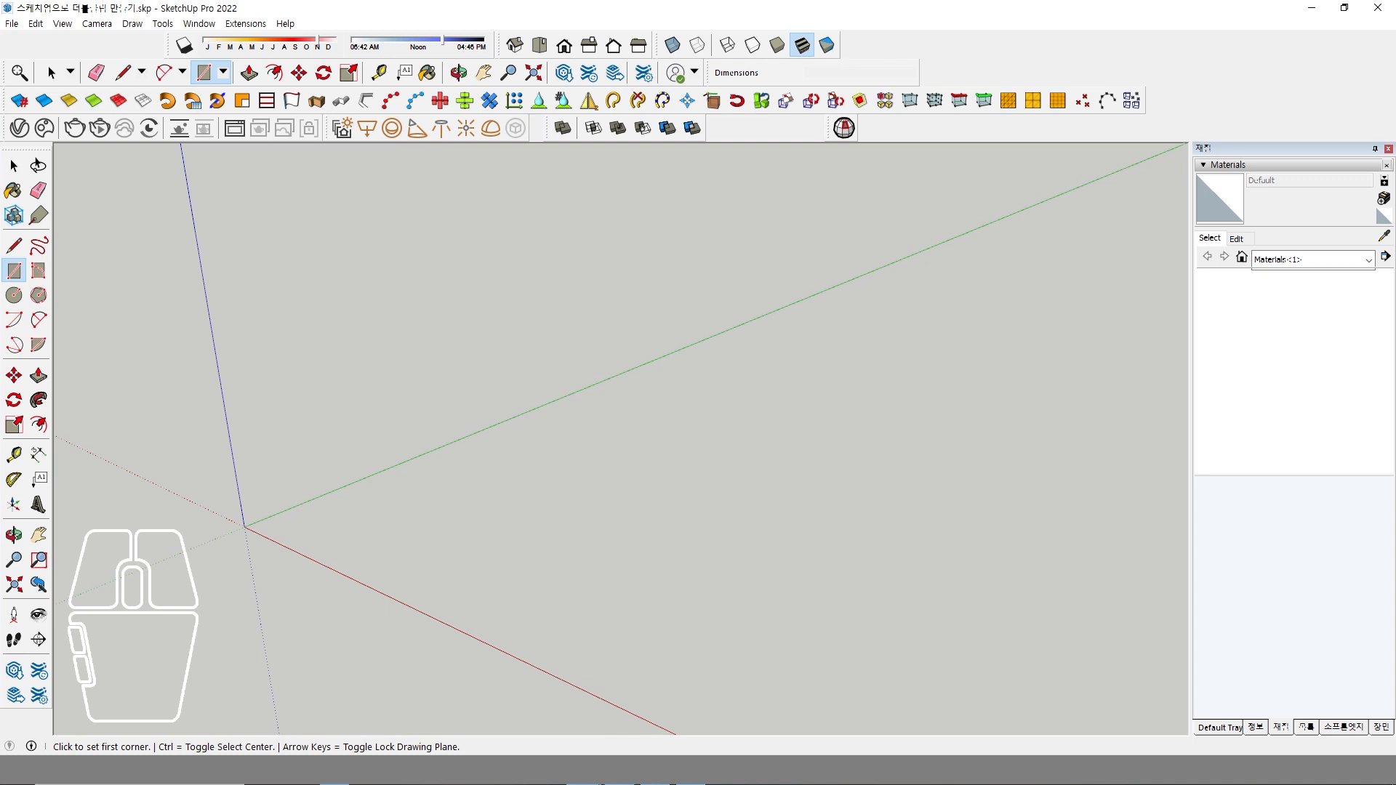
Switch to XnView MP to examine the binder clip reference photo, and return to SketchUp.
key(alt+Tab)
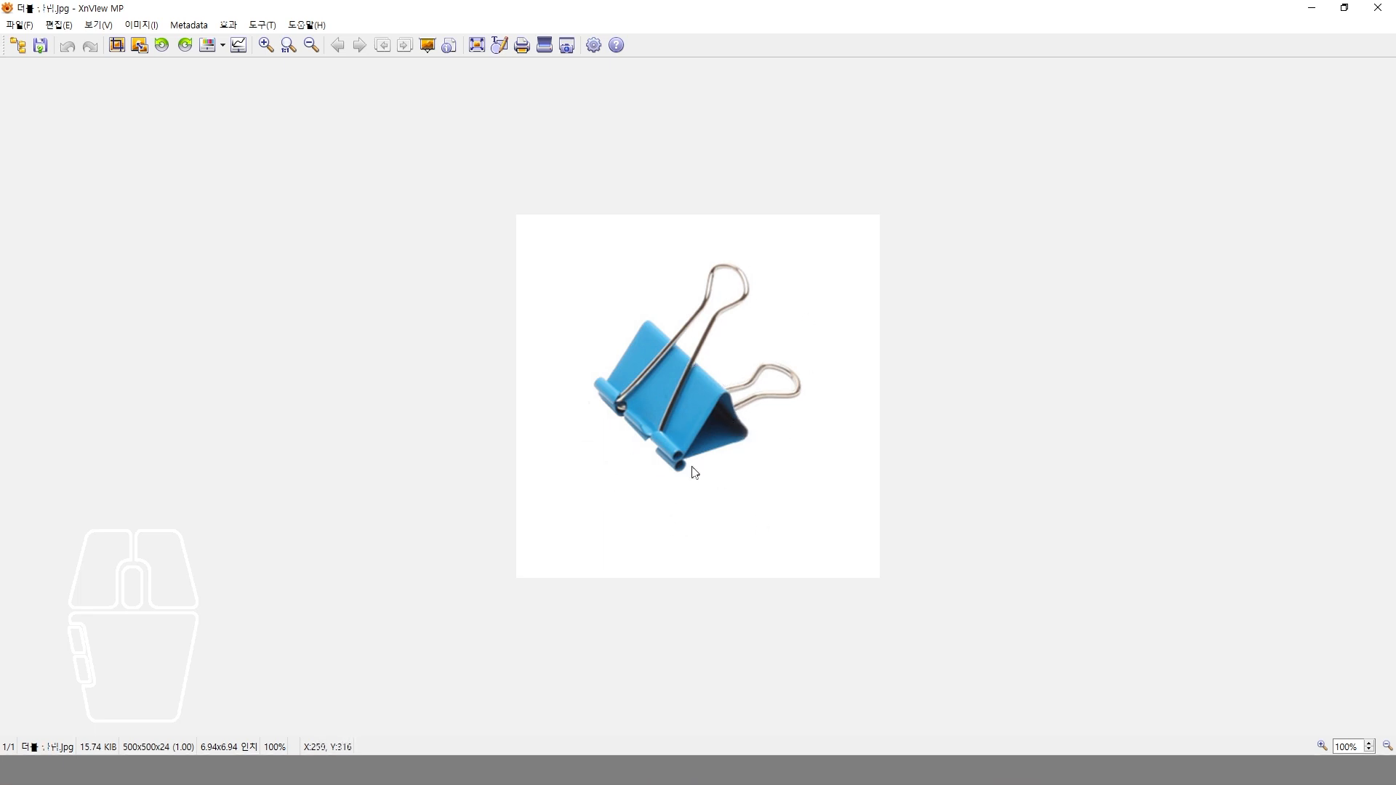
click(550, 715)
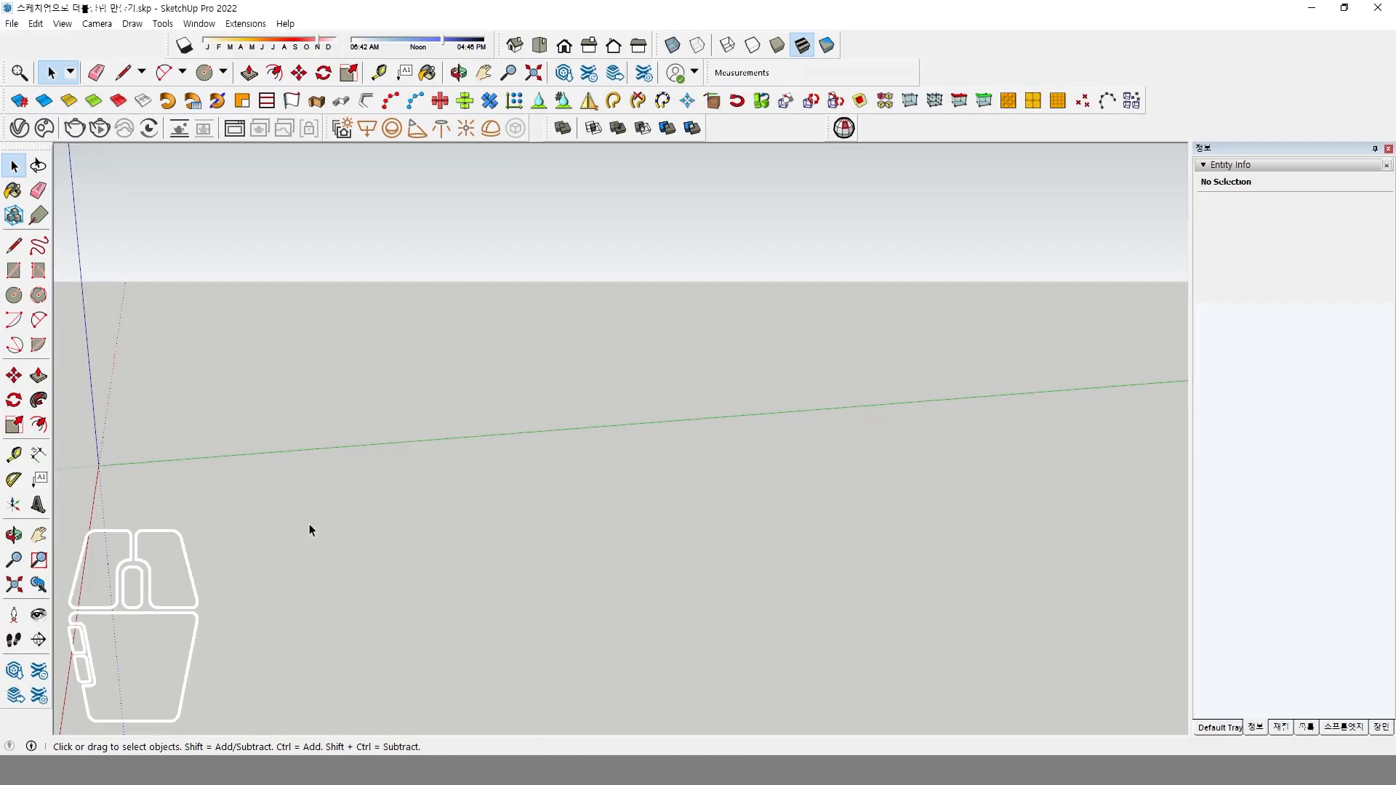
Draw a 40 by 25 mm rectangle on the ground plane in front of the origin.
middle_drag(309, 529, 648, 518)
shift+middle_drag(862, 445, 374, 561)
middle_drag(545, 503, 524, 557)
shift+middle_drag(643, 445, 542, 500)
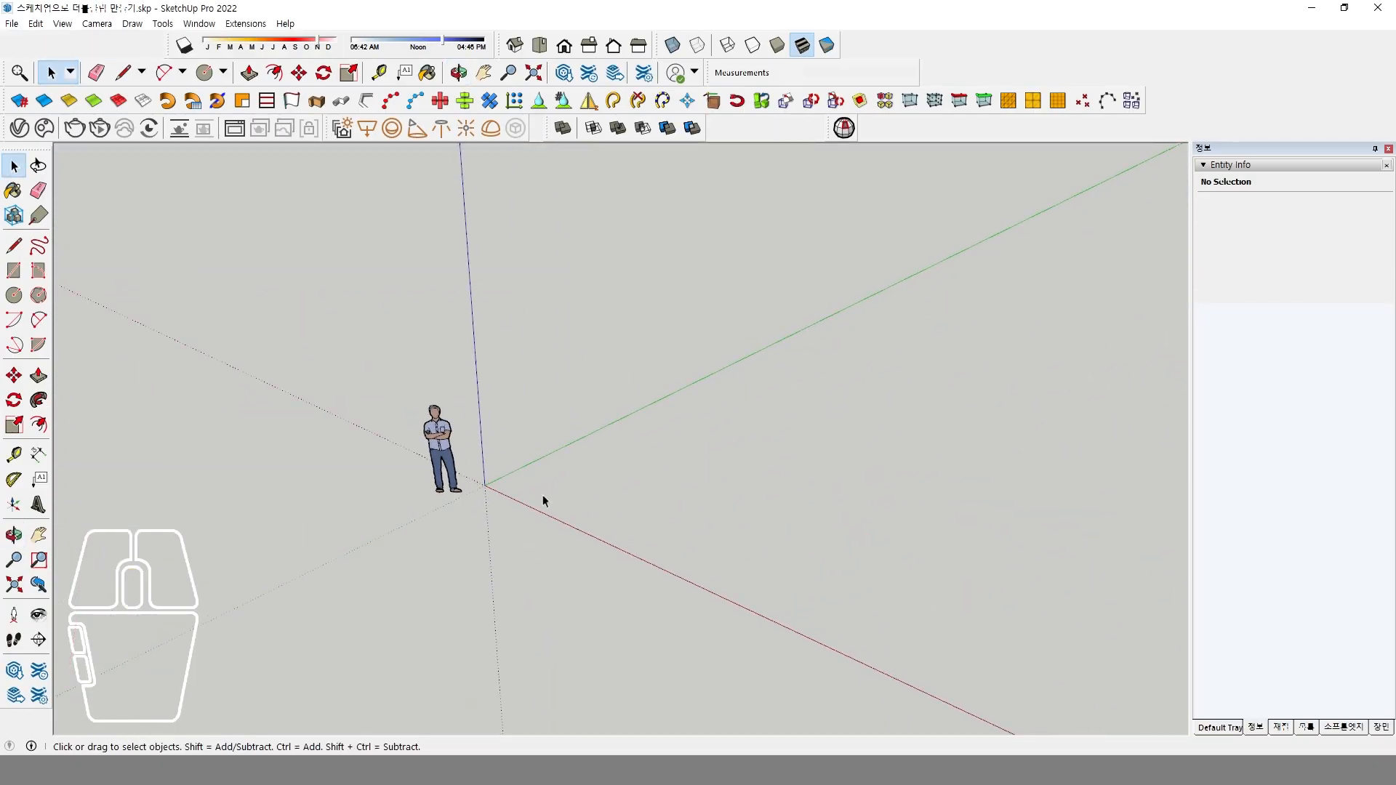
scroll(544, 501, up, 3)
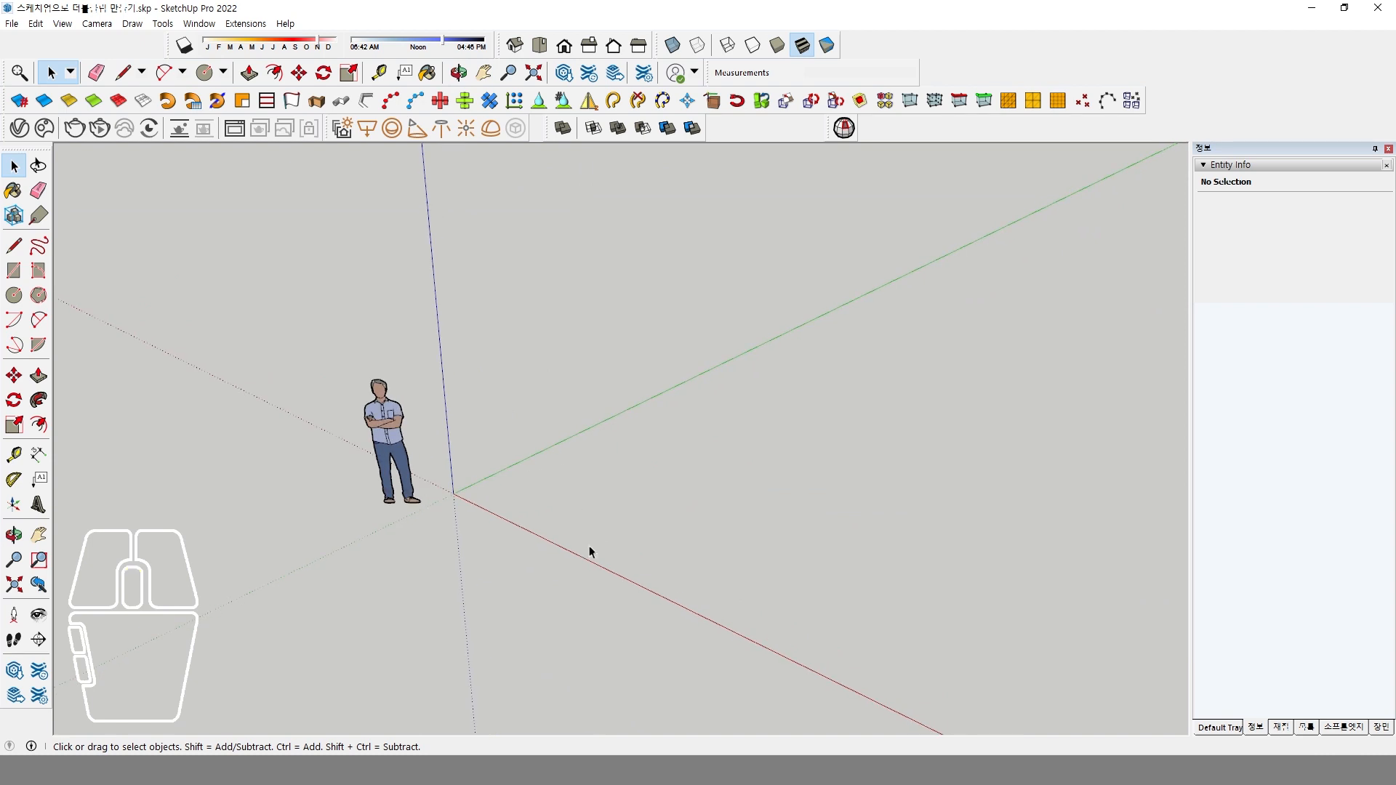
click(14, 270)
click(476, 476)
click(614, 491)
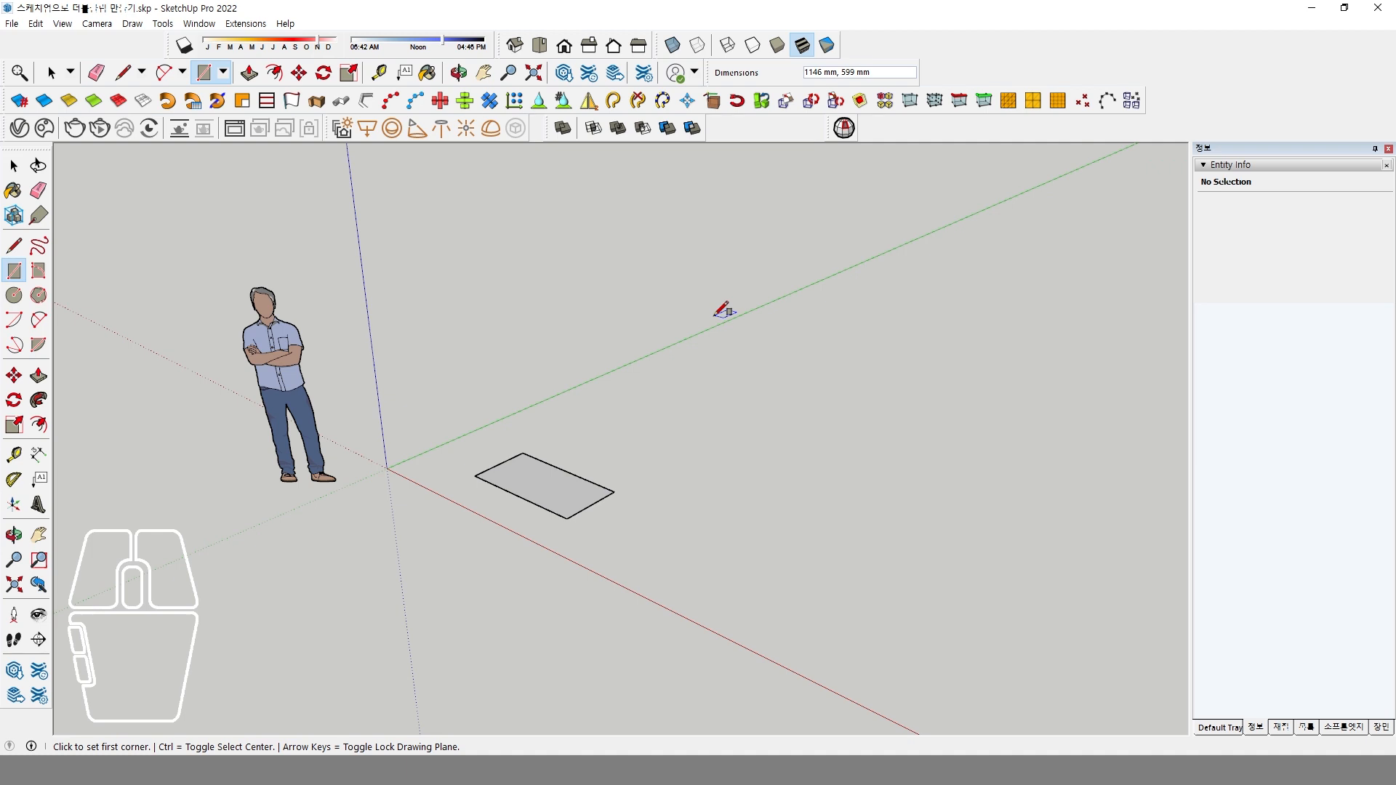
text(40,25)
key(Return)
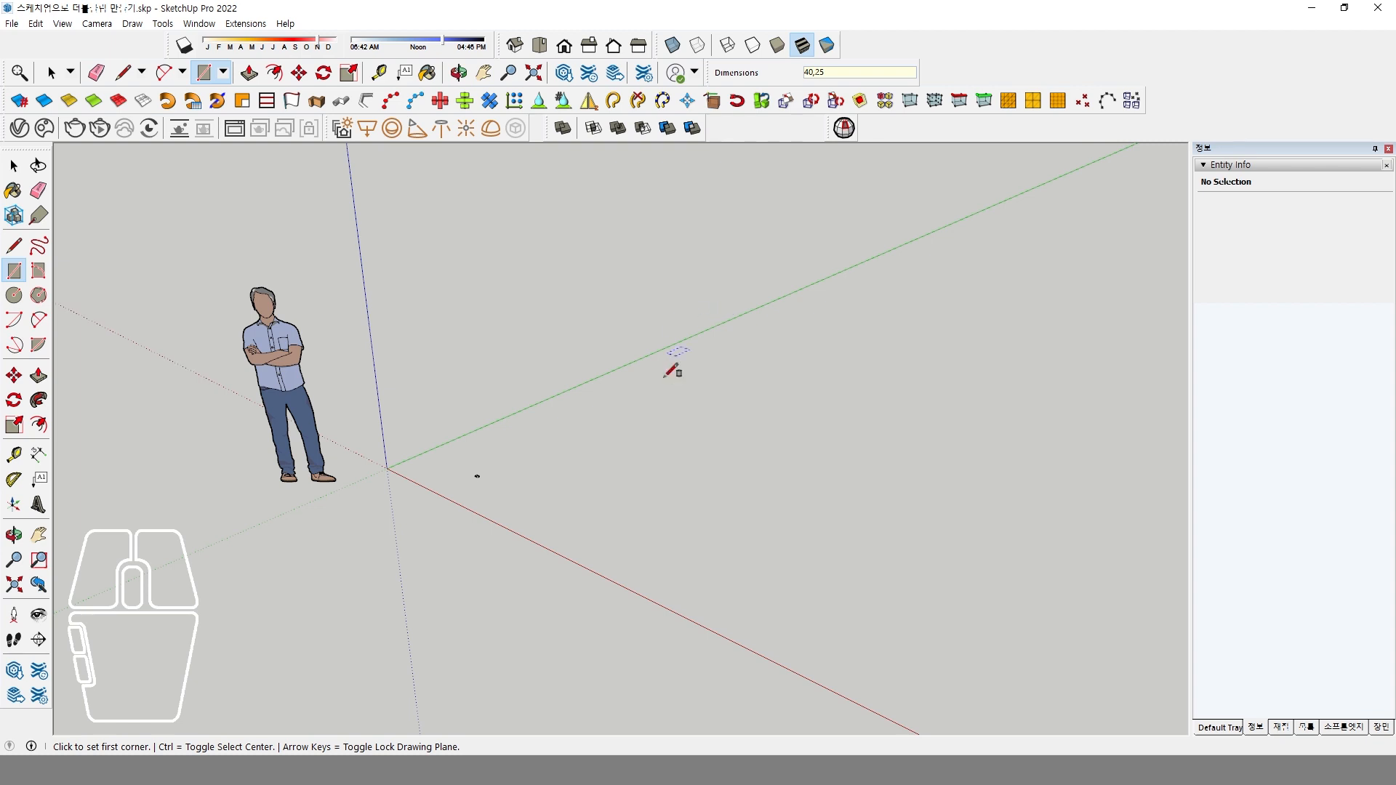
Select the rectangle's face and all its edges and make them a group.
key(space)
drag(446, 451, 559, 540)
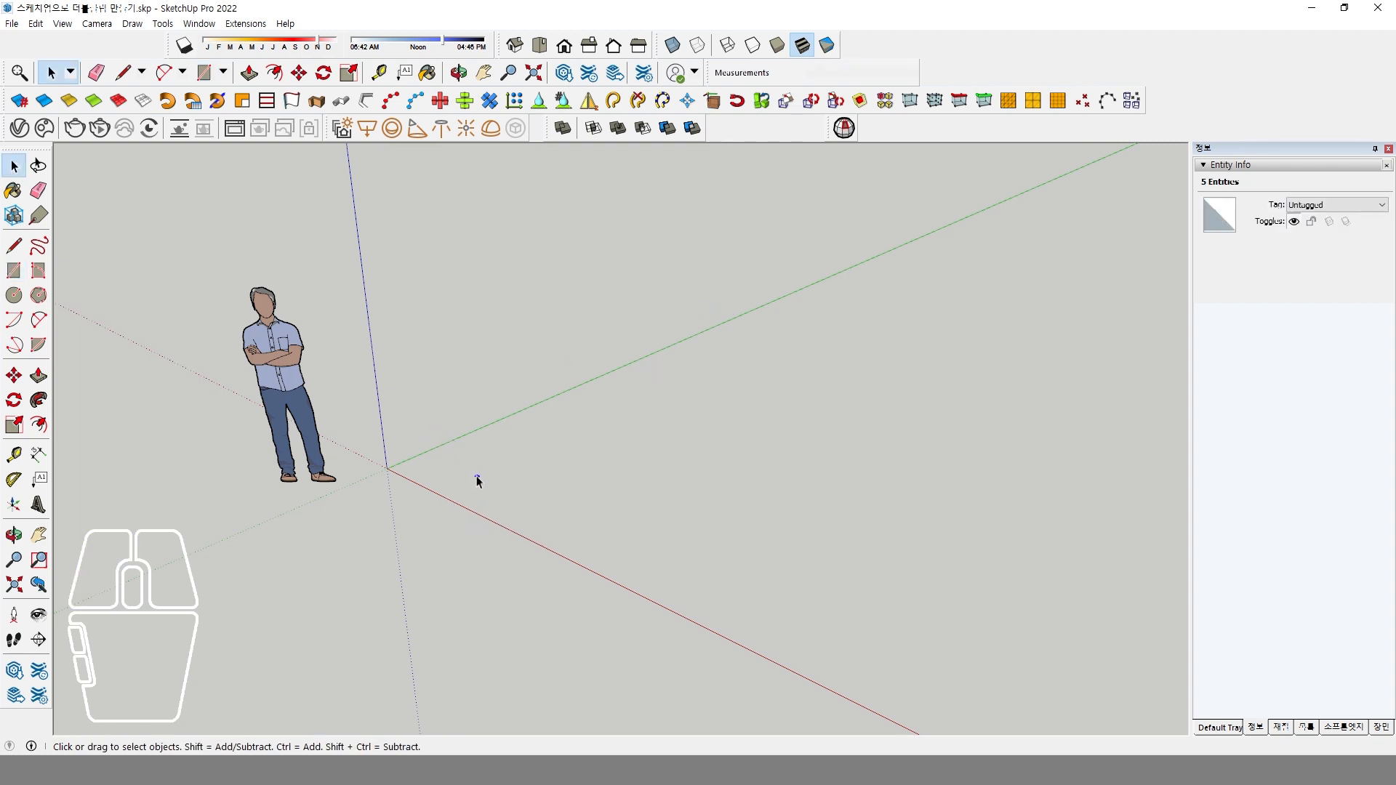
right_click(477, 478)
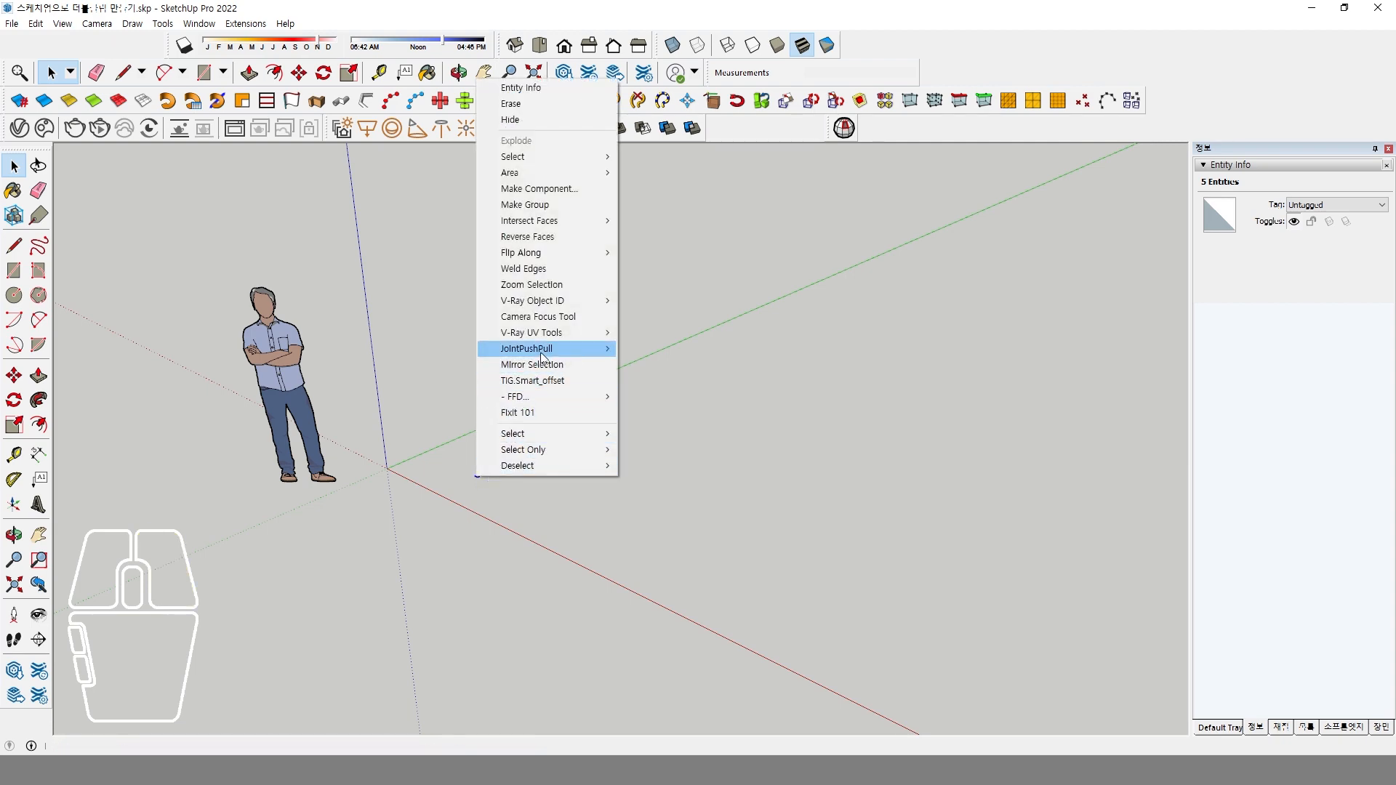
click(555, 285)
scroll(563, 469, down, 4)
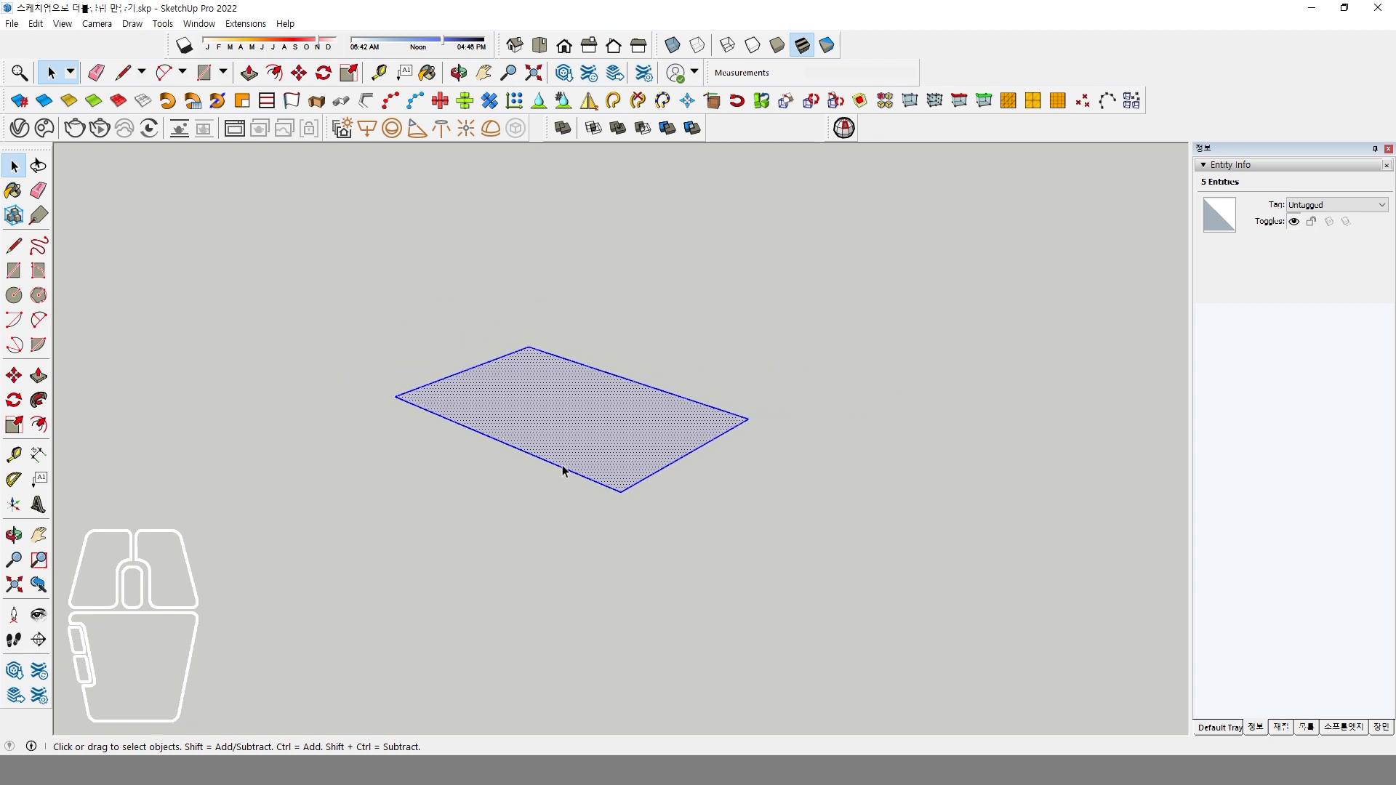
middle_drag(562, 469, 666, 539)
scroll(667, 541, down, 2)
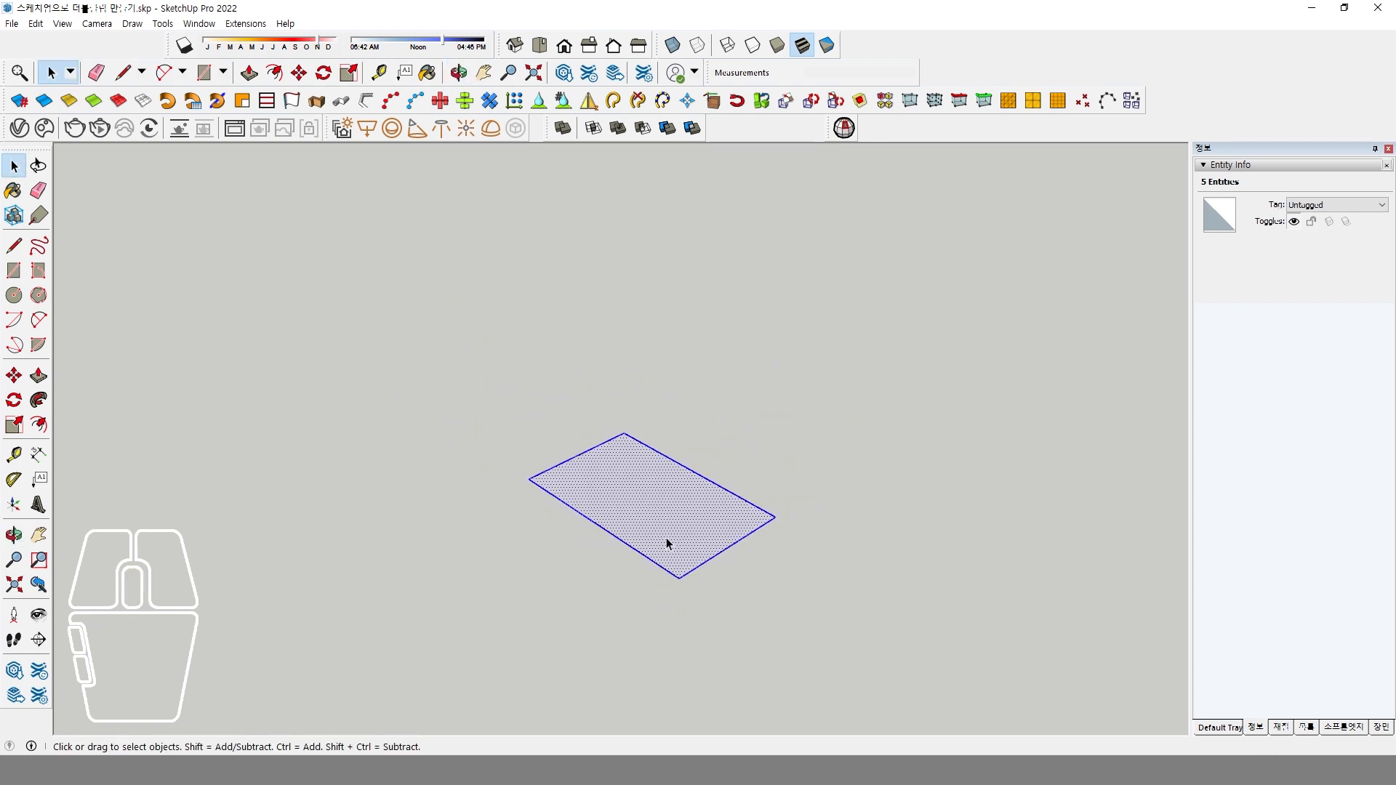
scroll(666, 538, up, 3)
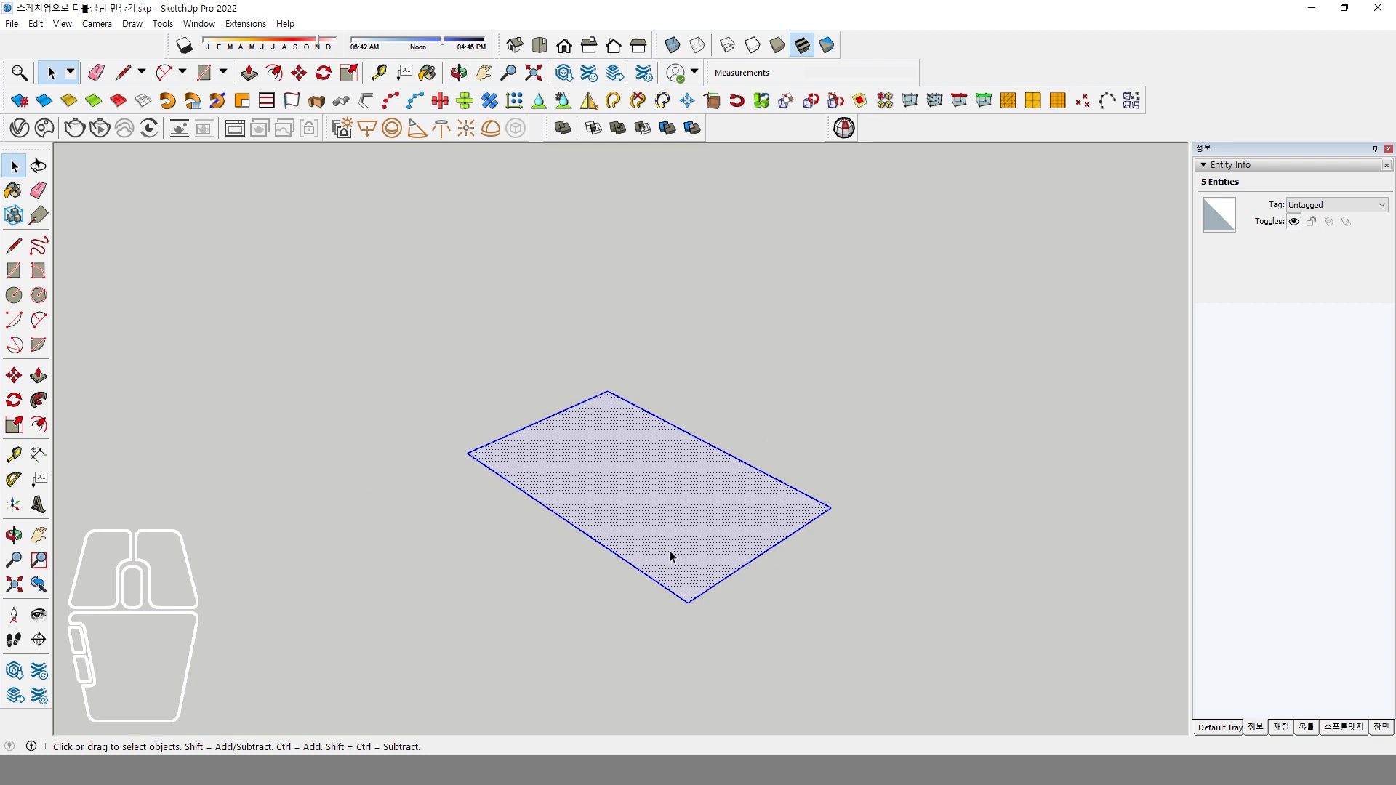
middle_drag(681, 500, 682, 501)
right_click(667, 492)
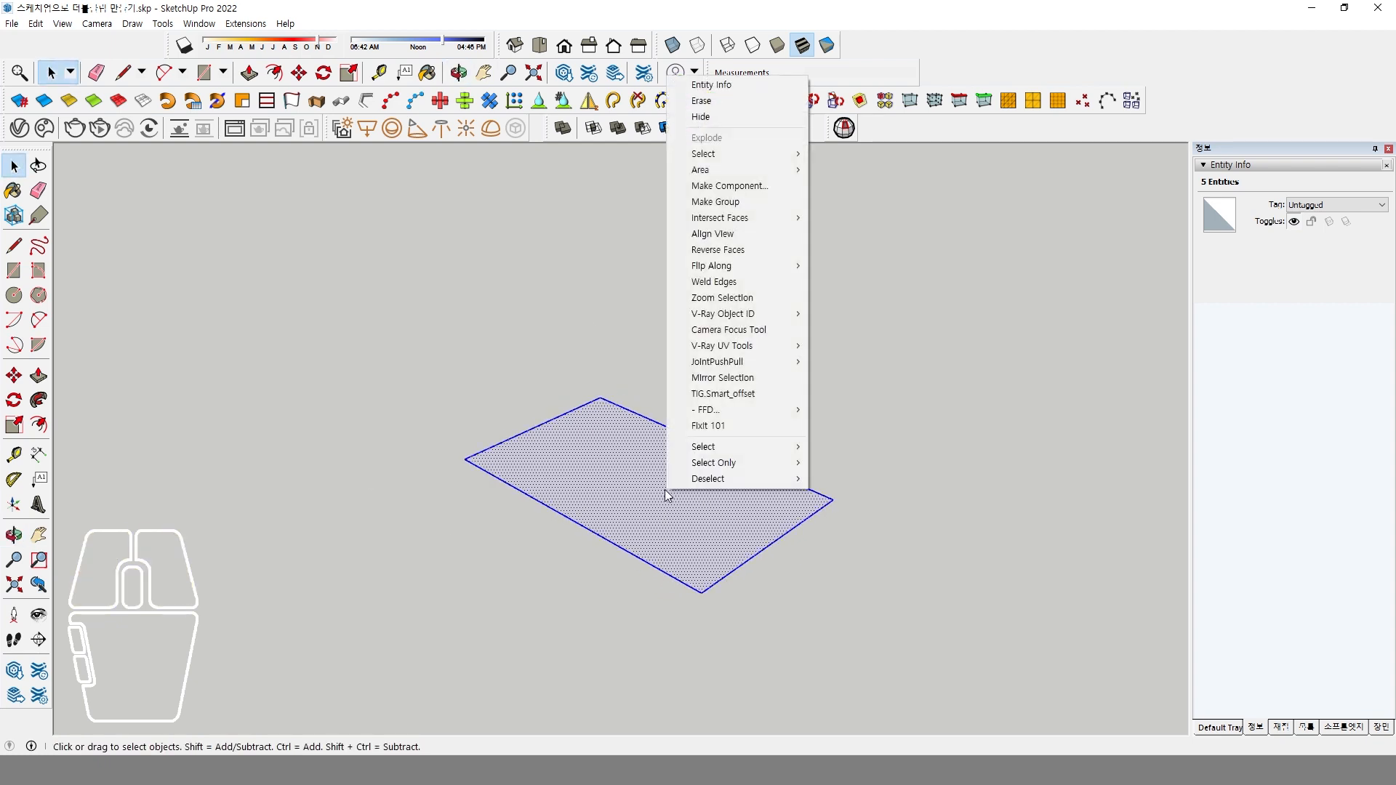
click(756, 203)
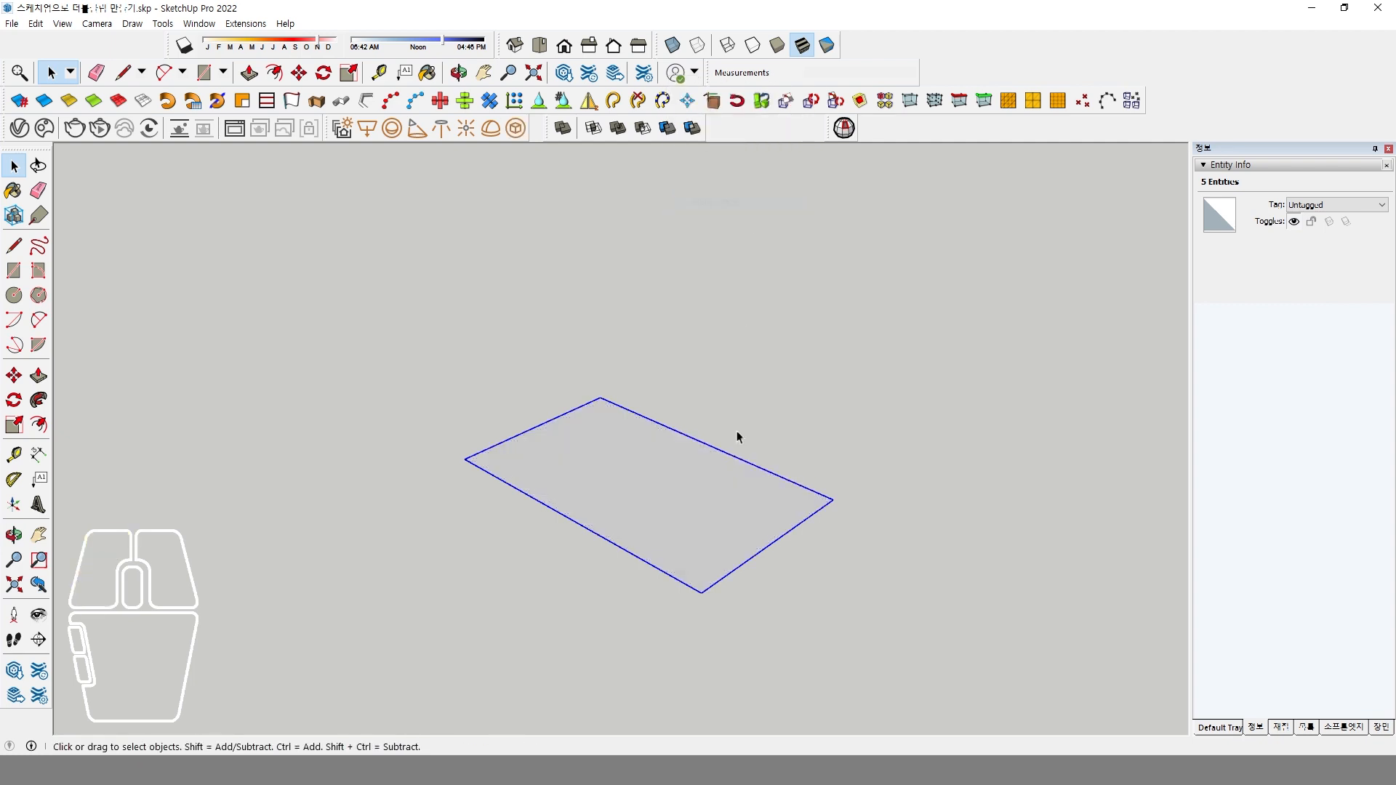
Open the rectangle group for editing and extrude its face upward about 11 mm with Push/Pull.
double_click(655, 496)
click(40, 376)
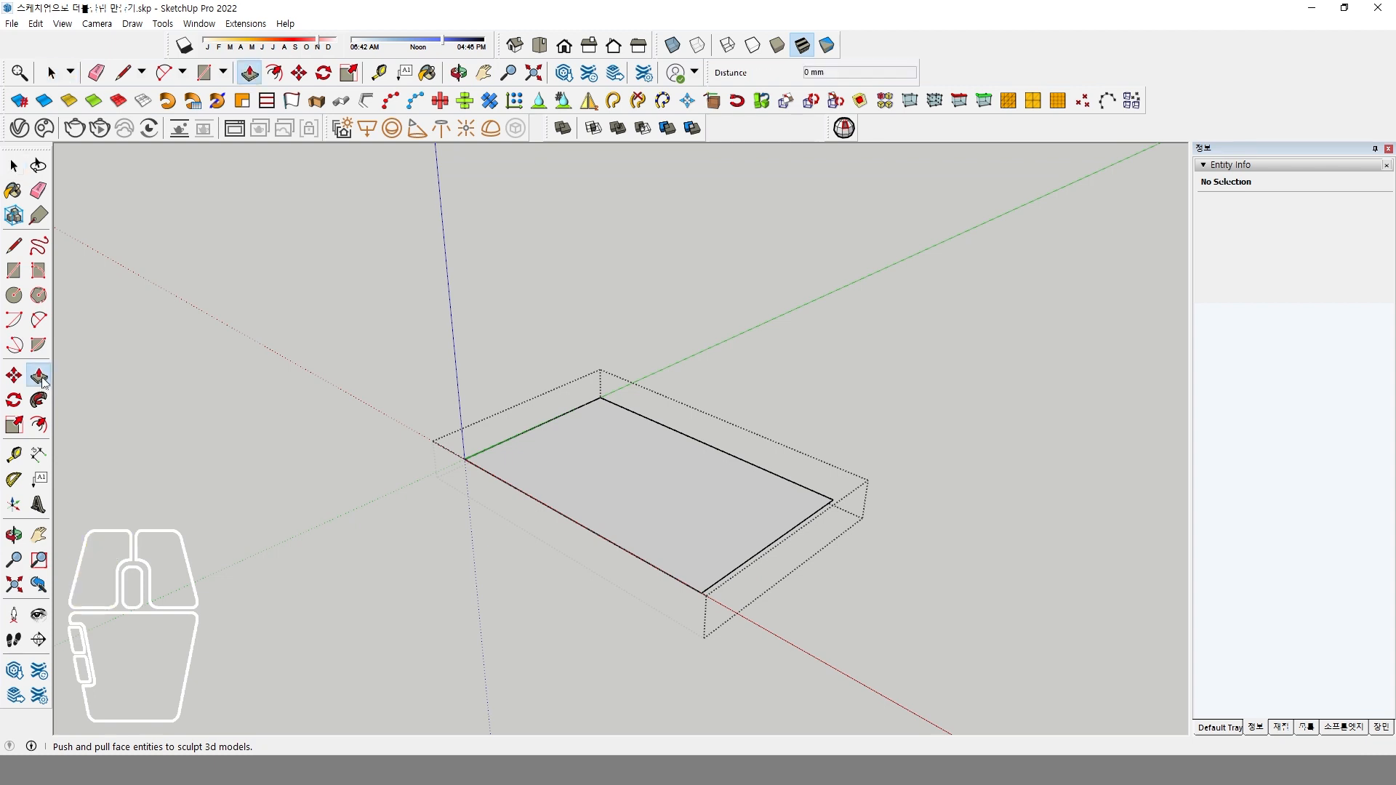
click(595, 485)
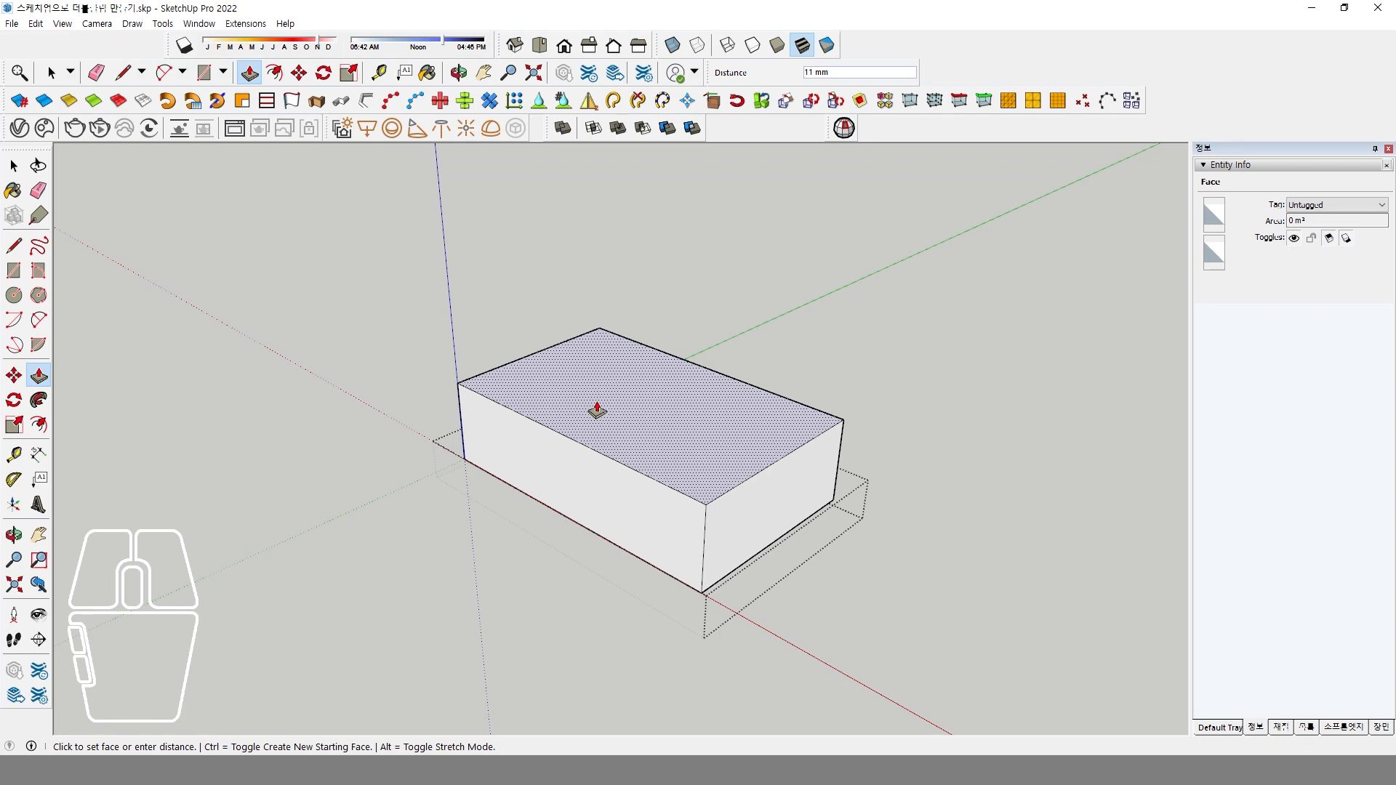
click(597, 411)
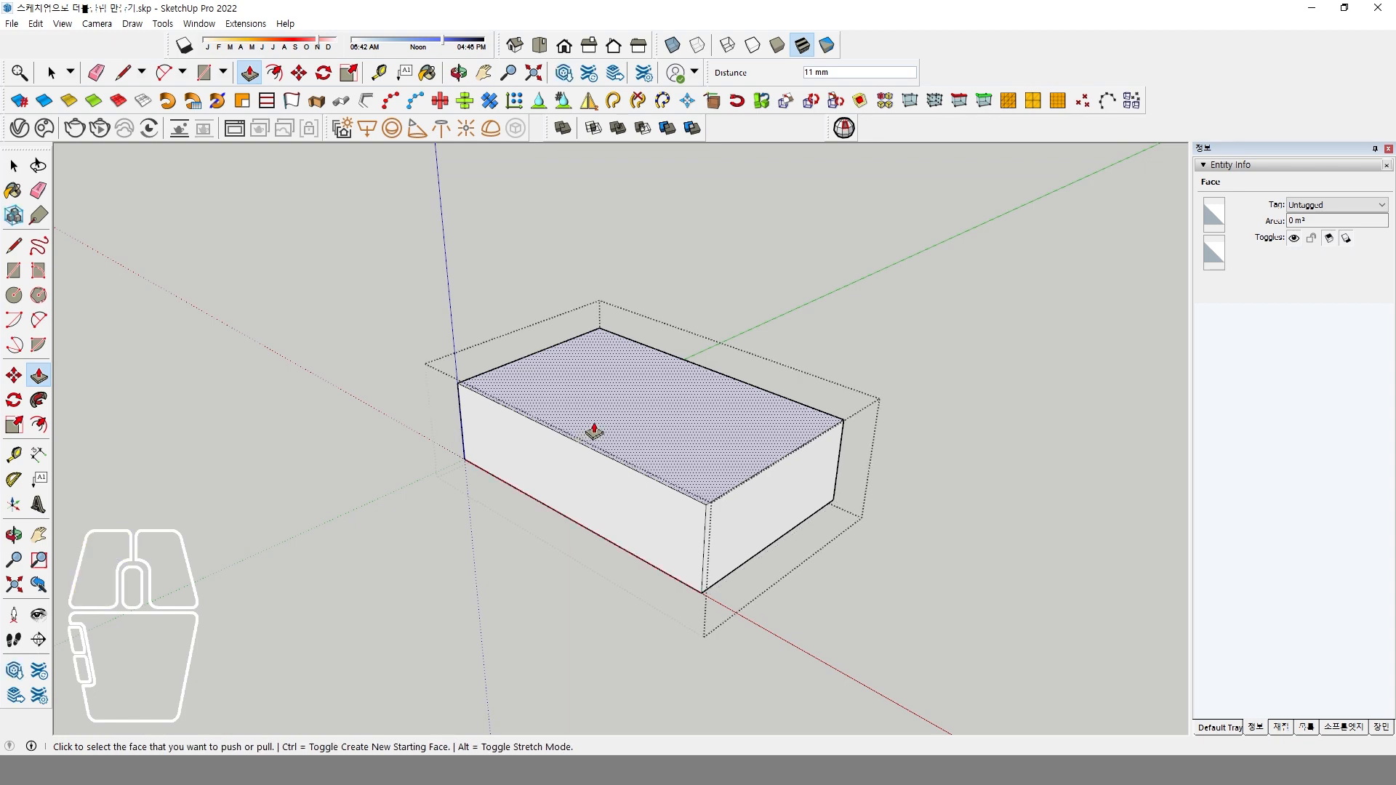
Set the box's extrusion height to 12.5 mm and leave the group.
middle_drag(739, 551, 613, 493)
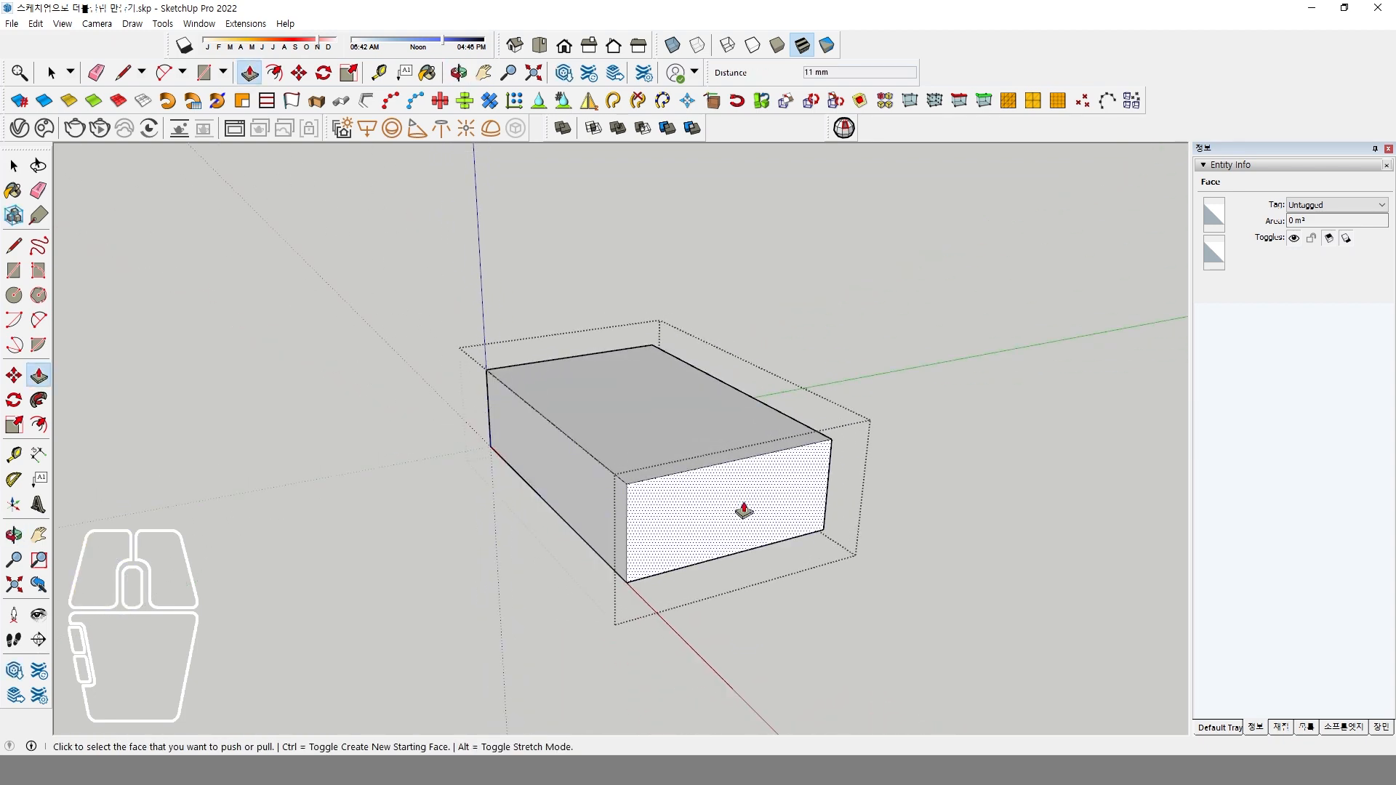
middle_drag(745, 508, 744, 511)
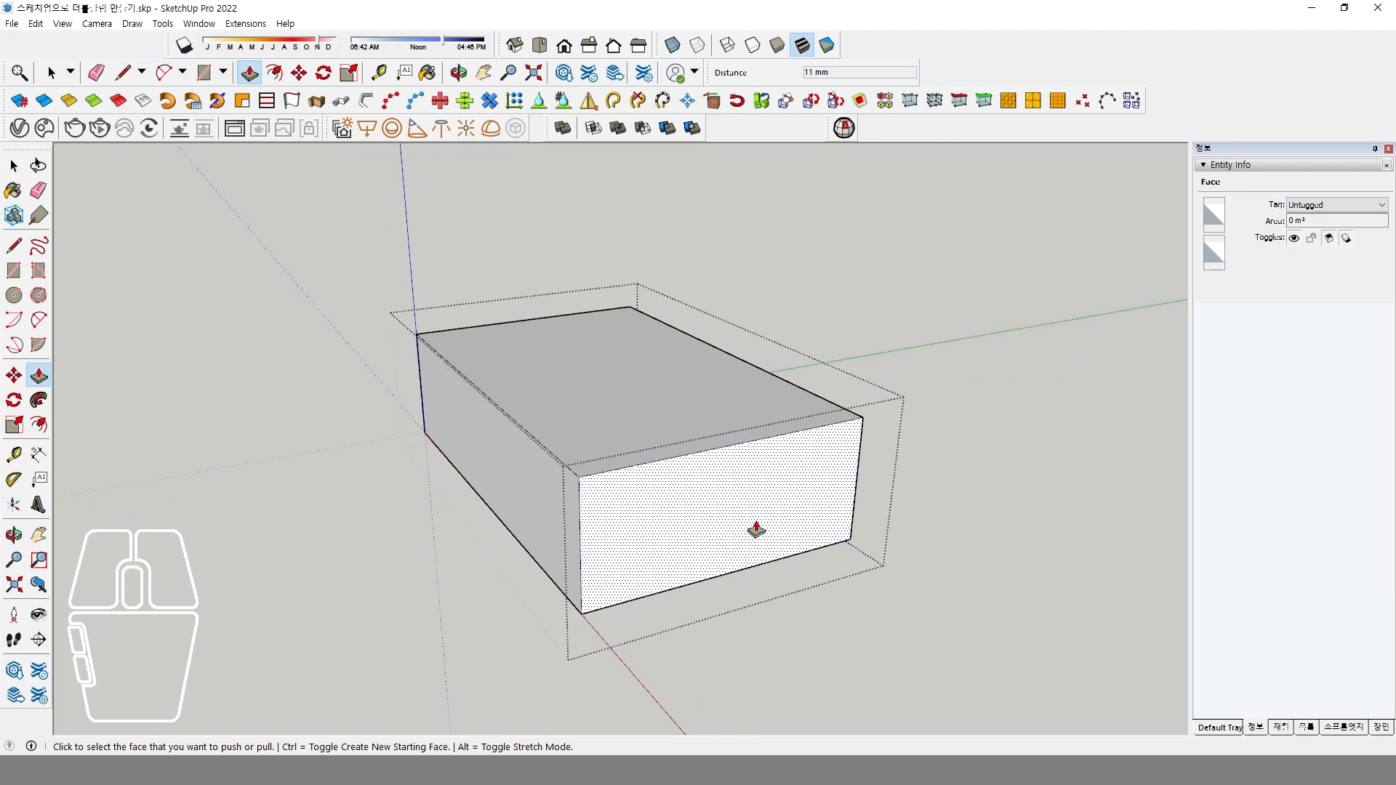
text(17.5)
key(Return)
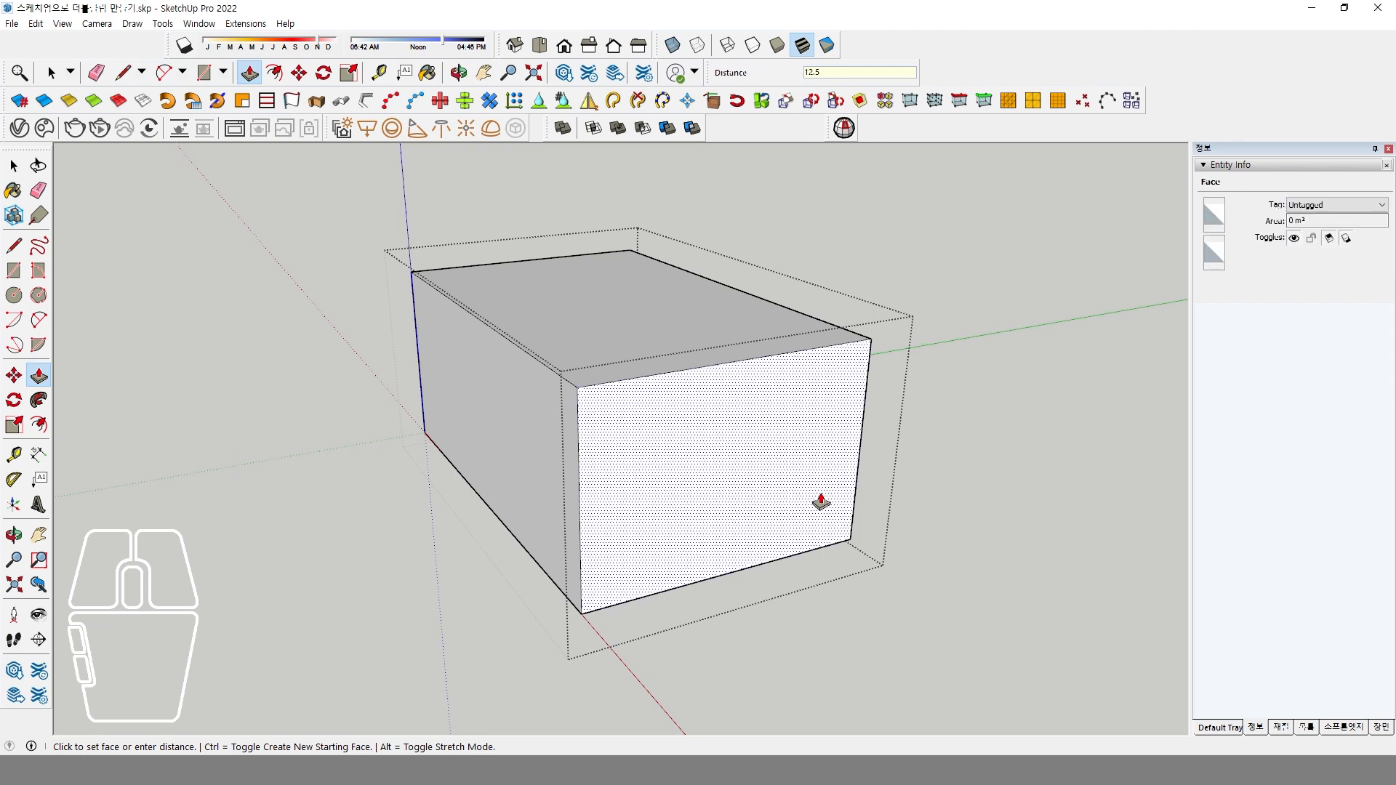
key(Return)
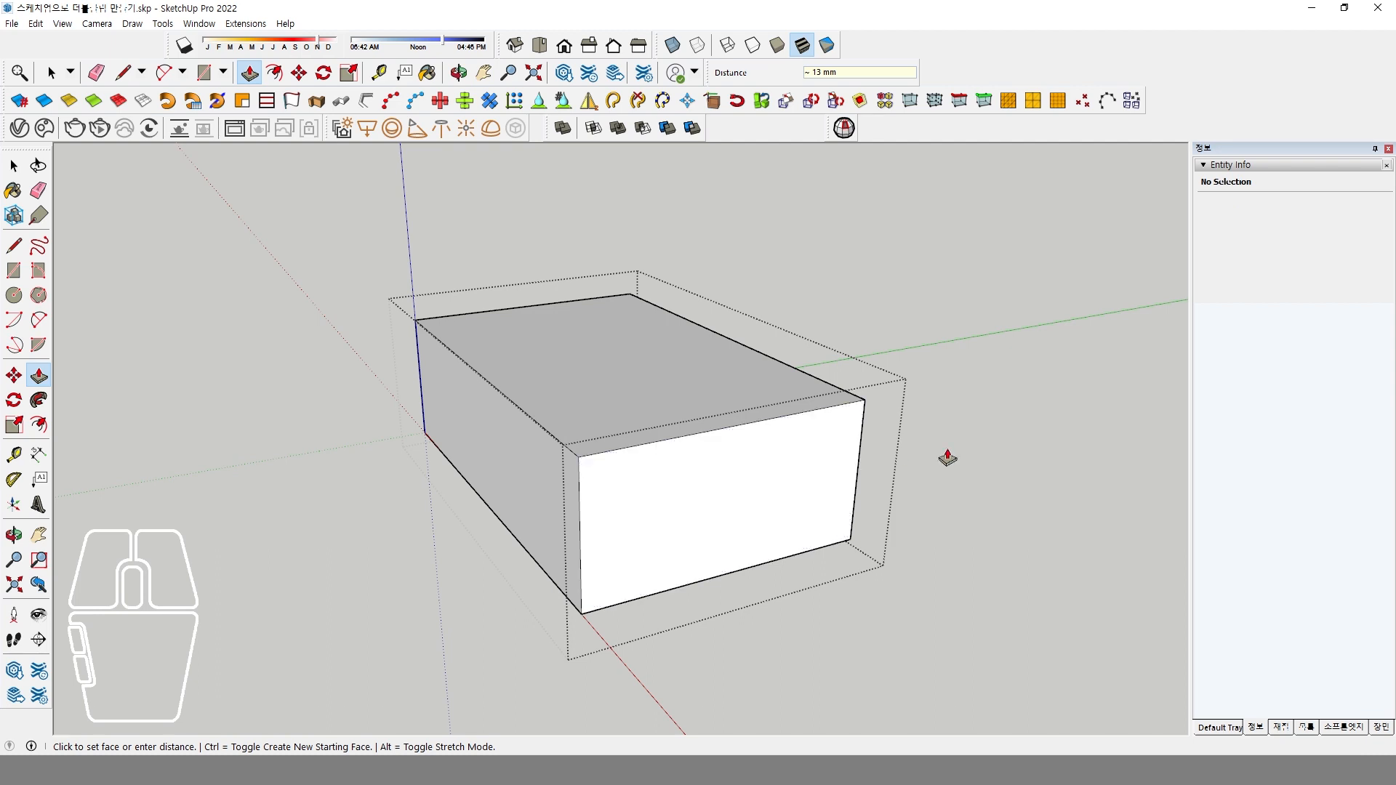
key(space)
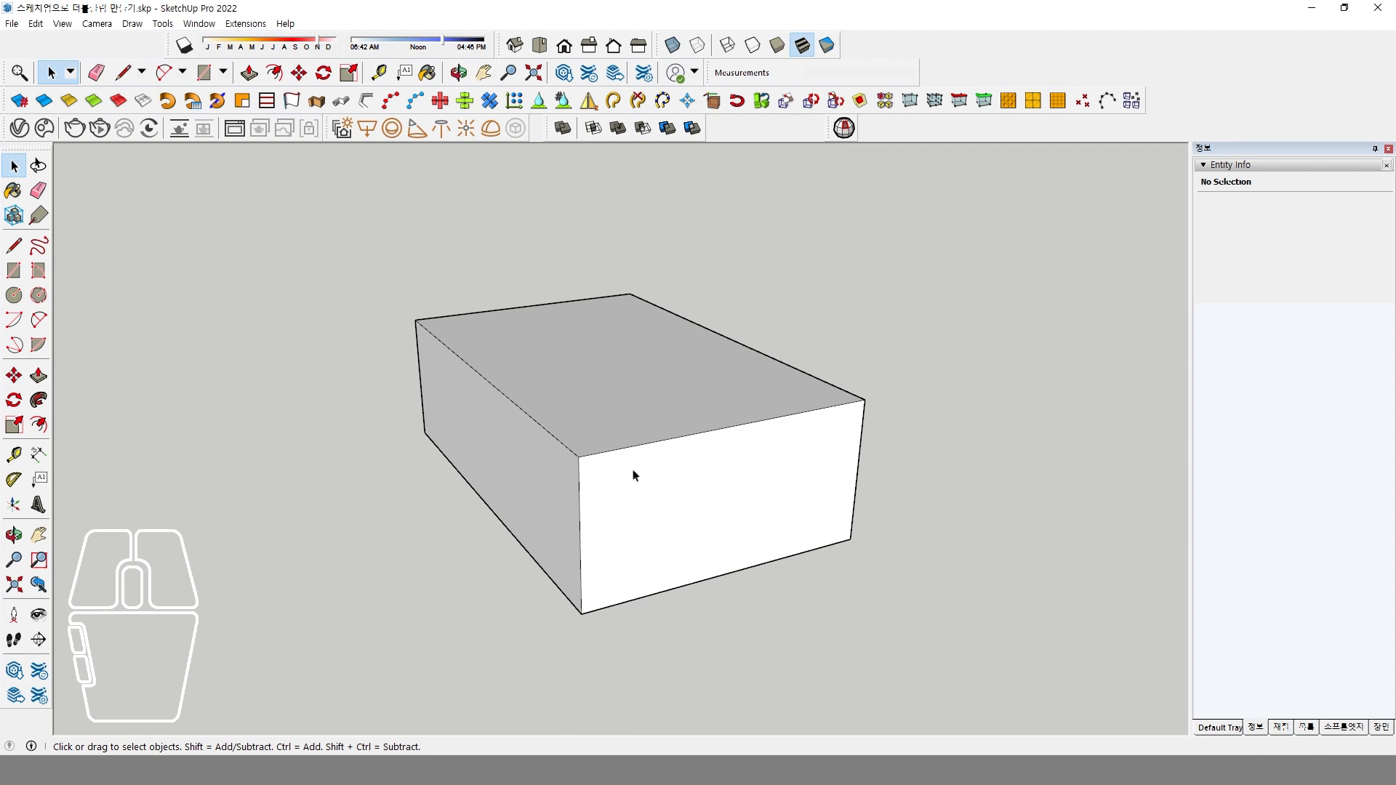
Draw a circle with a 1 mm radius on the box's white end face near its upper left corner.
click(14, 295)
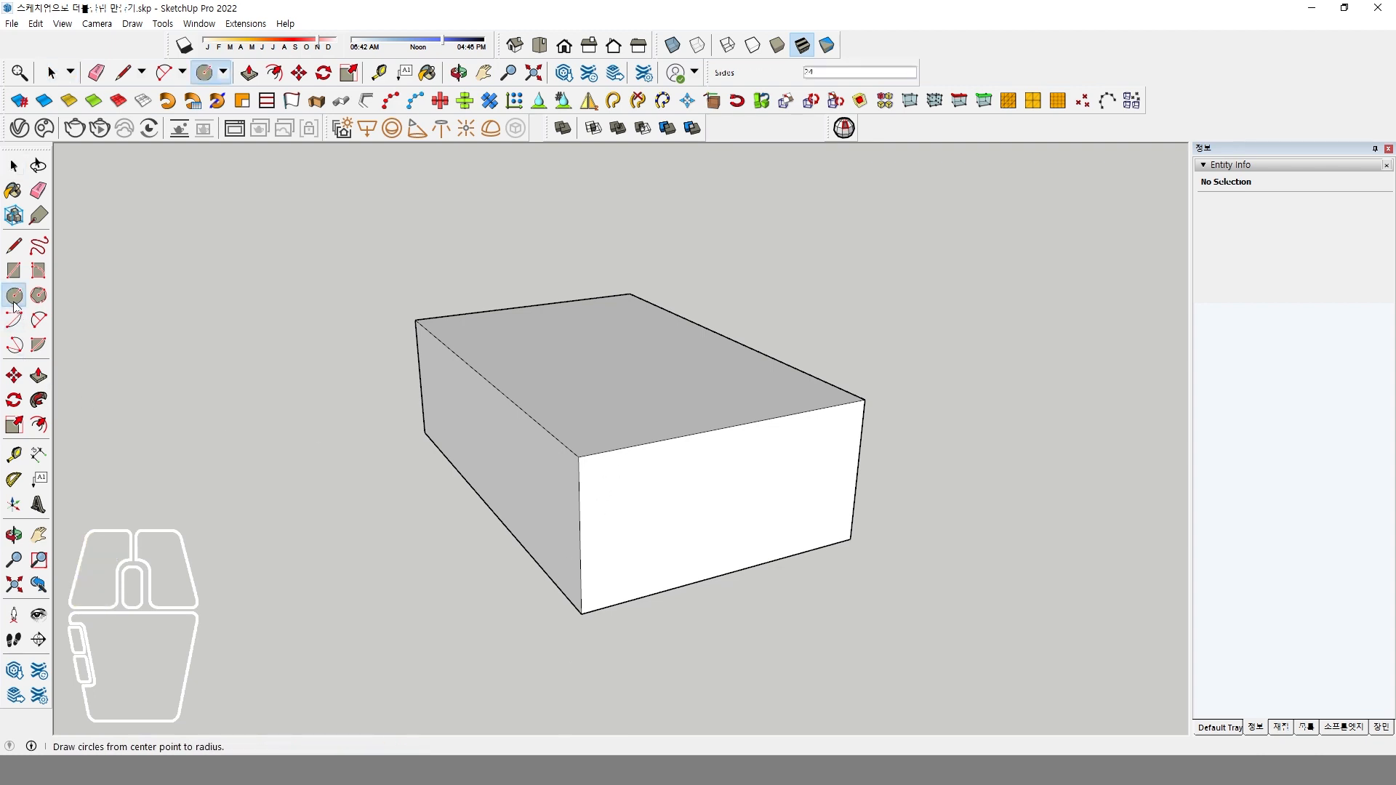
click(611, 483)
click(630, 501)
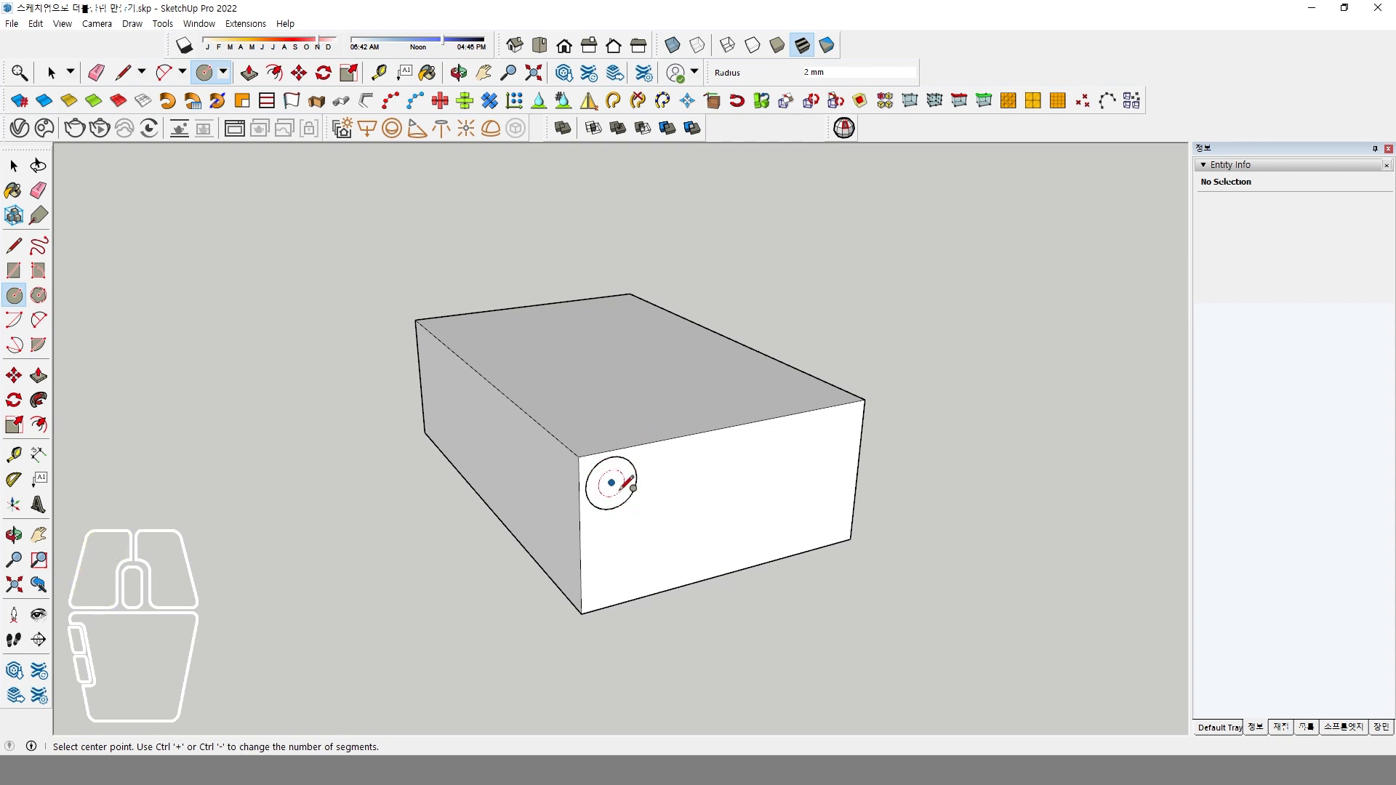
text(1)
key(Return)
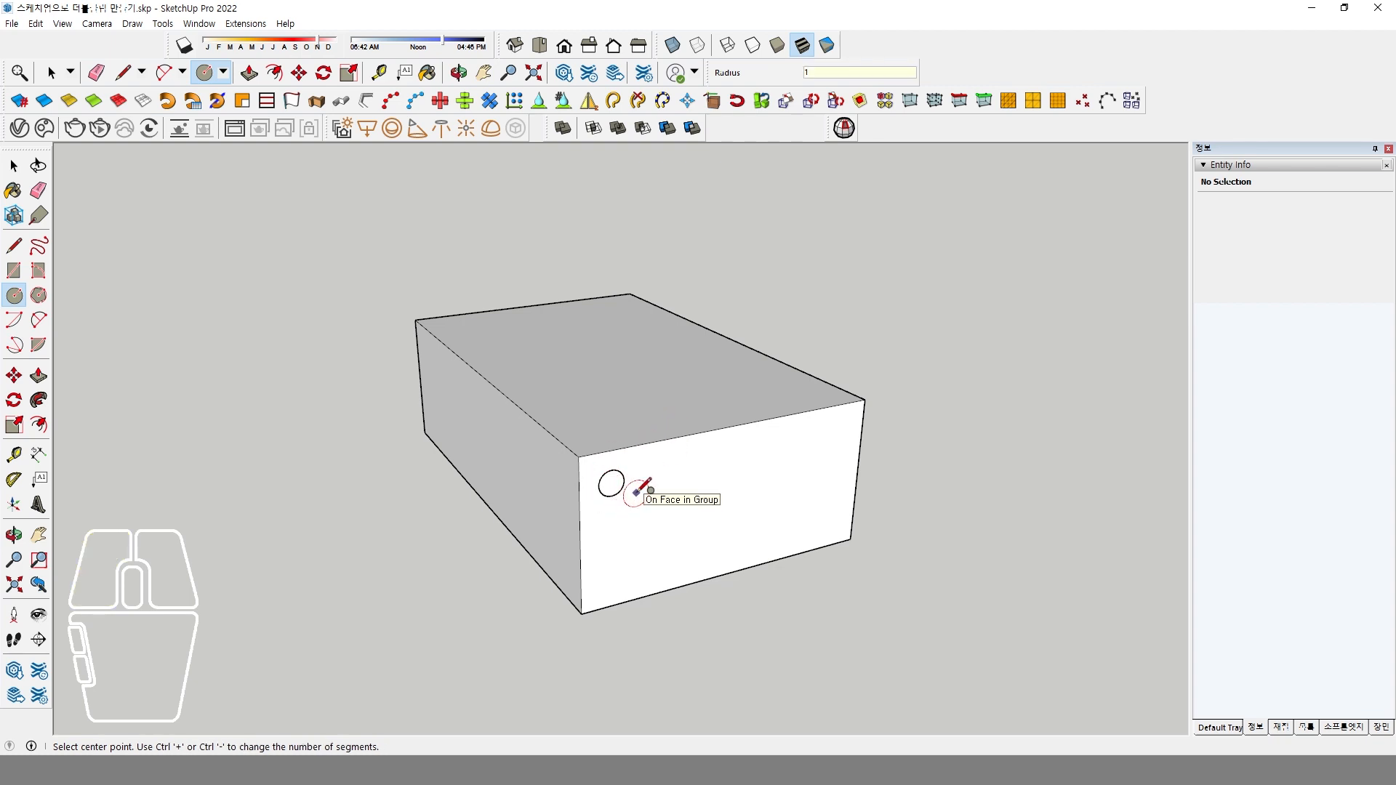
key(space)
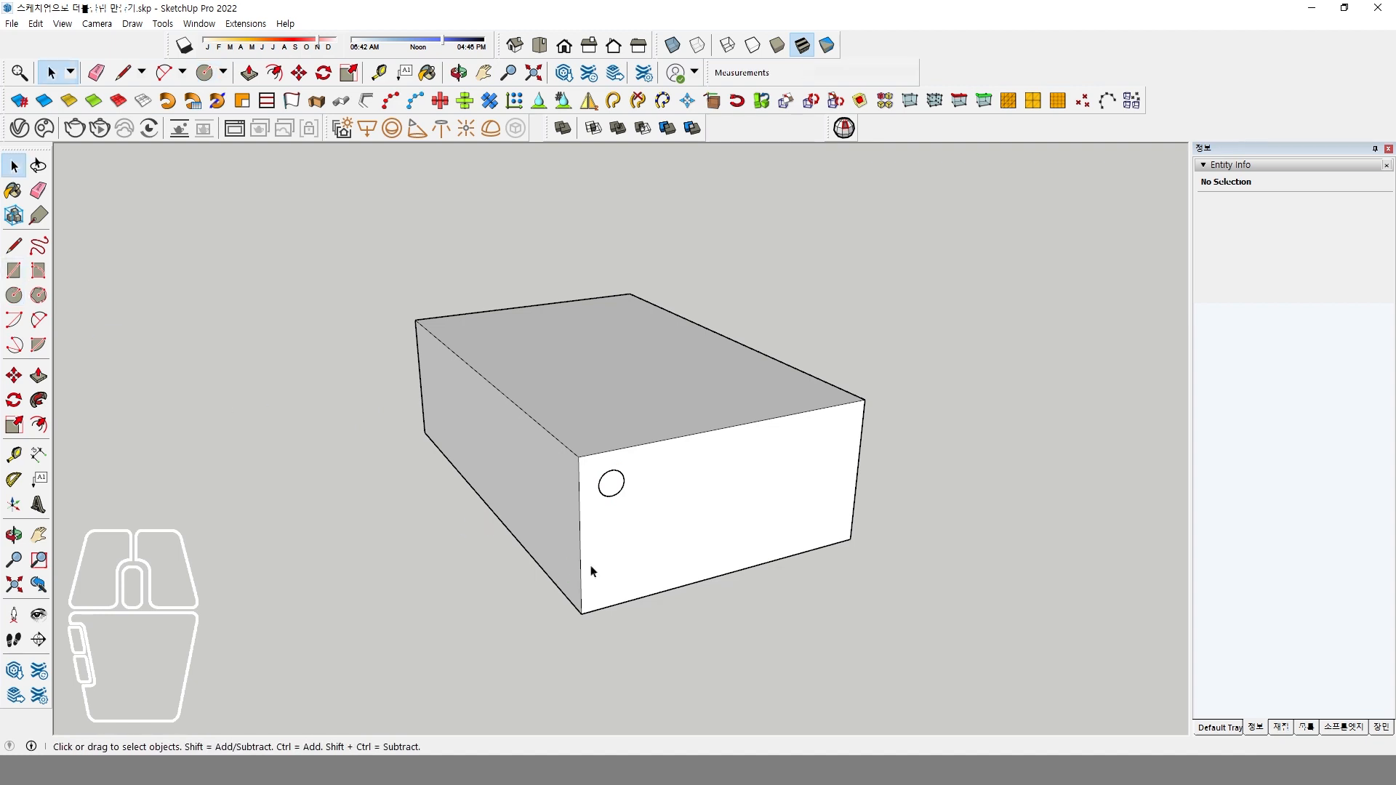
Select the circle with its face and move it straight up until it touches the top edge of the end face.
double_click(616, 490)
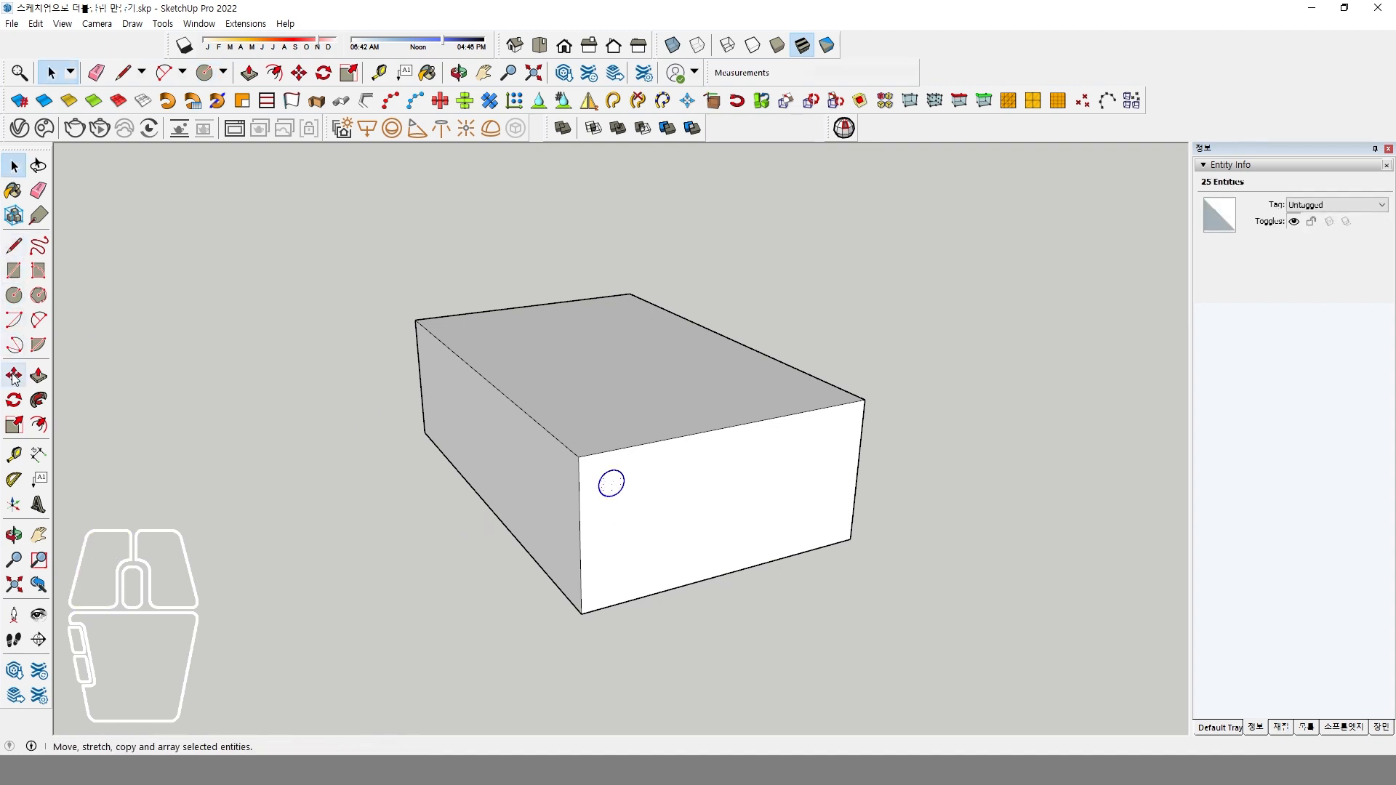
click(14, 377)
scroll(667, 482, up, 3)
click(592, 474)
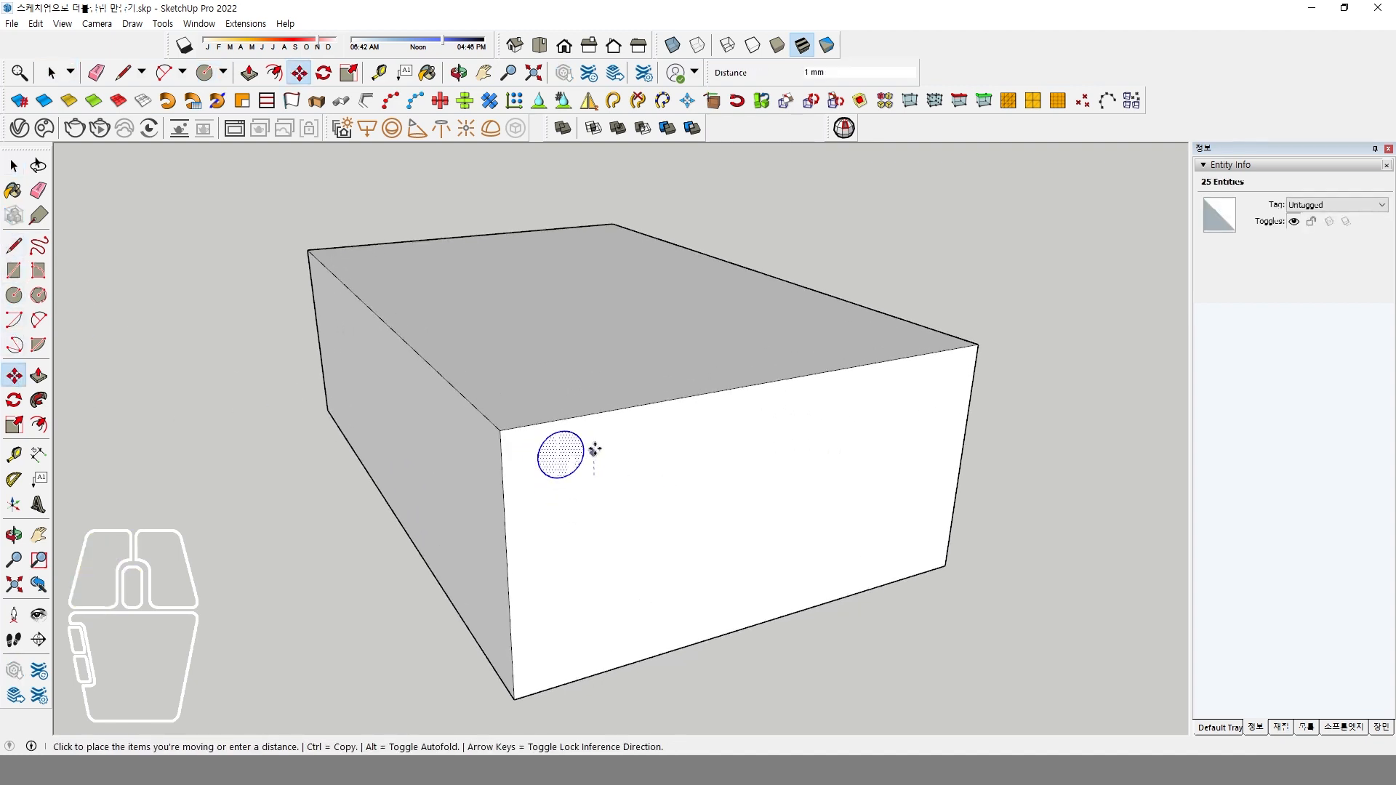
click(593, 451)
scroll(593, 447, up, 2)
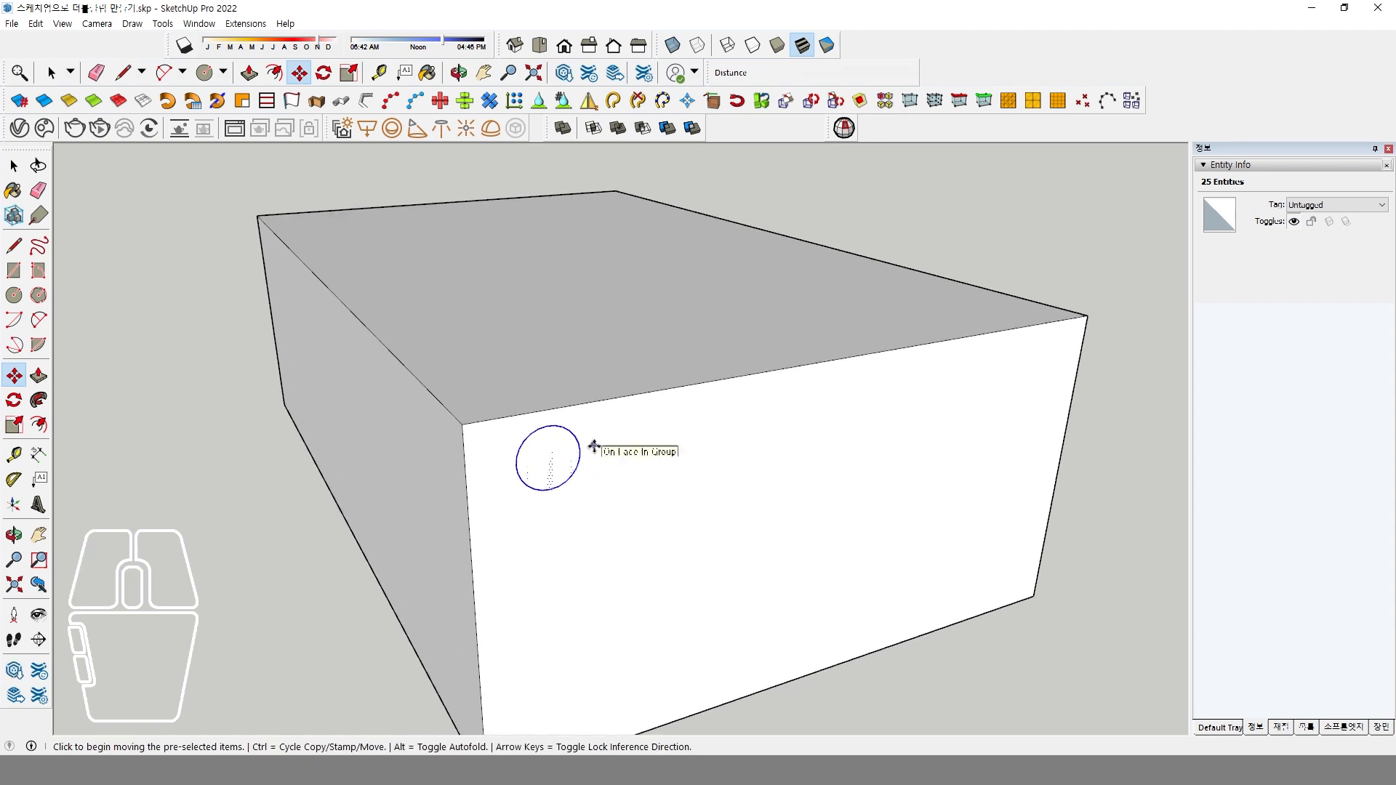
click(593, 450)
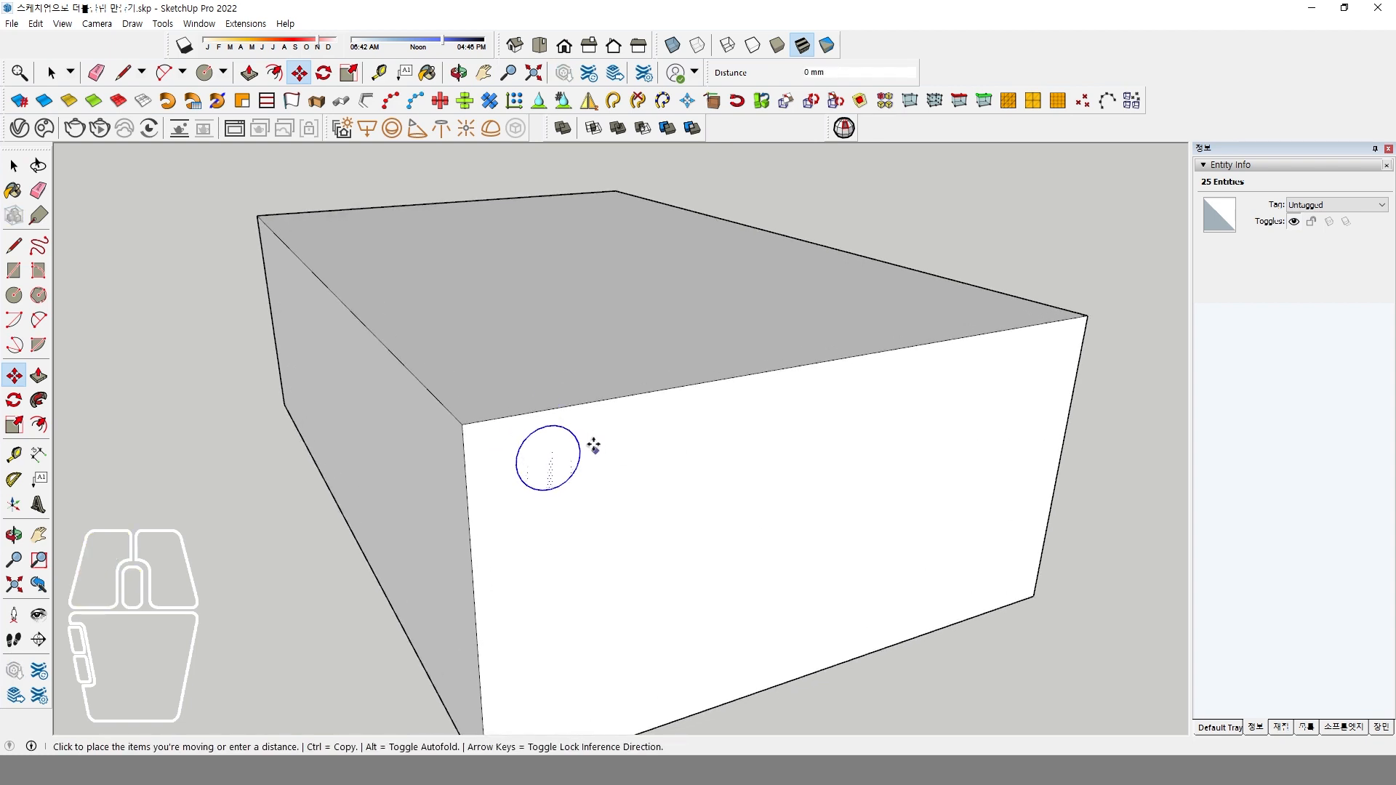
key(Escape)
click(550, 427)
click(549, 413)
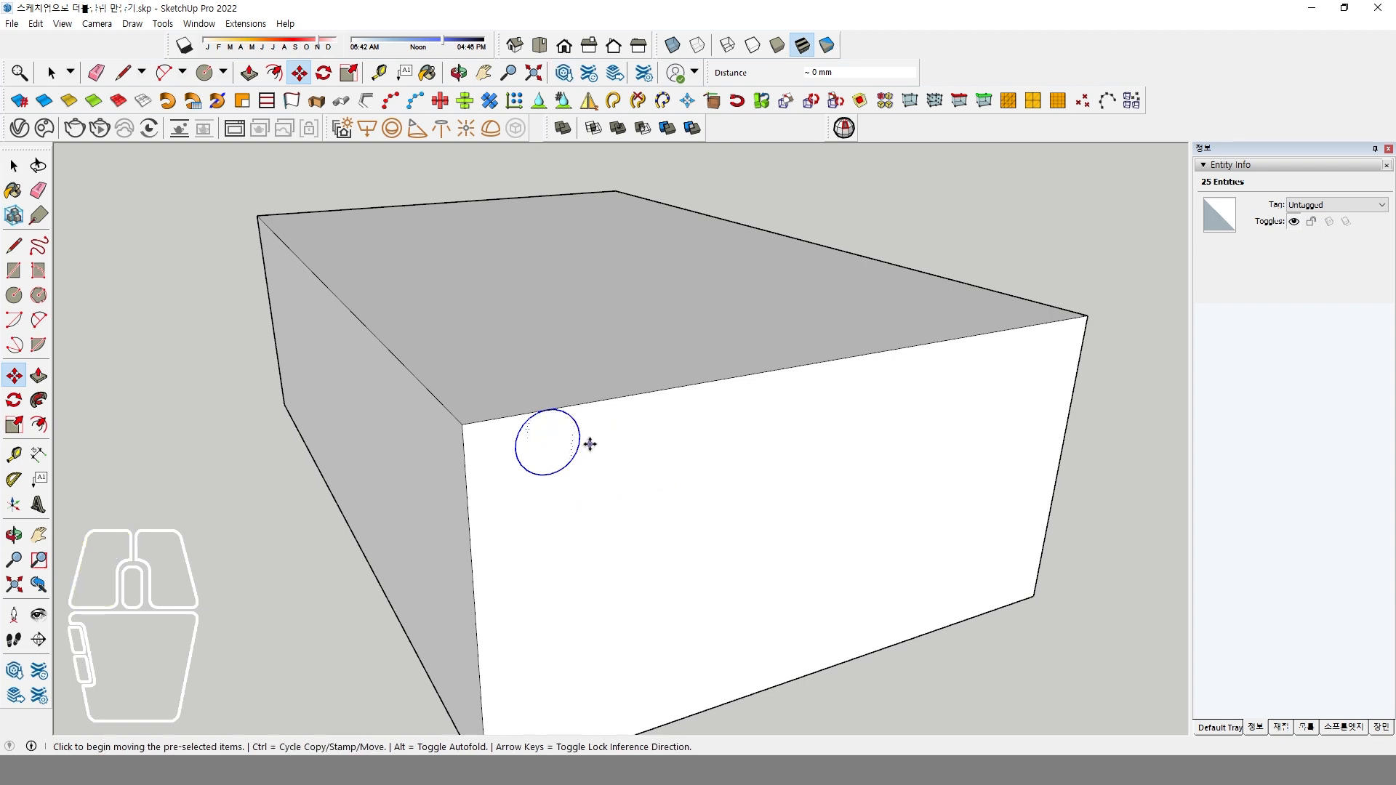
Move the circle about 1 mm toward the end face's left edge and 0.2 mm down from its top edge.
click(582, 480)
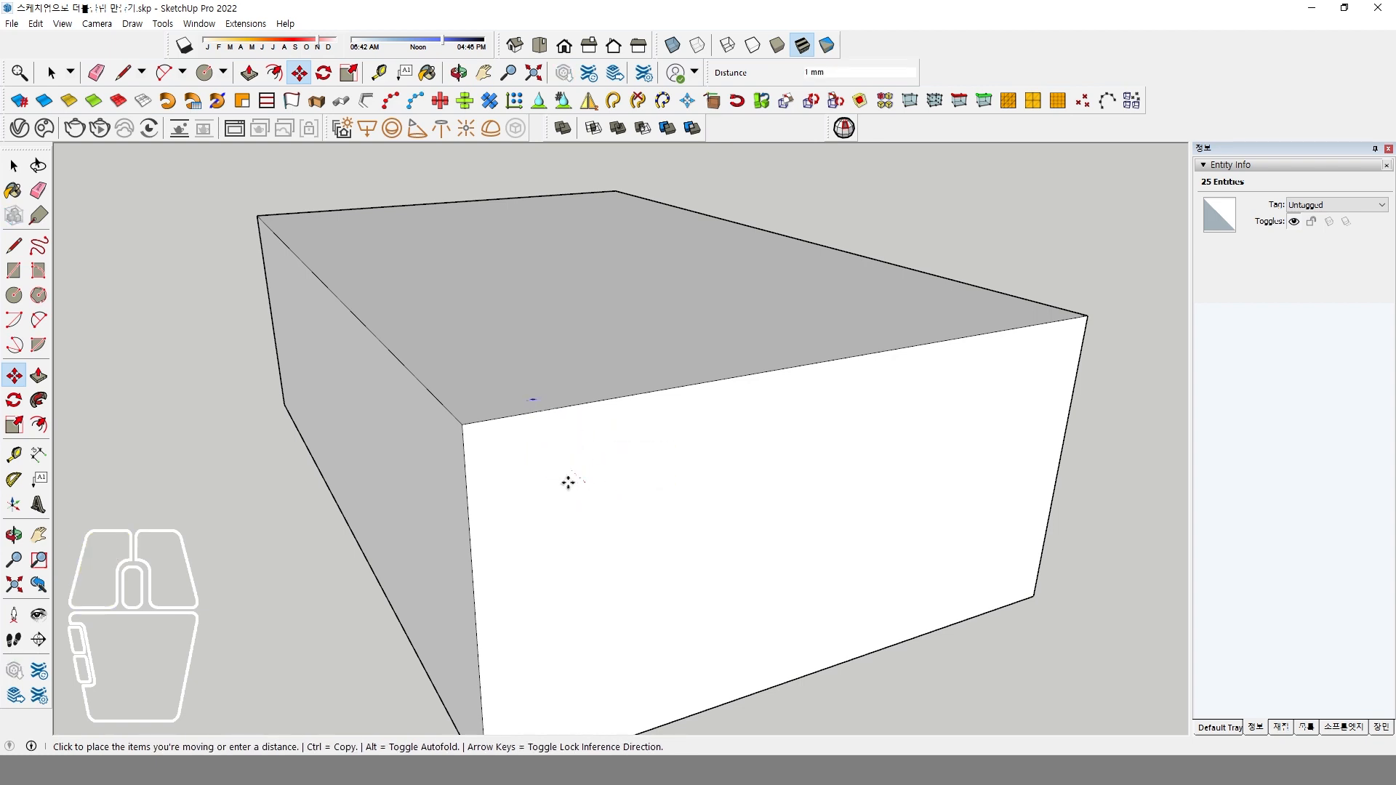
click(547, 482)
click(558, 441)
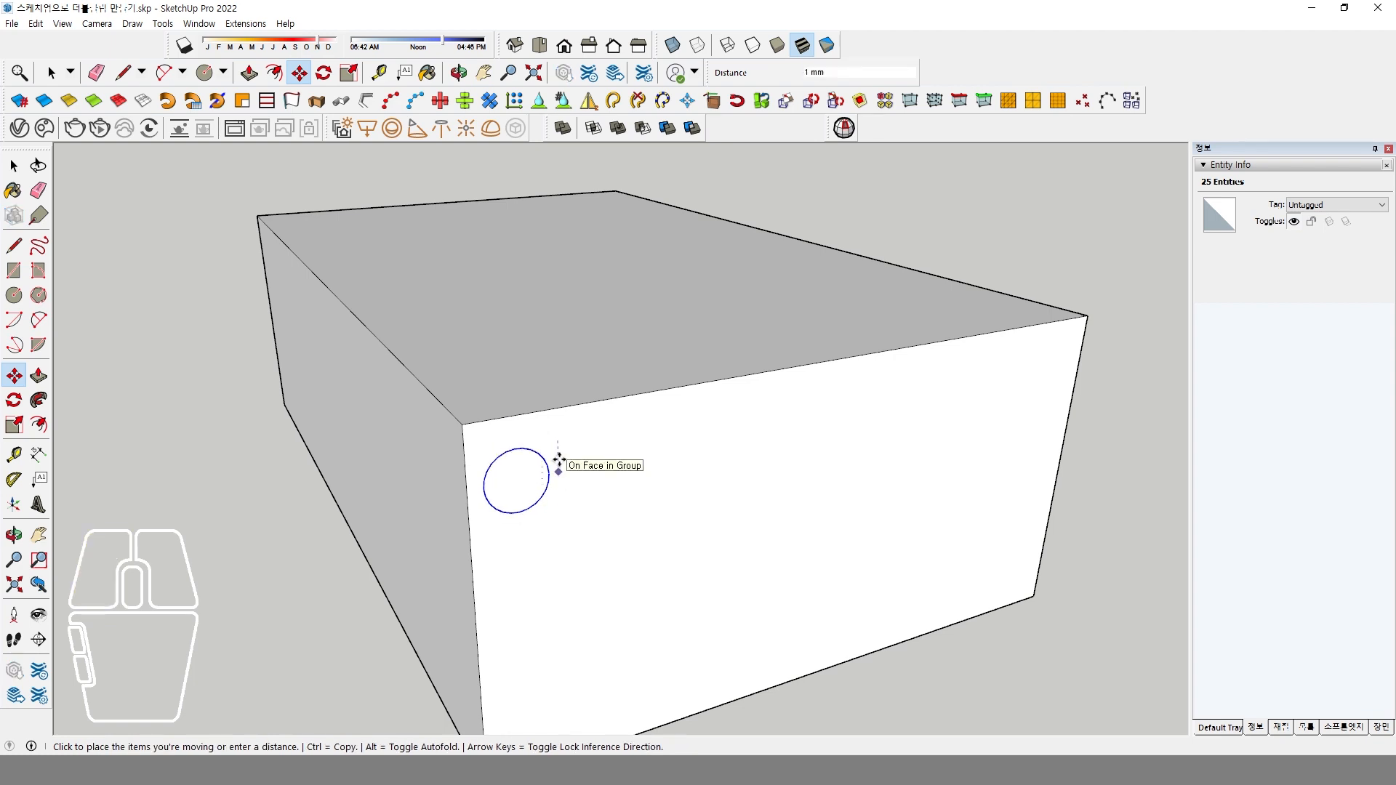
click(559, 460)
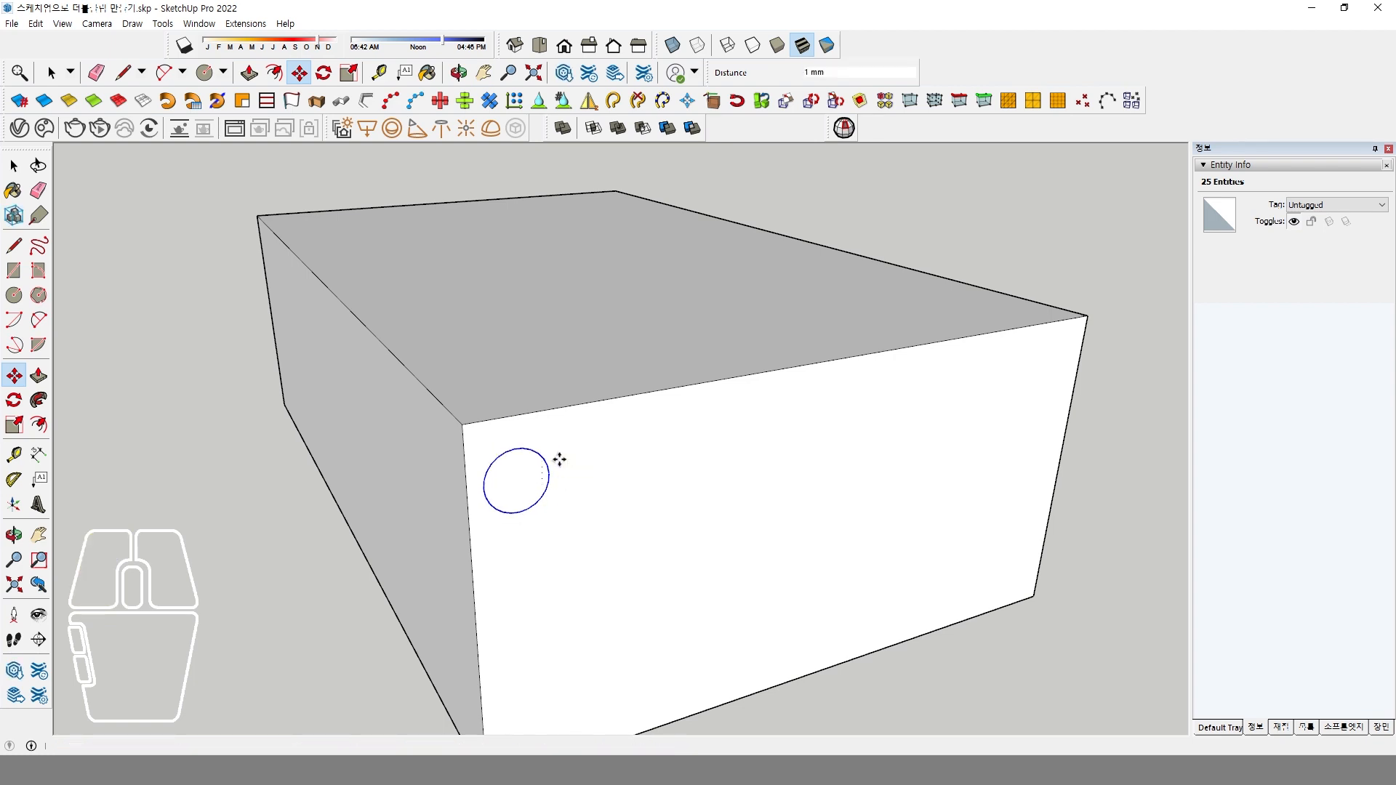
text(0.5)
key(Return)
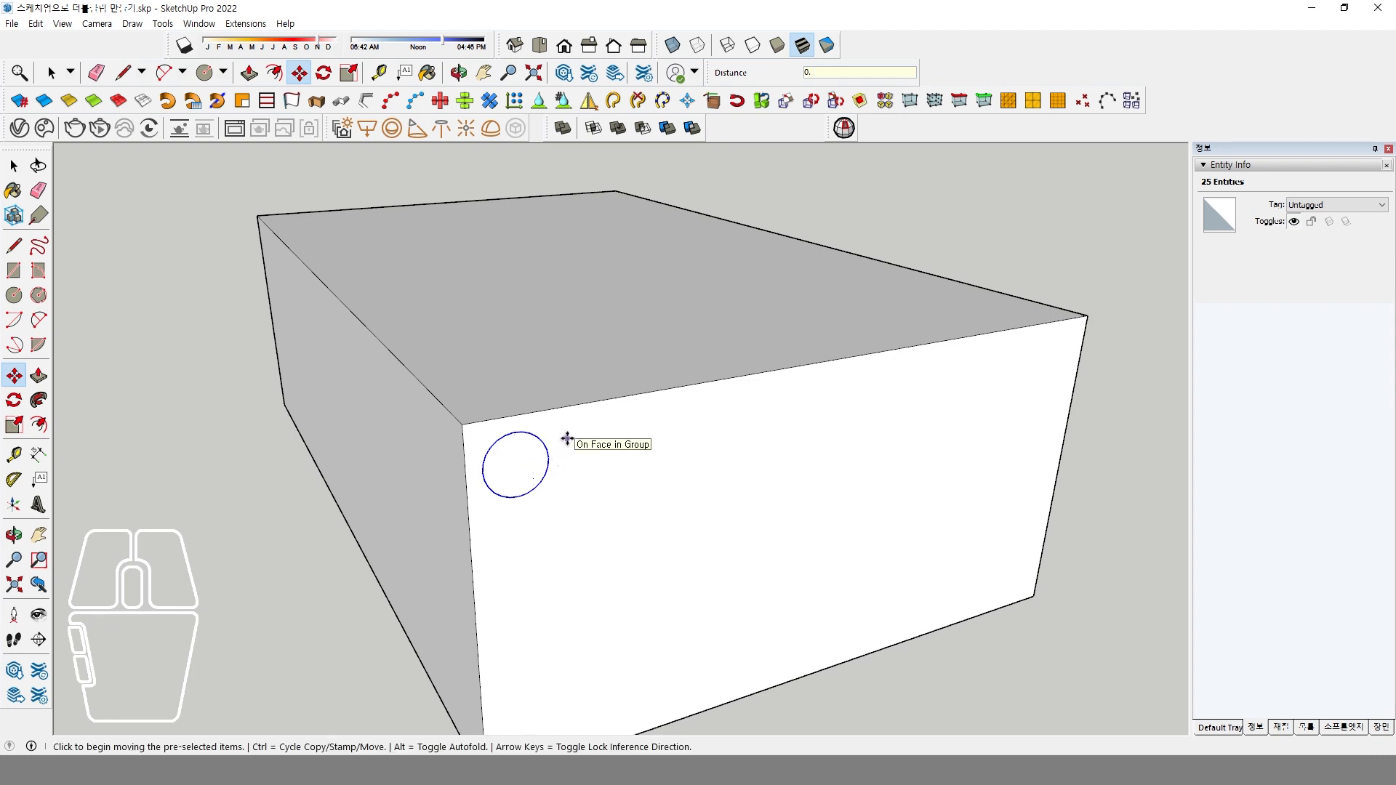
key(Return)
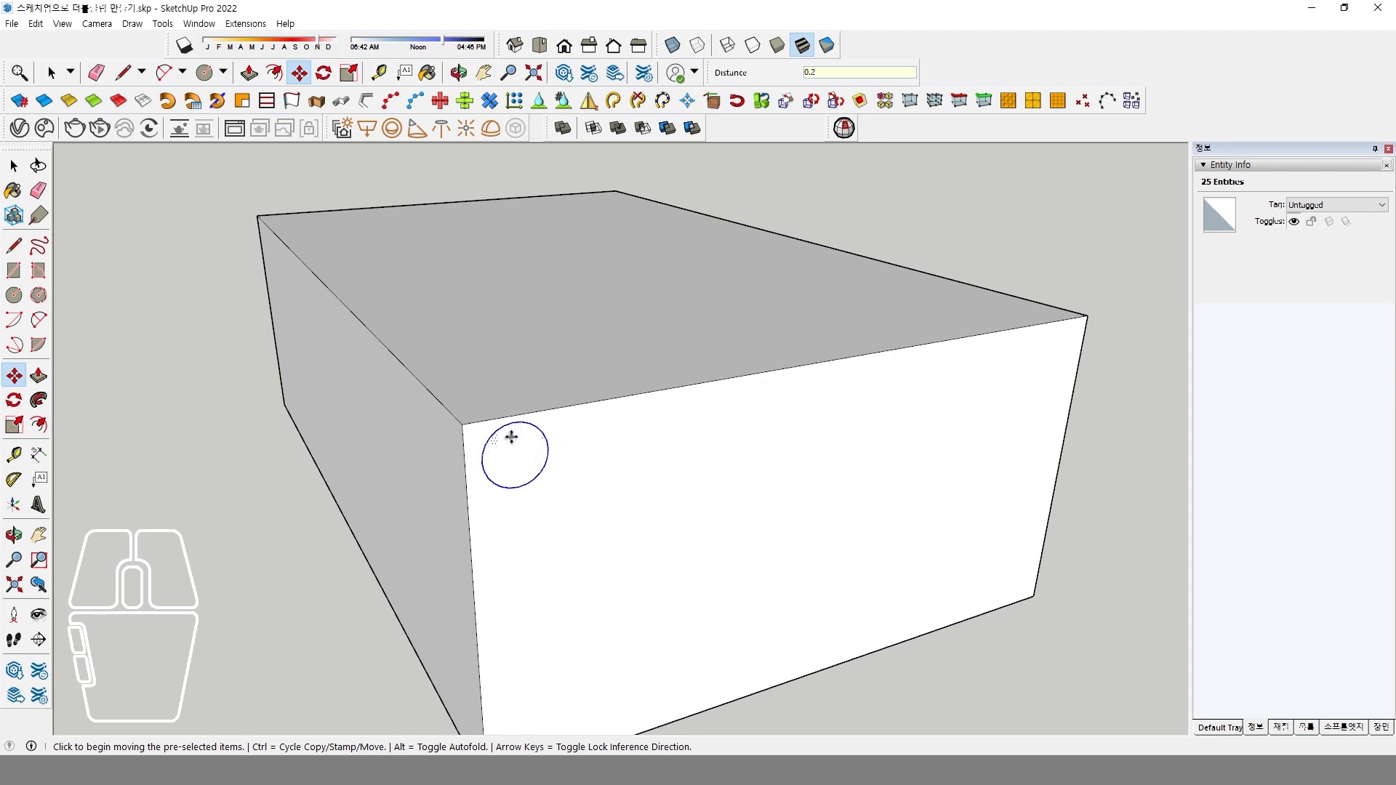
Draw profile lines from the circle's top to the end face's lower right corner, then about 13 mm up to its top edge.
click(14, 246)
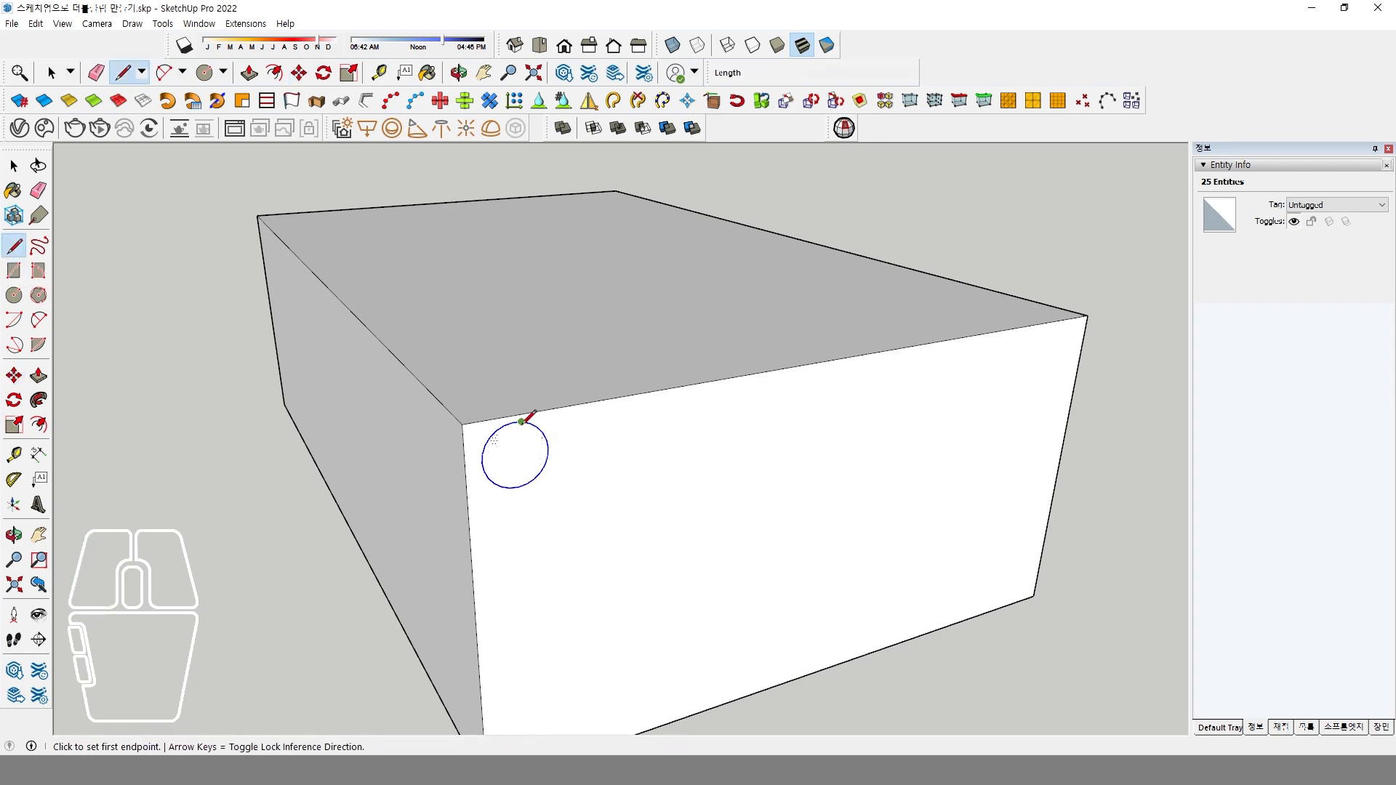
click(521, 422)
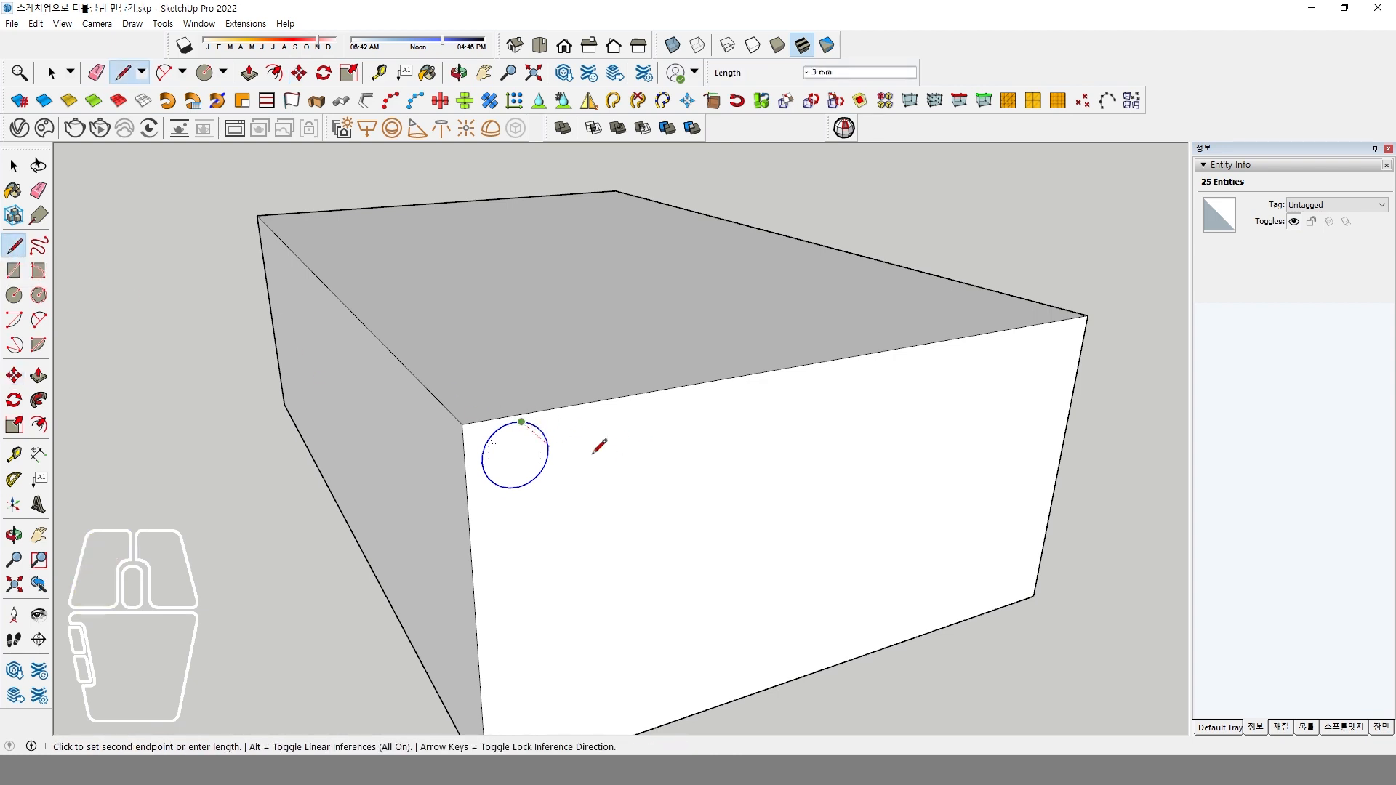
click(1033, 596)
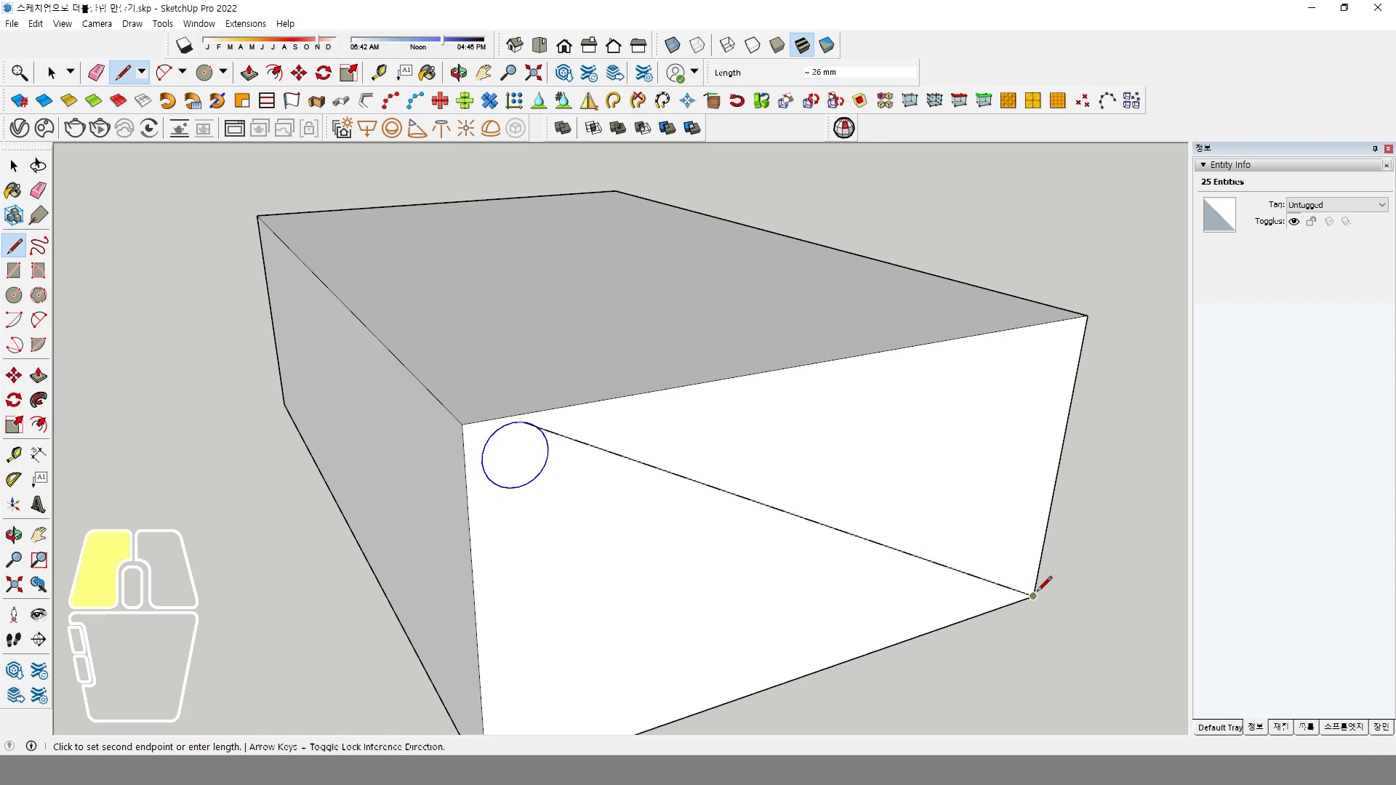
click(1027, 326)
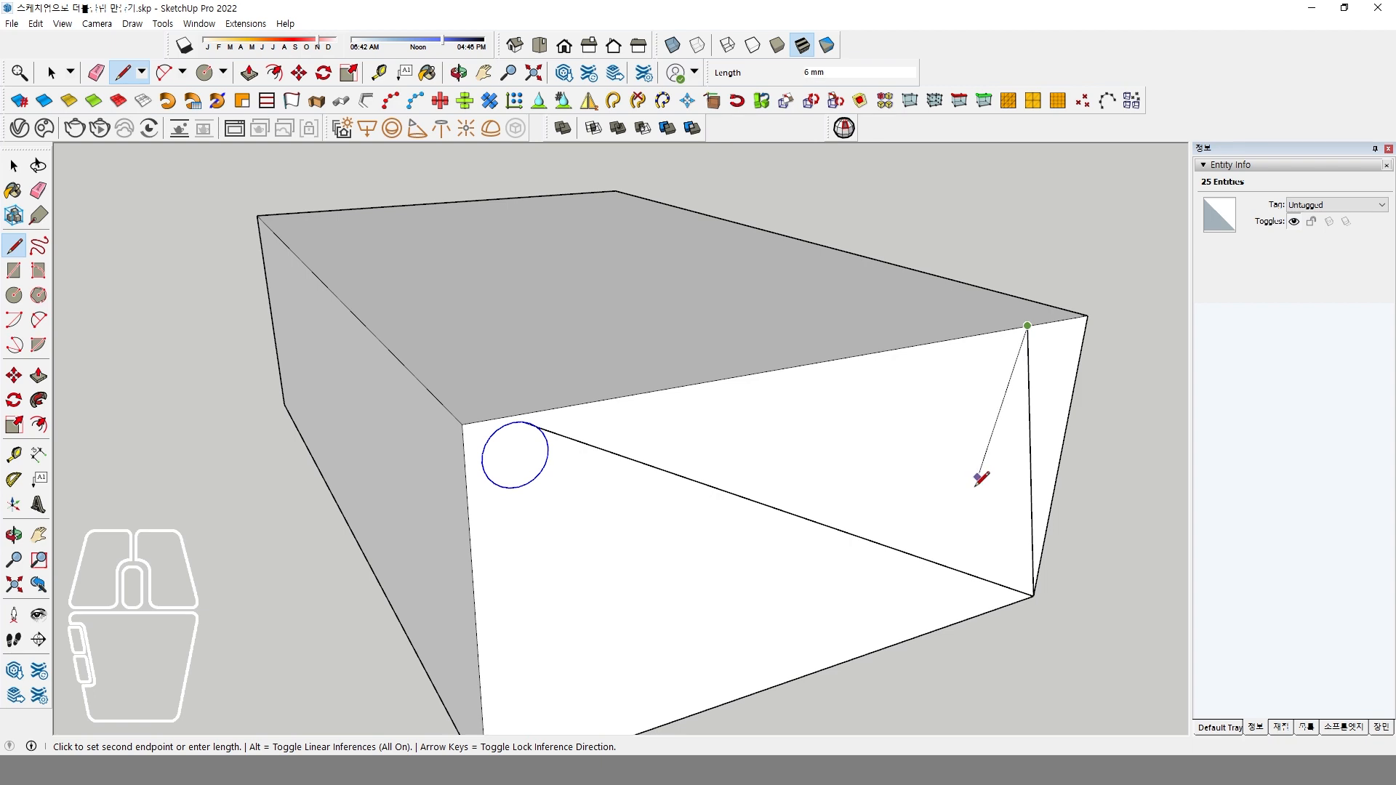
key(Escape)
middle_drag(978, 482, 499, 405)
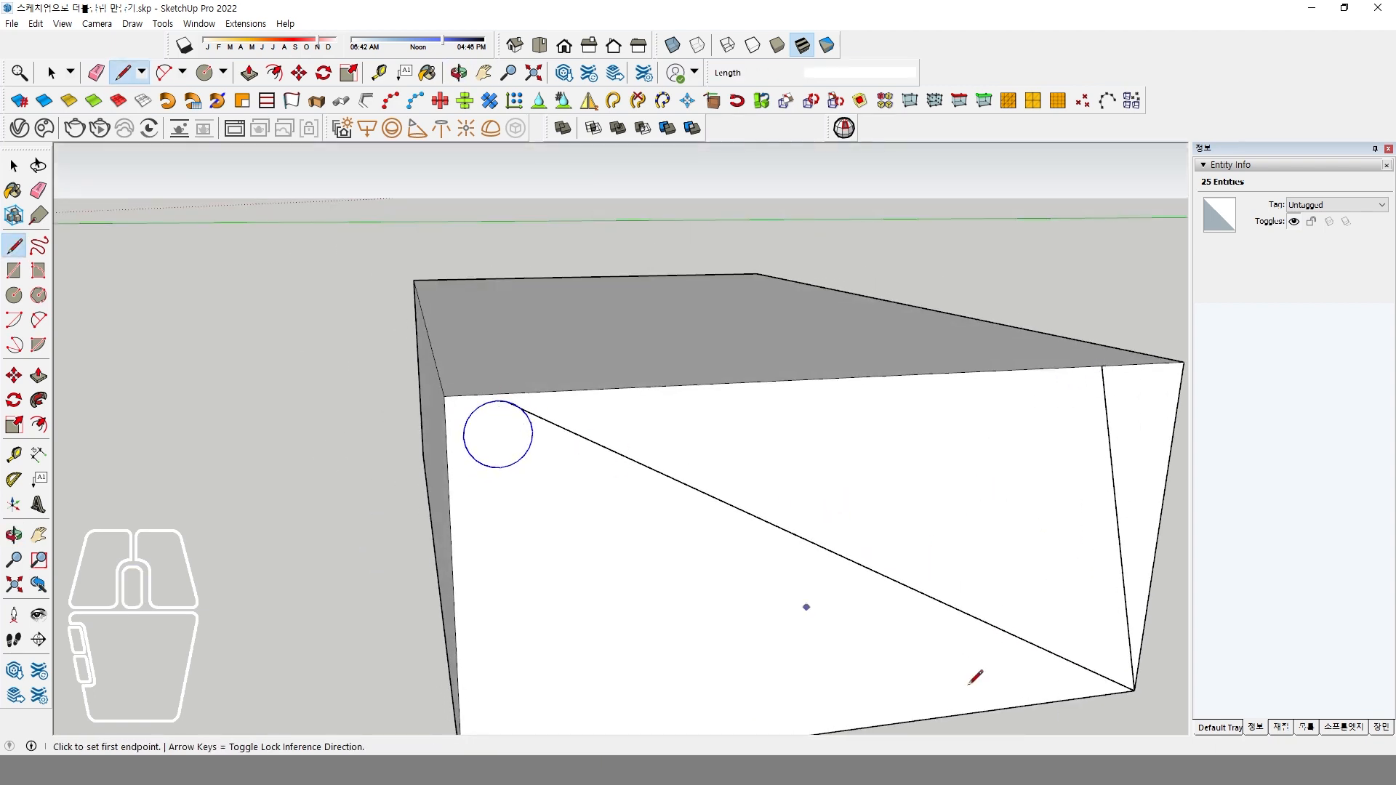
Check the binder clip's shape in the reference photo in XnView MP, then switch back to SketchUp.
key(alt+Tab)
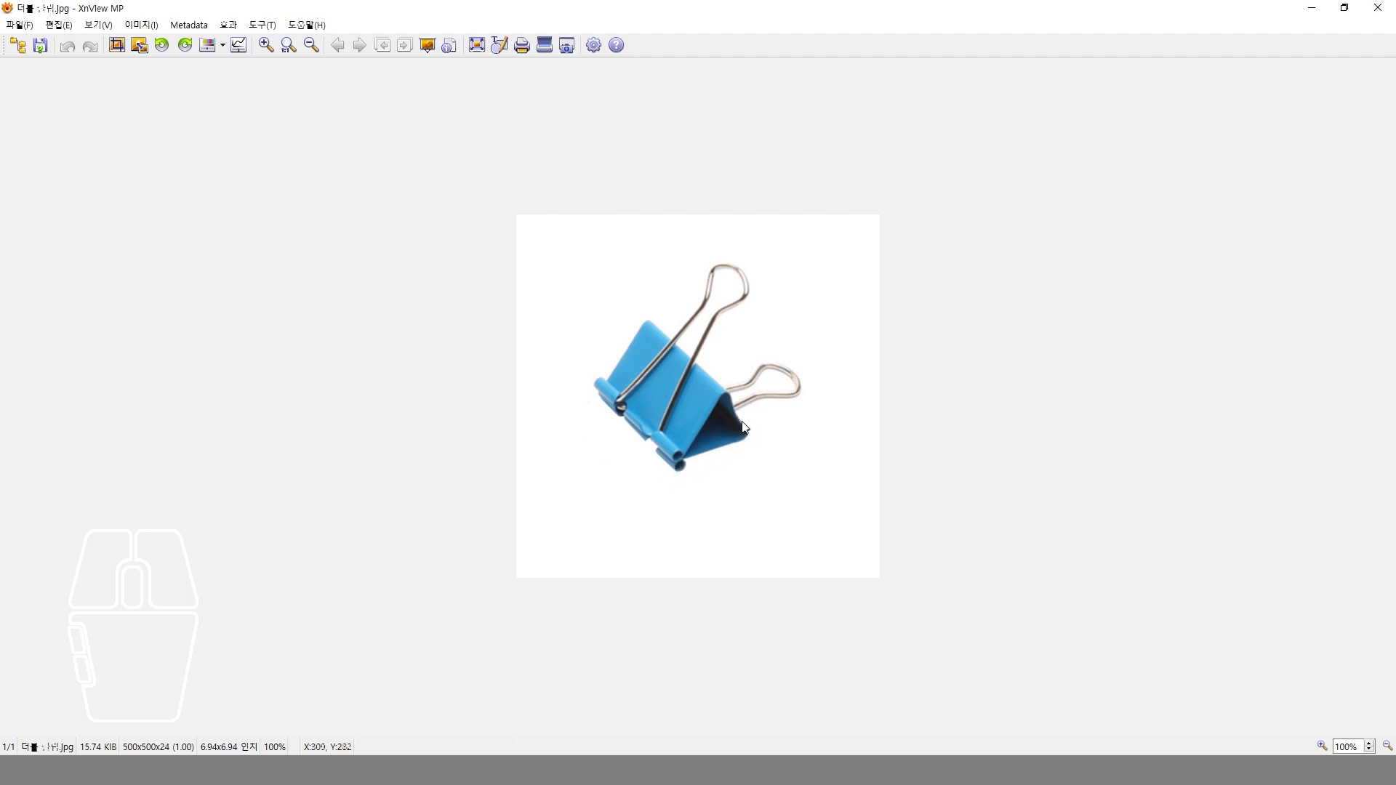
click(589, 769)
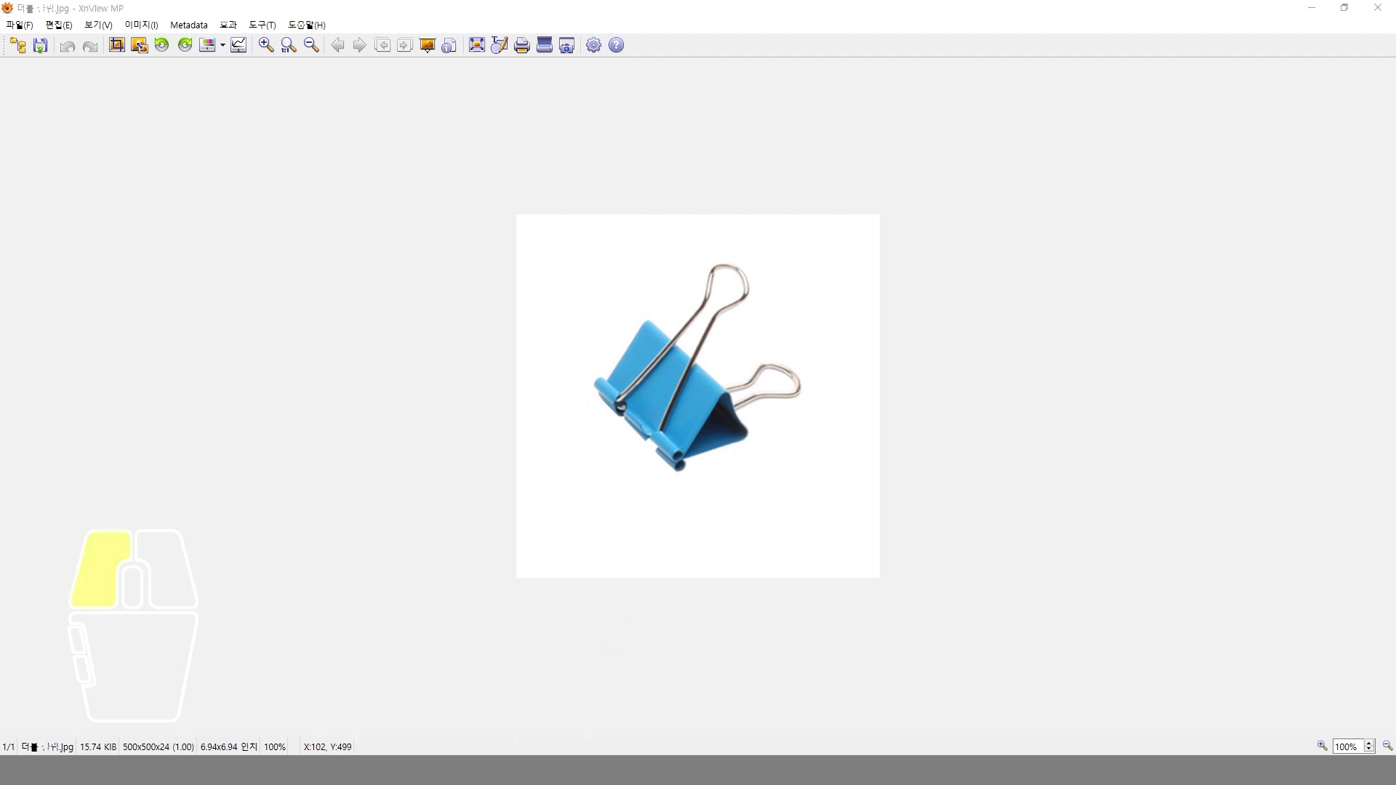
click(545, 701)
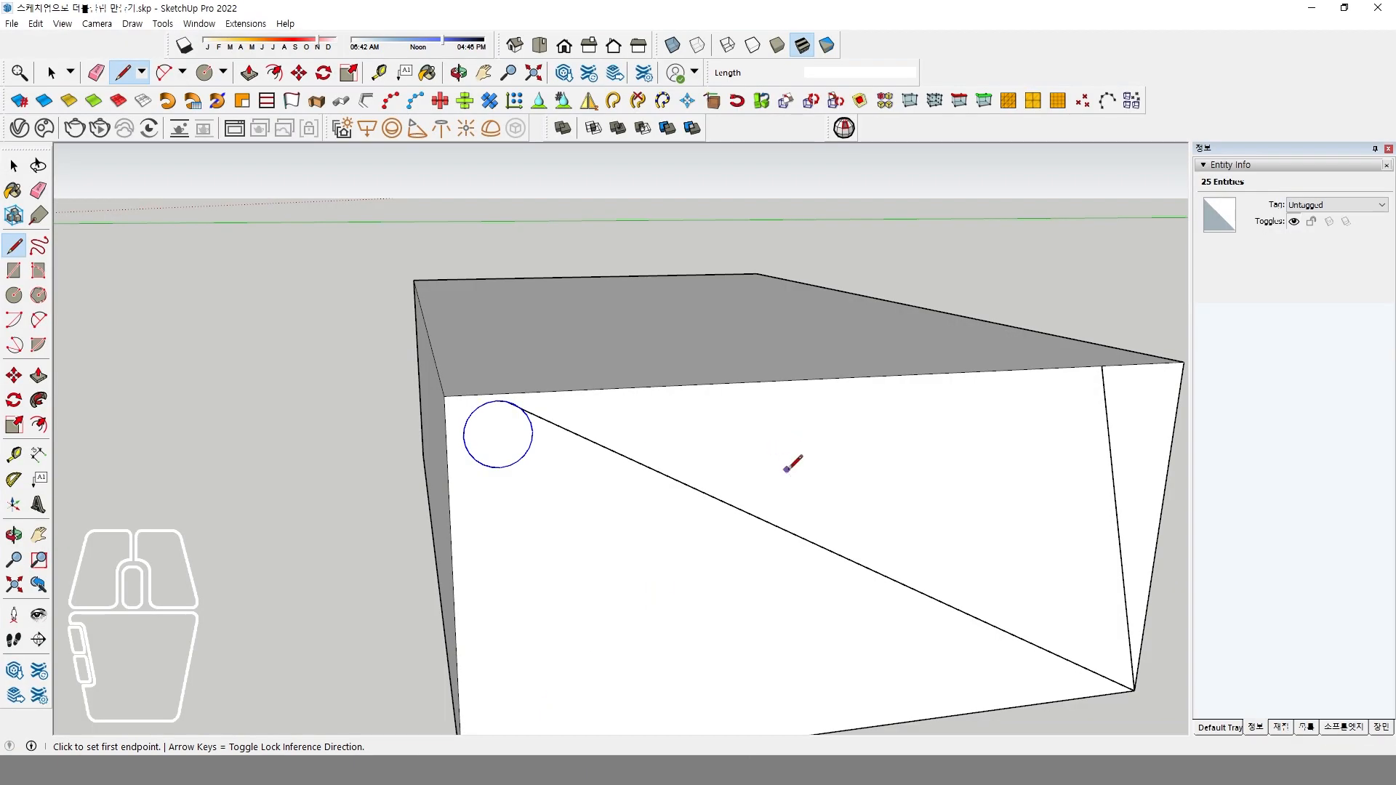
Try to set the segment count of the circle's large arc to 50.
middle_drag(792, 461, 783, 456)
scroll(429, 381, up, 6)
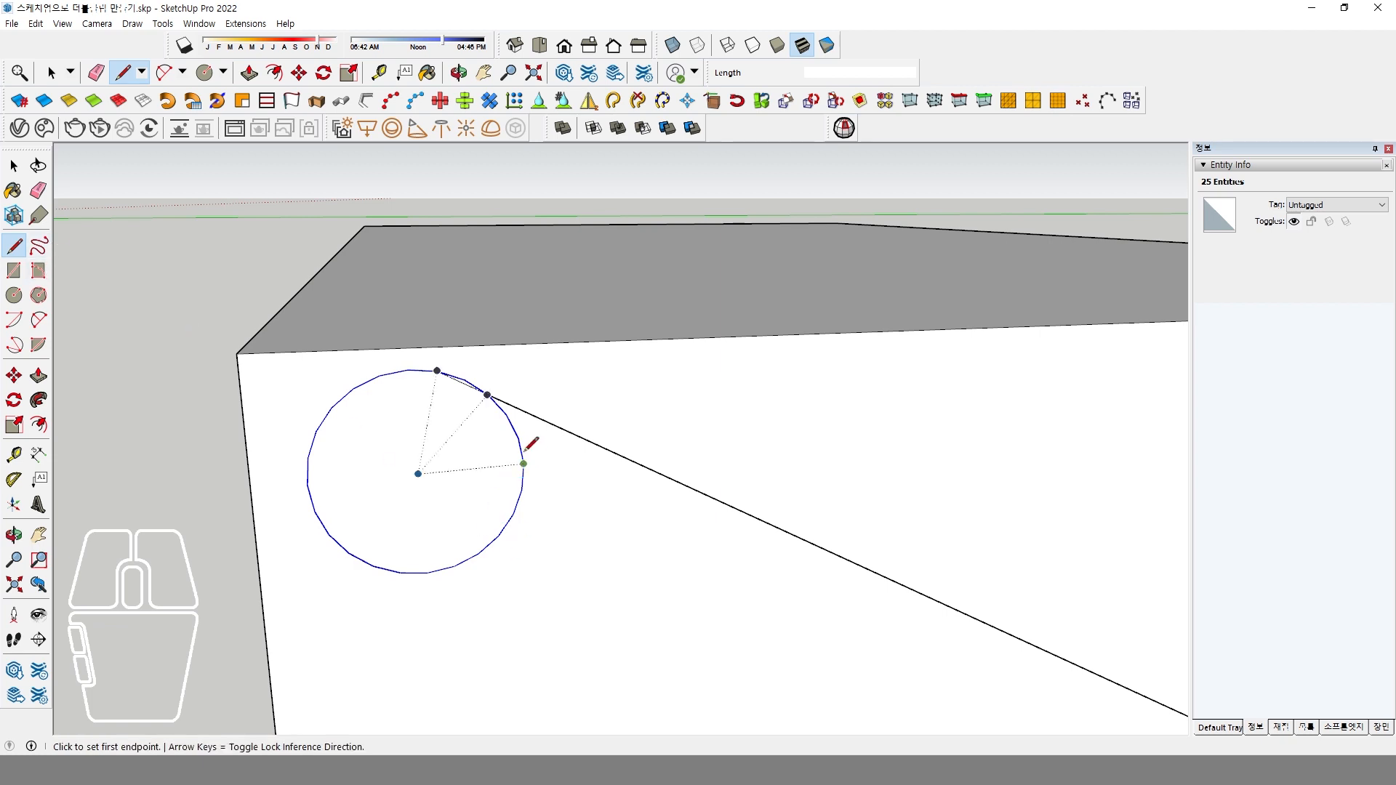
click(13, 170)
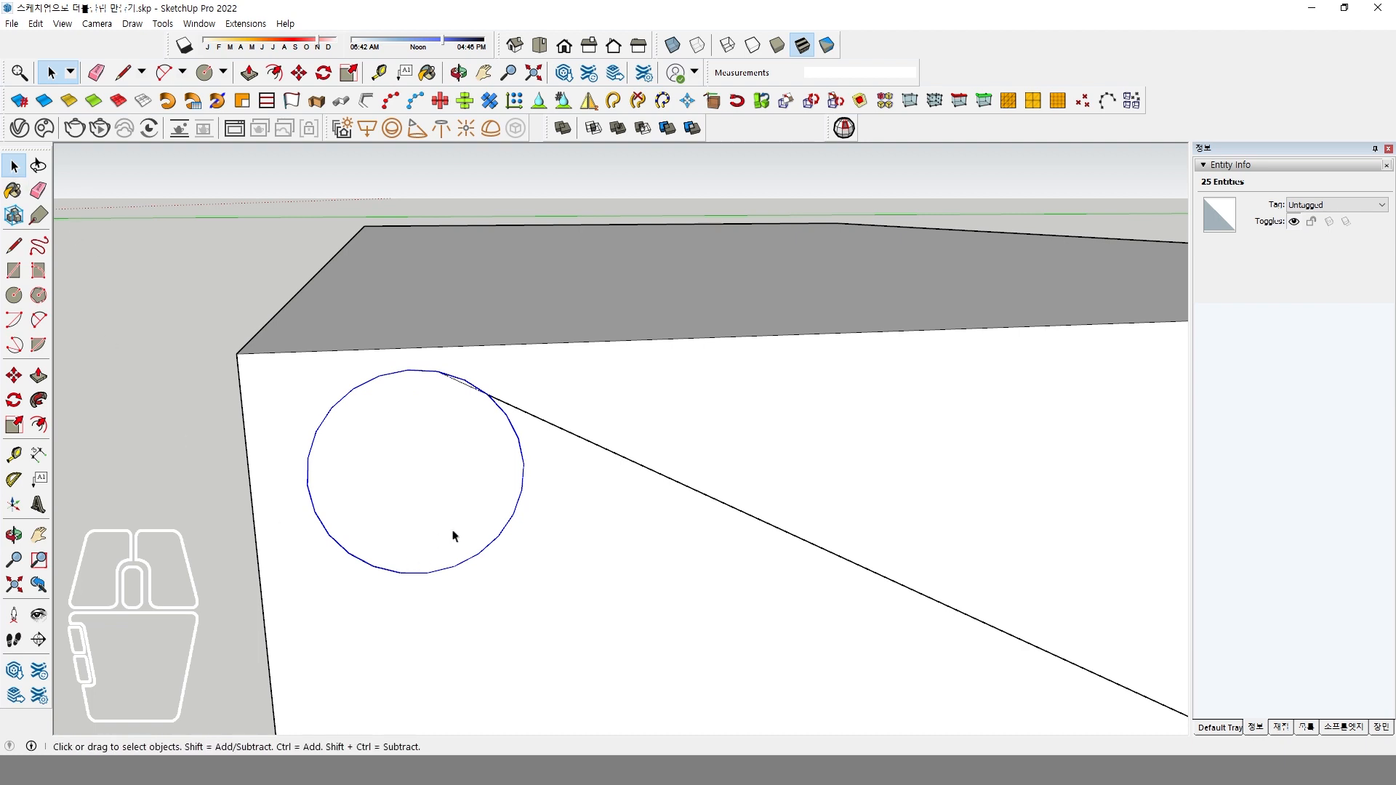
click(522, 463)
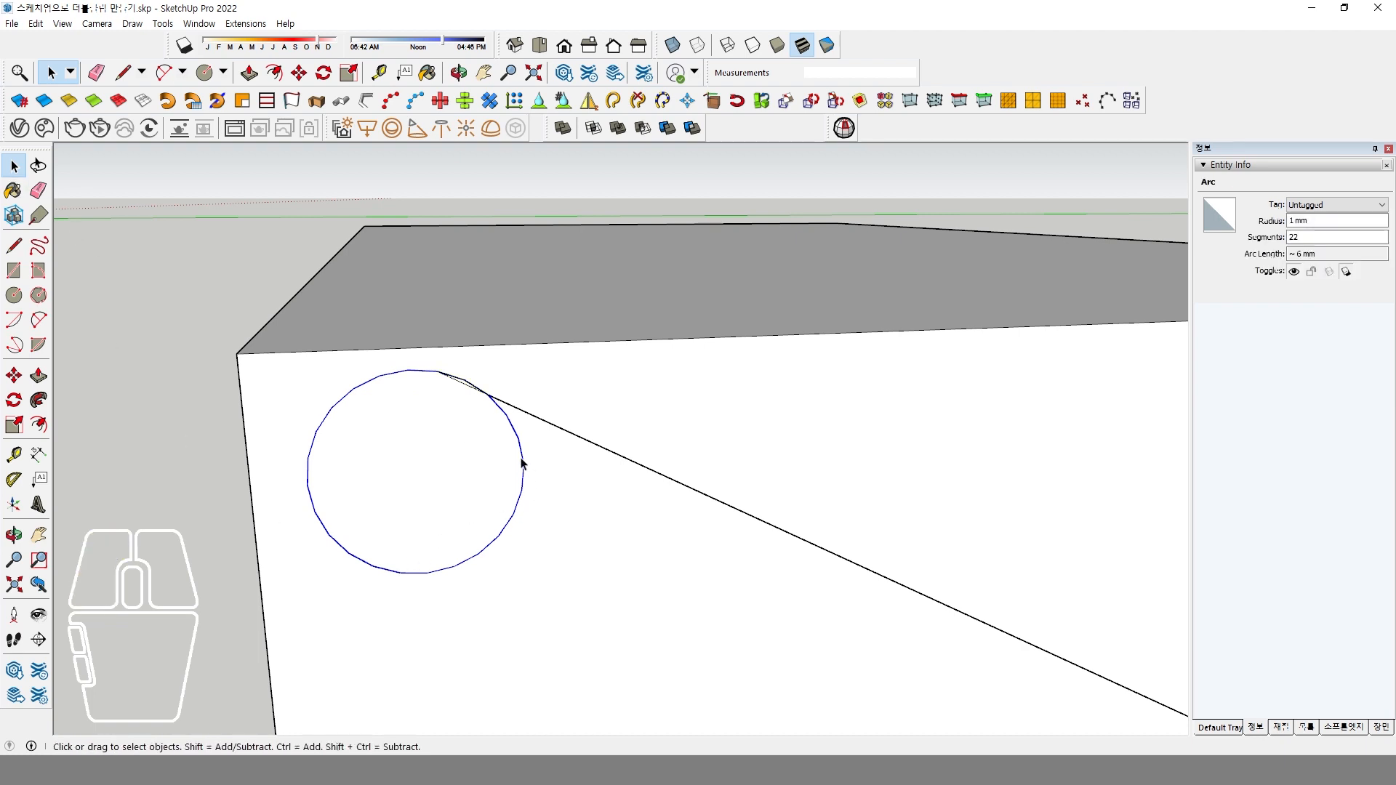
right_click(522, 462)
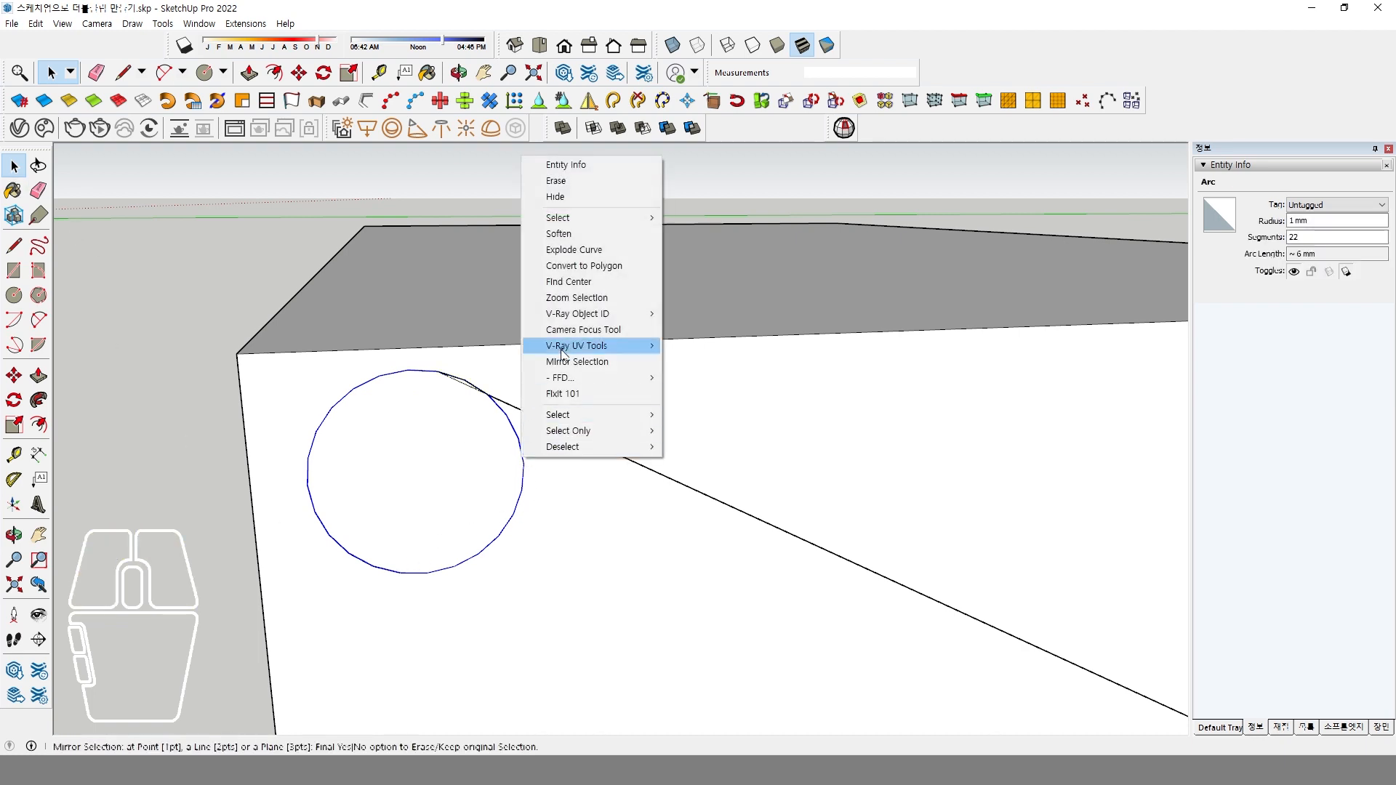
mouse_move(600, 219)
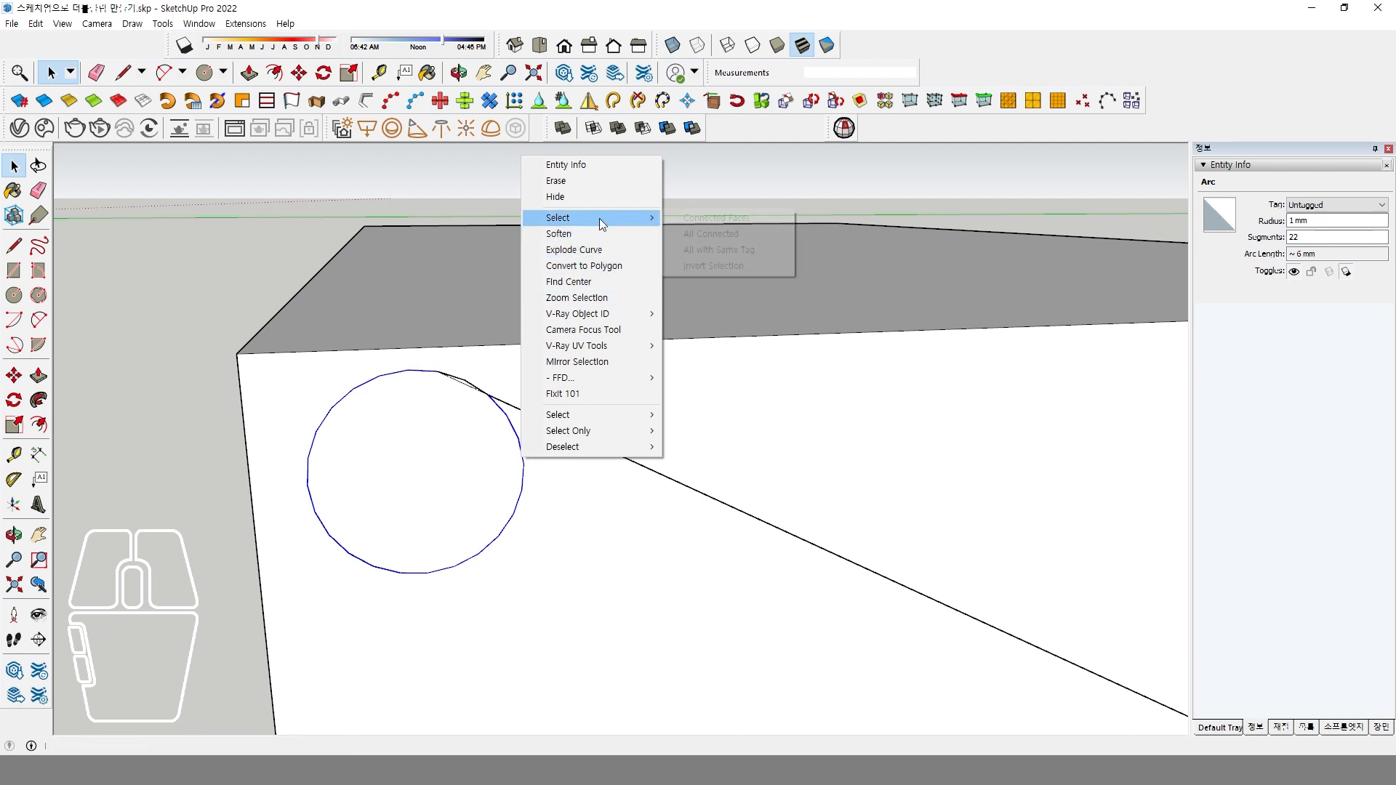
click(622, 165)
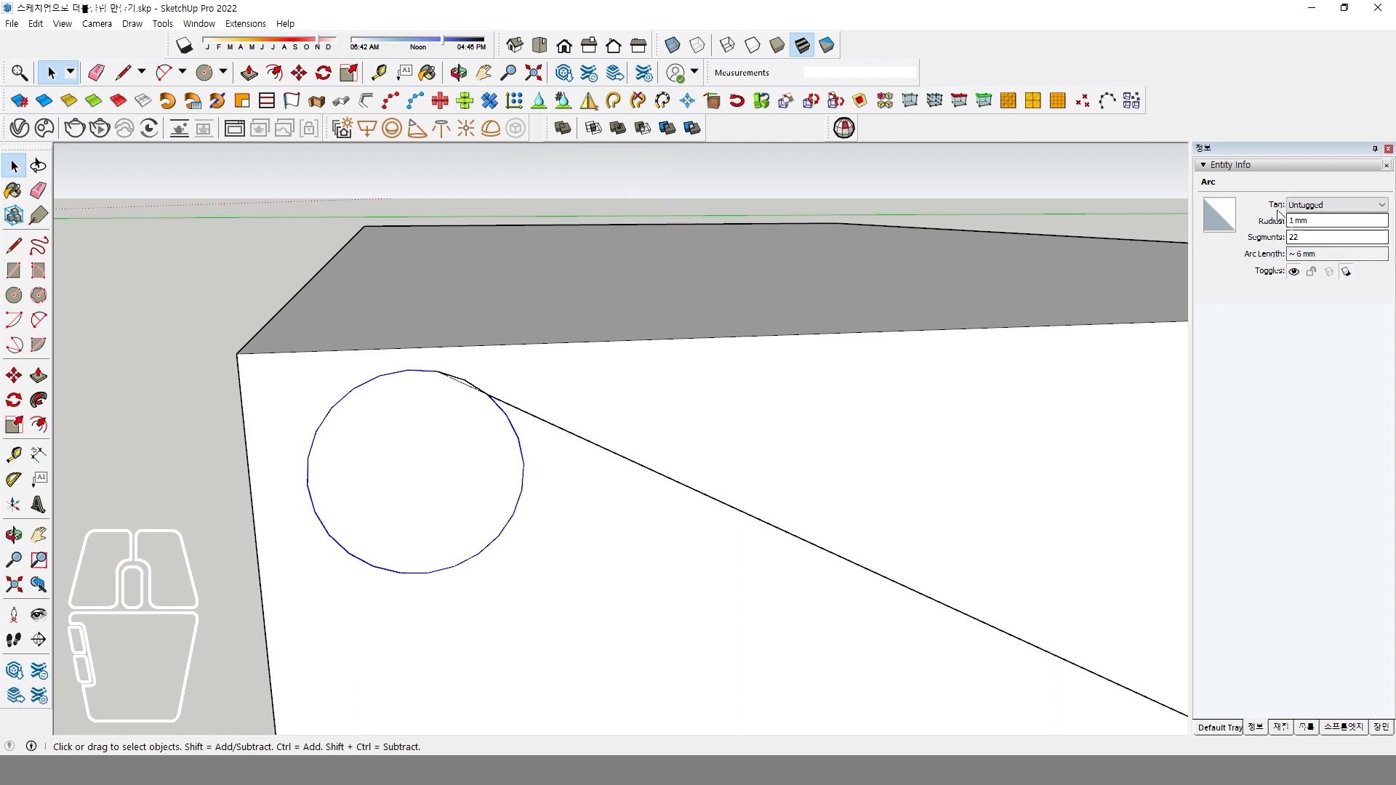
click(1308, 238)
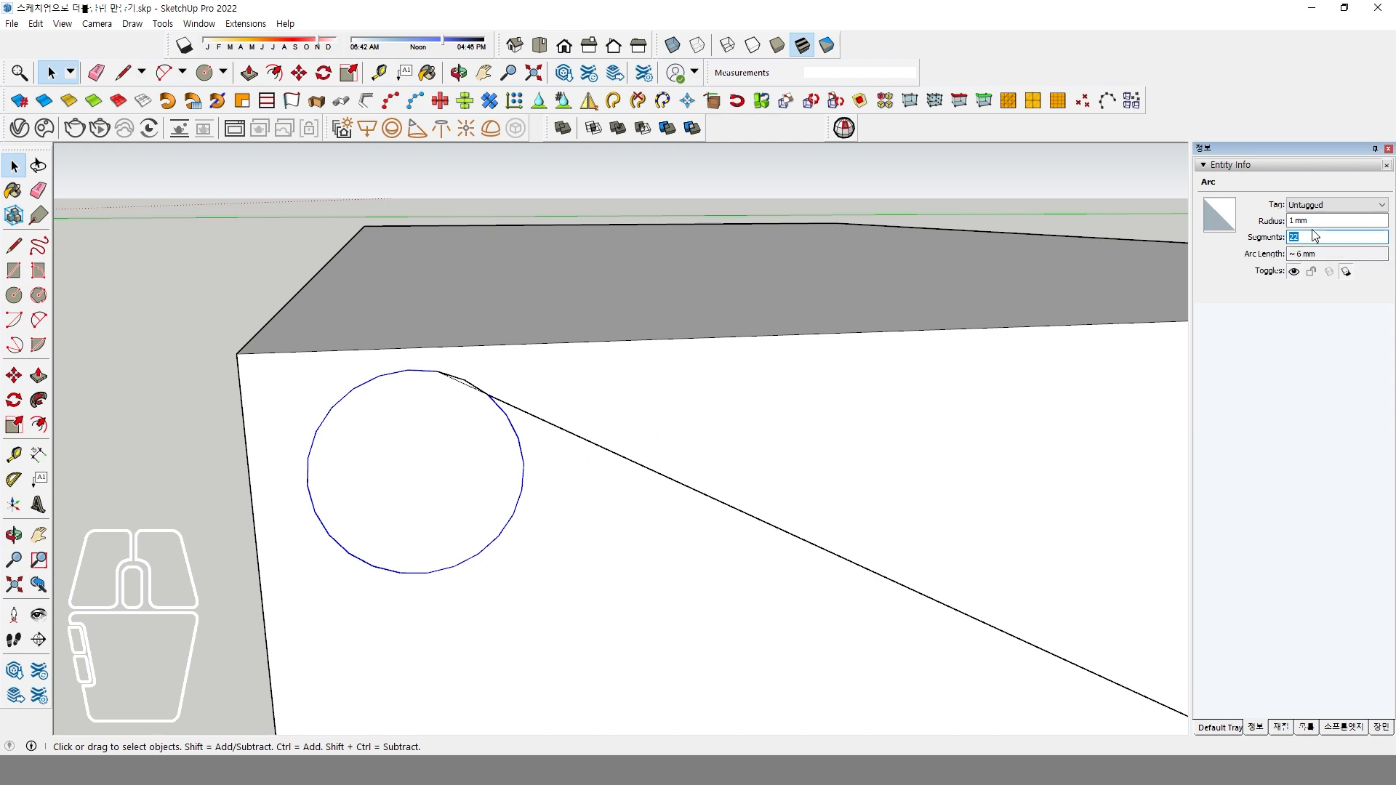
text(50)
key(Return)
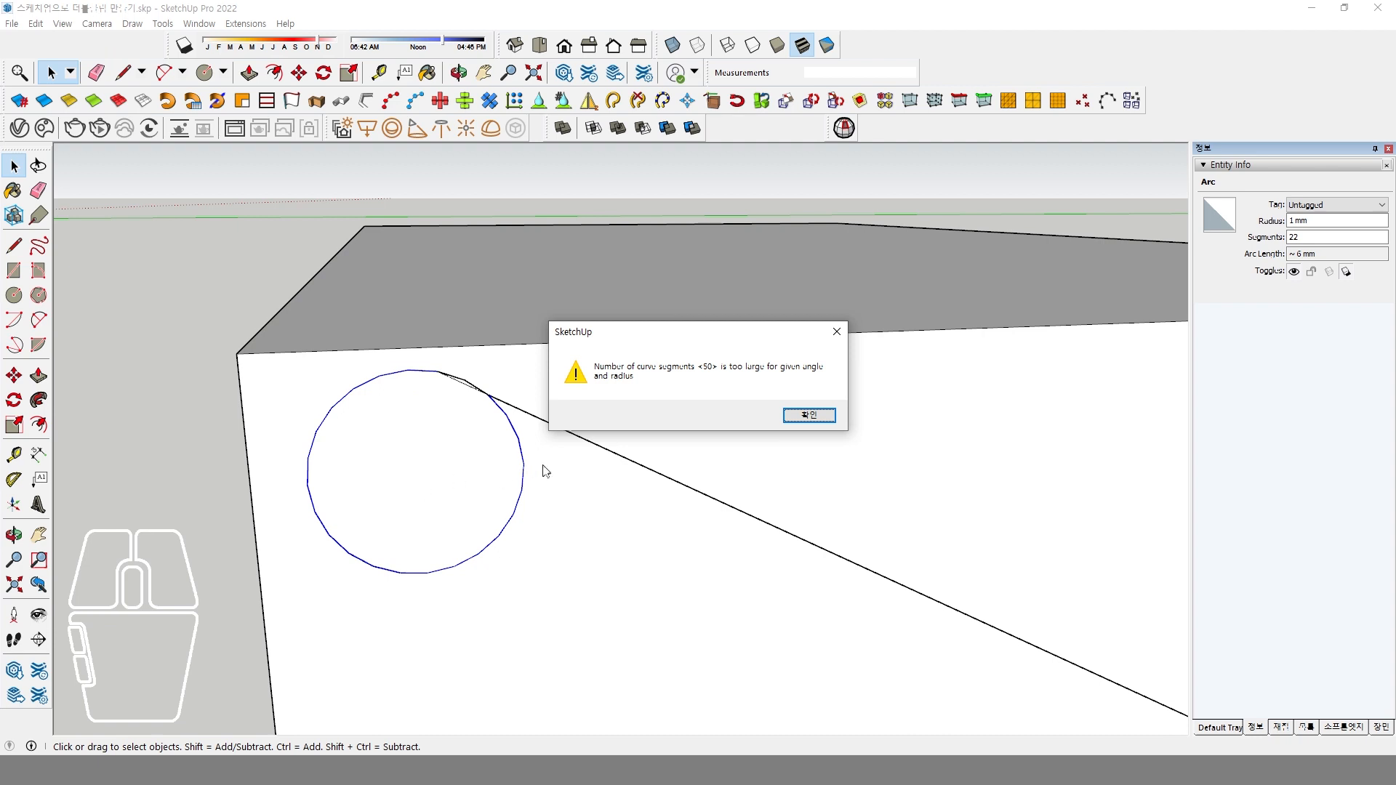
click(809, 414)
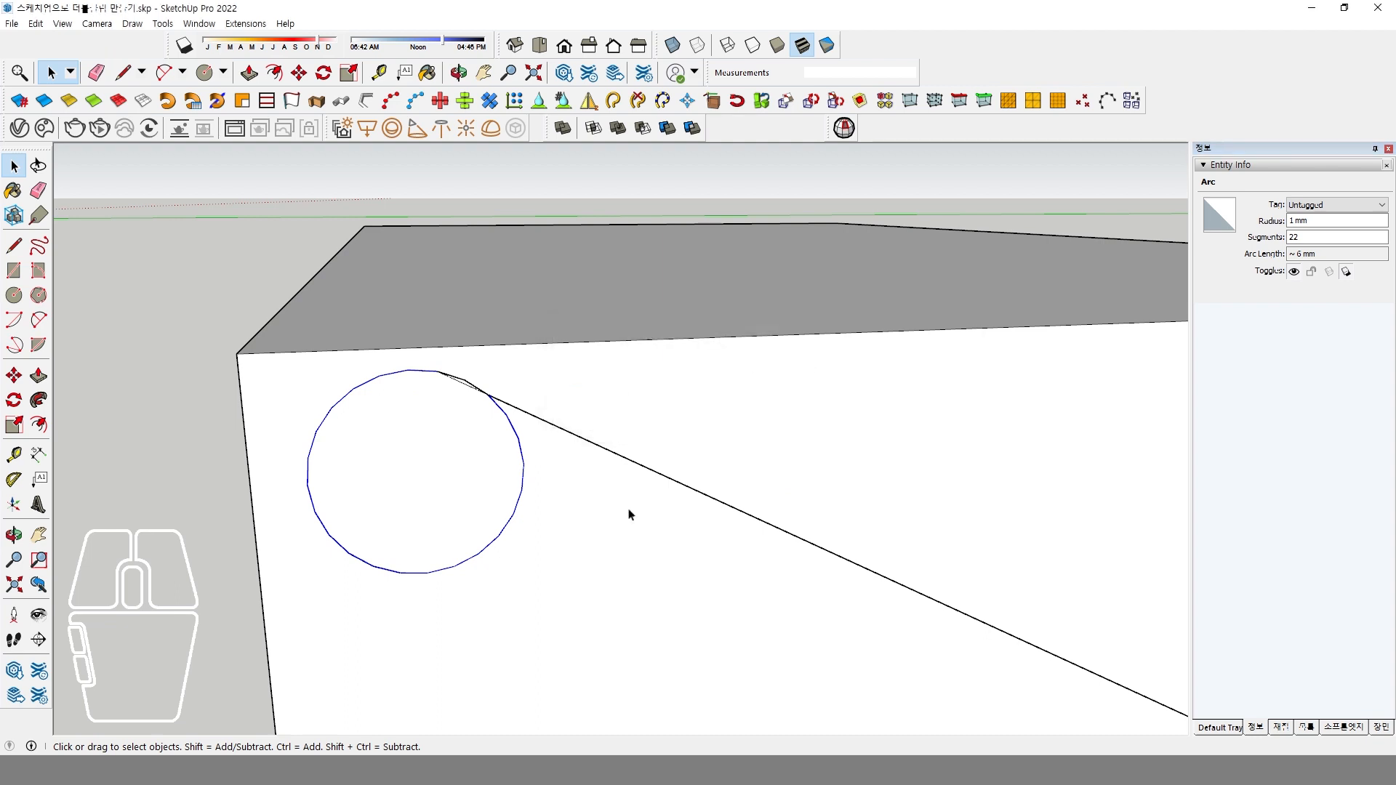
Select the whole model, scale it uniformly from a corner by a factor of 10, and clear the selection.
scroll(630, 514, down, 6)
middle_drag(556, 453, 775, 577)
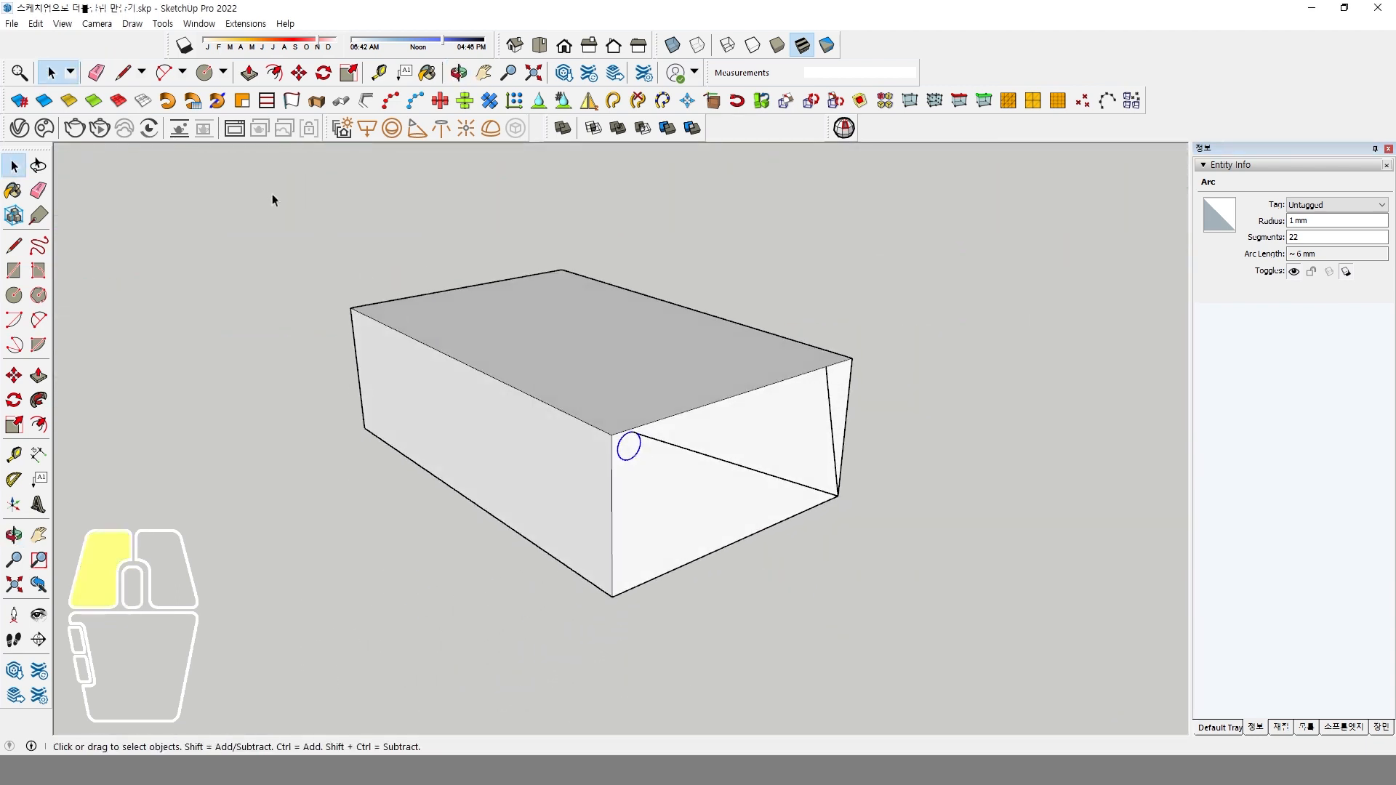
drag(274, 199, 931, 718)
click(16, 427)
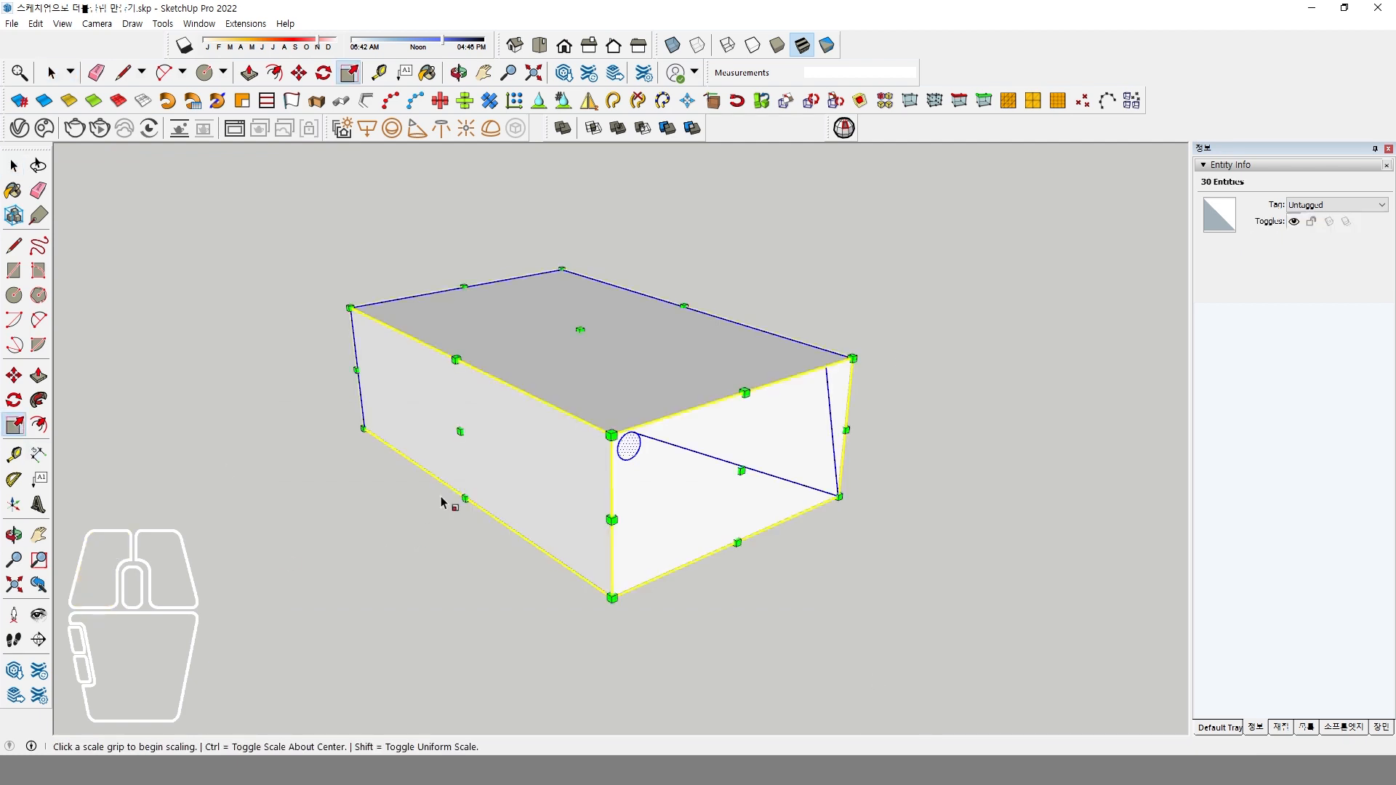
click(853, 359)
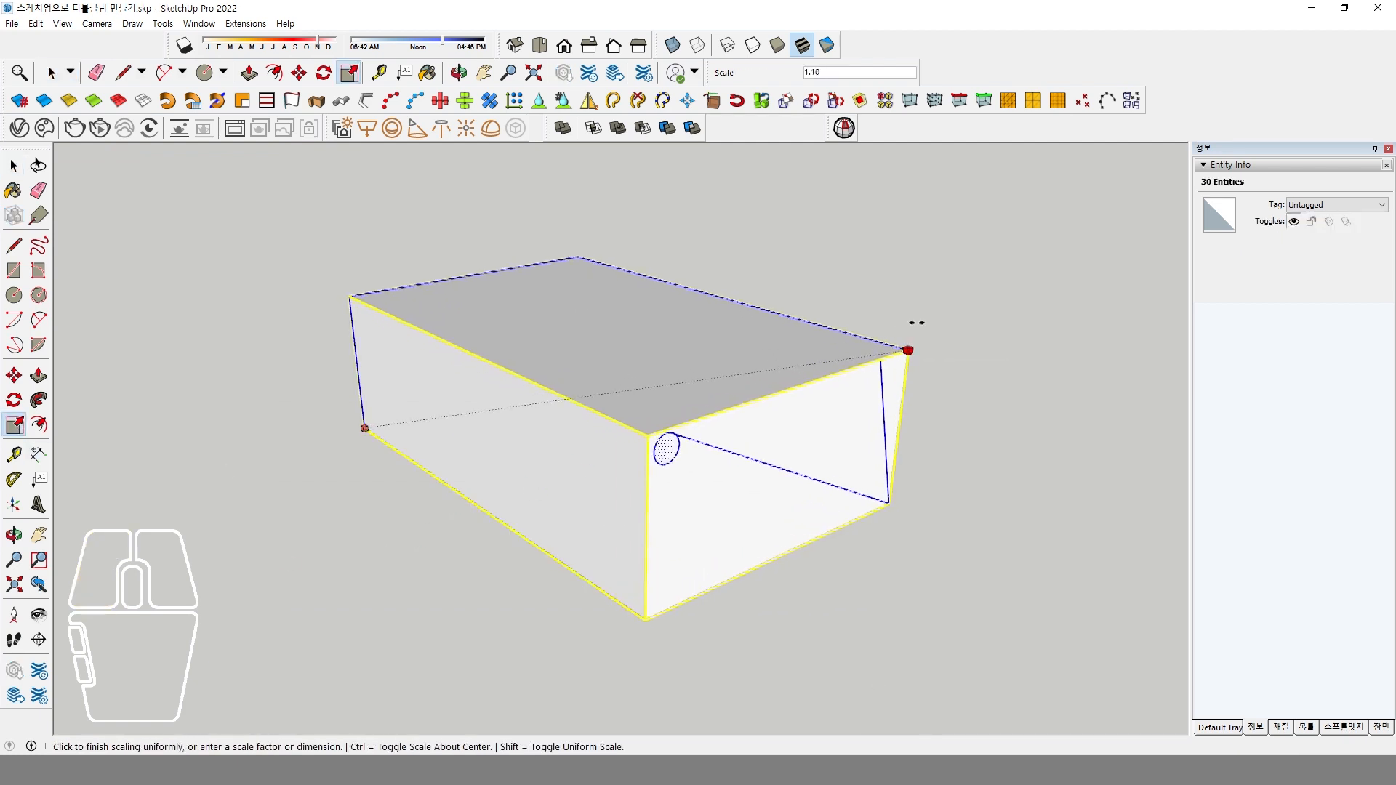
click(961, 316)
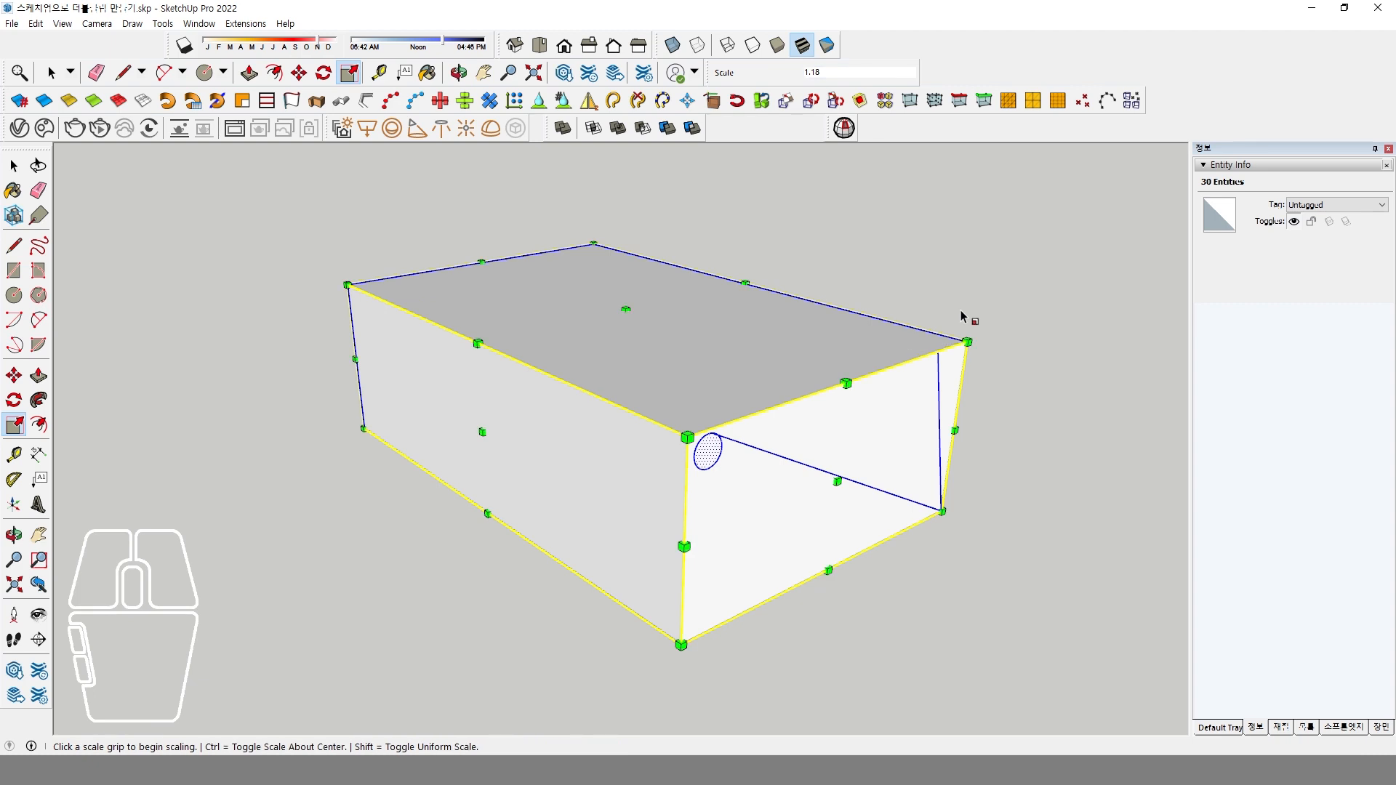
text(10)
key(Return)
scroll(698, 420, down, 2)
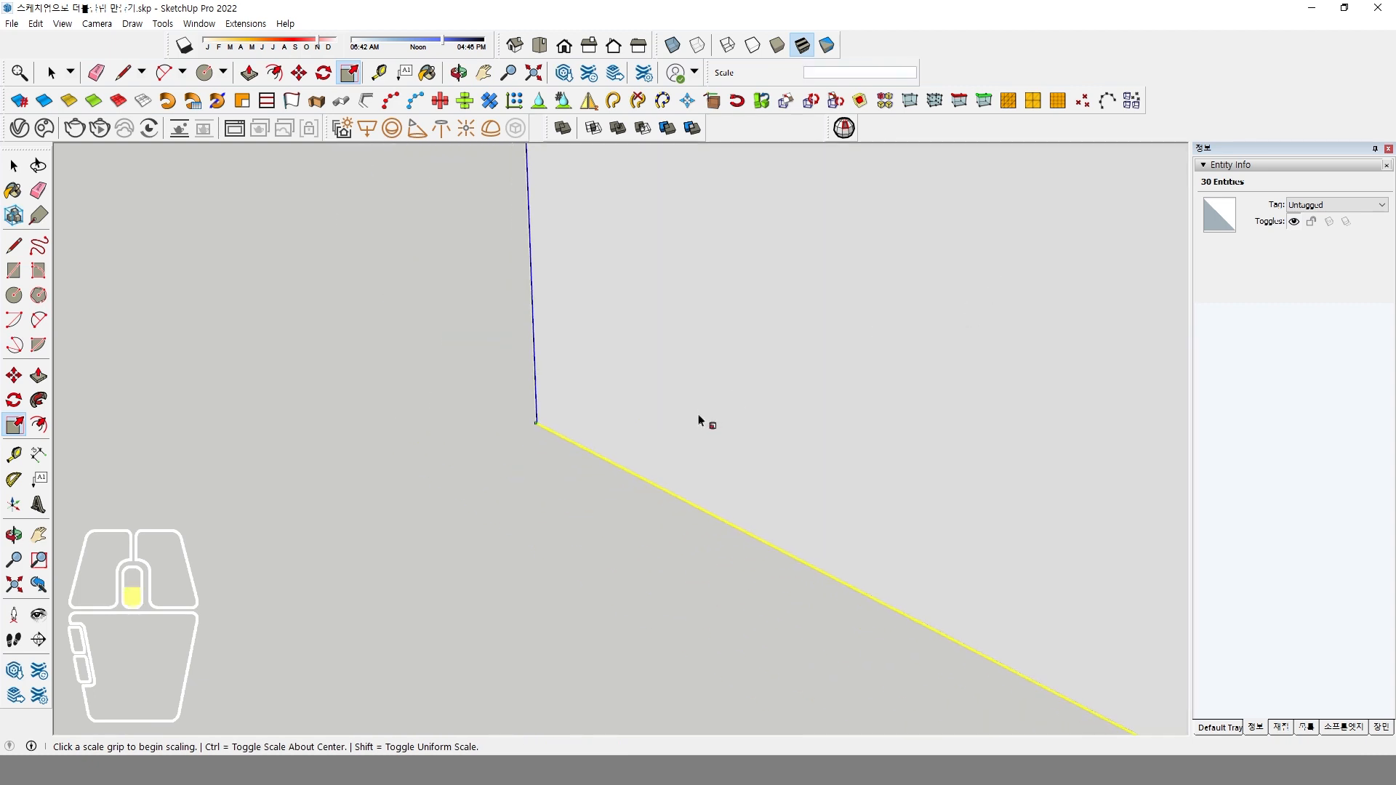
scroll(698, 419, down, 10)
shift+middle_drag(912, 413, 743, 431)
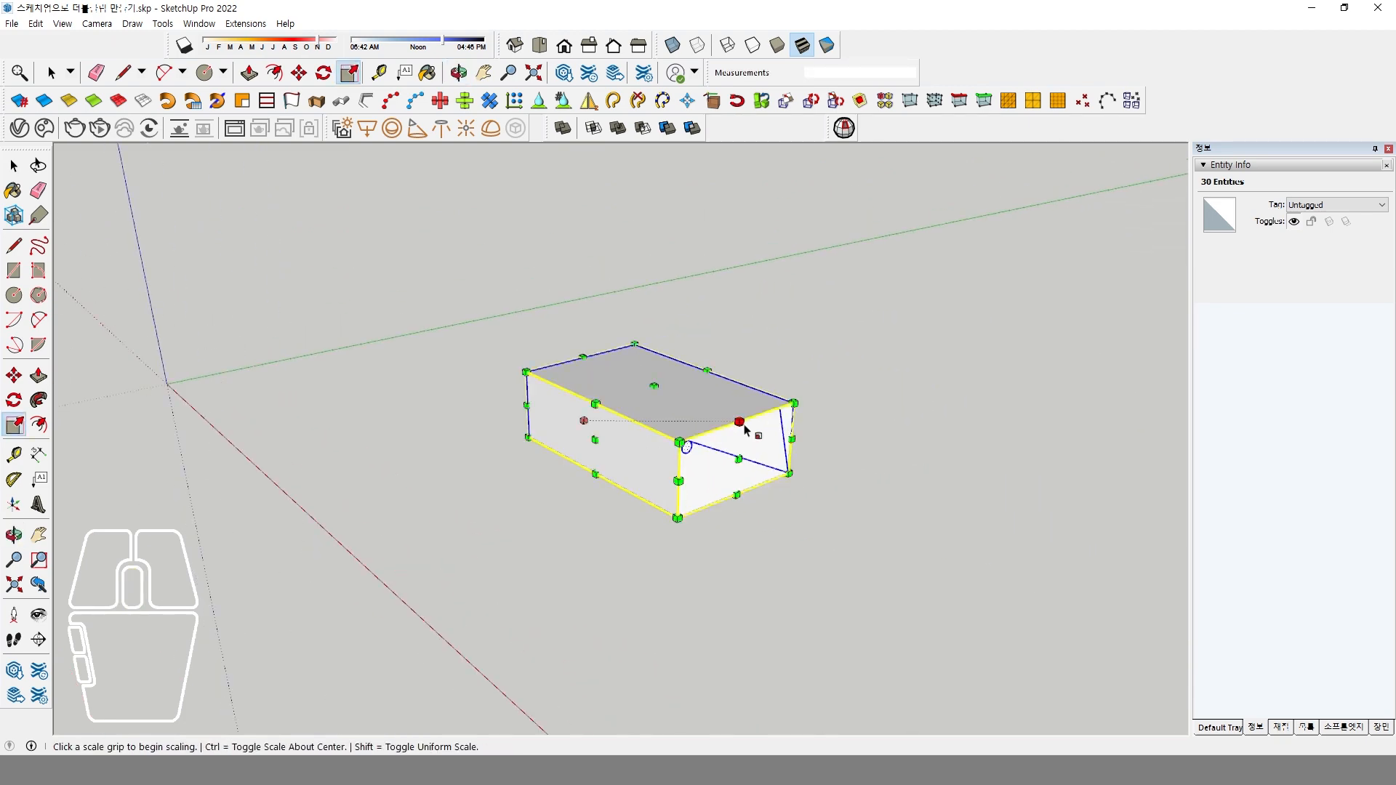
scroll(743, 430, up, 5)
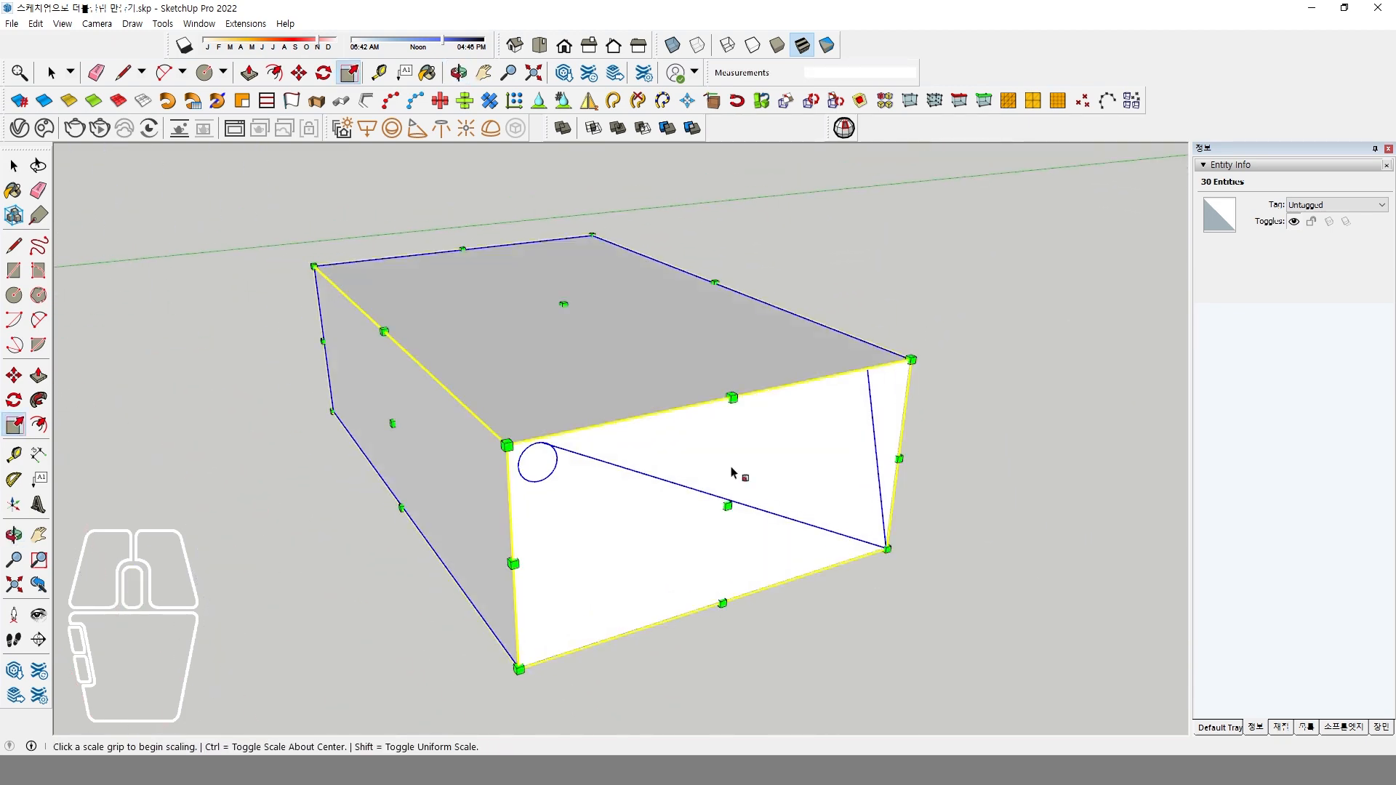
key(space)
click(957, 444)
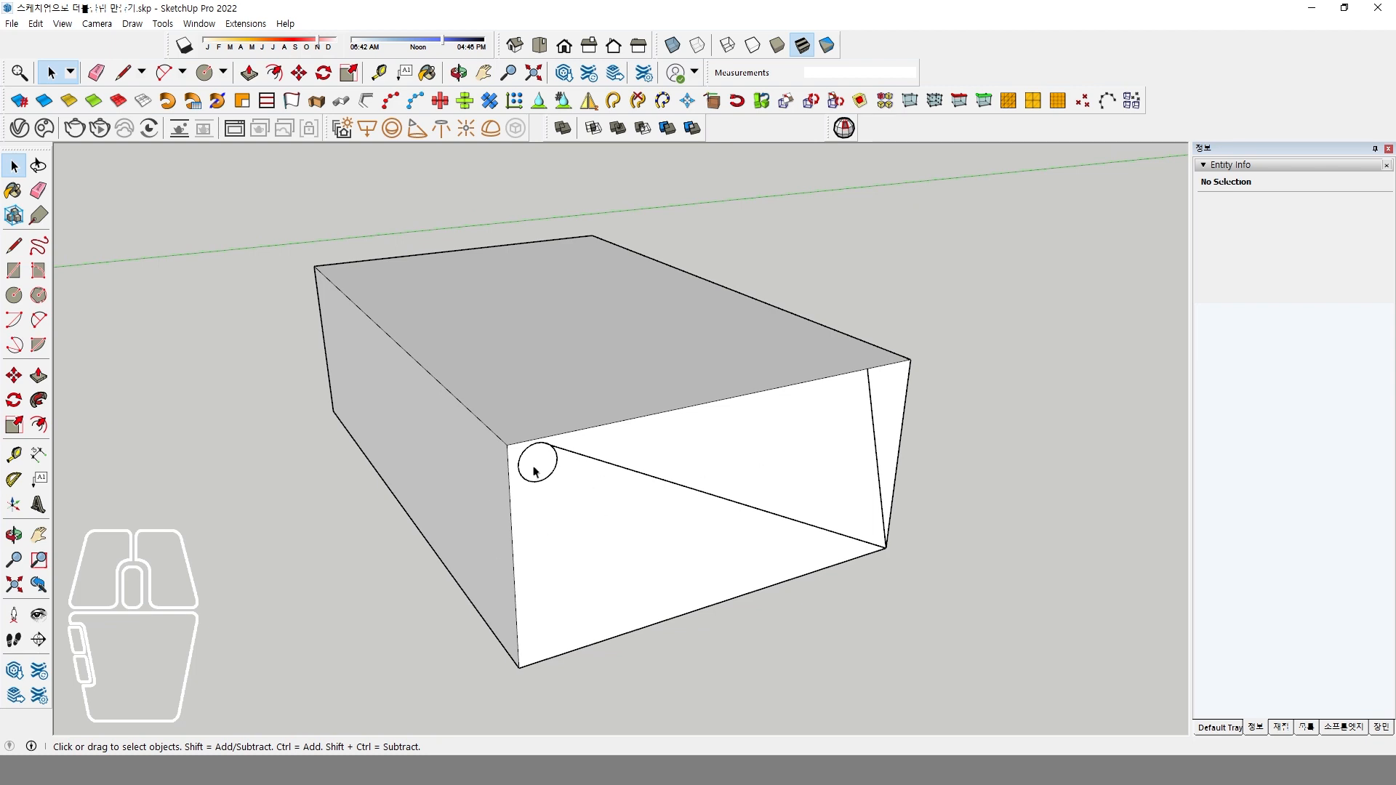
Set the segment count of the circle's large arc to 50.
scroll(573, 460, up, 8)
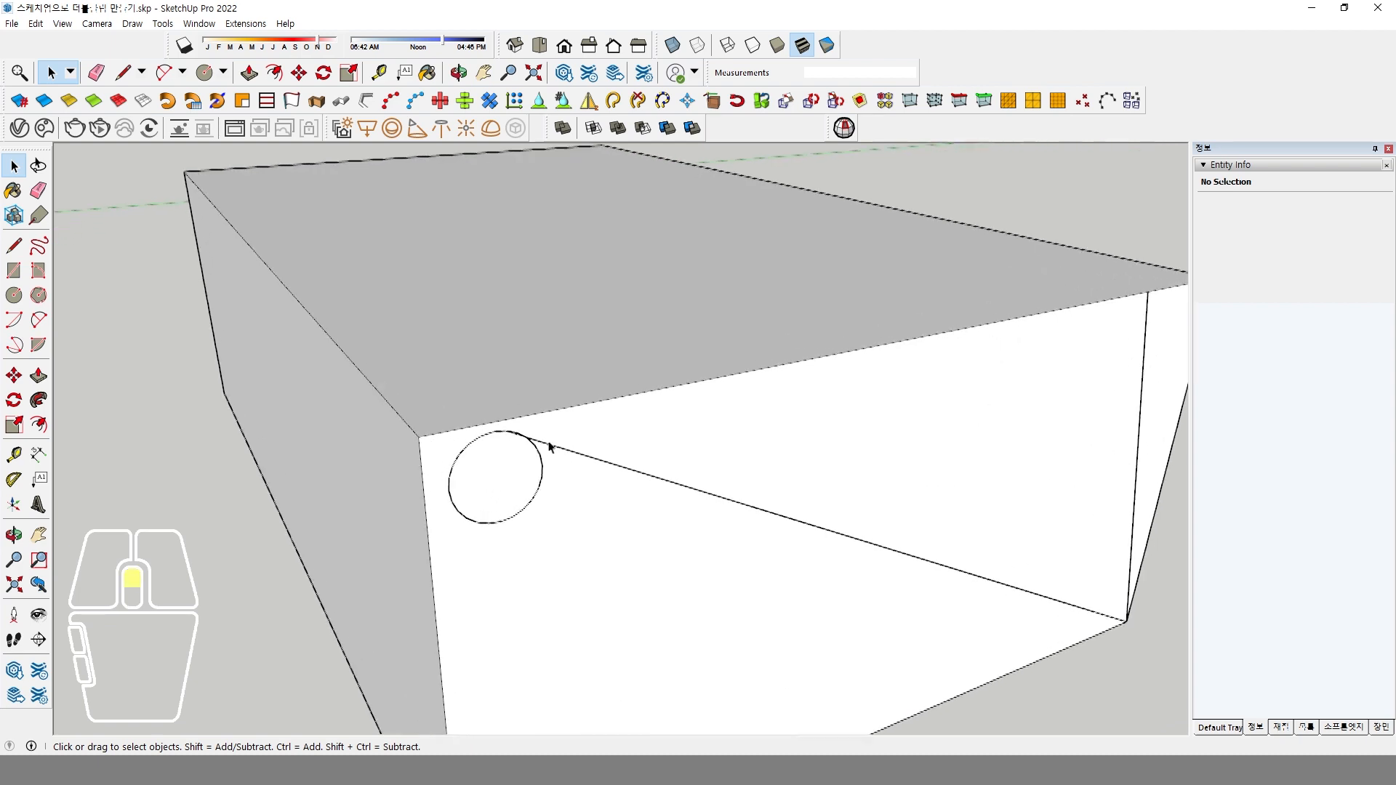
click(557, 454)
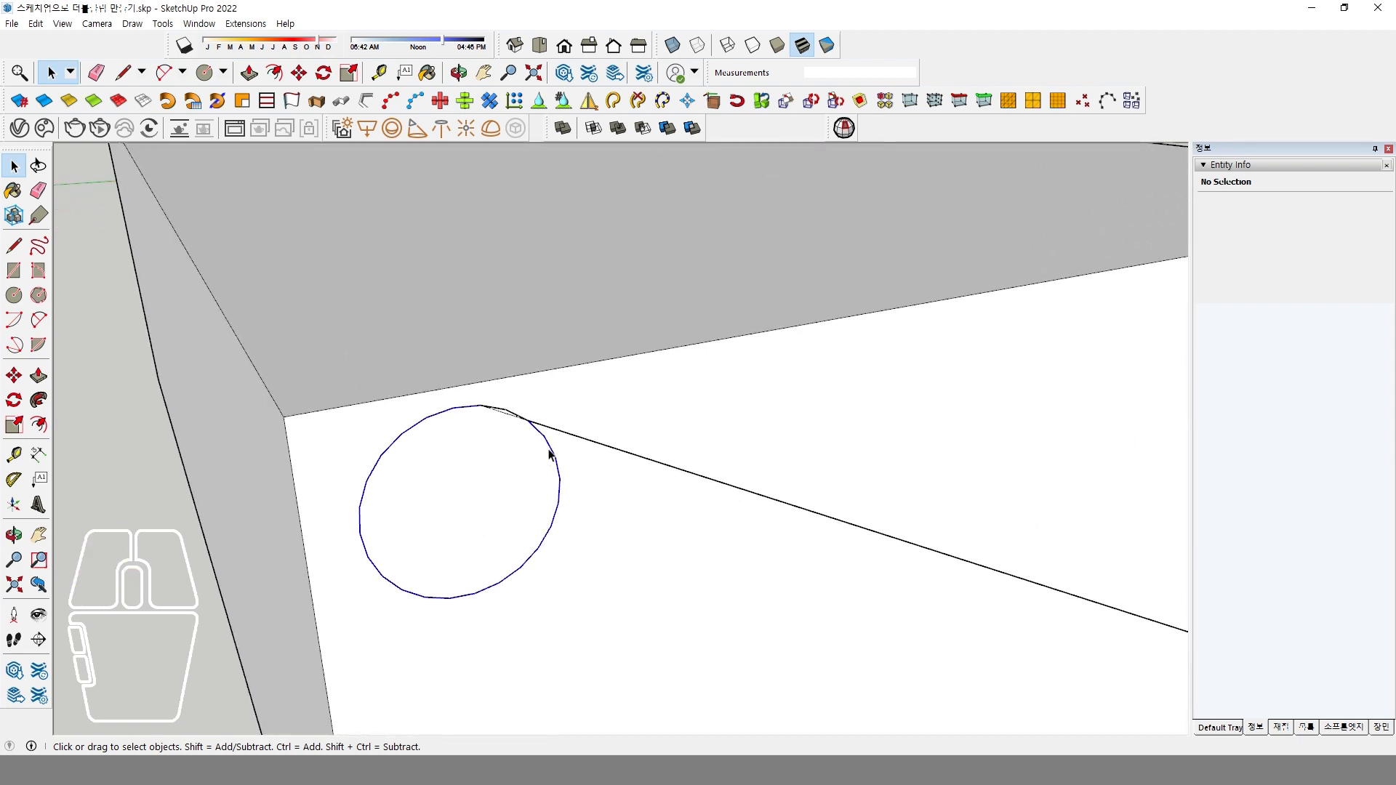
double_click(1313, 234)
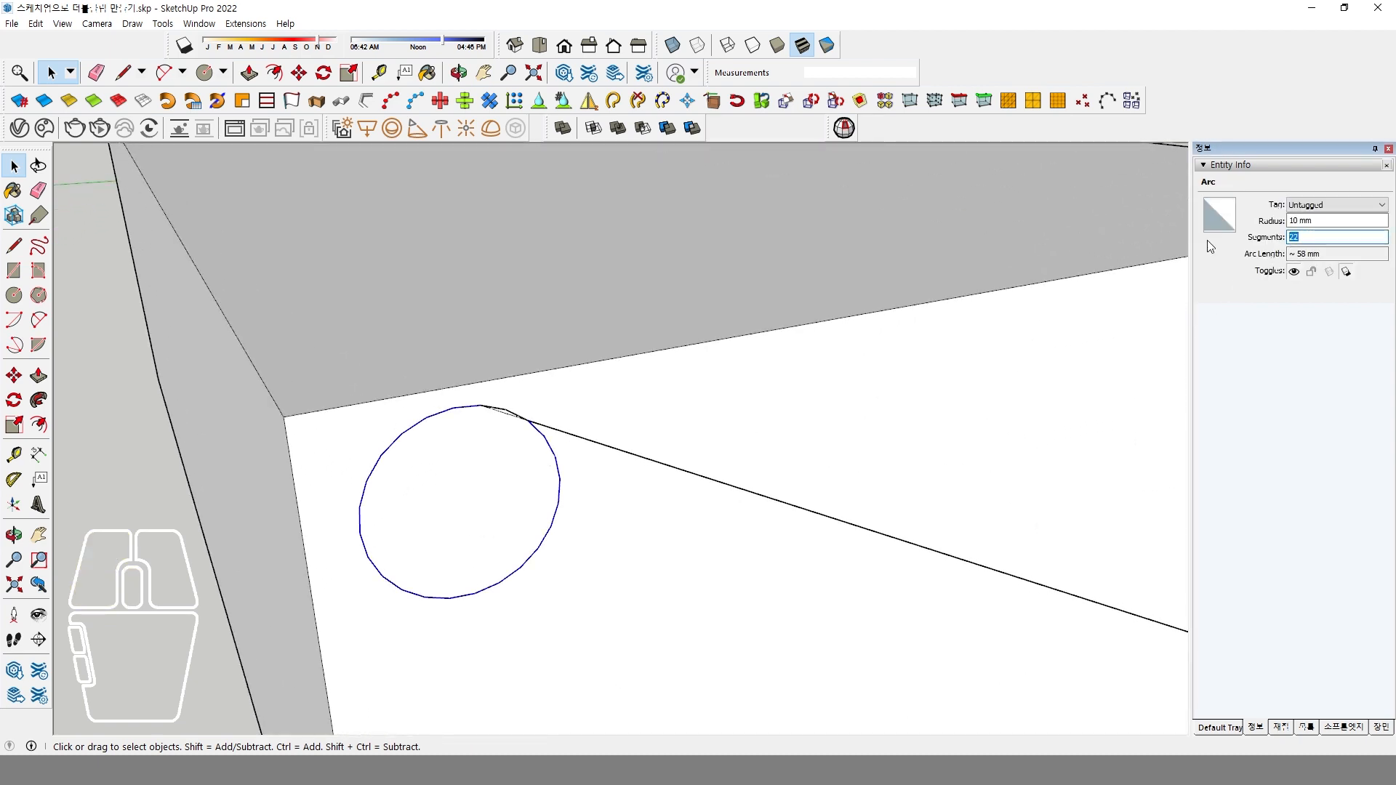
key(Return)
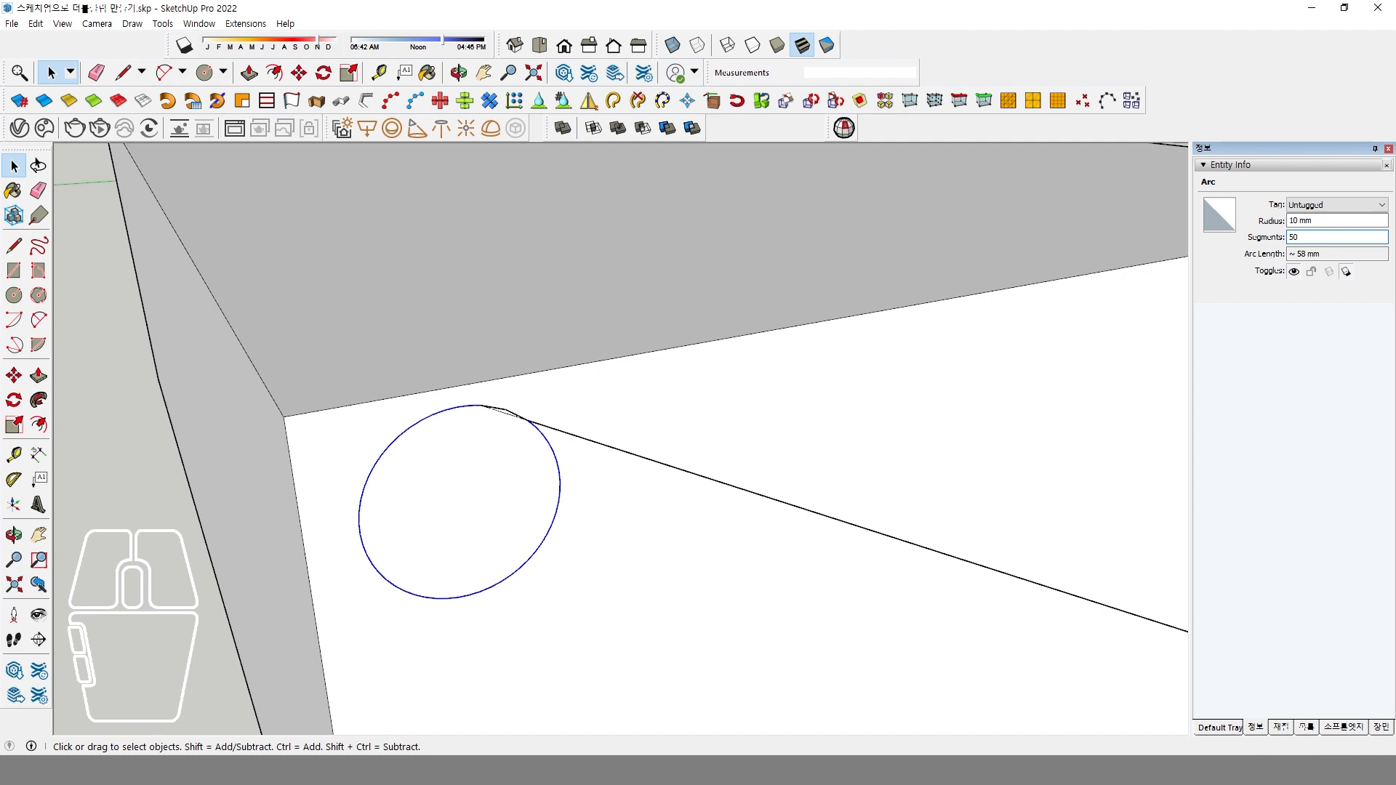
Erase the short arc piece above the diagonal line at the top of the circle.
click(39, 189)
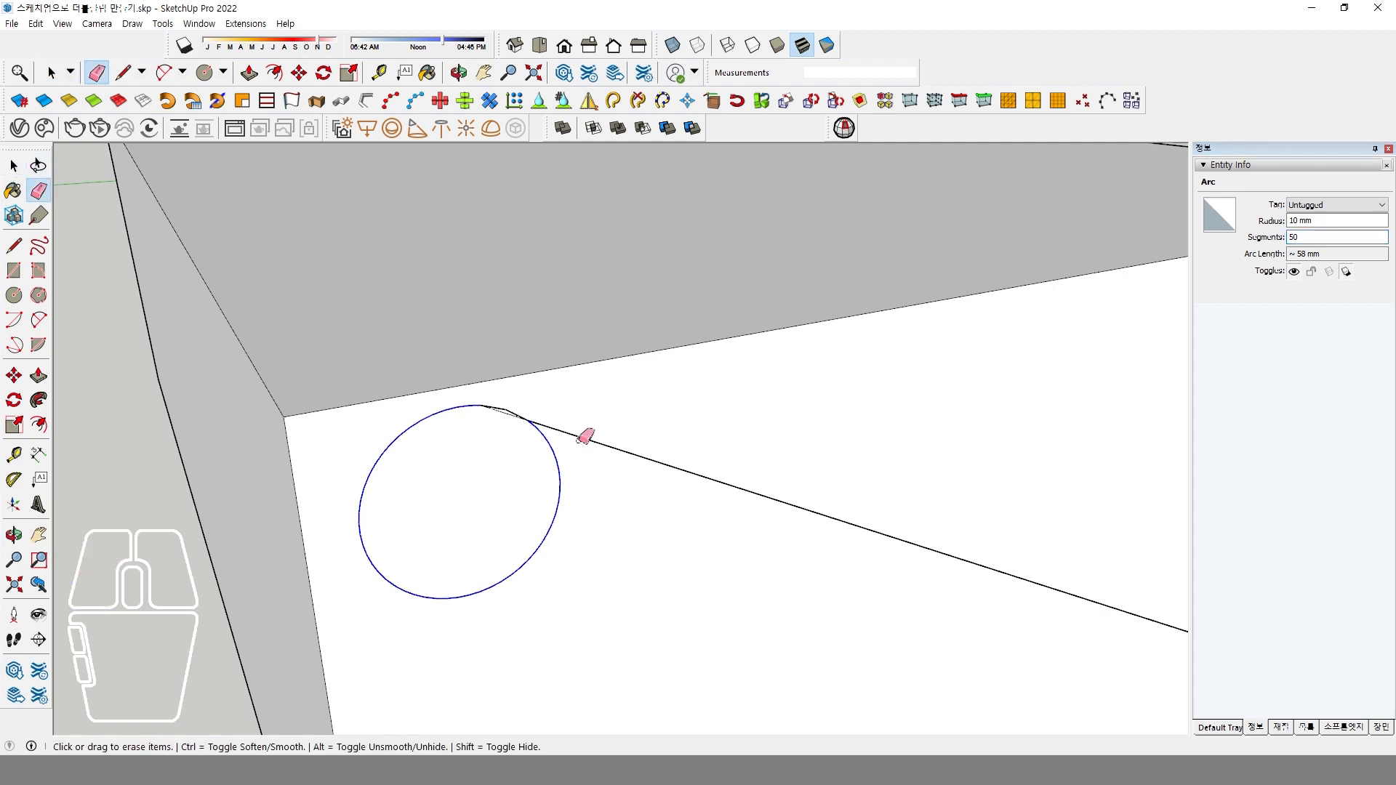
scroll(578, 435, up, 2)
mouse_move(512, 390)
mouse_down()
mouse_move(486, 396)
mouse_move(498, 397)
mouse_up()
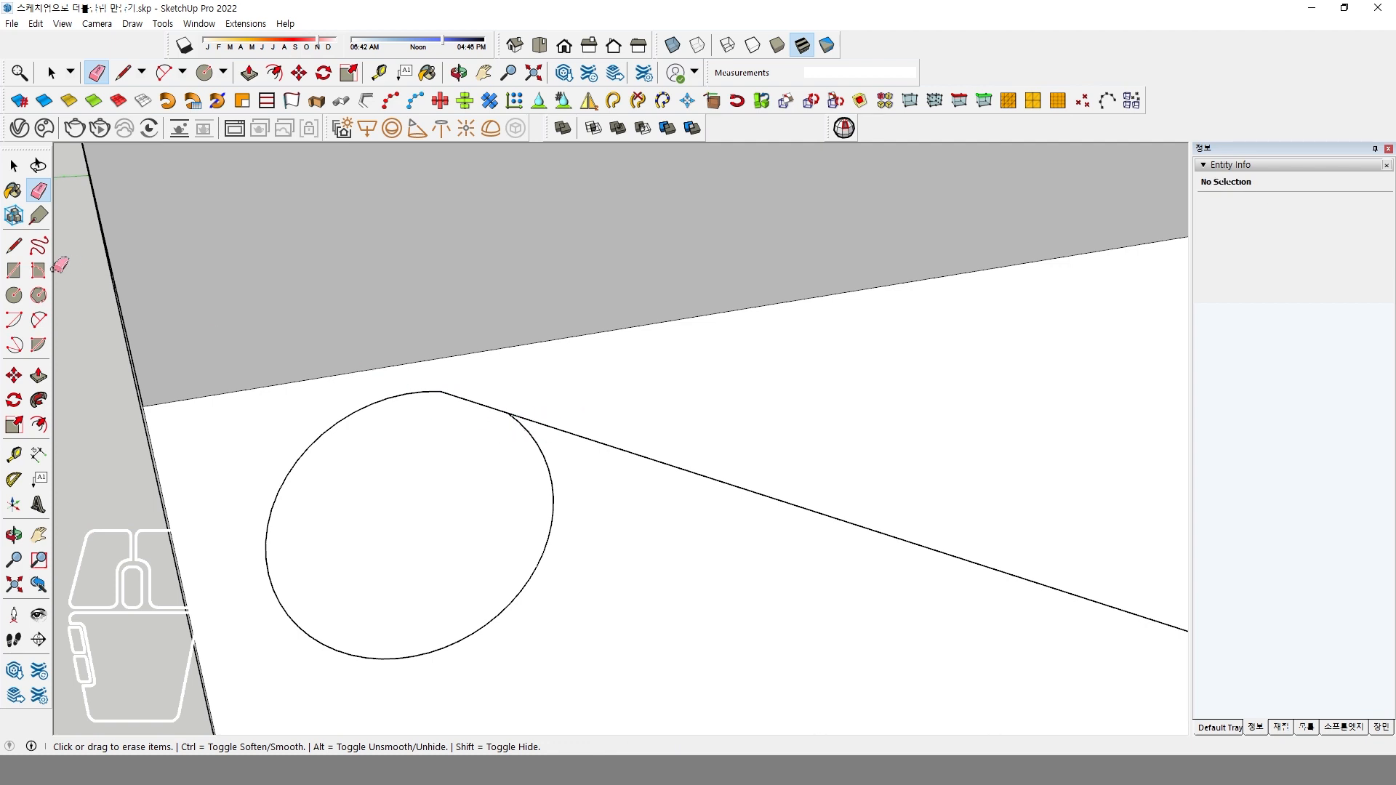
Draw a short line across the arc just below the point where it meets the diagonal line.
click(14, 246)
scroll(520, 437, up, 2)
click(542, 443)
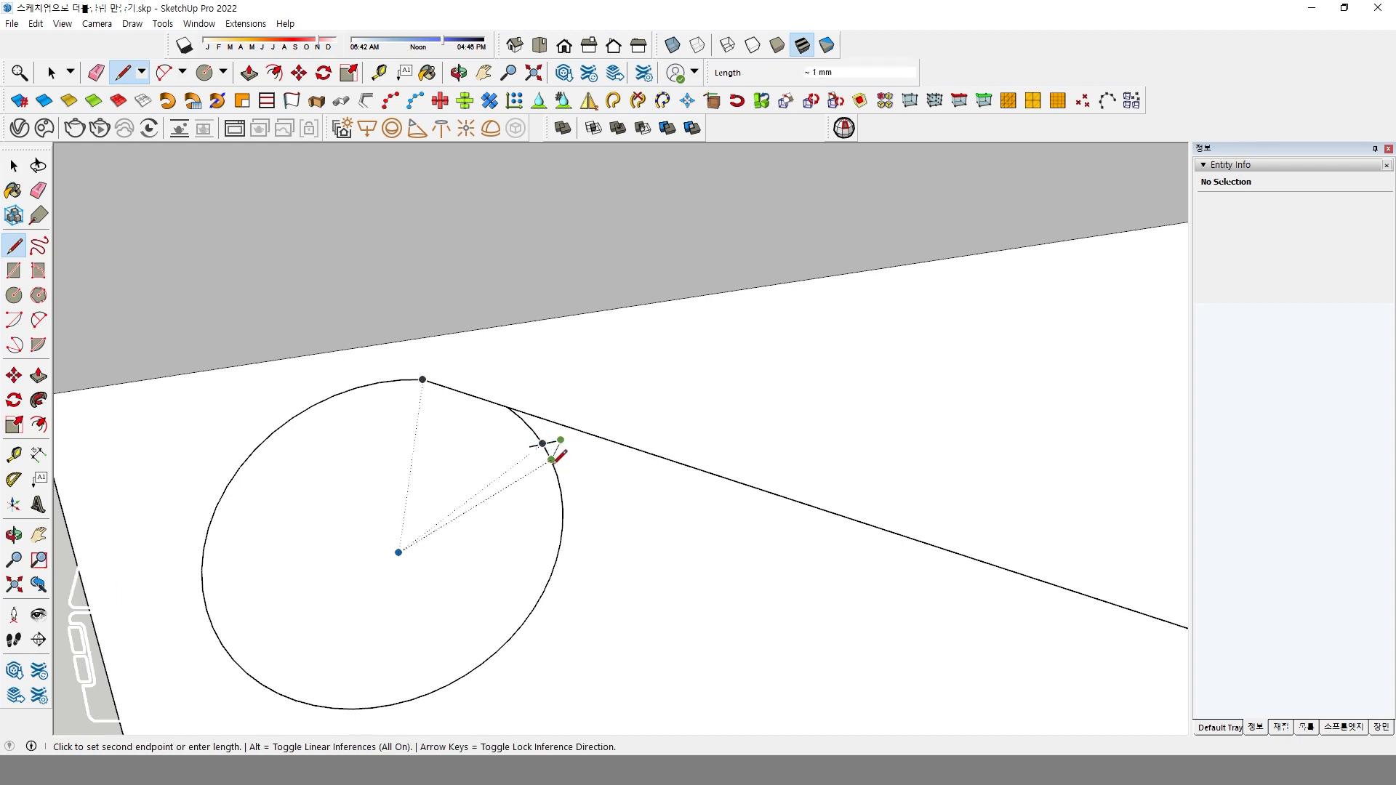
key(space)
Erase the arc piece between the short crossing line and the diagonal, along with the crossing line, to open a gap in the circle.
click(39, 191)
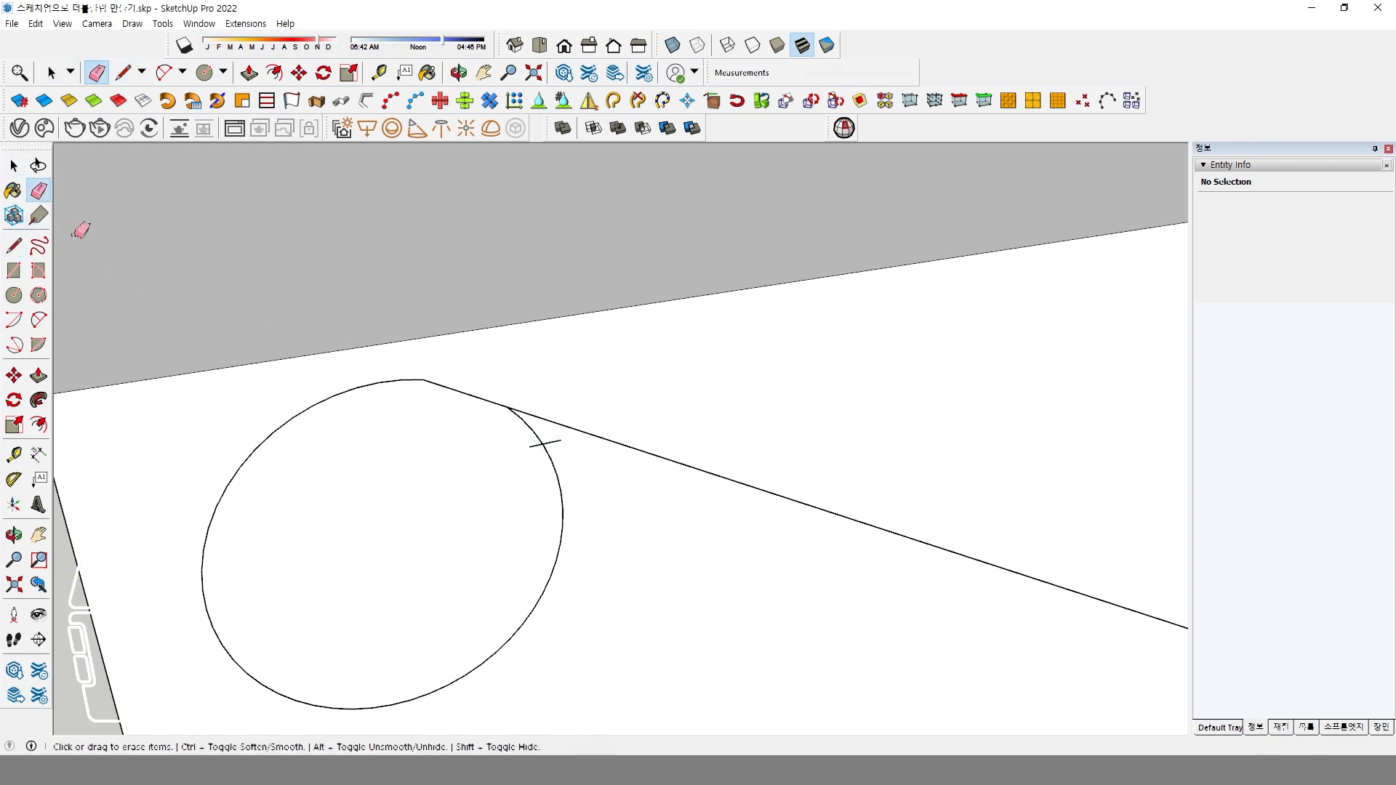
mouse_move(514, 426)
mouse_down()
mouse_move(532, 428)
mouse_move(540, 491)
mouse_up()
drag(546, 438, 542, 442)
scroll(539, 470, down, 5)
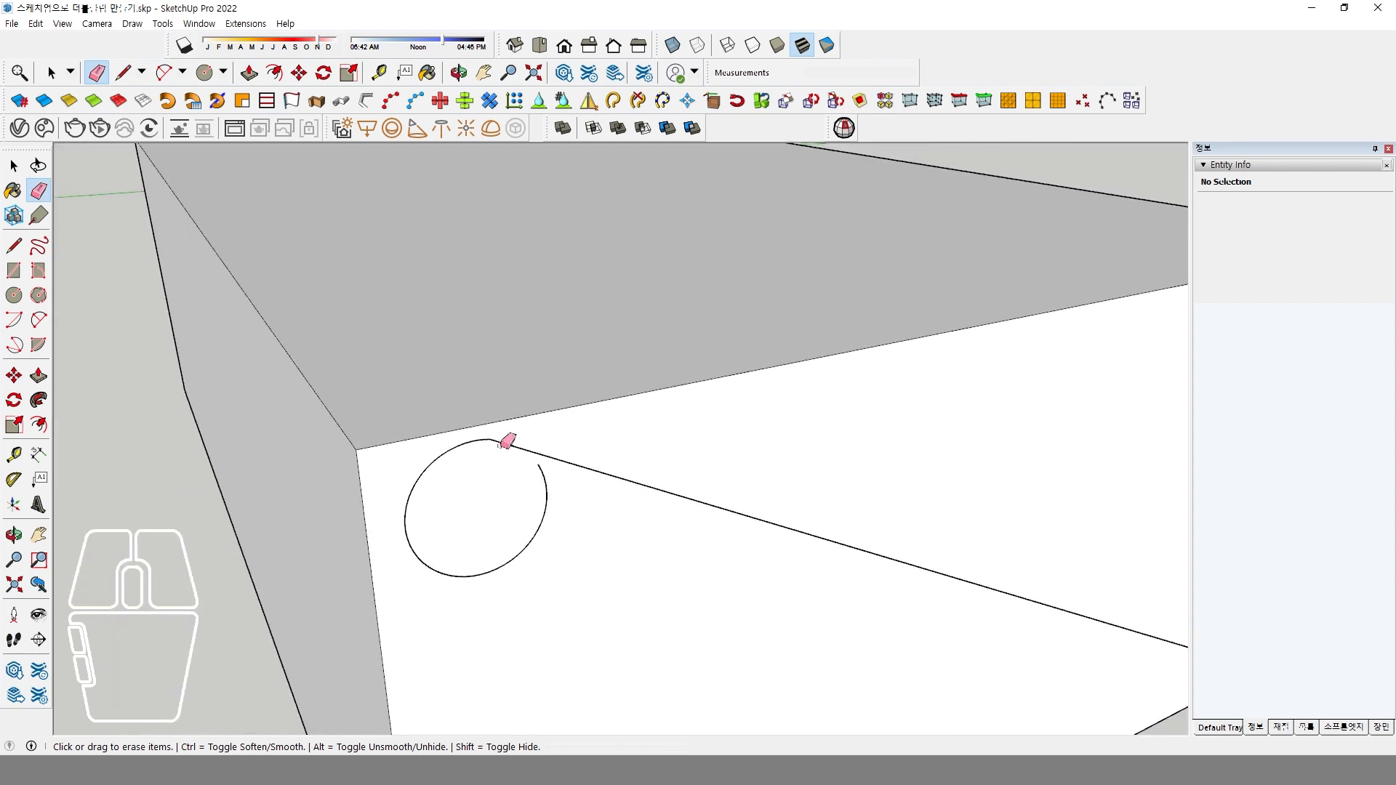
scroll(503, 444, up, 4)
scroll(501, 446, down, 5)
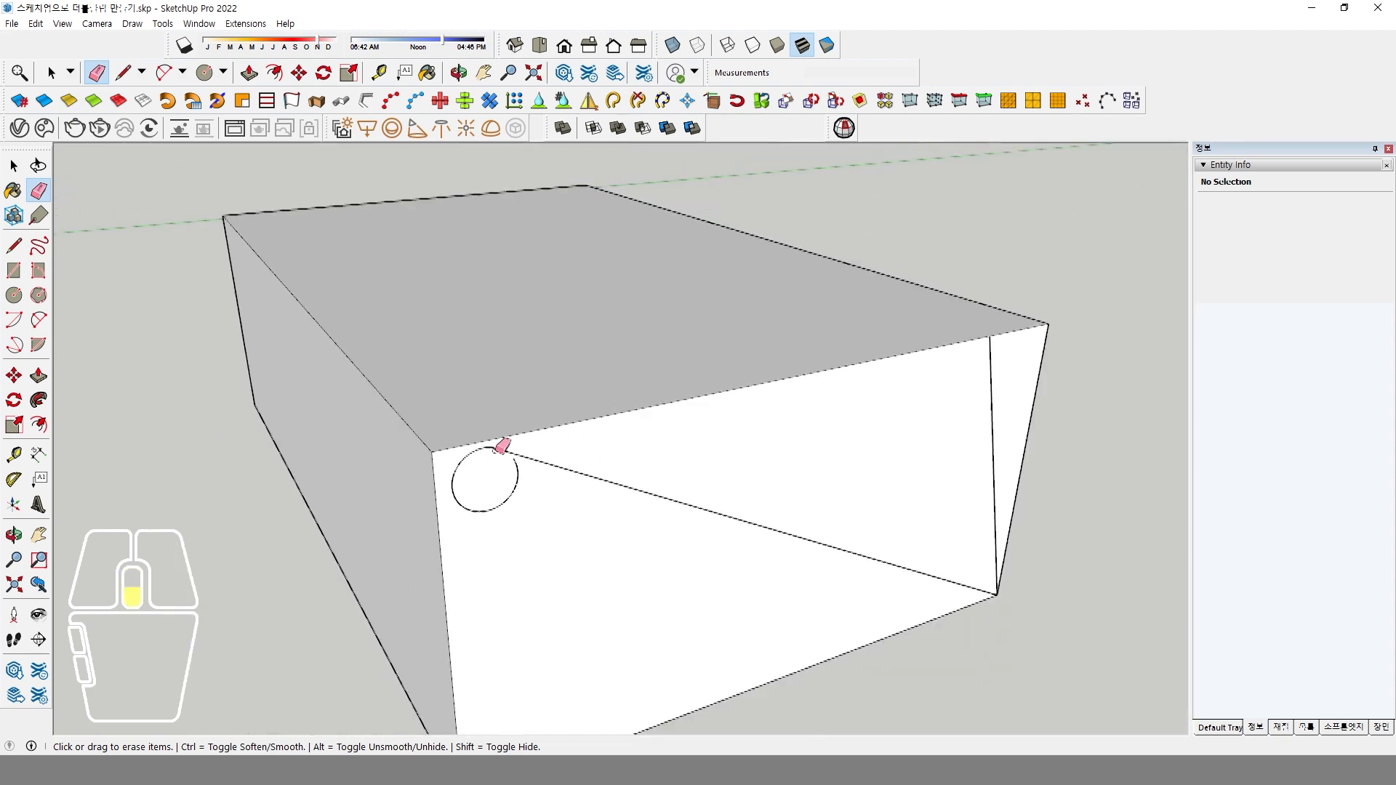
middle_drag(498, 446, 658, 485)
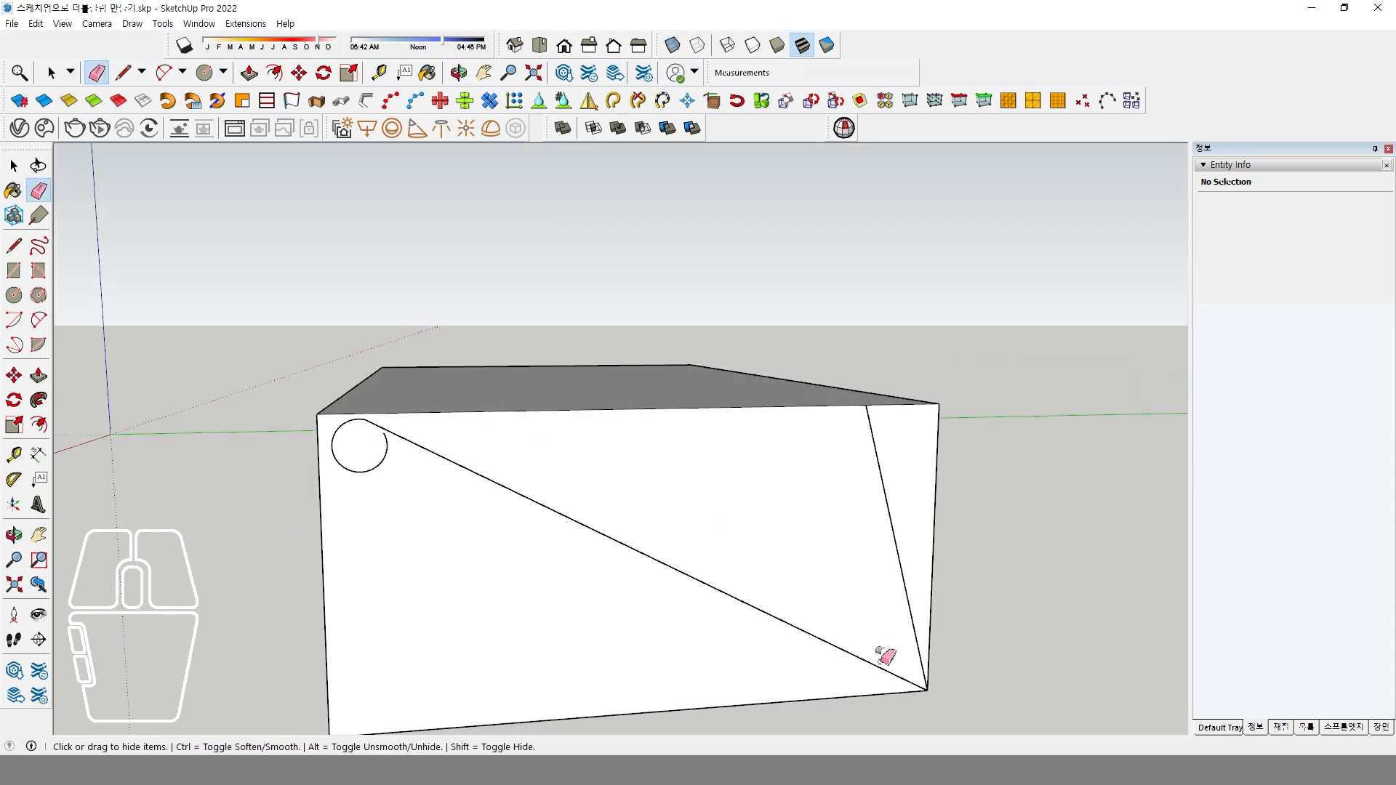
Fillet the corner where the diagonal meets the steep line on the front face with a tangent arc, trimming the sharp corner.
click(39, 320)
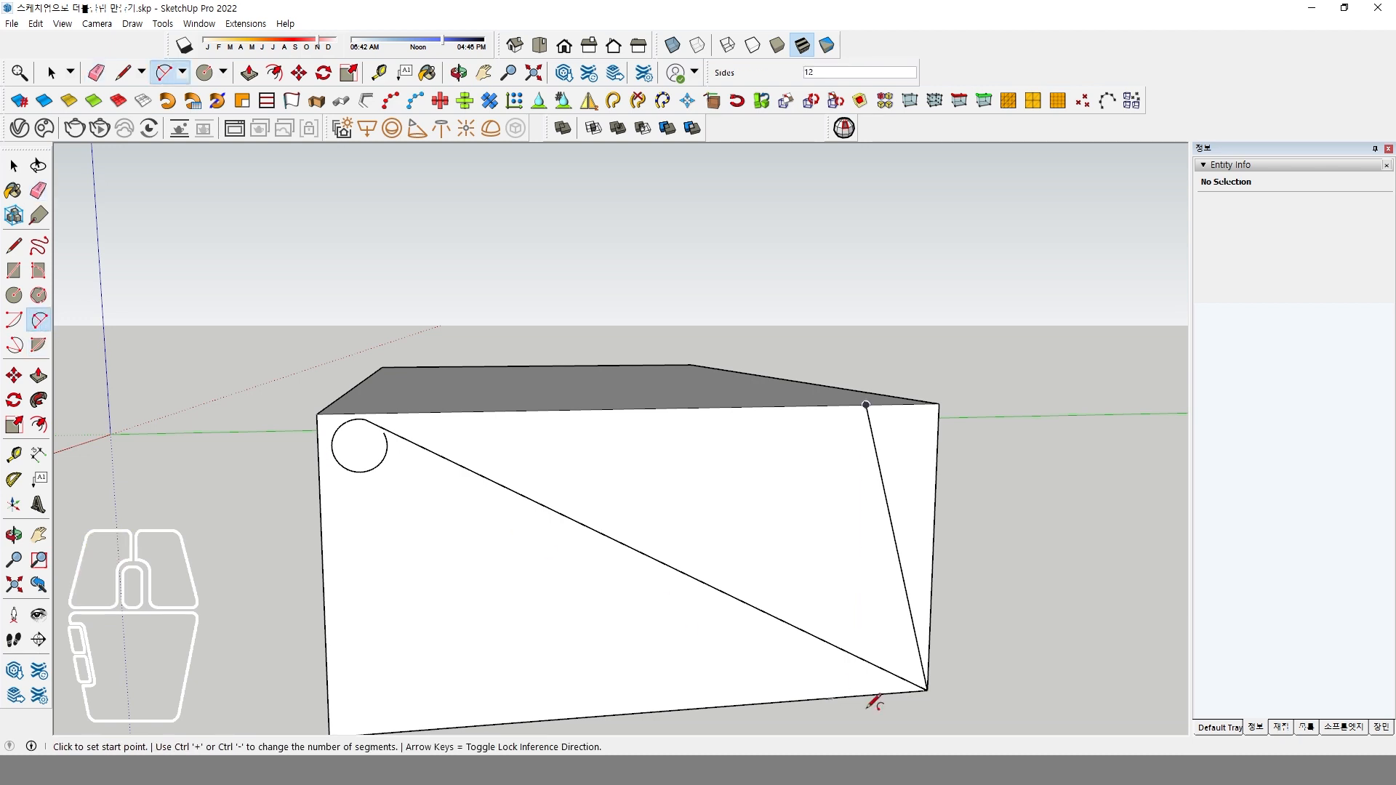
click(881, 667)
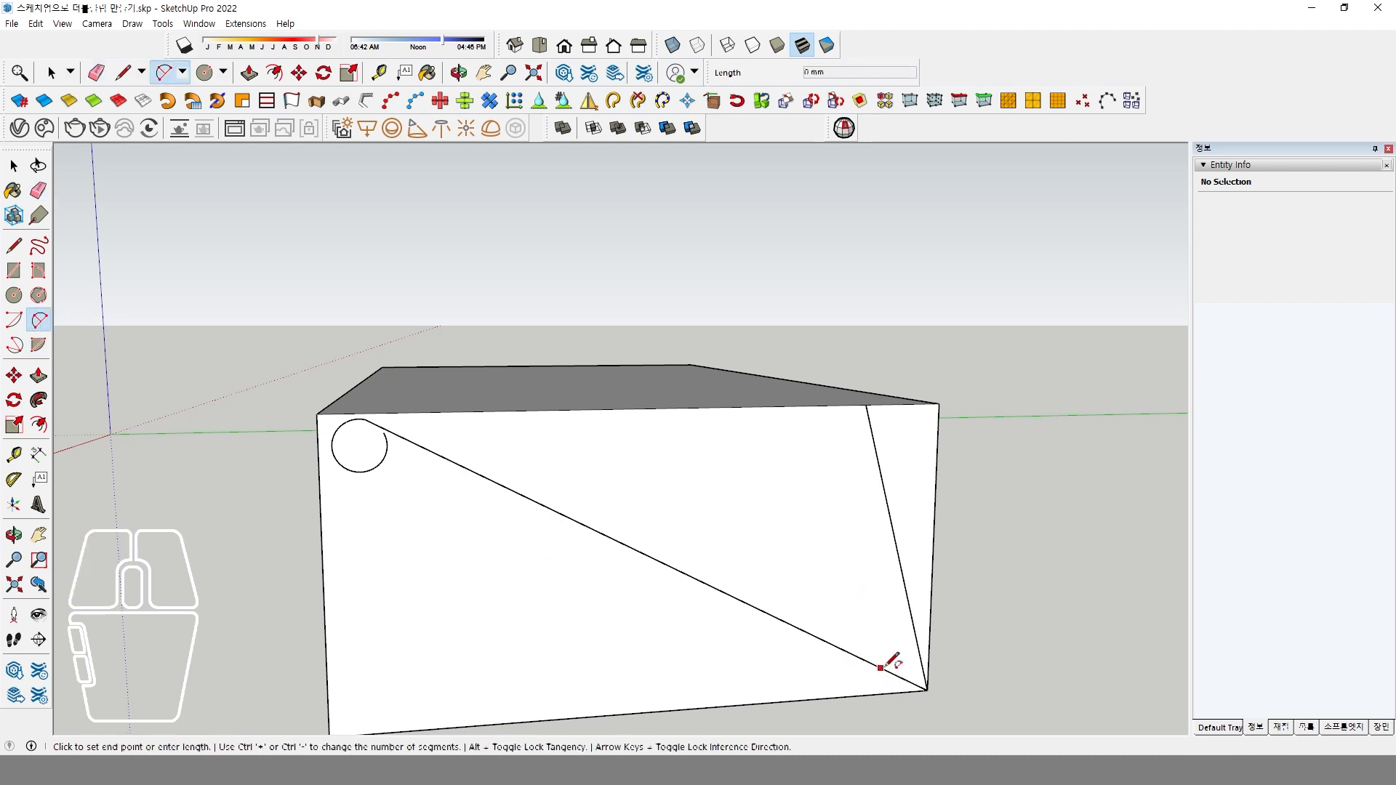
click(916, 636)
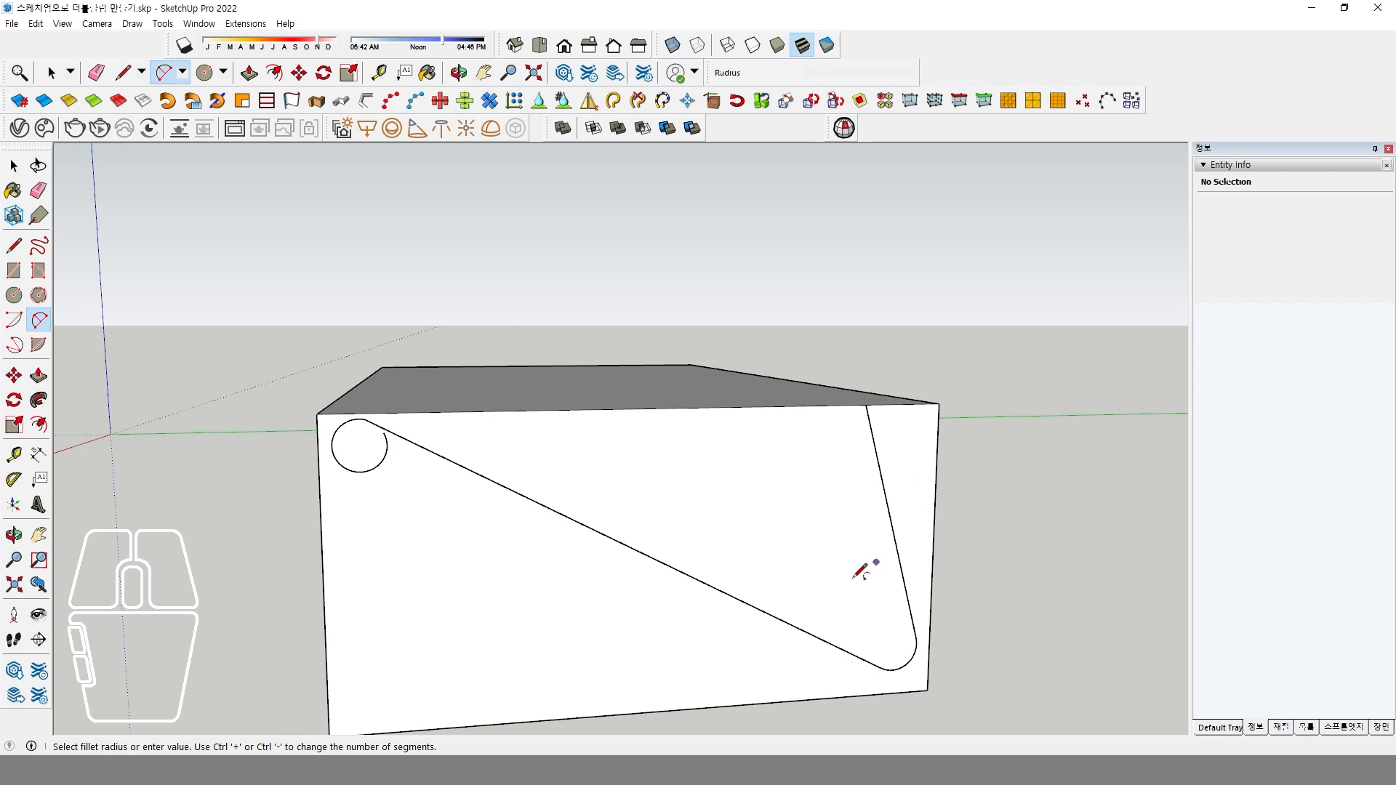
Mirror a copy of the guide box and the clip profile upward across the box's top face.
middle_drag(611, 498, 701, 517)
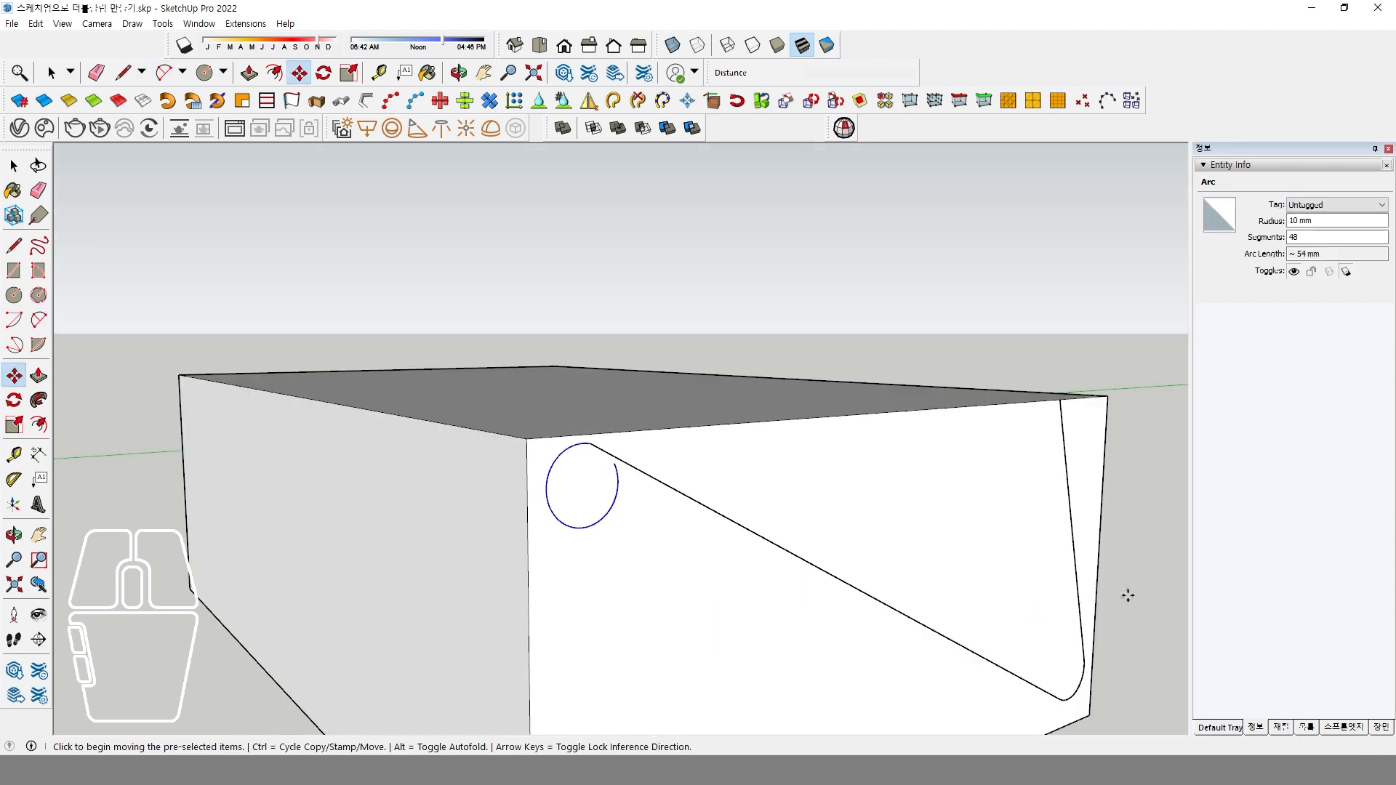
key(space)
middle_drag(793, 594, 779, 461)
middle_drag(730, 515, 651, 518)
scroll(716, 497, down, 1)
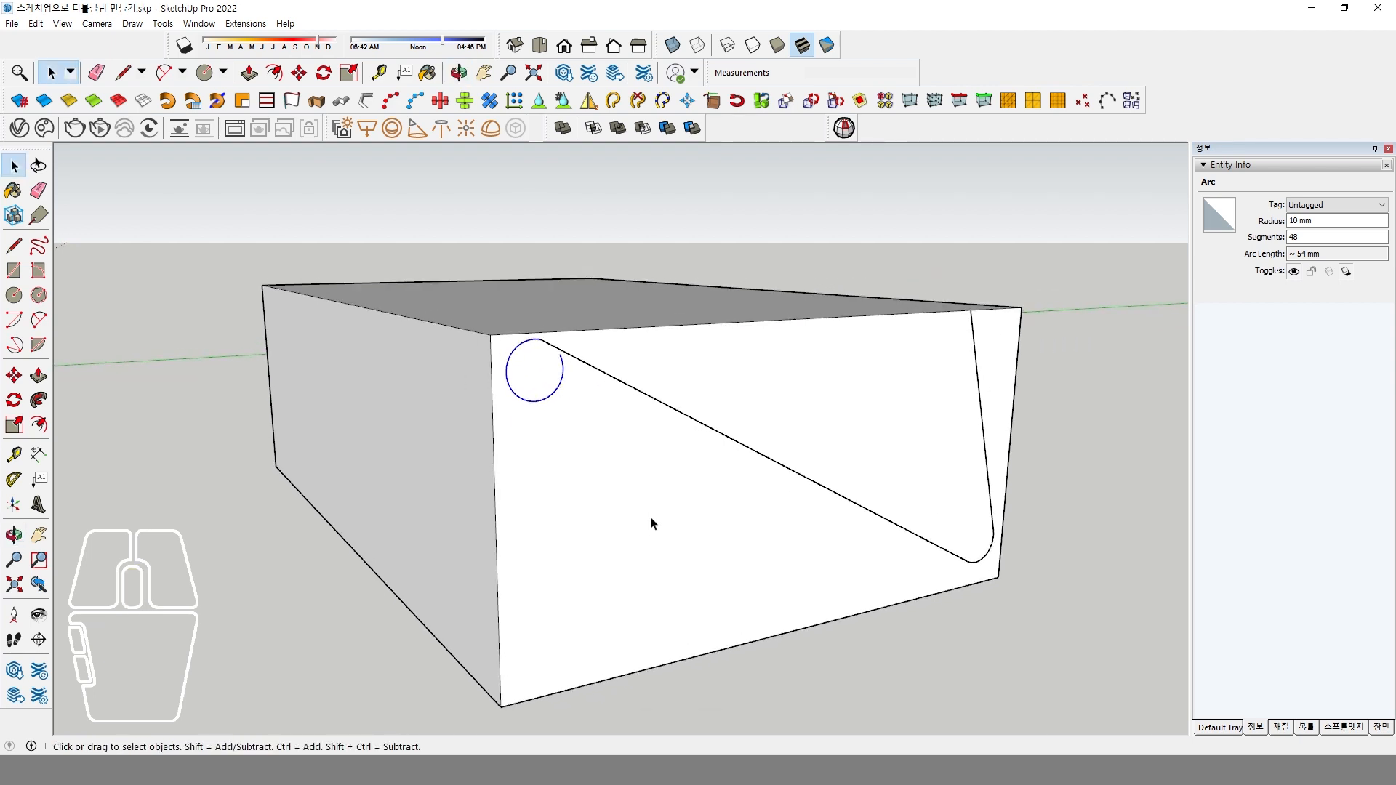
scroll(664, 525, down, 2)
drag(997, 672, 553, 497)
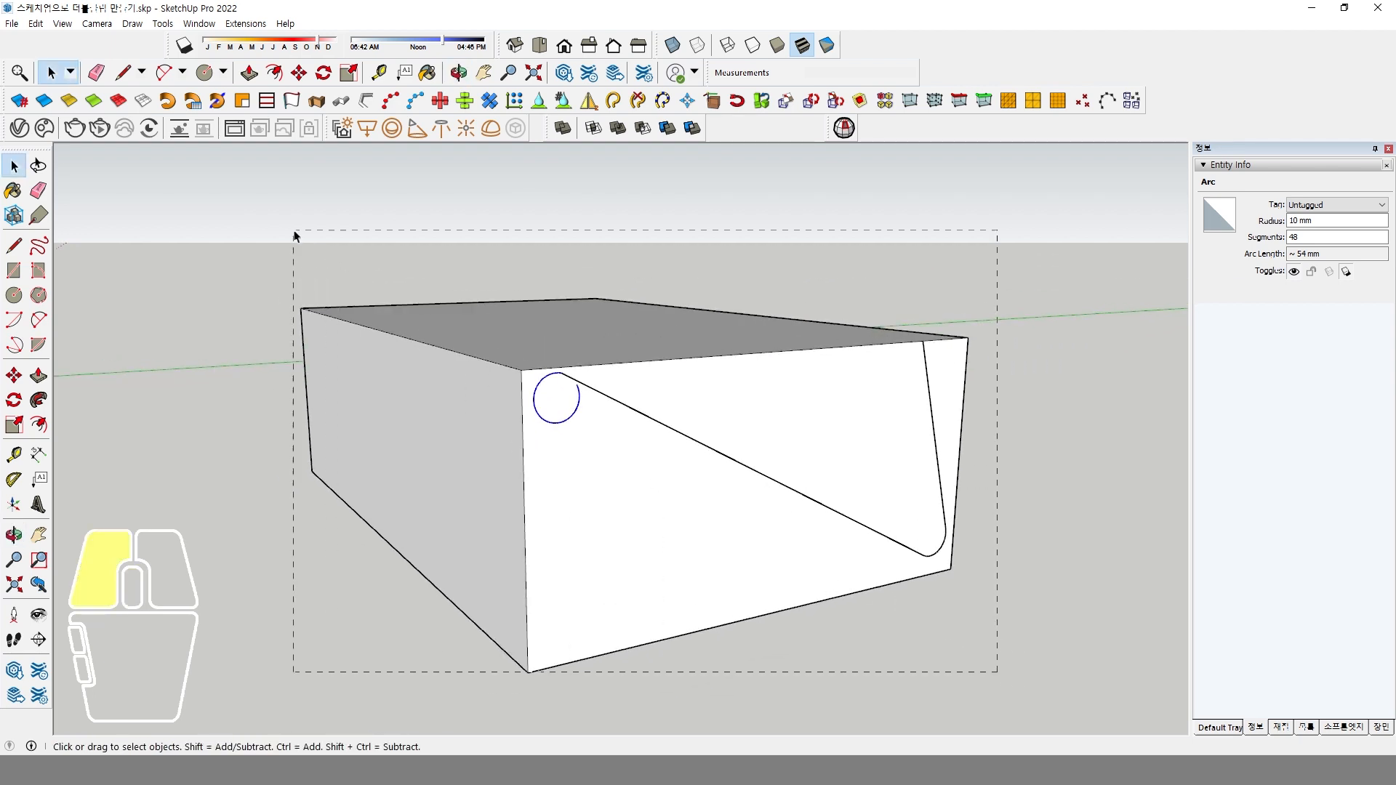
drag(293, 235, 295, 240)
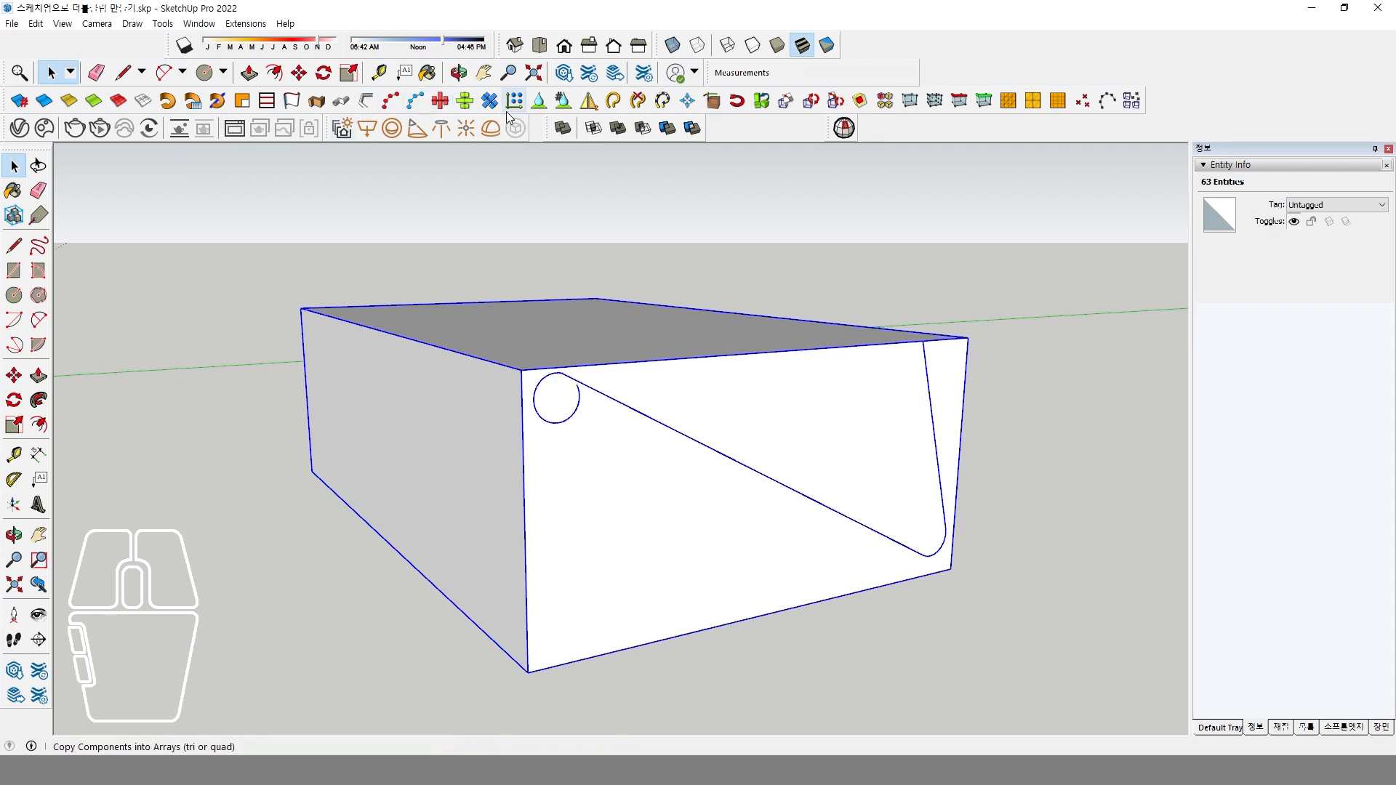
click(590, 103)
middle_drag(766, 389, 938, 393)
click(957, 305)
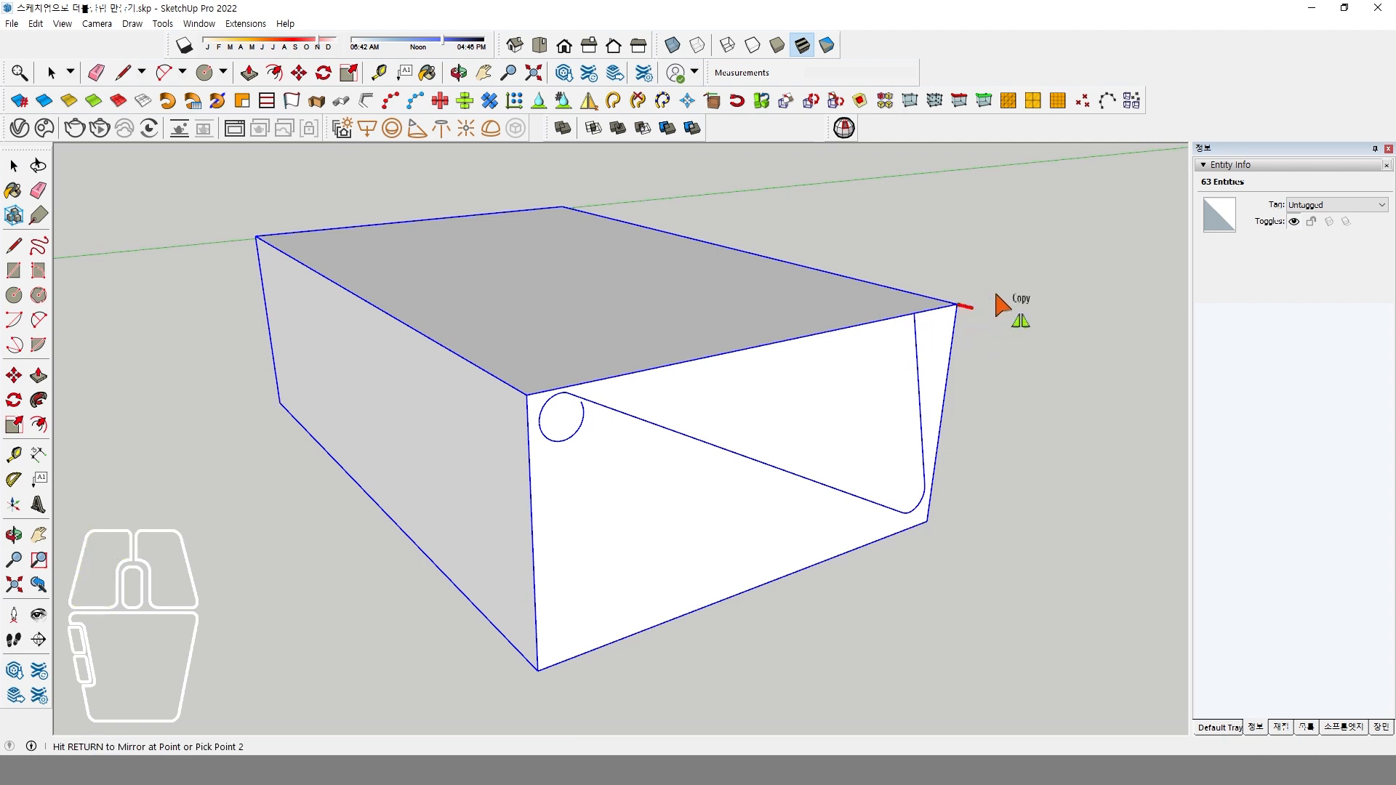
click(1040, 288)
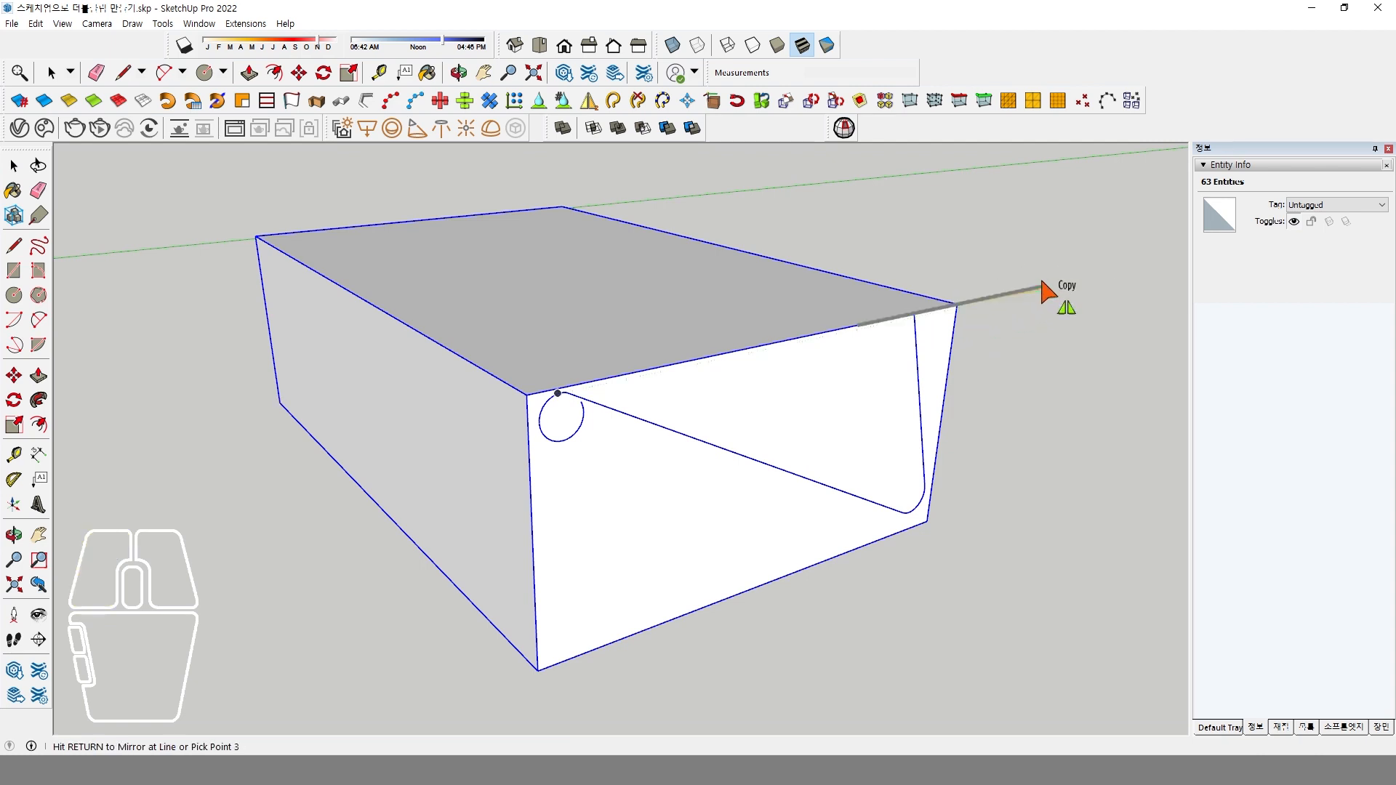
click(1048, 308)
Delete the upper and lower guide boxes, leaving only the clip profile edges.
scroll(929, 396, down, 5)
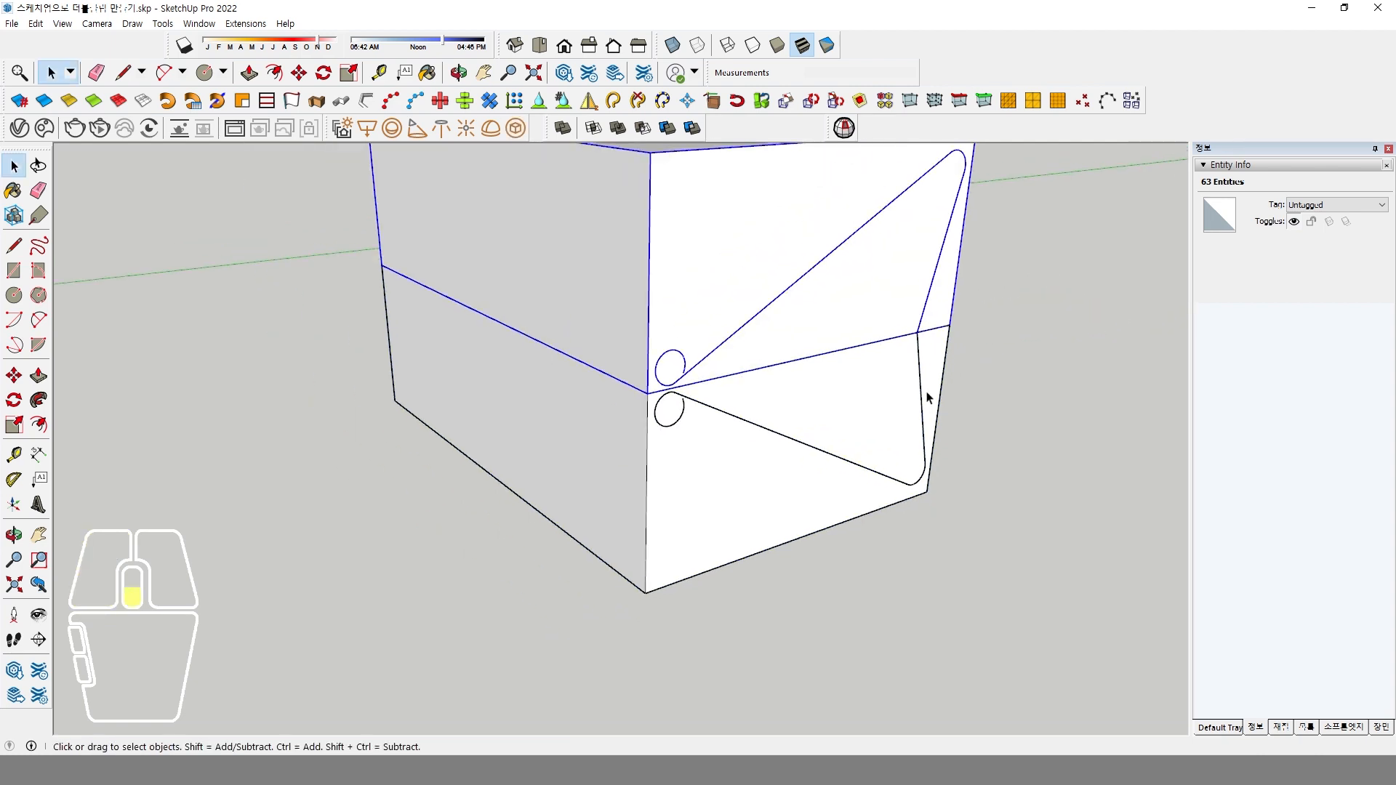
middle_drag(929, 396, 890, 450)
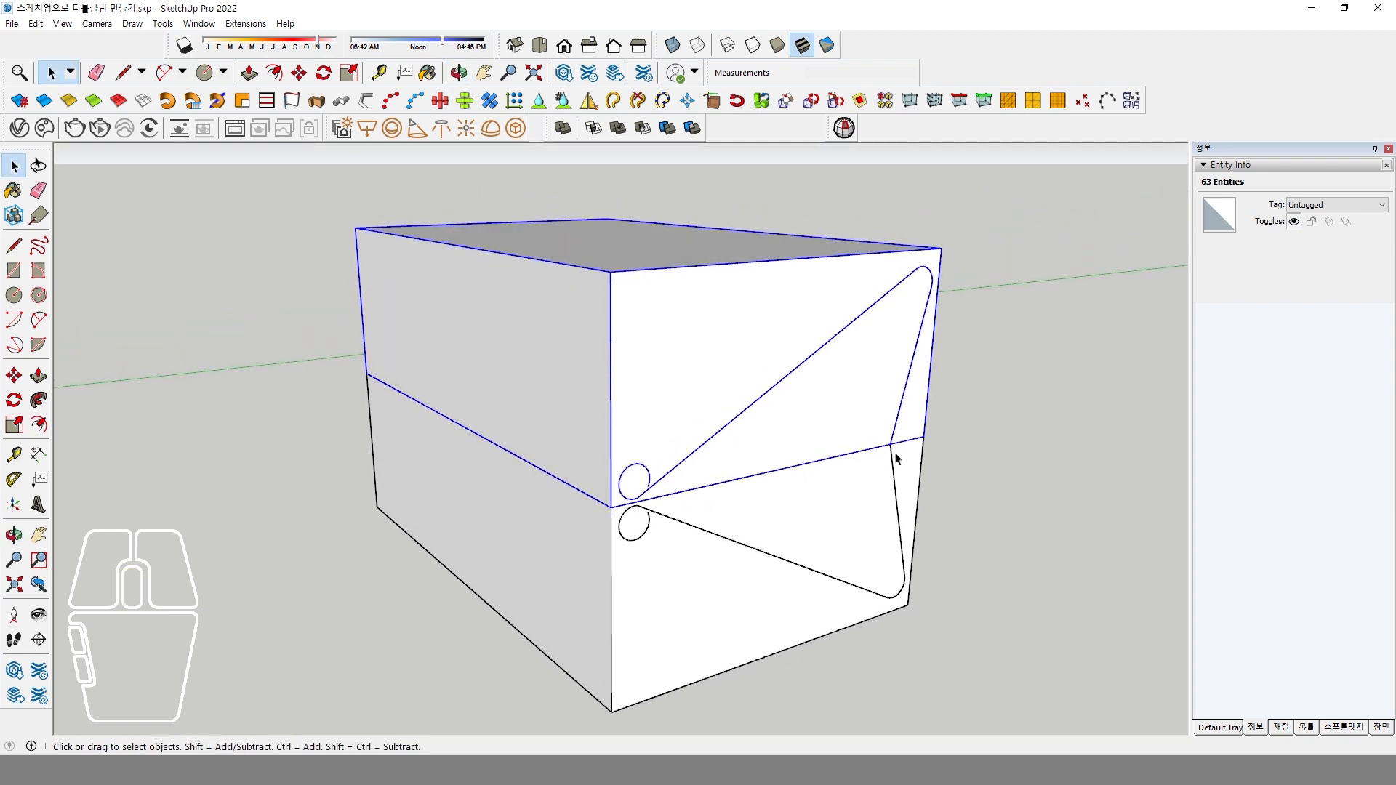
click(696, 365)
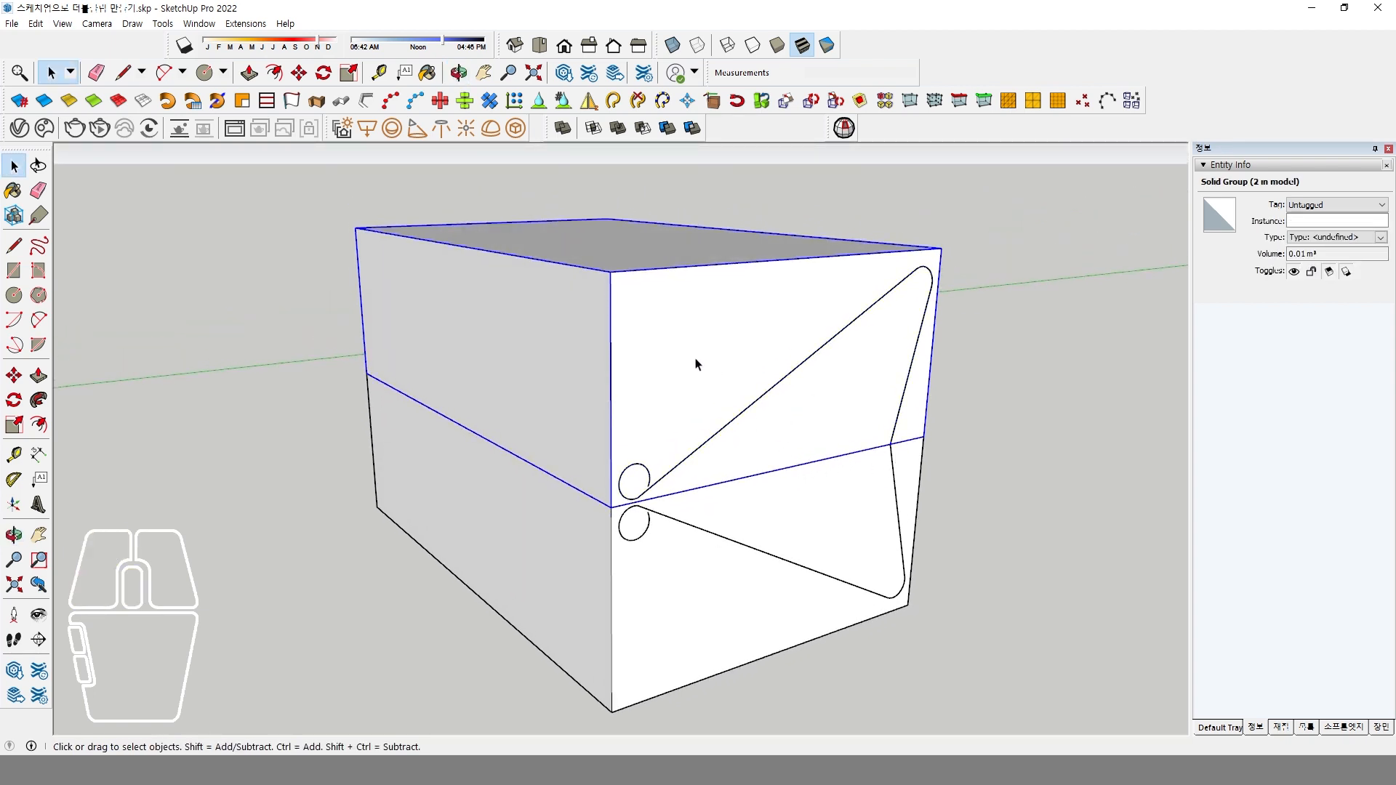
key(Delete)
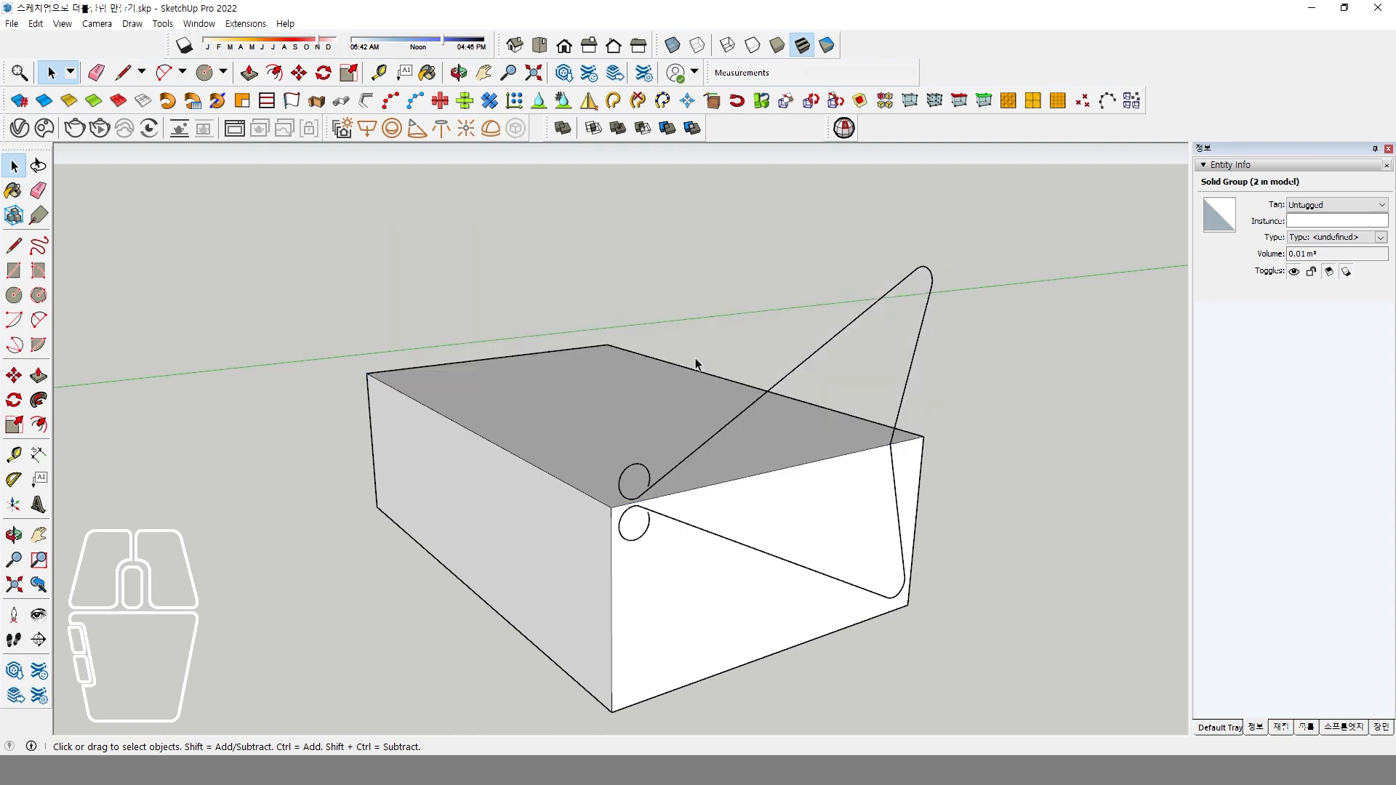
click(516, 577)
key(Delete)
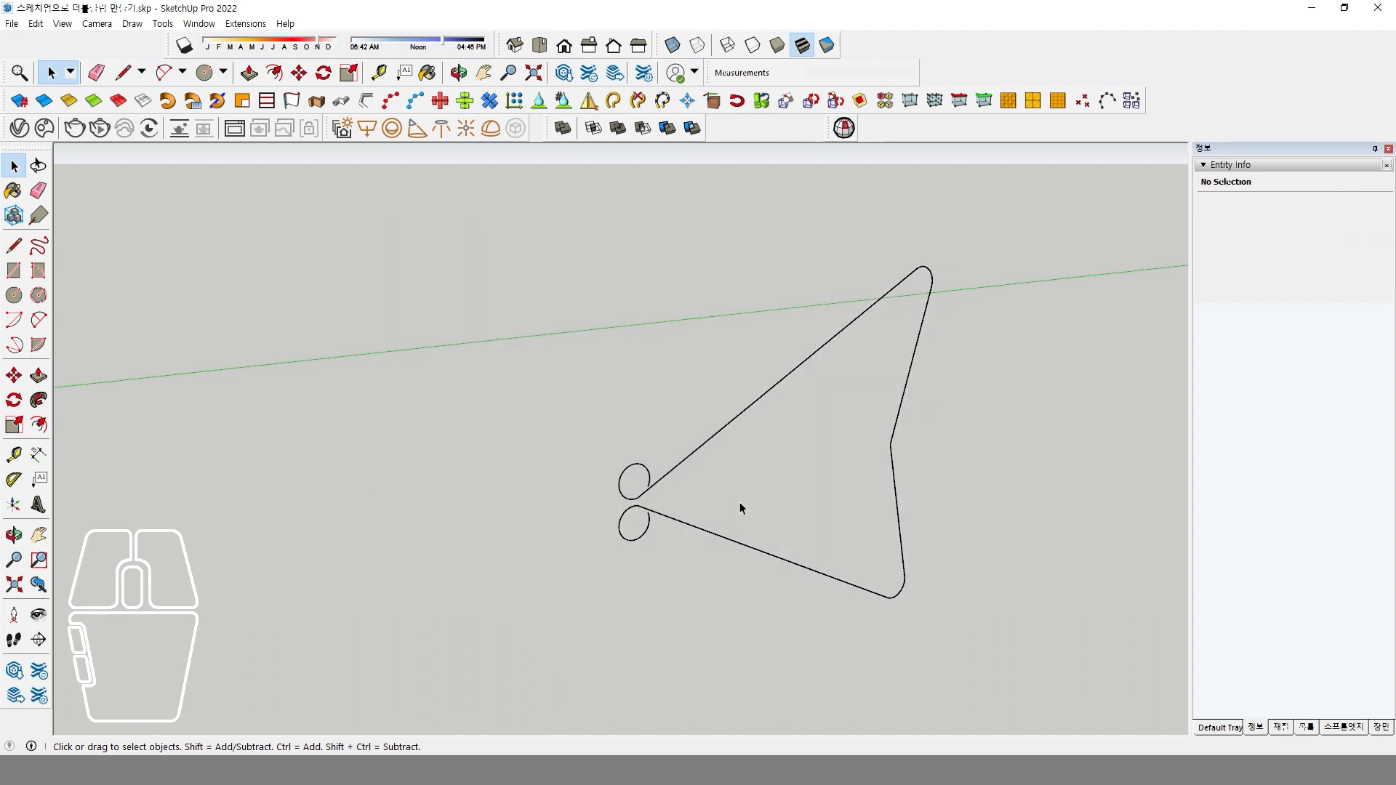
Round the inward kink between the two steep lines of the profile with an arc tangent to both edges.
middle_drag(914, 474, 843, 456)
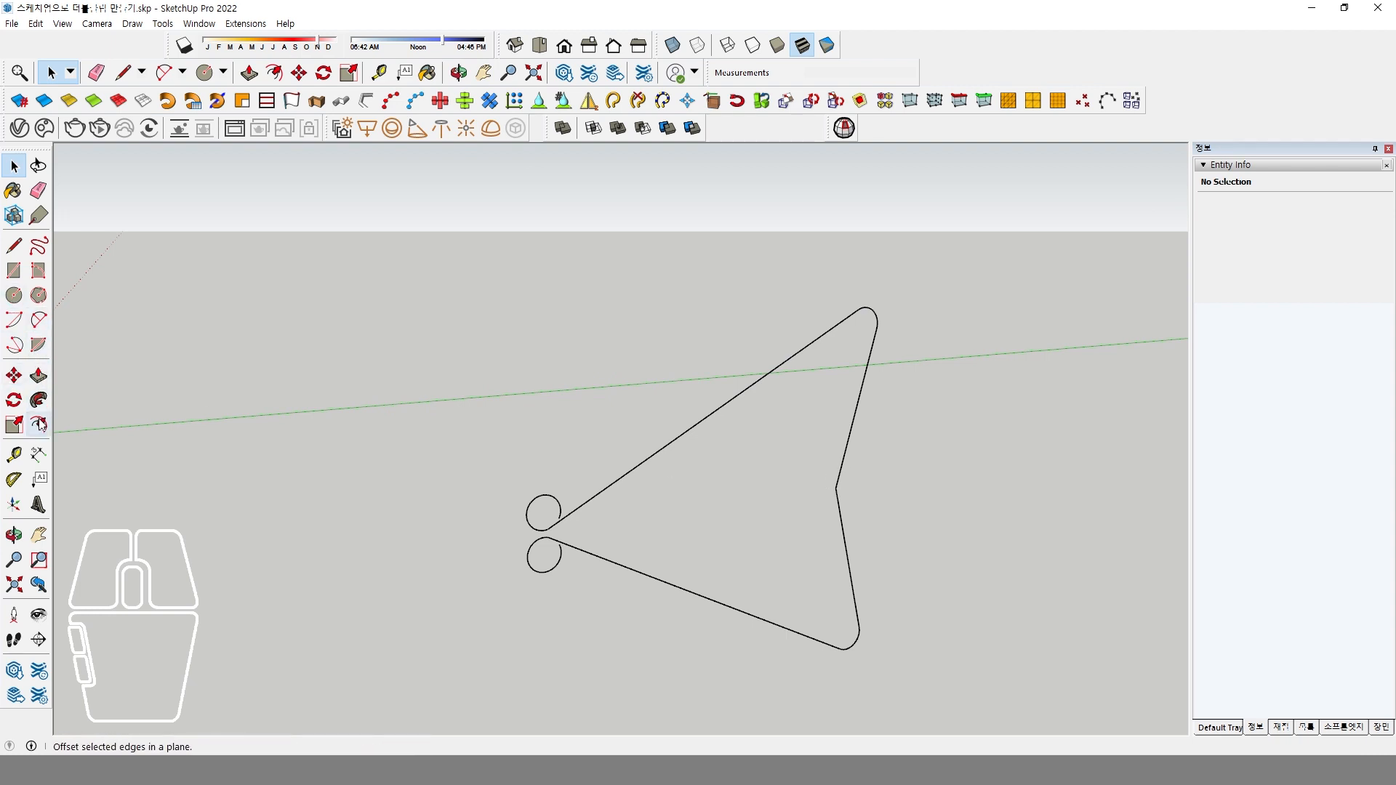
click(39, 320)
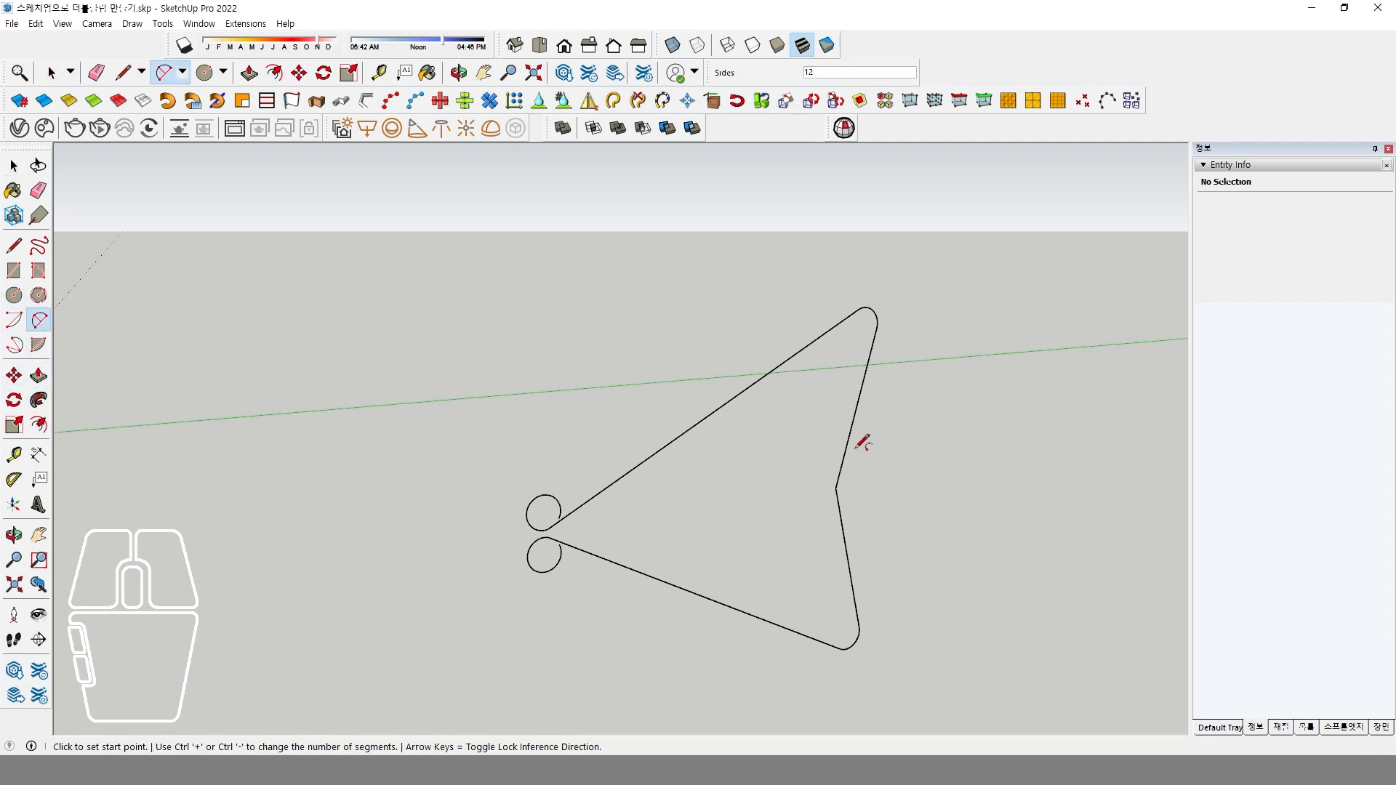
click(851, 429)
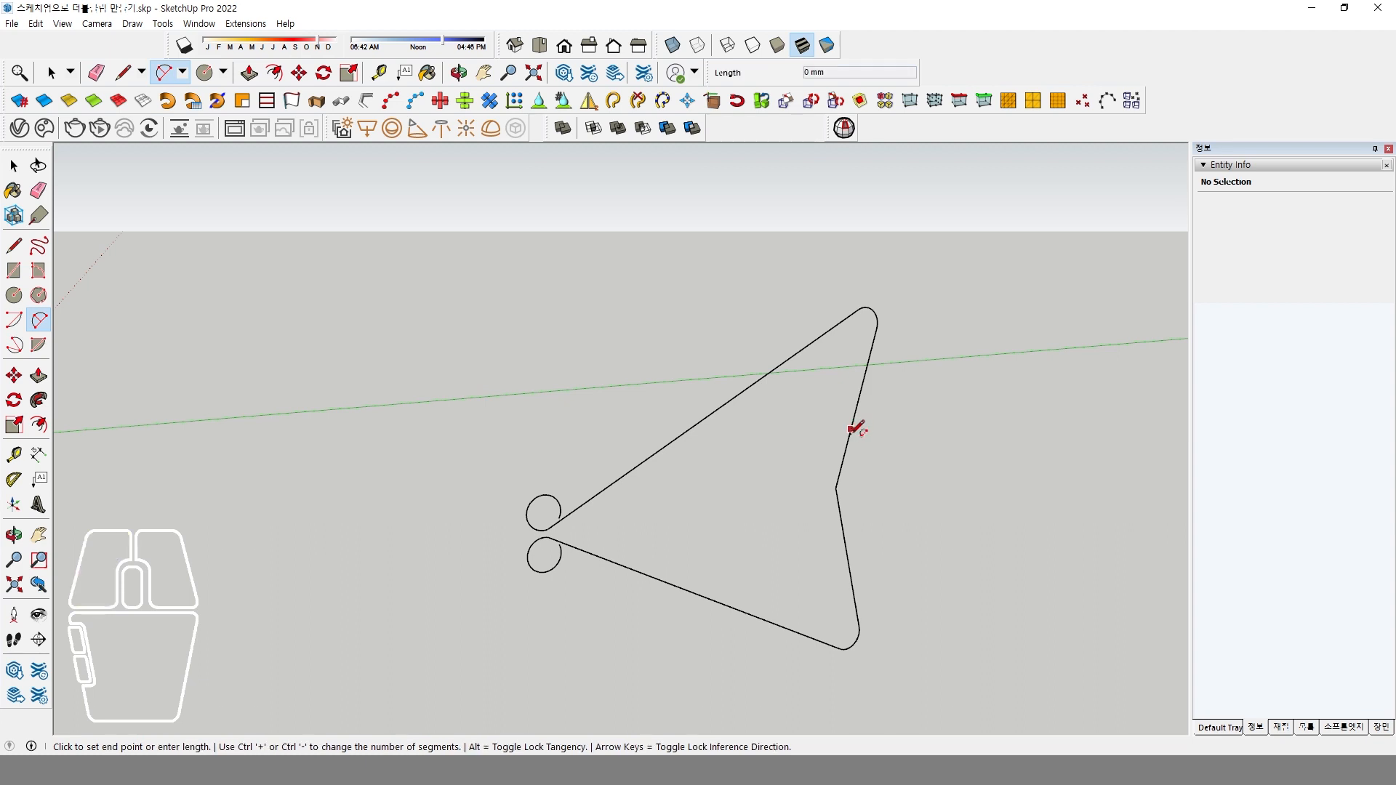
click(845, 541)
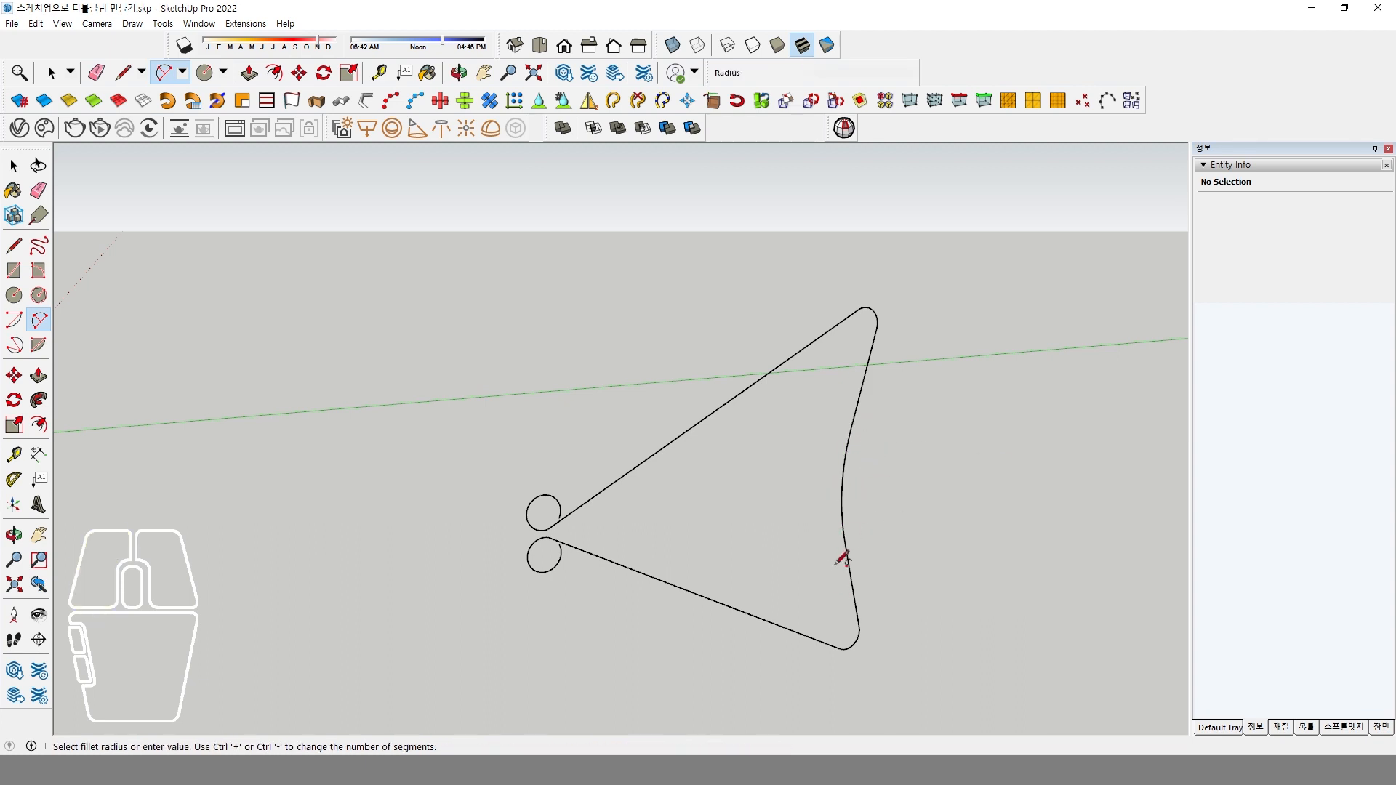
click(845, 531)
key(space)
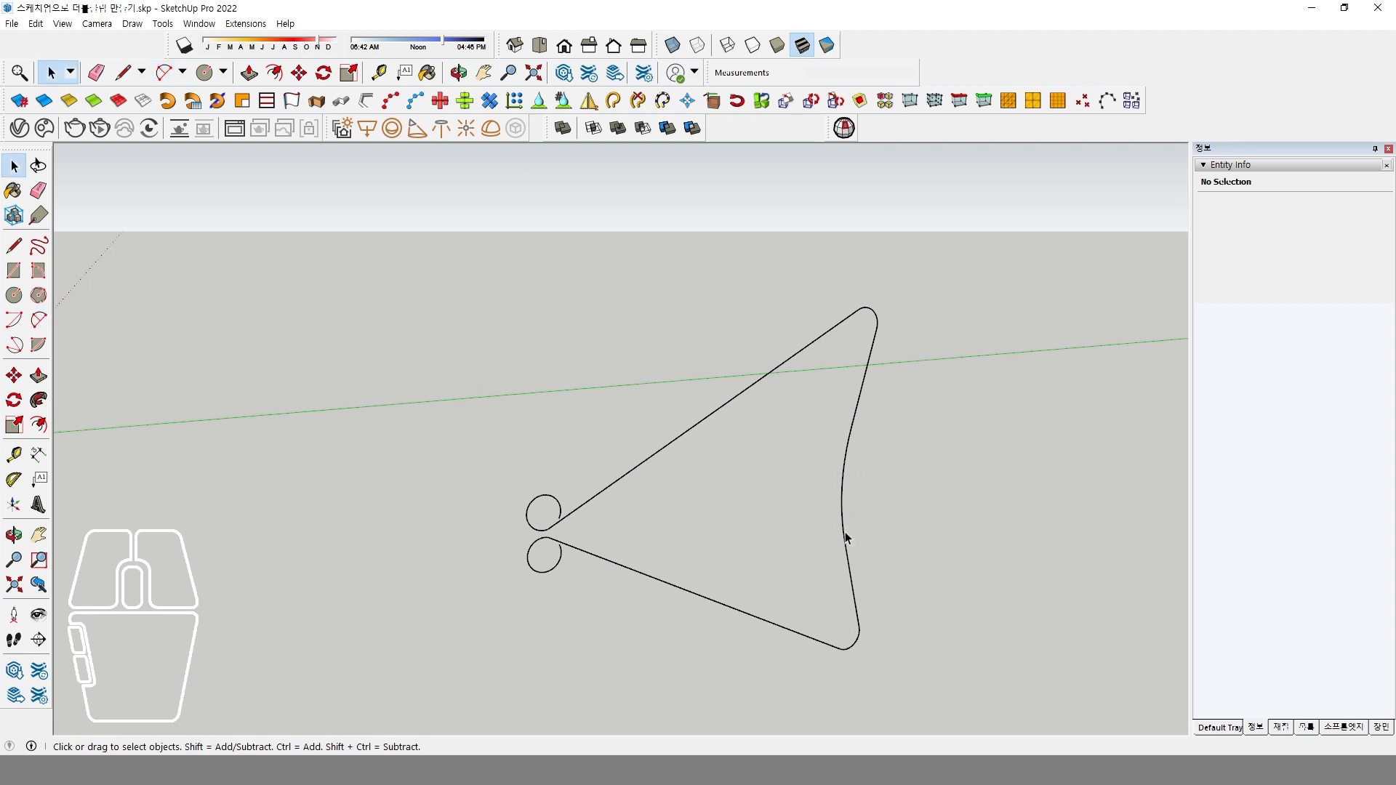
middle_drag(526, 561, 550, 539)
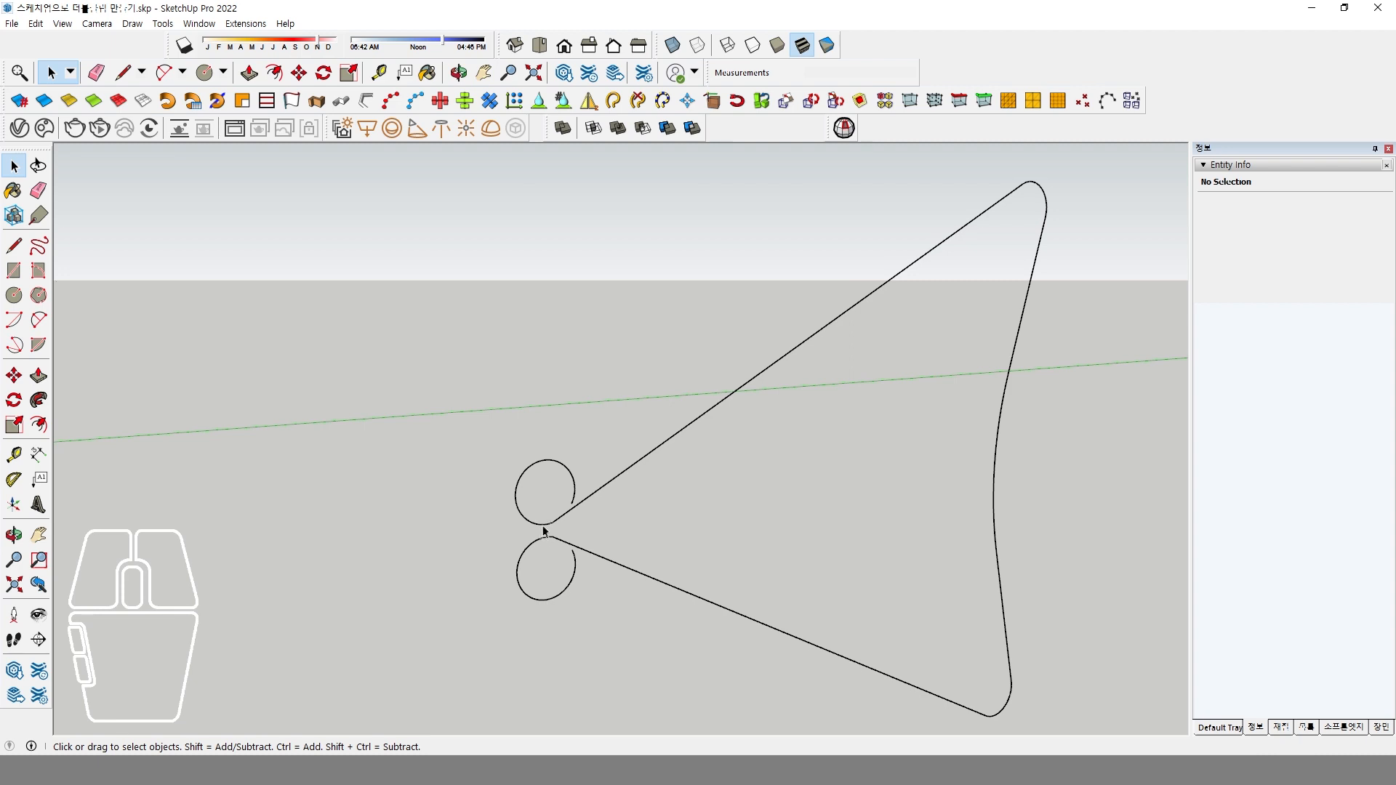
scroll(622, 462, down, 3)
drag(521, 256, 845, 611)
scroll(594, 480, up, 4)
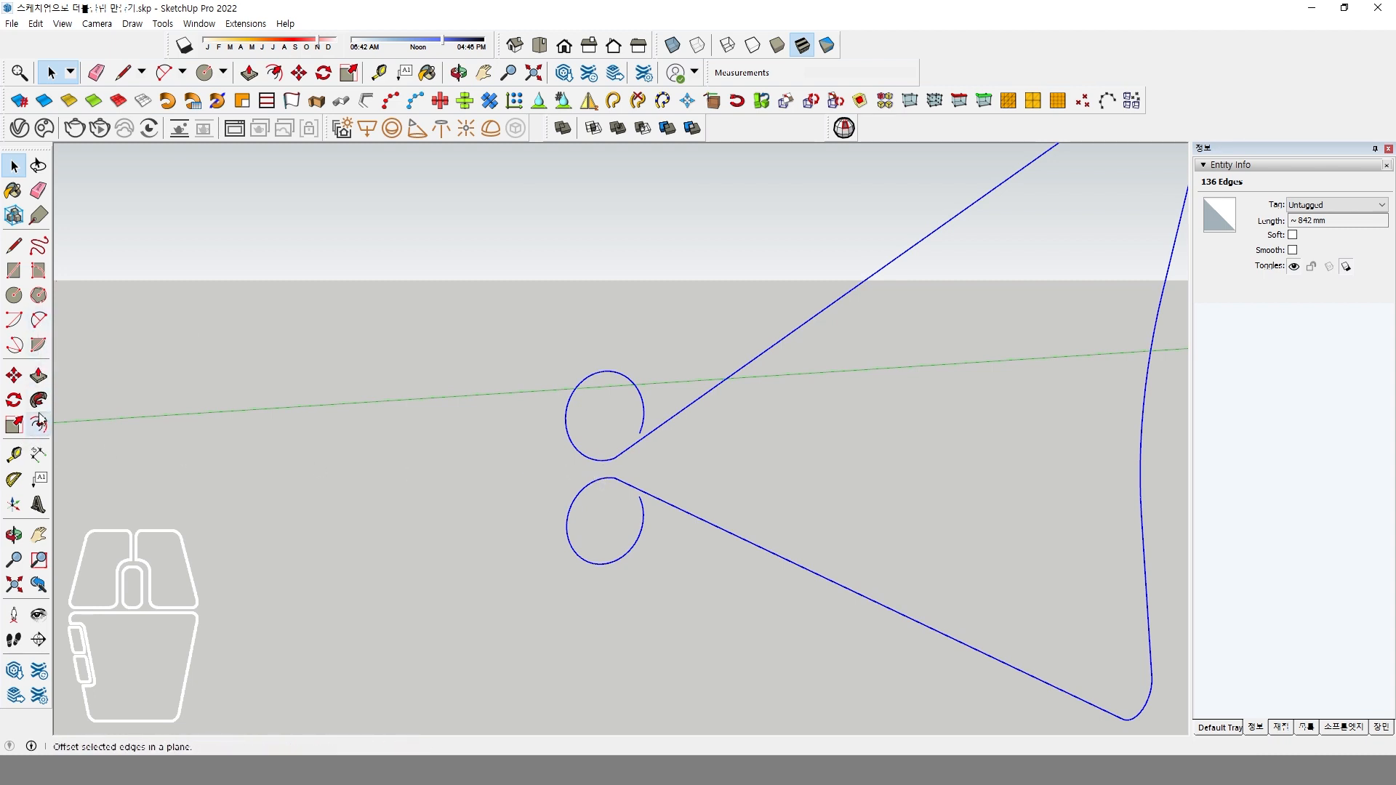
scroll(616, 483, down, 4)
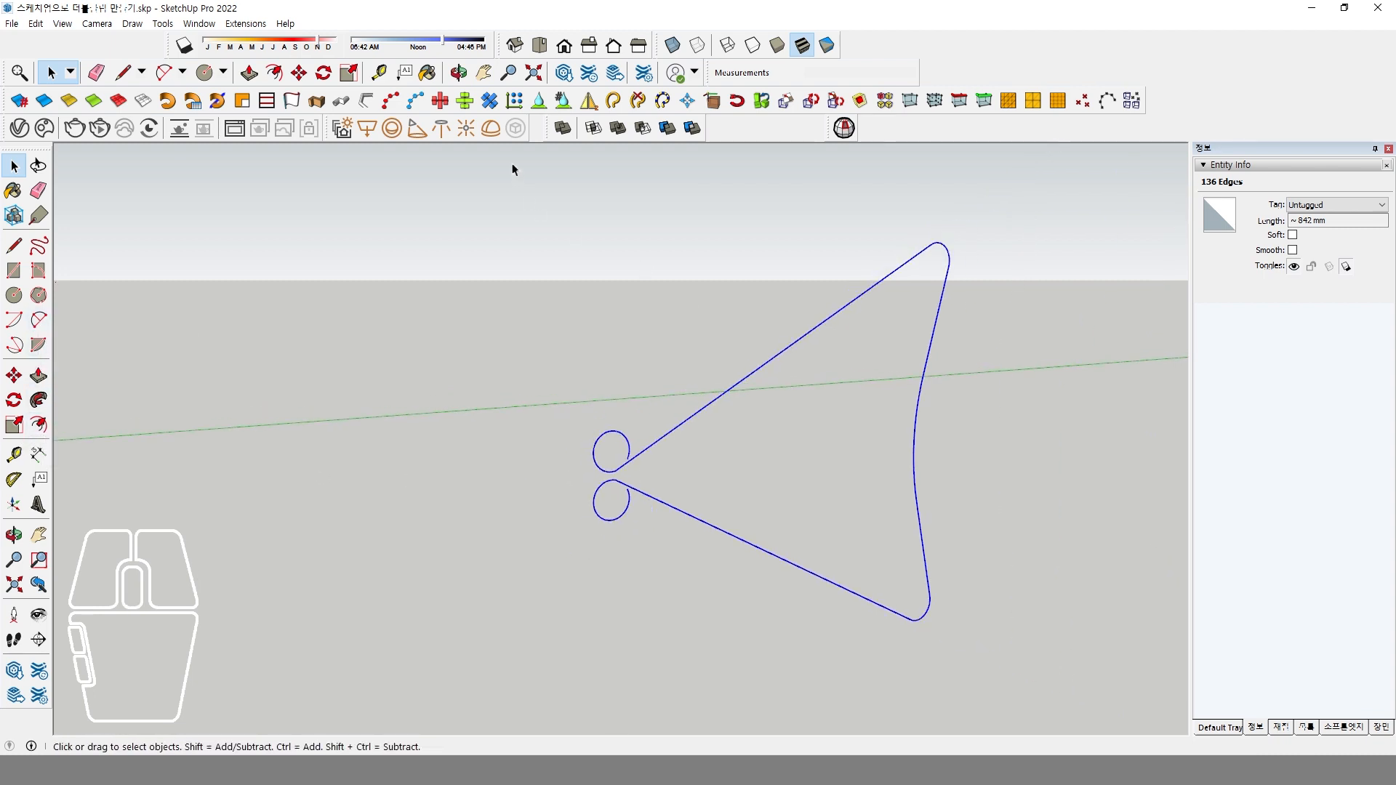
drag(509, 161, 989, 653)
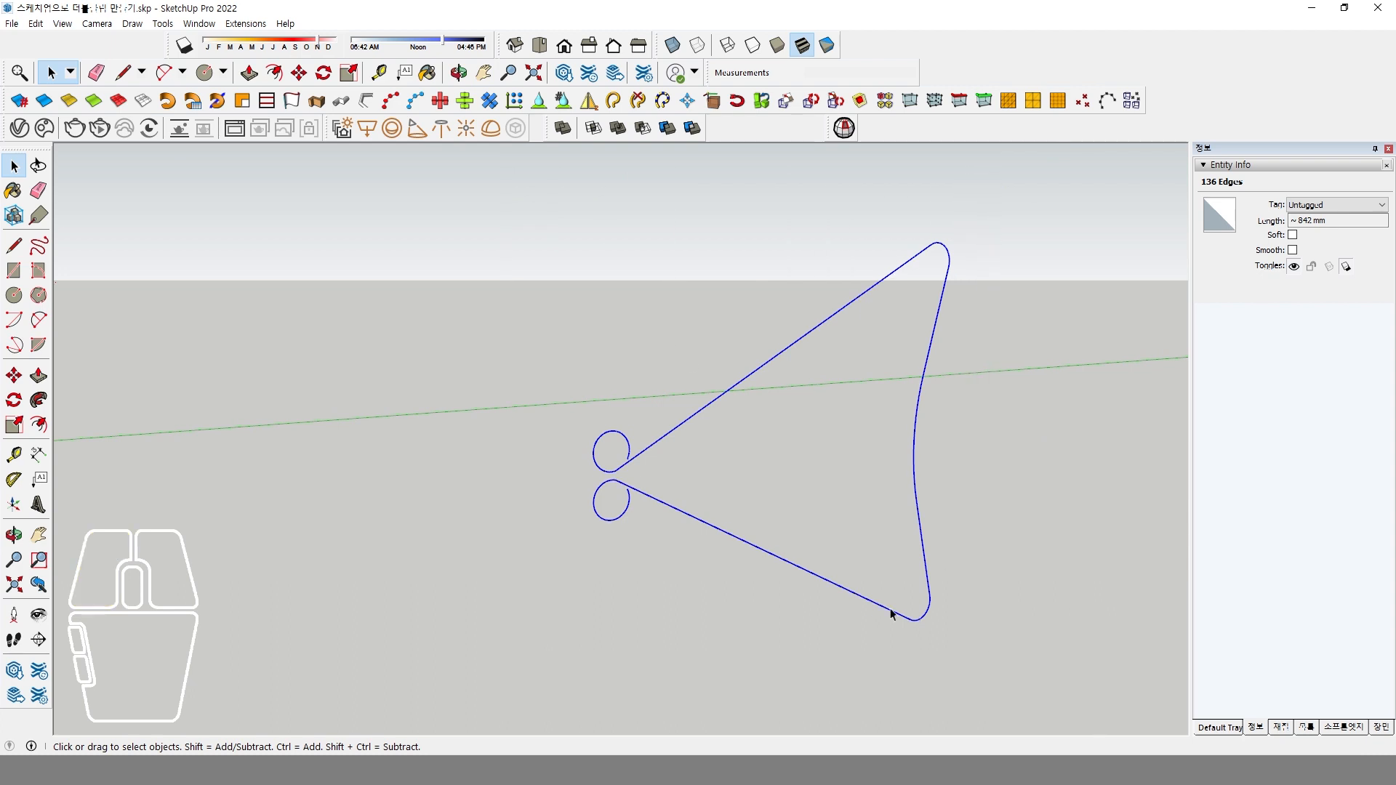
click(38, 424)
scroll(682, 447, up, 3)
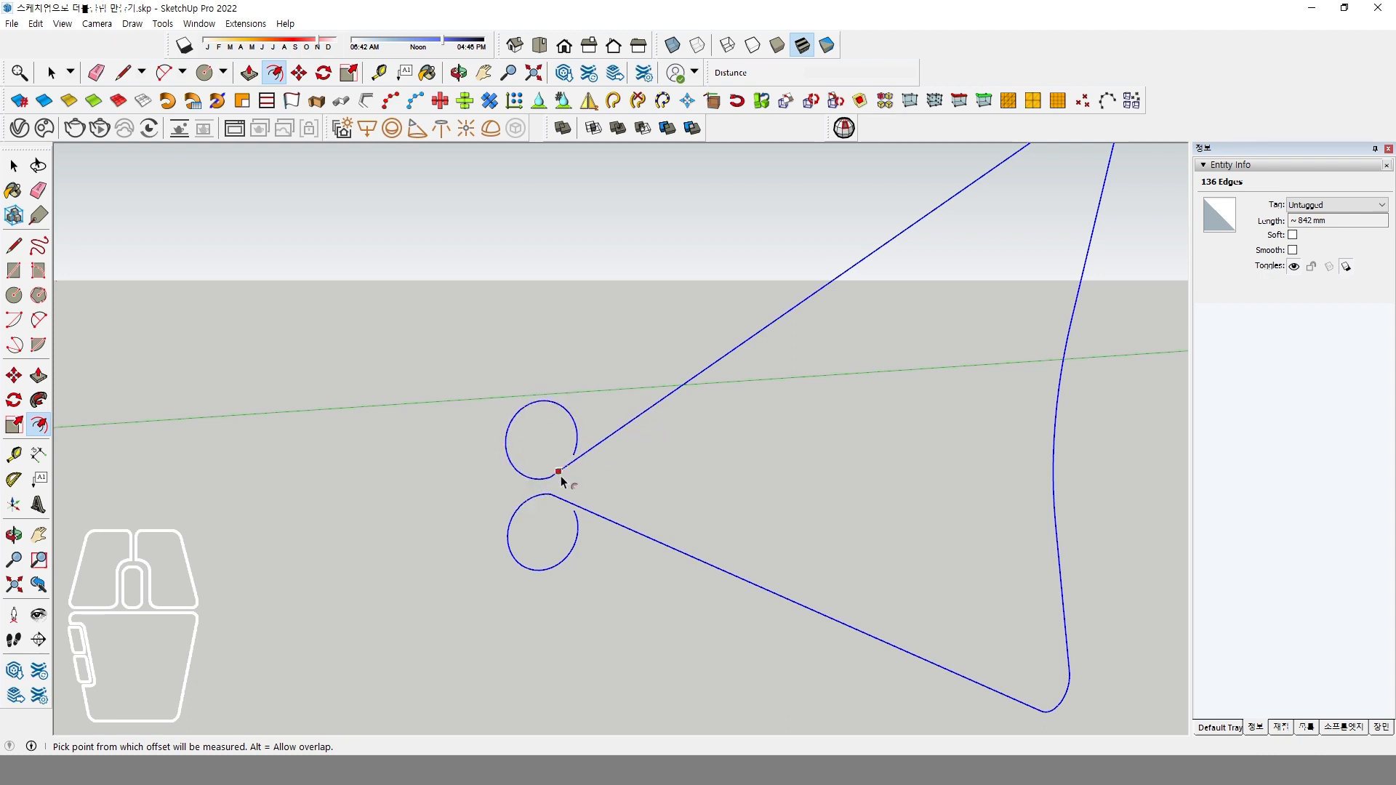
key(space)
click(622, 444)
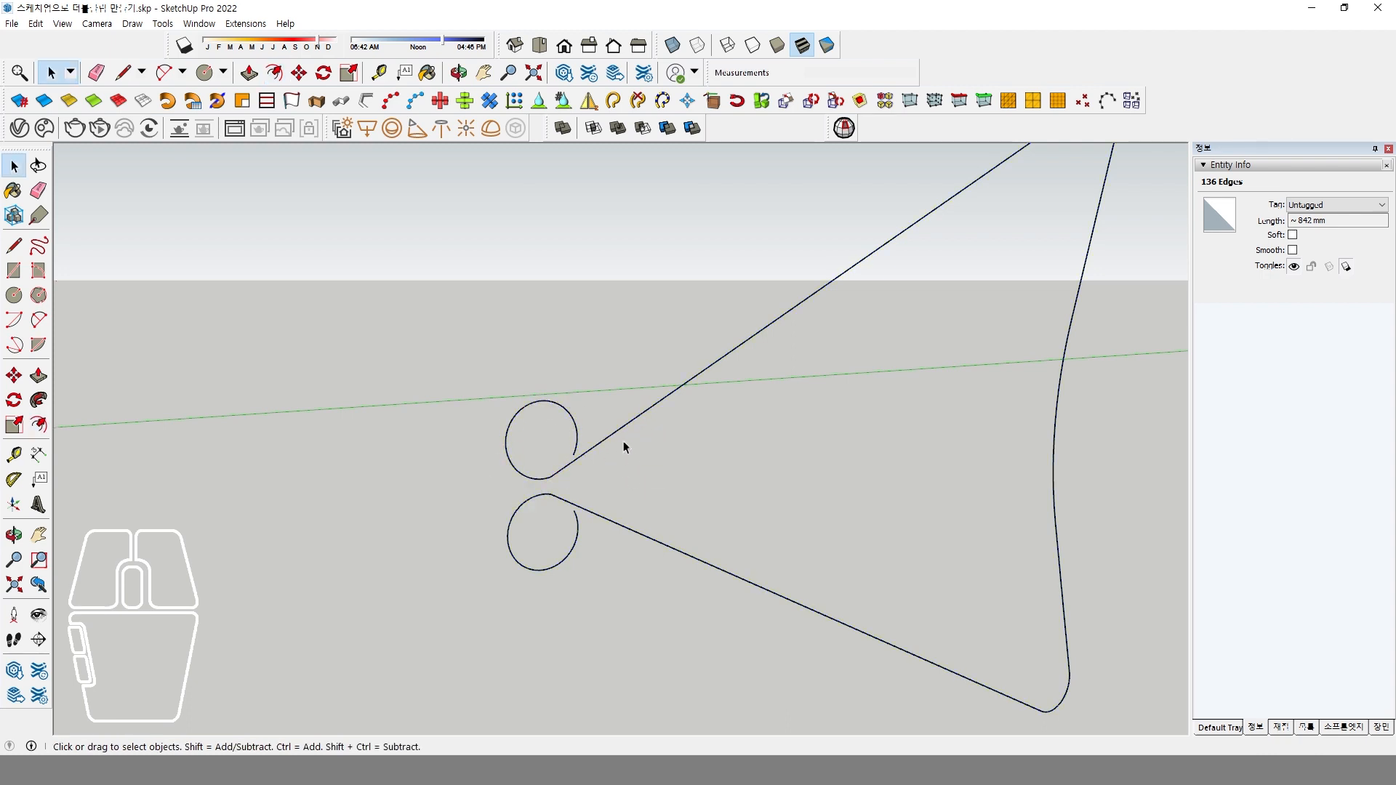
click(540, 479)
scroll(676, 431, down, 3)
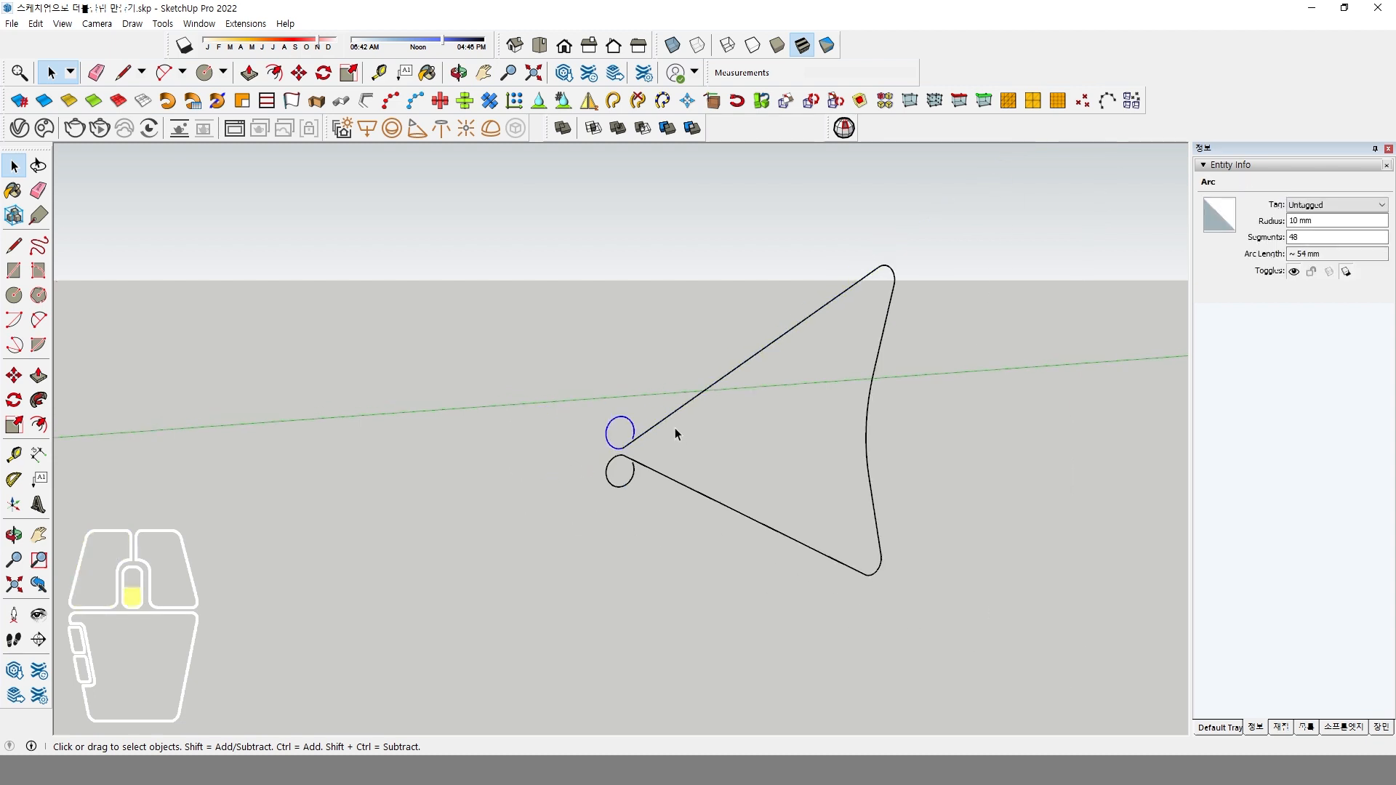
click(880, 355)
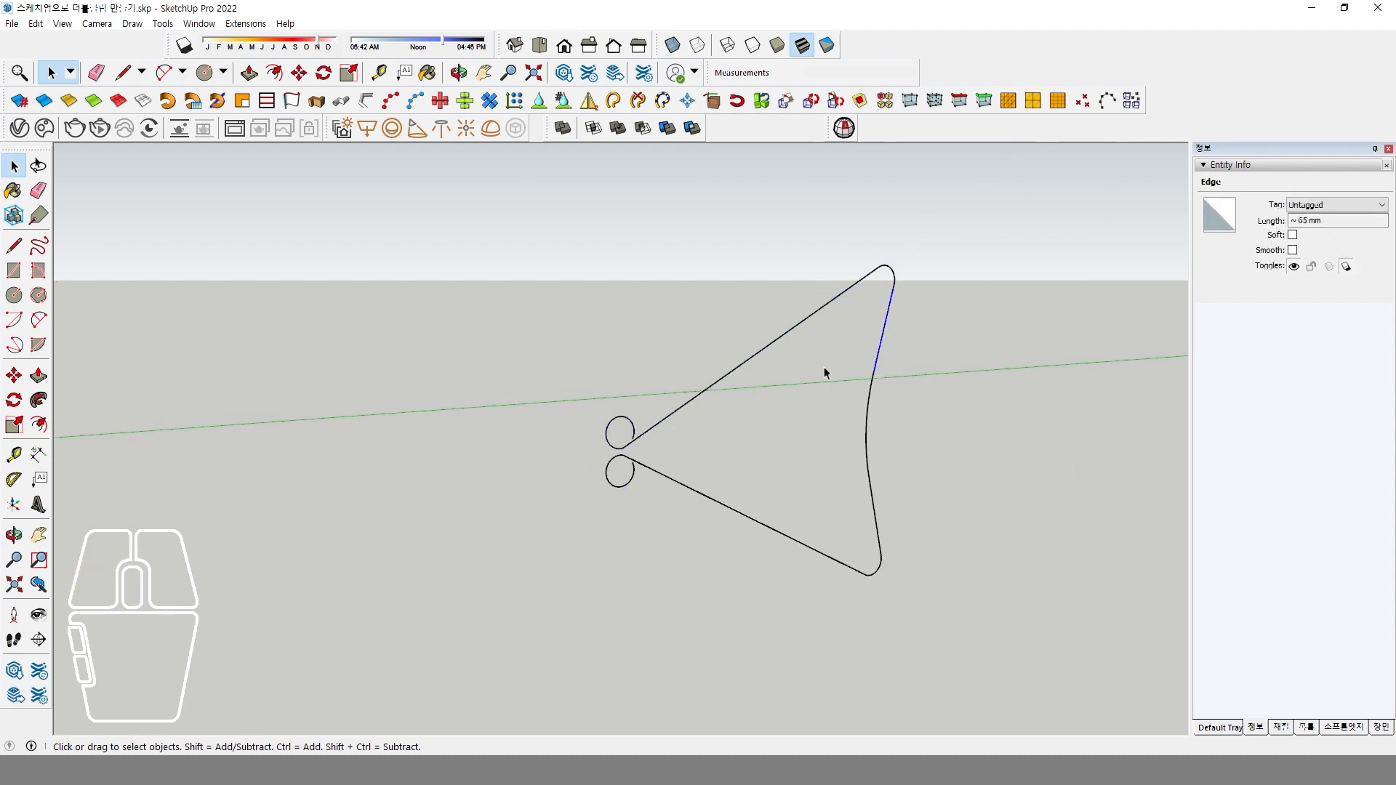
Try to offset the whole clip profile by 1 mm toward the outside of the two end loops.
drag(575, 235, 942, 627)
click(43, 427)
scroll(608, 458, up, 5)
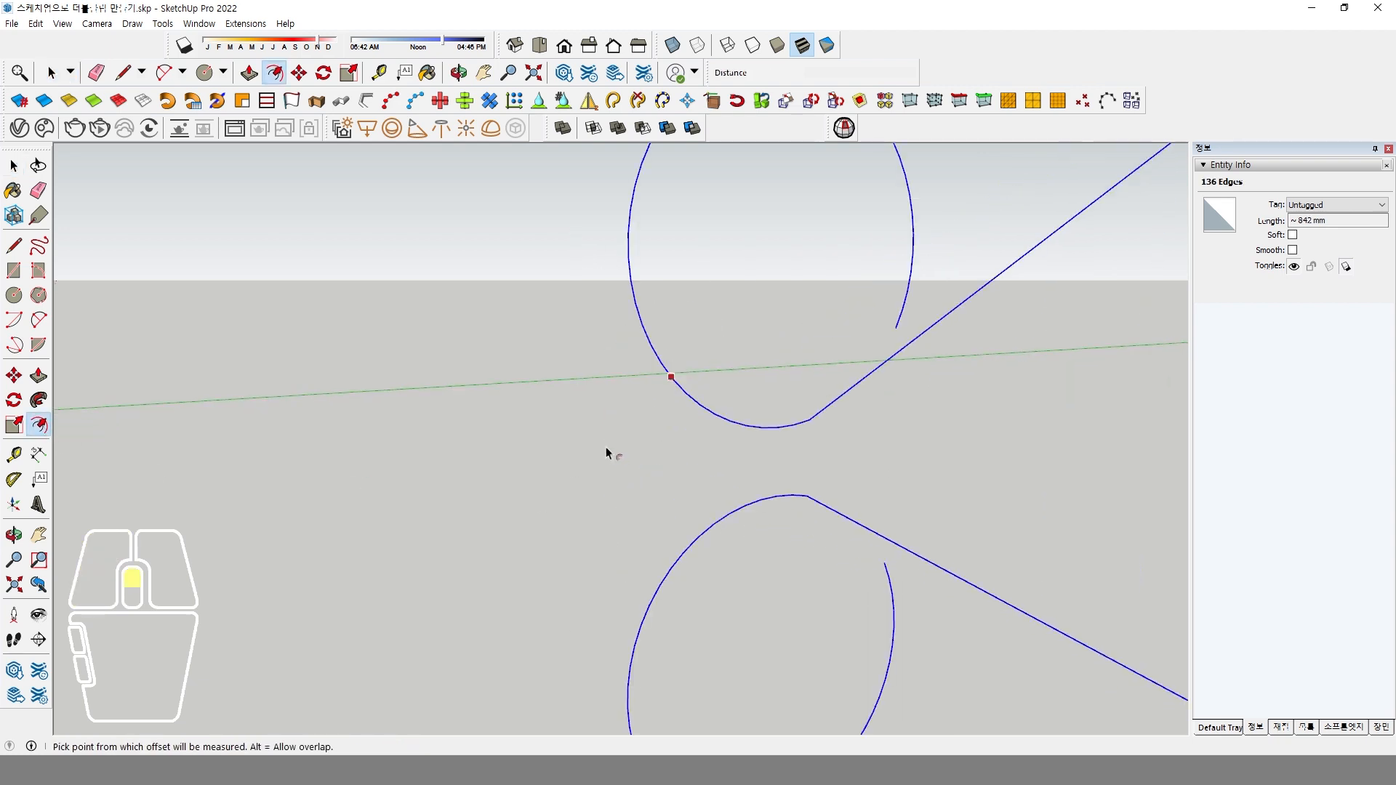
click(678, 392)
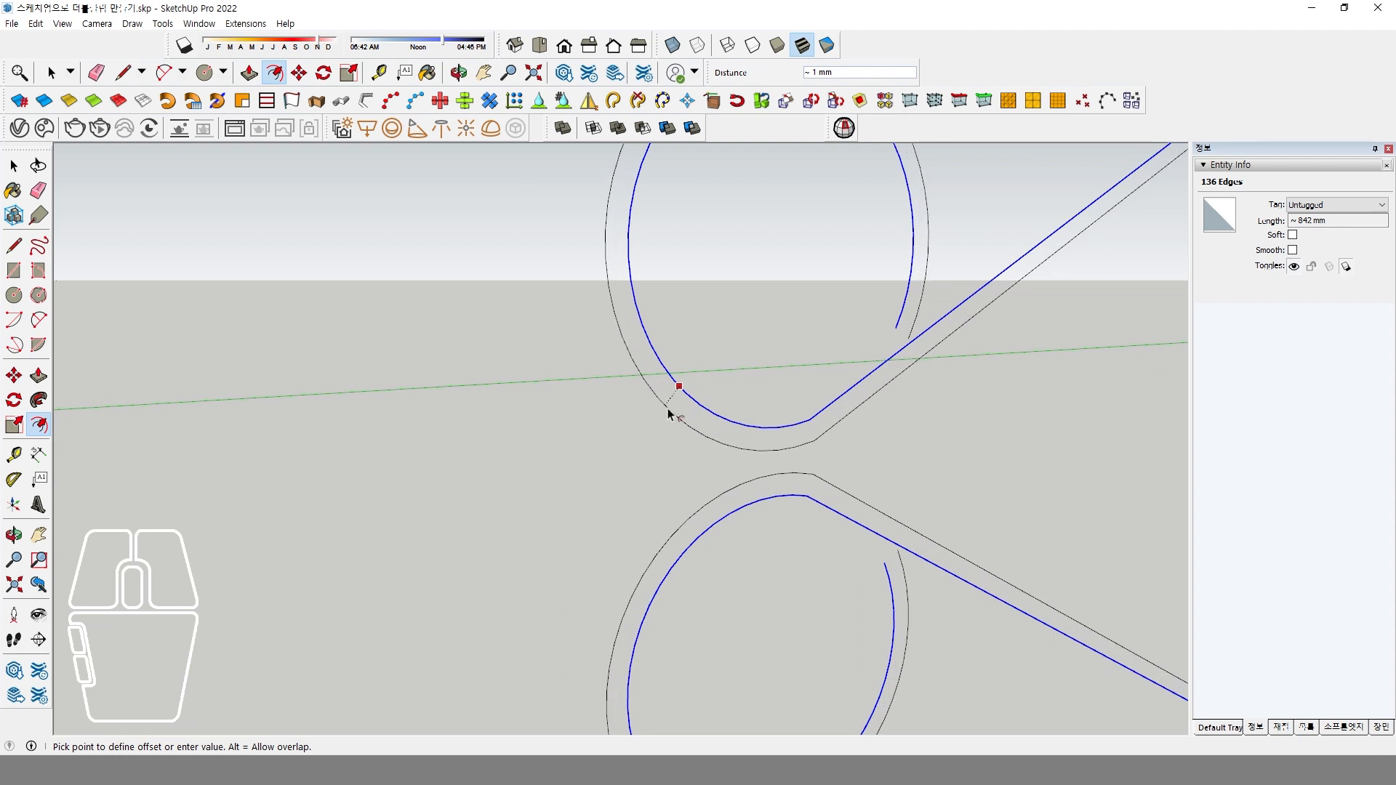
click(667, 410)
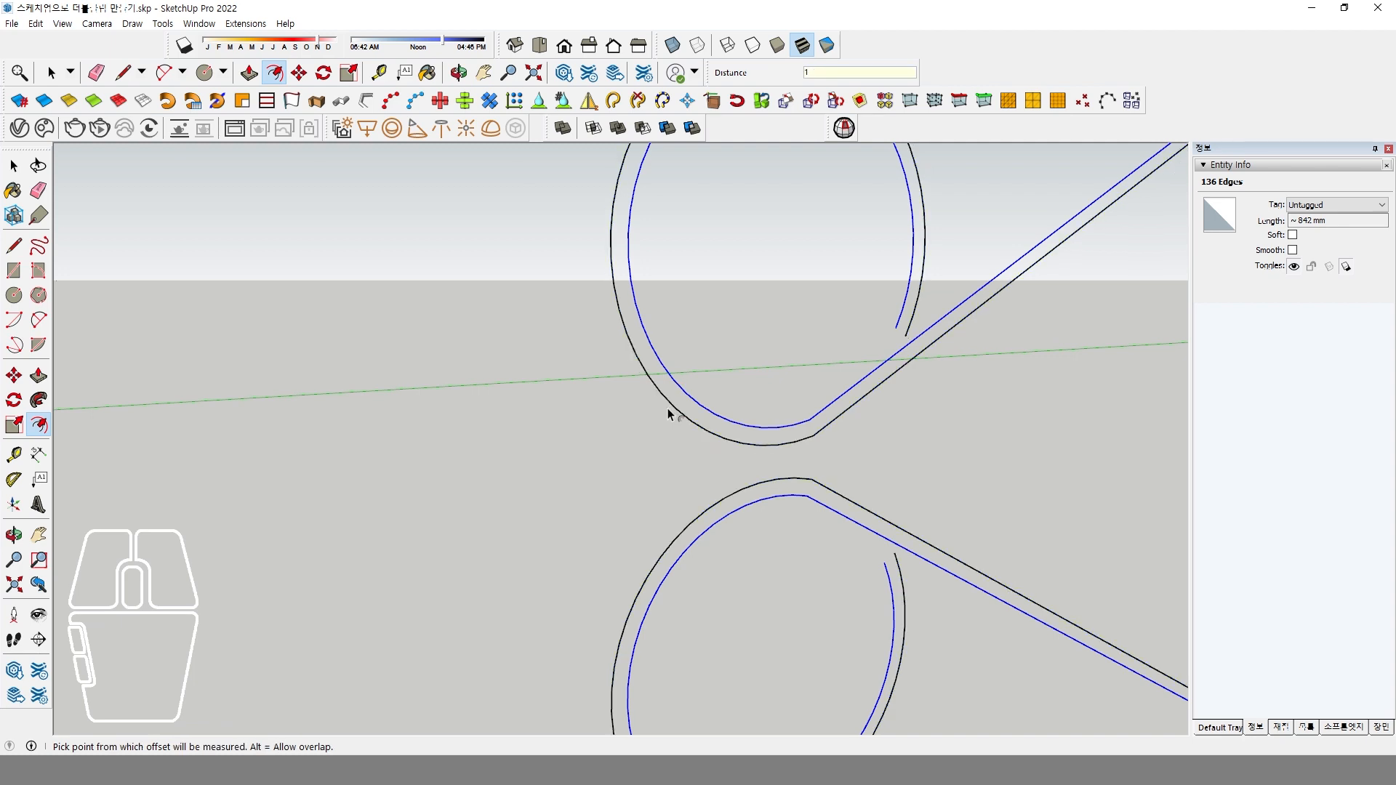
Offset the whole clip profile by 1.5 mm toward the inside of the two end loops.
scroll(680, 409, down, 6)
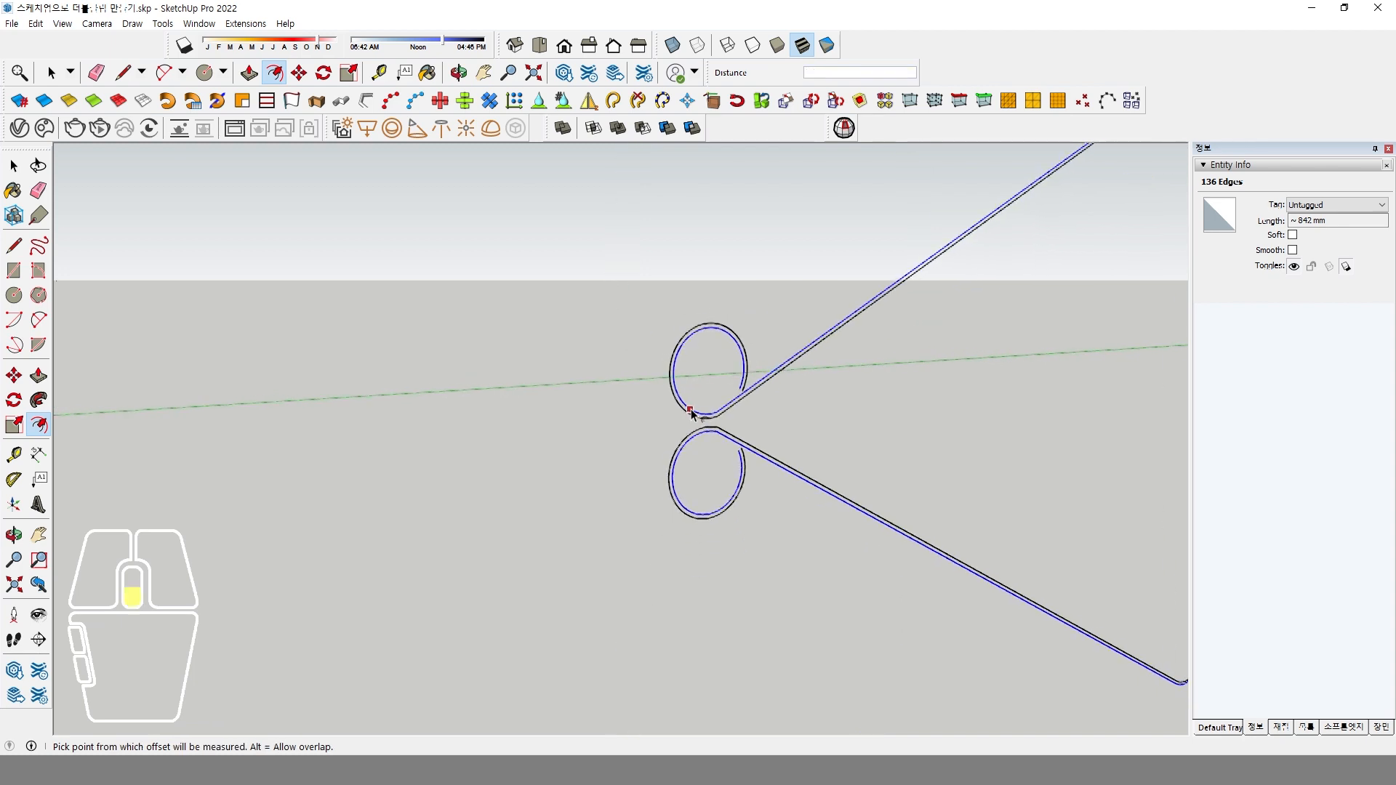
scroll(691, 413, up, 3)
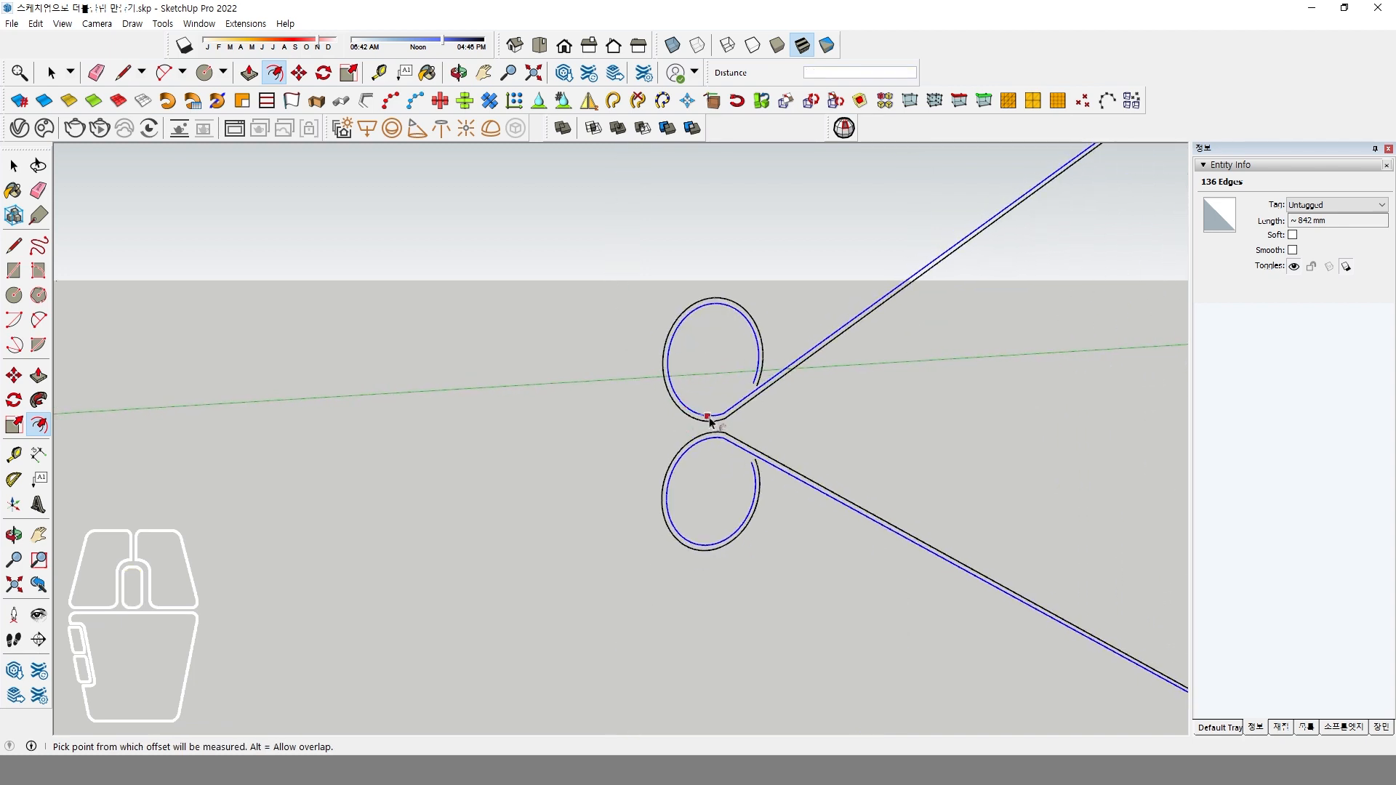
scroll(719, 417, up, 3)
scroll(719, 419, down, 3)
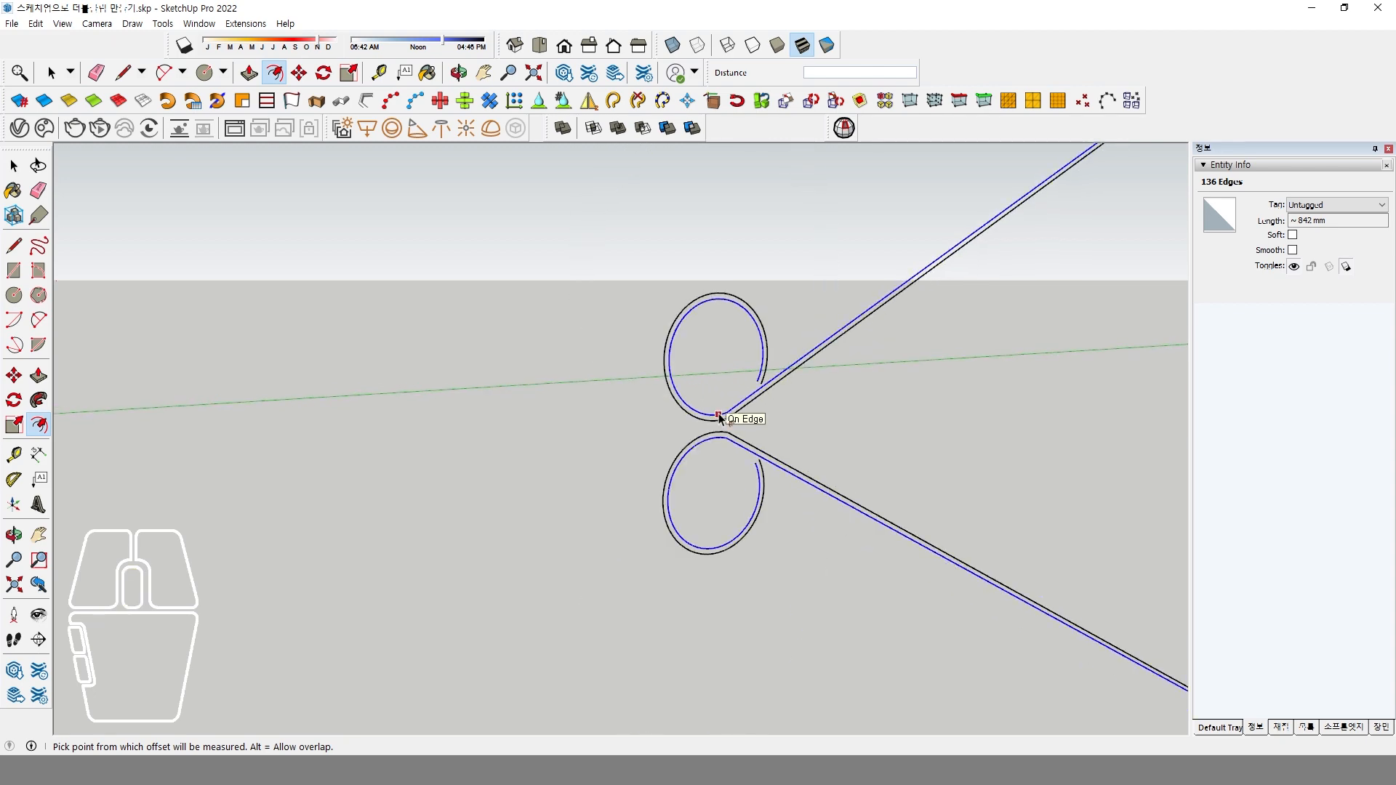
key(Return)
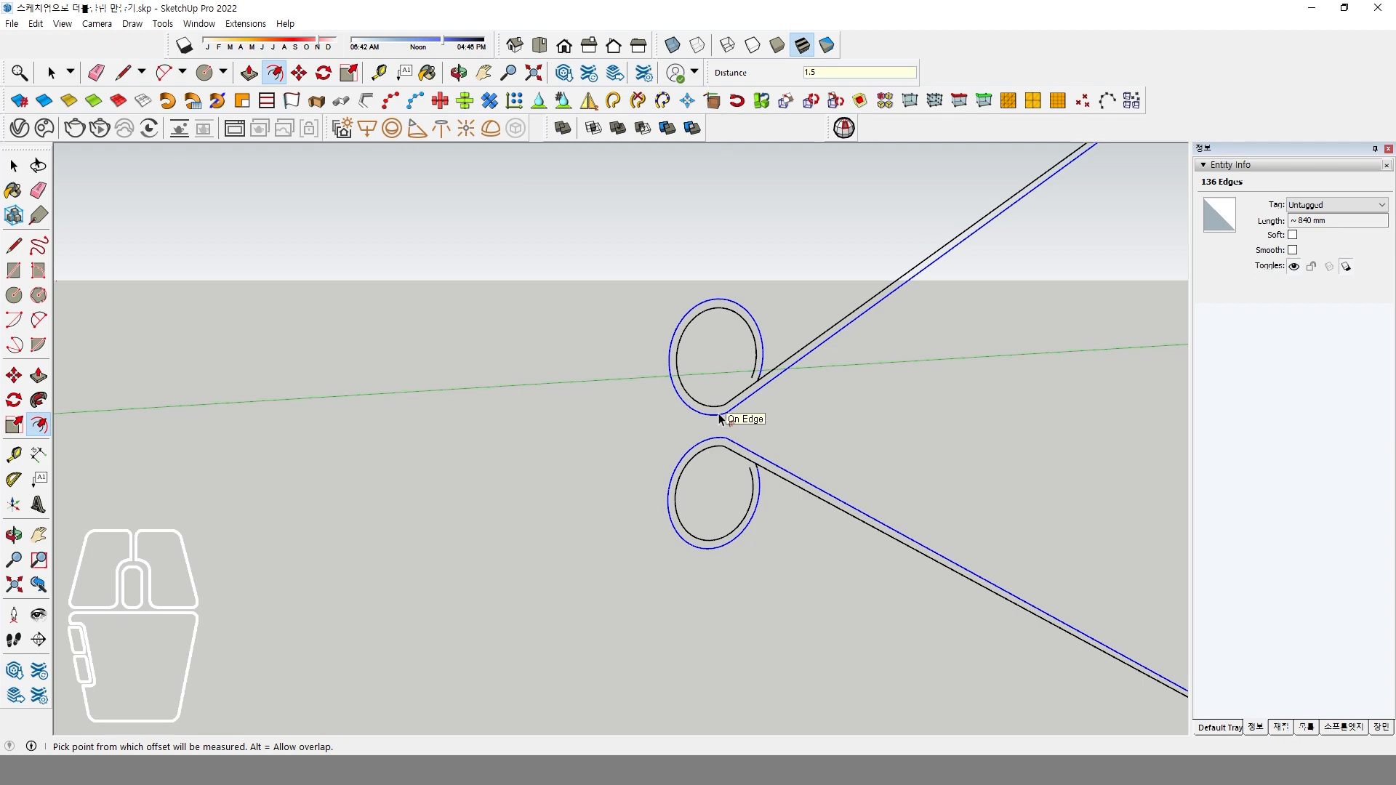
scroll(770, 399, up, 5)
scroll(769, 397, down, 3)
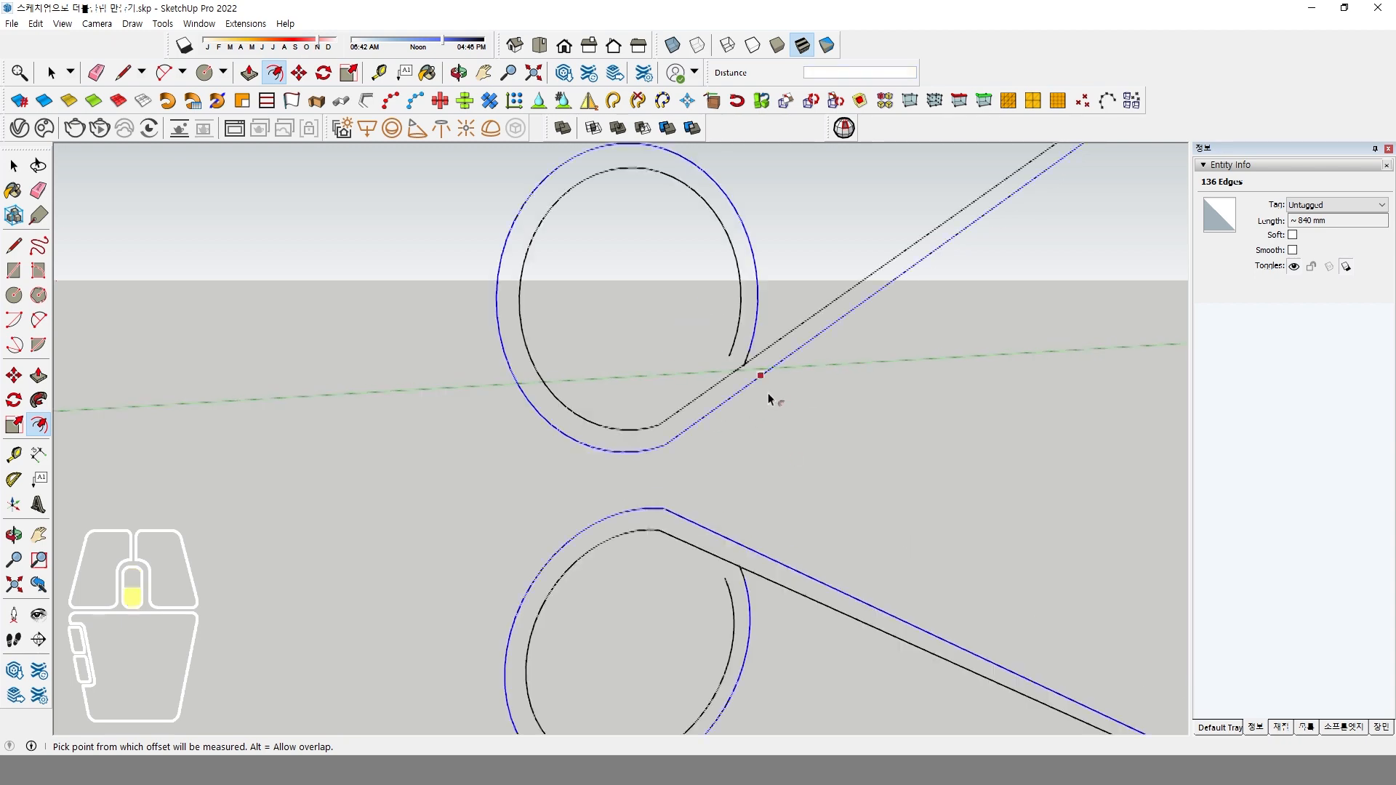
Draw a centre line about 234 mm long from the midpoint of the back edge, parallel to the green axis, past the two loops.
scroll(746, 371, up, 3)
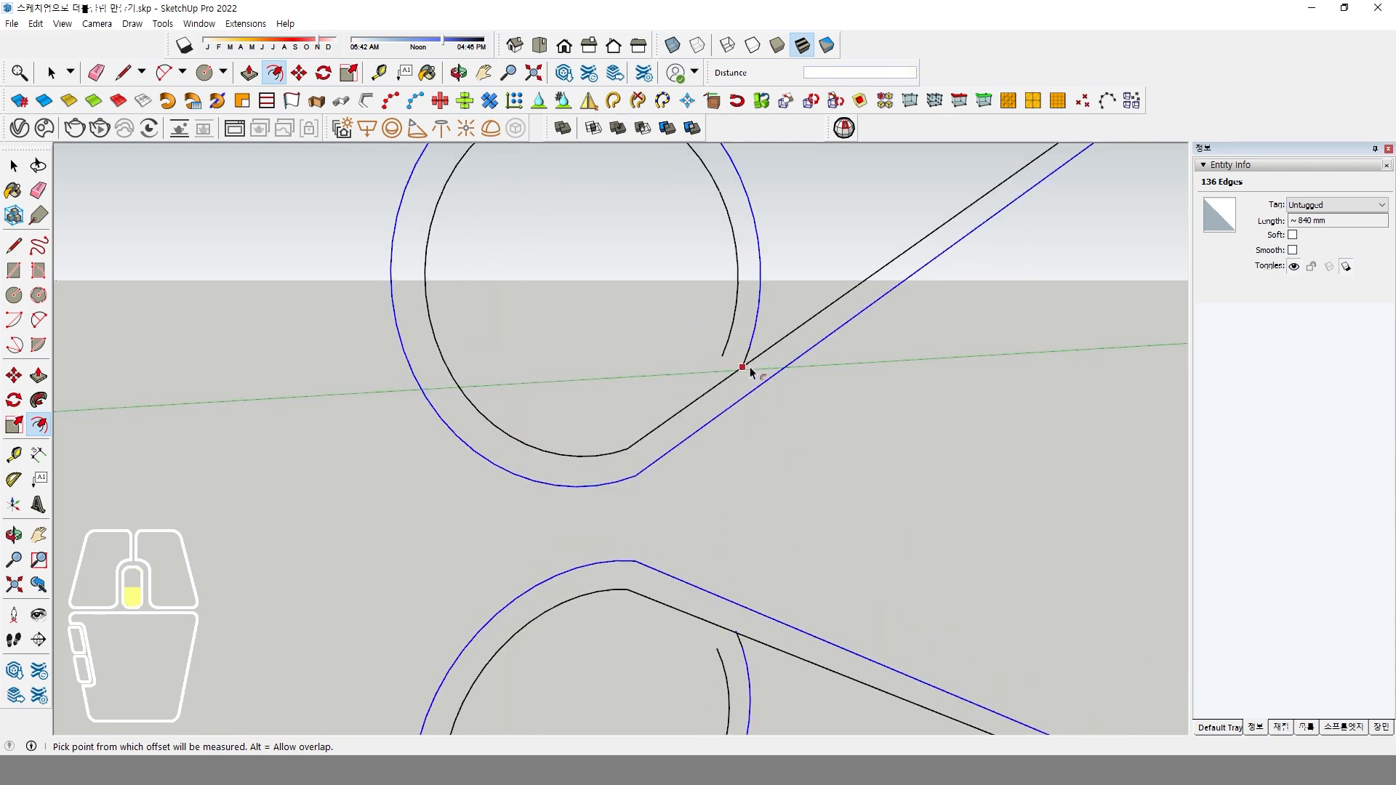
scroll(727, 392, down, 10)
scroll(712, 405, up, 8)
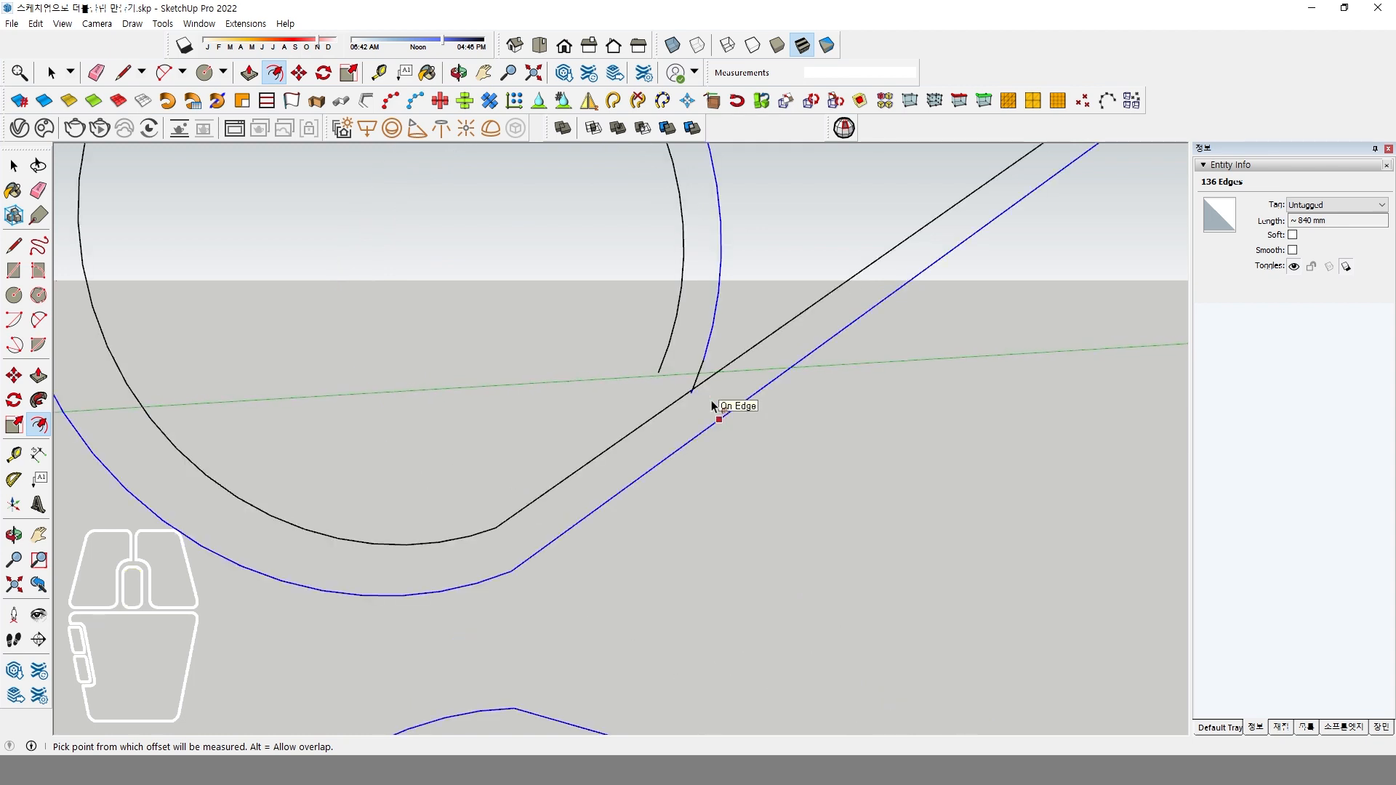
click(14, 246)
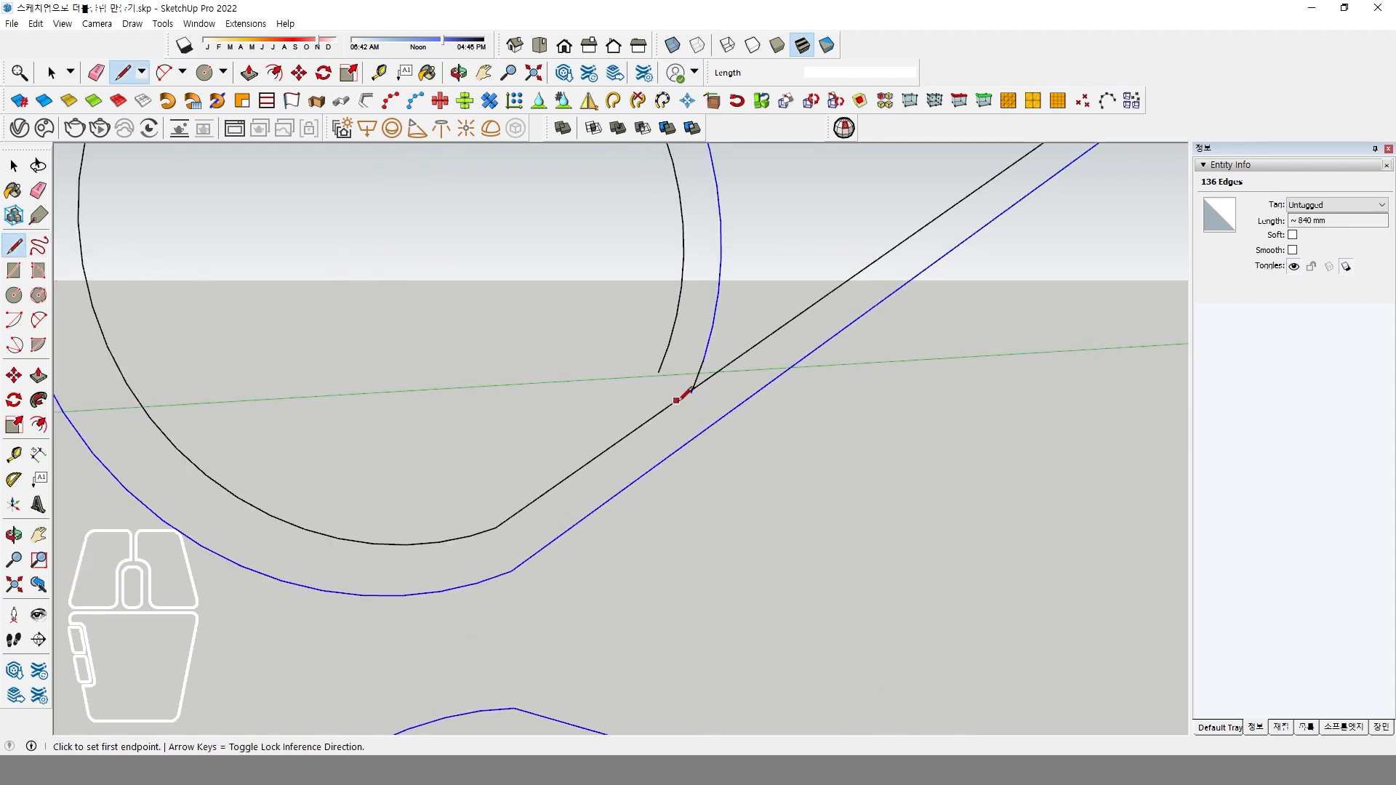
scroll(659, 396, down, 6)
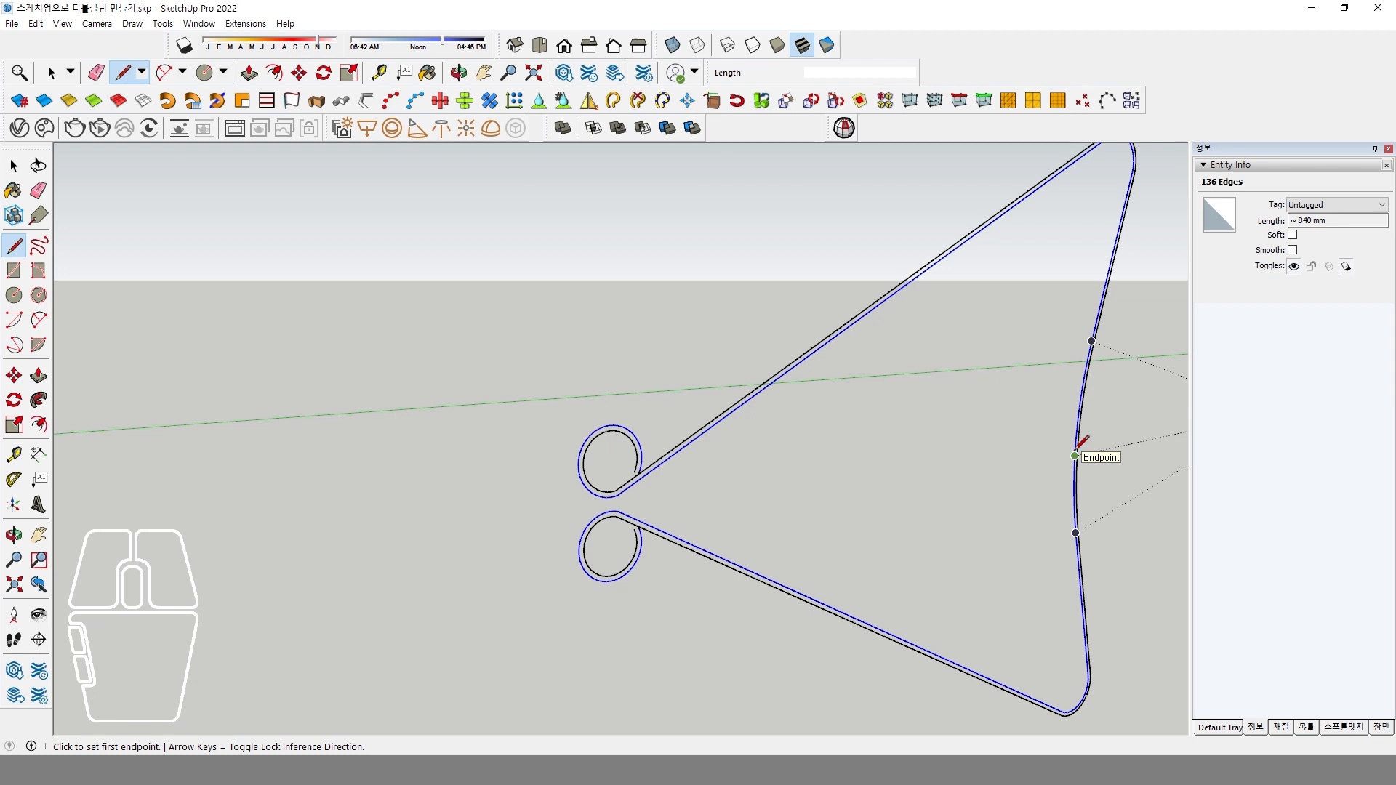
scroll(1076, 456, down, 2)
shift+middle_drag(1081, 446, 885, 458)
click(889, 446)
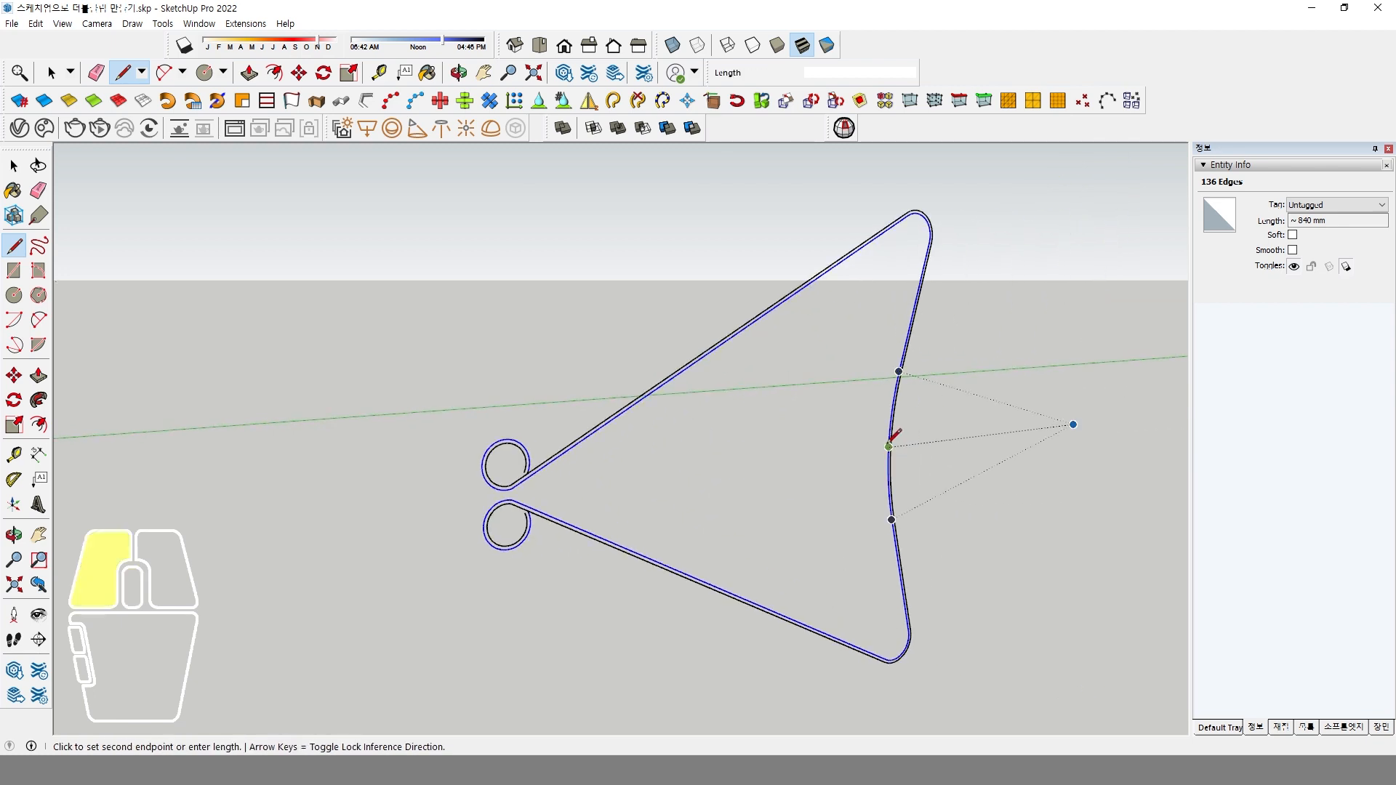
click(440, 493)
scroll(614, 467, up, 3)
scroll(608, 477, down, 1)
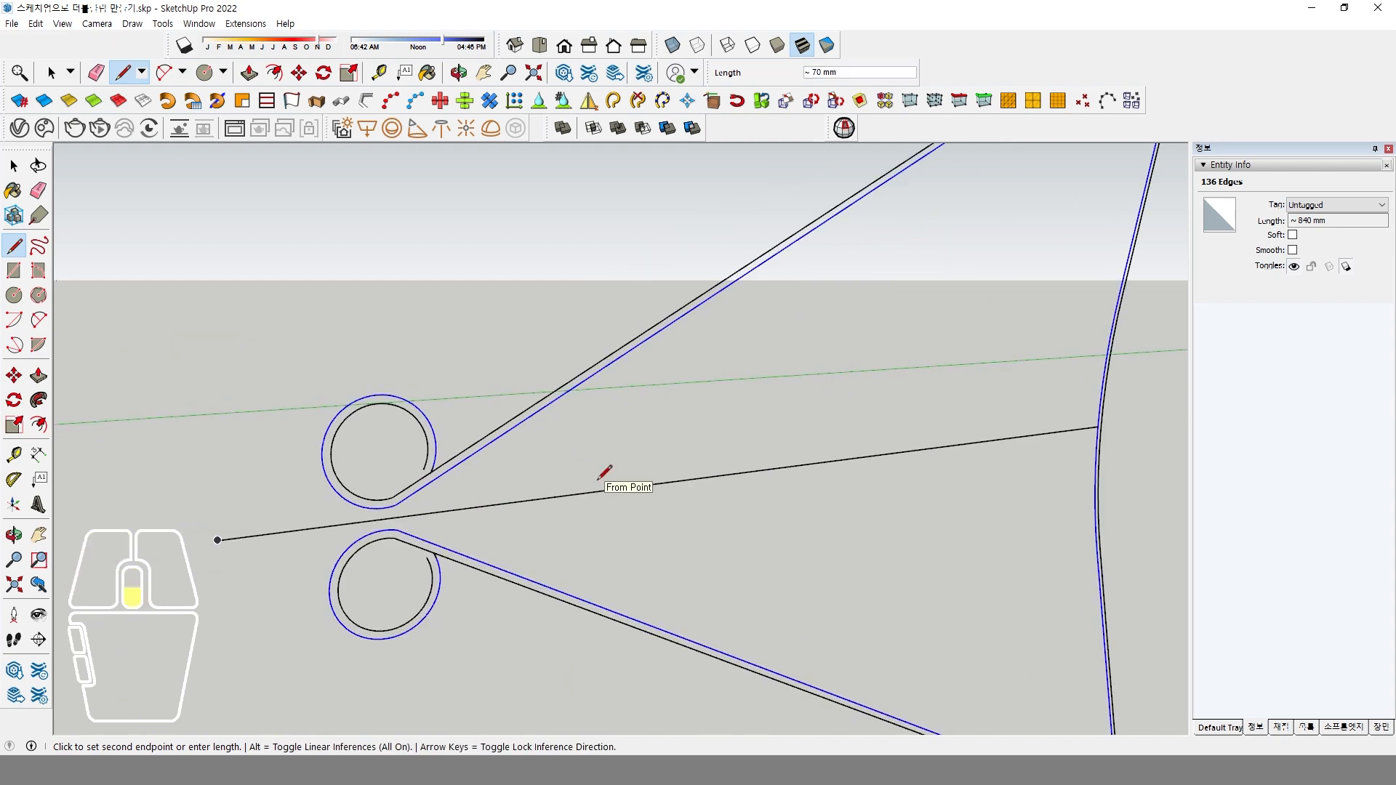
key(space)
scroll(465, 474, down, 3)
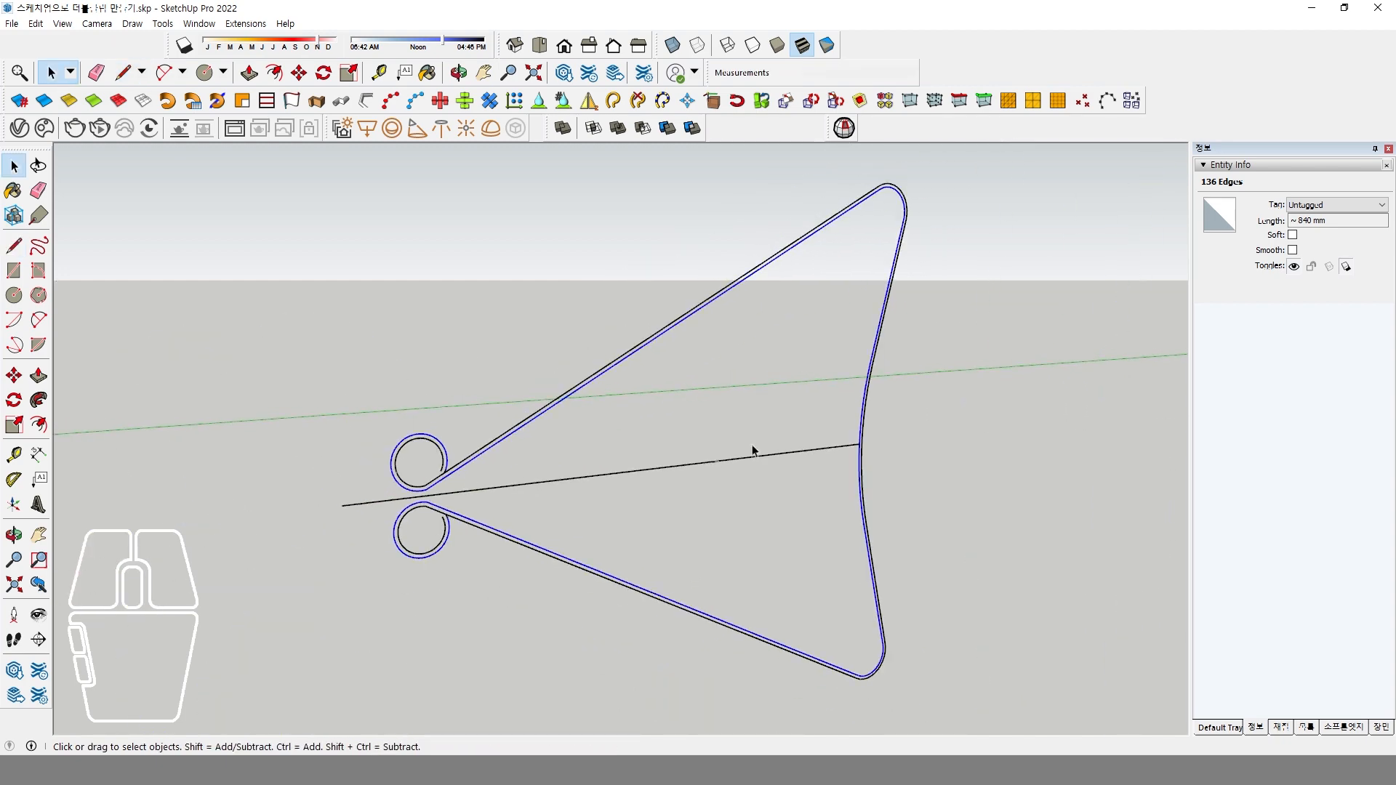
Extend the centre line outward across both back edges, about 19 mm beyond the midpoint.
scroll(883, 437, up, 2)
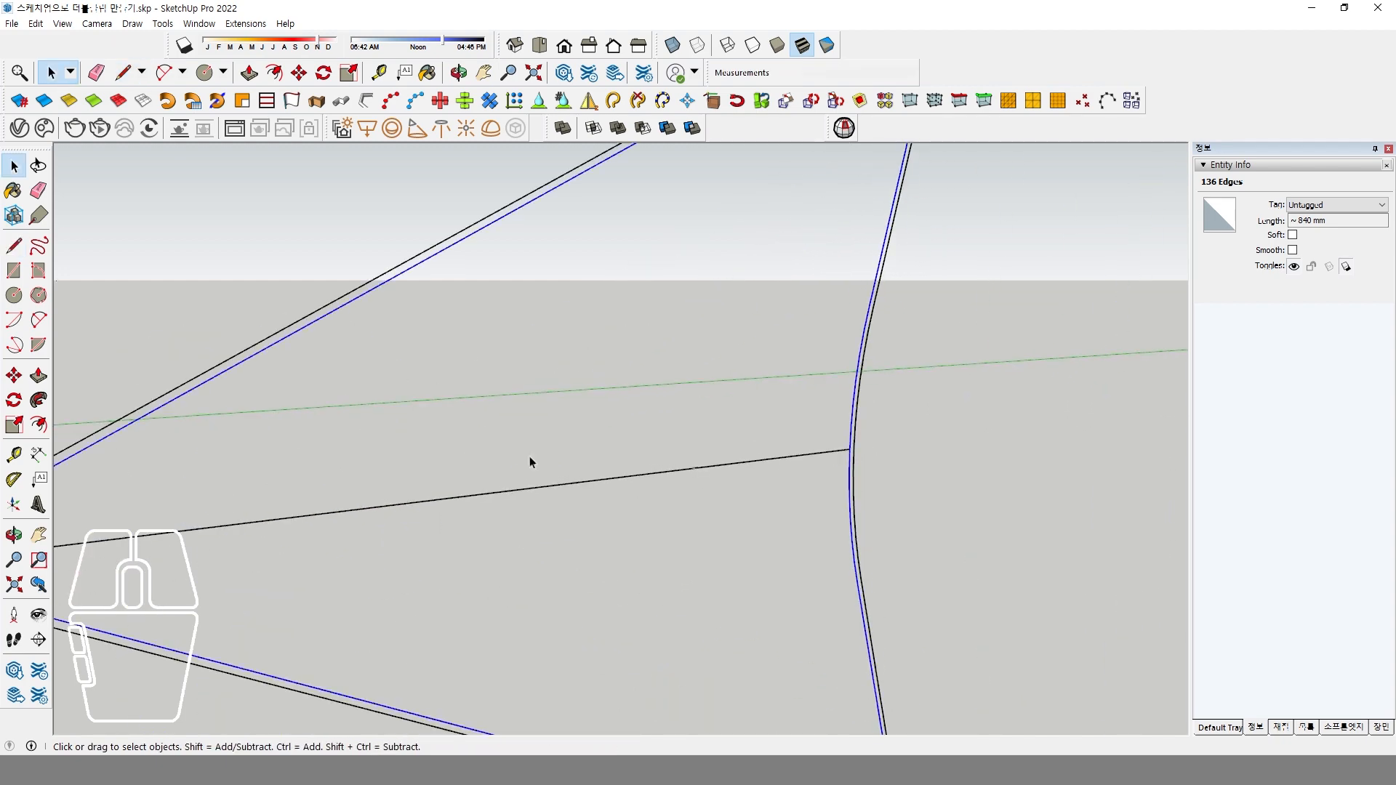
click(13, 245)
click(850, 449)
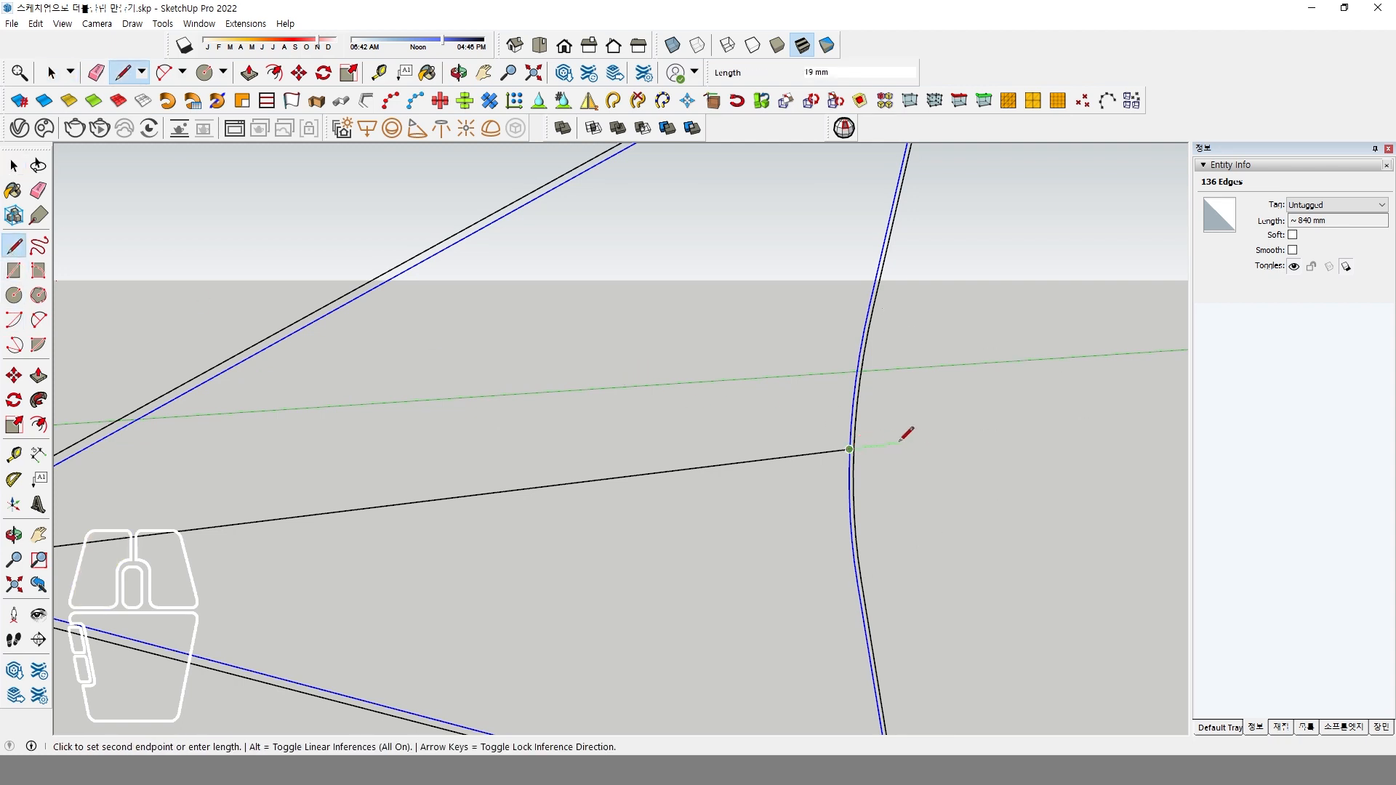
click(899, 441)
key(space)
scroll(791, 436, down, 5)
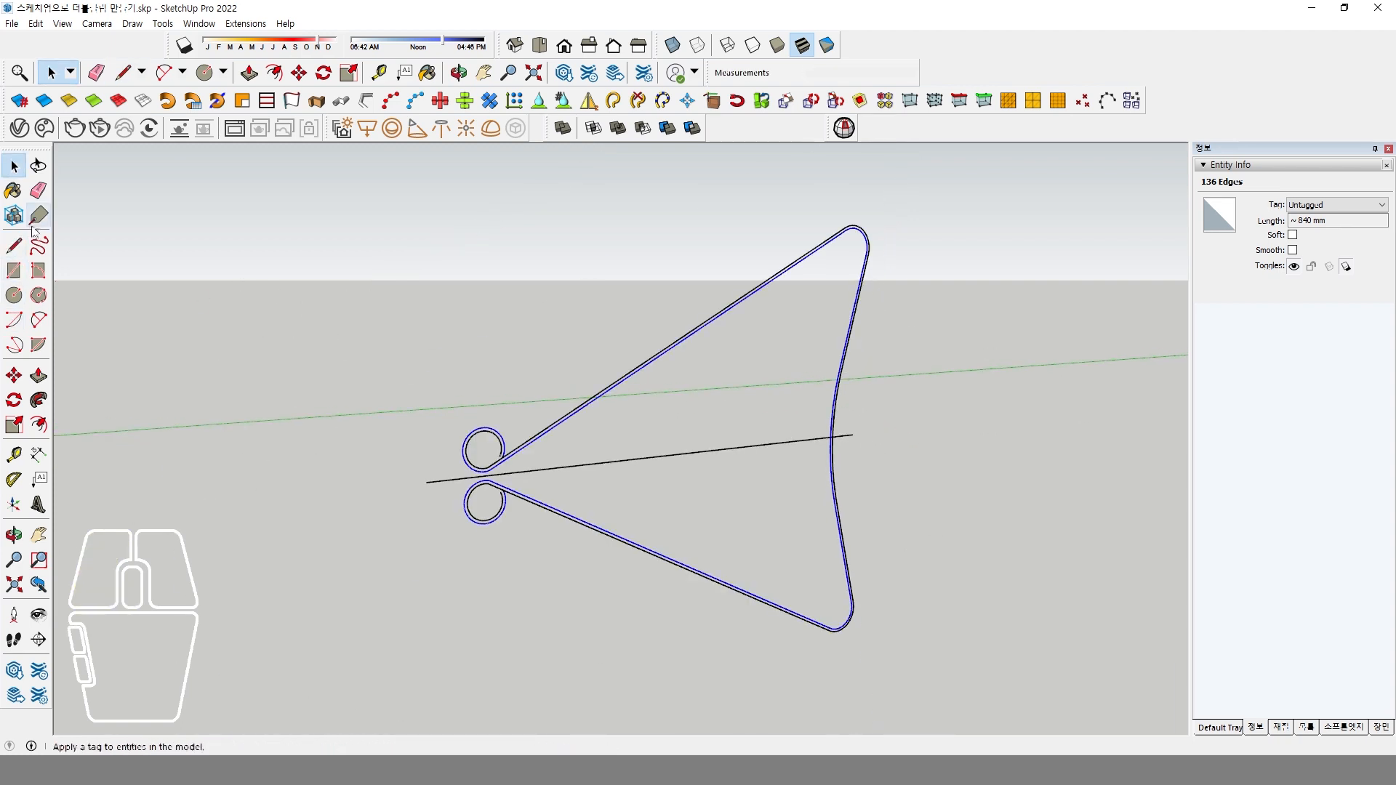
Erase the upper half of the clip profile, including its back edges, straight arm and end loop.
click(39, 190)
drag(836, 342, 853, 382)
drag(869, 232, 889, 248)
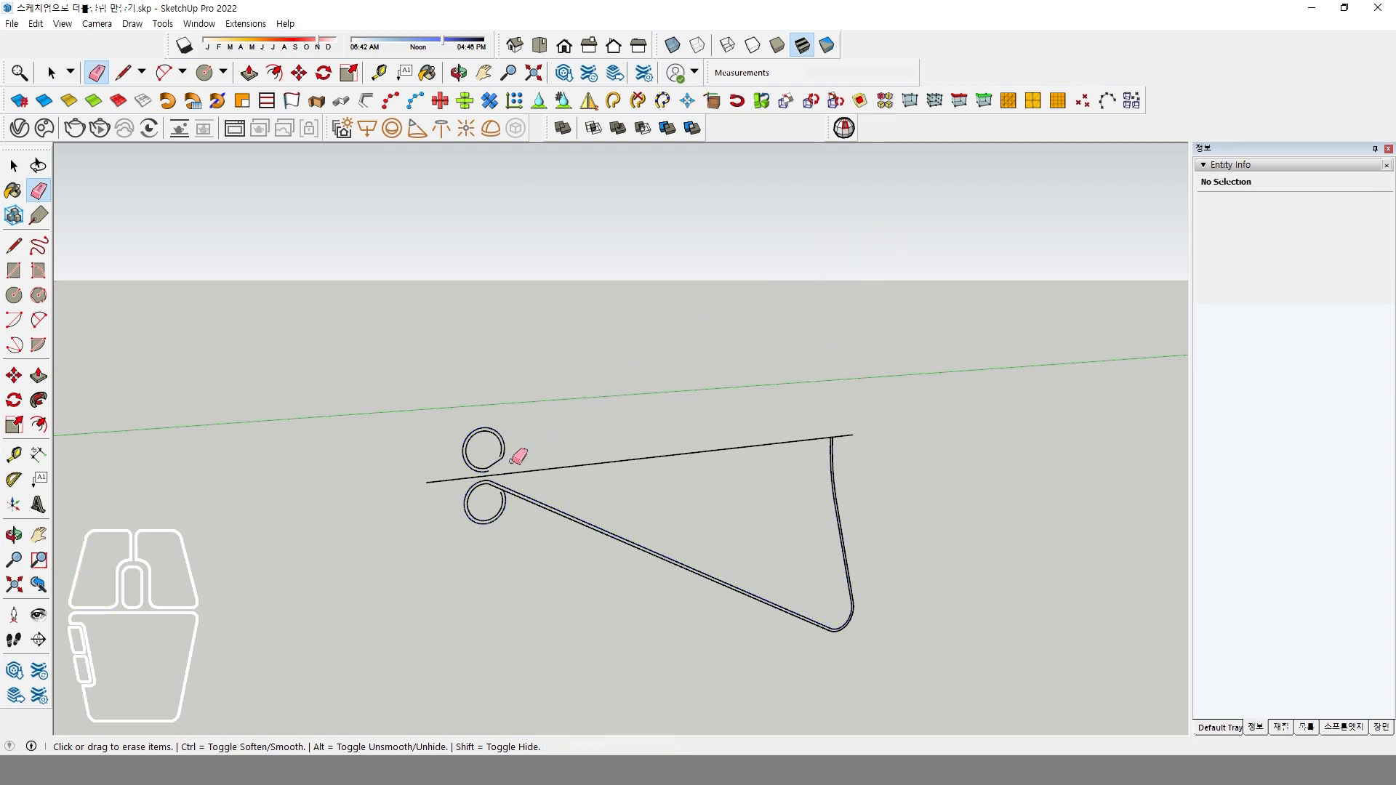
mouse_move(512, 462)
mouse_down()
mouse_move(490, 438)
mouse_move(505, 455)
mouse_up()
scroll(518, 471, up, 2)
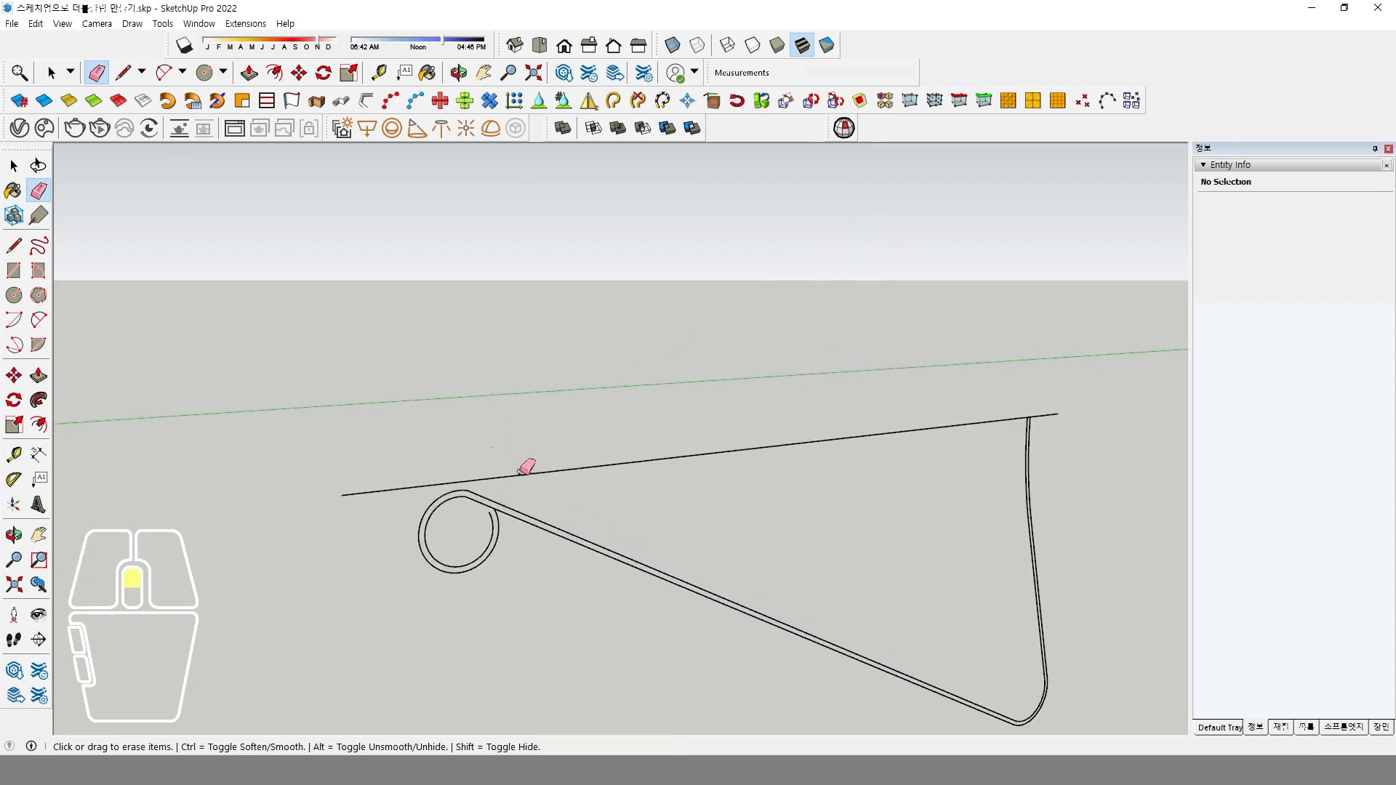
Delete the long centre line and its short overhang, keeping the small edge that caps the remaining half profile.
key(space)
click(707, 454)
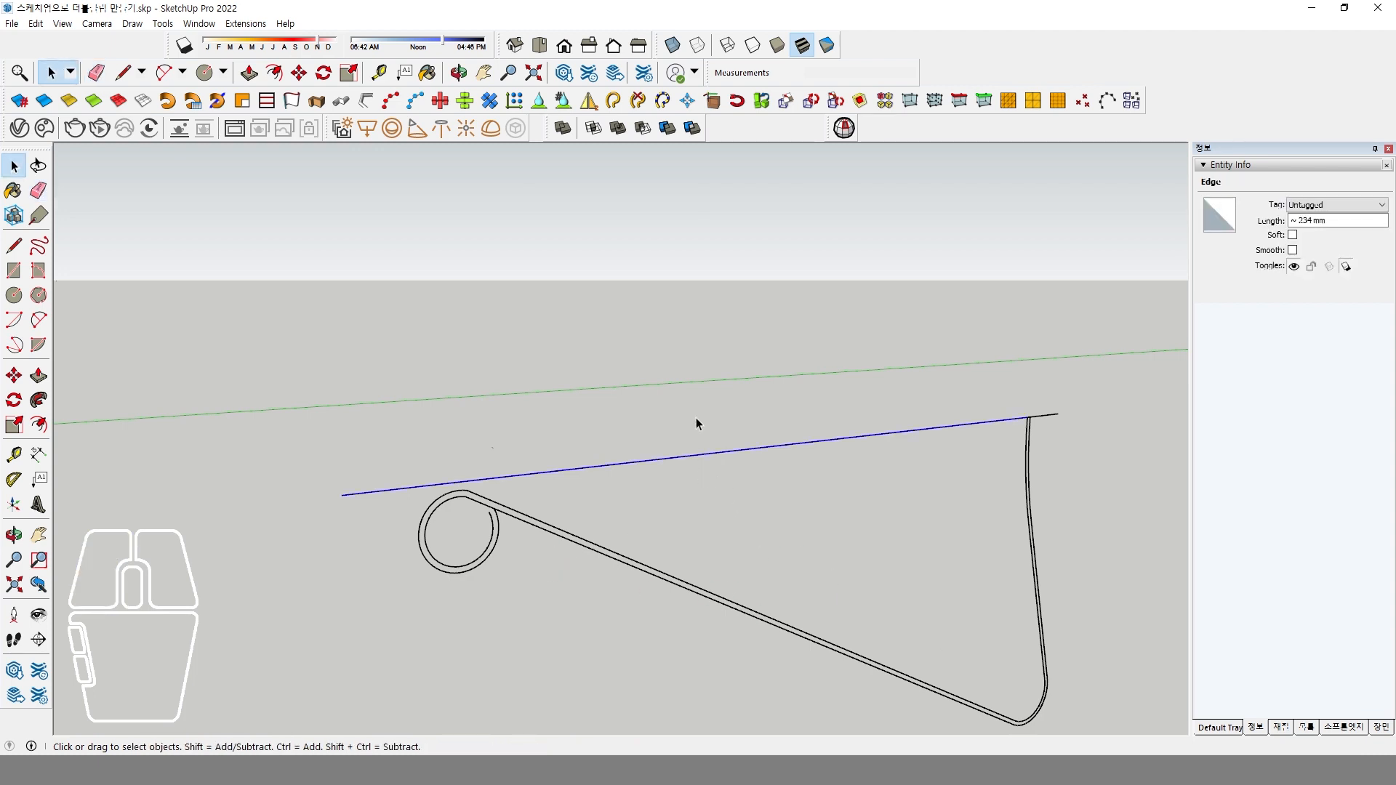
key(Delete)
click(1050, 432)
drag(1054, 426, 1045, 404)
scroll(1031, 422, up, 3)
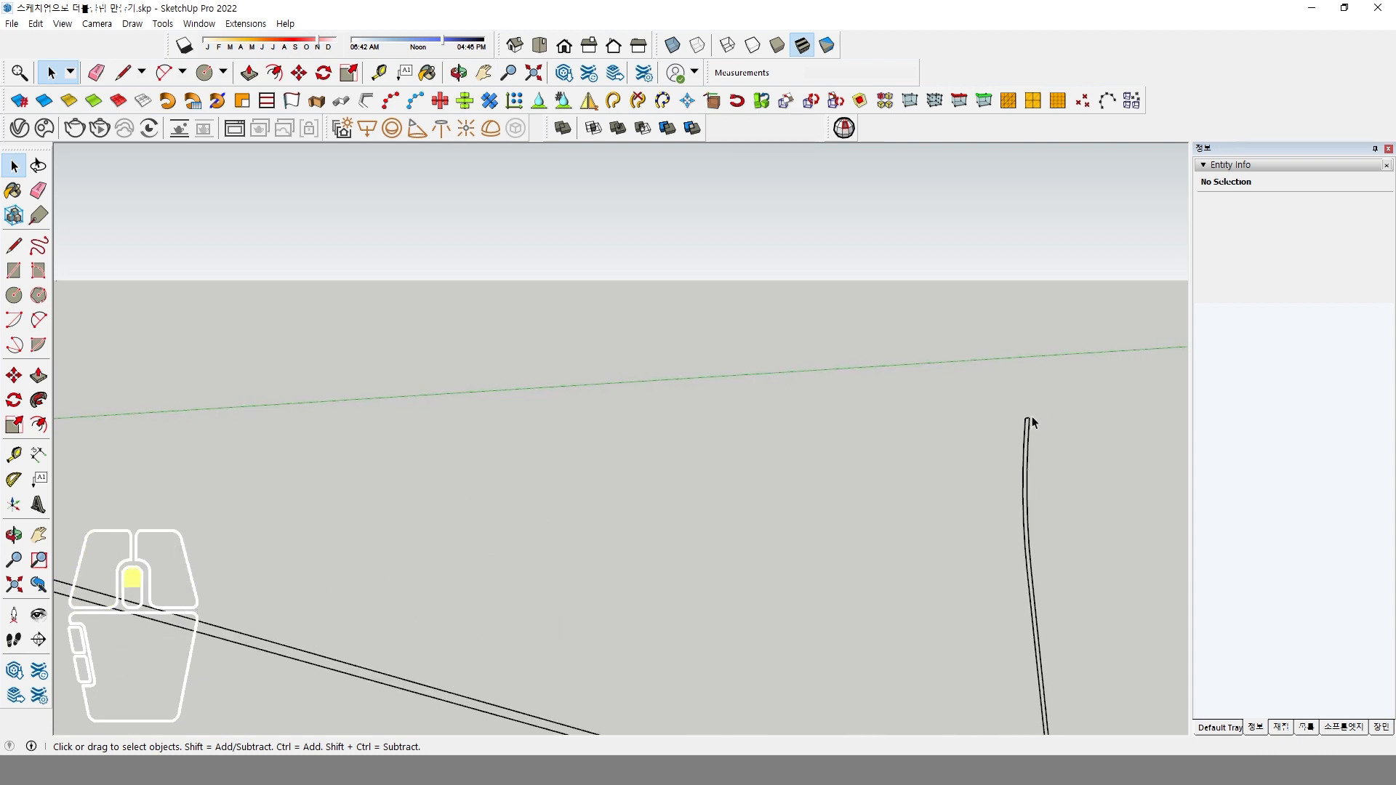
Close the loop's open end with a short line from the inner arc's endpoint to the outer arc.
scroll(1031, 421, down, 4)
scroll(546, 518, up, 5)
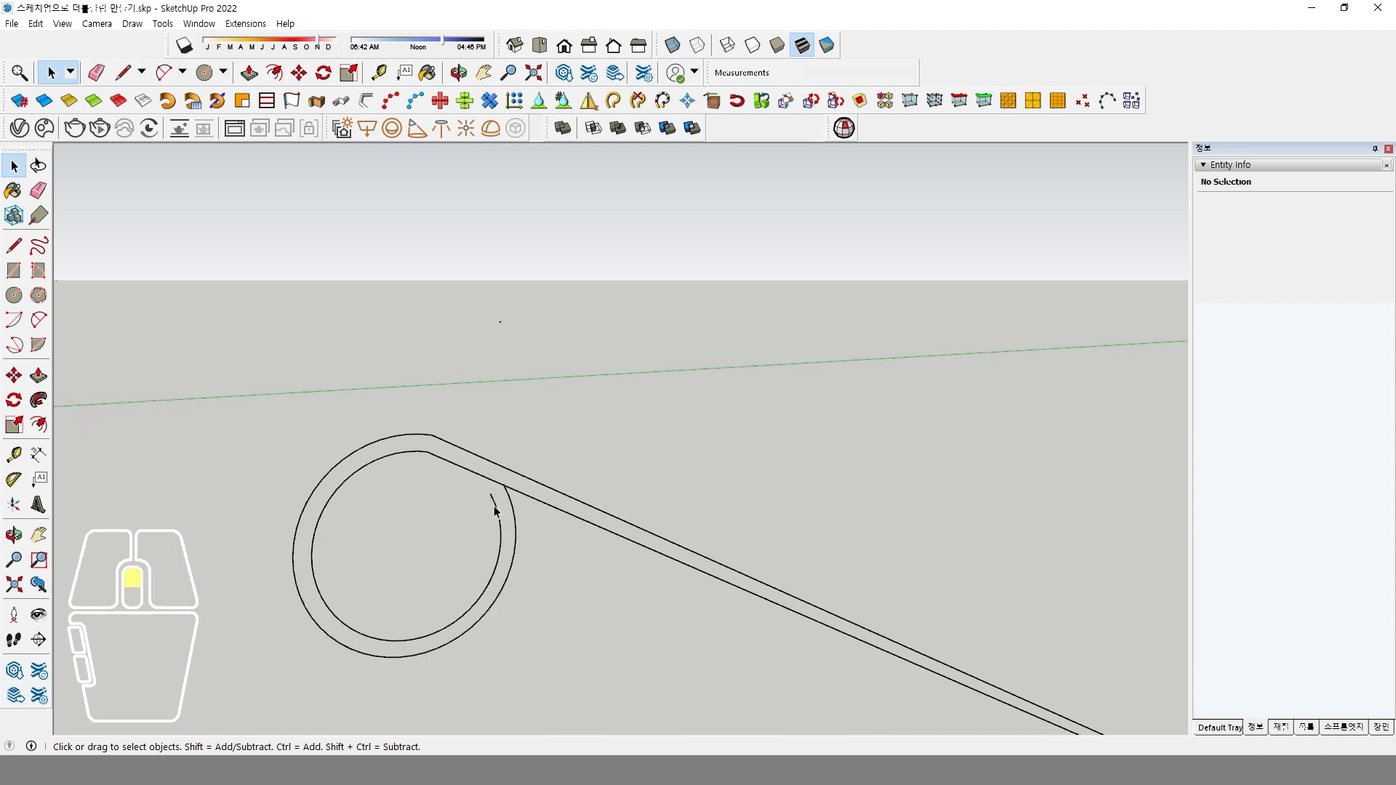
scroll(501, 499, up, 4)
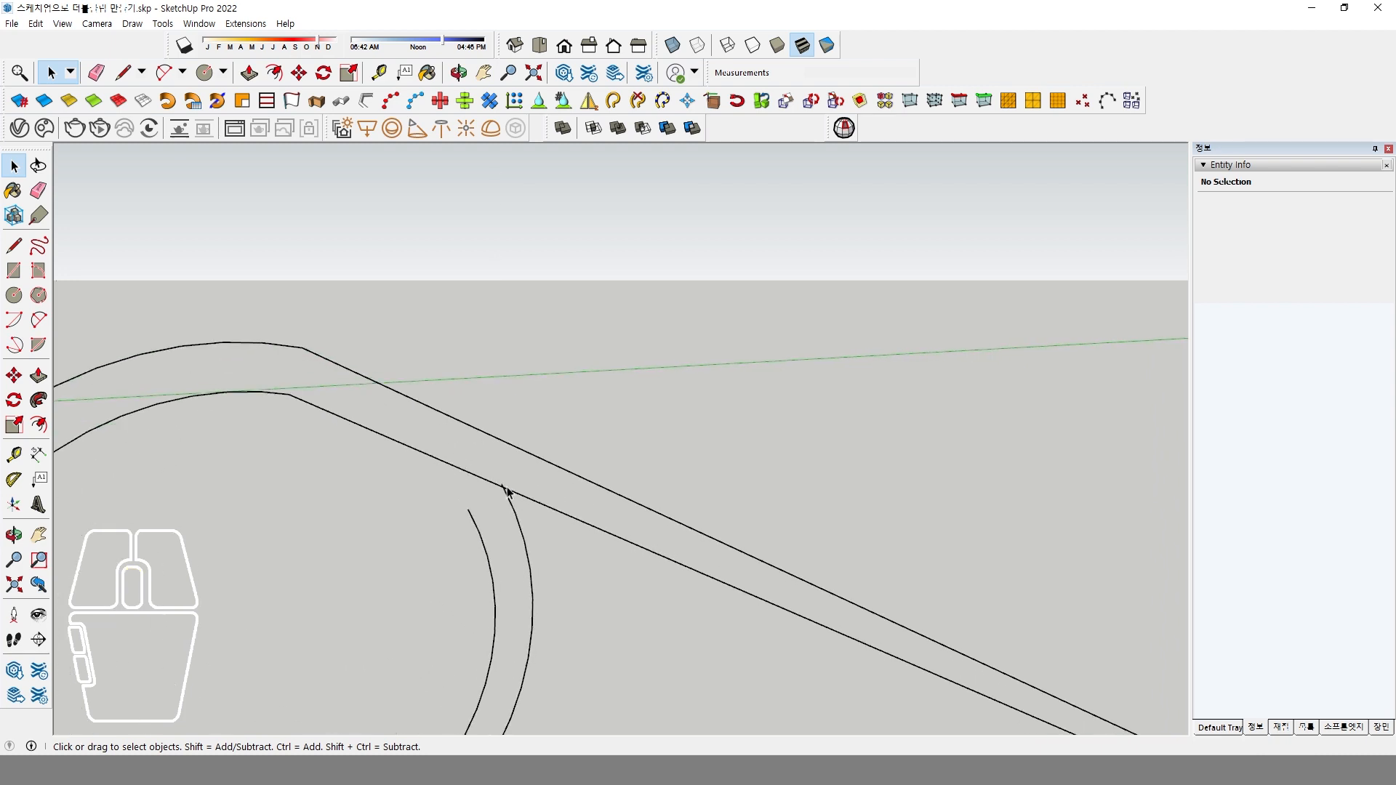
click(14, 246)
click(468, 509)
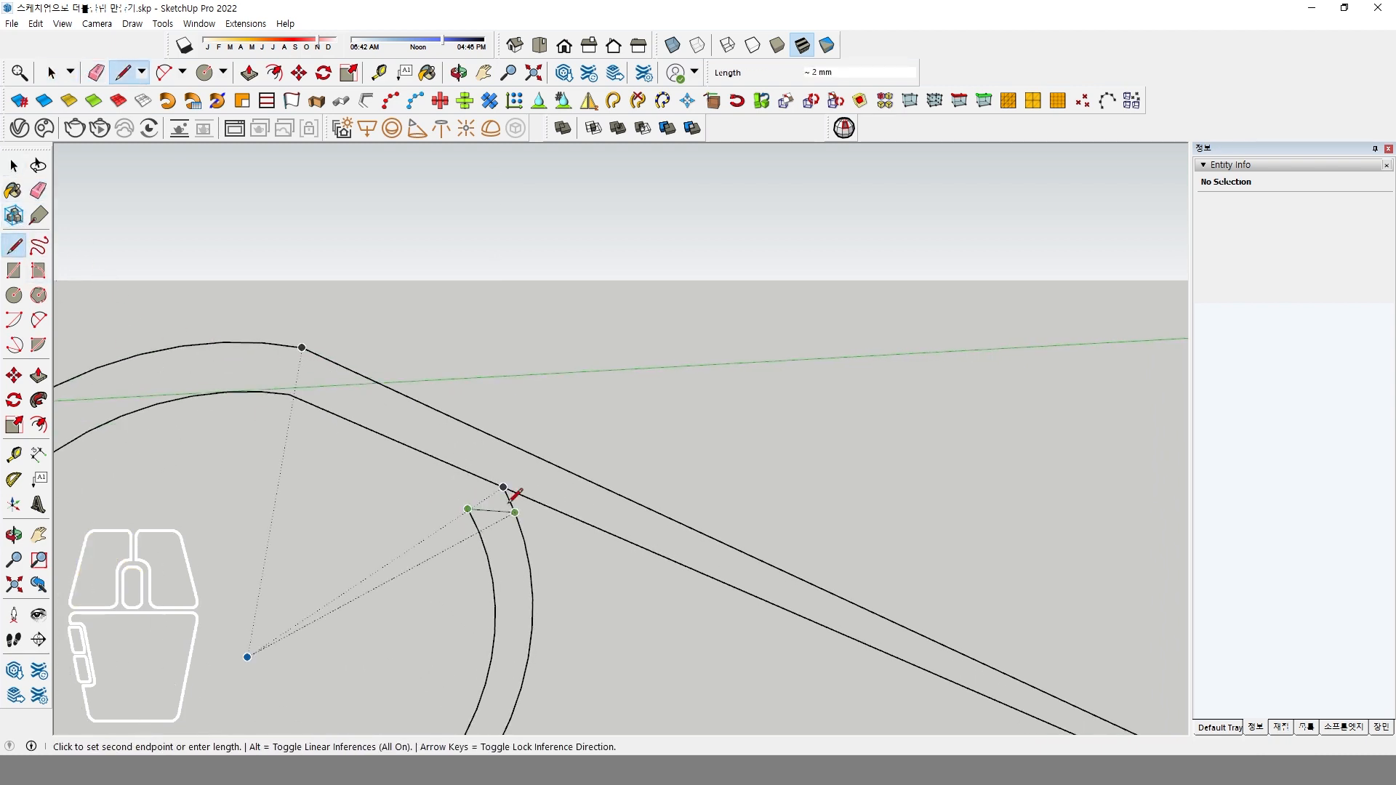
click(512, 503)
scroll(512, 493, down, 6)
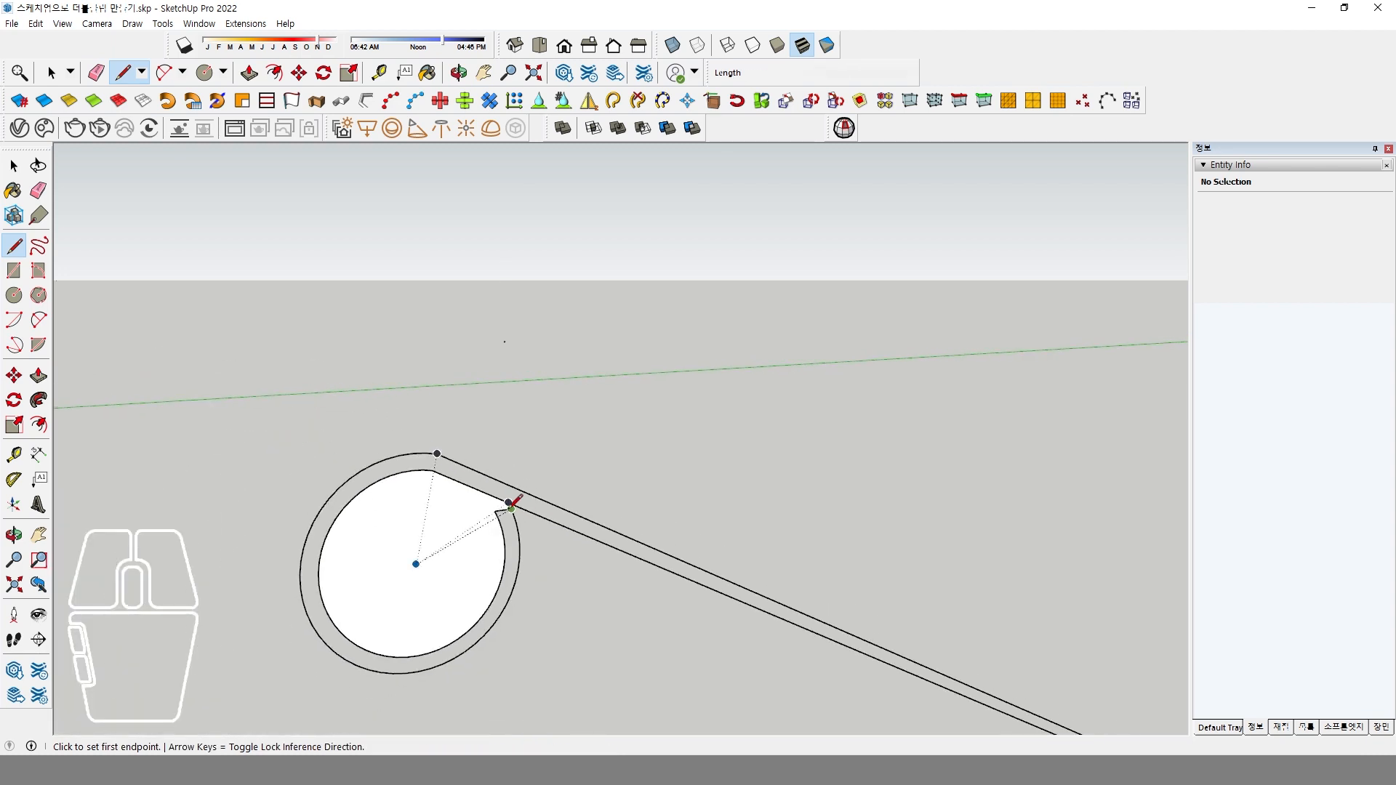
Delete the leftover outer arc segments between the loop's closed end and the straight arm.
scroll(511, 501, up, 5)
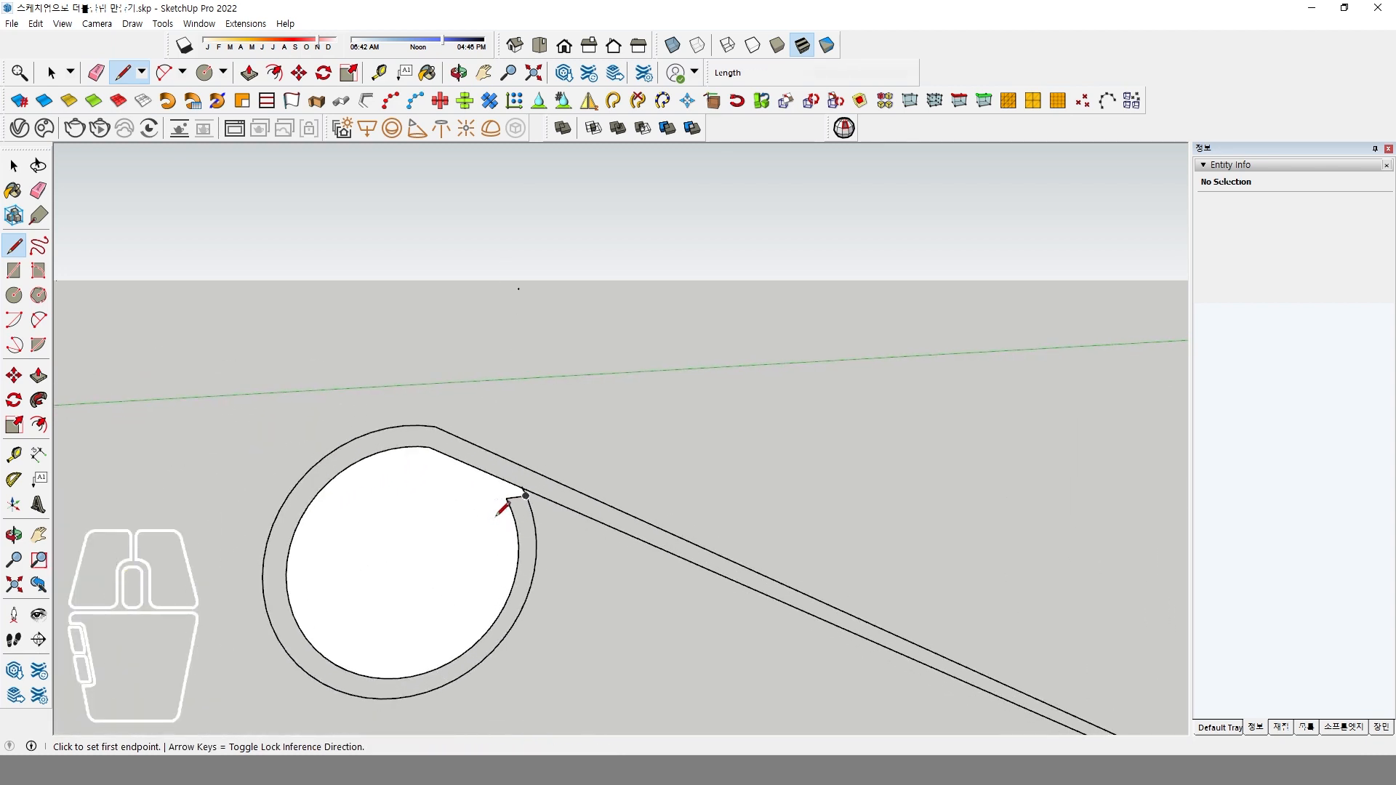
scroll(523, 486, up, 5)
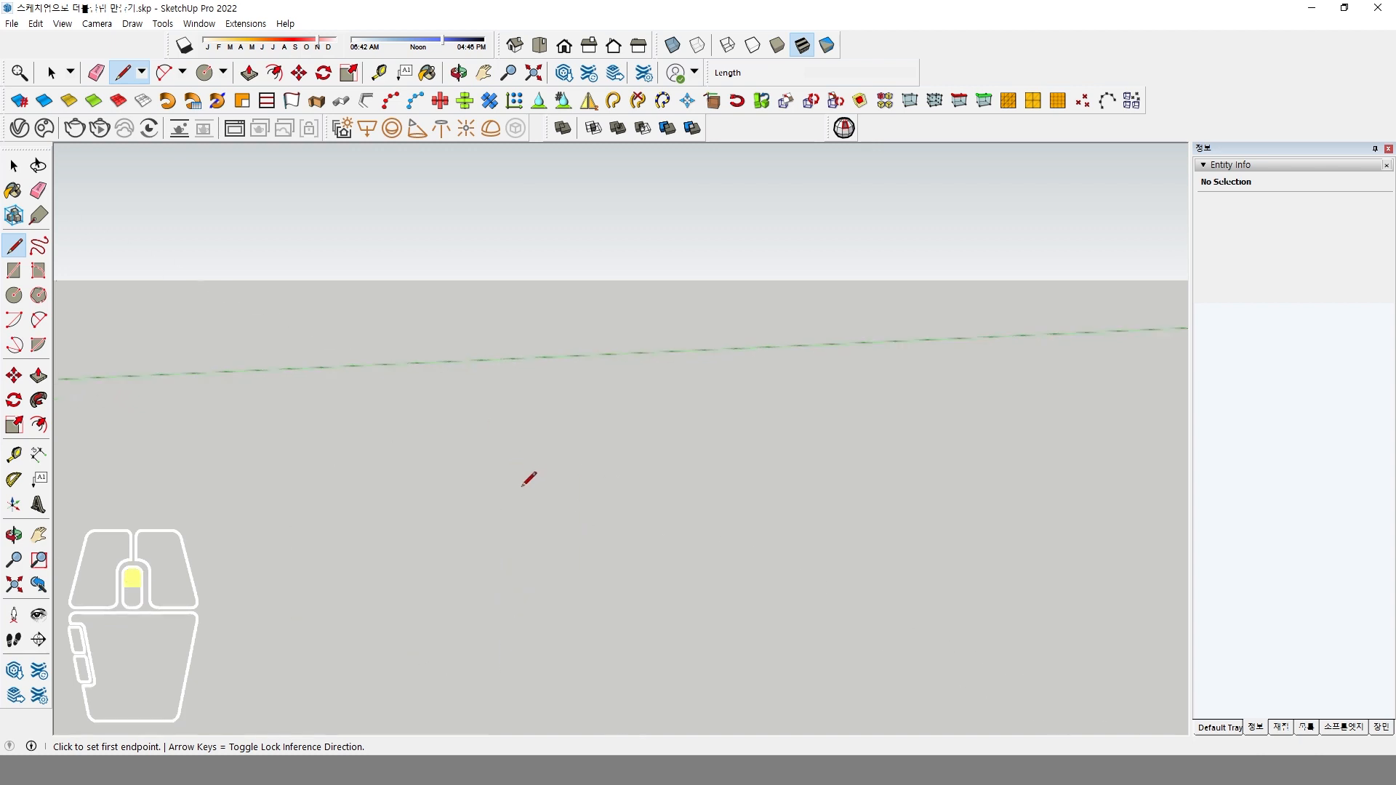
scroll(522, 499, down, 5)
key(space)
scroll(517, 573, up, 6)
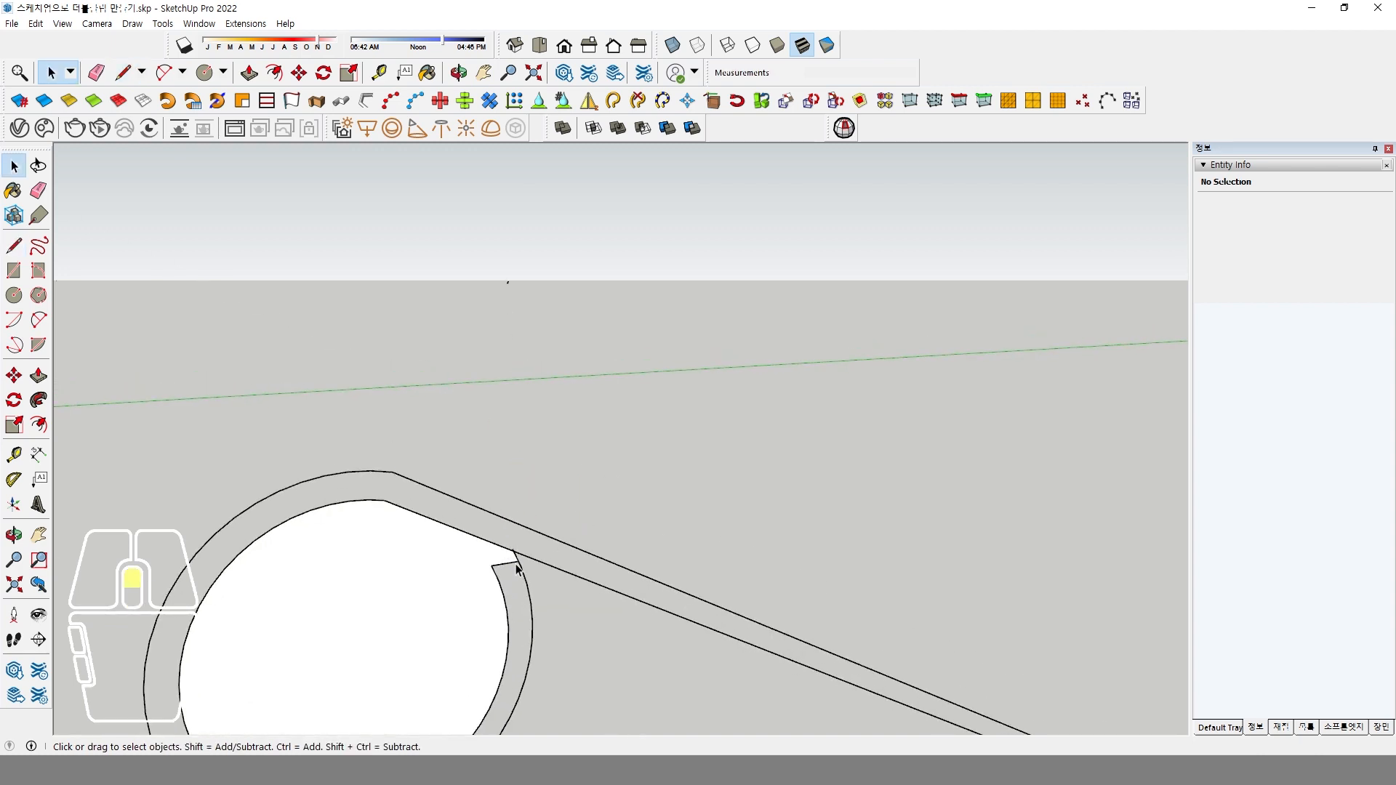
scroll(519, 560, down, 3)
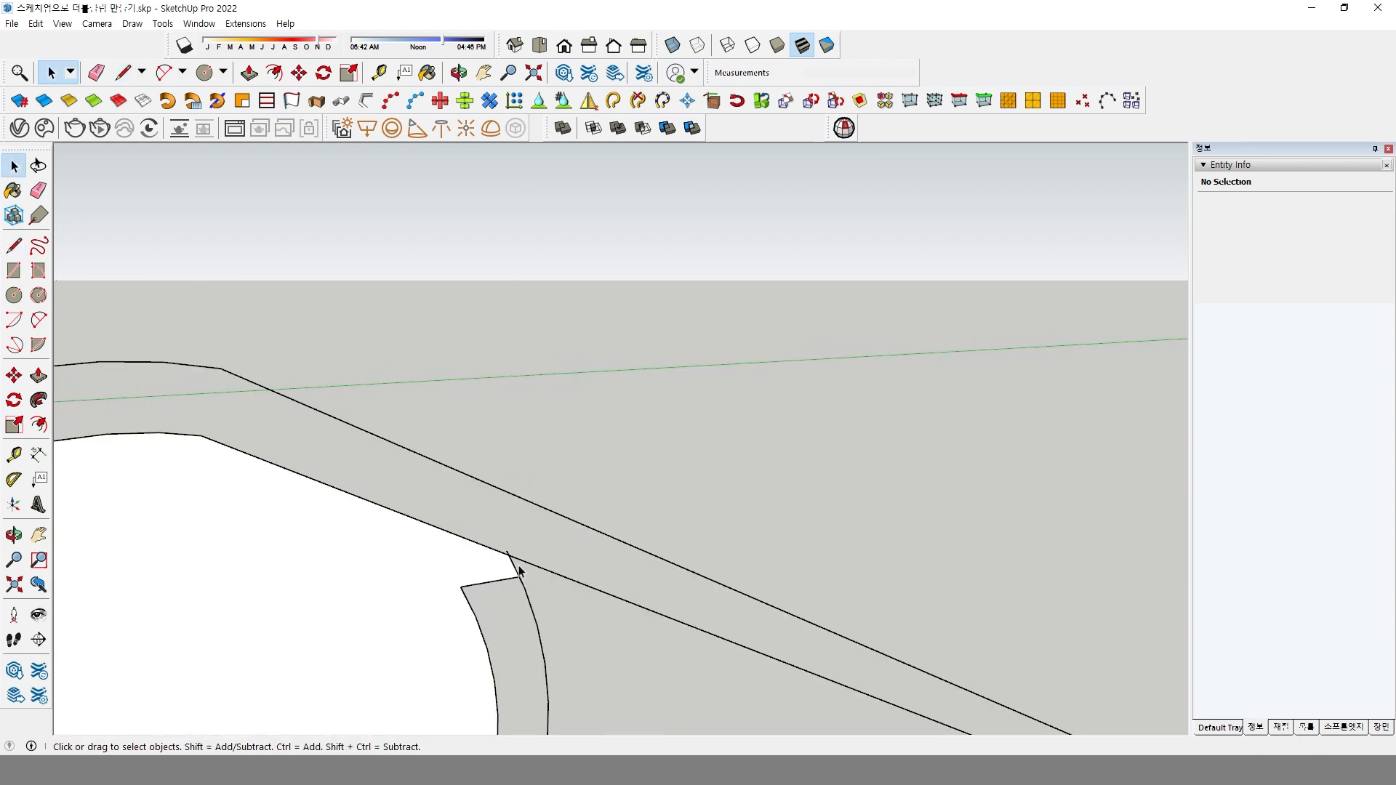
key(Delete)
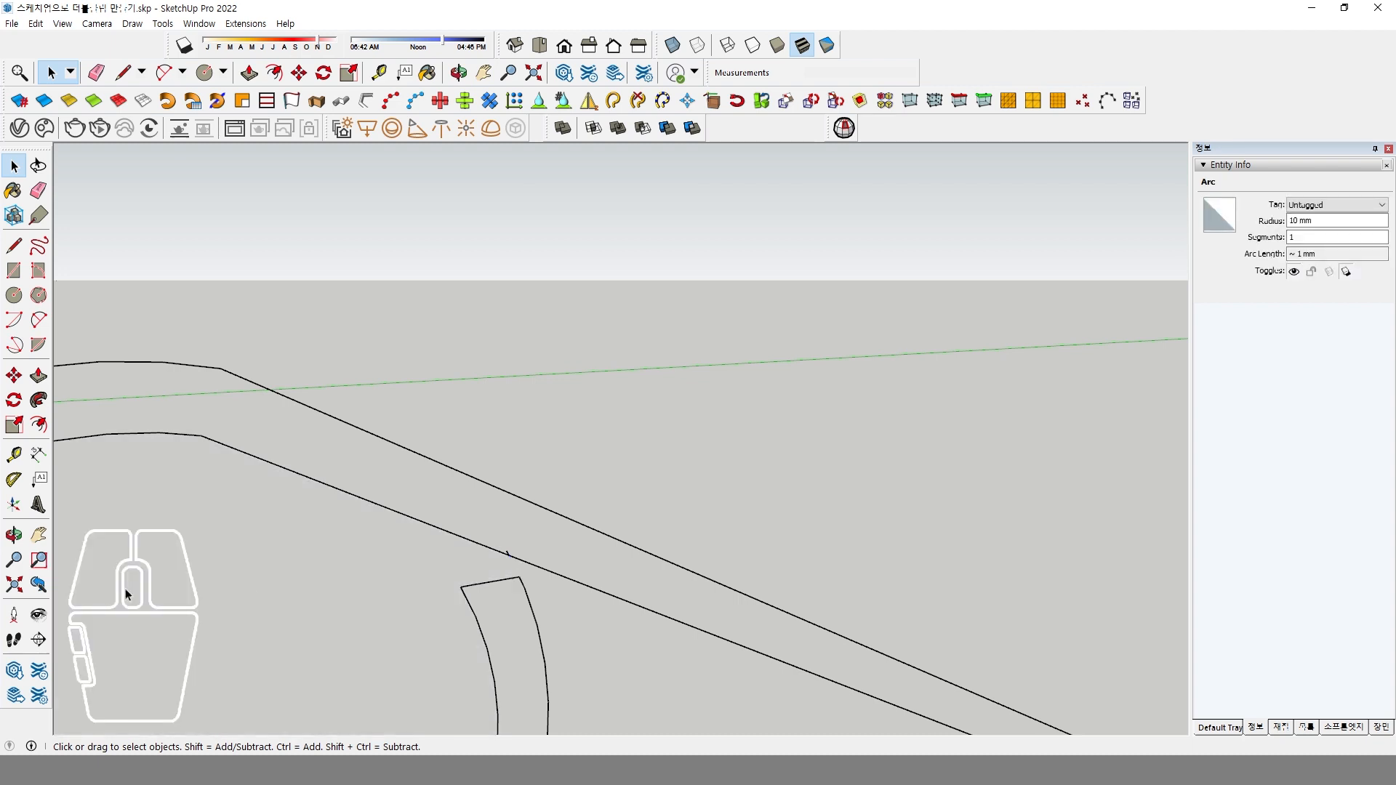
click(498, 542)
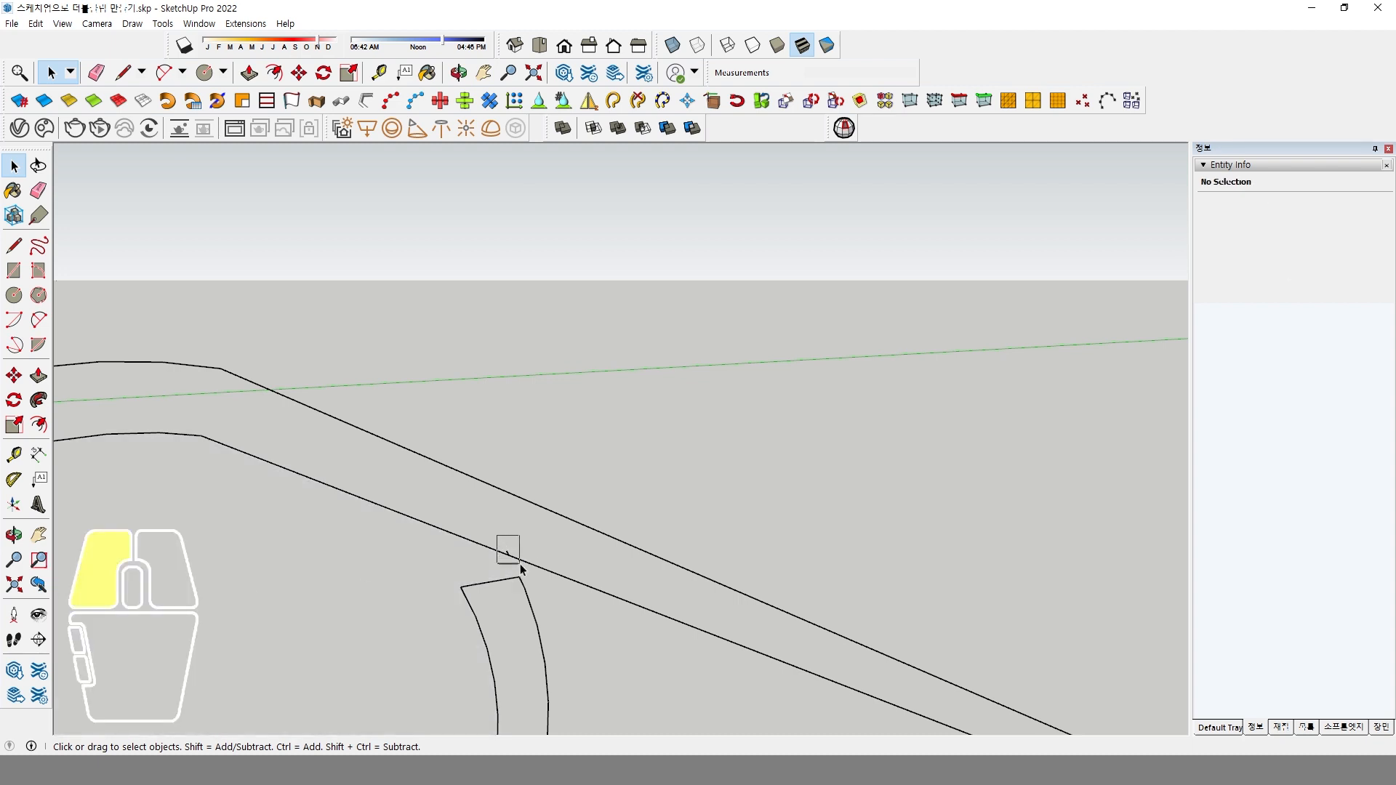
drag(521, 570, 520, 570)
scroll(511, 562, down, 8)
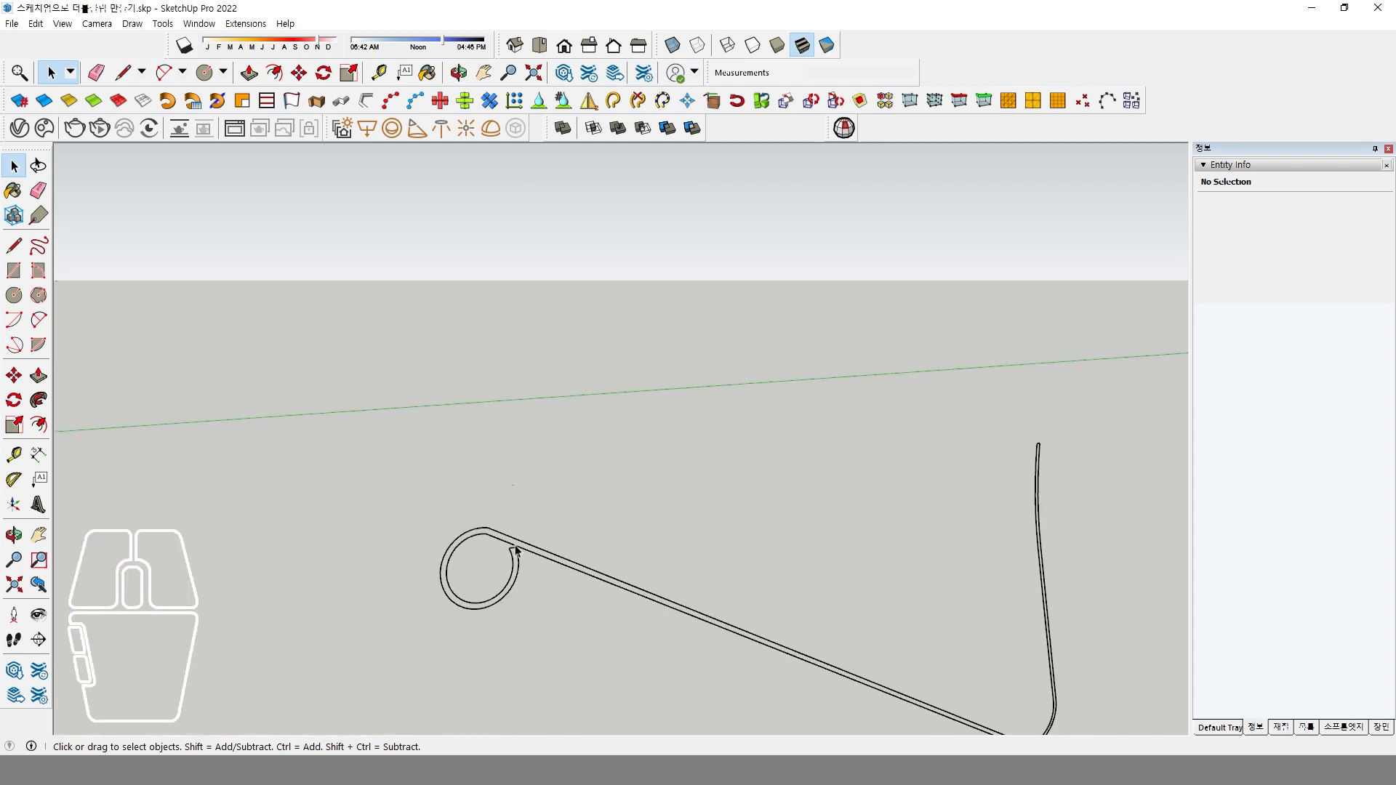
Draw a line about 2 mm long across the strip where the loop meets the straight arm to fill the profile with faces.
scroll(917, 502, up, 3)
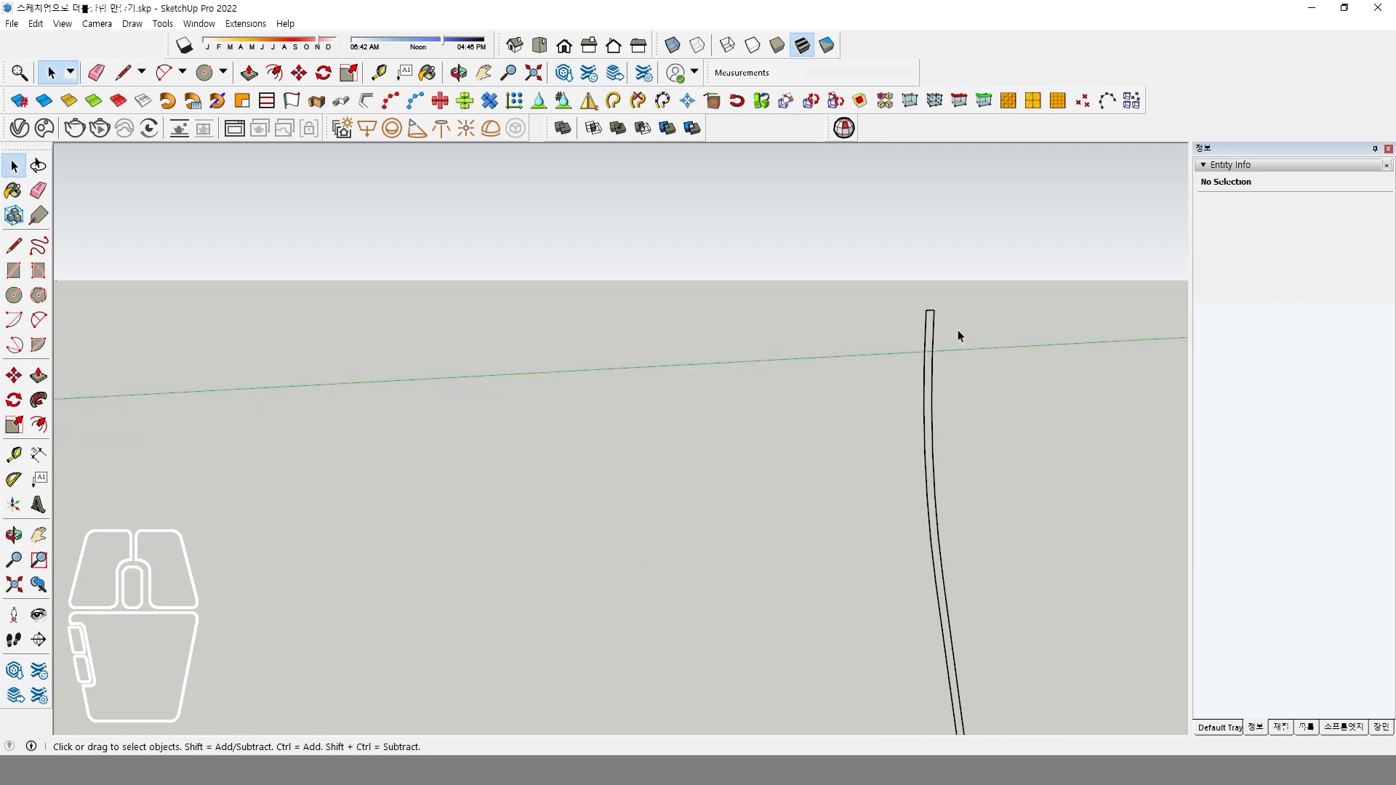
scroll(918, 362, down, 4)
shift+middle_drag(378, 511, 637, 559)
scroll(276, 437, up, 5)
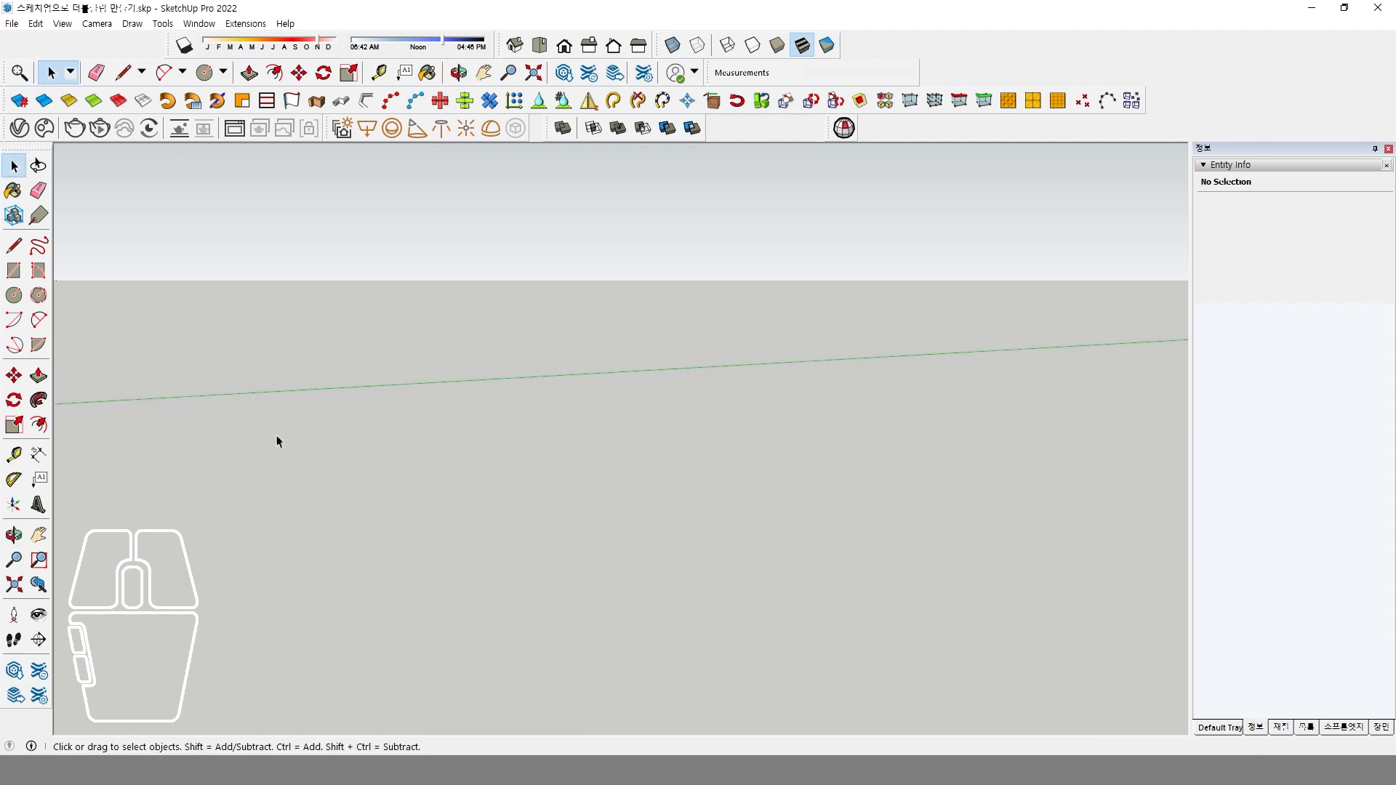
scroll(277, 440, down, 3)
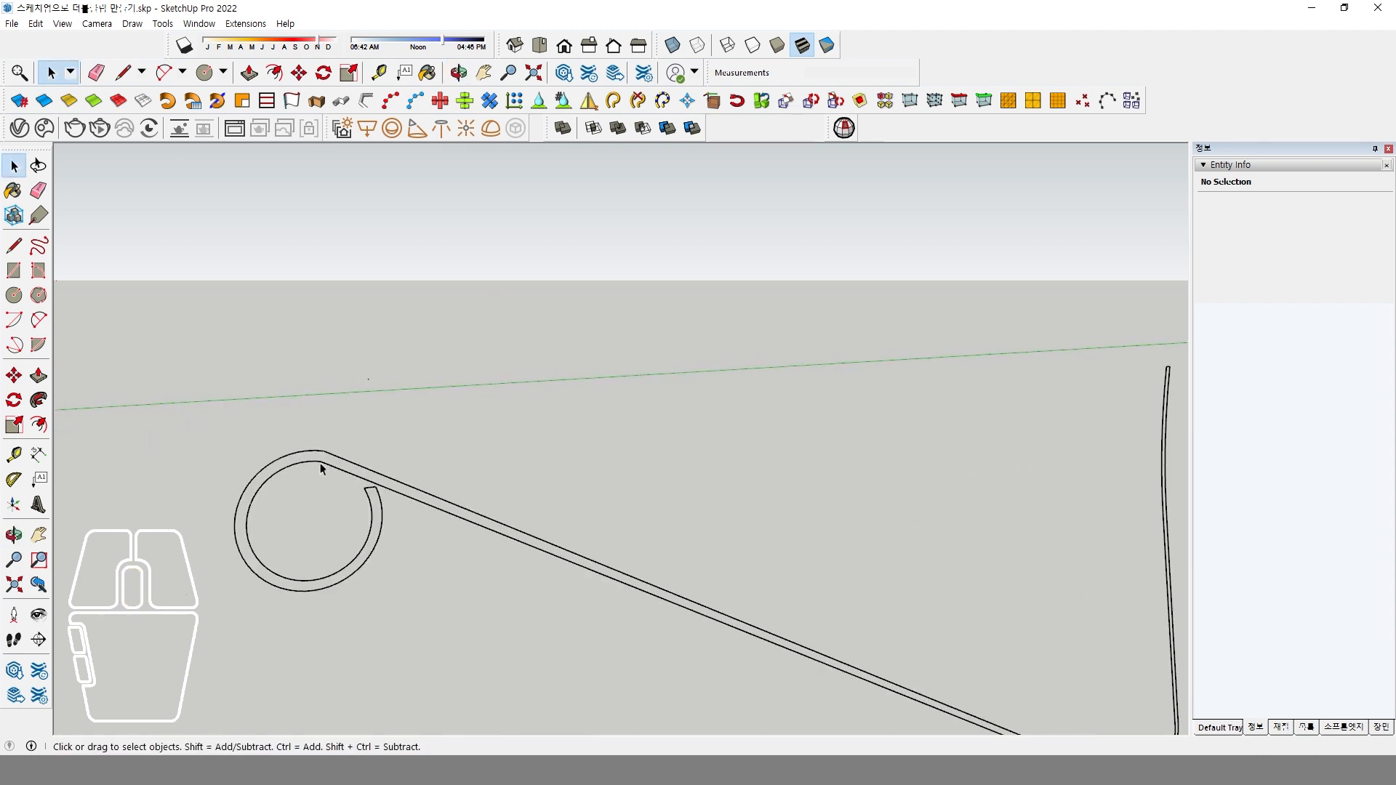
click(13, 248)
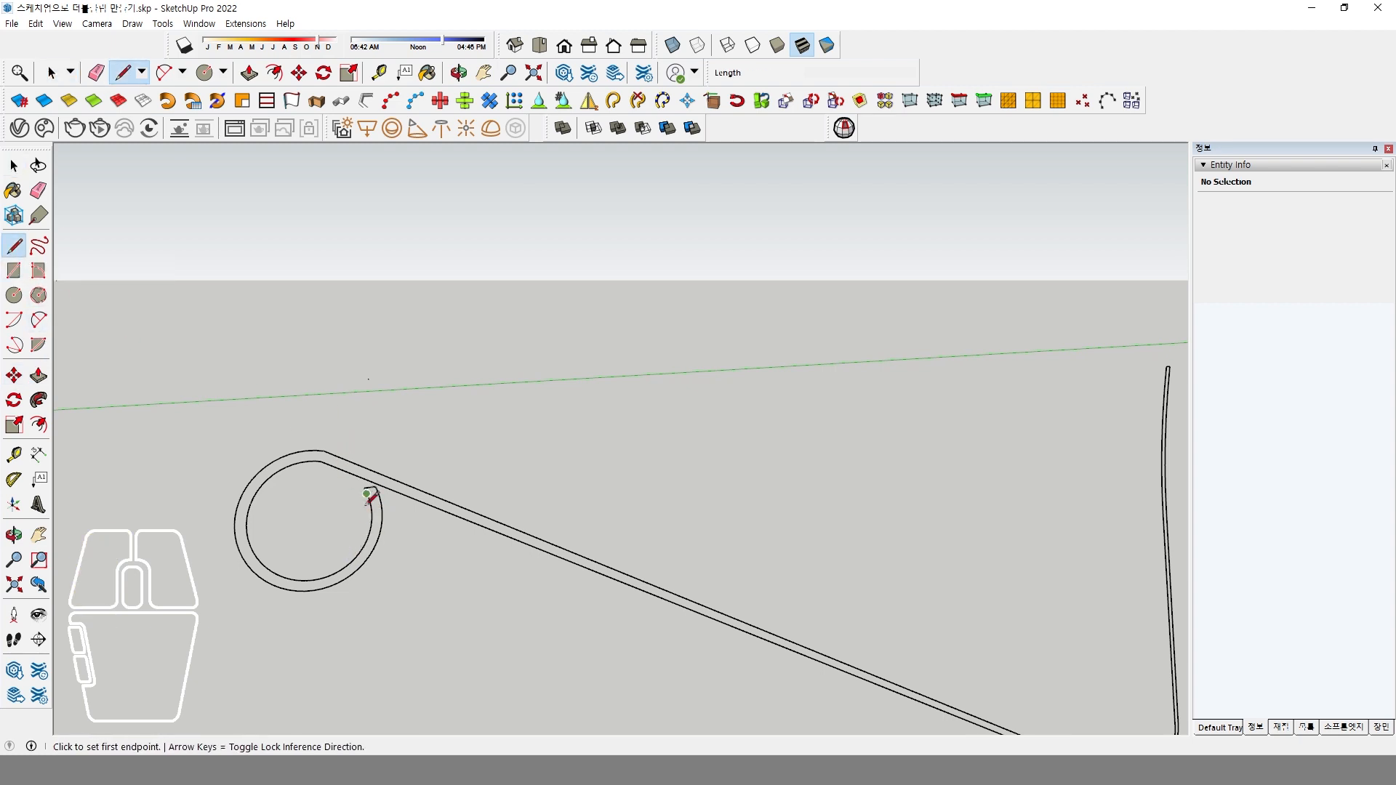
scroll(371, 512, up, 1)
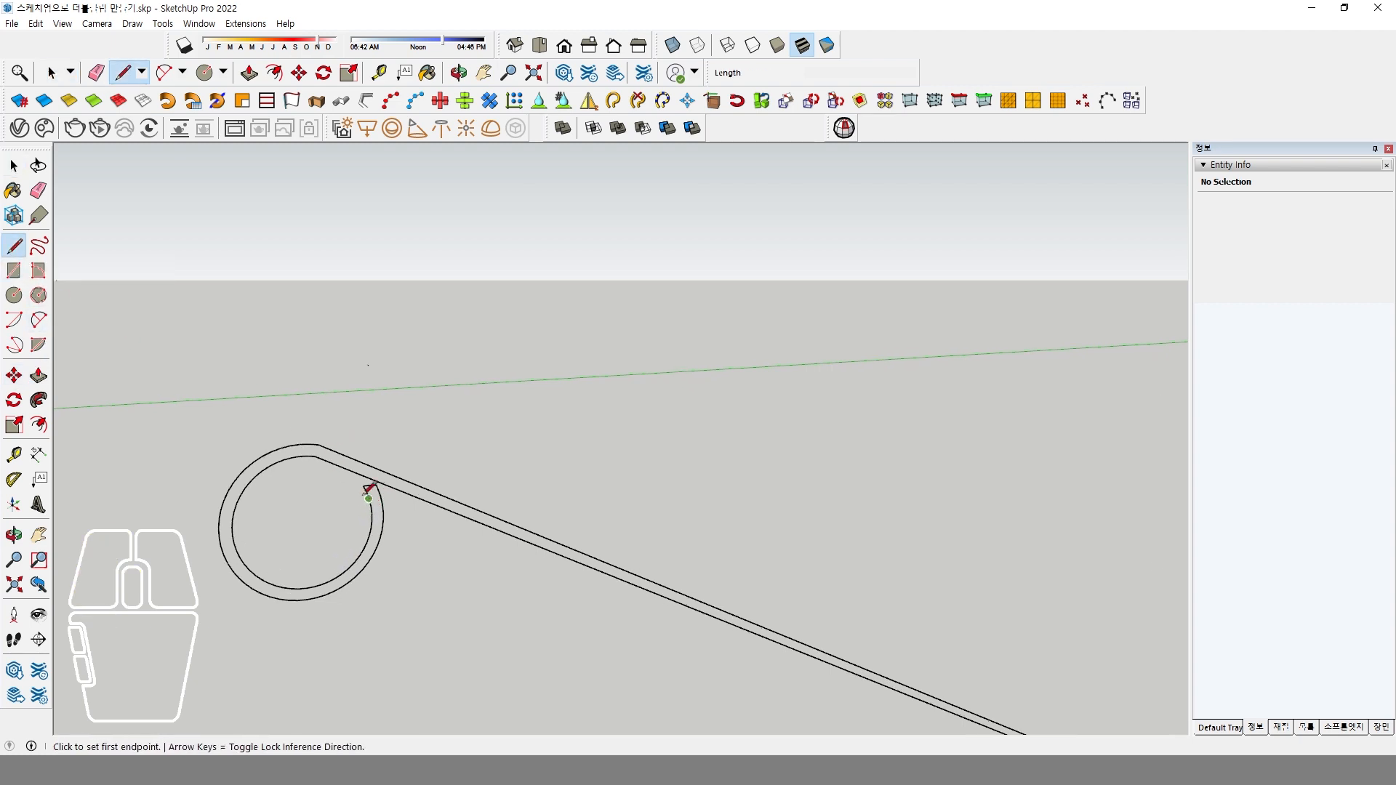
click(314, 456)
click(318, 444)
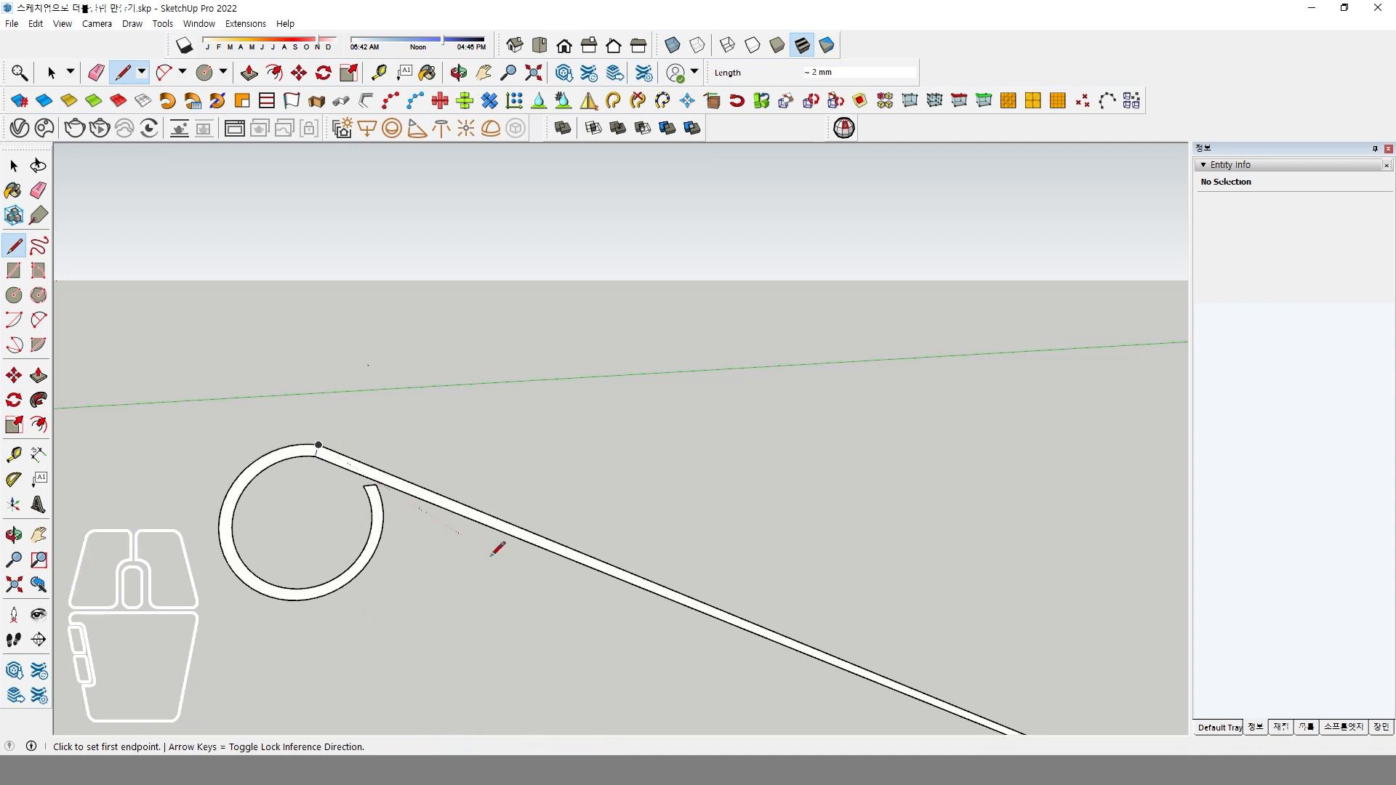
scroll(314, 473, up, 3)
scroll(316, 470, down, 3)
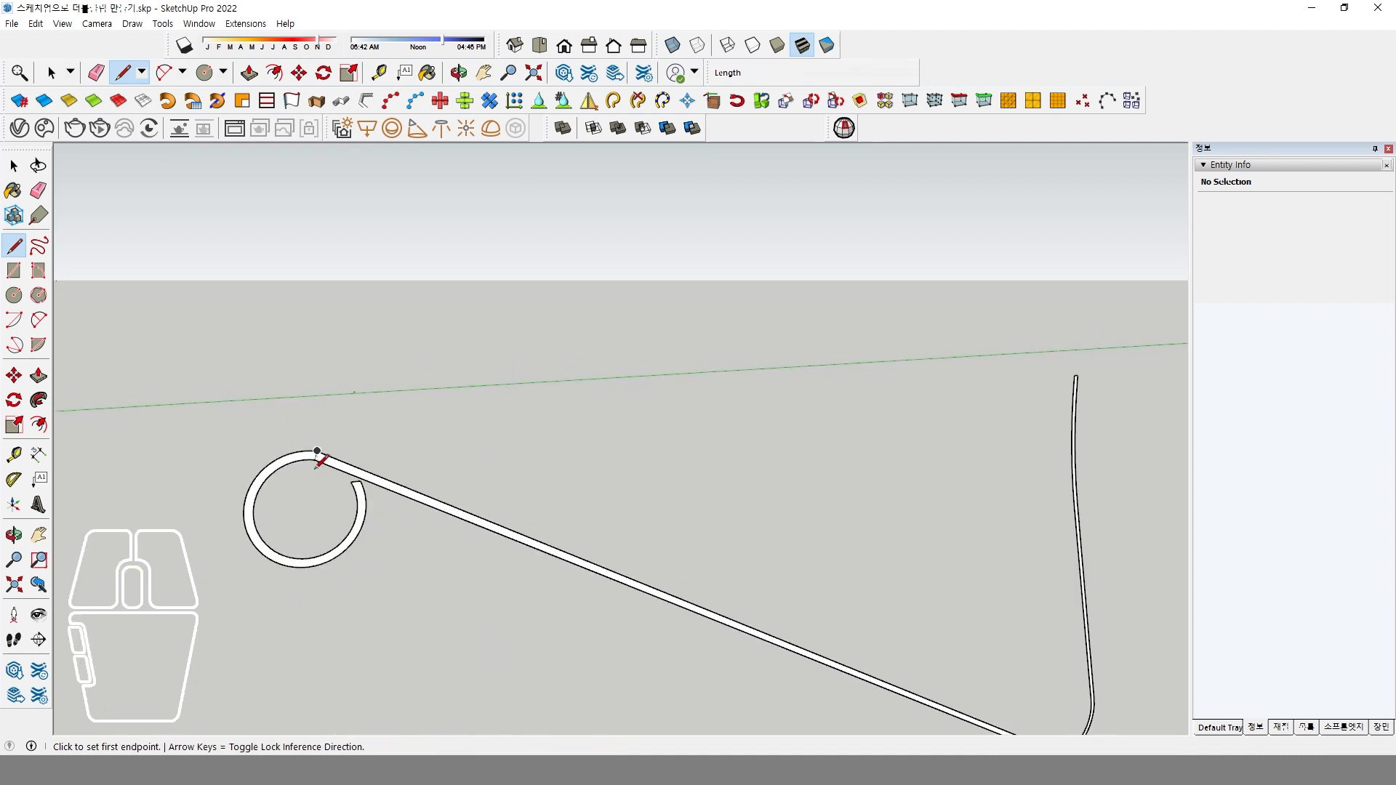
Erase the dividing line between the loop and the straight arm to merge the strip into one face.
scroll(317, 465, up, 3)
key(space)
key(e)
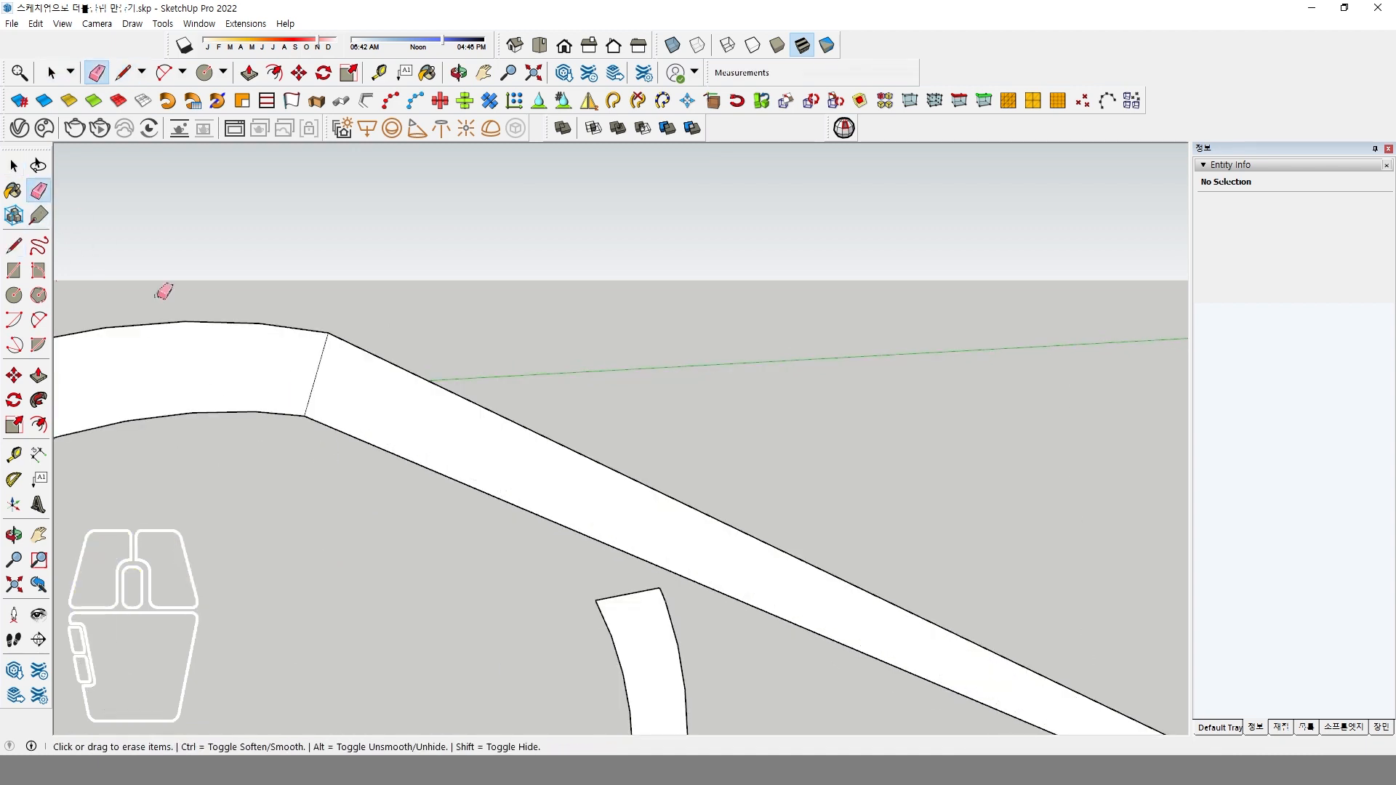
click(315, 380)
scroll(361, 389, down, 6)
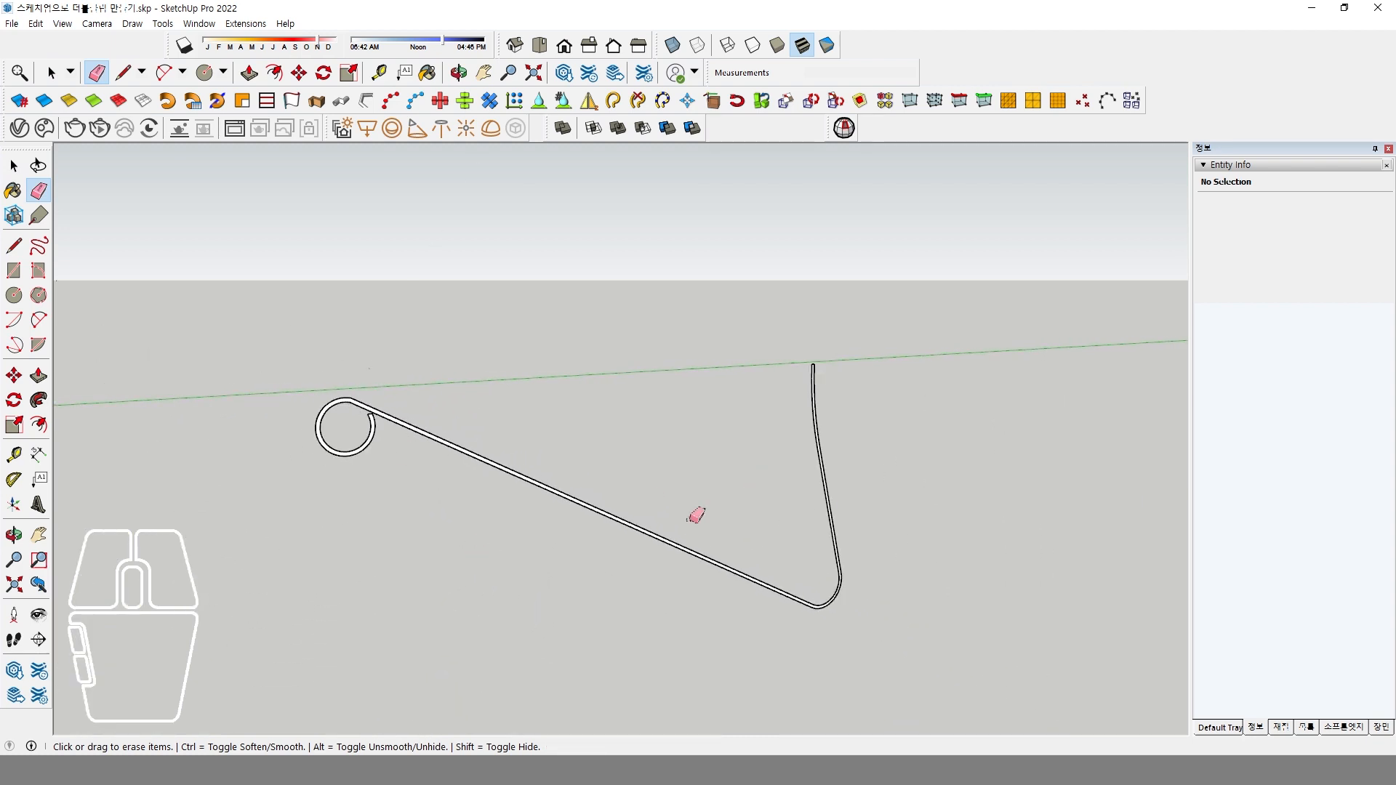
middle_drag(696, 516, 655, 483)
scroll(650, 486, down, 3)
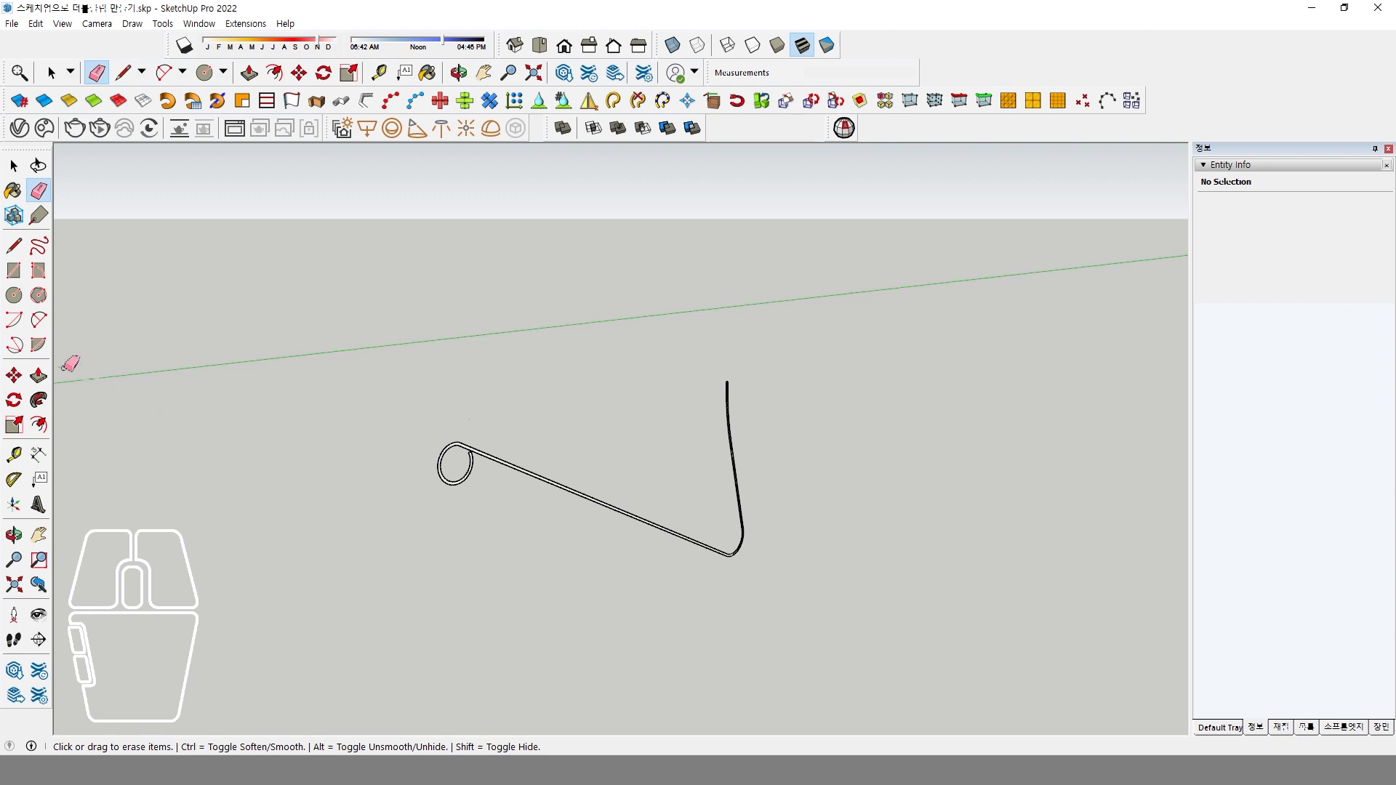
Extrude the closed half-profile face of the clip 200 mm with Push/Pull.
click(39, 375)
mouse_move(410, 560)
middle_down()
mouse_move(522, 627)
mouse_move(586, 574)
mouse_move(586, 538)
middle_up()
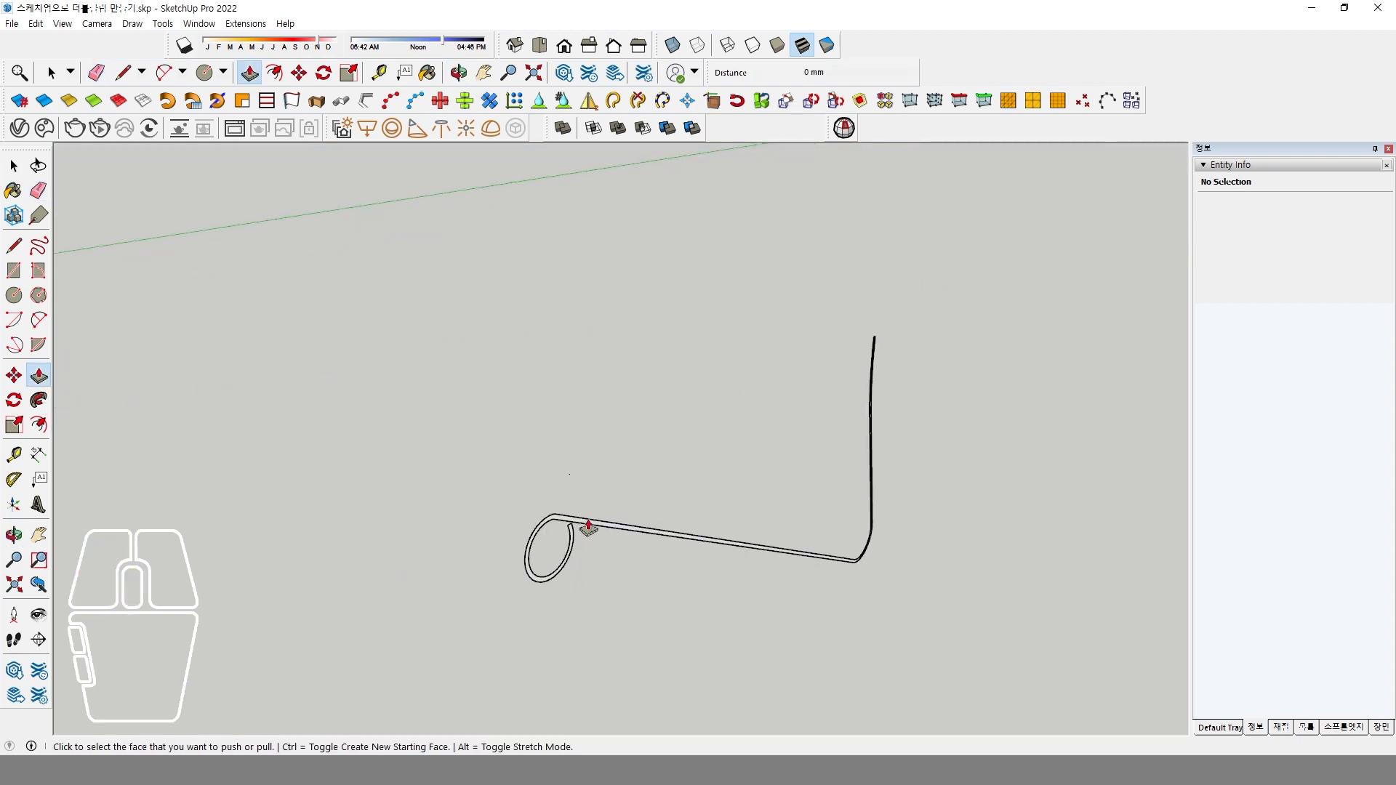
click(589, 531)
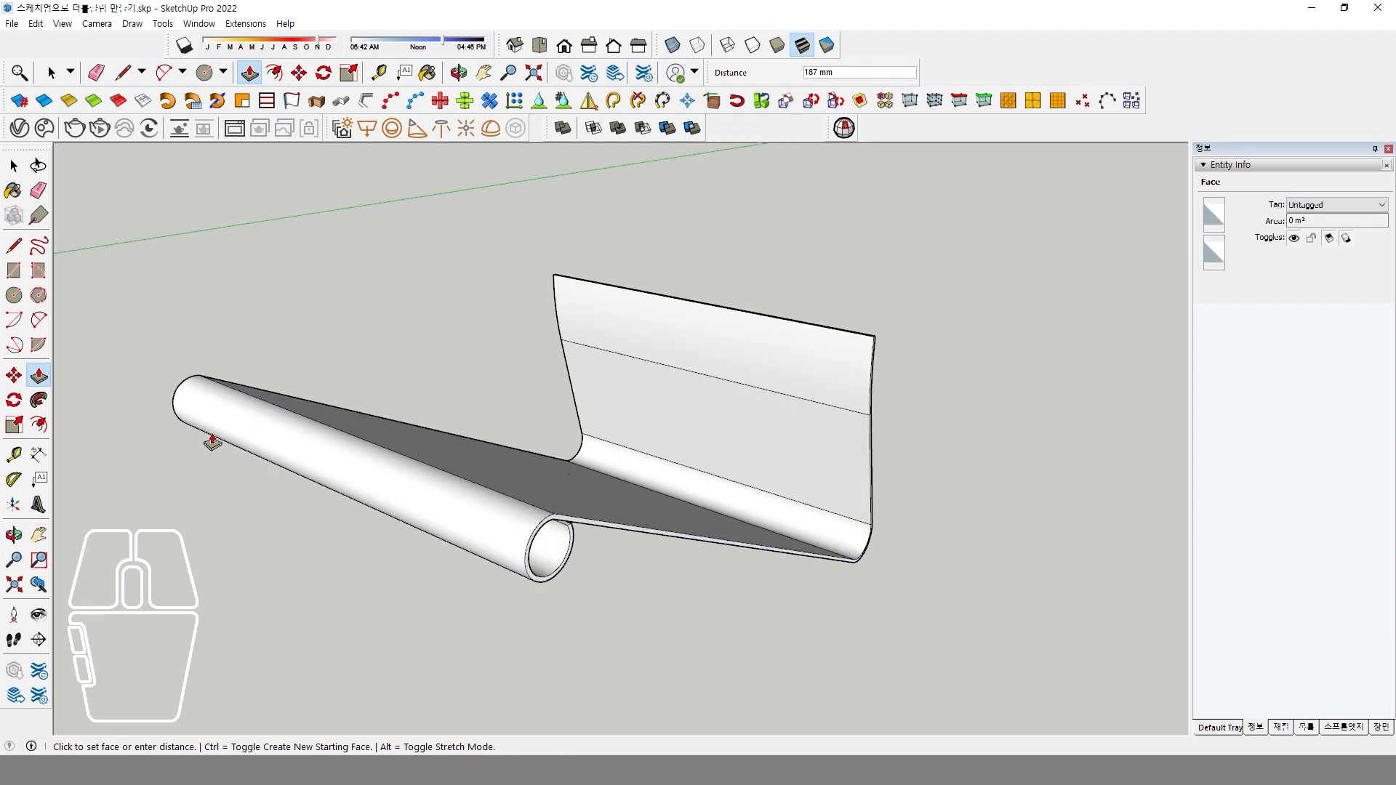
click(212, 443)
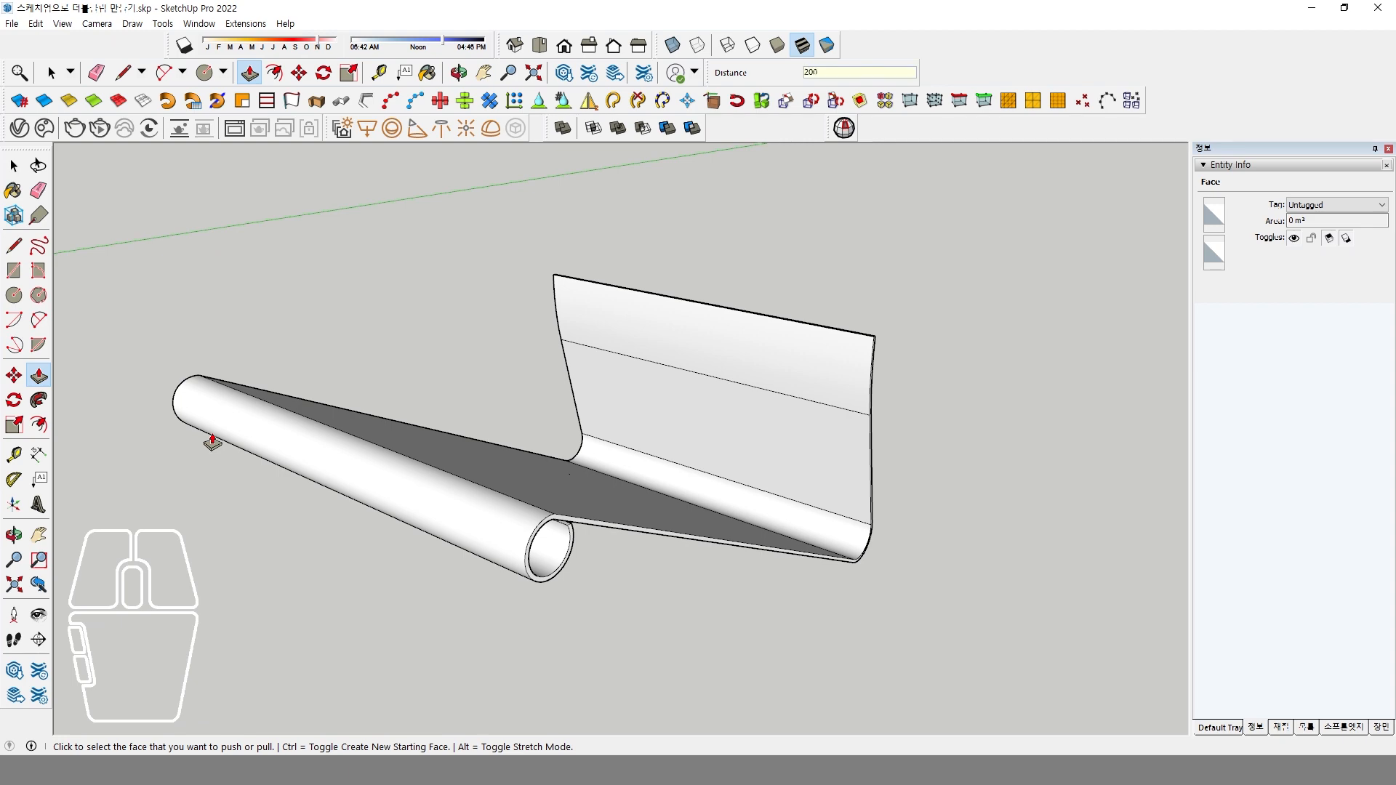
key(Return)
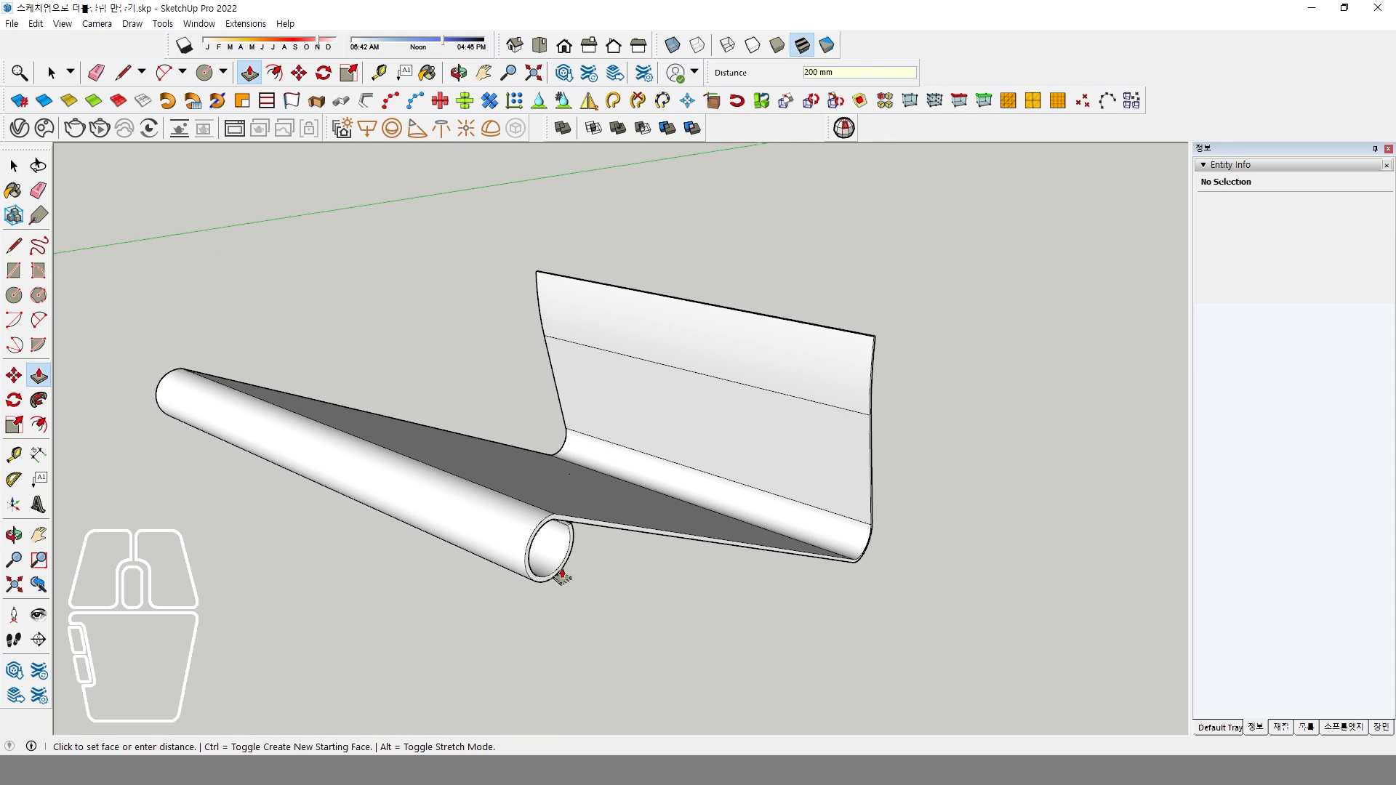
Select all of the extruded clip half's connected geometry and make it a group.
key(space)
triple_click(520, 496)
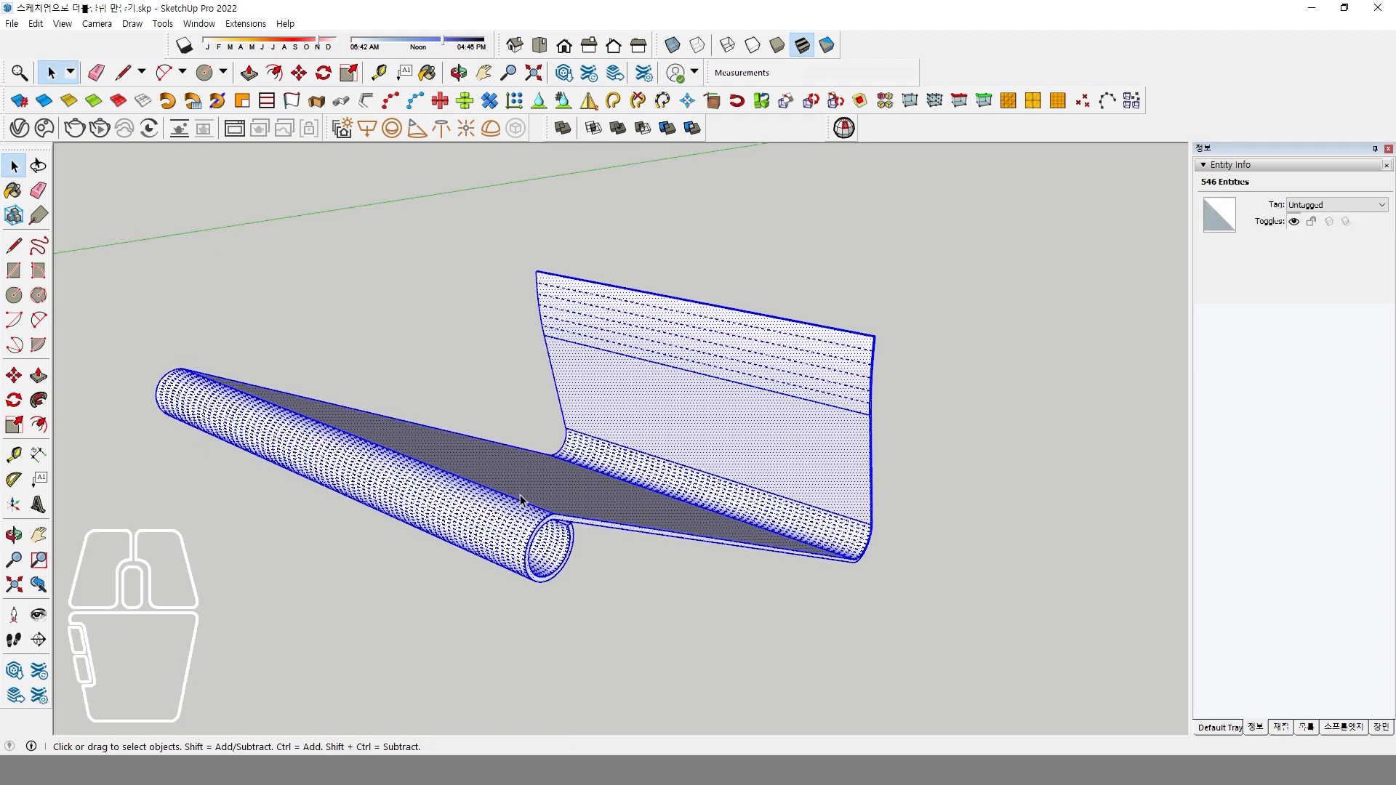
right_click(521, 498)
click(609, 146)
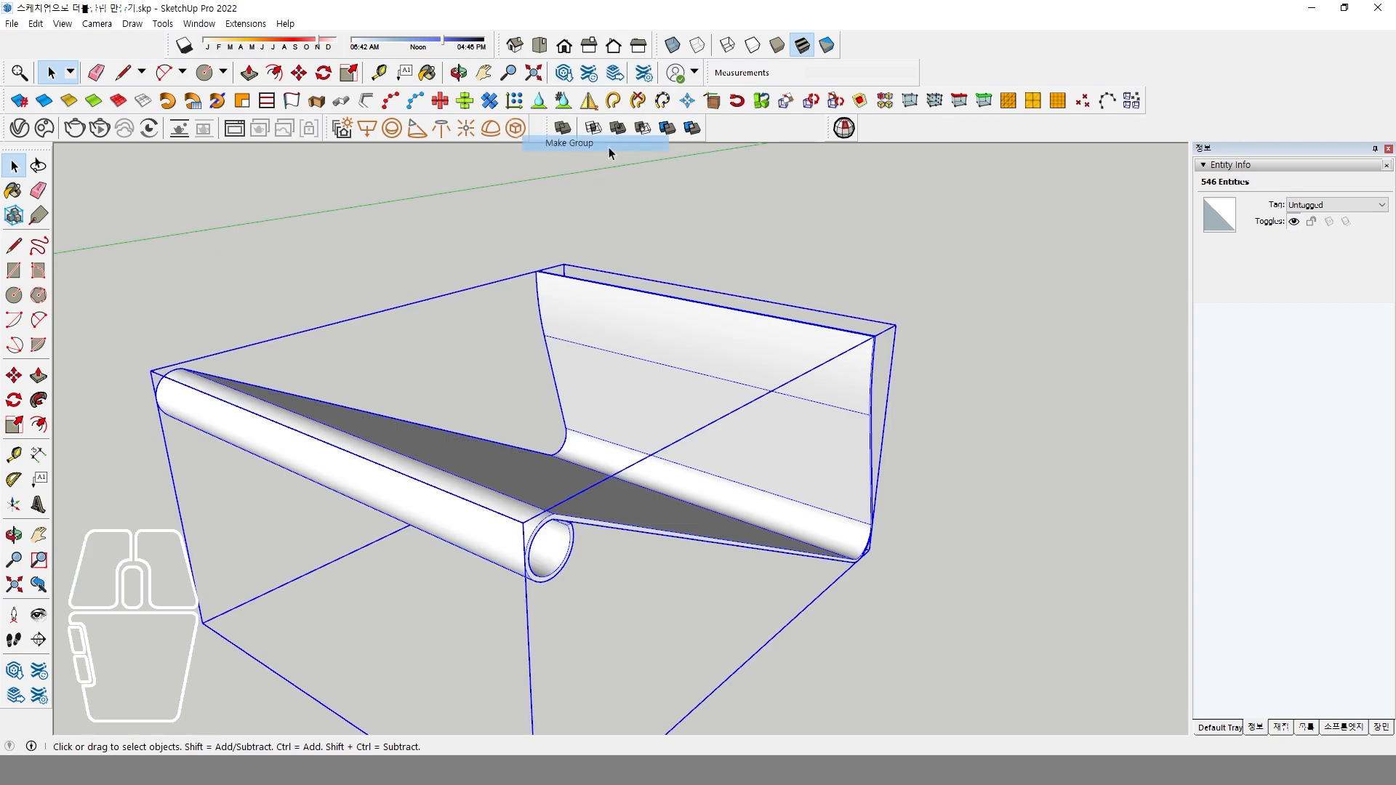
click(925, 557)
middle_drag(814, 487, 754, 520)
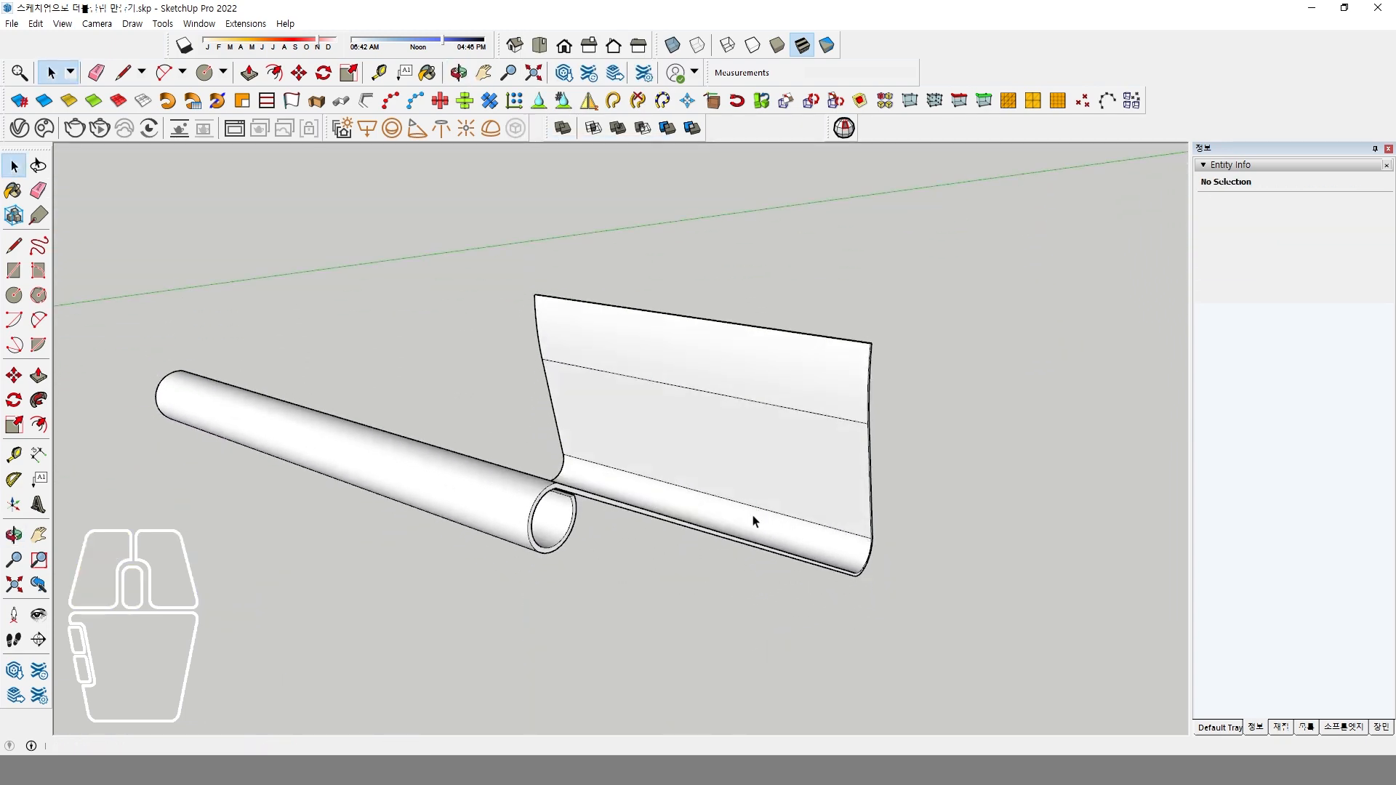
Mirror a copy of the clip-half group across a plane through its free upper edge, and delete the copy.
click(698, 492)
middle_drag(752, 474, 732, 480)
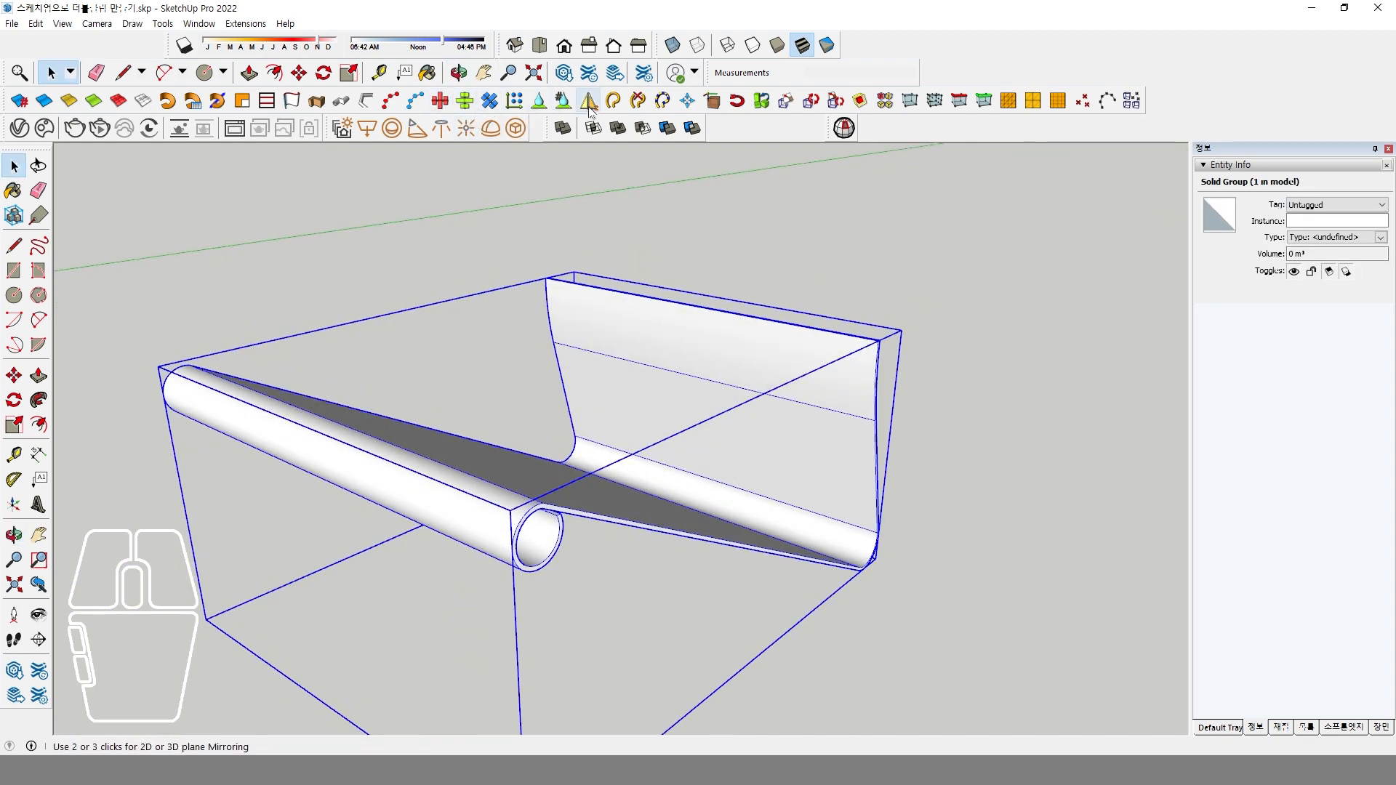
key(m)
key(ctrl)
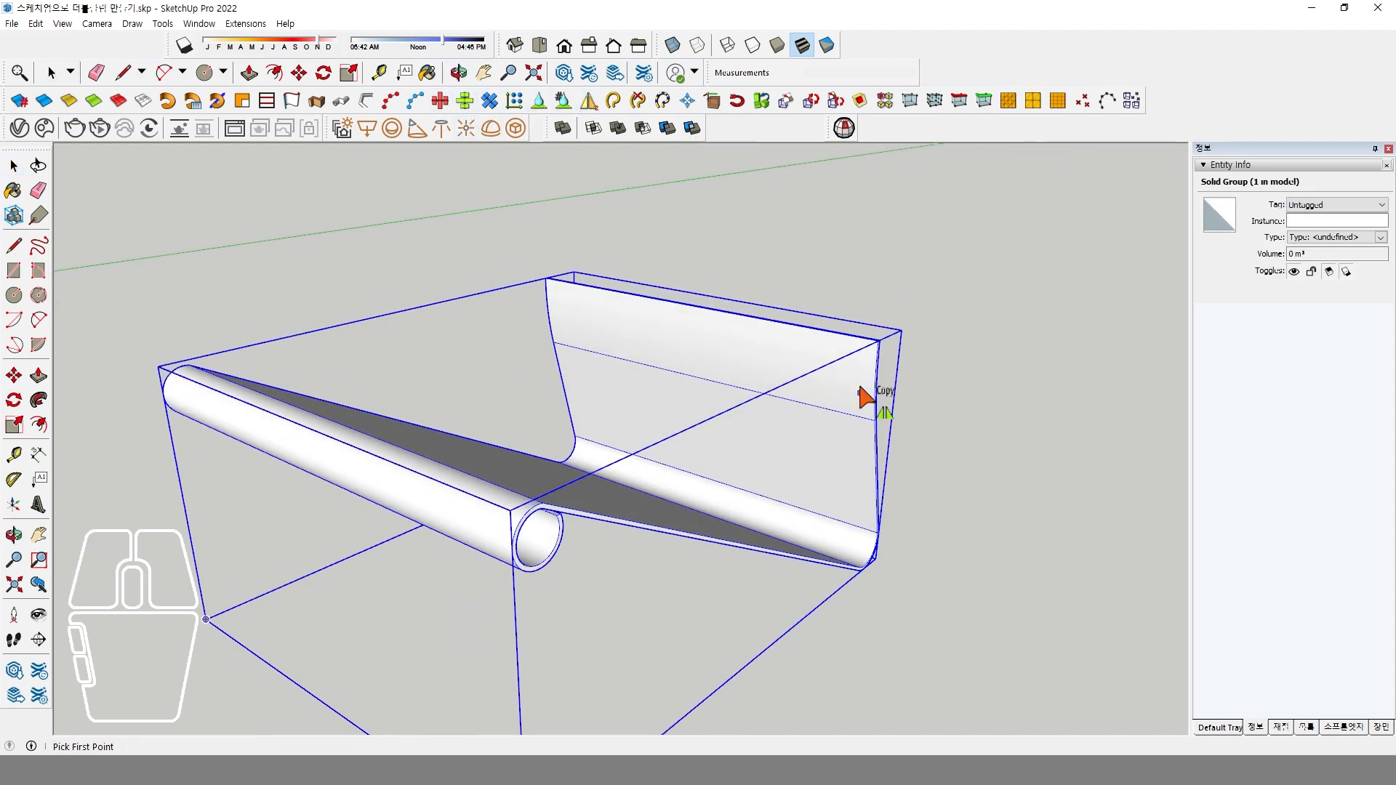
click(879, 339)
click(968, 301)
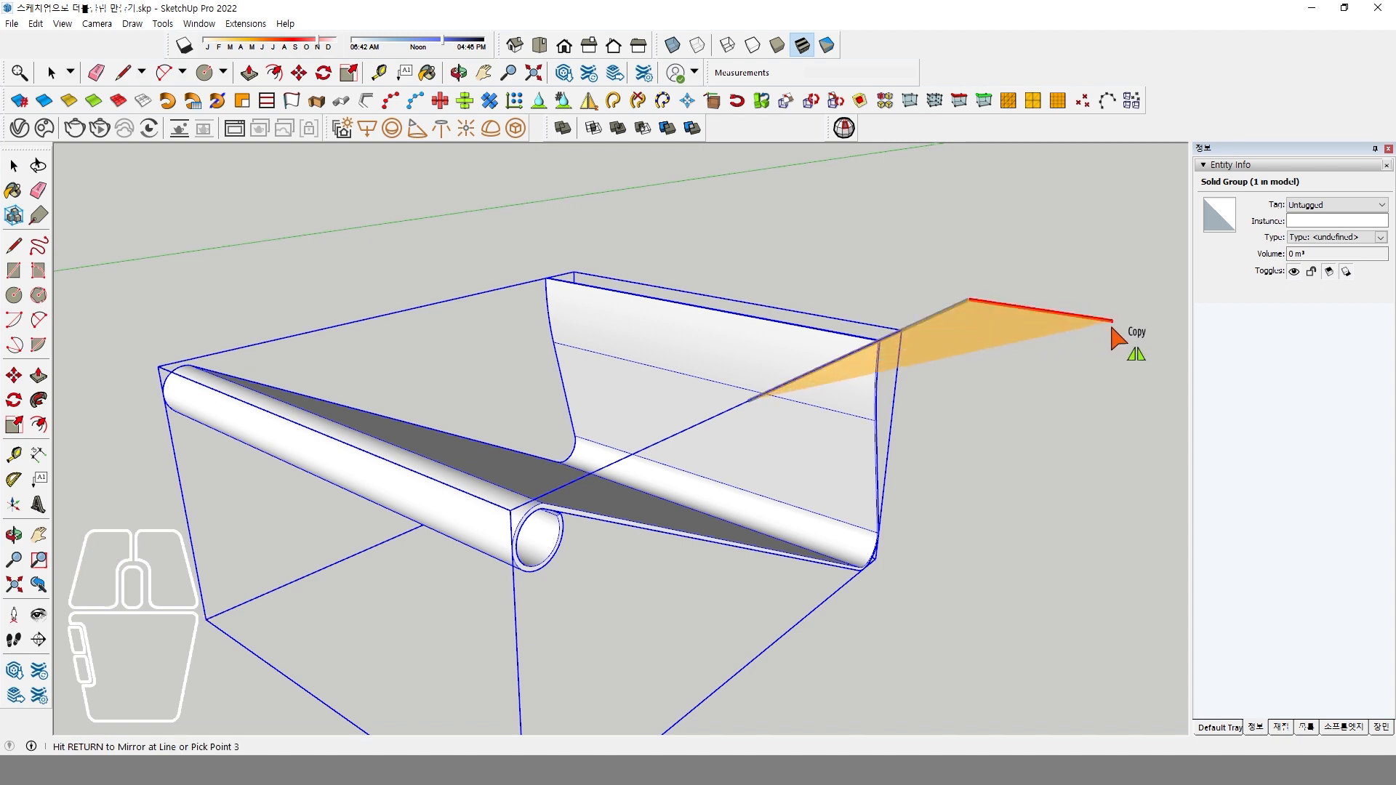
click(1112, 329)
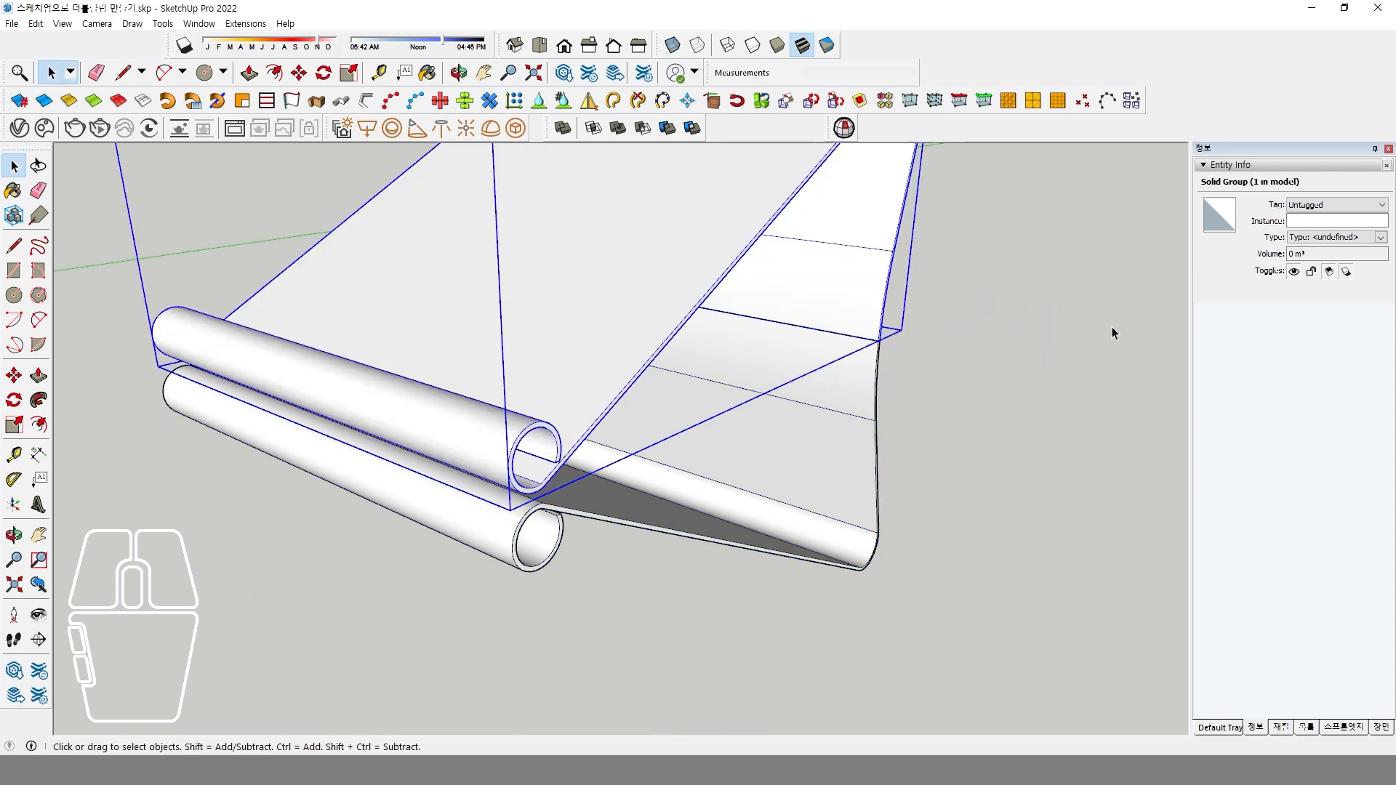
click(887, 500)
key(Delete)
Compare the clip half's rolled edge with the binder clip reference photo in XnView MP, and return to SketchUp.
middle_drag(817, 587, 624, 461)
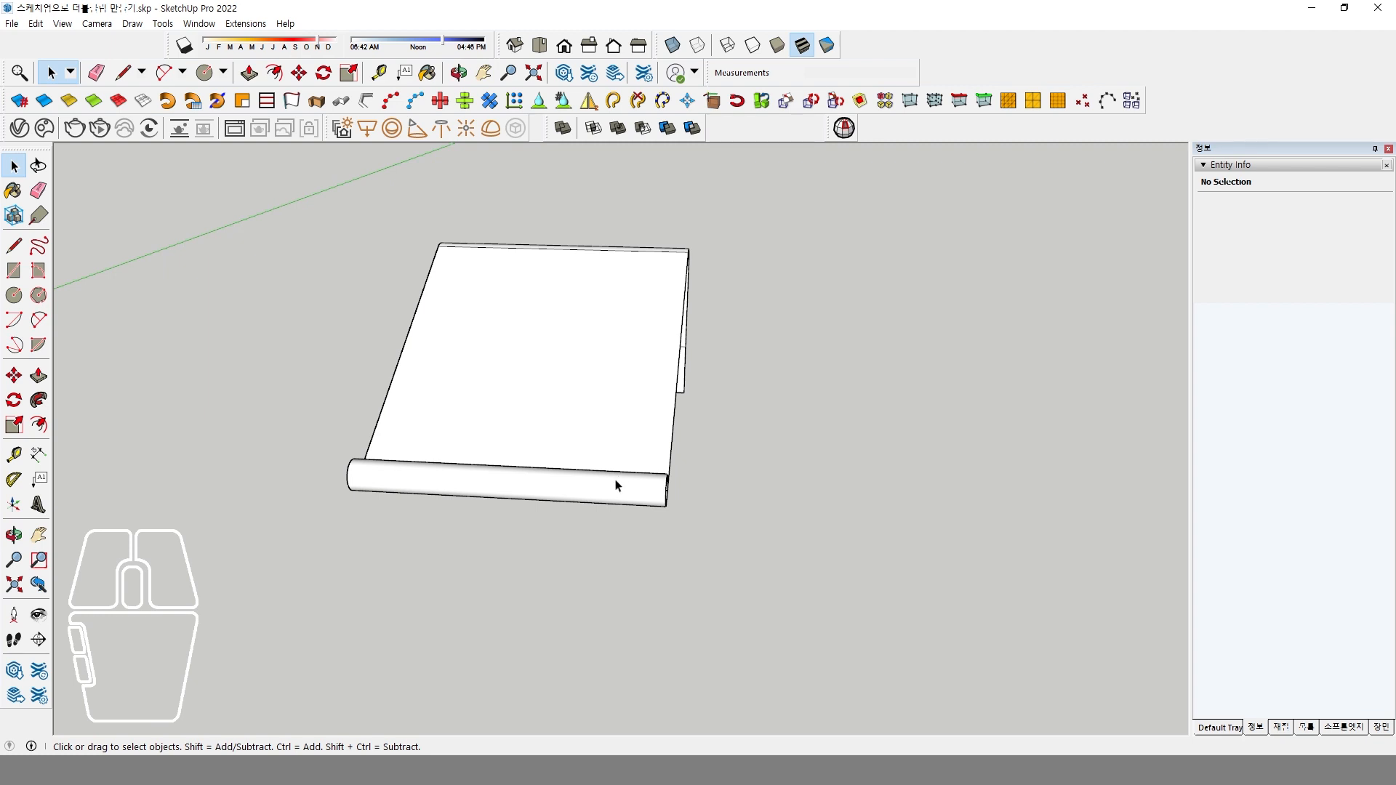
middle_drag(644, 479, 639, 567)
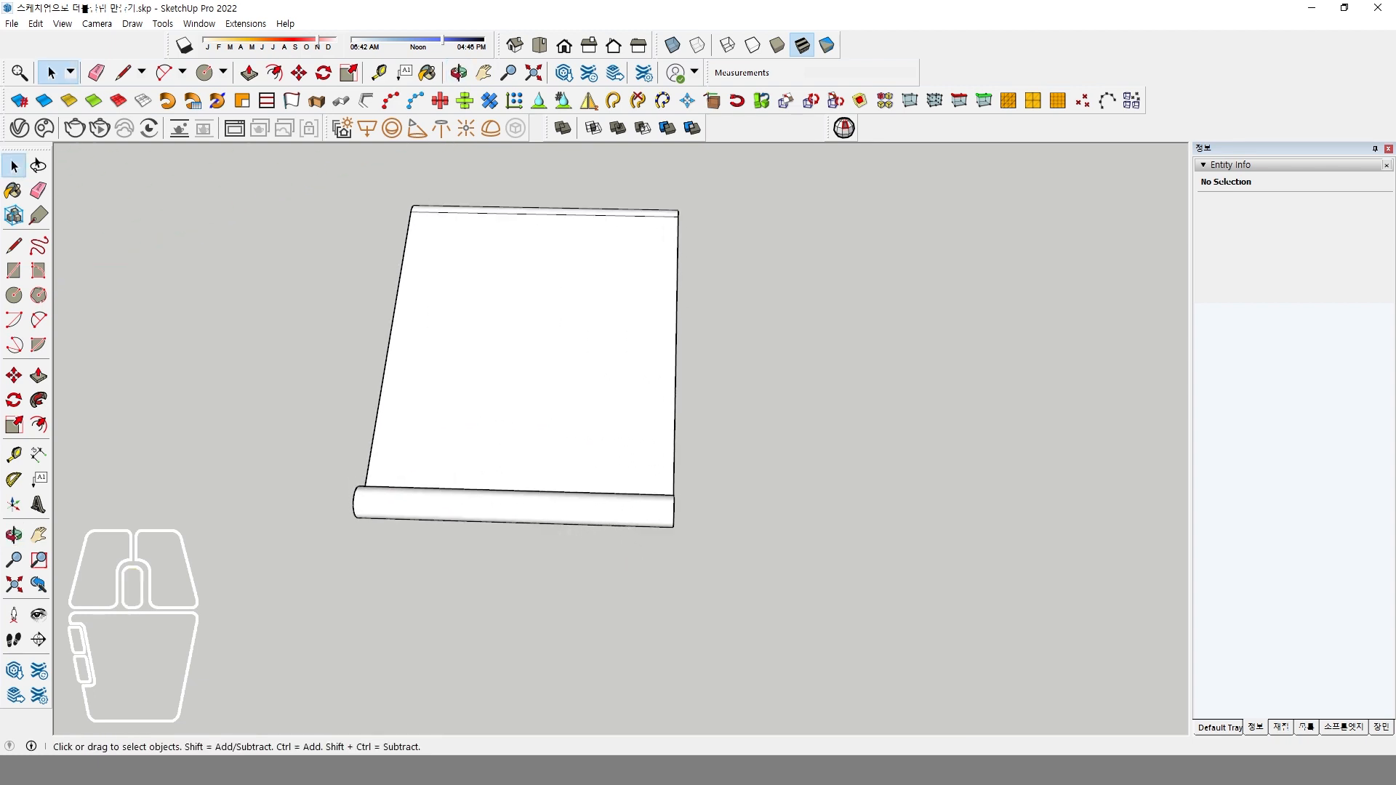
click(657, 754)
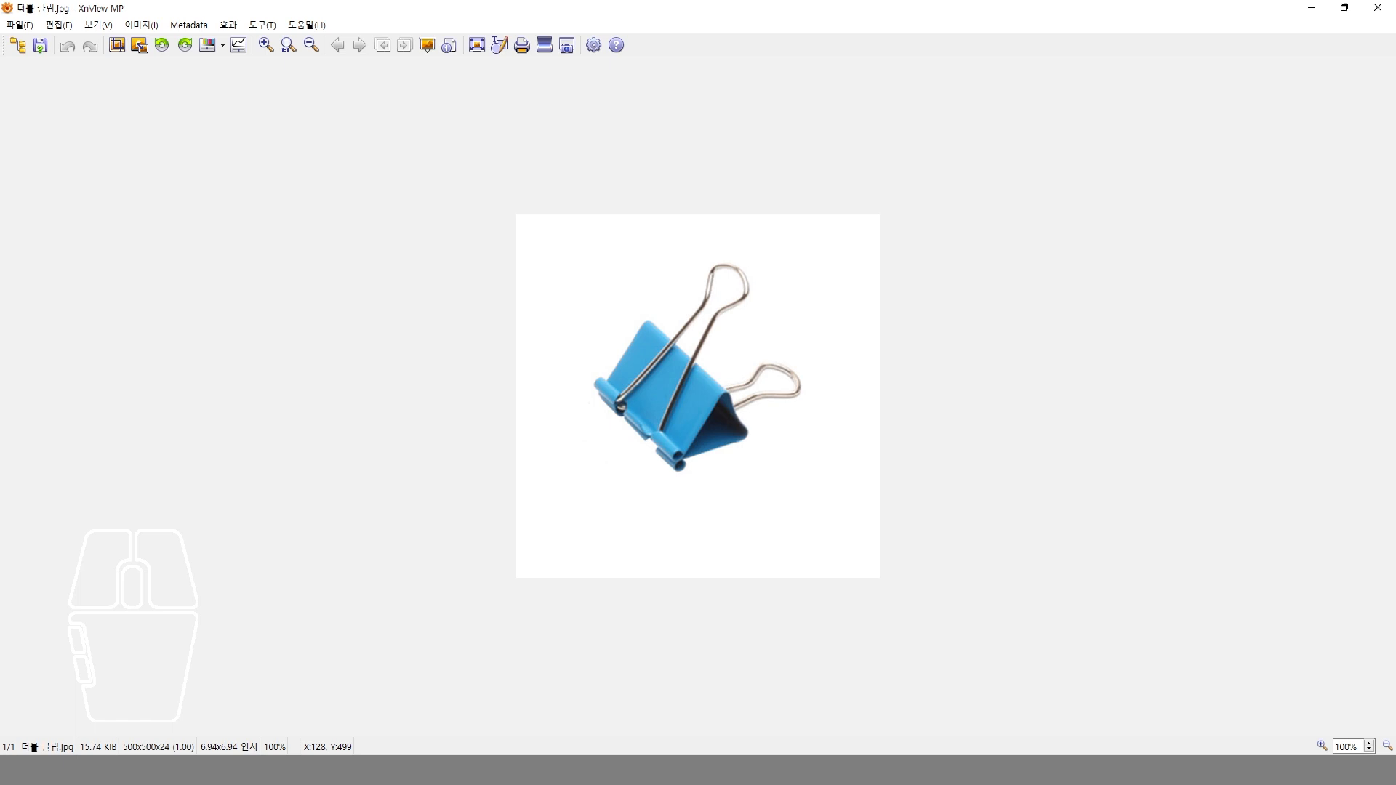
mouse_move(585, 771)
click(521, 723)
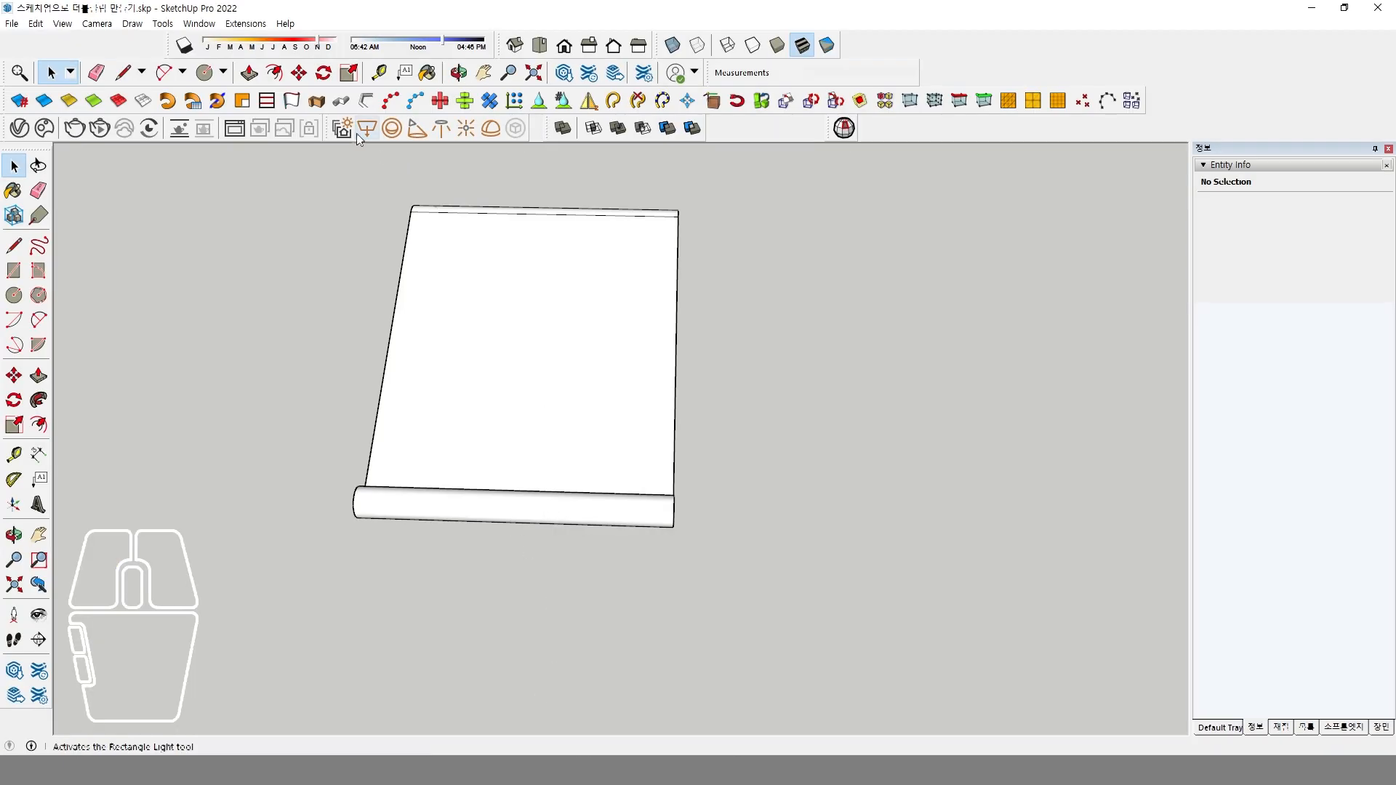
Show the model from the top in parallel projection.
click(539, 45)
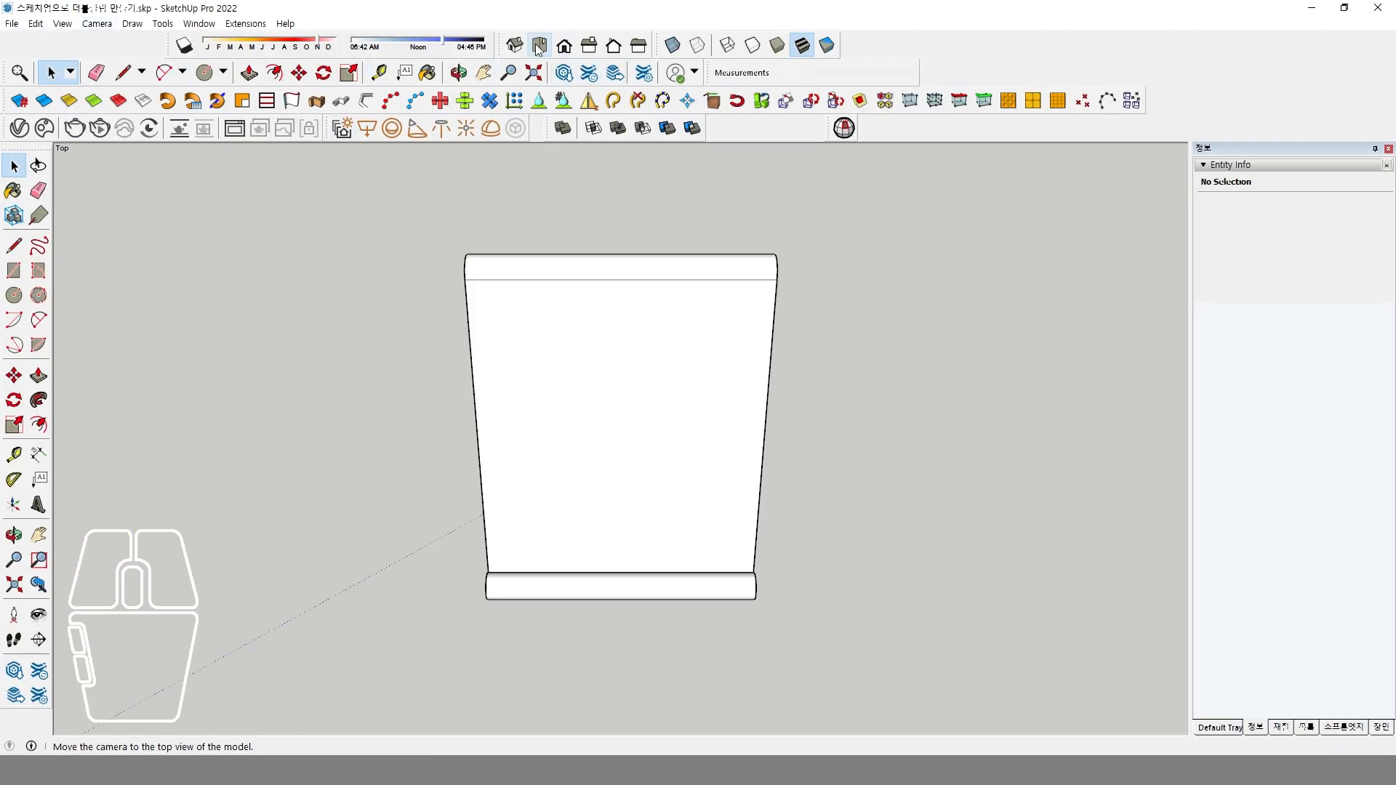
click(98, 24)
click(138, 96)
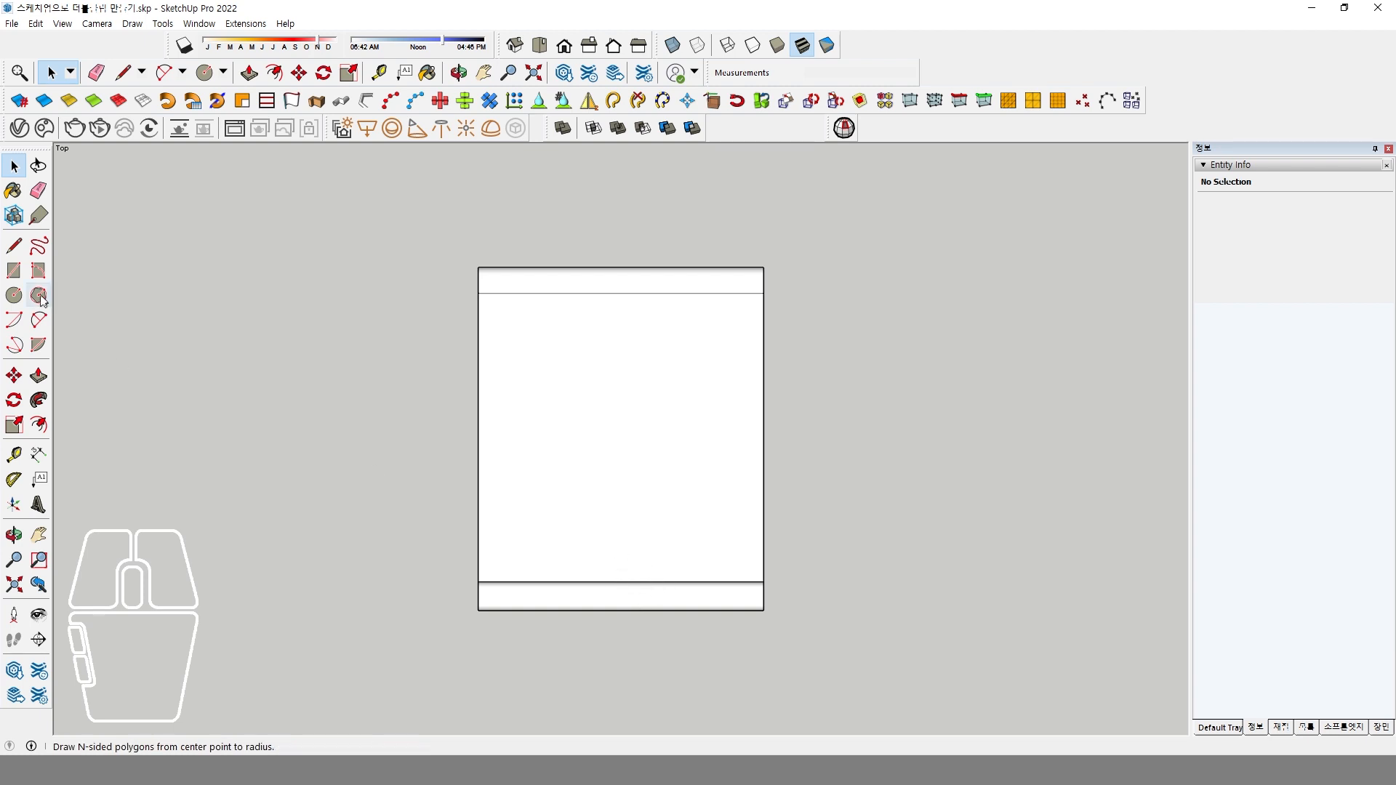
Draw a rectangle about 106 by 61 mm on the ground just in front of the clip's rolled edge.
click(14, 270)
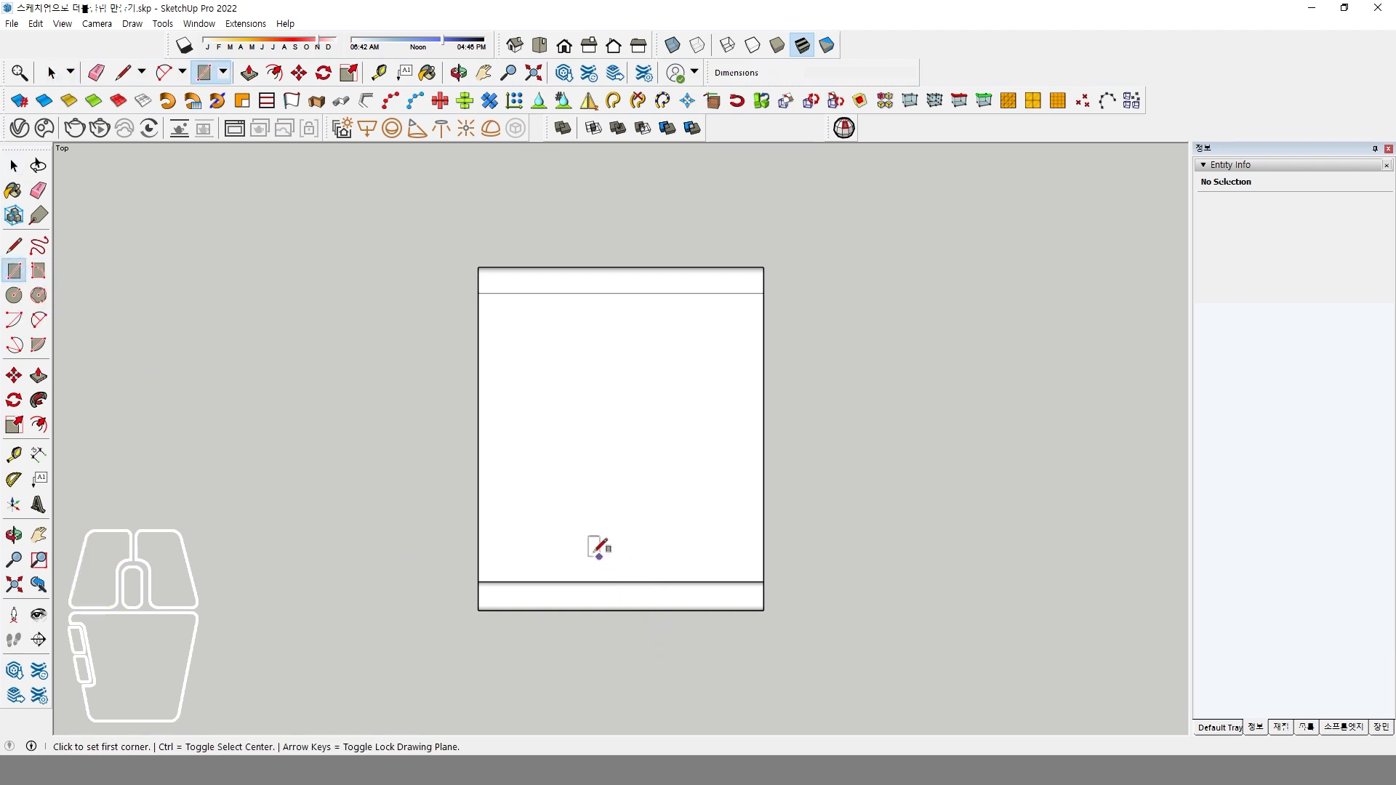
click(587, 640)
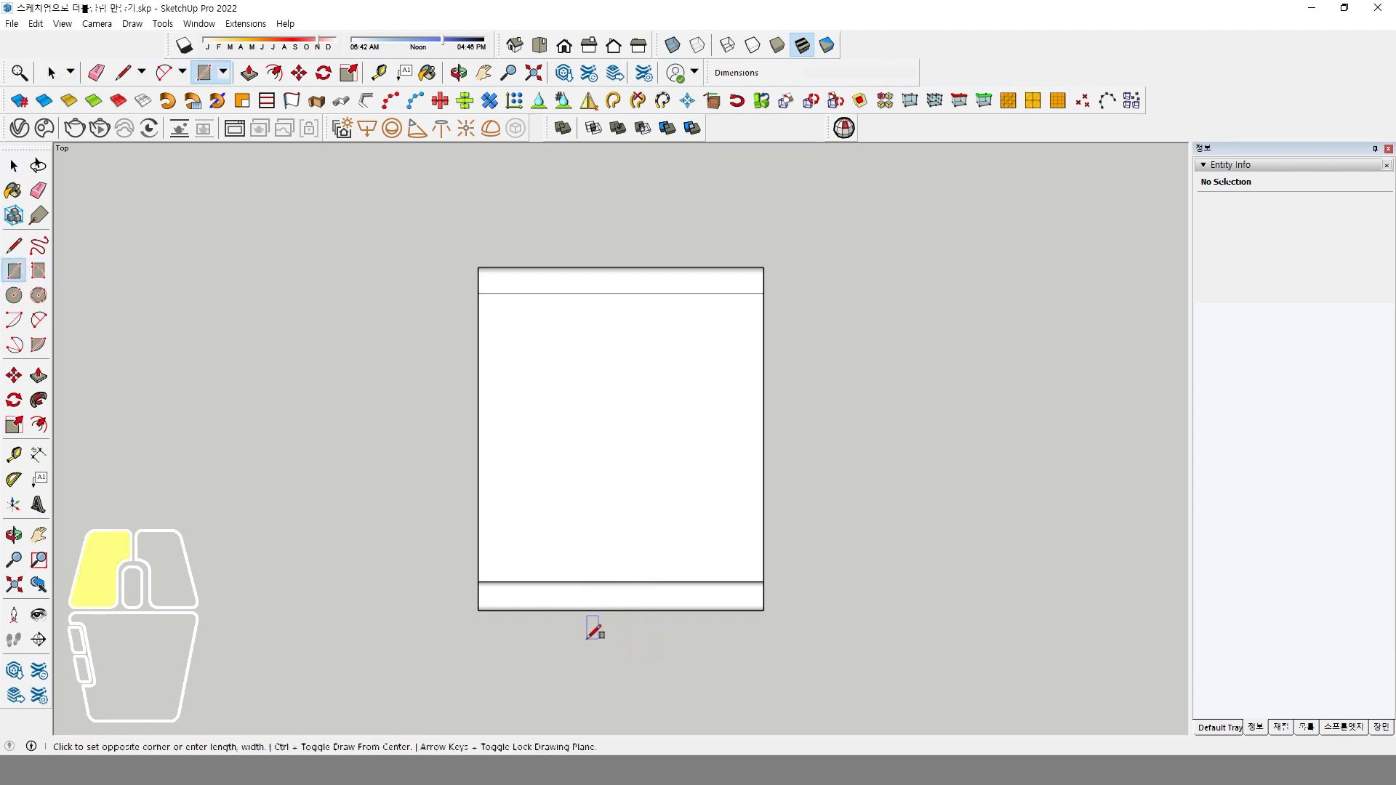
click(738, 723)
shift+middle_drag(746, 672, 755, 565)
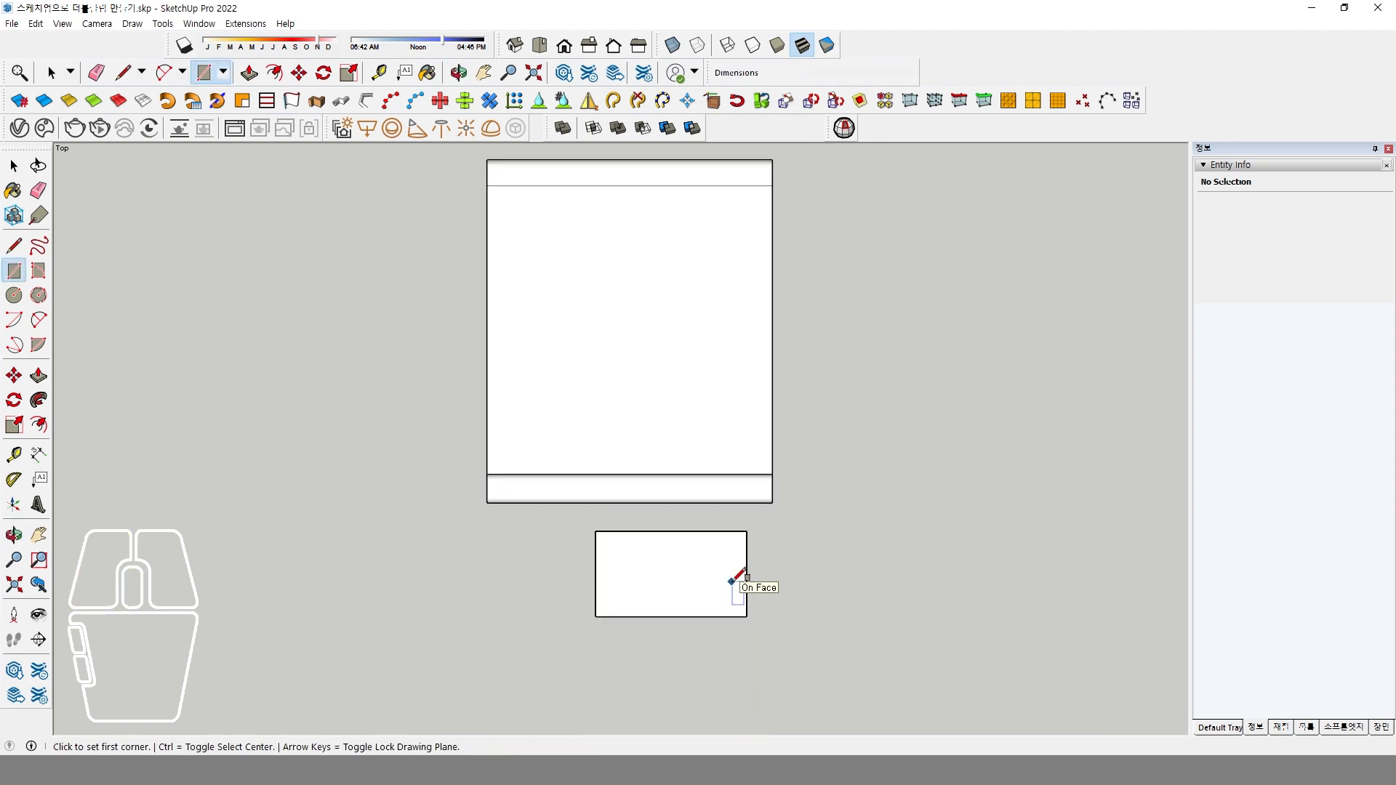
Make the rectangle's face and its edges into a group.
key(space)
double_click(660, 574)
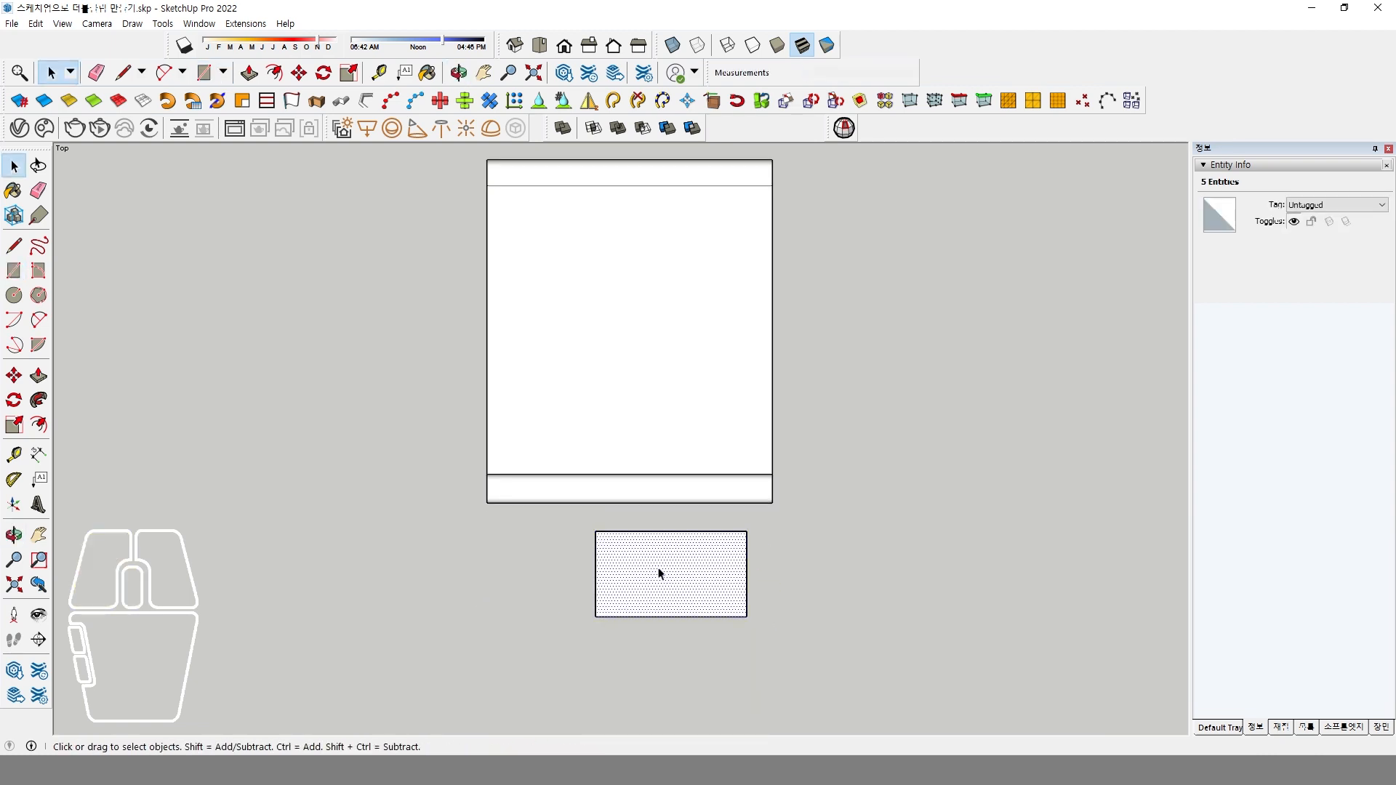
right_click(660, 575)
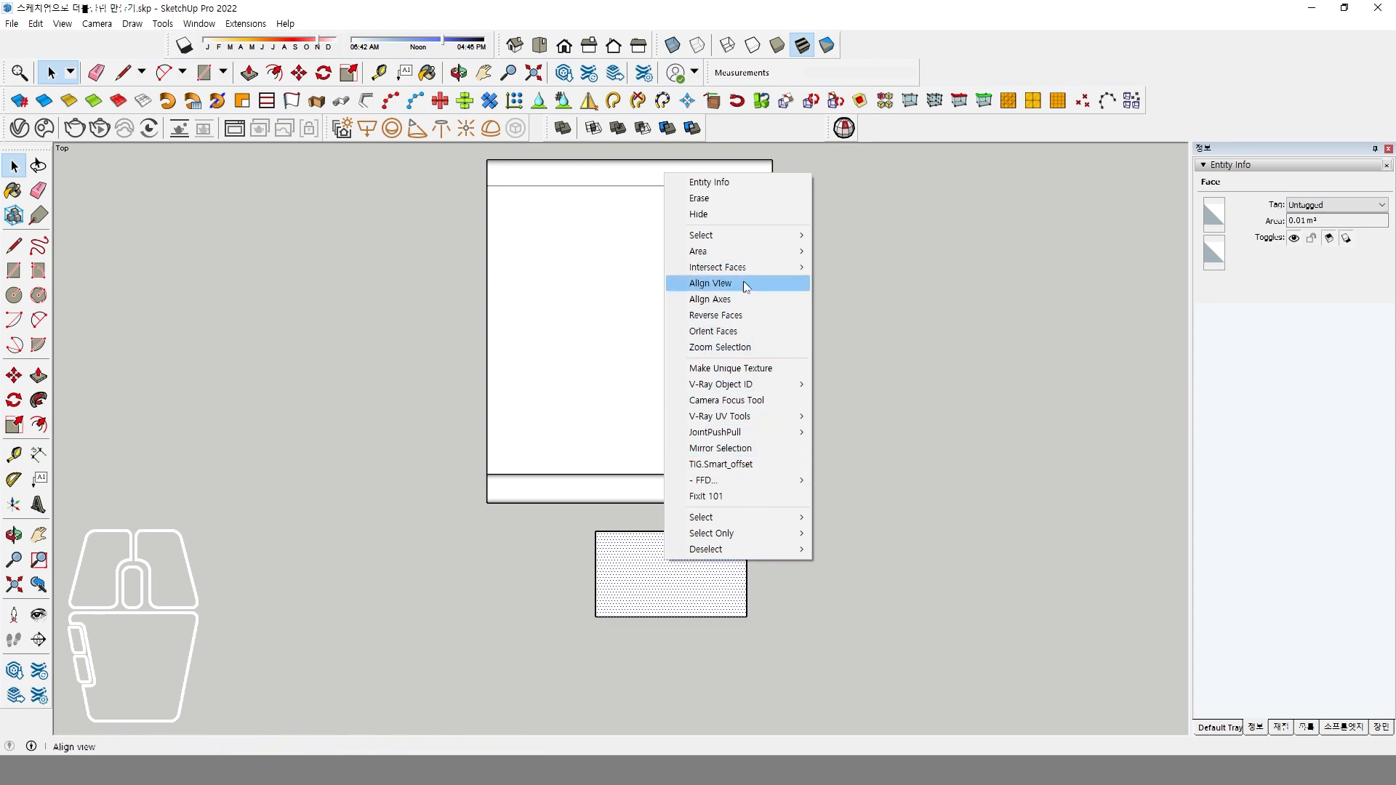
double_click(647, 599)
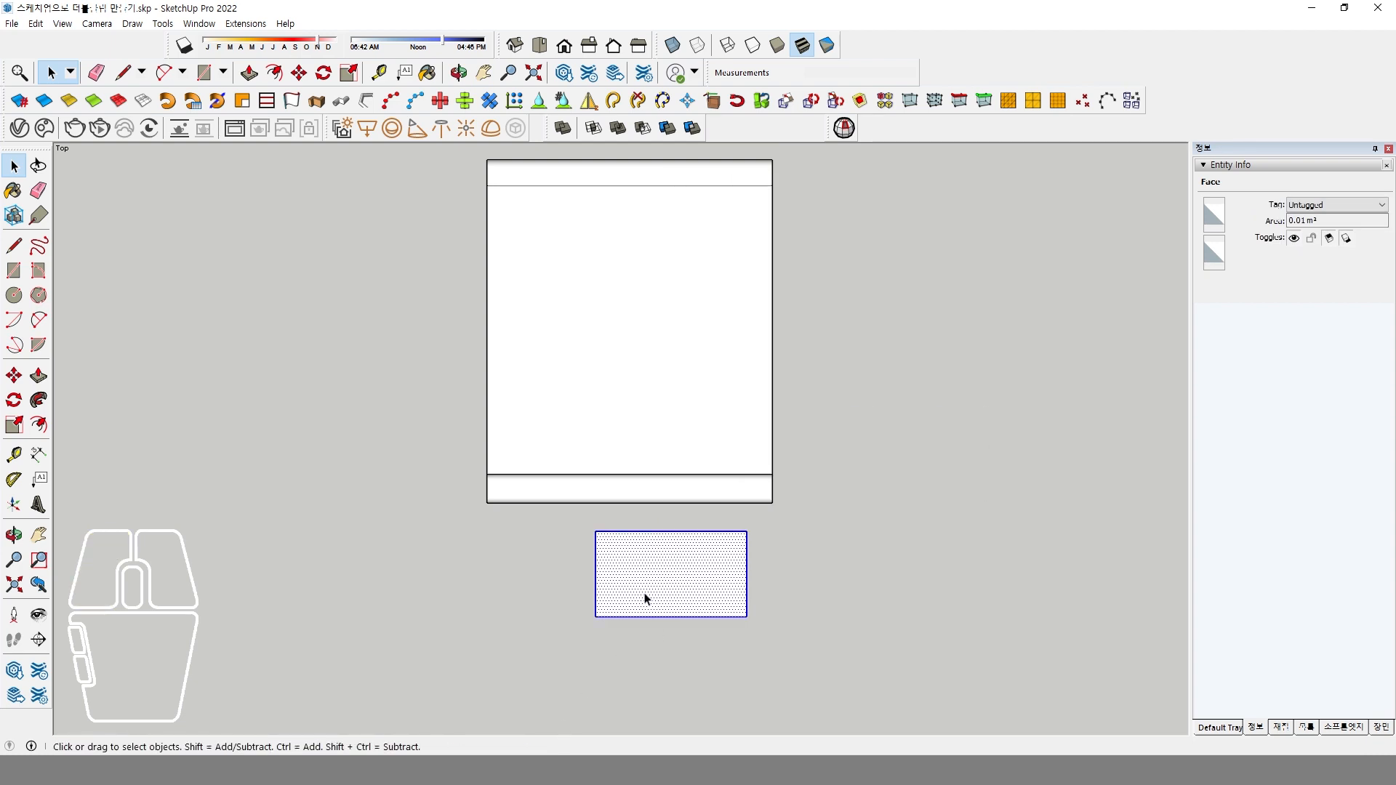
right_click(646, 596)
click(727, 303)
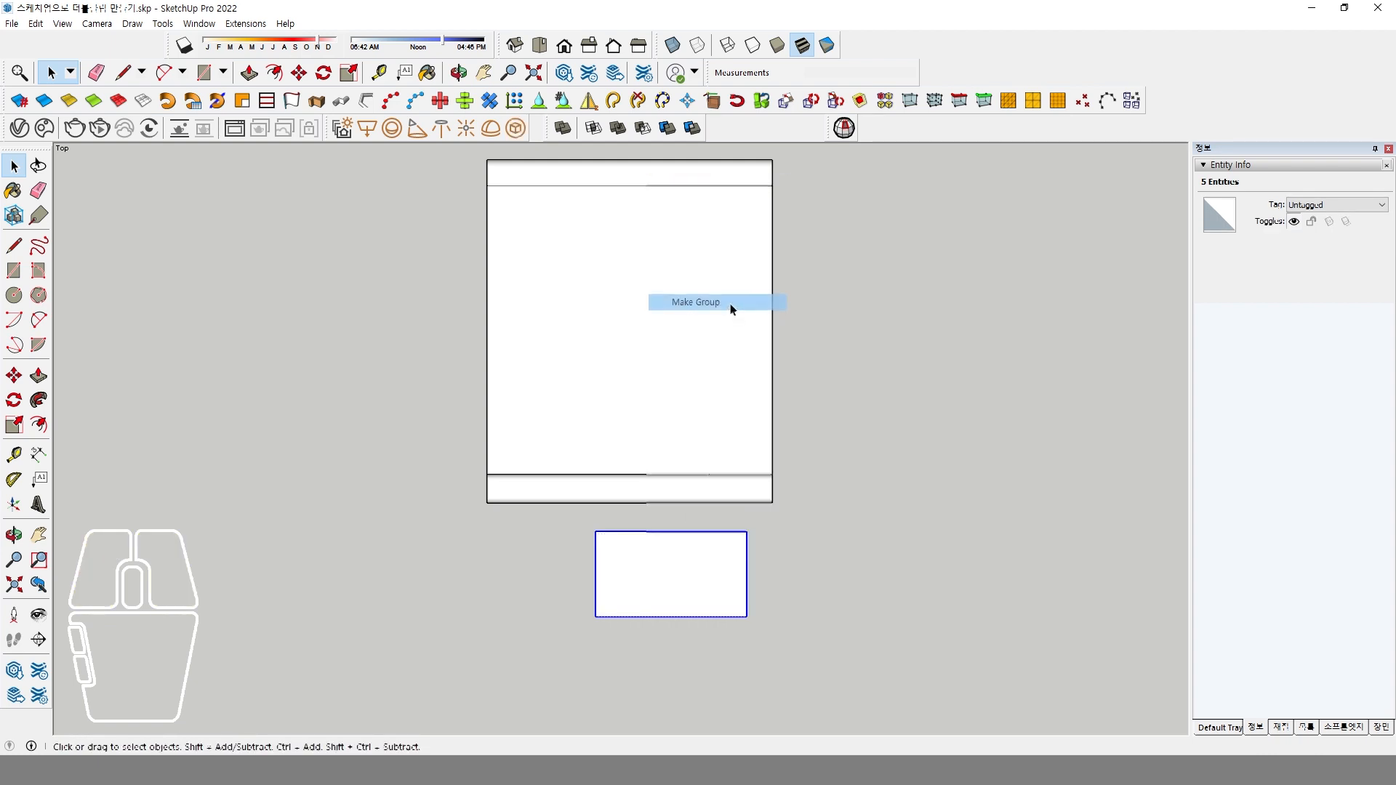
Extrude the rectangle upward inside its group into a tall box, and leave the group.
middle_drag(713, 542, 483, 603)
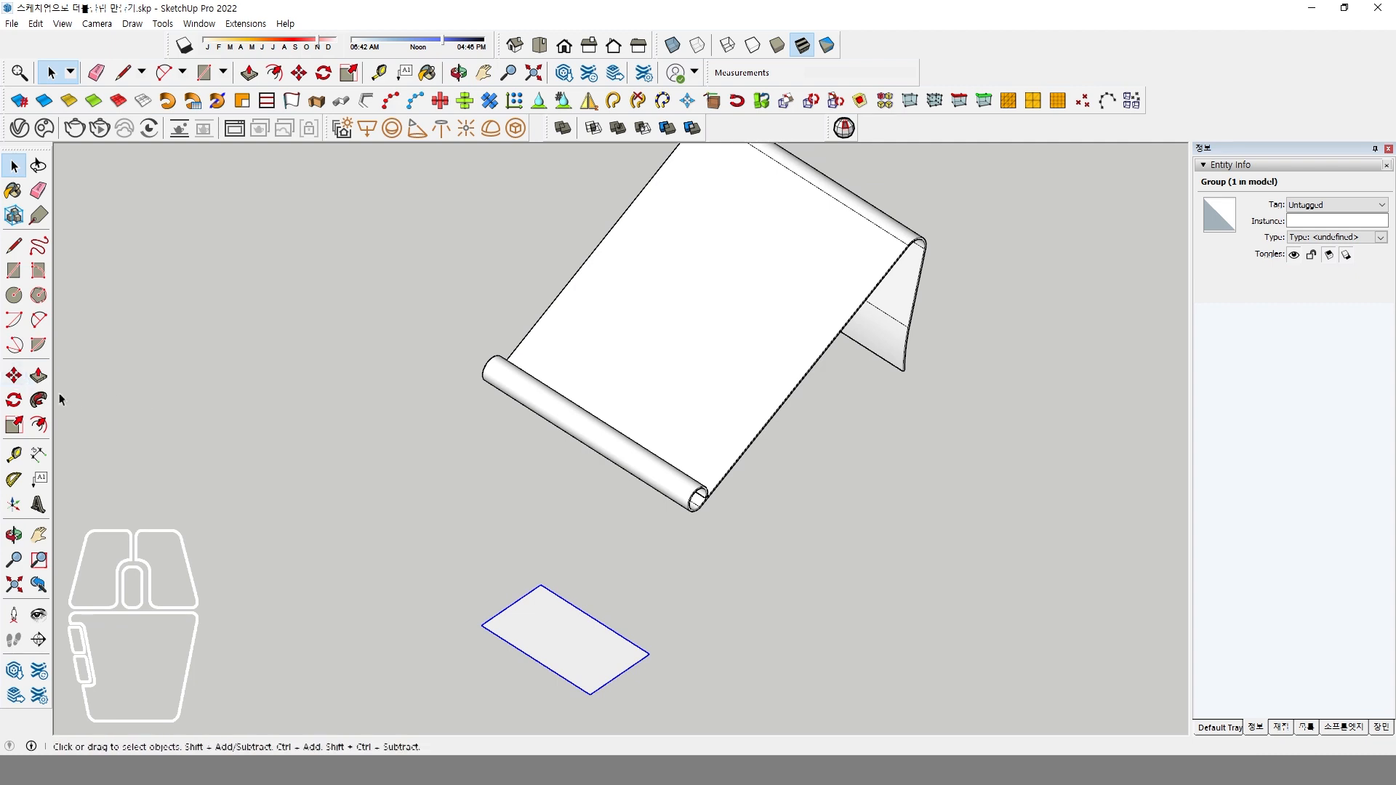
double_click(516, 624)
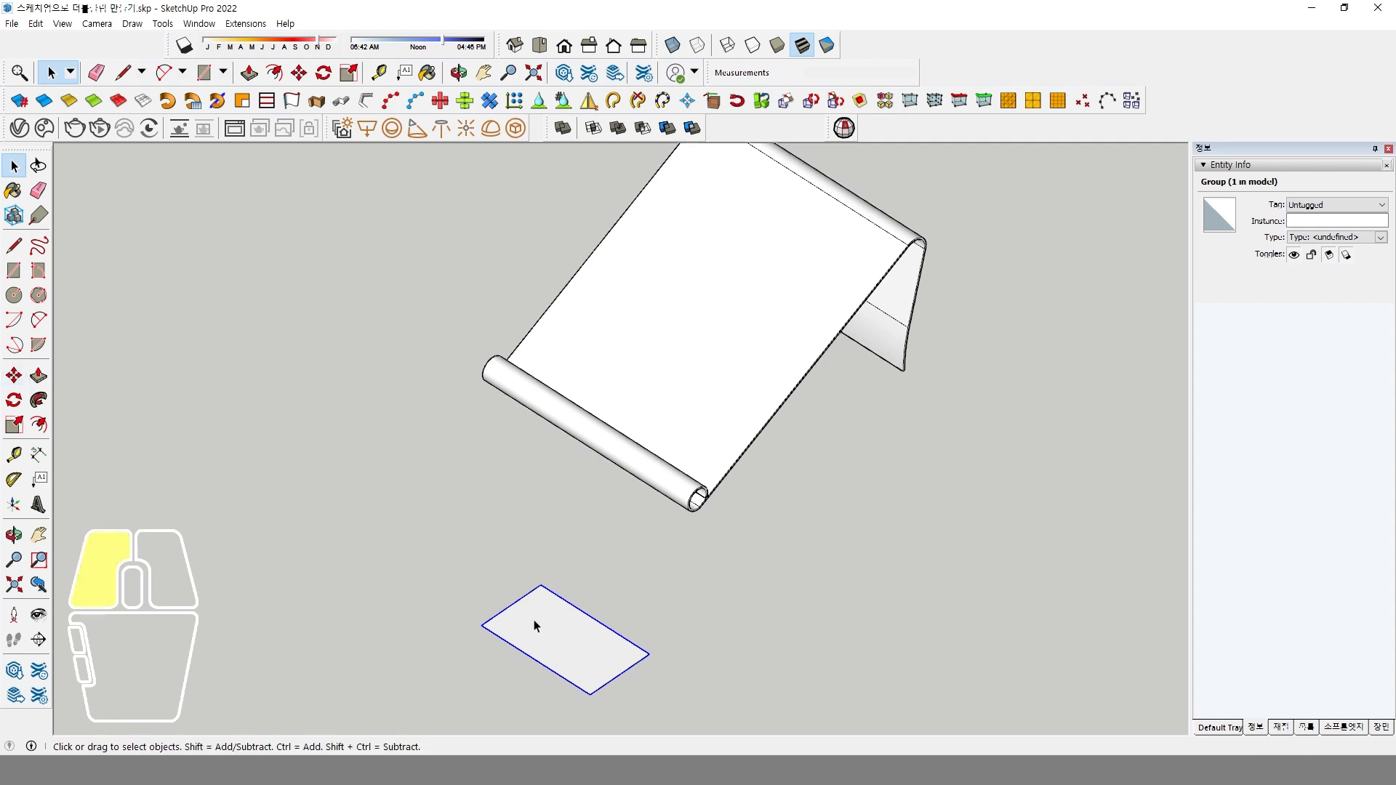
key(p)
click(573, 647)
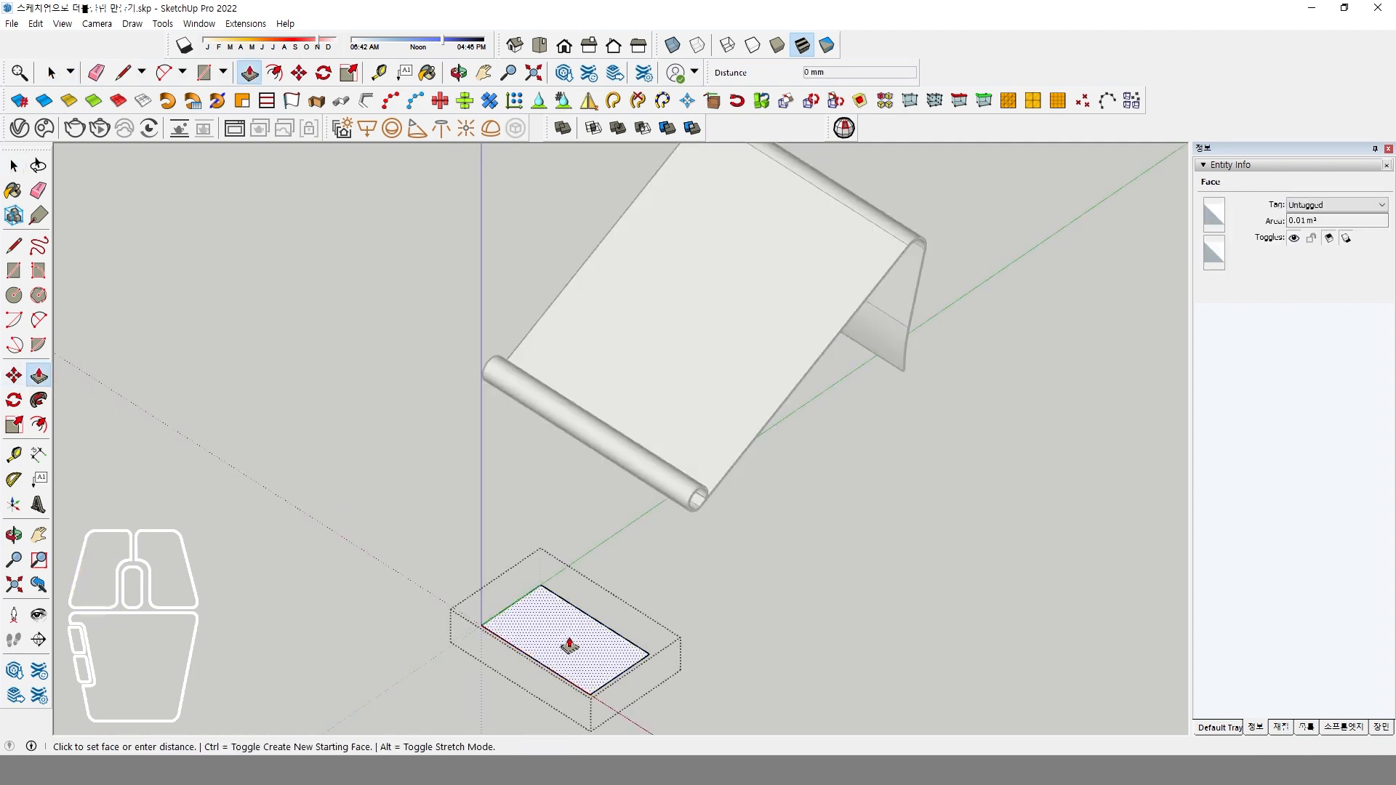
click(582, 384)
key(space)
click(819, 551)
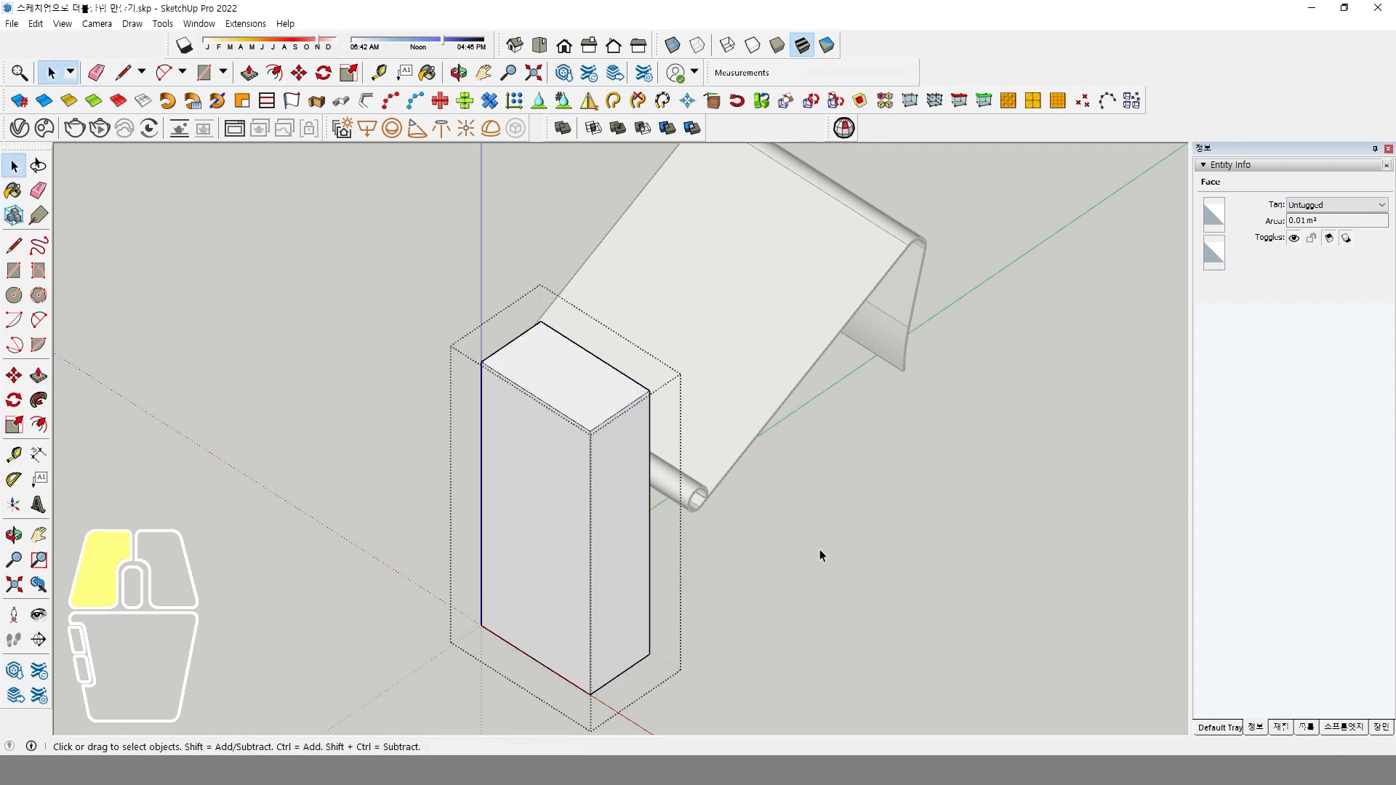
In the top view, move the box group onto the middle of the clip's rolled edge and shift it about 15 mm sideways.
middle_drag(819, 551, 681, 588)
click(686, 564)
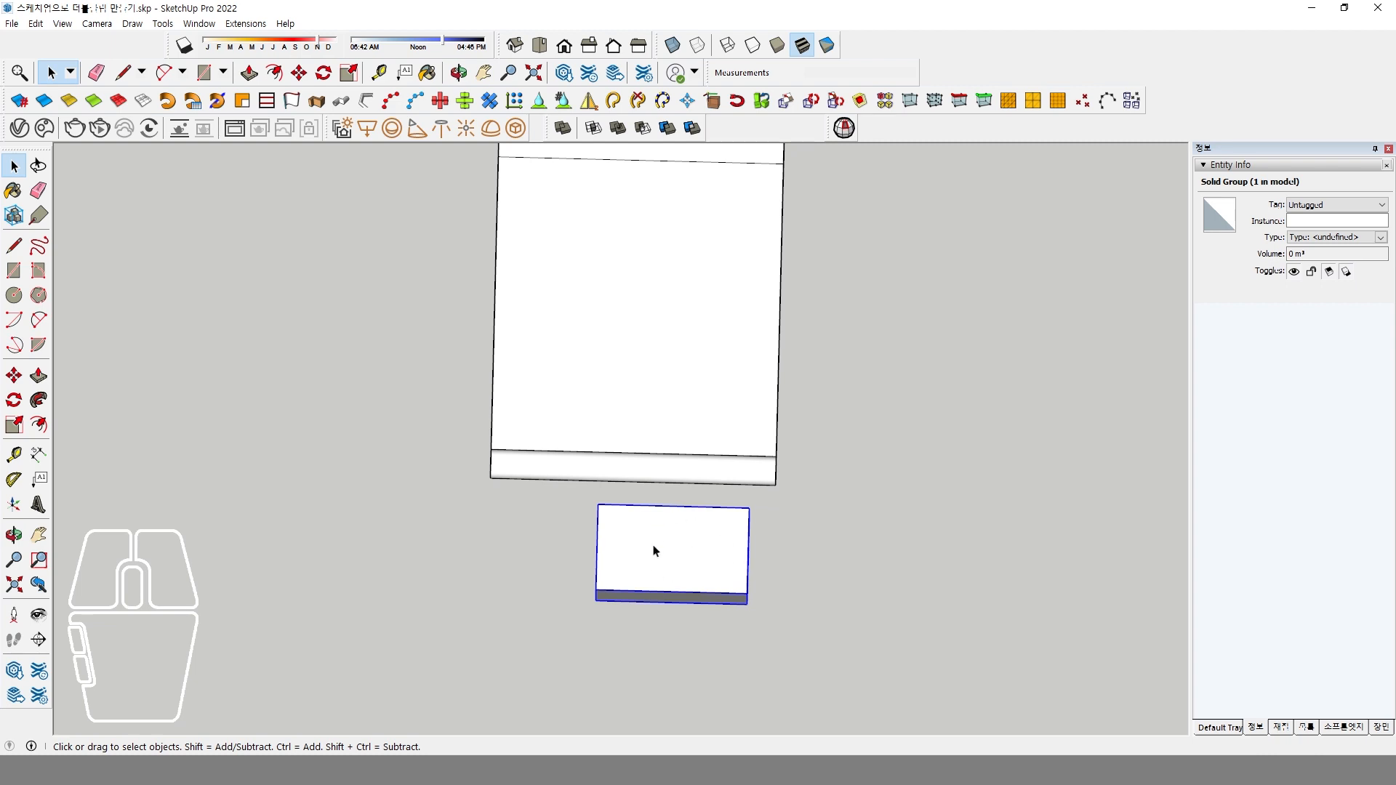
click(90, 24)
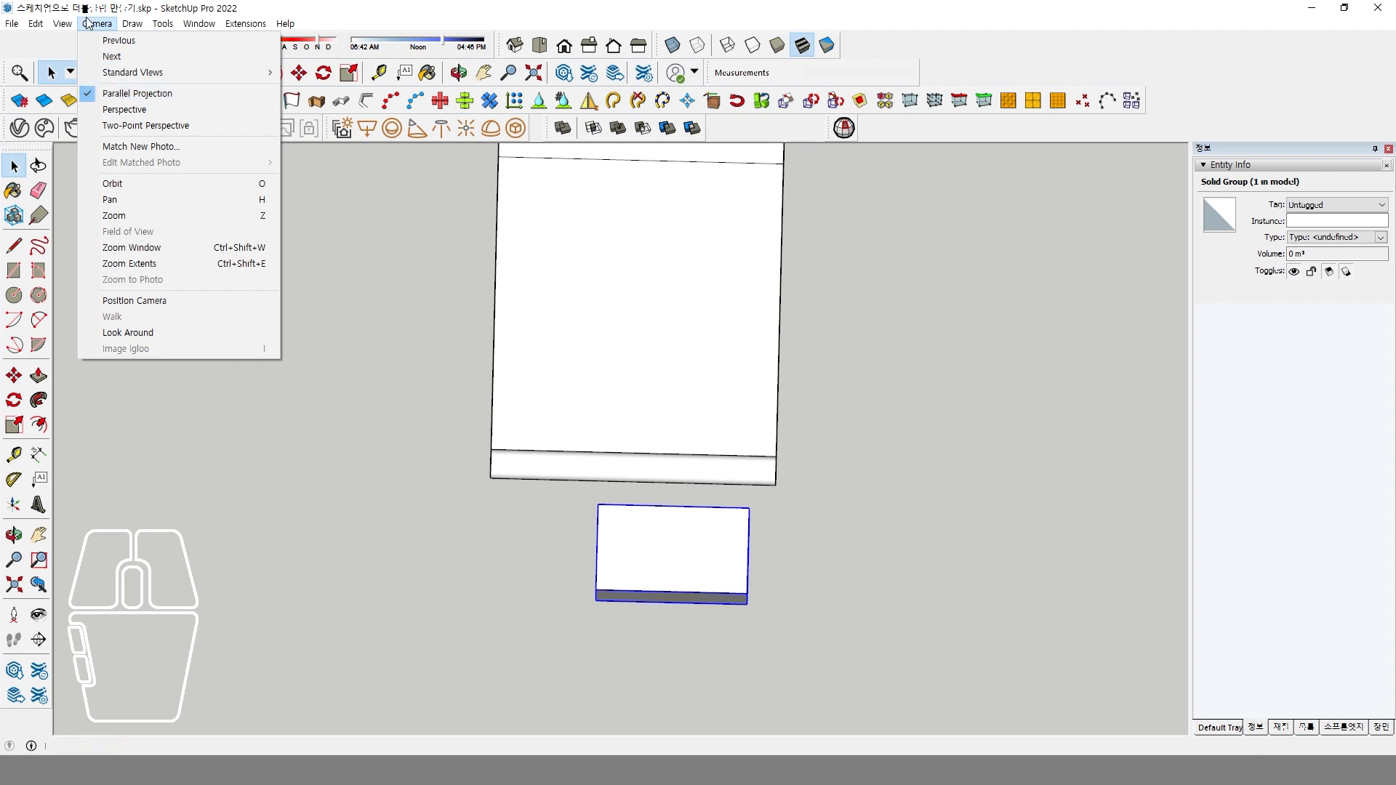
click(345, 13)
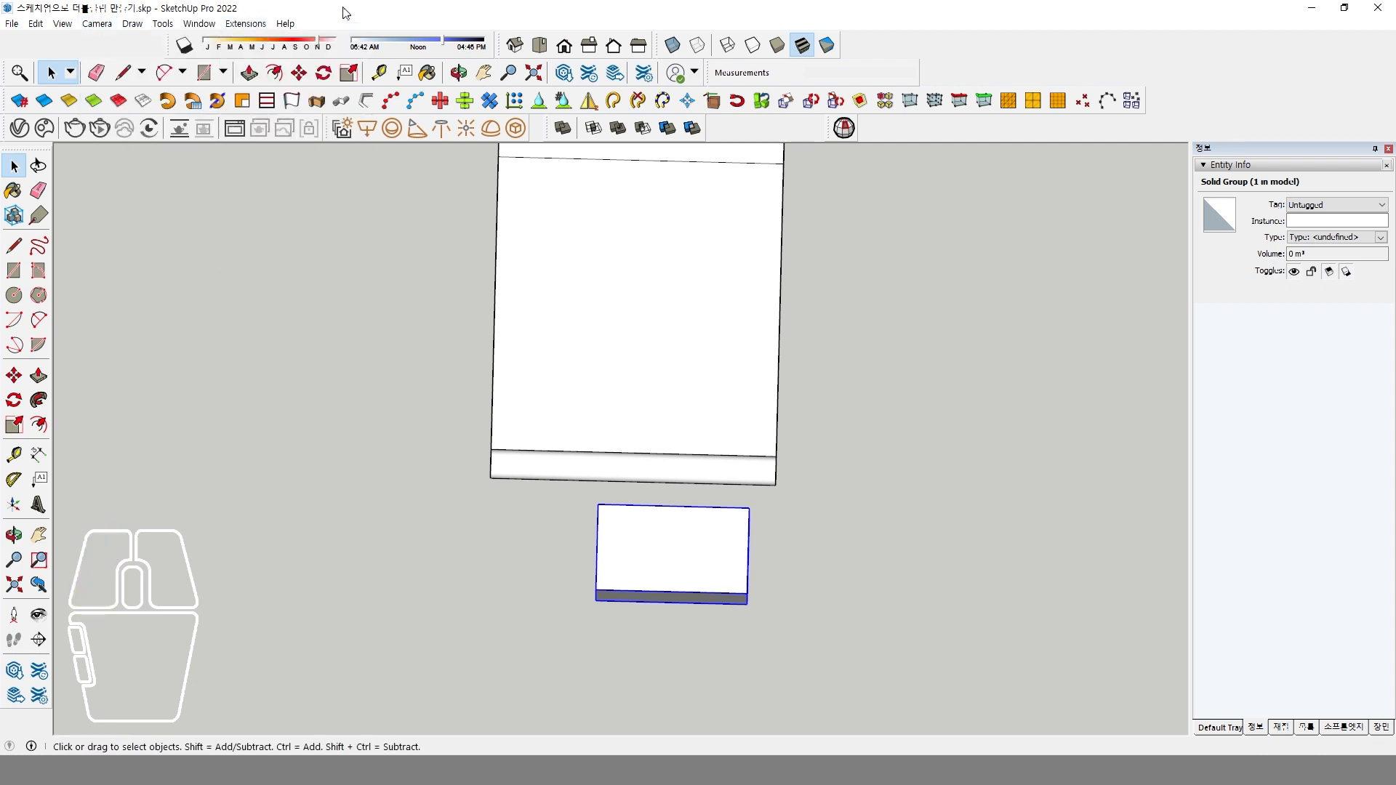
click(550, 49)
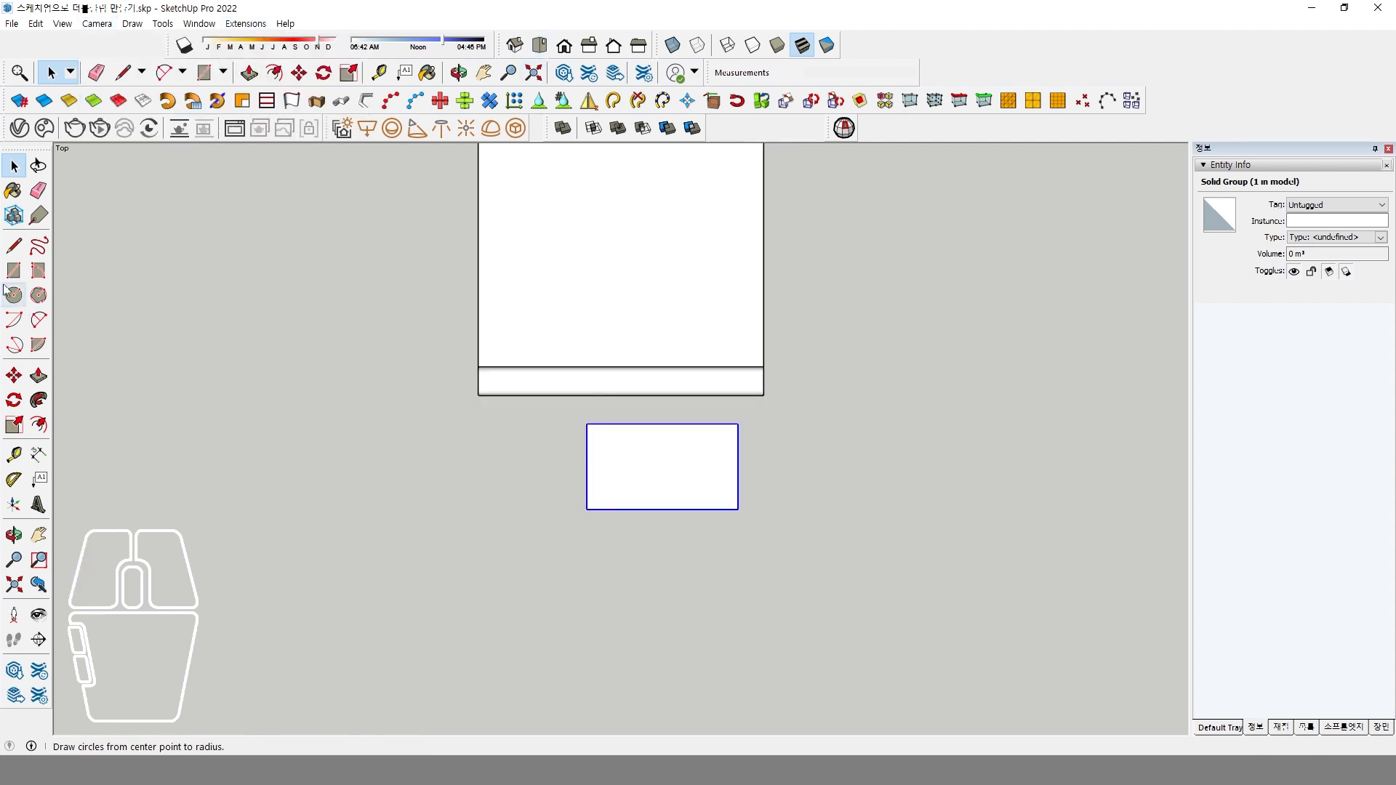
click(14, 375)
click(641, 568)
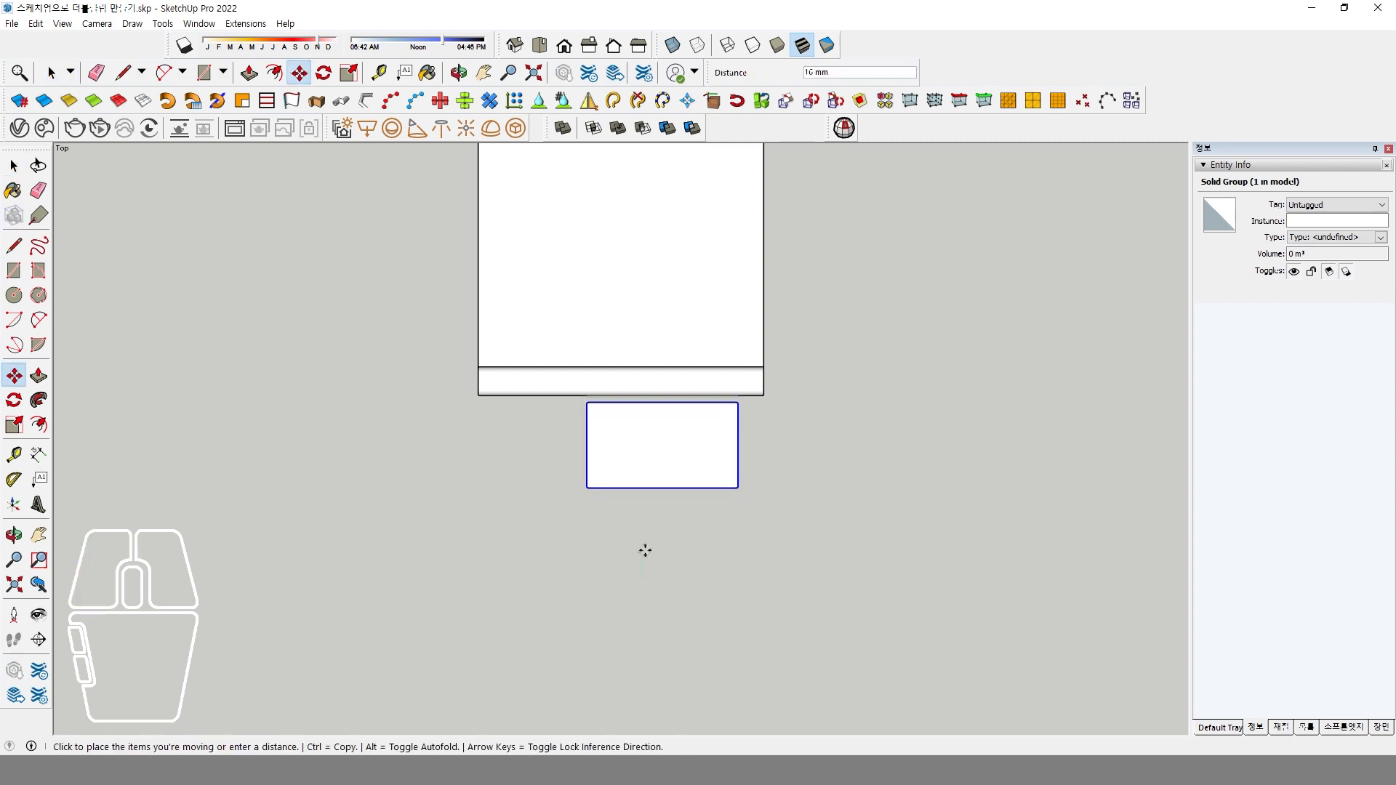
click(648, 488)
click(771, 485)
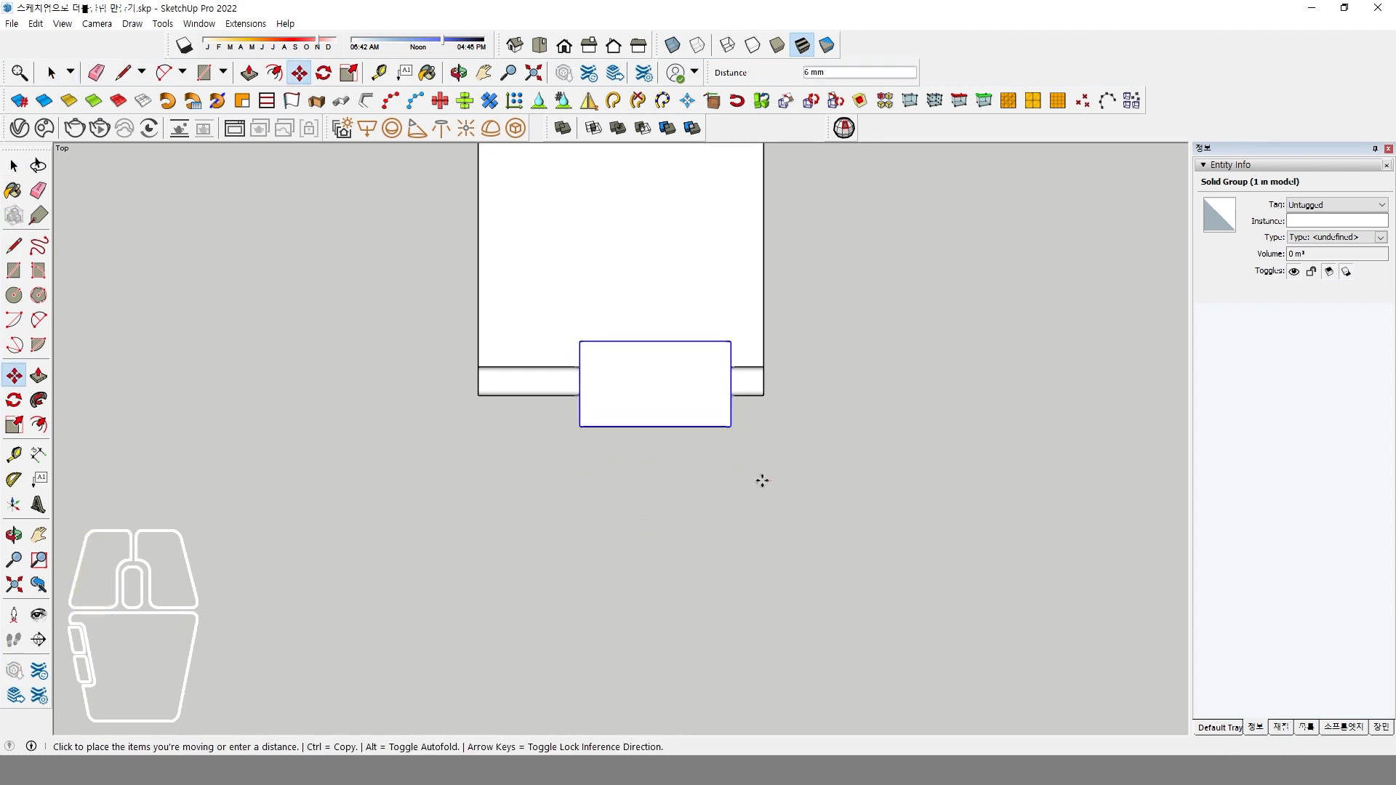
click(752, 479)
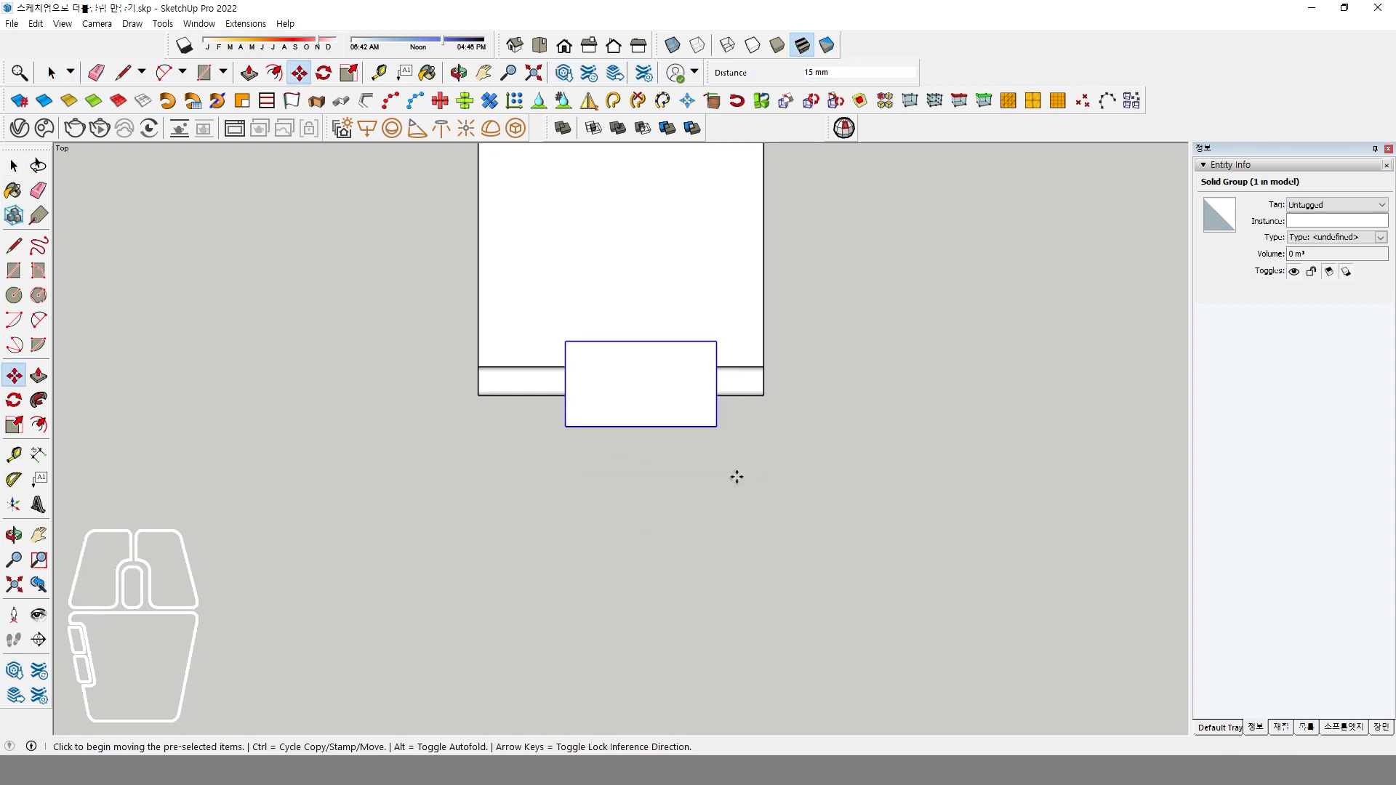
Display the model with transparent faces so the rolled edge shows through the box.
shift+middle_drag(722, 457, 689, 571)
scroll(651, 498, up, 3)
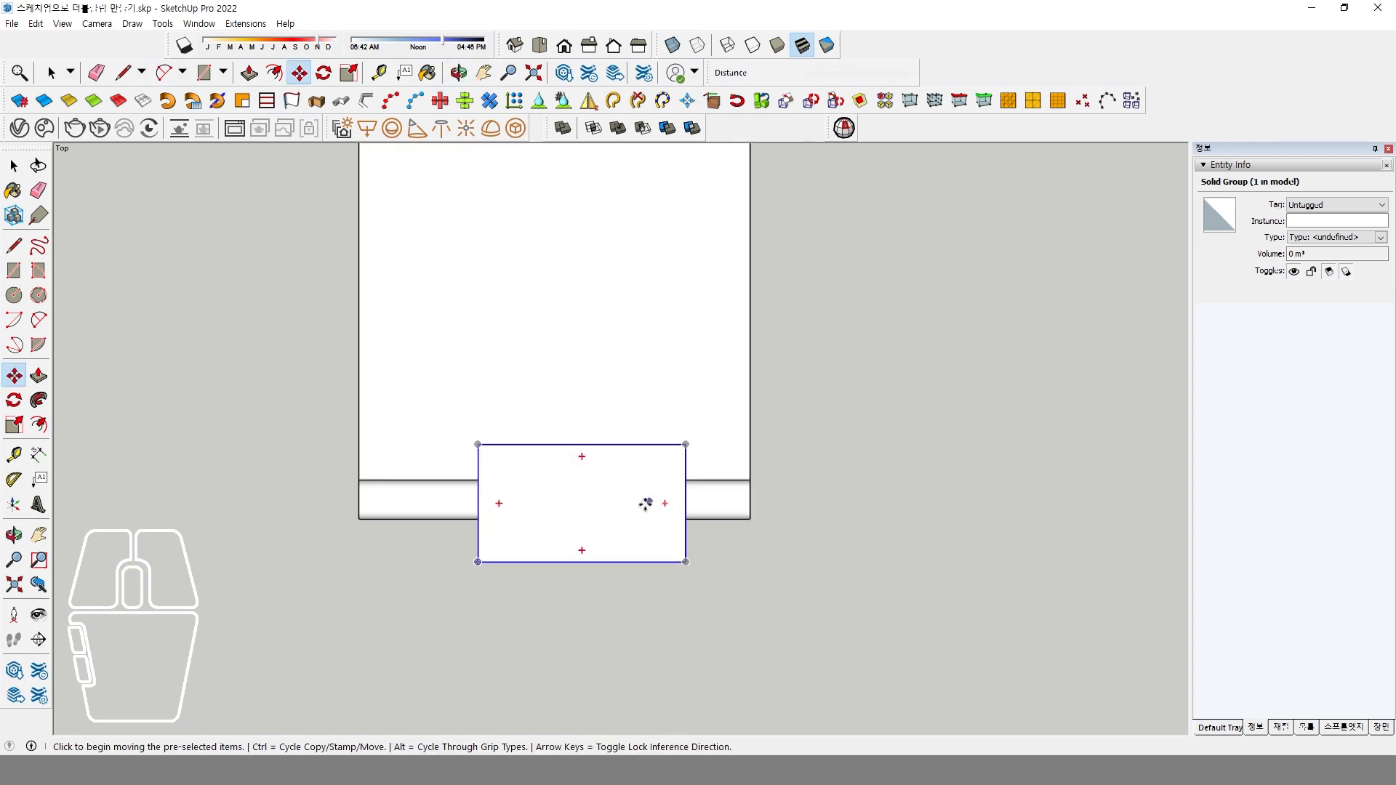
click(672, 45)
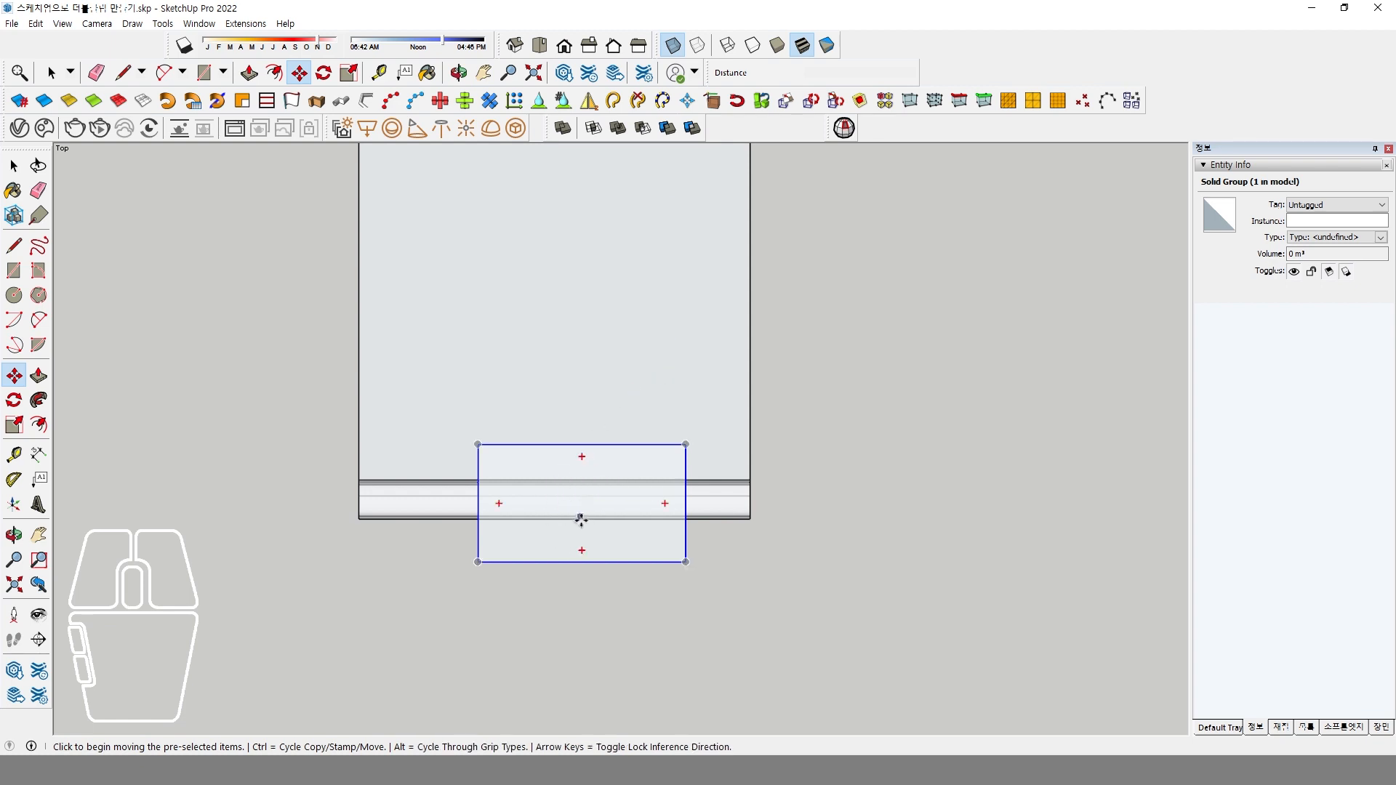
Draw a short diagonal line on the box's top face, running from its rear half toward the middle of the face.
scroll(580, 519, up, 2)
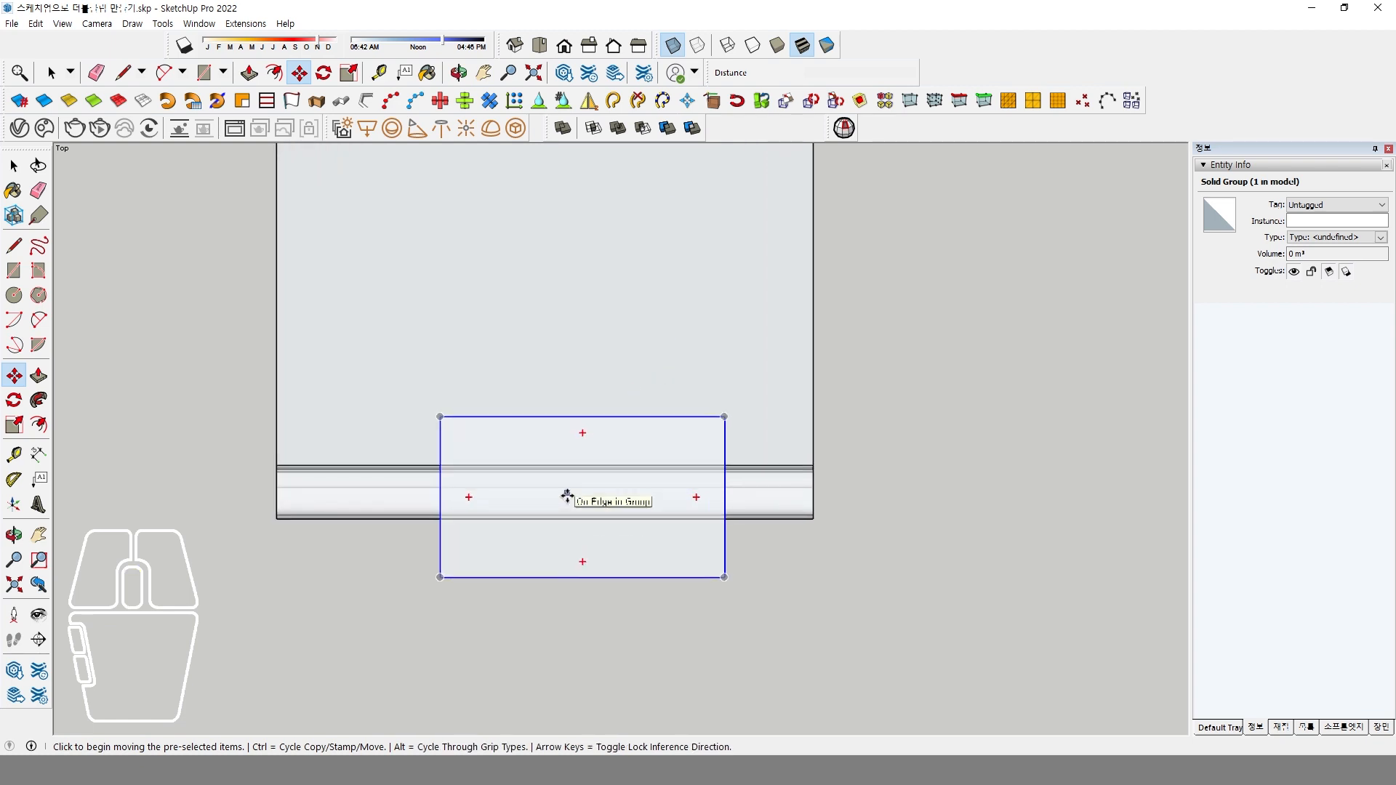
click(10, 253)
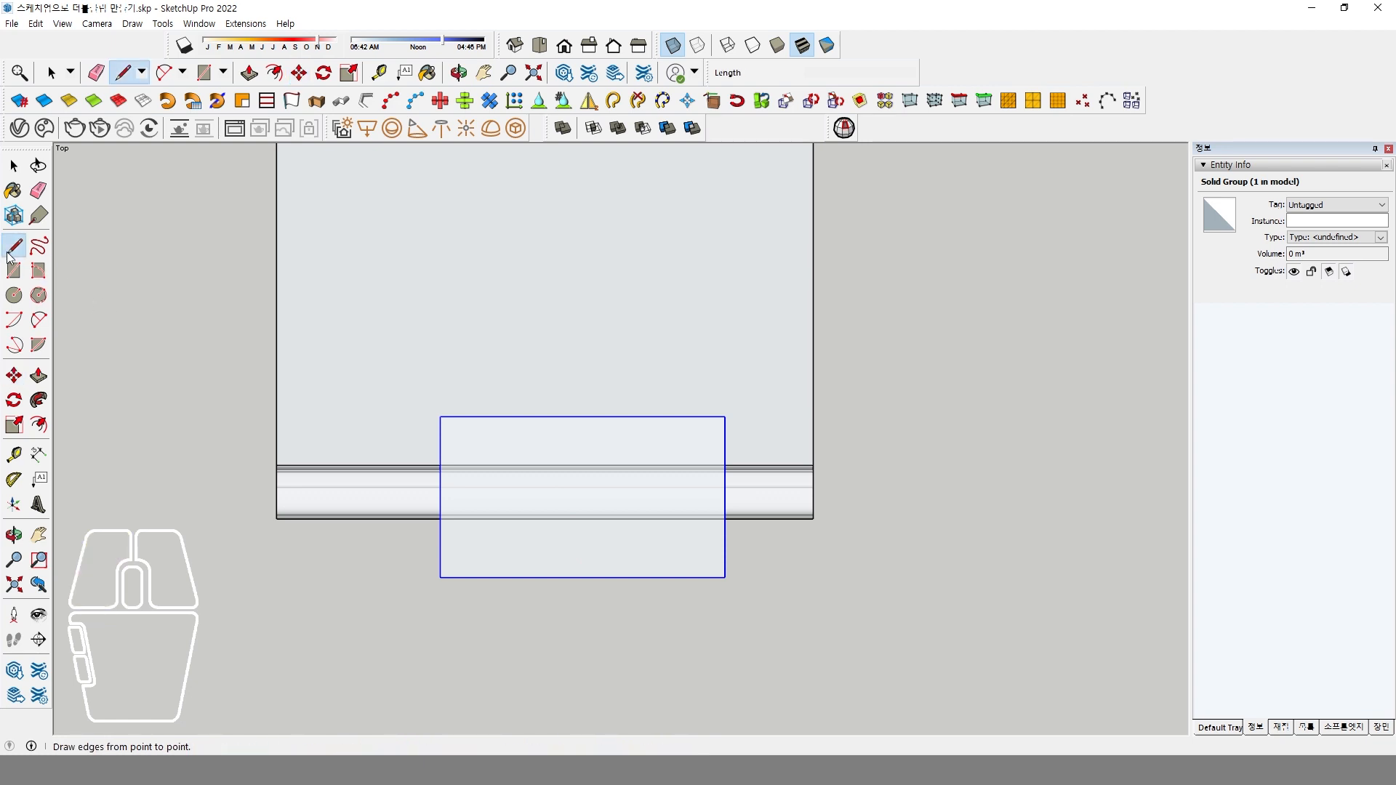
click(529, 457)
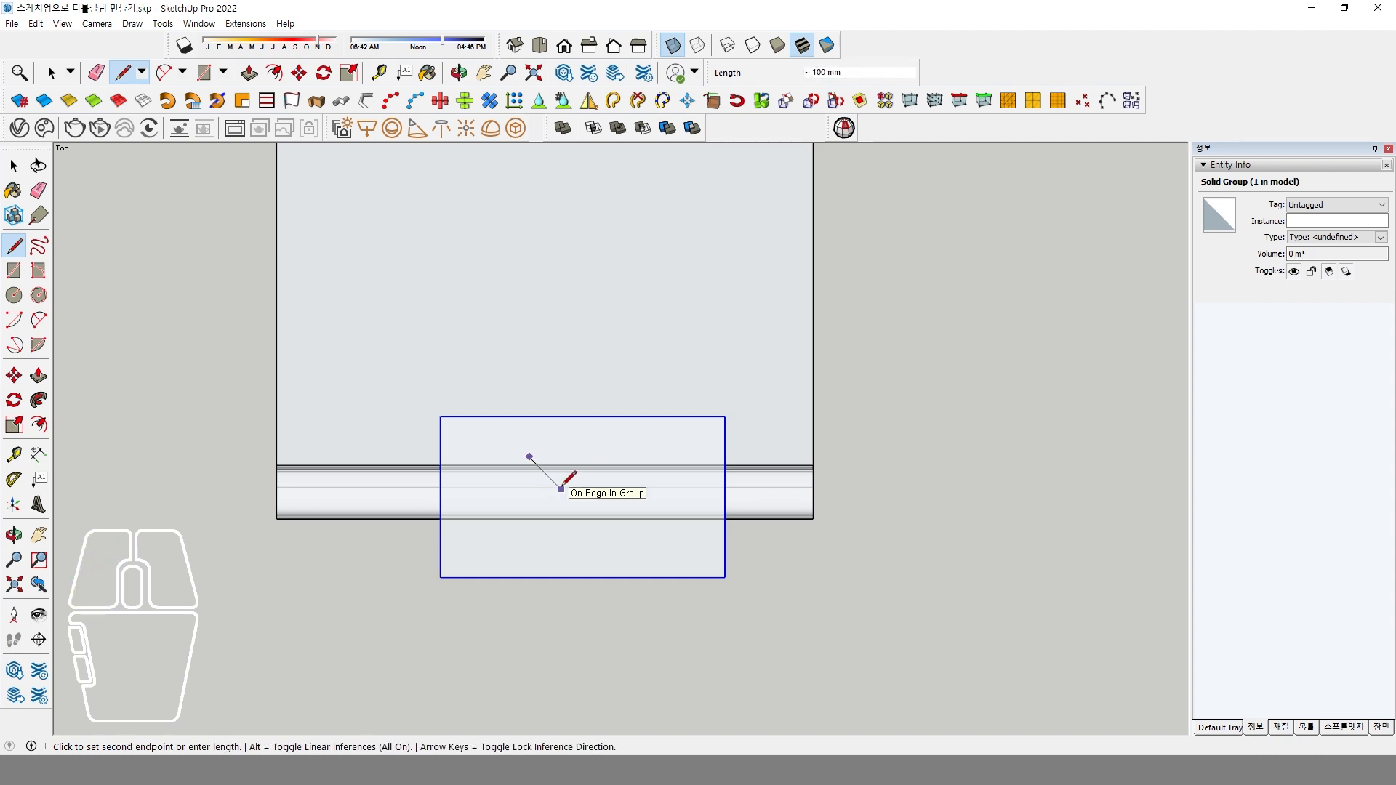
scroll(560, 486, up, 1)
middle_drag(558, 498, 592, 432)
click(579, 452)
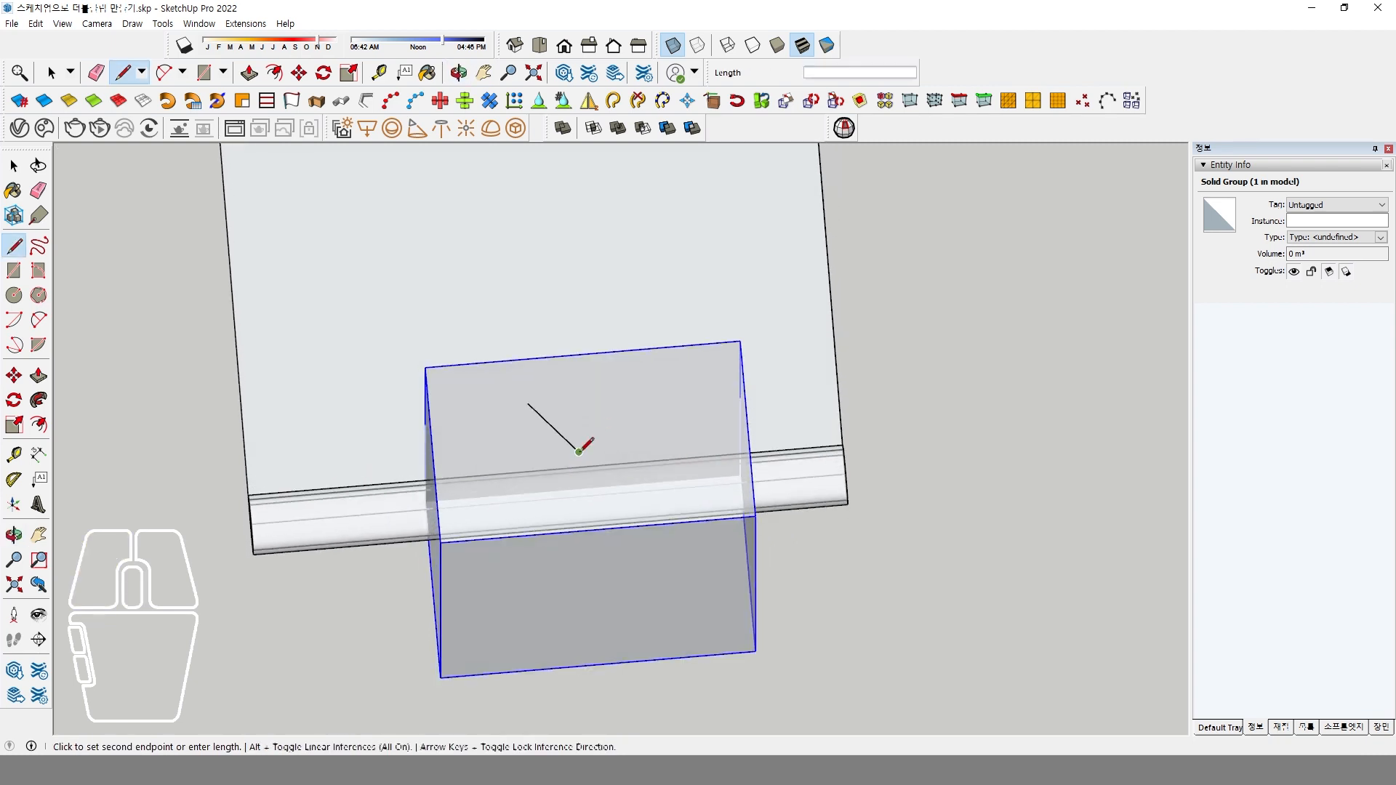
Try to draw a second line from the diagonal's inner end to the box's front top edge in the orbited view.
click(513, 536)
middle_drag(574, 477, 550, 442)
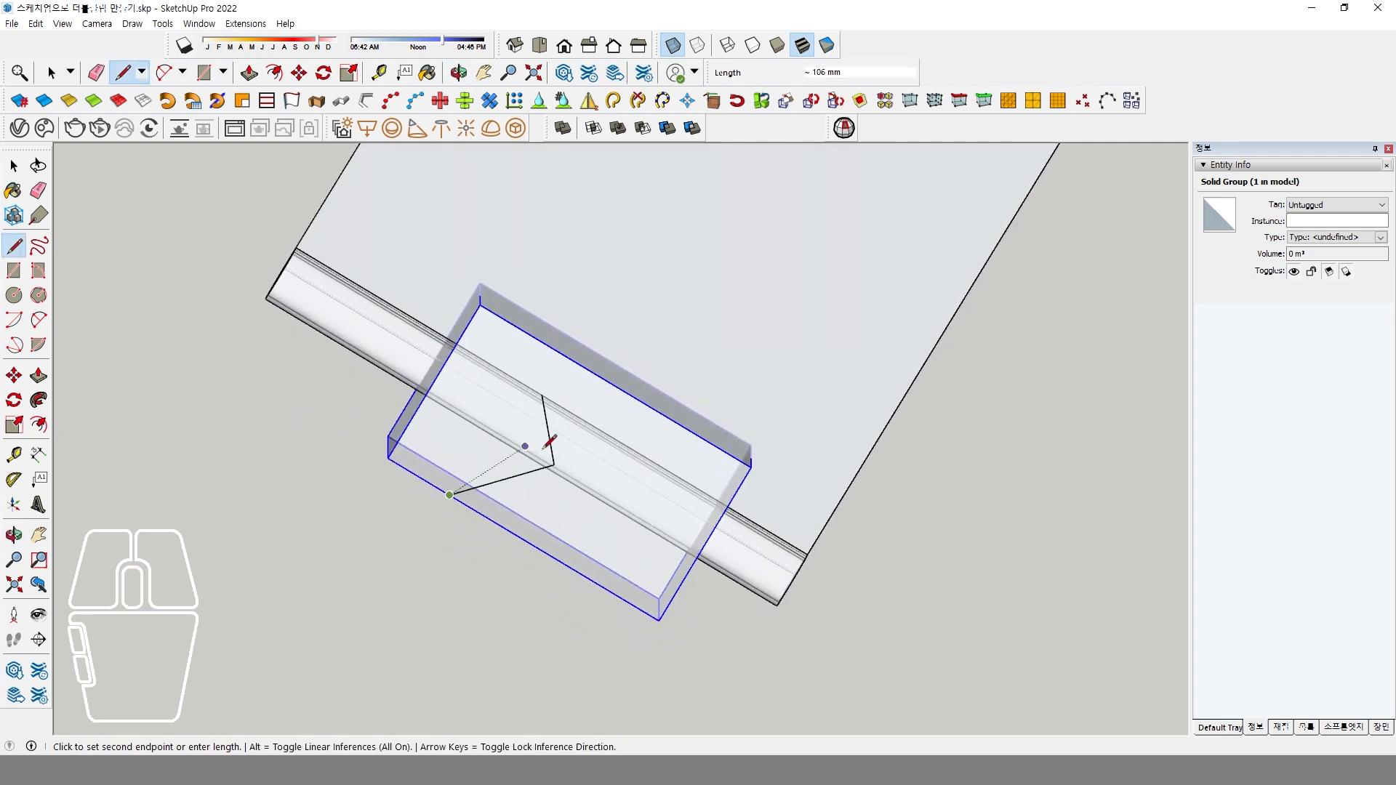
key(Escape)
In the top view, draw a line about 38 mm long from the diagonal's inner end to the box's front edge, and extend the diagonal to the rear edge.
click(538, 46)
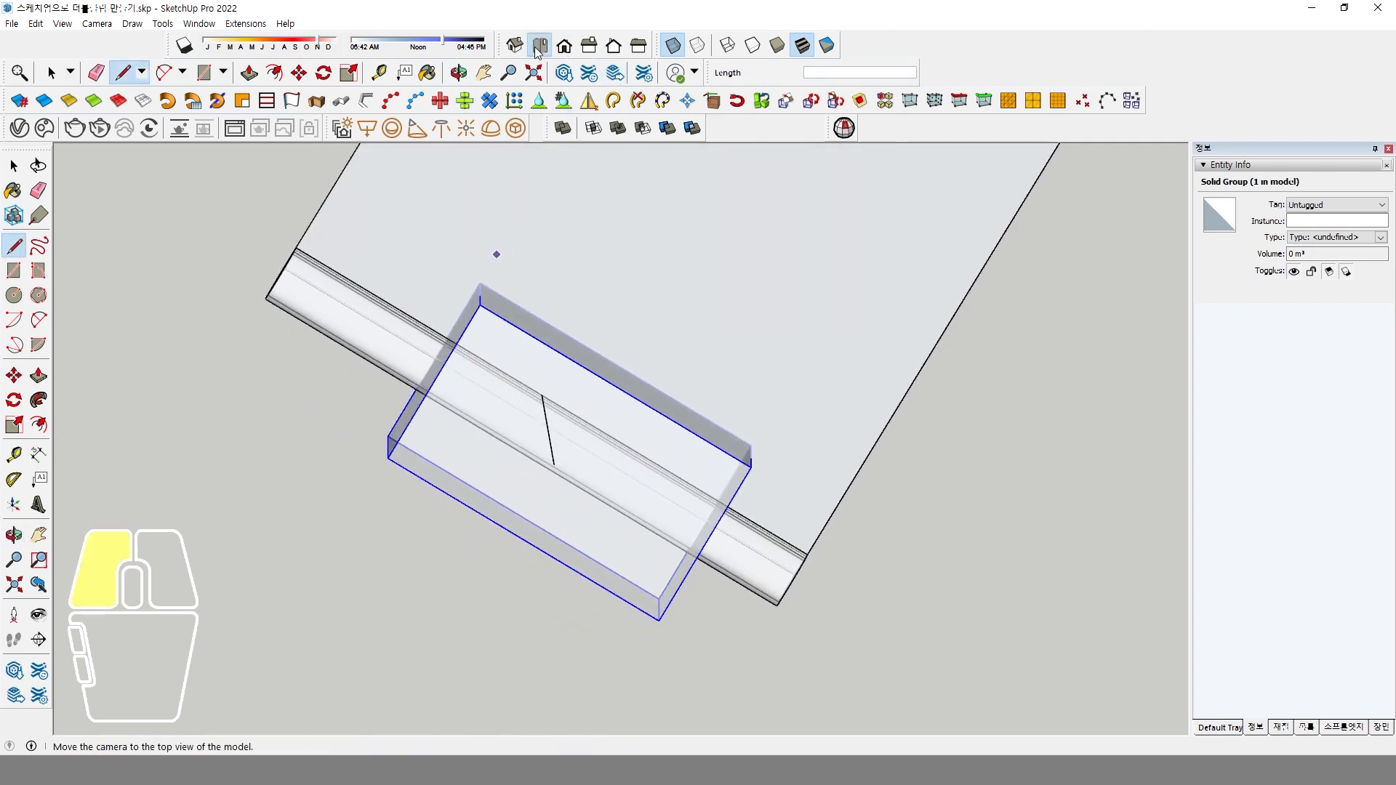
click(649, 448)
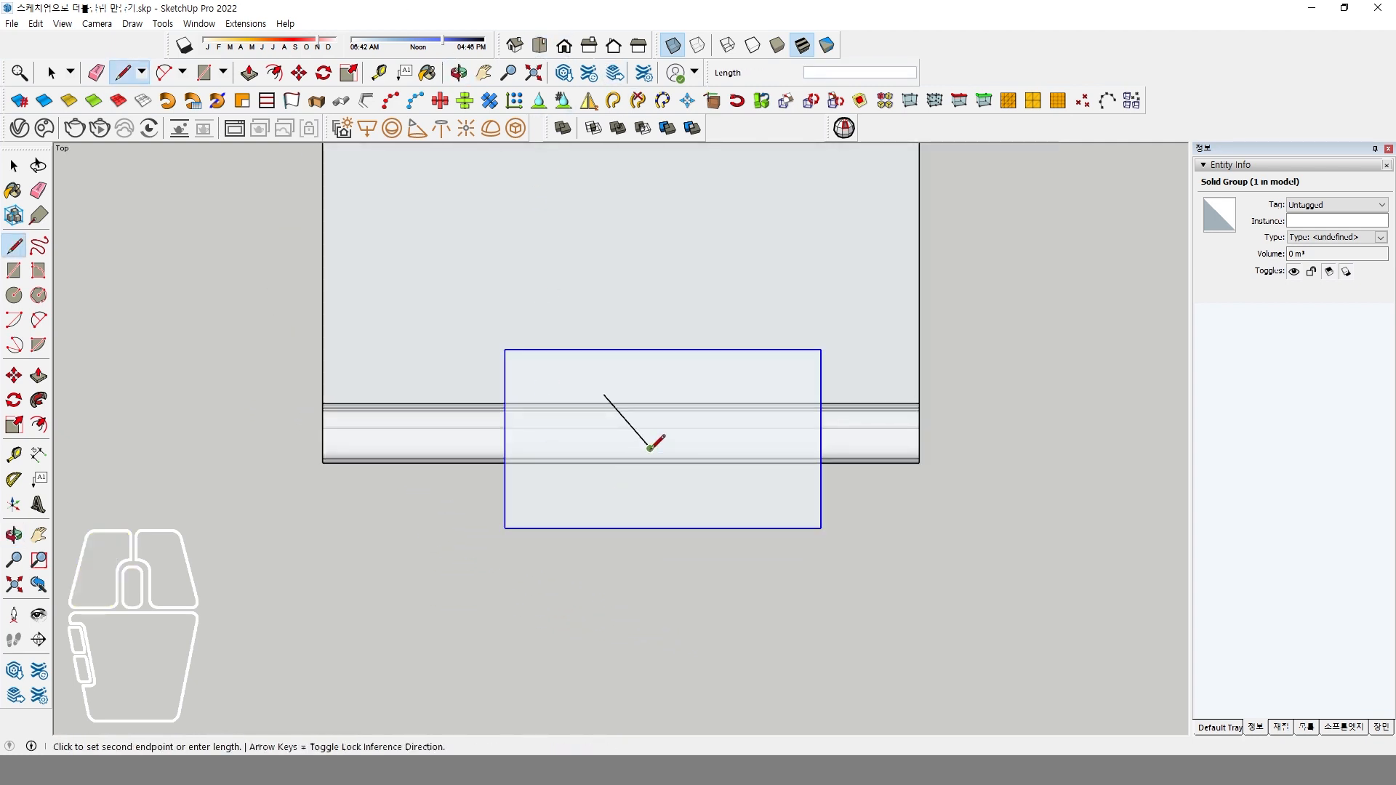
click(568, 529)
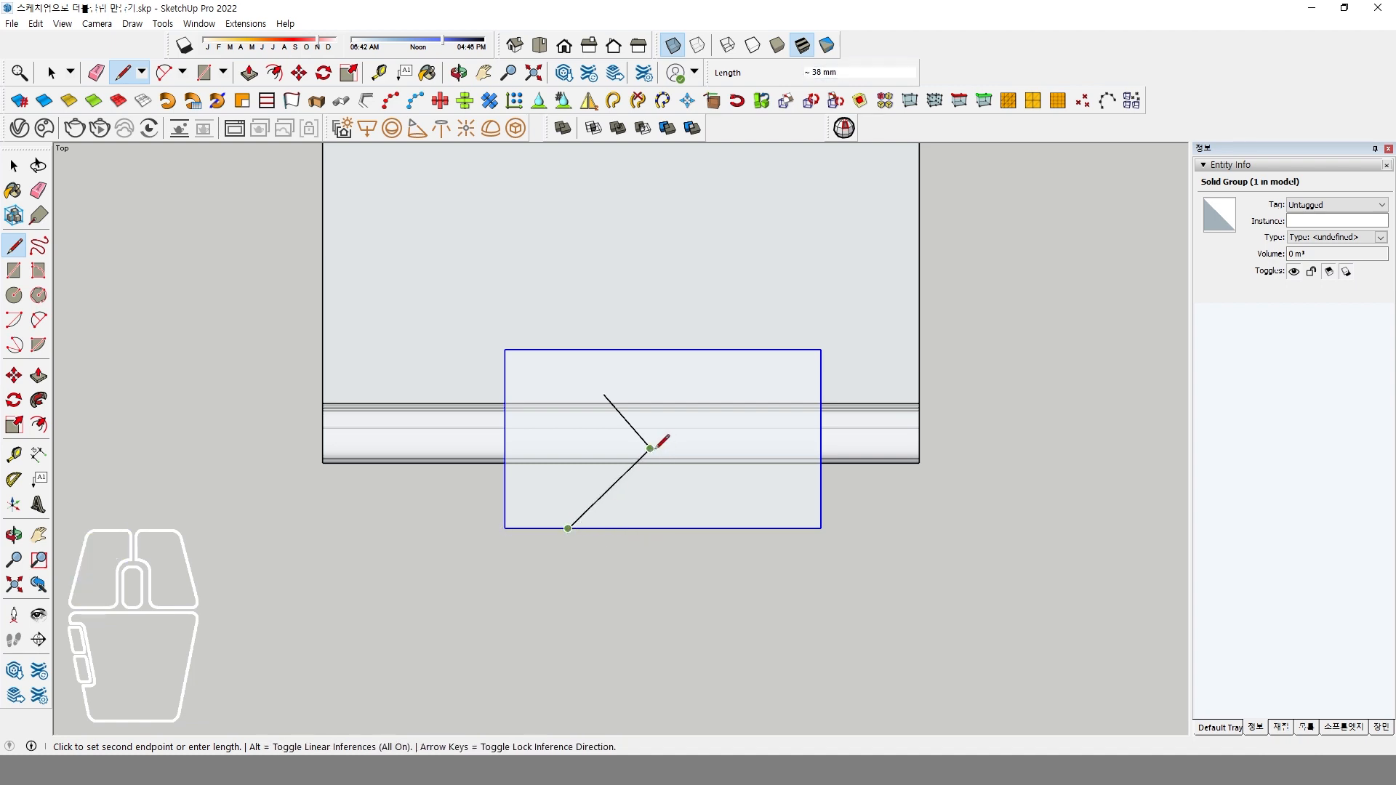
key(Escape)
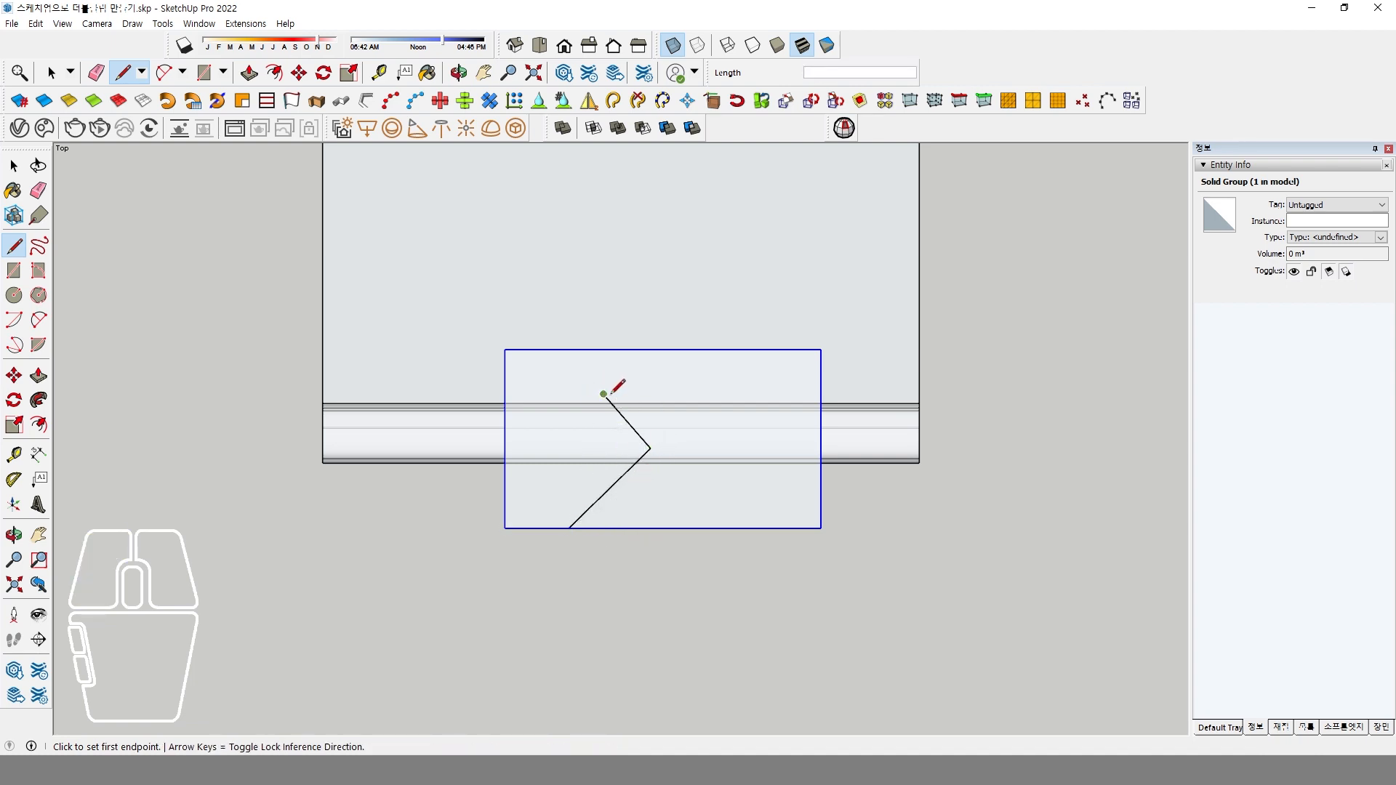
click(604, 393)
click(565, 350)
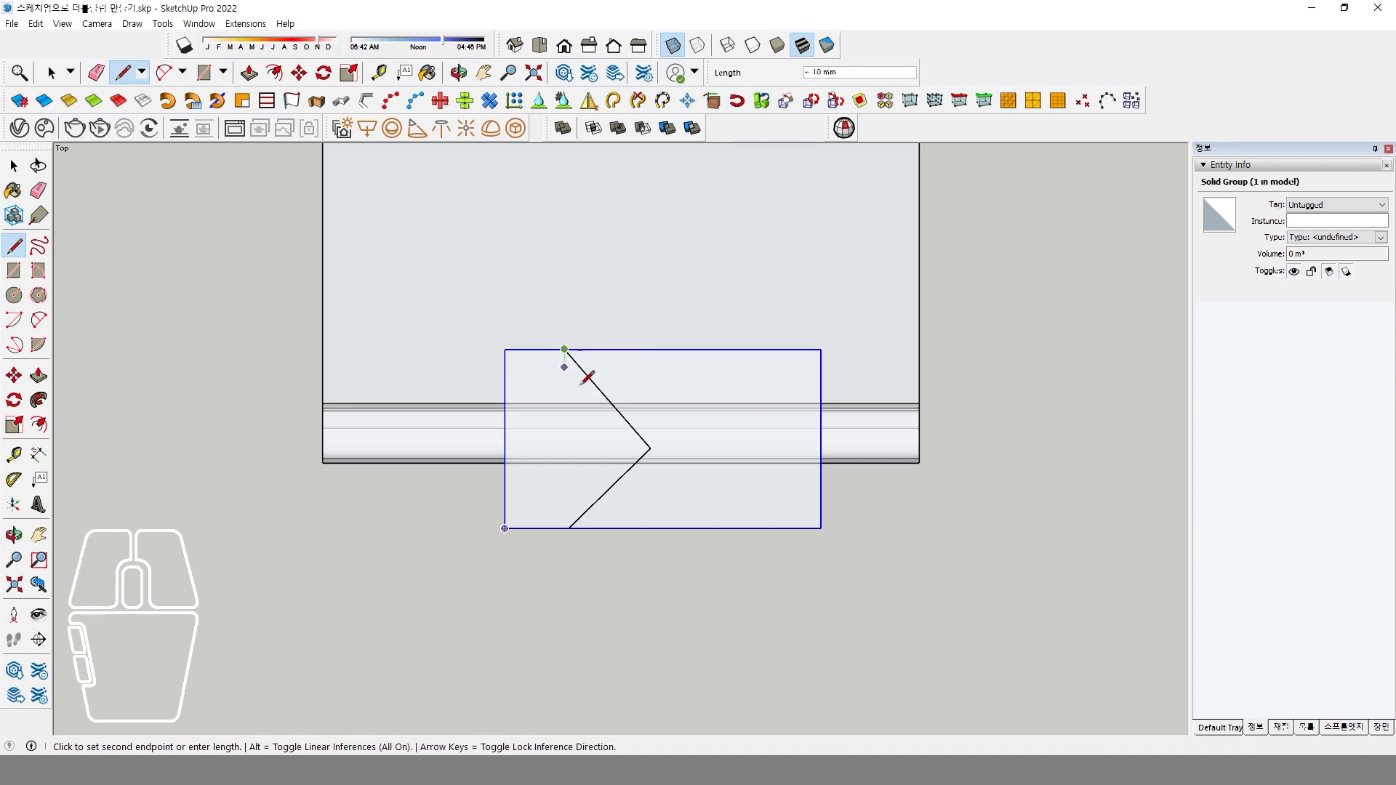
middle_drag(593, 487, 673, 386)
key(space)
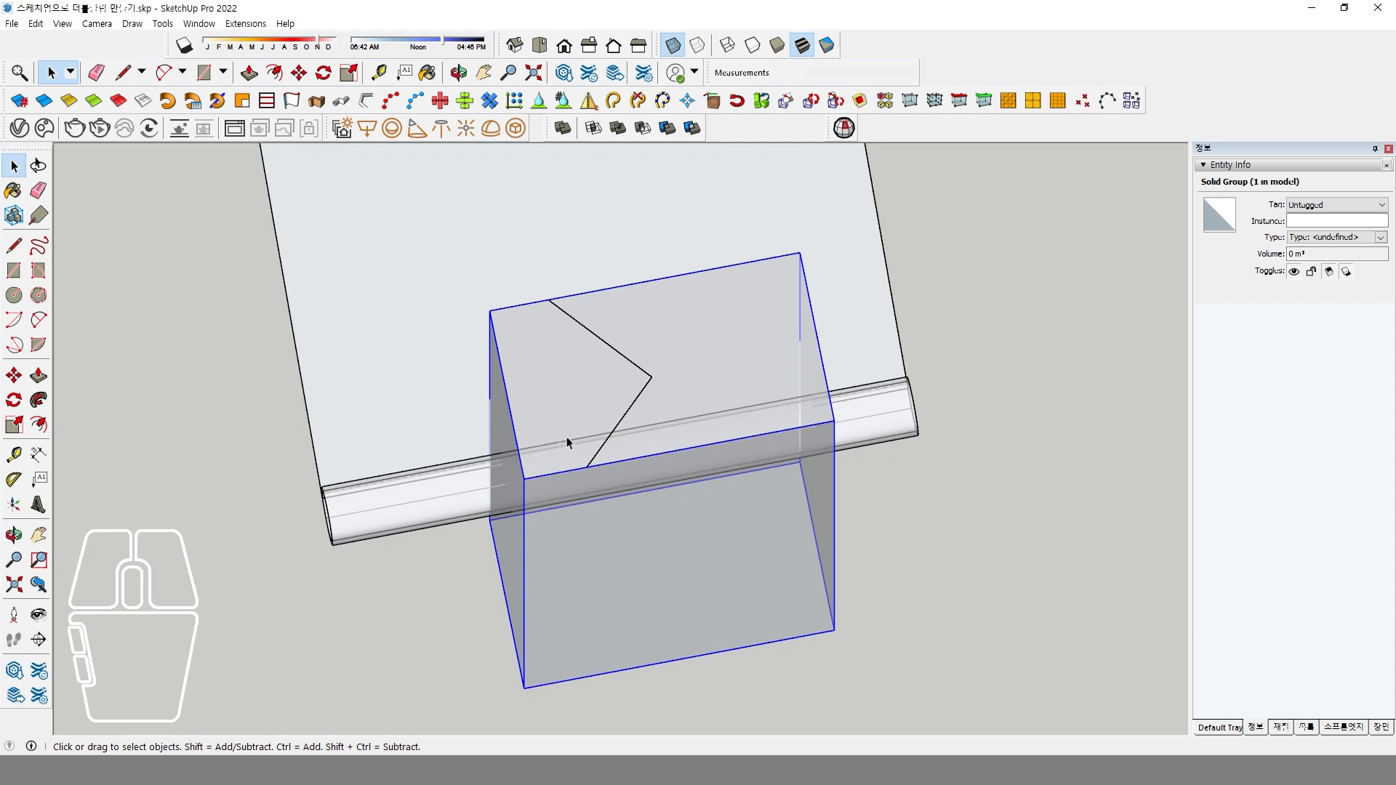
middle_drag(568, 442, 511, 491)
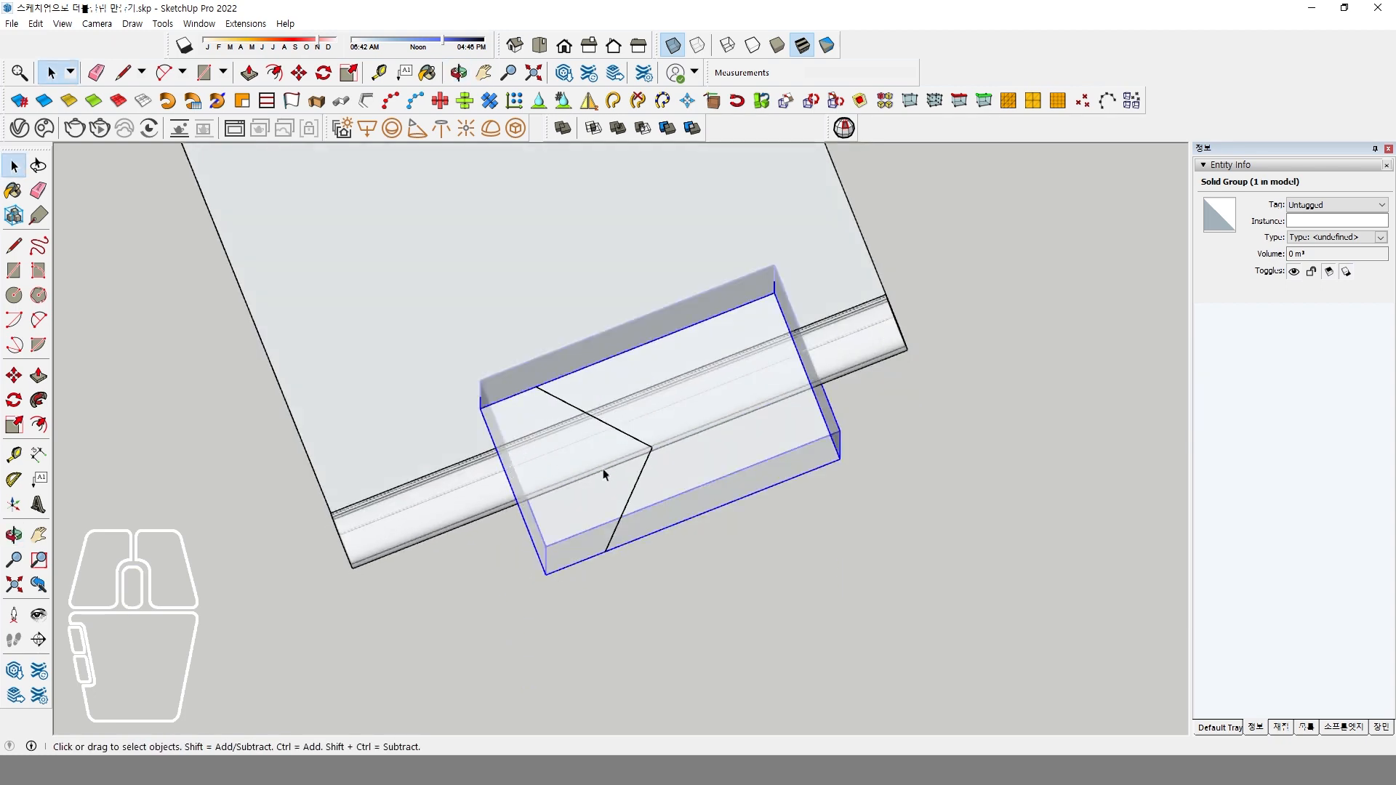
middle_drag(603, 475, 534, 352)
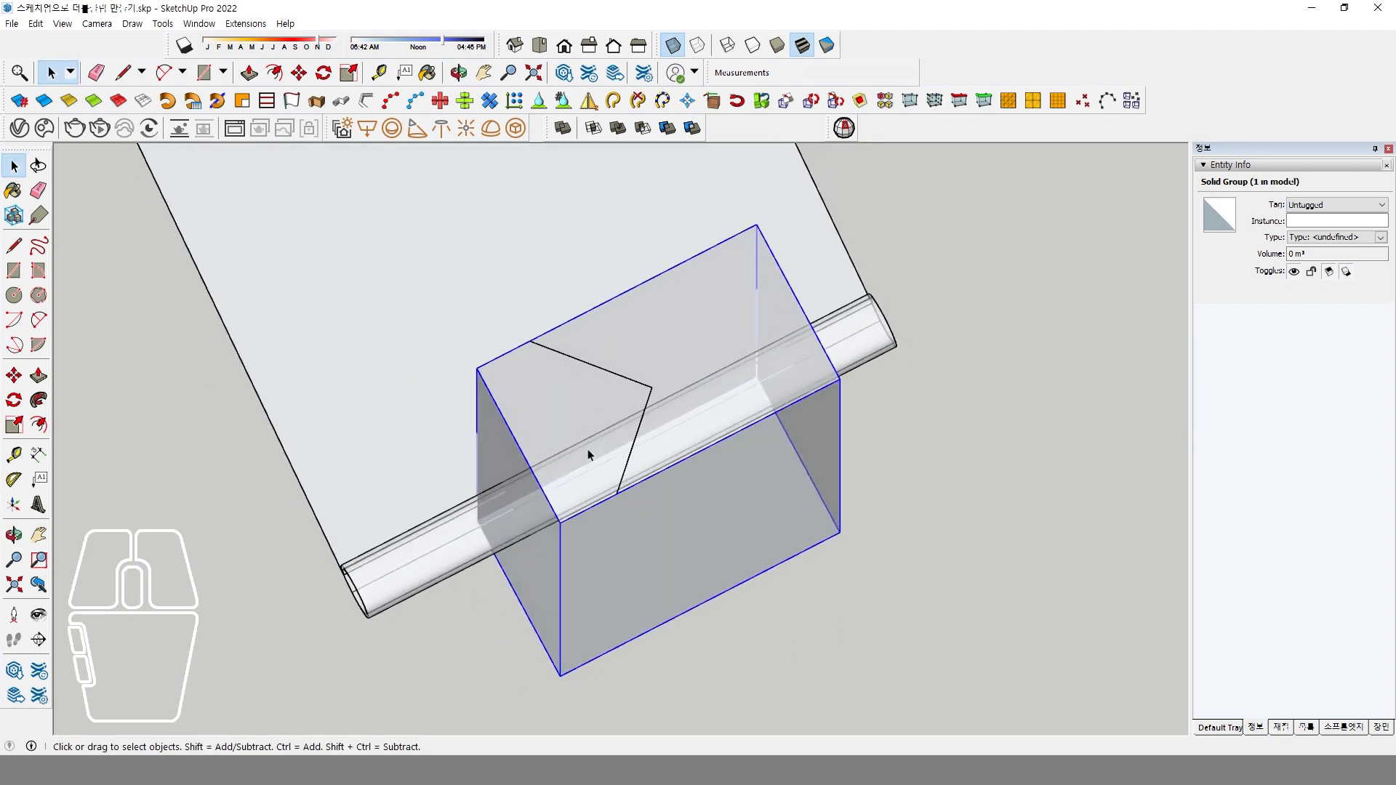
mouse_move(589, 454)
middle_down()
mouse_move(390, 437)
mouse_move(342, 549)
mouse_move(526, 448)
mouse_move(601, 489)
mouse_move(593, 465)
middle_up()
In the top view, draw a slanted line about 77 mm long across the box's top from its front edge to its rear edge.
click(539, 45)
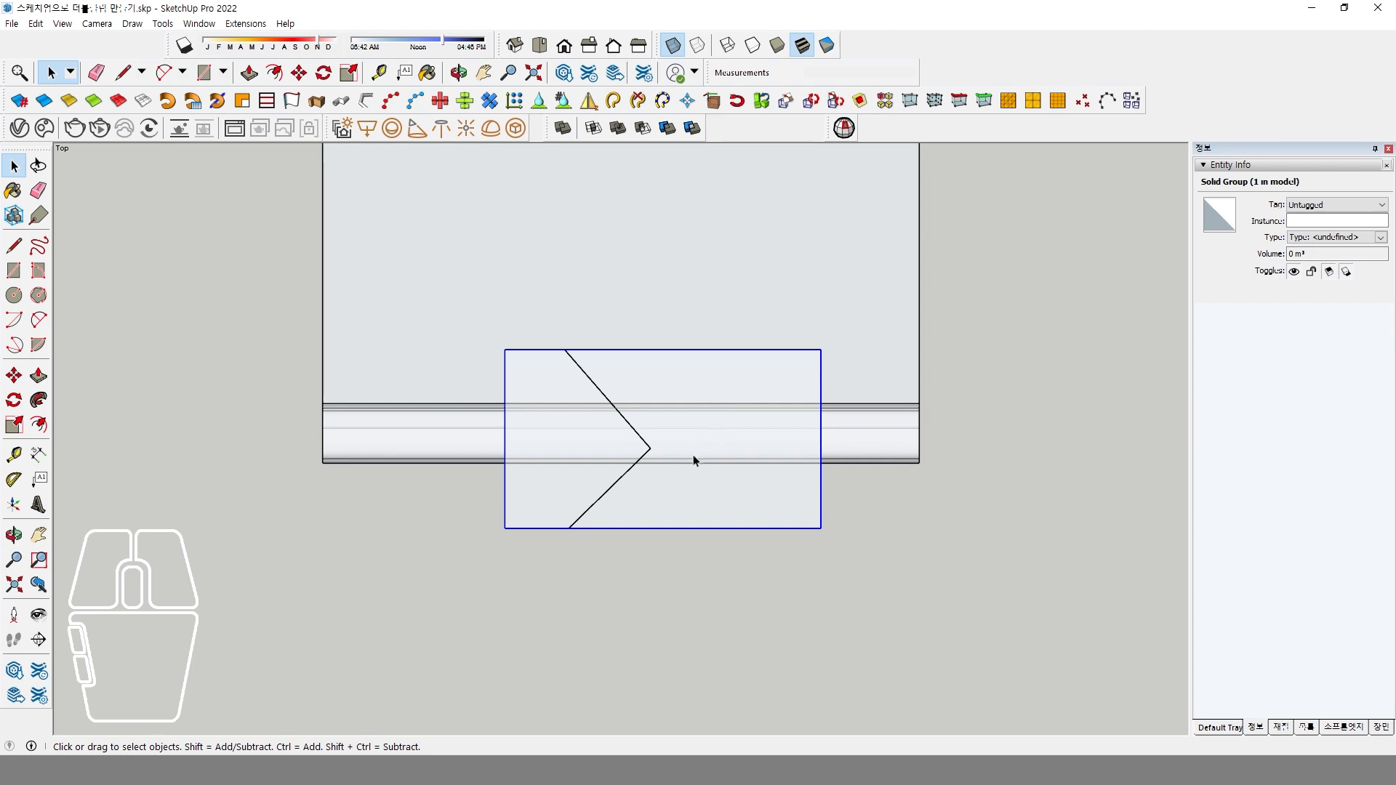
key(l)
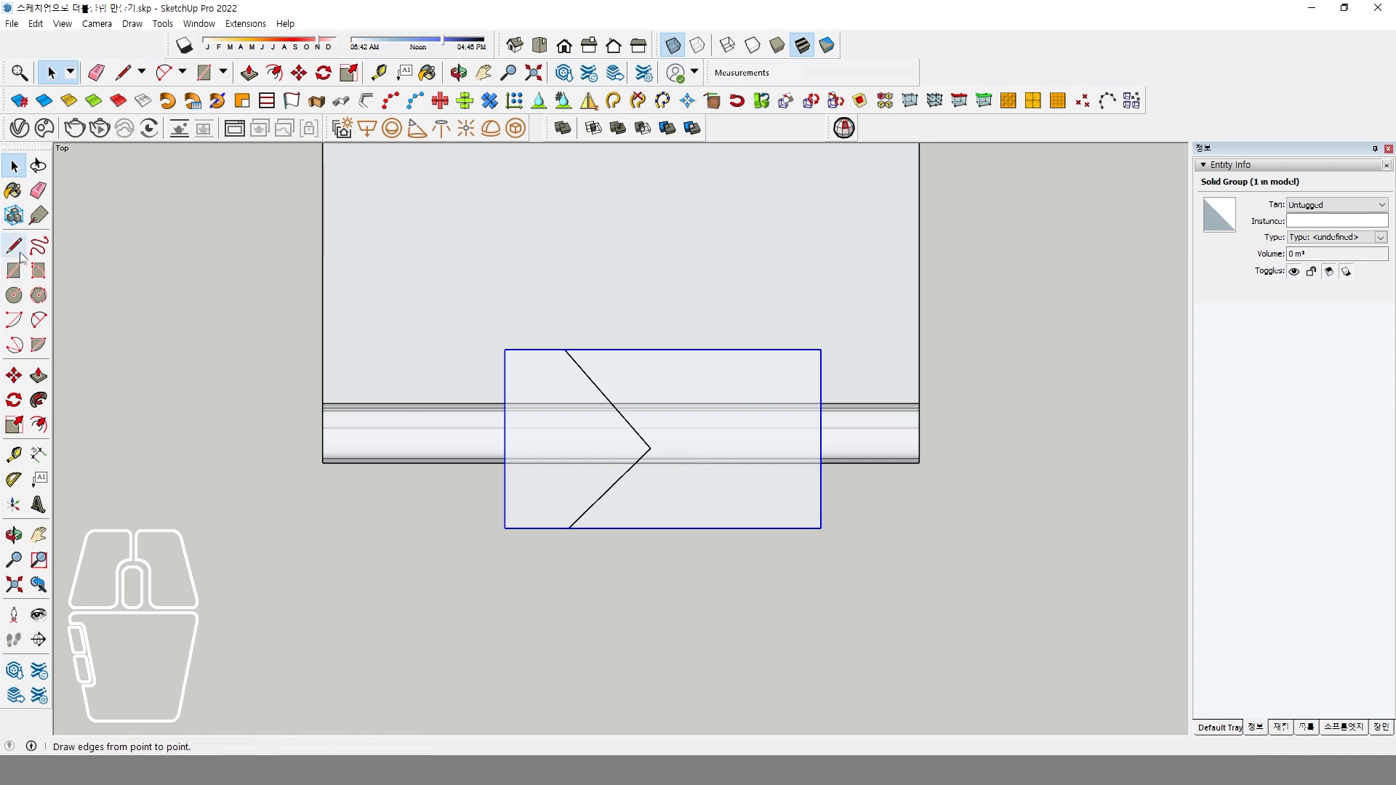
click(728, 349)
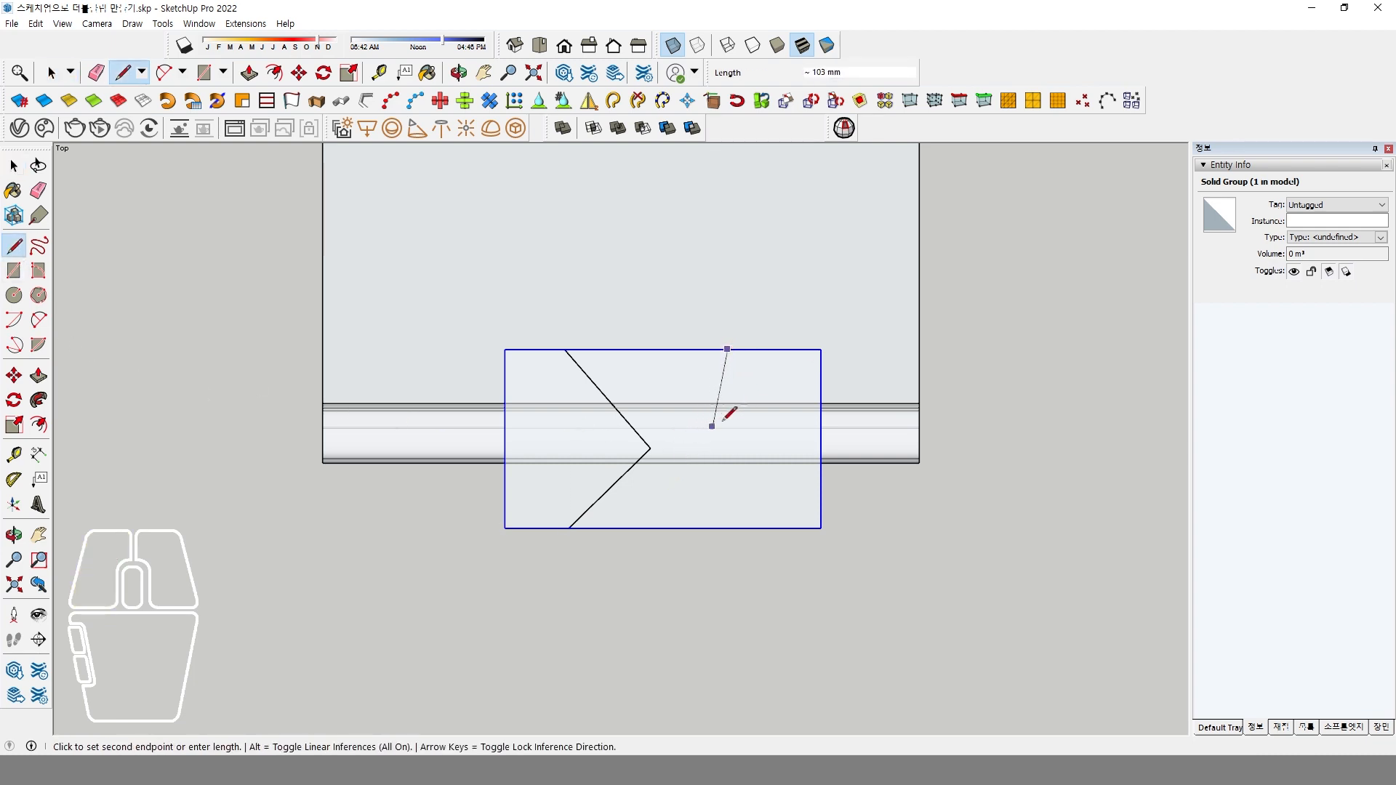
key(Escape)
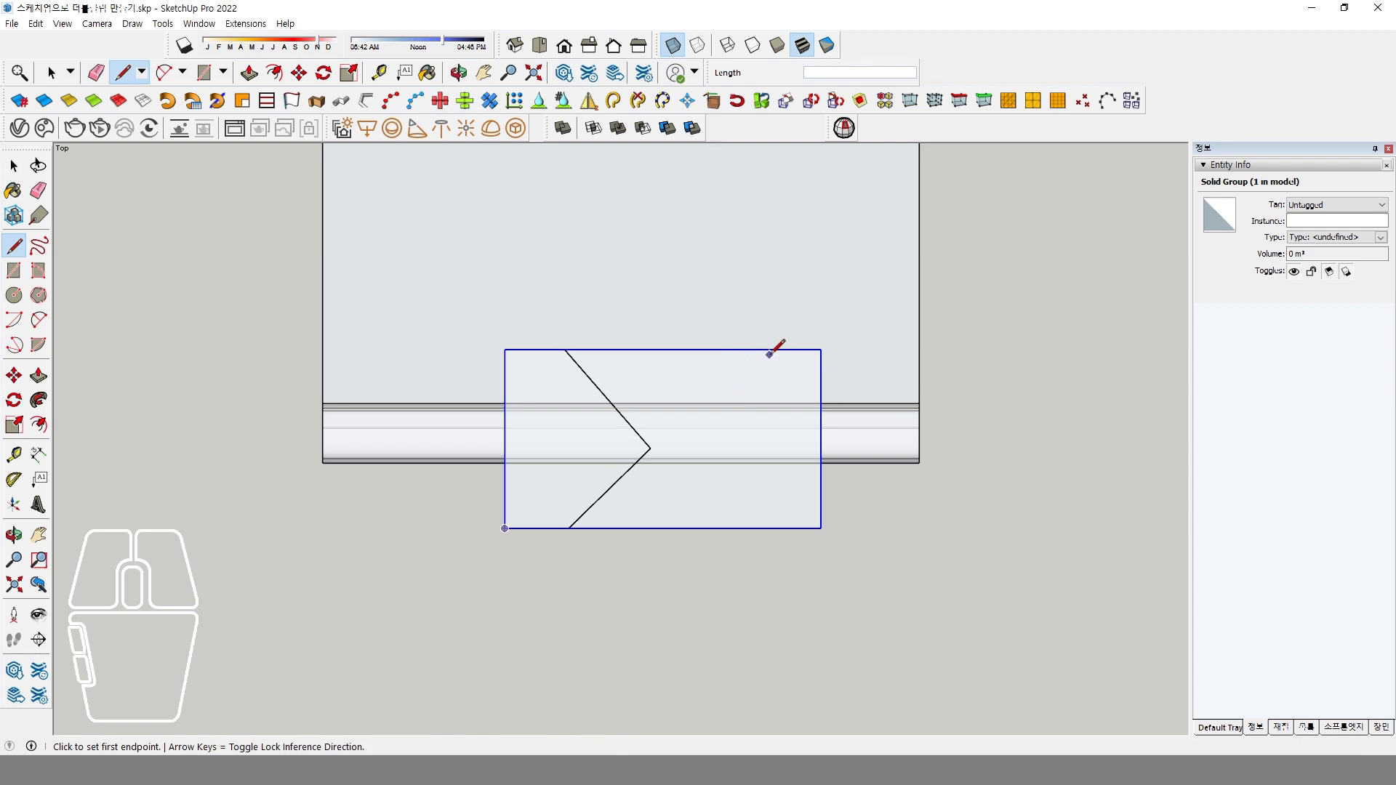
click(769, 355)
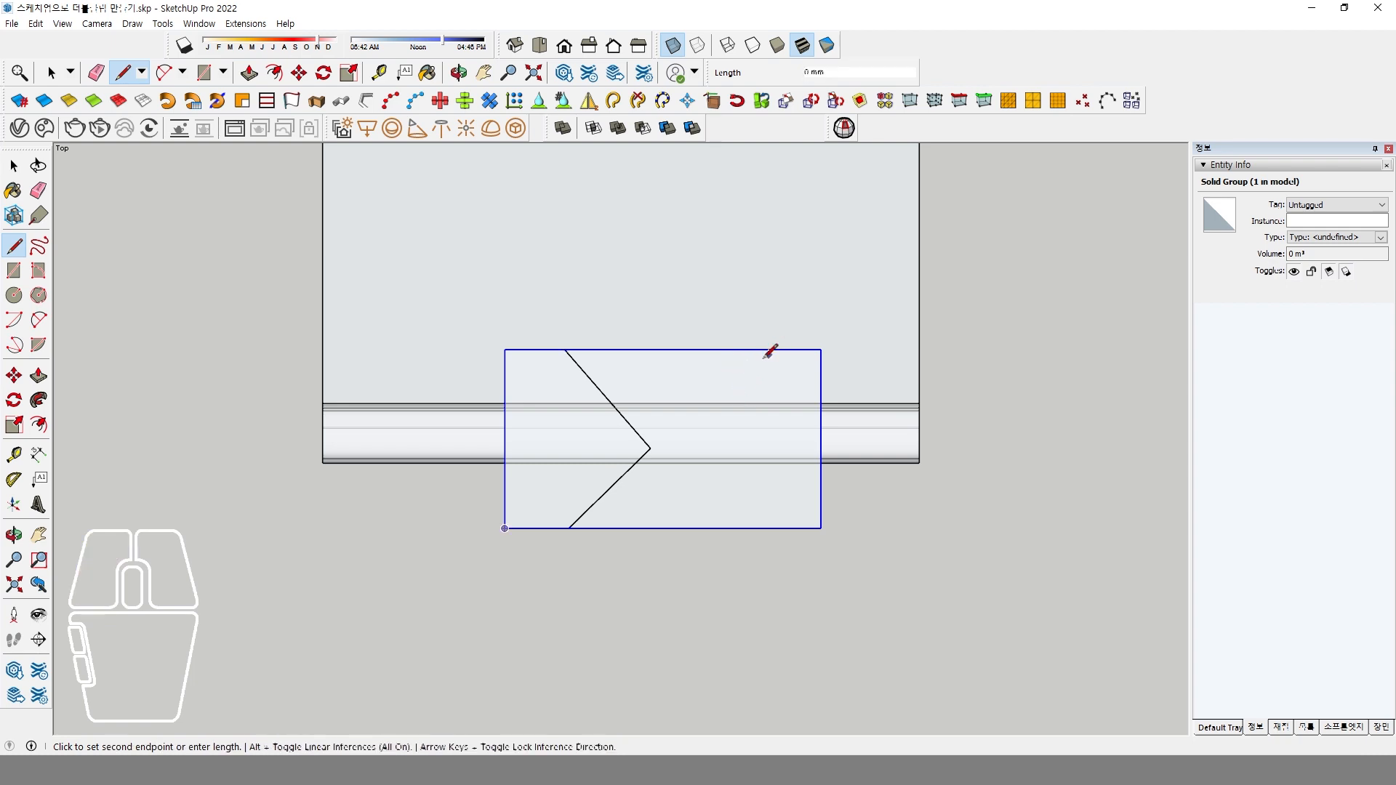
key(Escape)
click(662, 528)
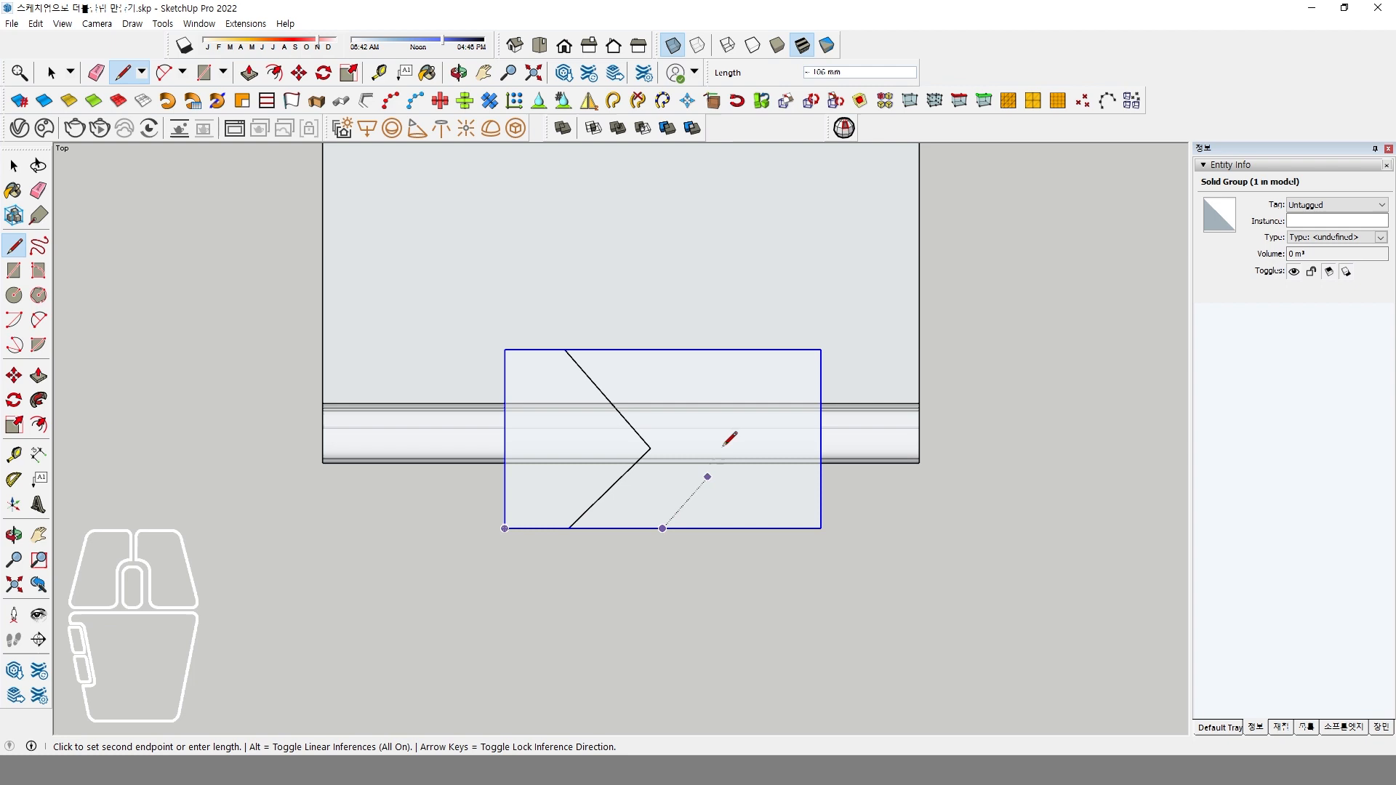
click(805, 349)
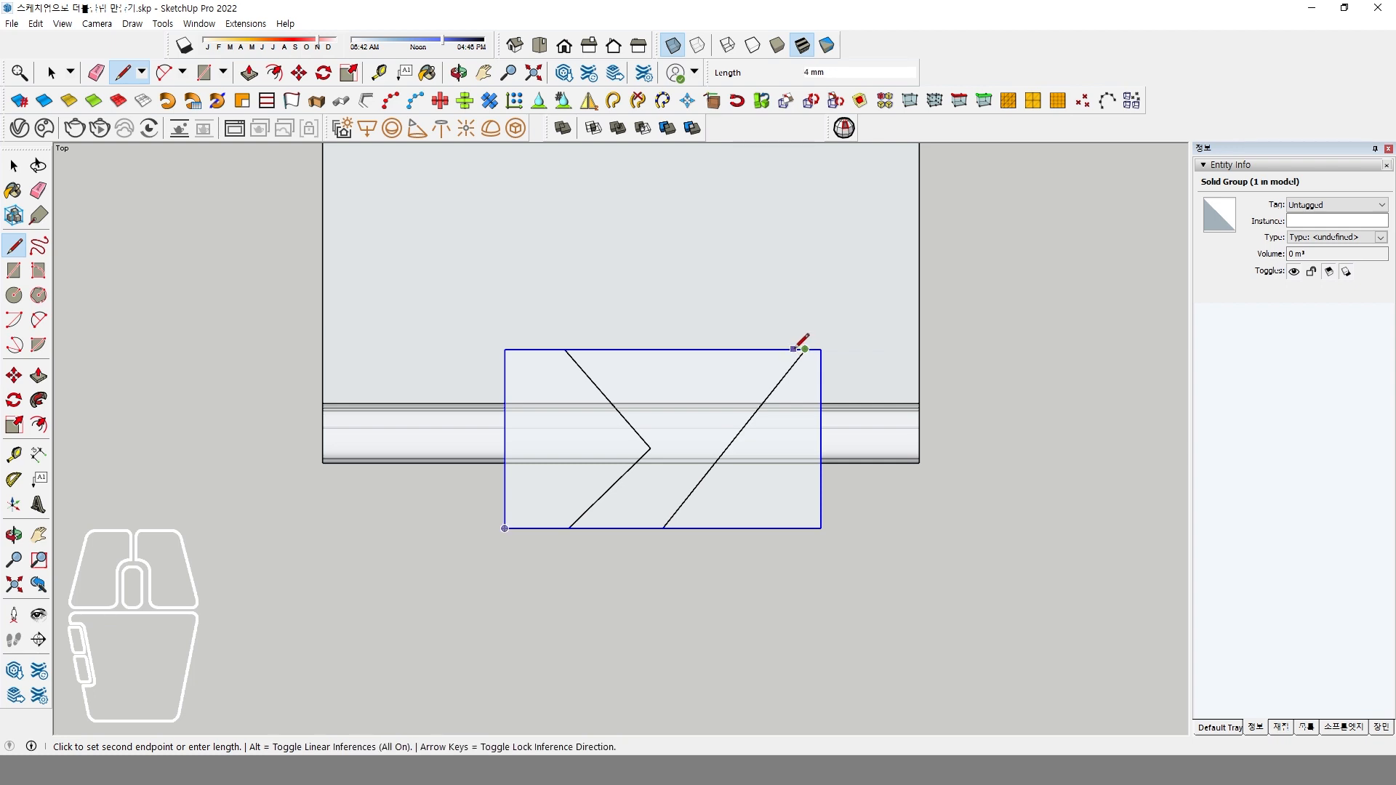
key(space)
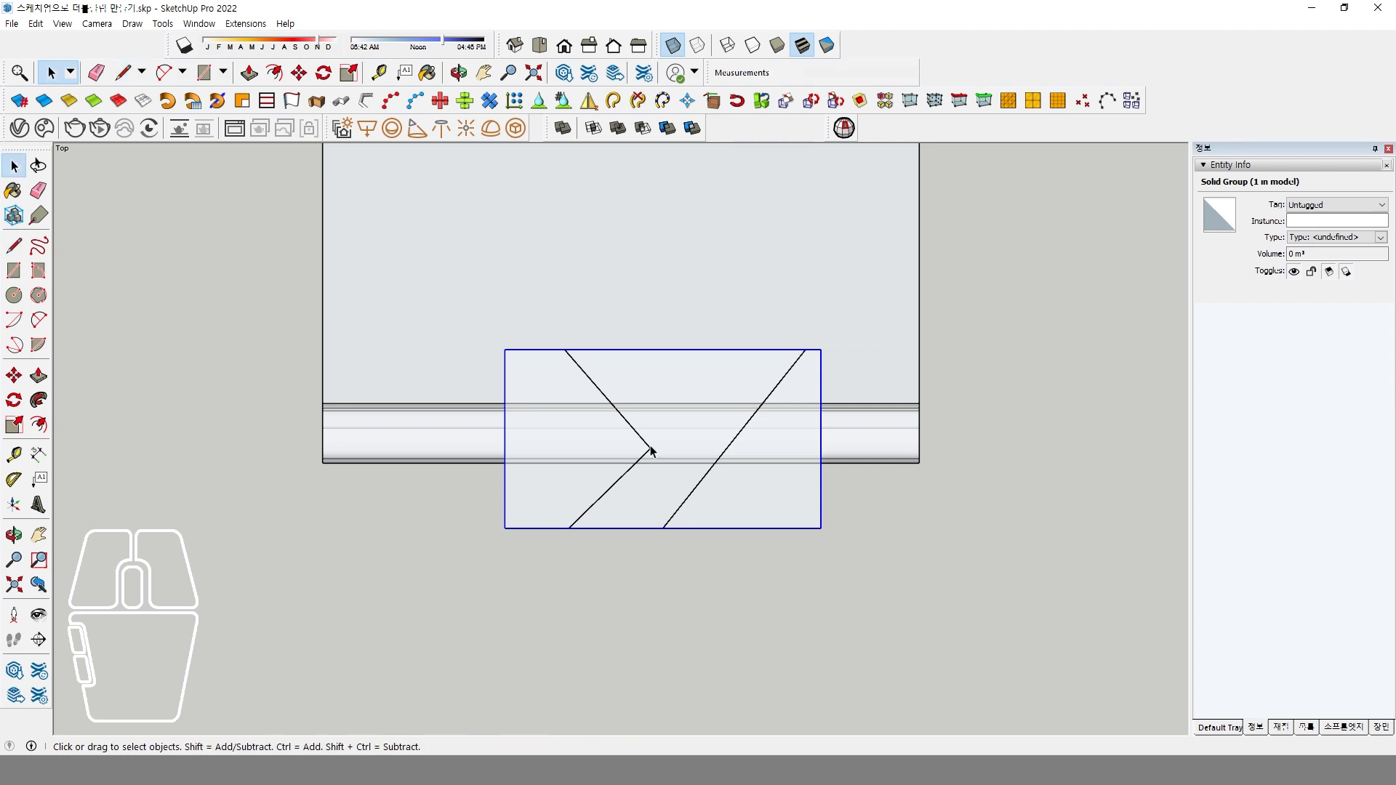
click(14, 376)
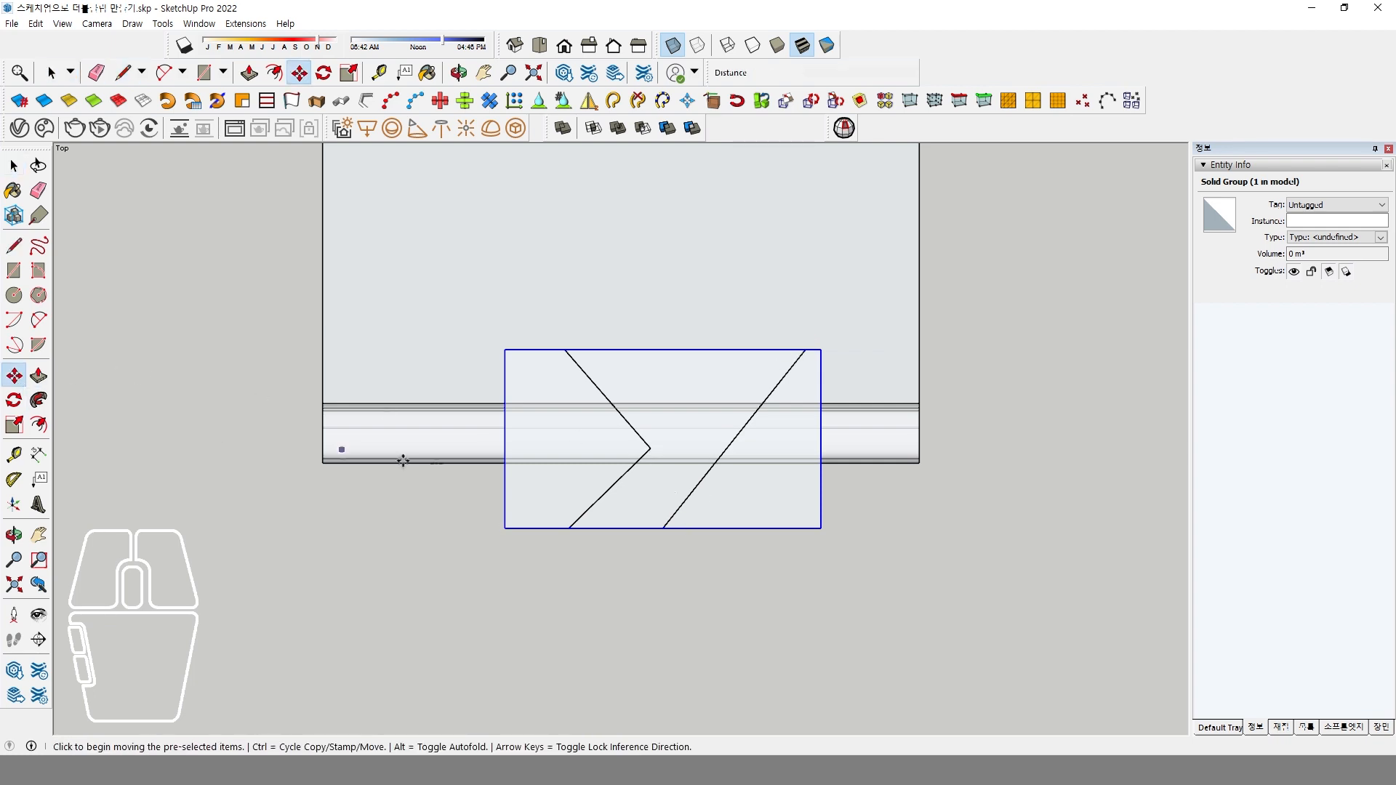
click(651, 450)
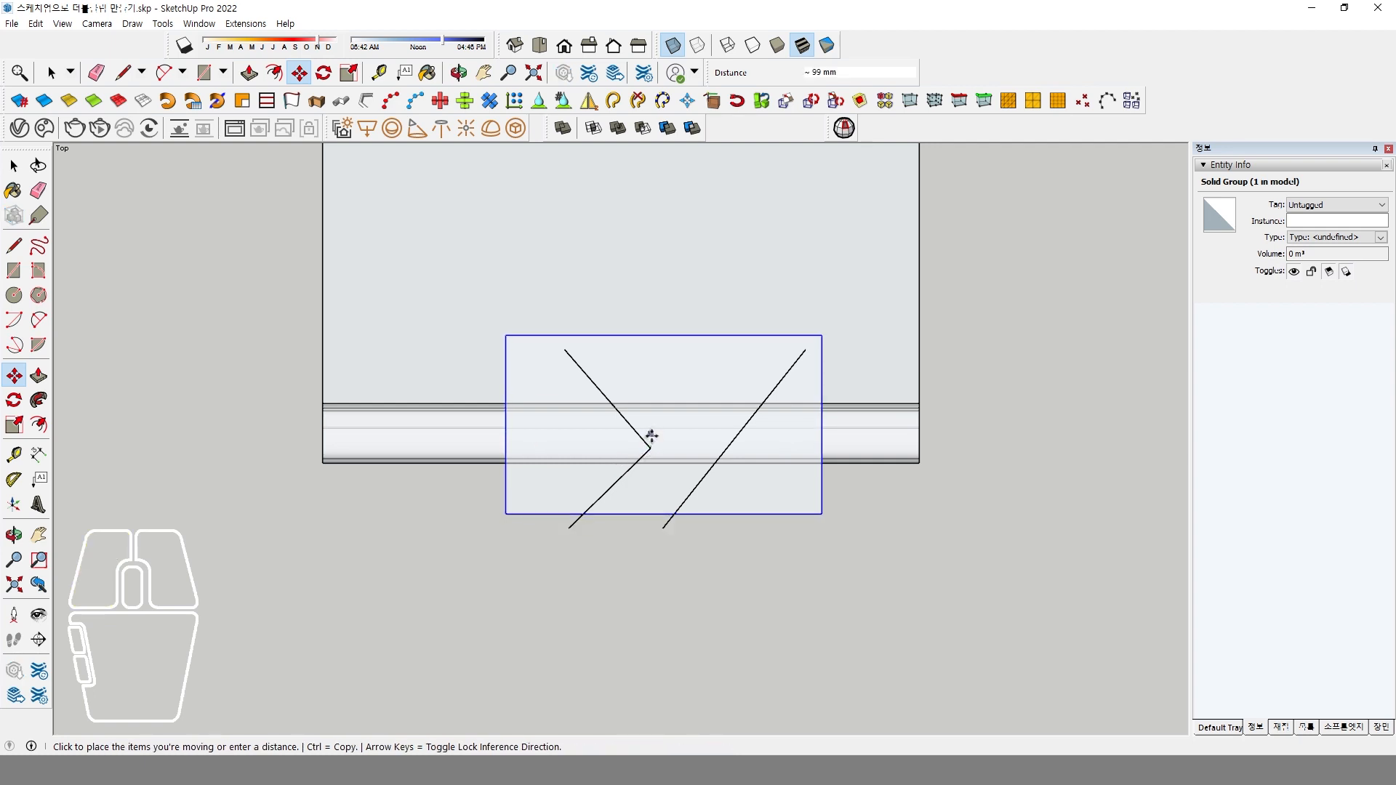
key(space)
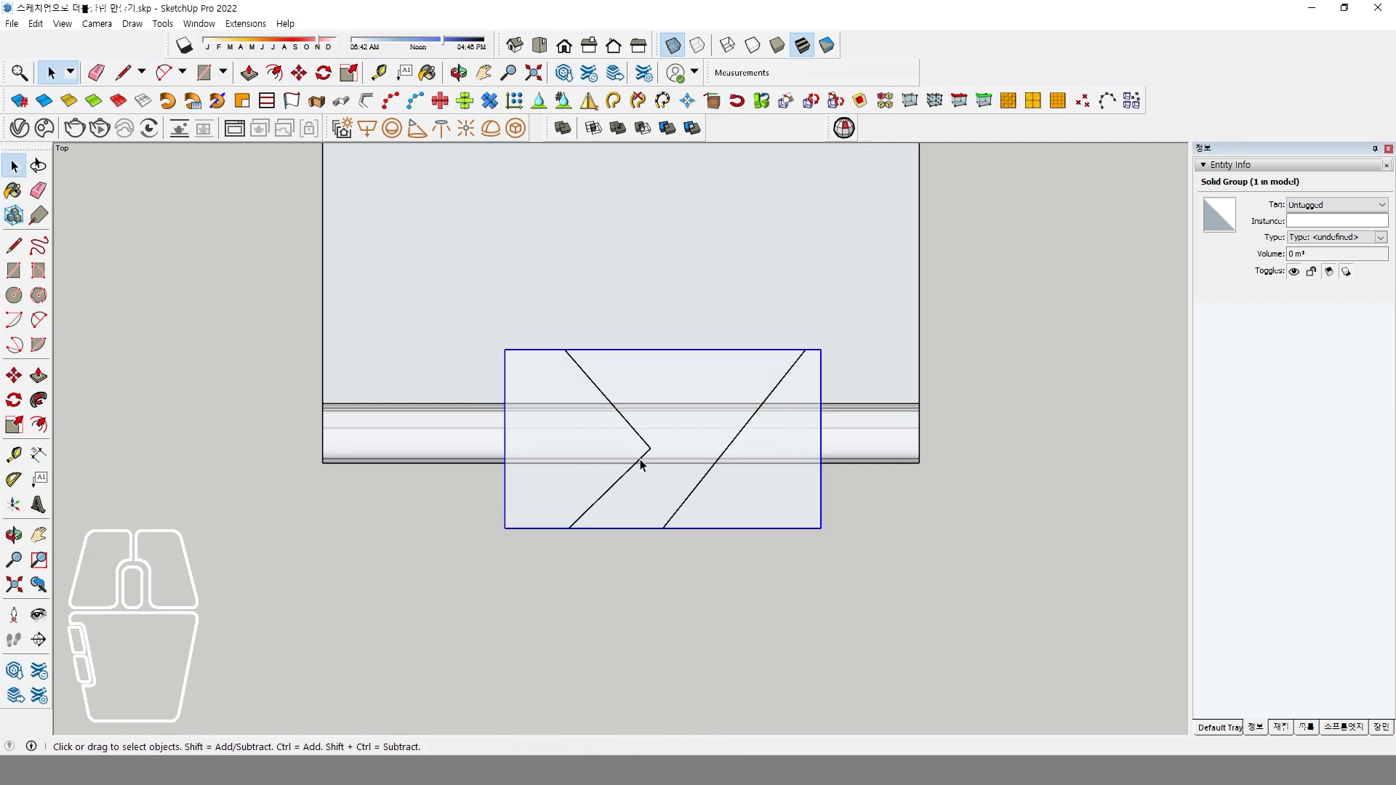
Try to move the corner point of the bent line onto the rolled edge's line in the top view, and check it from an angle.
click(652, 576)
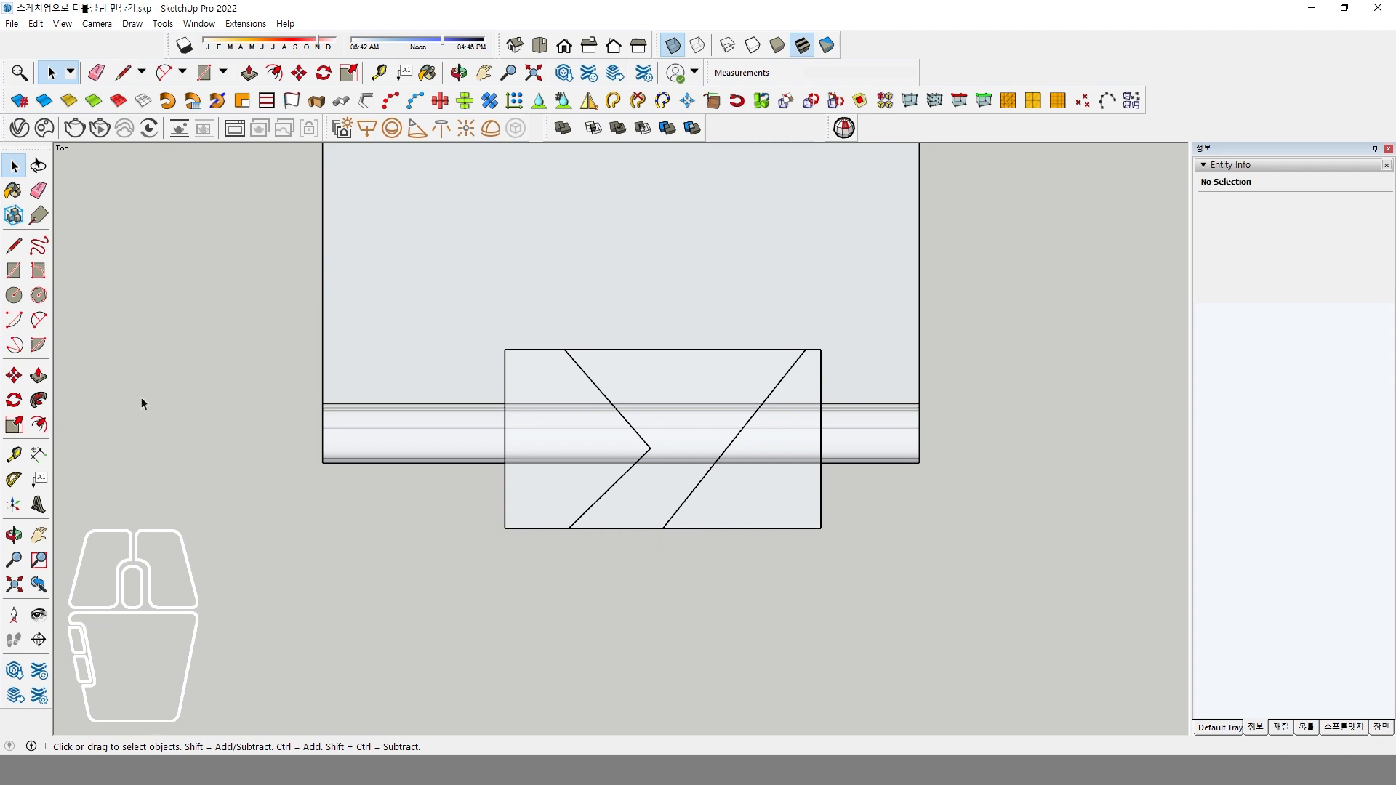
click(14, 375)
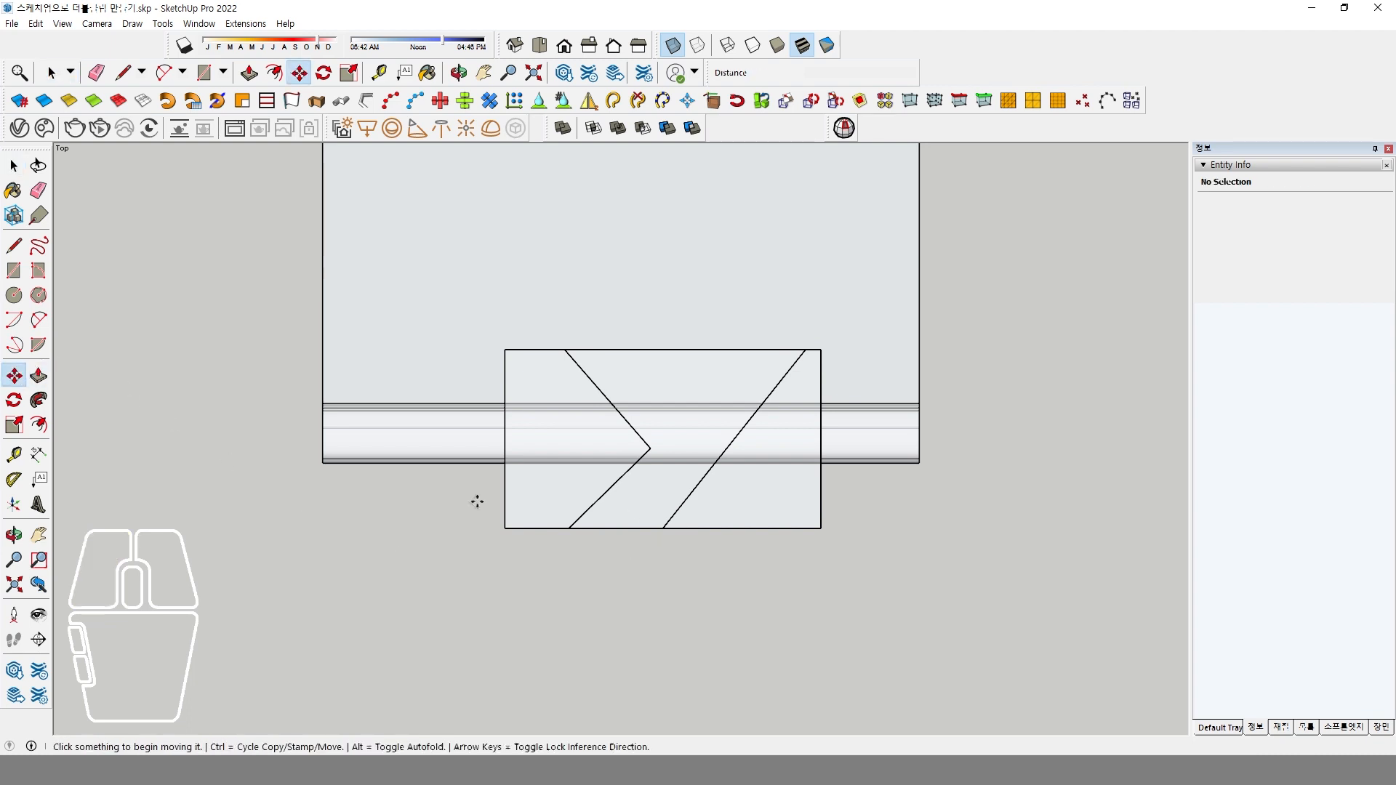
click(650, 449)
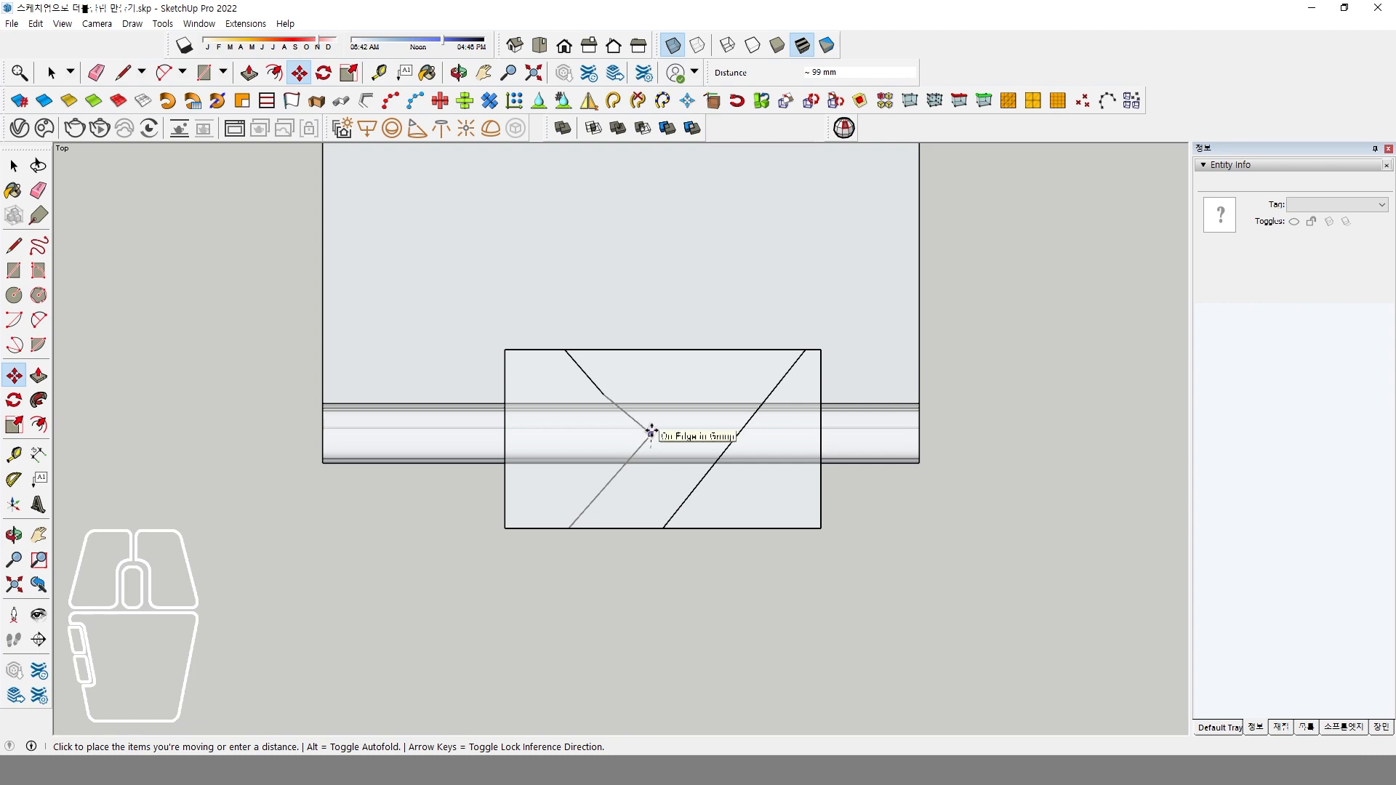
click(651, 434)
key(space)
click(597, 387)
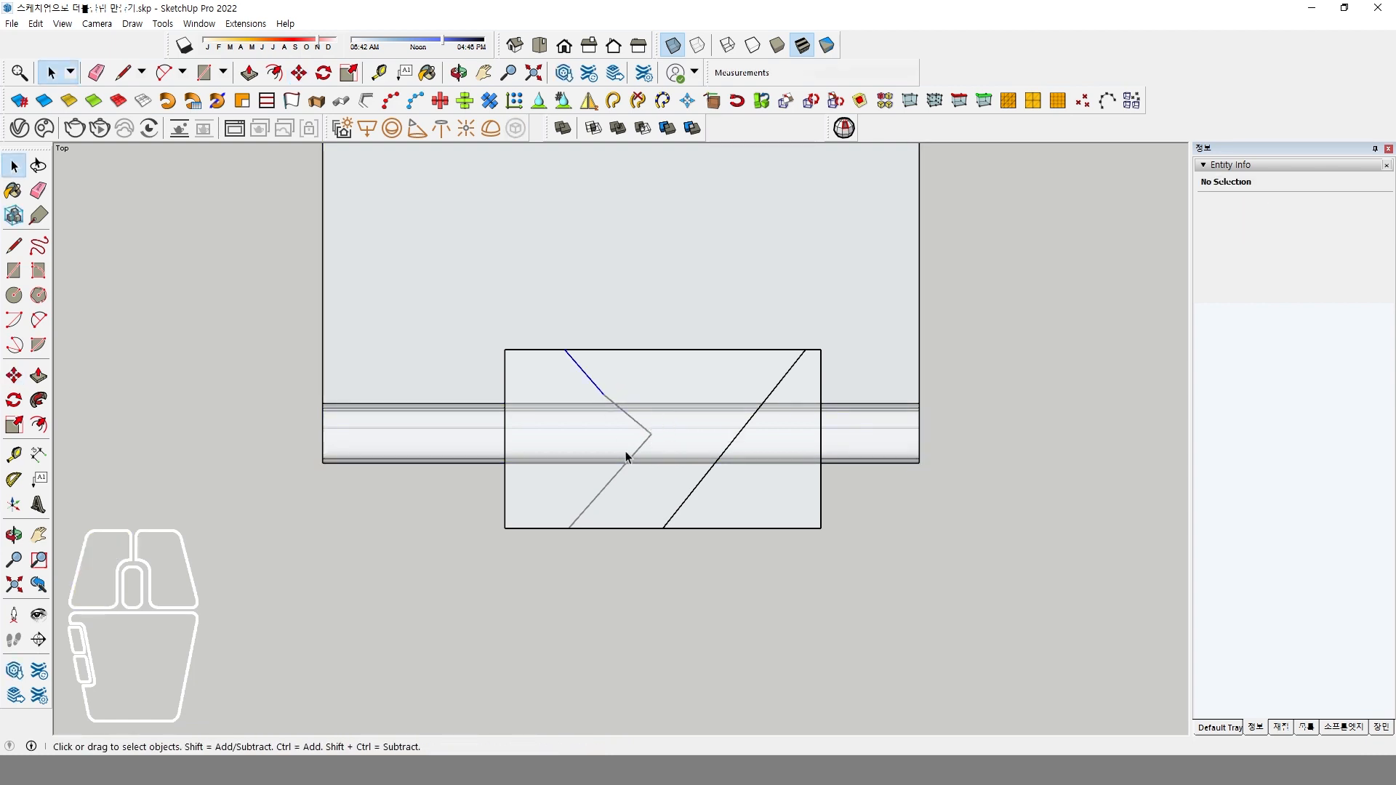
middle_drag(628, 457, 780, 359)
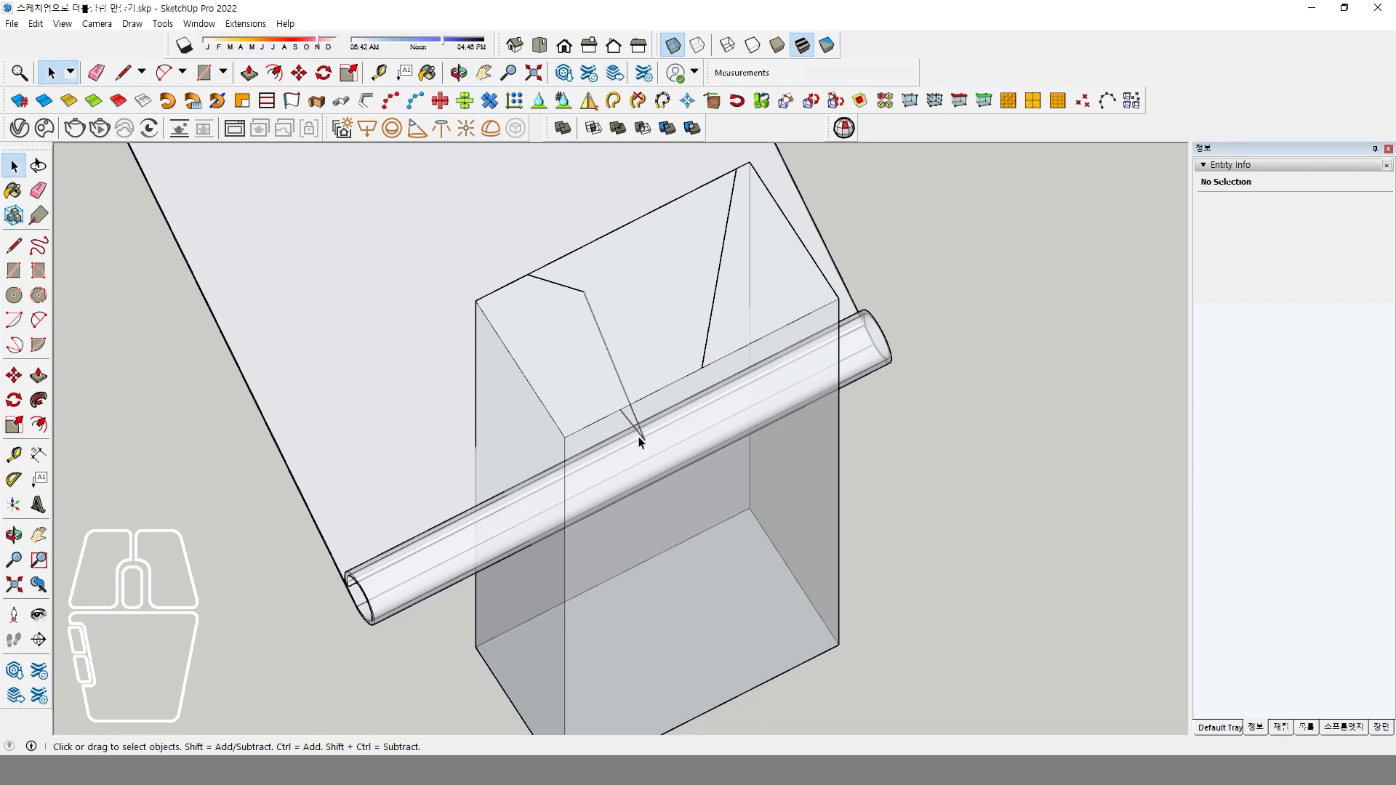
In an angled view, move the bent line's corner point about 6 mm toward the rear across the box's top face.
middle_drag(670, 395, 751, 337)
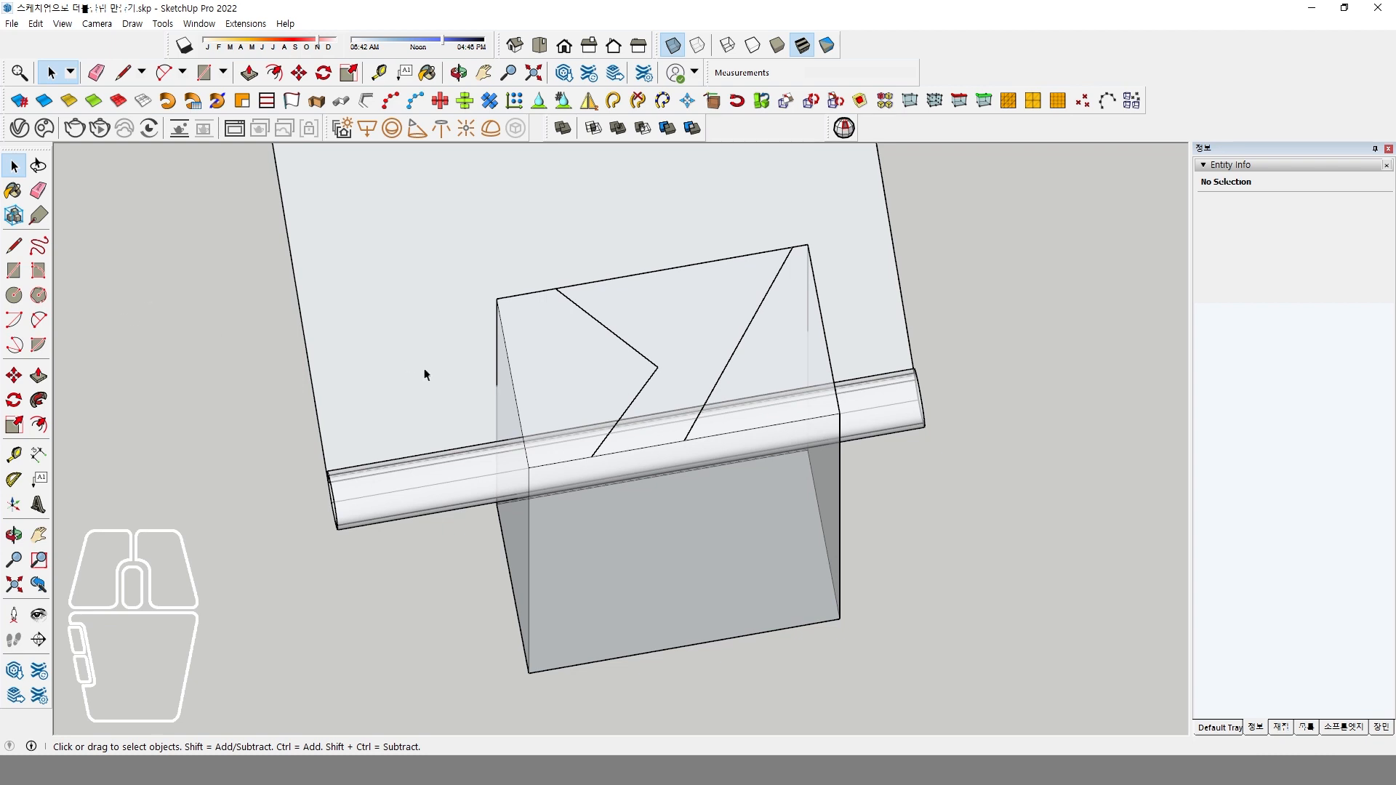
click(14, 375)
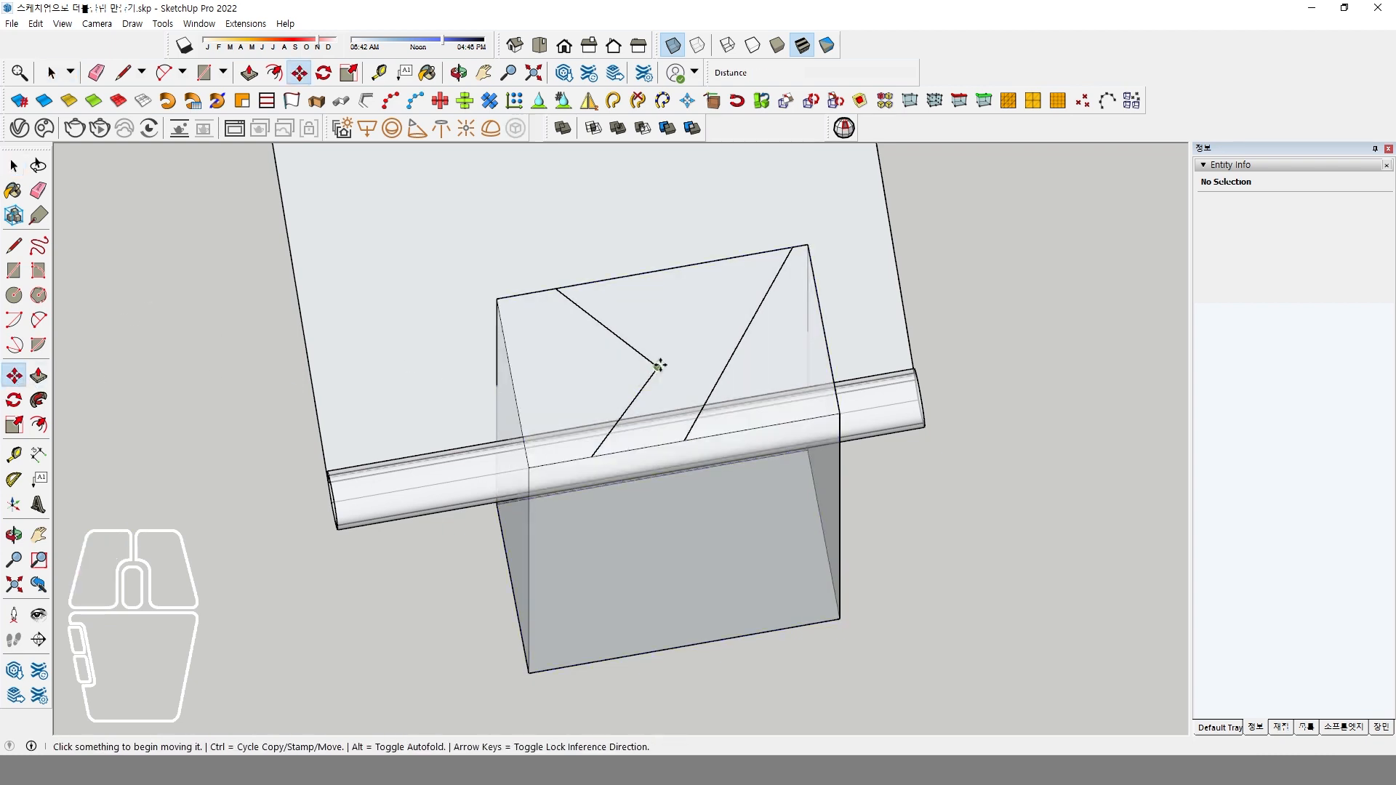
click(660, 365)
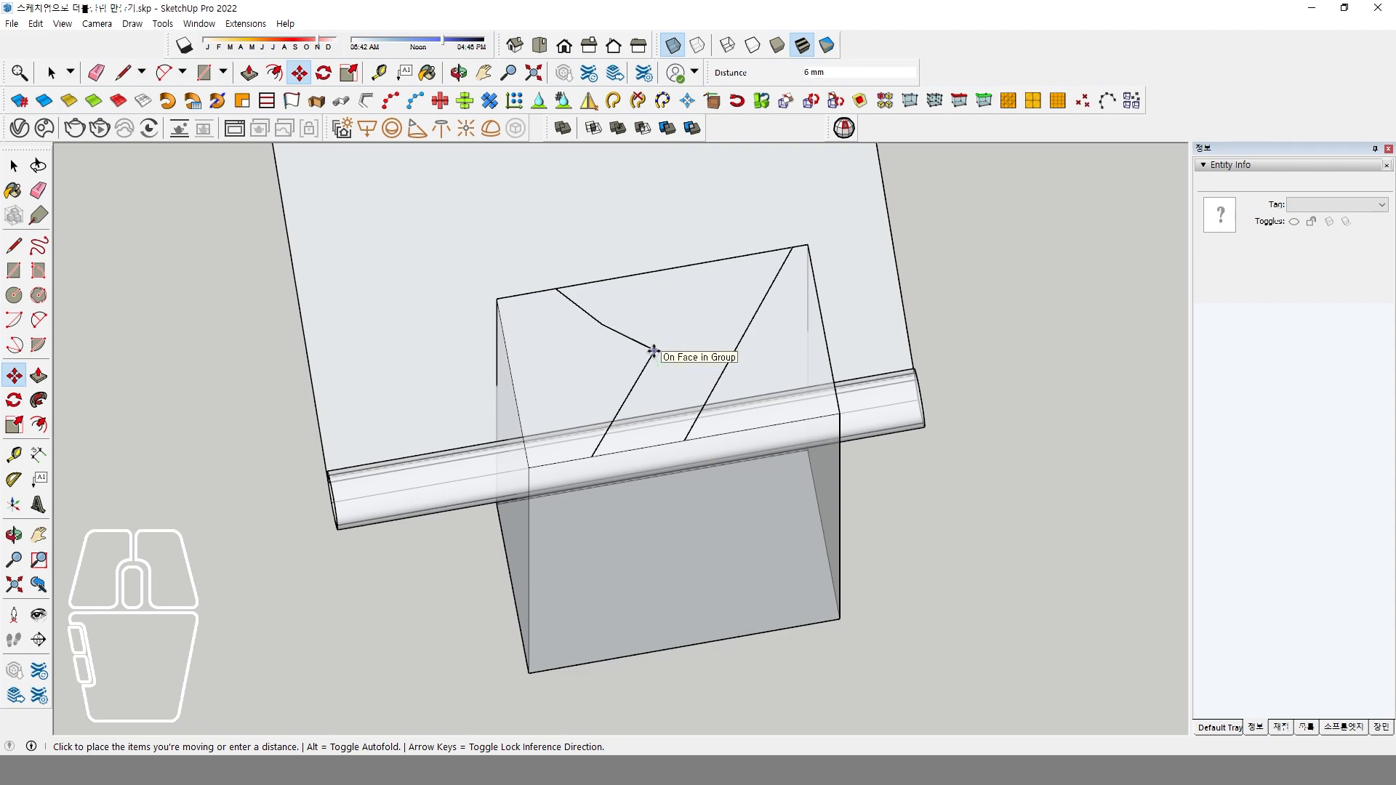
click(653, 351)
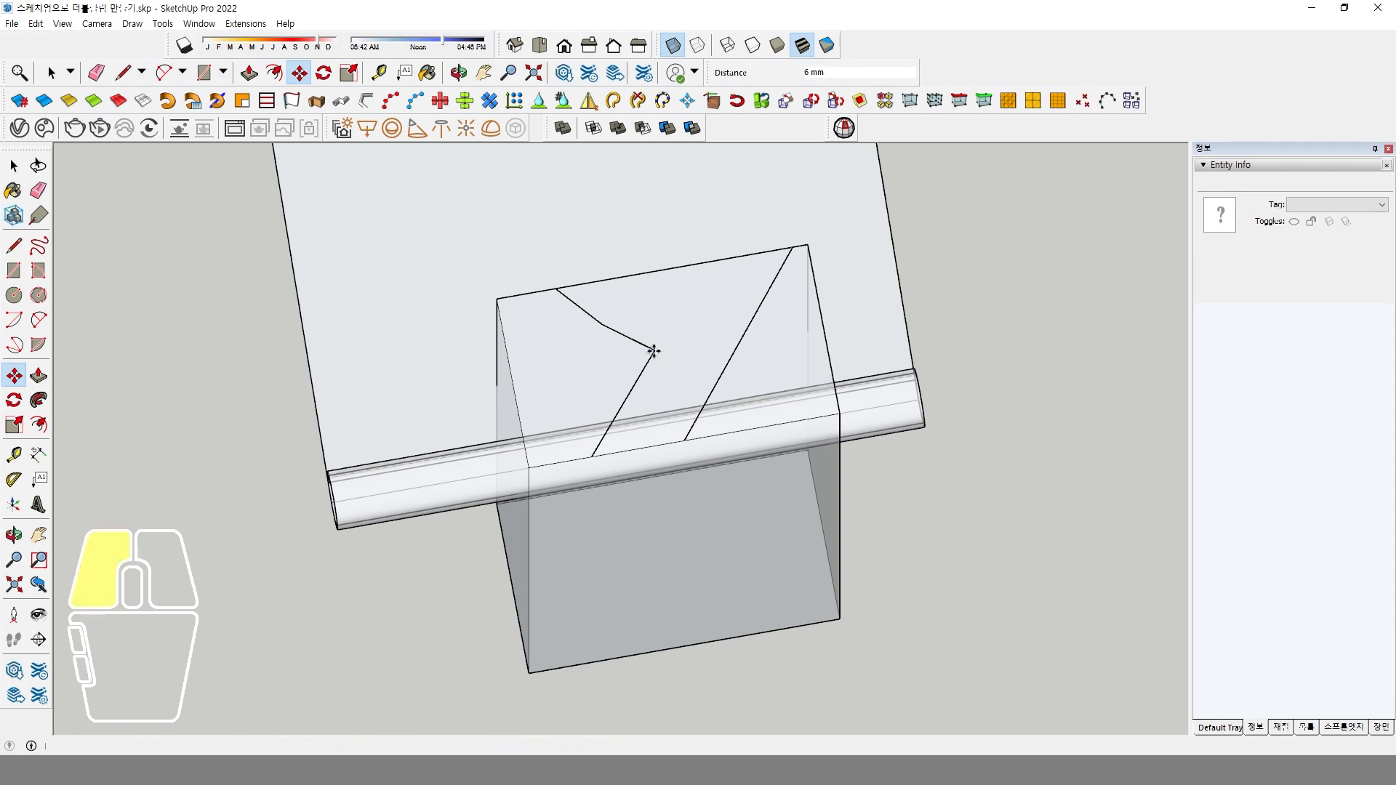
Delete the bent line's rear segment and draw a line about 25 mm long from its open end to the box's rear edge.
middle_drag(653, 351, 681, 362)
key(space)
click(603, 298)
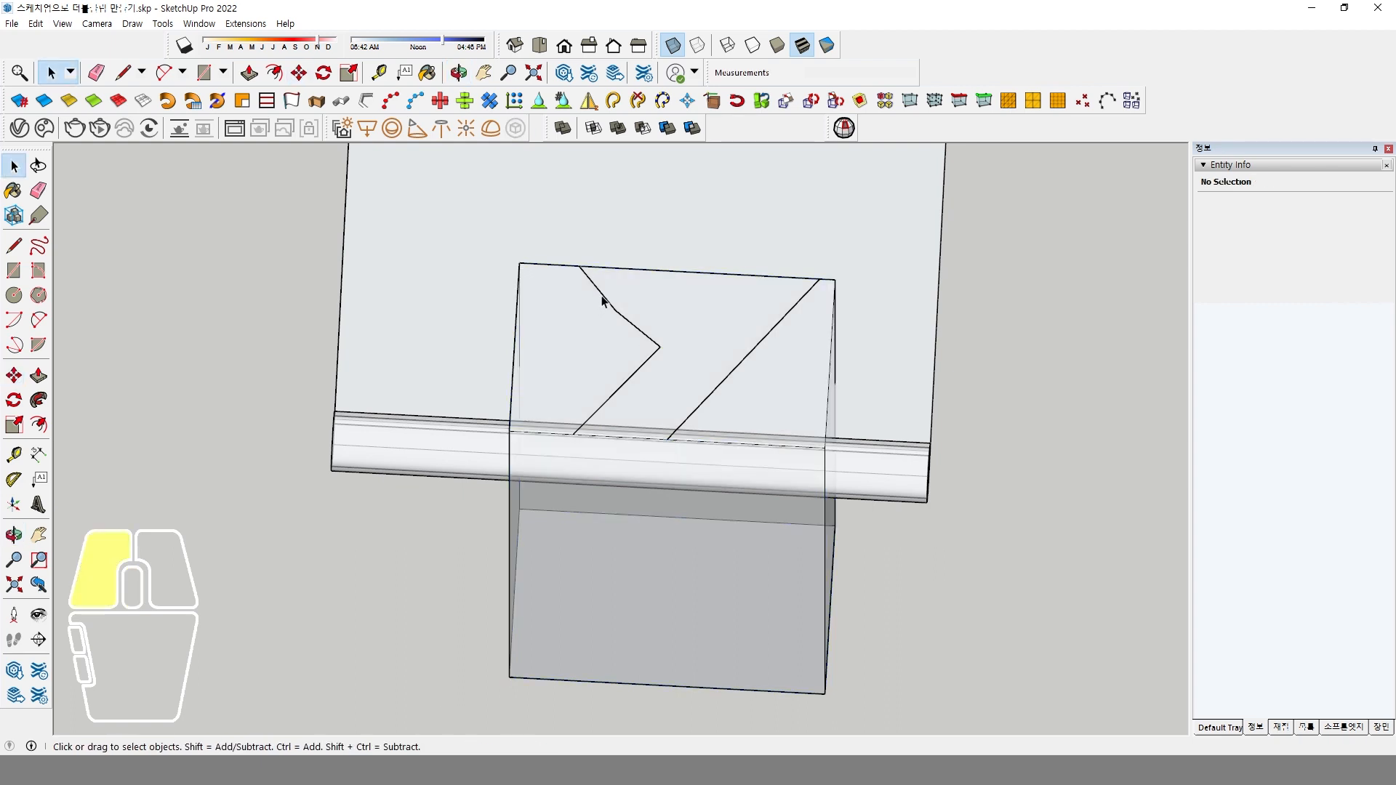
key(Delete)
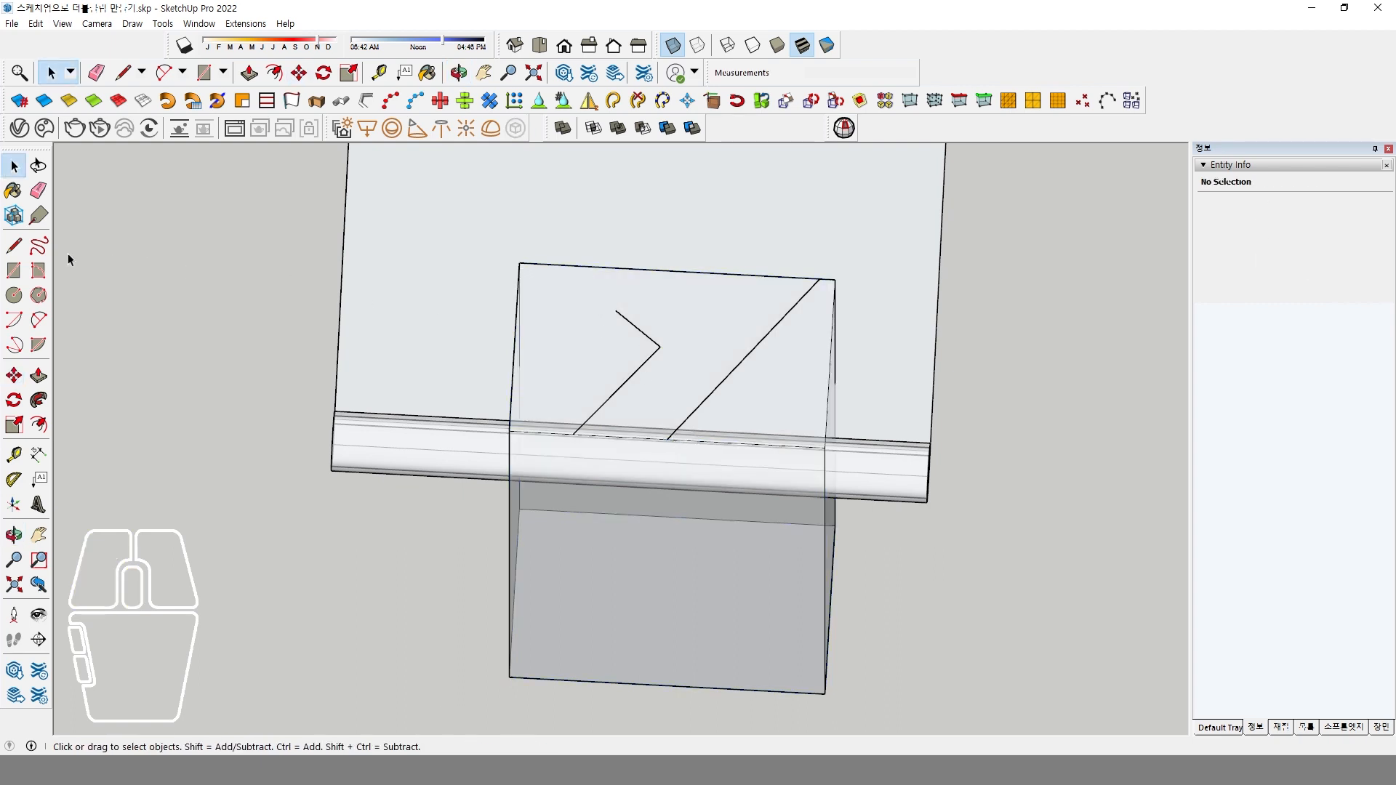
click(14, 246)
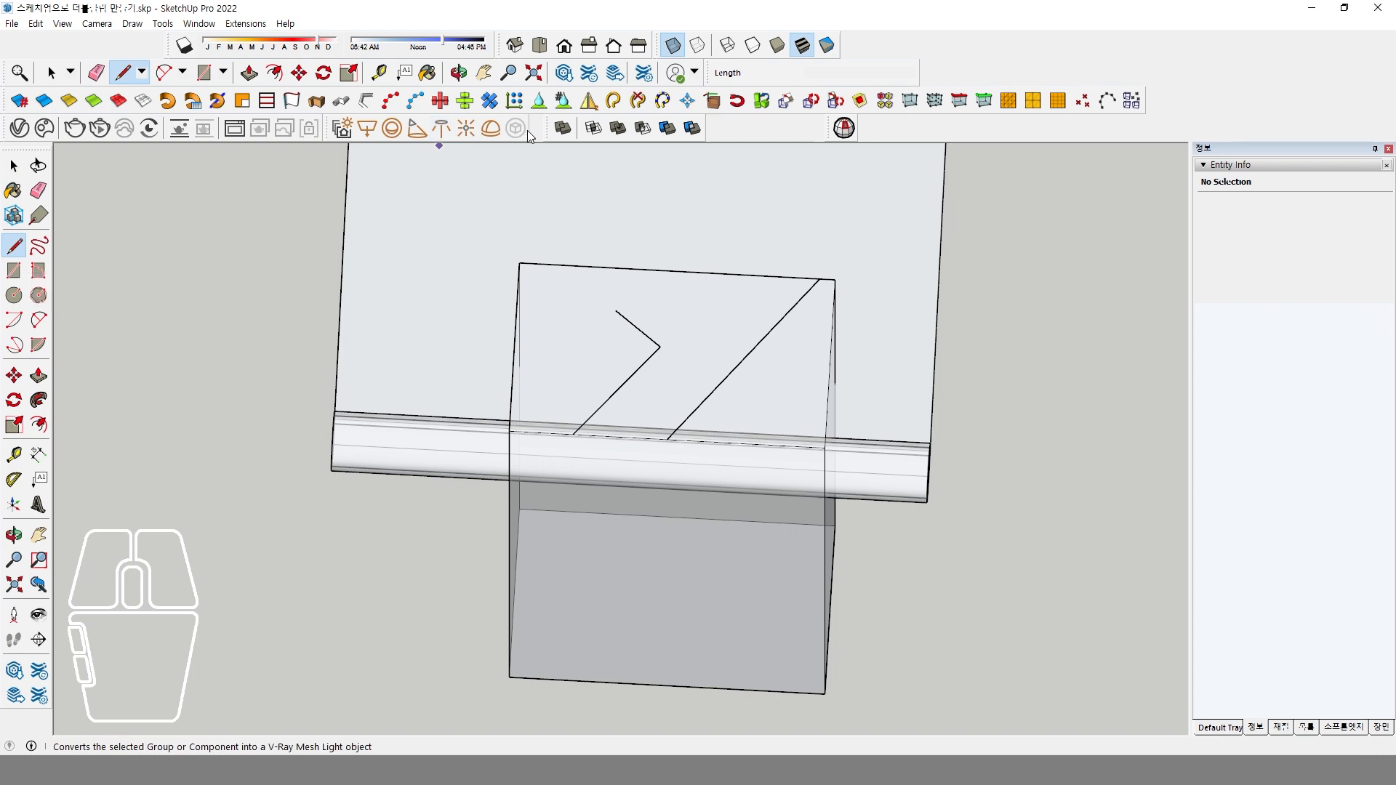
click(616, 310)
click(559, 263)
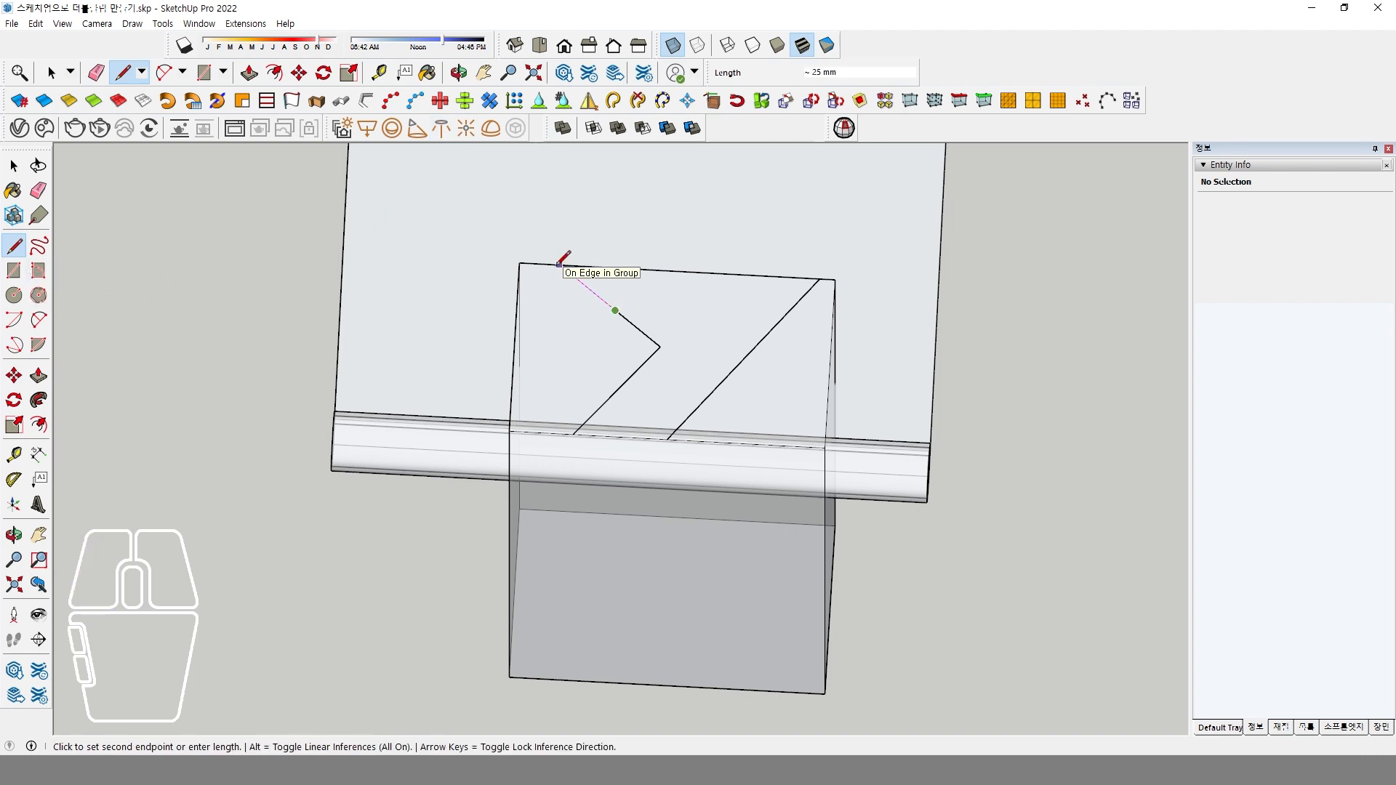
key(space)
Check the clip photo in XnView MP, and in the top view draw an arc about 56 mm long with a 9 mm bulge between both lines.
middle_drag(685, 380, 684, 474)
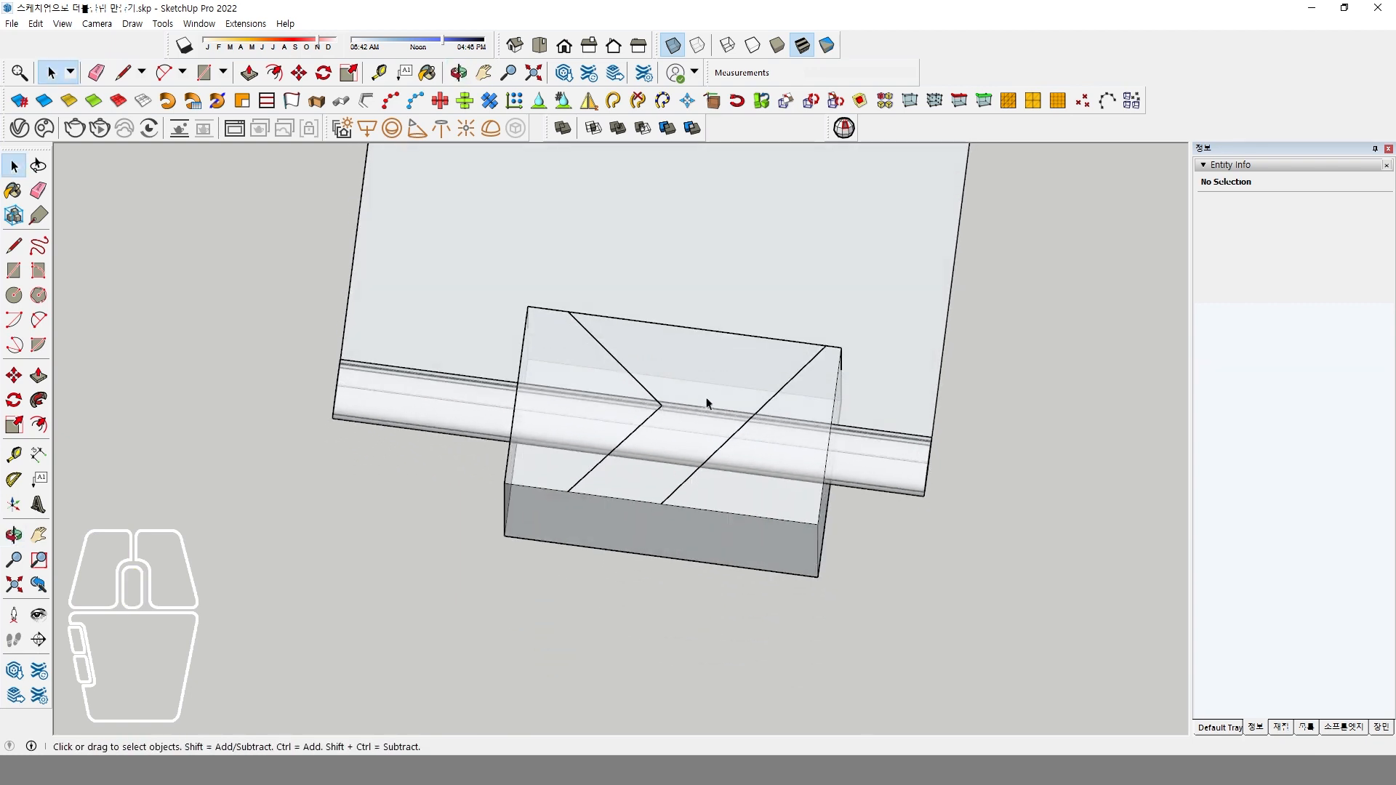
click(539, 46)
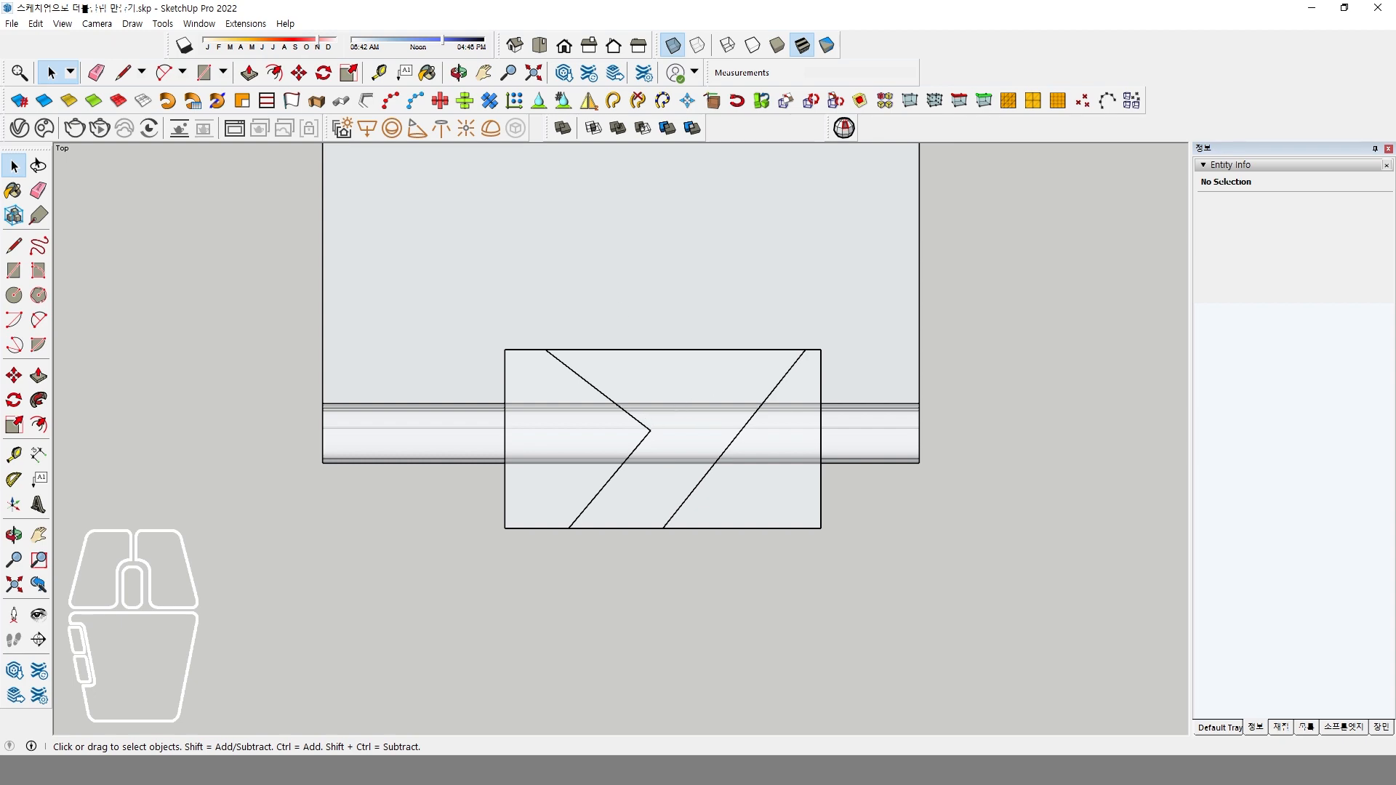
key(alt+Tab)
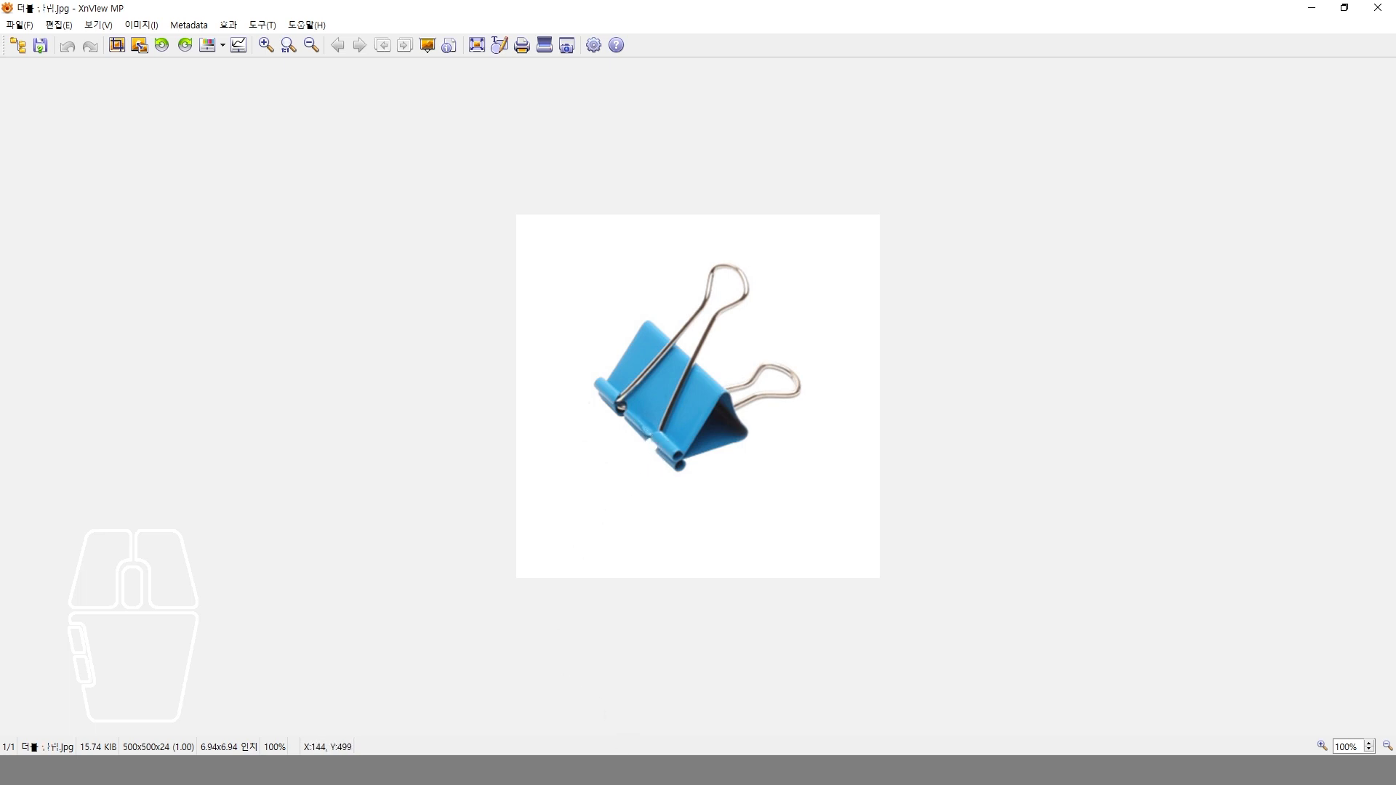
click(512, 713)
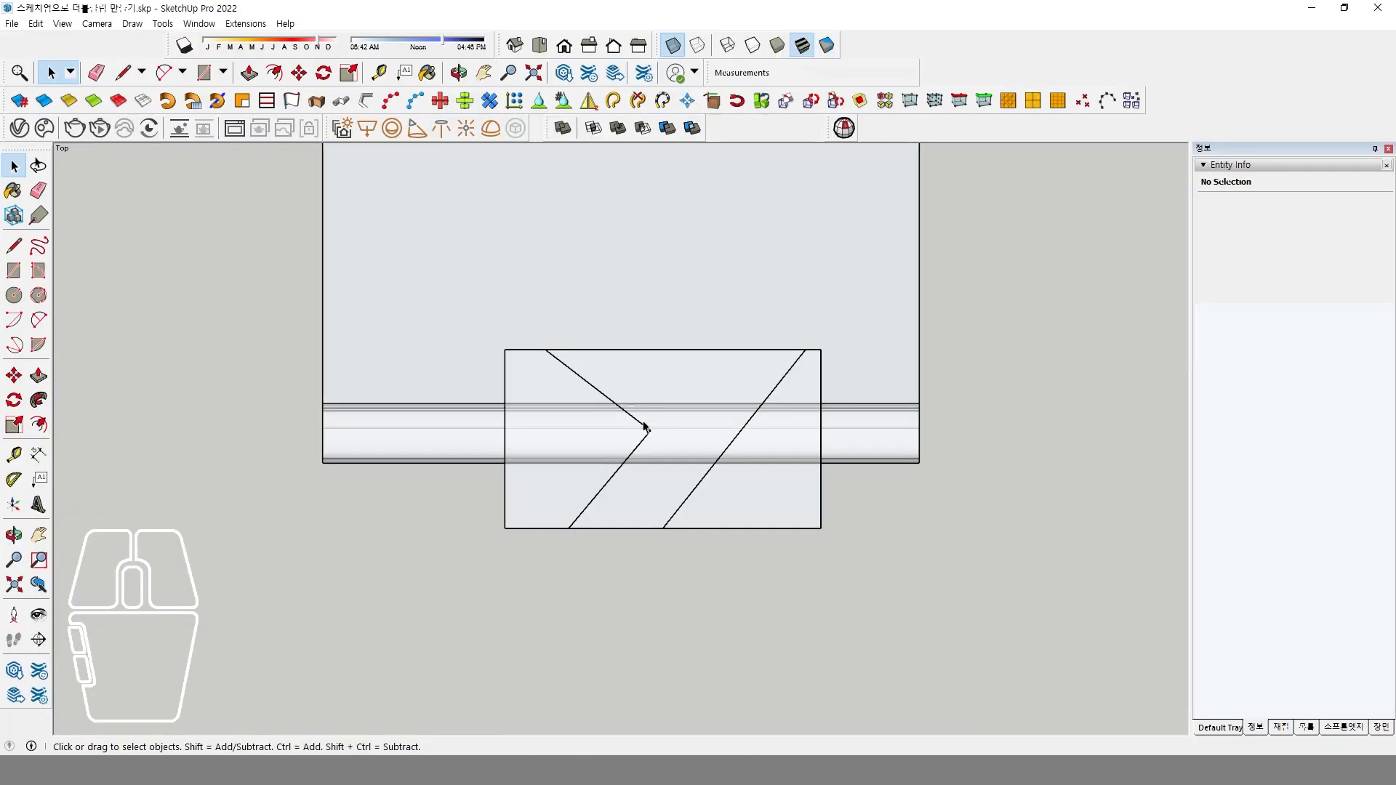
scroll(644, 428, up, 1)
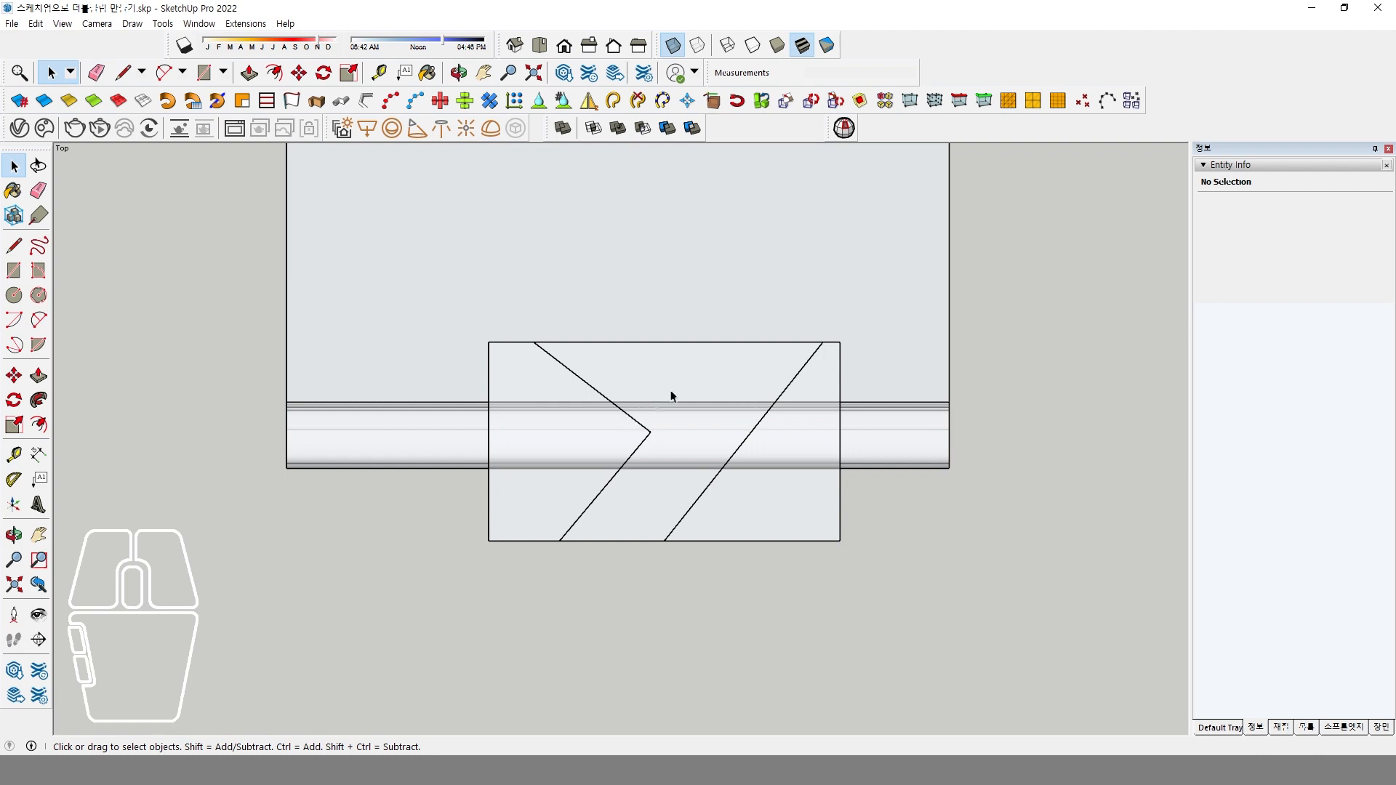
click(38, 319)
scroll(618, 392, up, 1)
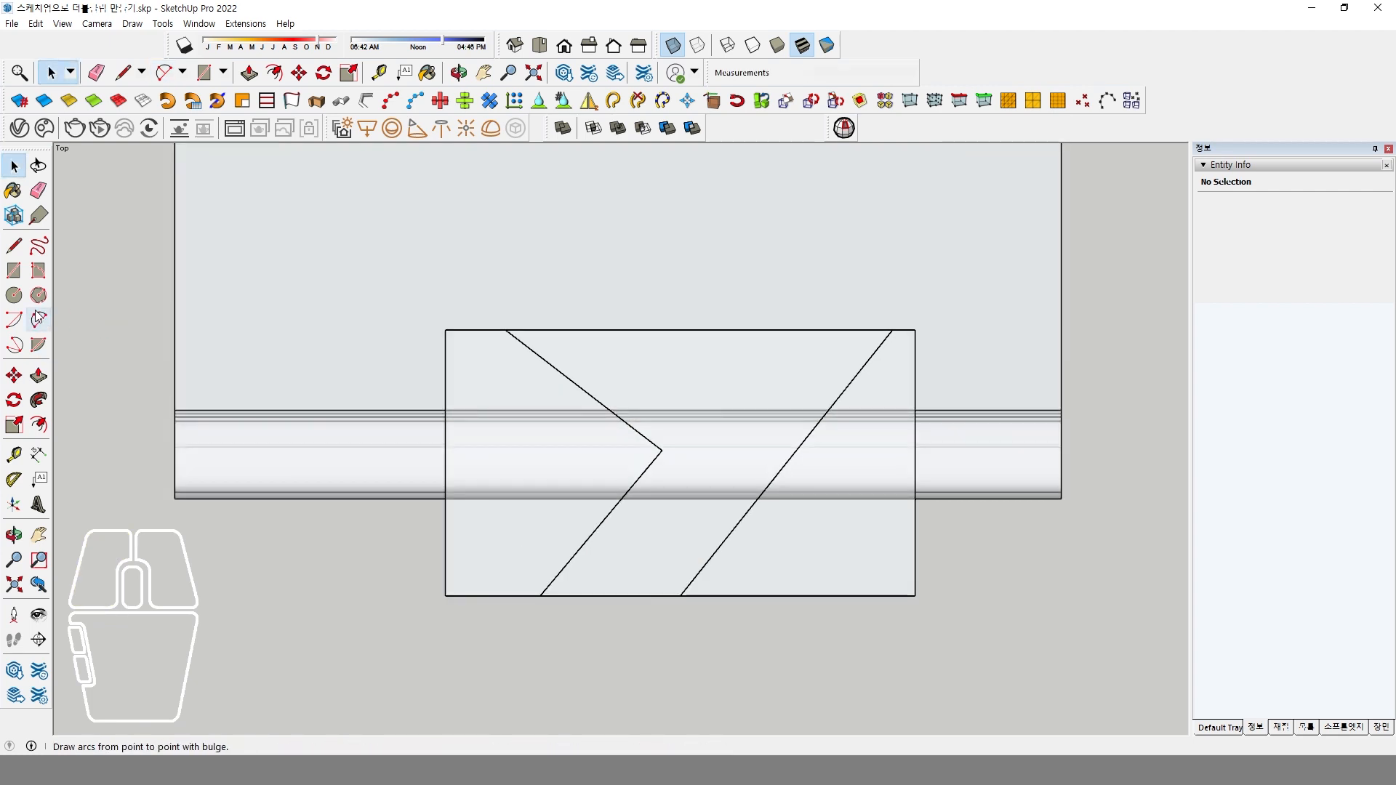
click(593, 396)
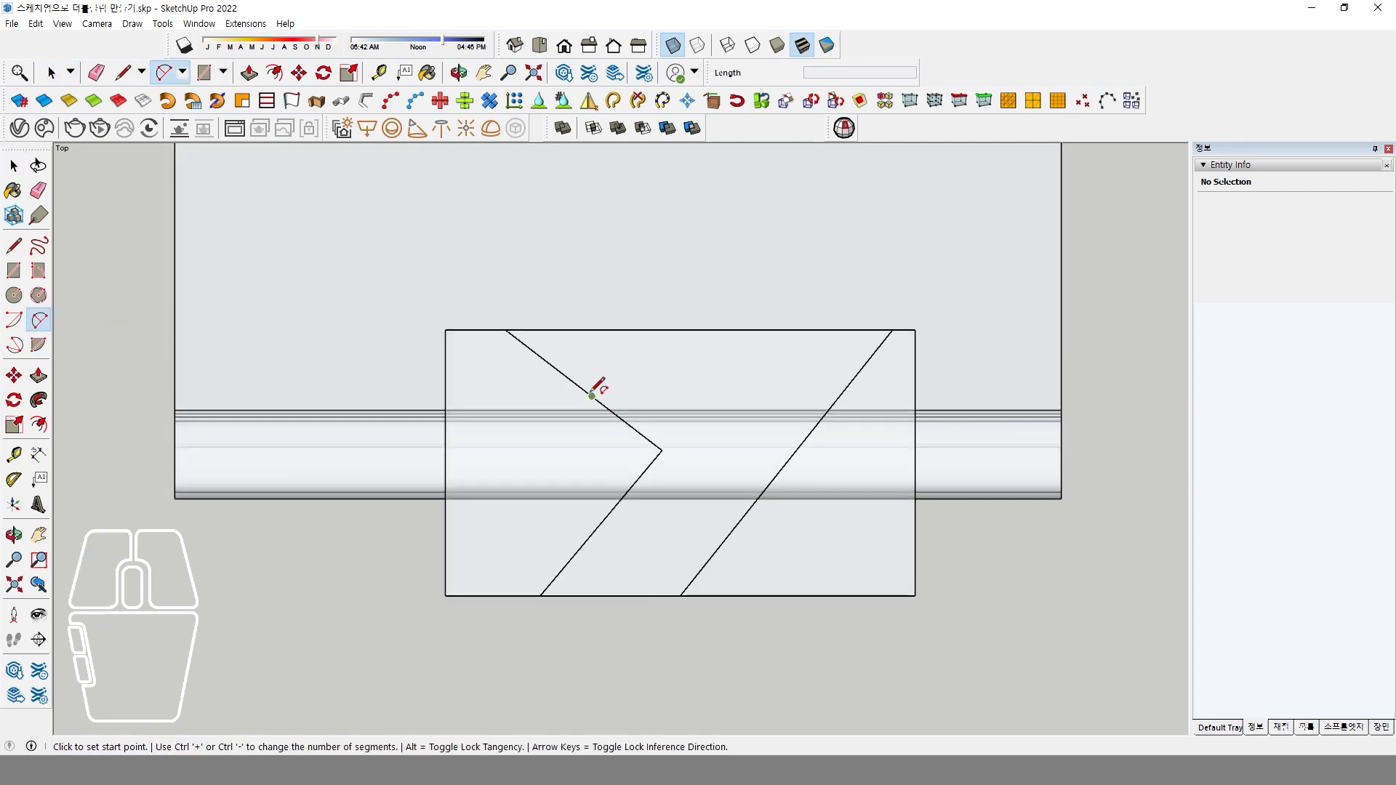
click(854, 379)
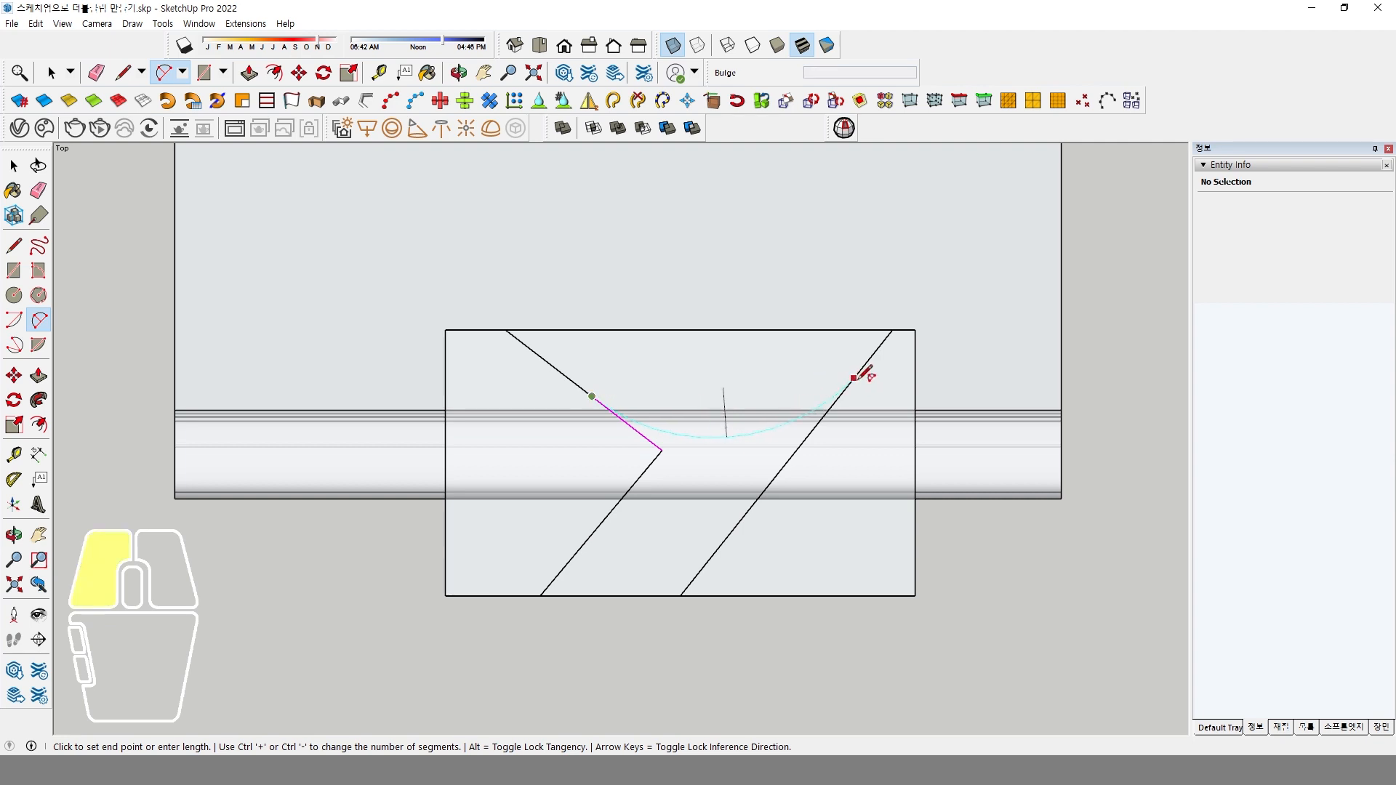
click(802, 339)
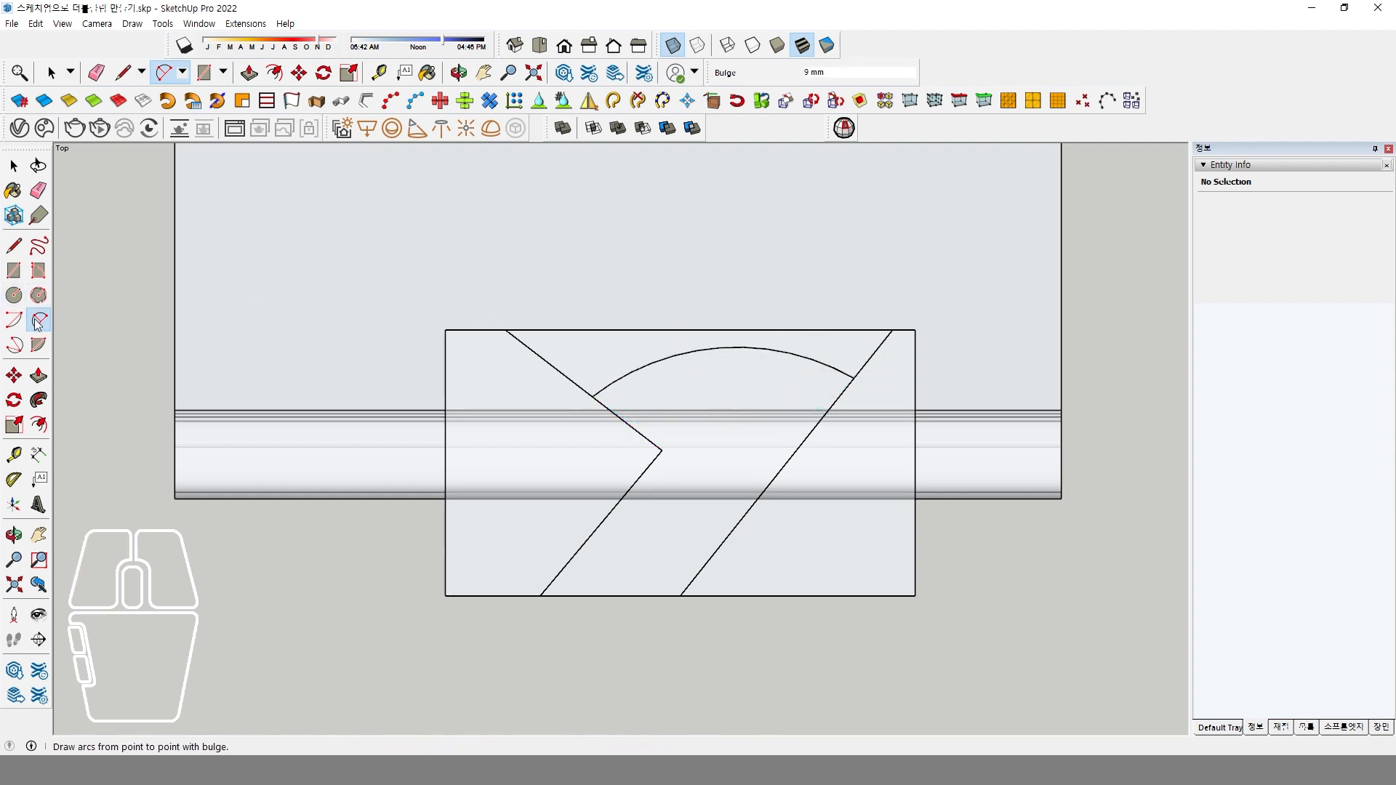
Round the bent line's corner with a small tangent arc joining its two segments.
click(635, 431)
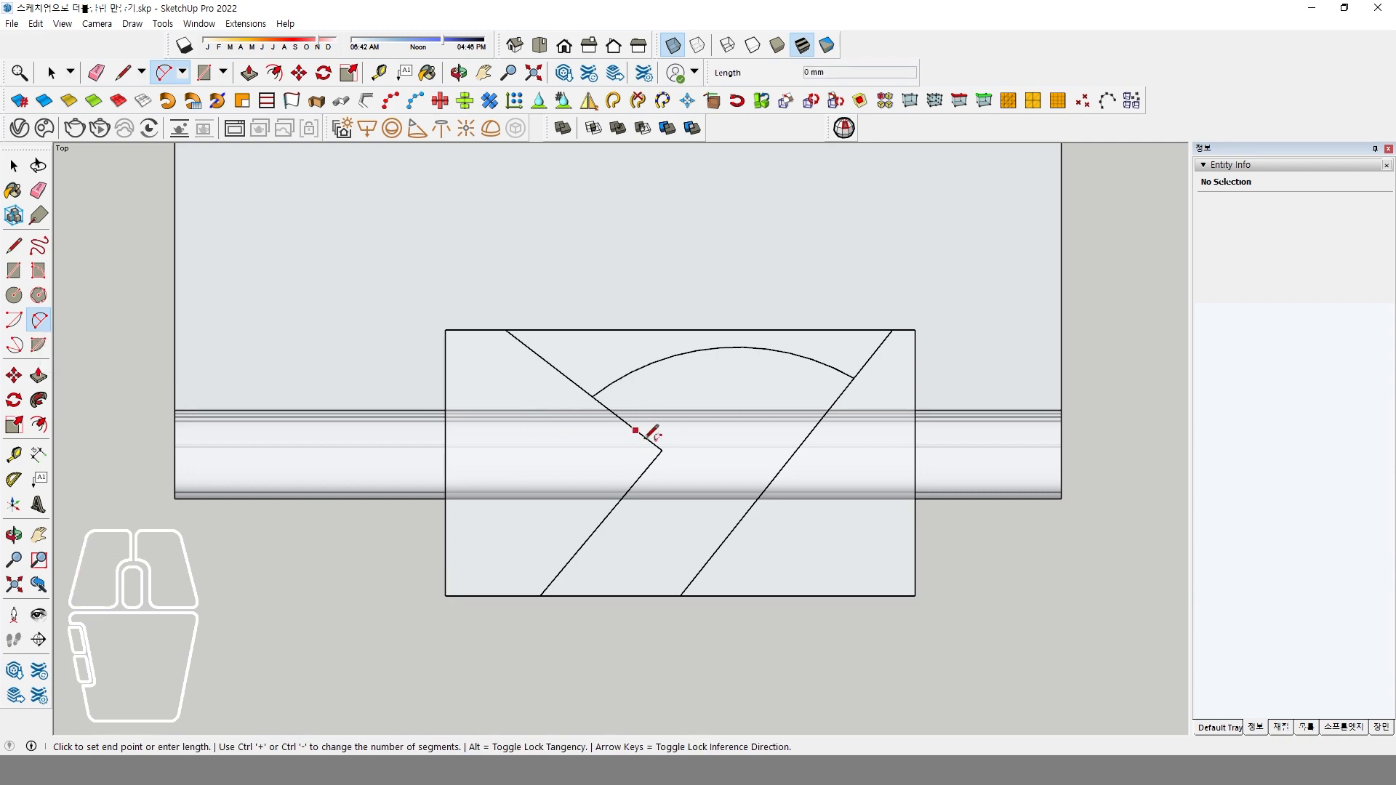
click(641, 476)
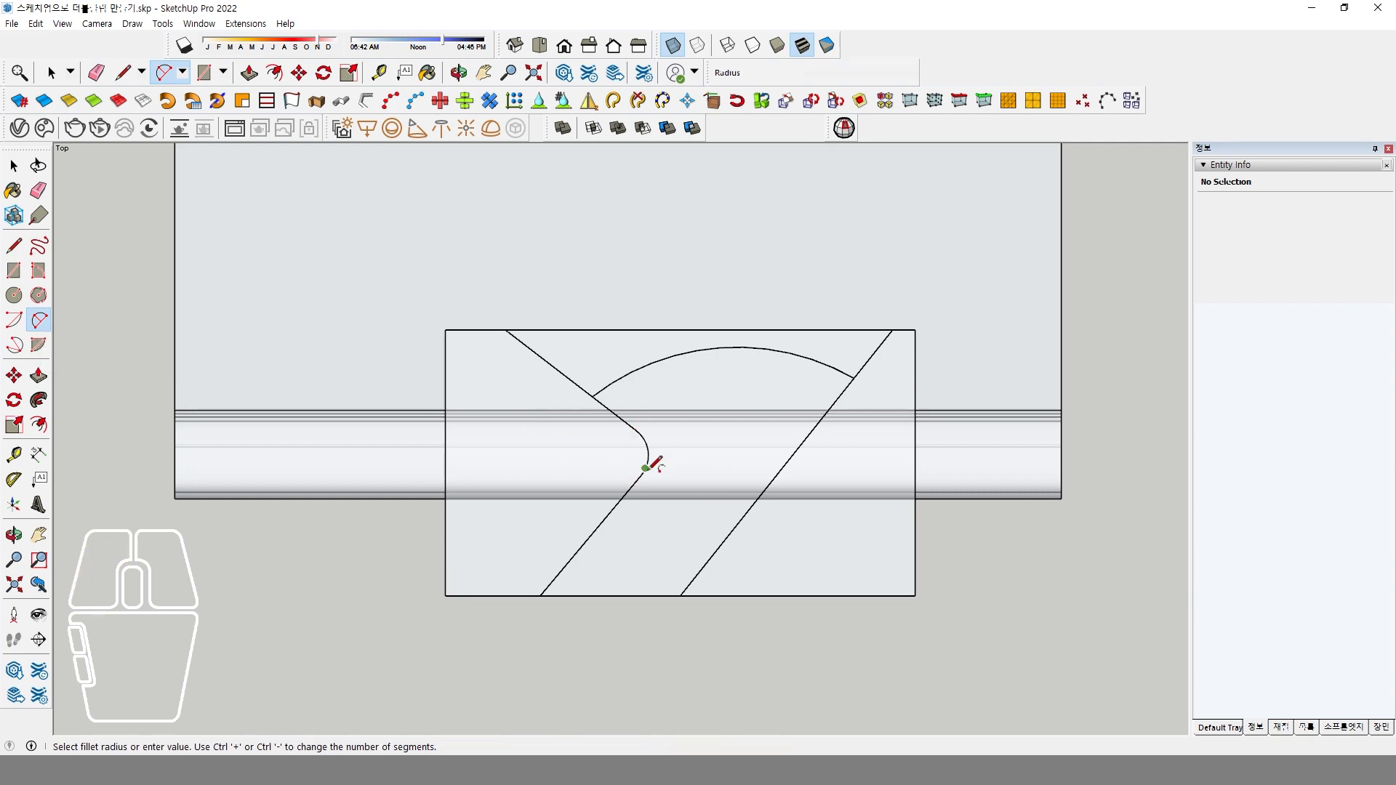
click(649, 466)
In the top view, draw a tangent arc about 11 mm long rounding the corner between the large arc and the slanted line.
middle_drag(650, 465, 829, 415)
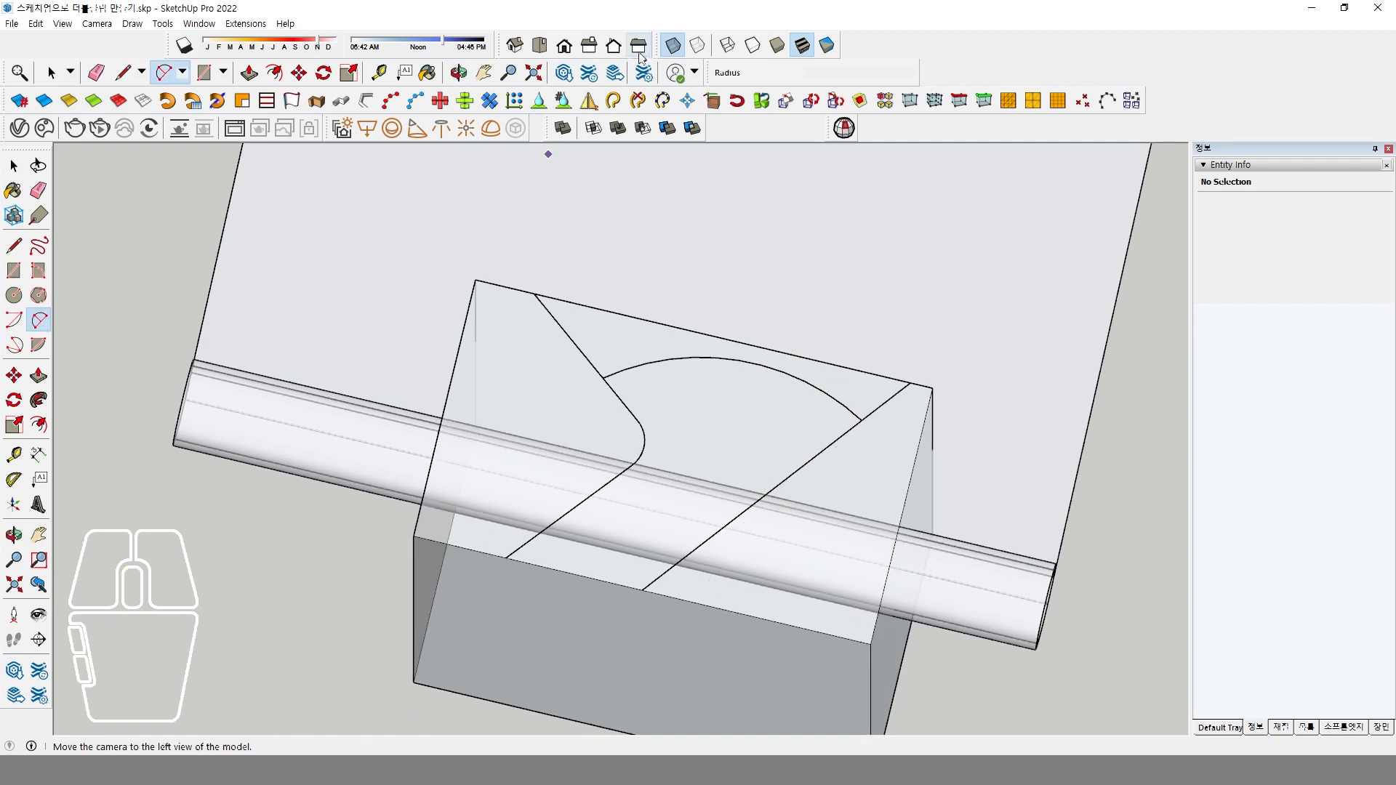
click(539, 45)
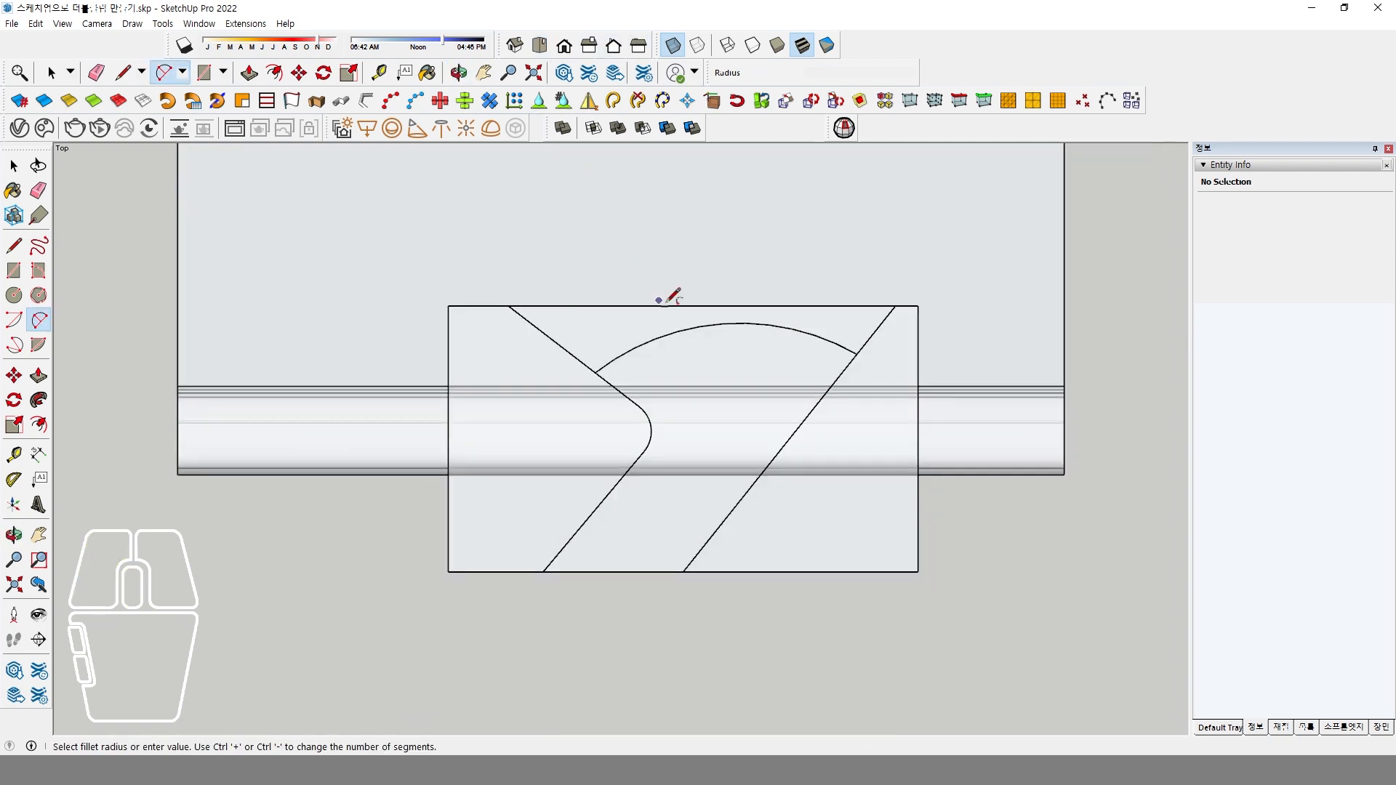
click(824, 336)
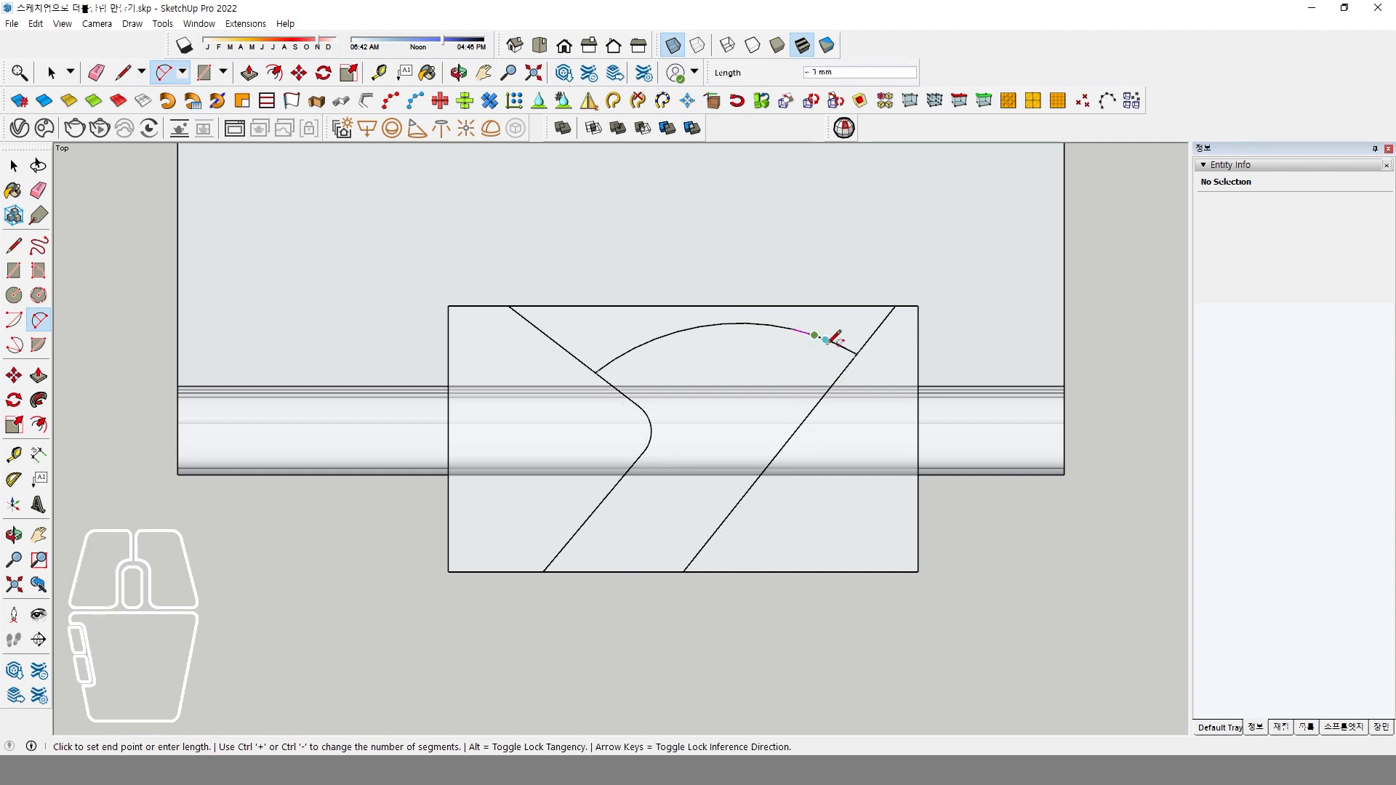
click(838, 377)
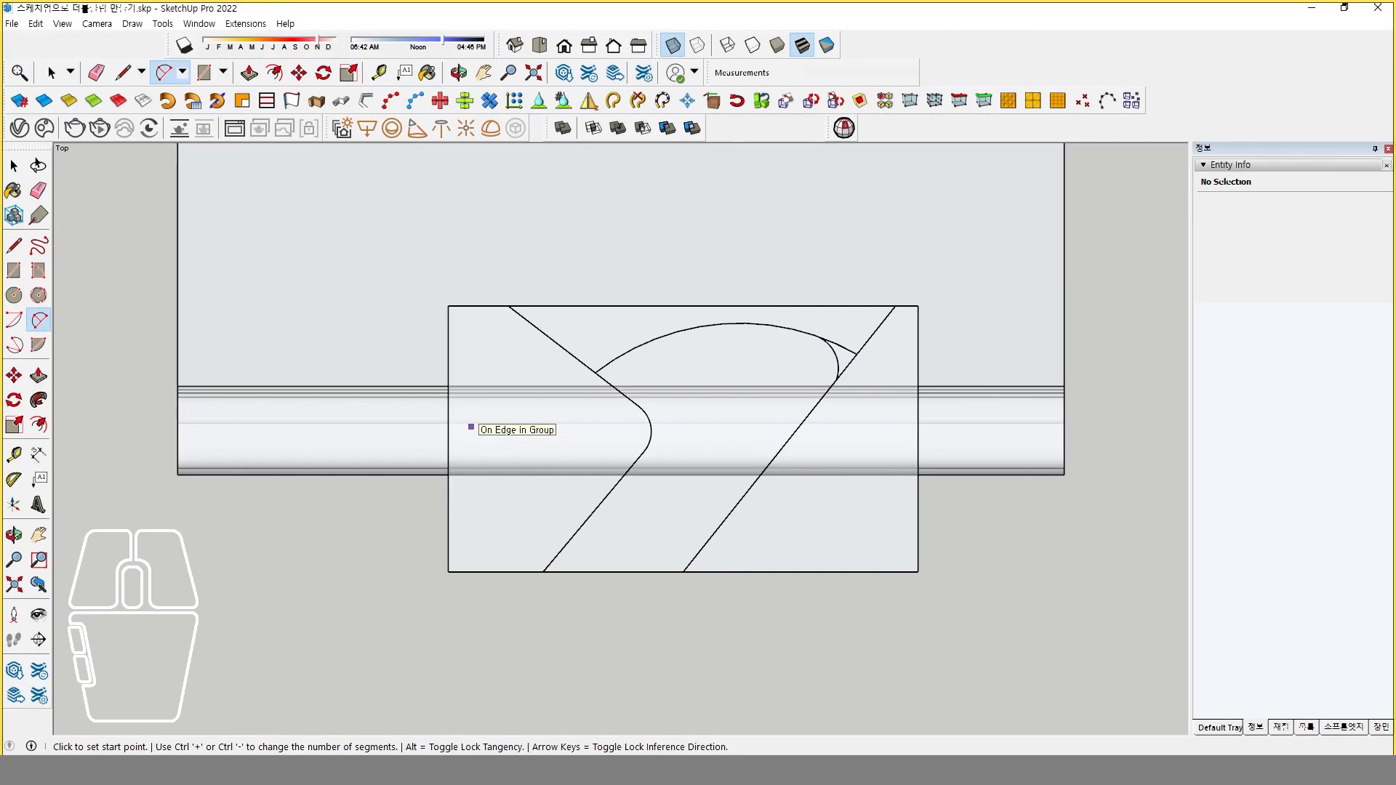
click(506, 432)
click(515, 428)
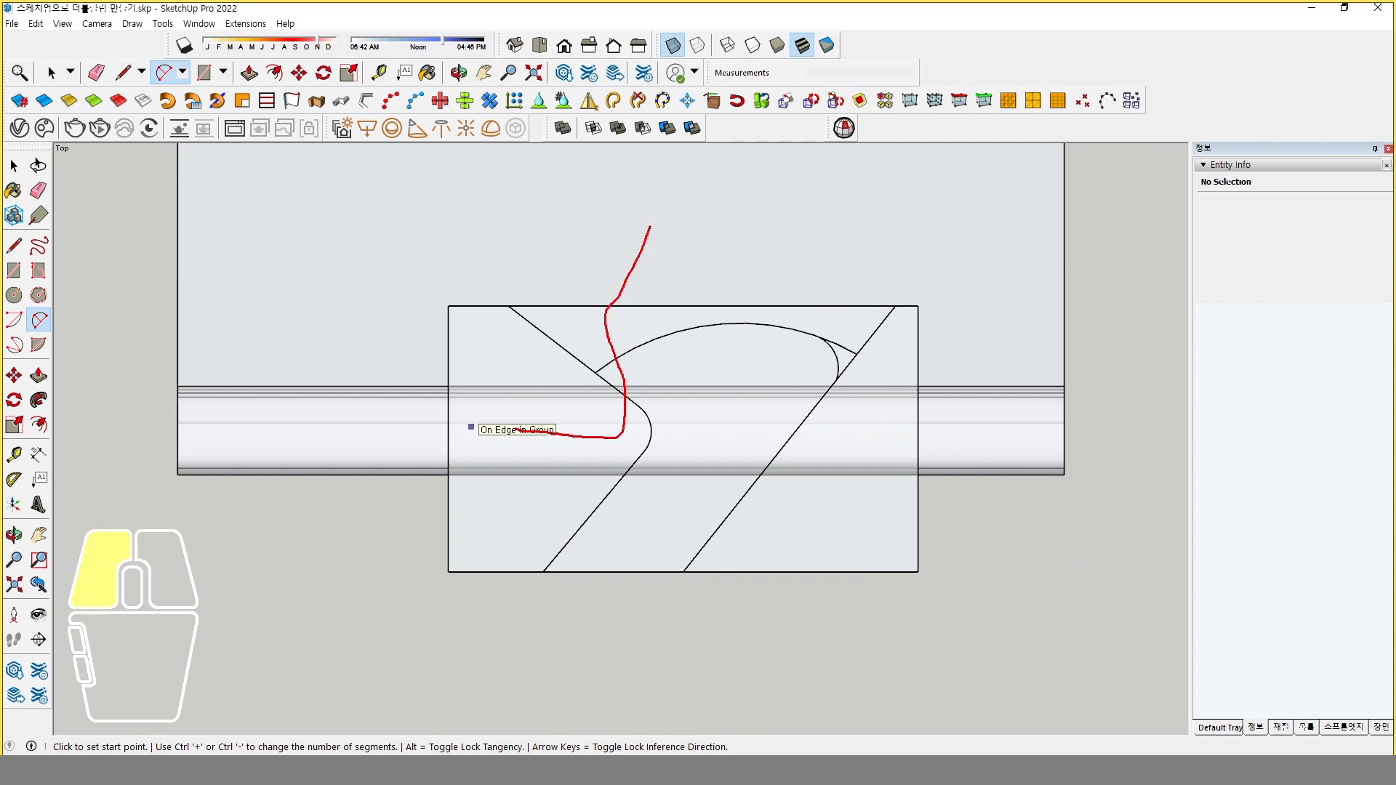
drag(650, 226, 650, 223)
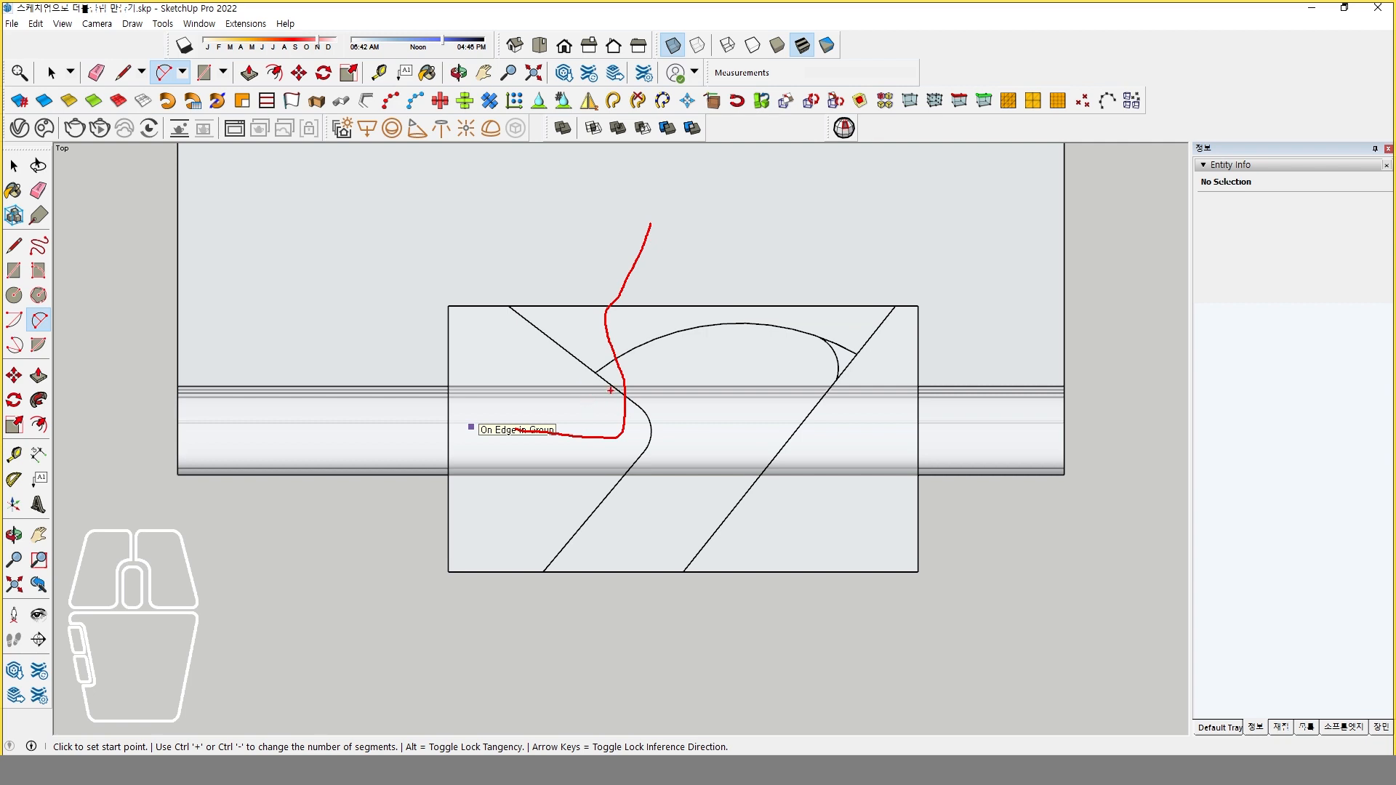
key(Escape)
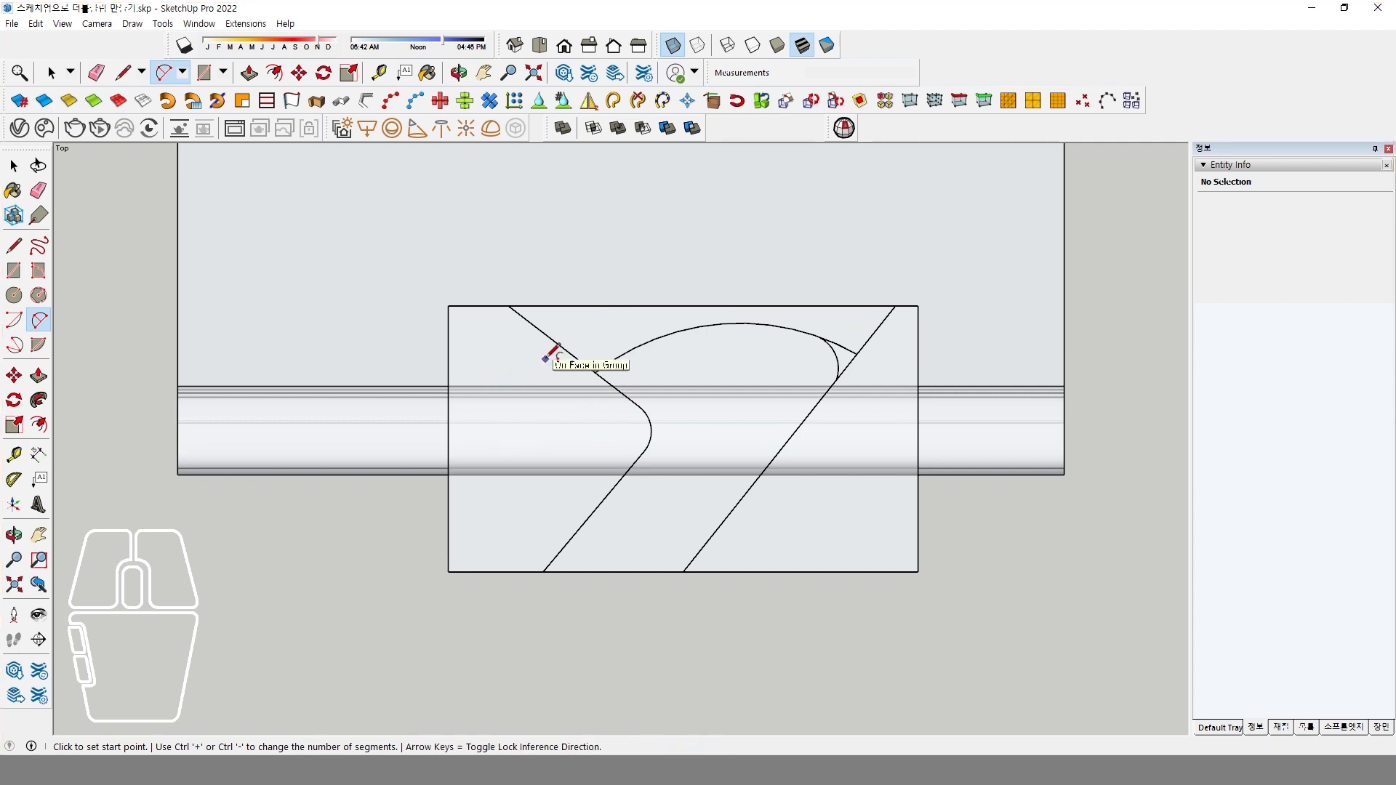
Erase the leftover line and arc pieces outside the rounded gap outline on the box's top face.
key(space)
mouse_move(539, 461)
middle_down()
mouse_move(633, 523)
mouse_move(703, 381)
mouse_move(655, 364)
middle_up()
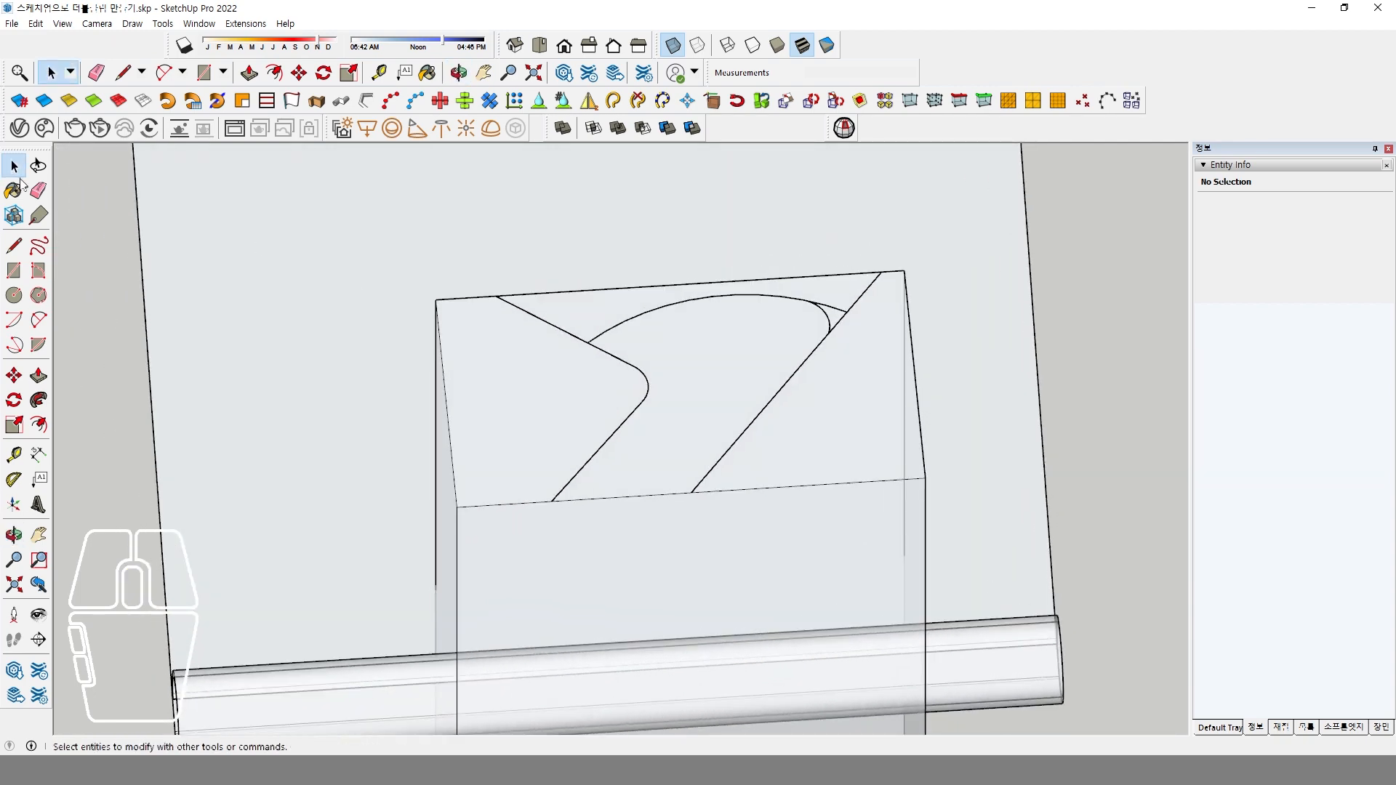
click(39, 190)
click(534, 346)
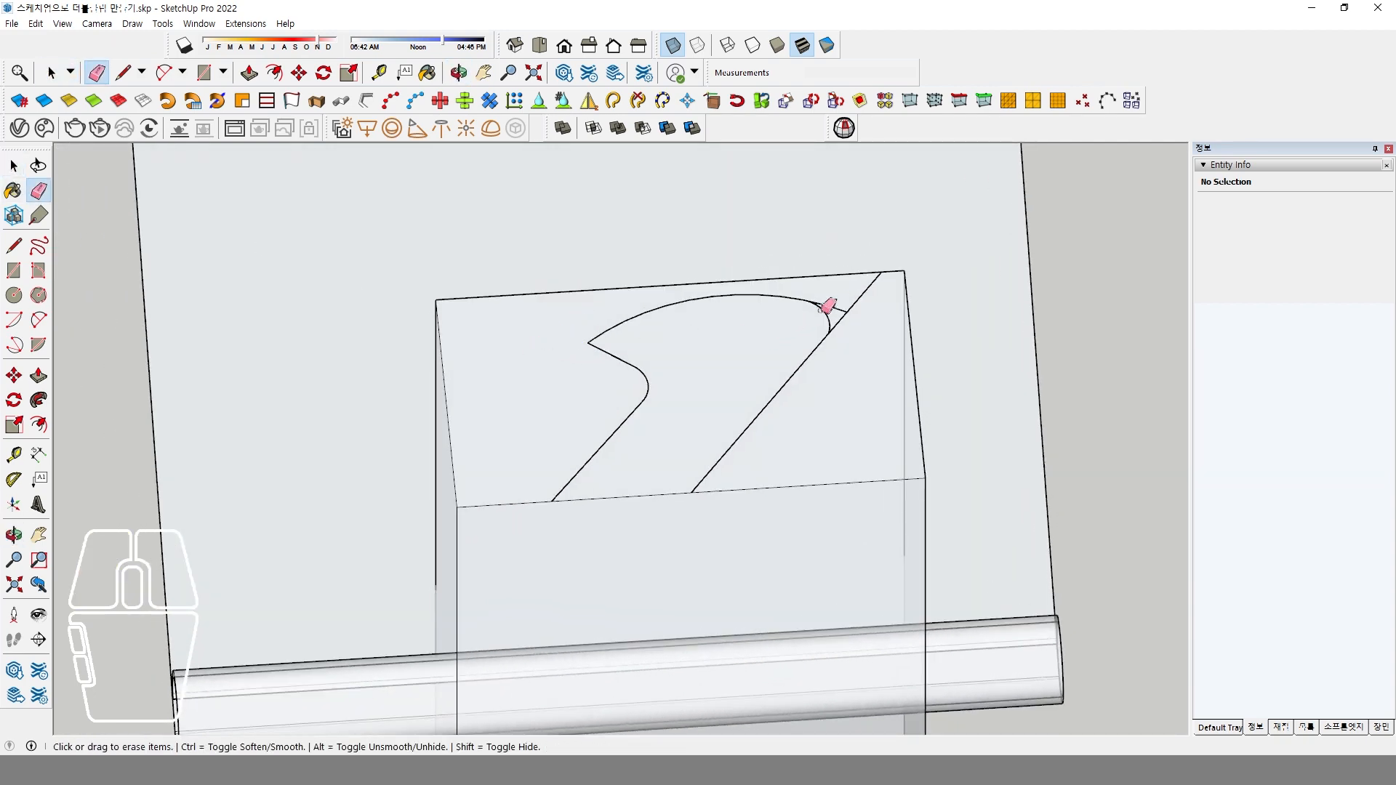
mouse_move(836, 309)
mouse_down()
mouse_move(848, 327)
mouse_move(870, 303)
mouse_move(814, 351)
mouse_up()
key(space)
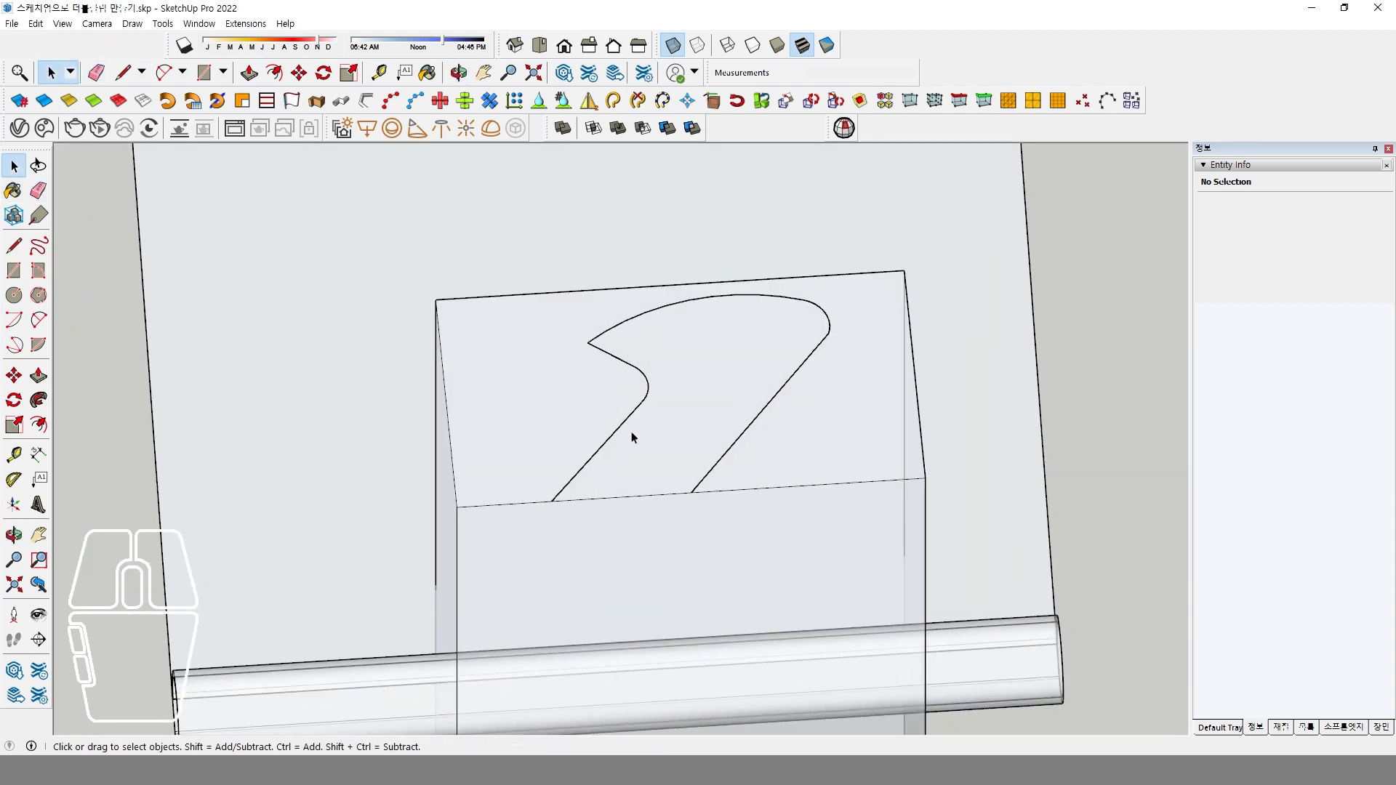
Explode the box group so its top face is split by the gap outline.
click(549, 442)
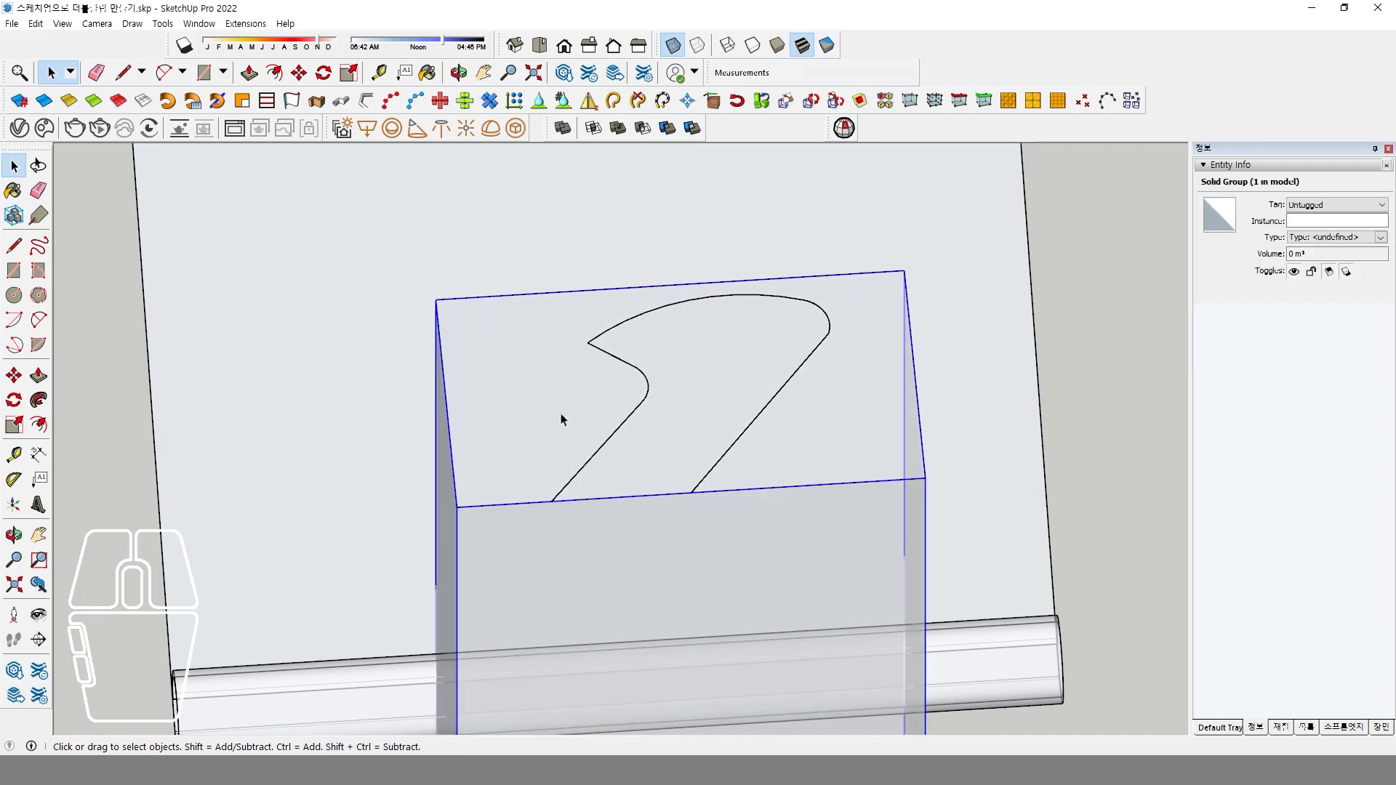
right_click(561, 413)
click(622, 395)
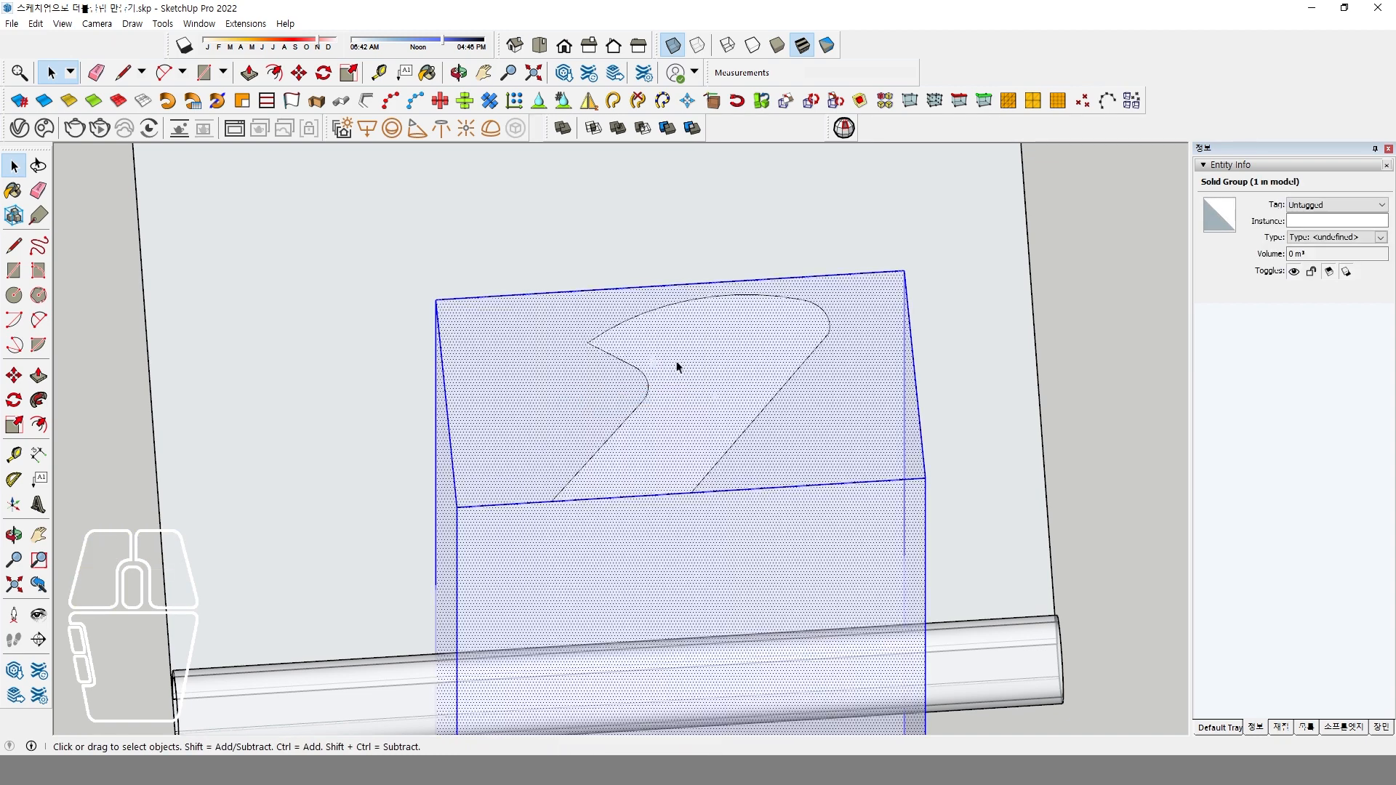
Push the top face around the gap outline down through the box's full height, leaving only the gap-shaped solid.
click(494, 446)
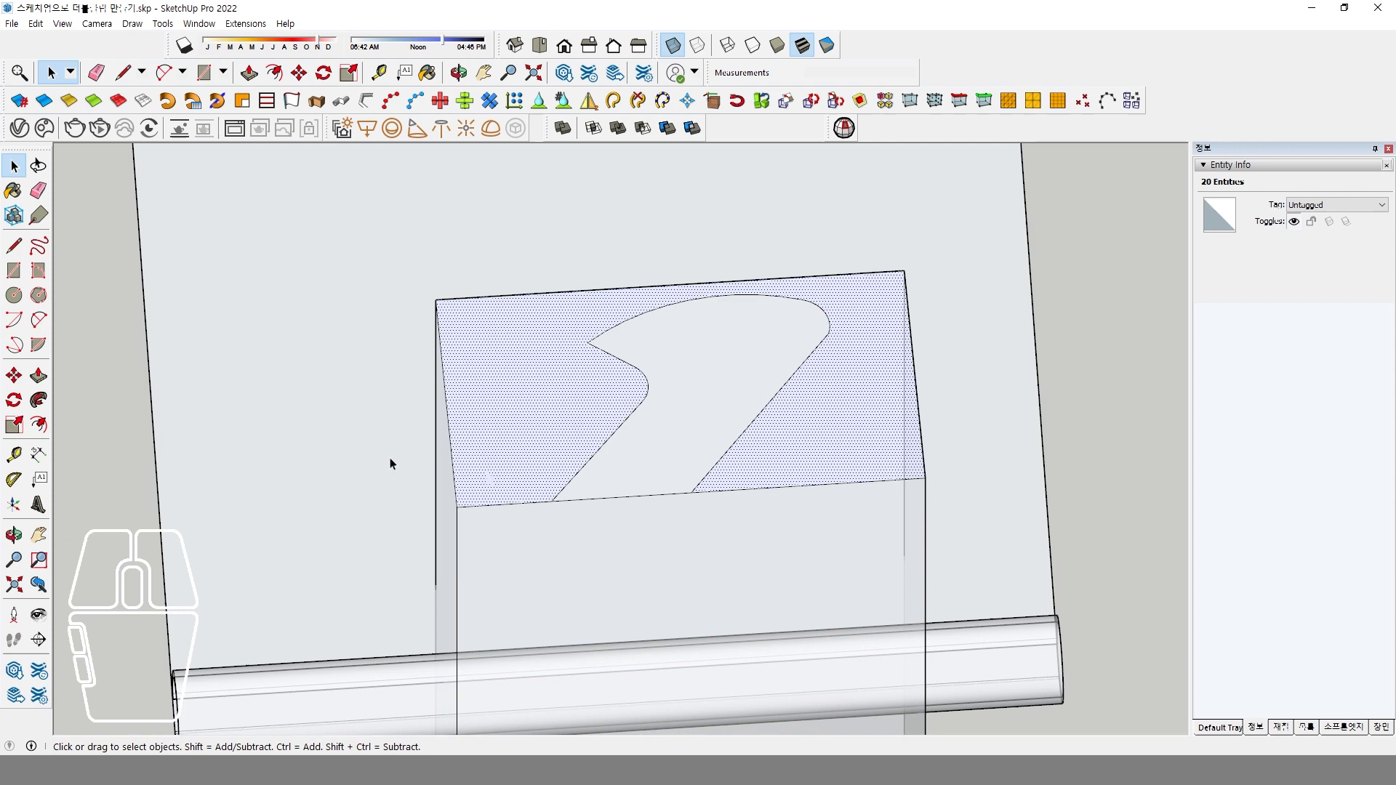
click(39, 375)
middle_drag(525, 386, 517, 648)
click(532, 670)
key(space)
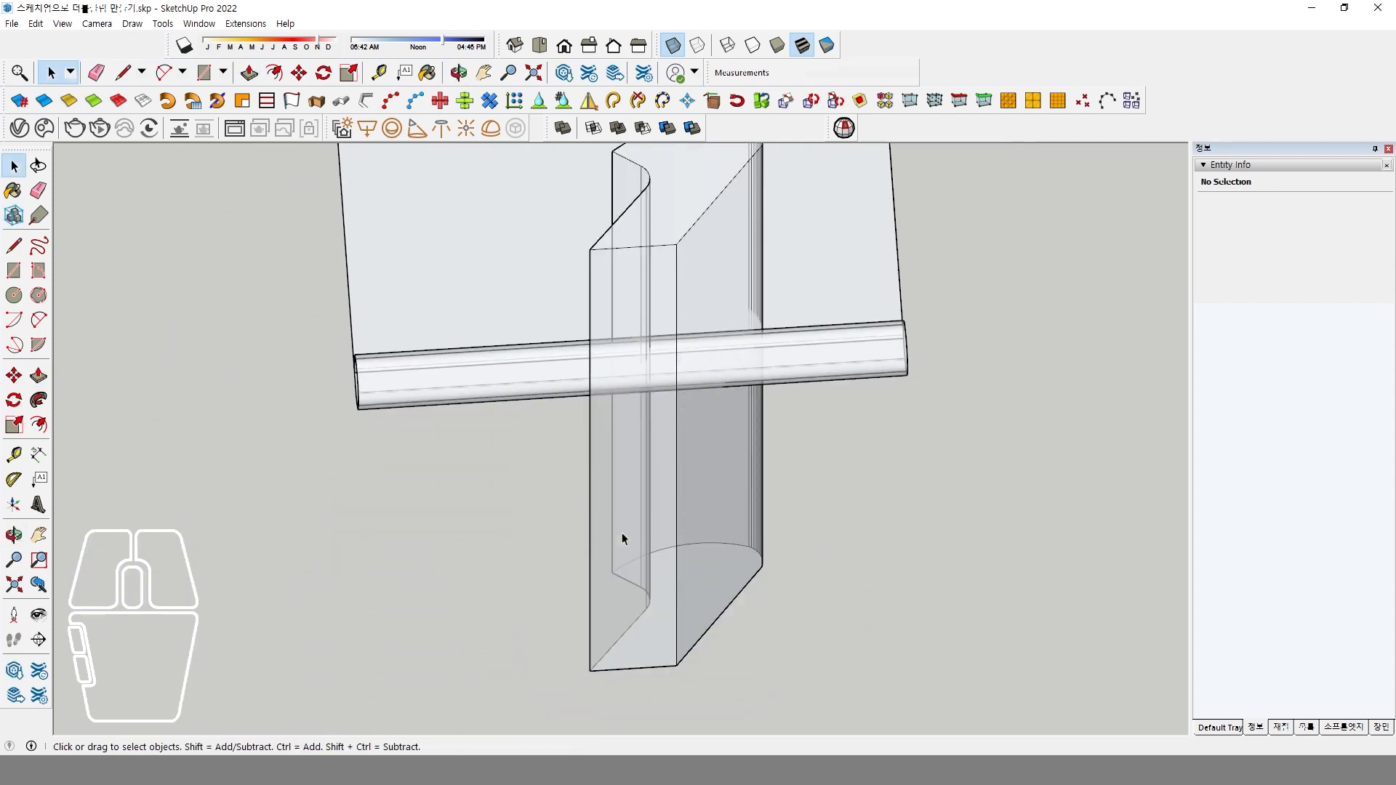
Select all the connected geometry of the gap-shaped solid and make it a group.
triple_click(696, 493)
right_click(693, 491)
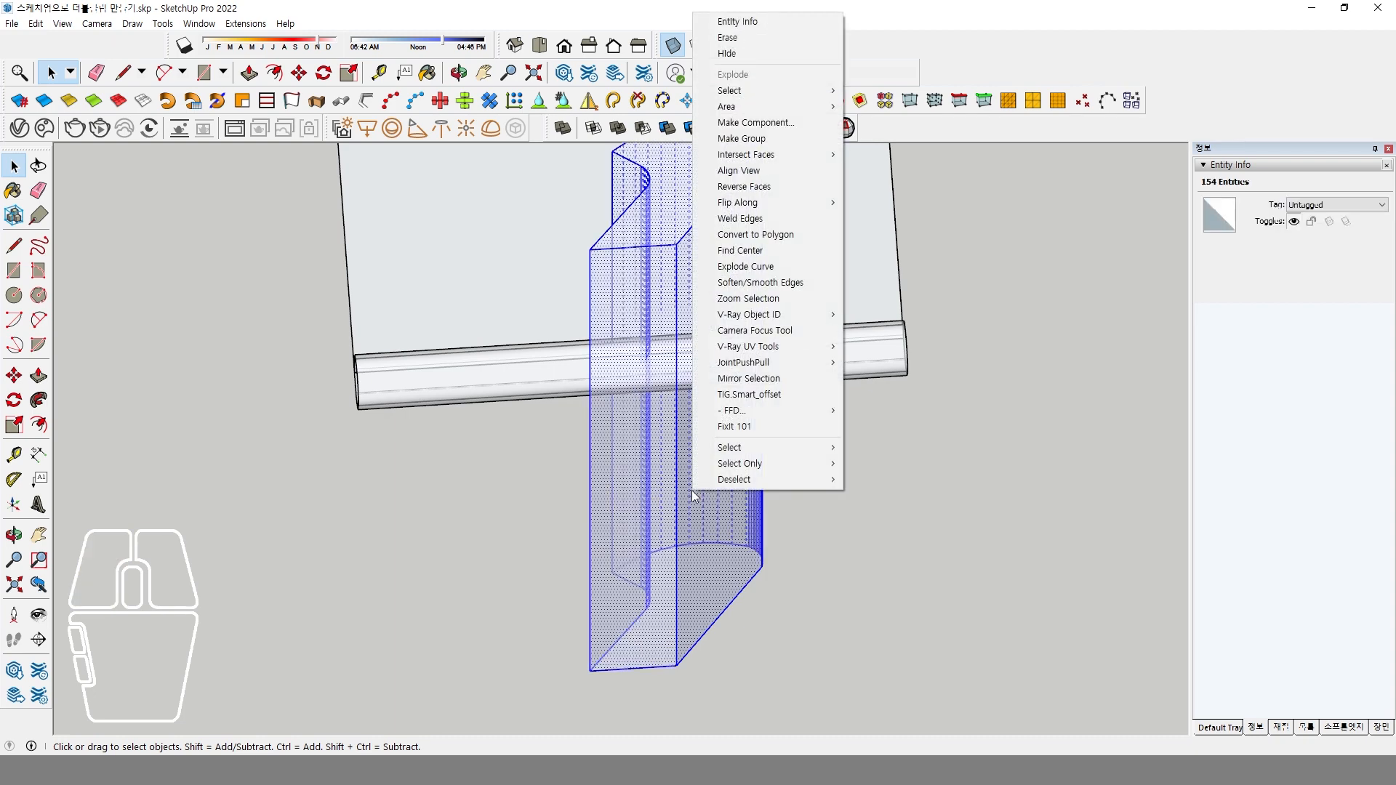
click(786, 136)
Turn off X-ray display and examine from several sides how the gap-shaped solid crosses the rolled edge.
middle_drag(679, 399, 645, 625)
click(673, 46)
middle_drag(514, 396, 777, 502)
middle_drag(536, 397, 882, 421)
scroll(570, 424, up, 3)
scroll(648, 484, up, 2)
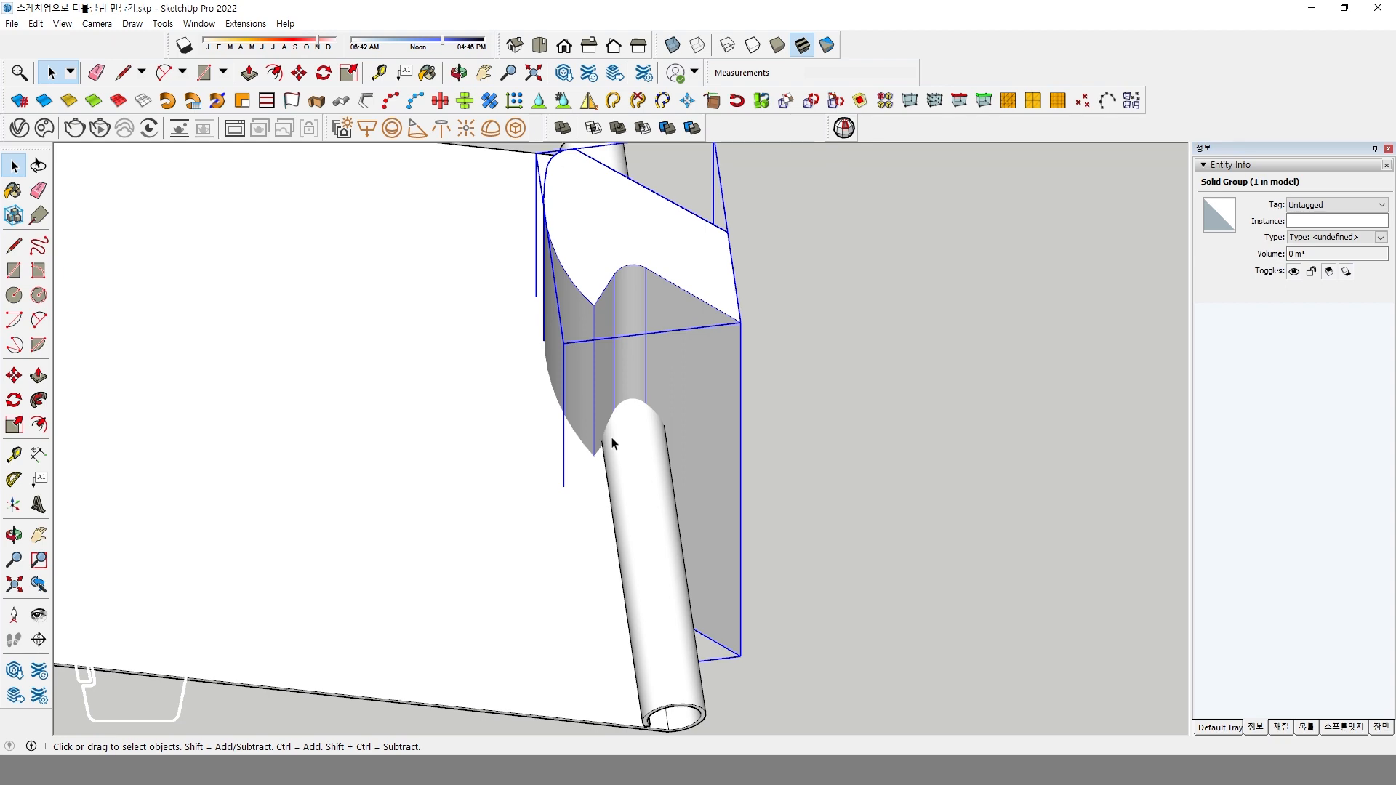
middle_drag(635, 434, 112, 437)
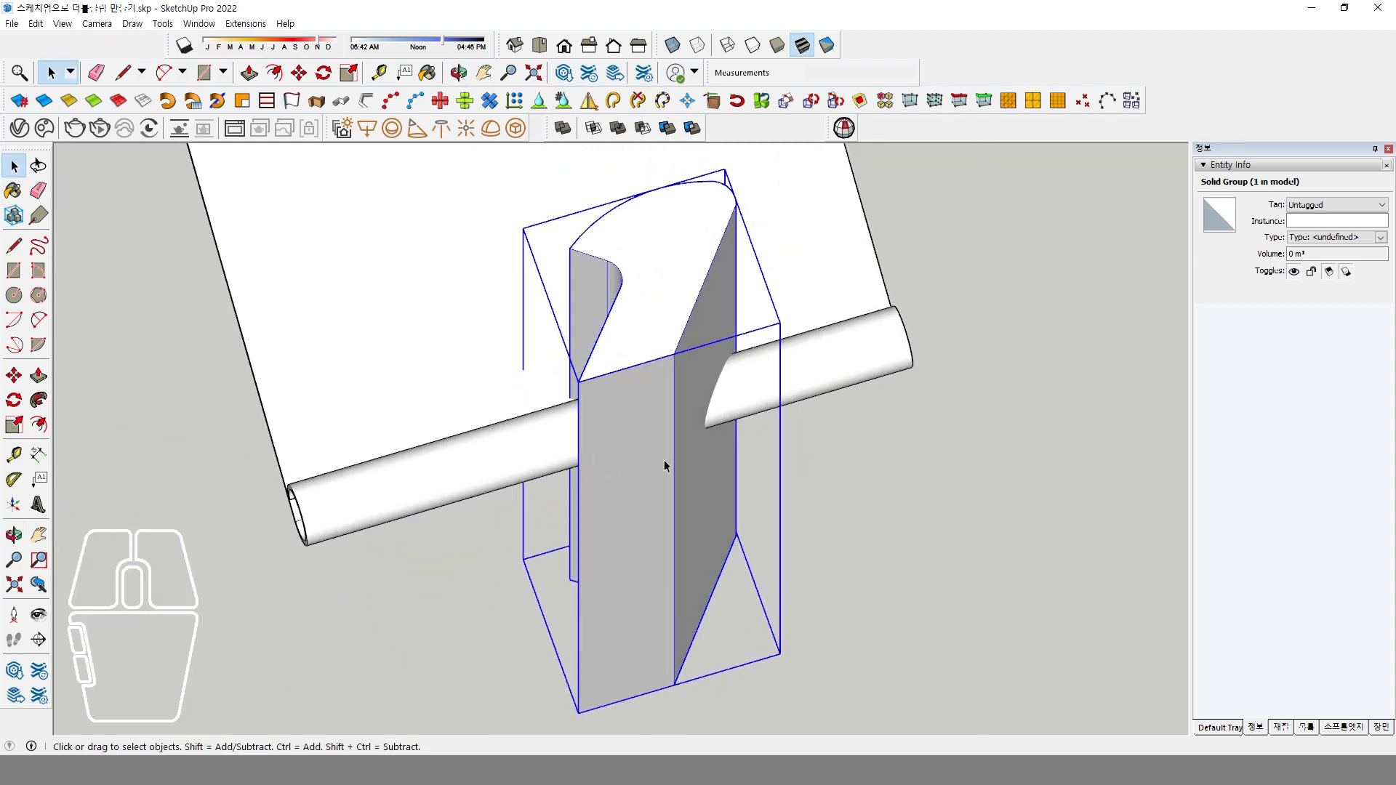
middle_drag(676, 455, 625, 429)
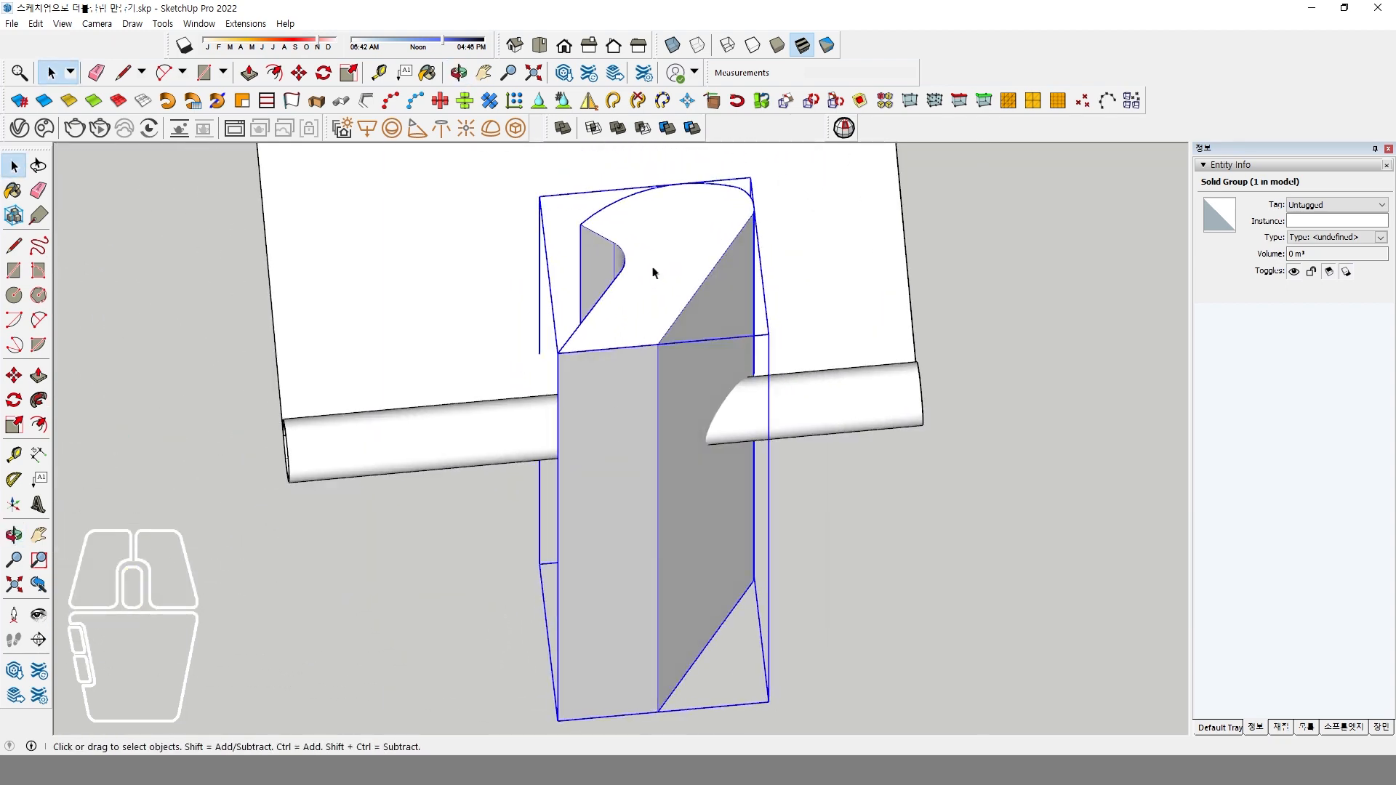
Subtract the gap-shaped solid from the clip plate with the rolled edge.
click(645, 135)
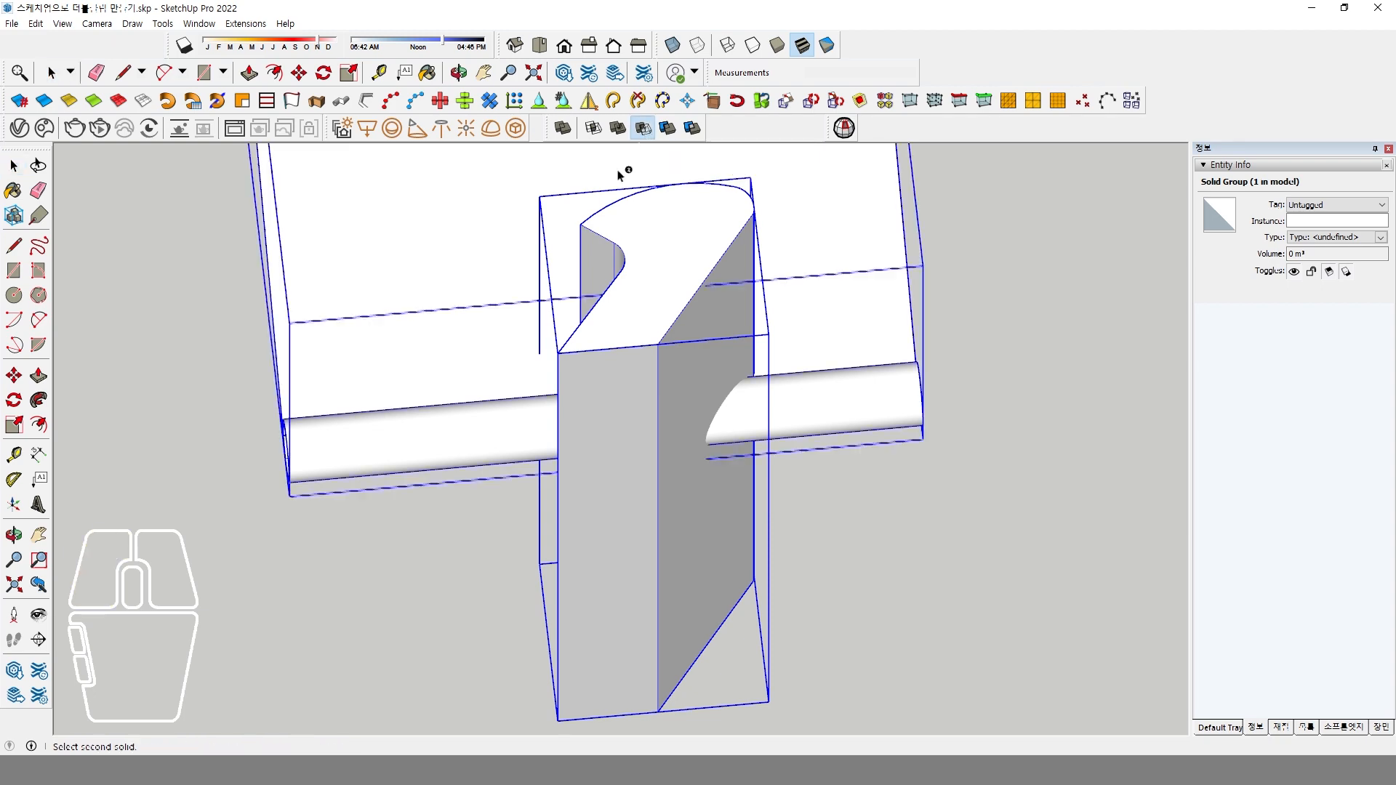
click(431, 308)
click(431, 308)
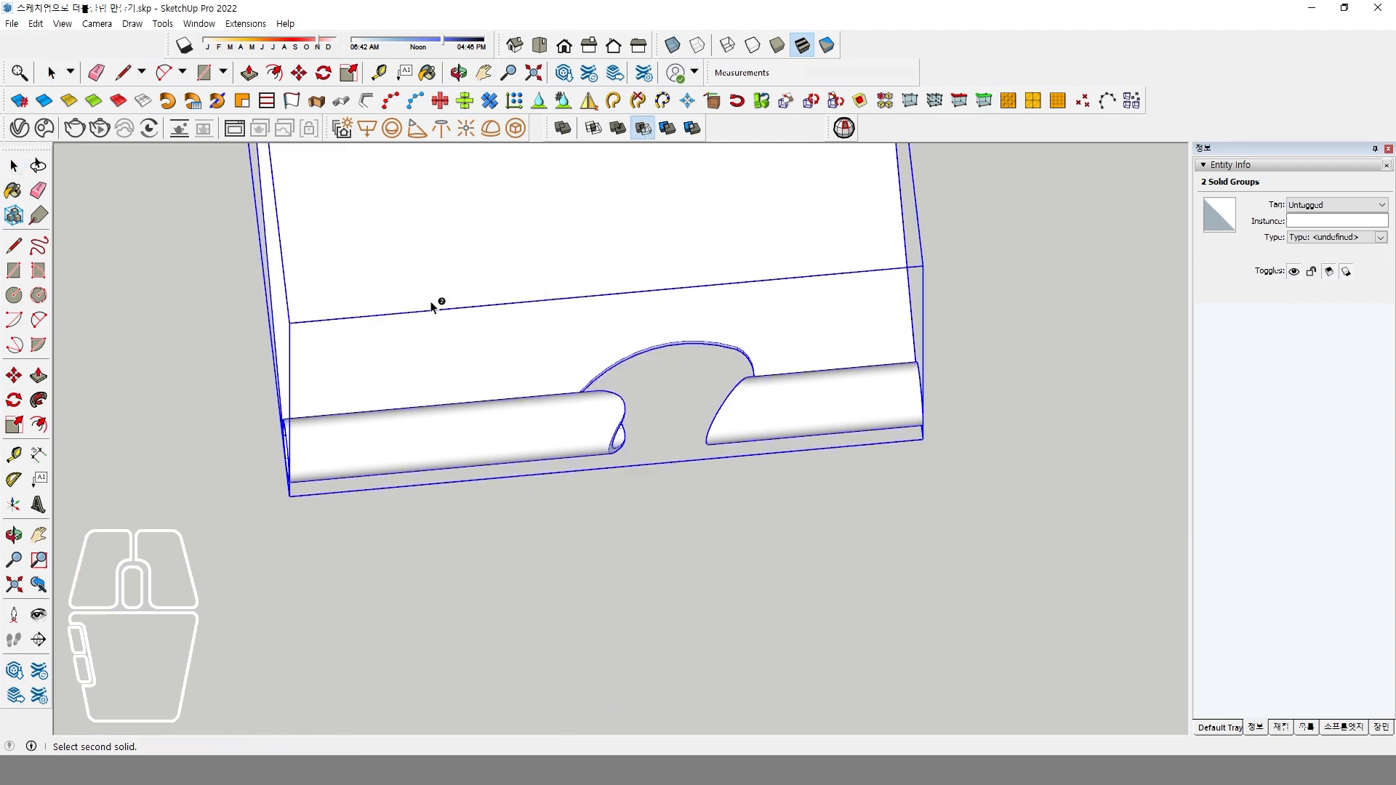
Examine the cut gap in the rolled edge from several sides and compare it with the binder clip reference photo.
middle_drag(436, 303, 616, 466)
middle_drag(723, 492, 411, 452)
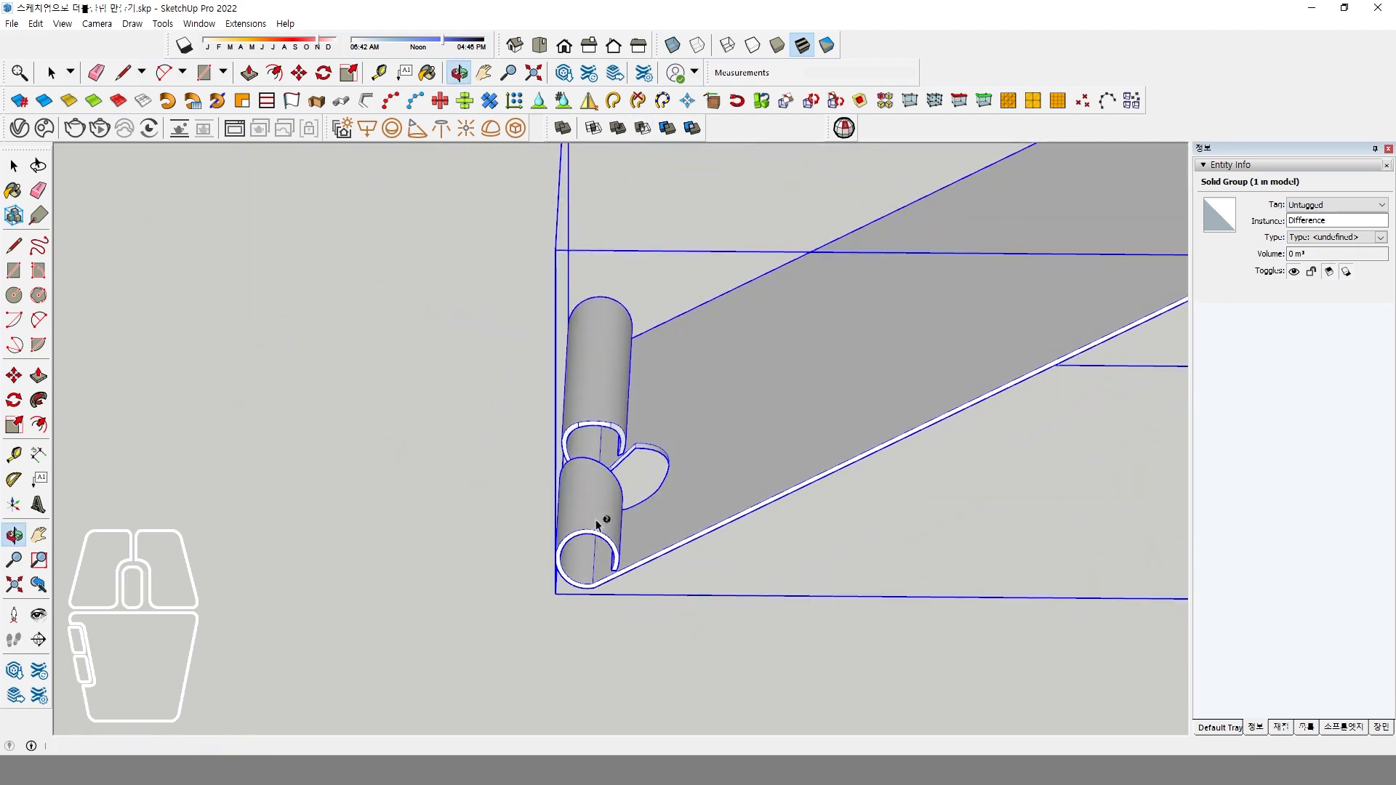
scroll(617, 514, up, 3)
middle_drag(582, 555, 720, 533)
key(alt+Tab)
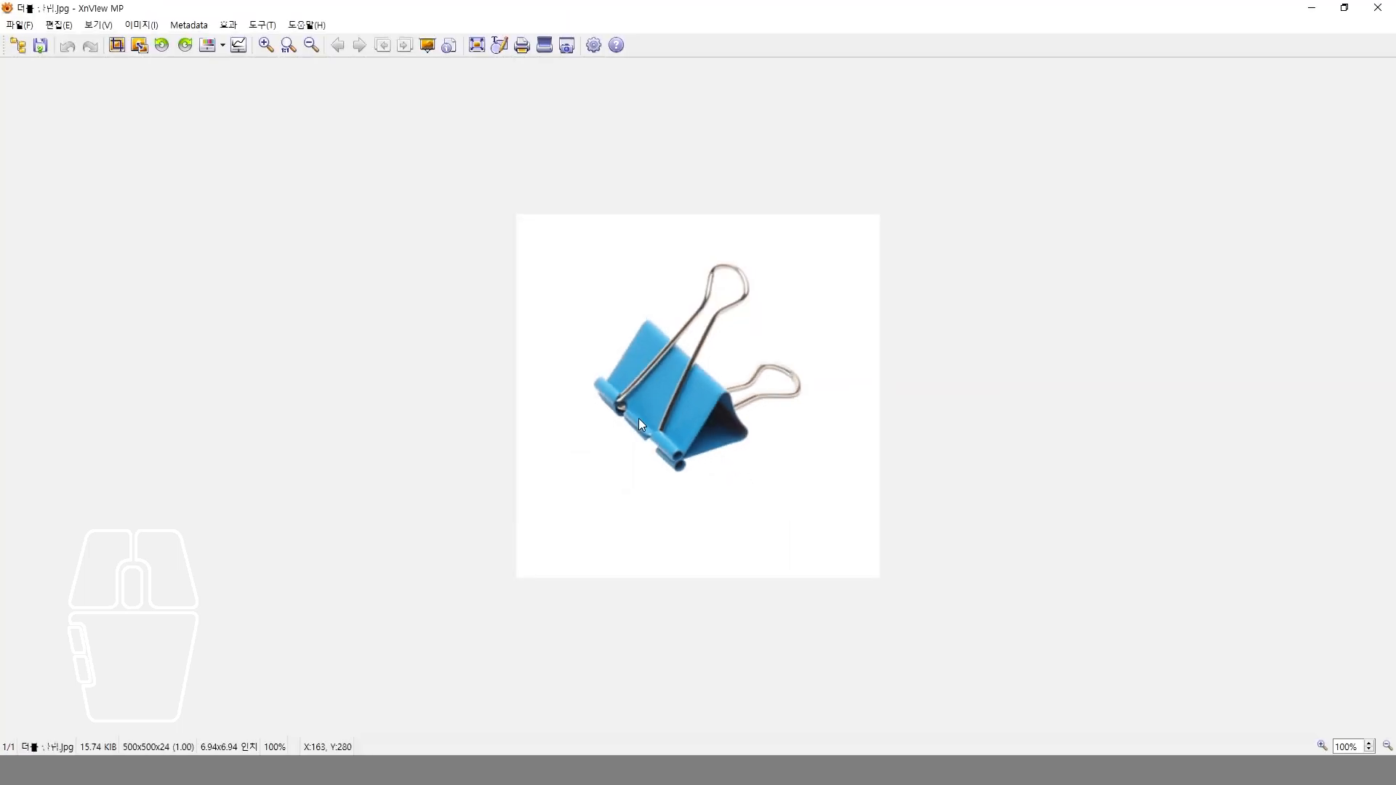
key(alt+Tab)
click(501, 611)
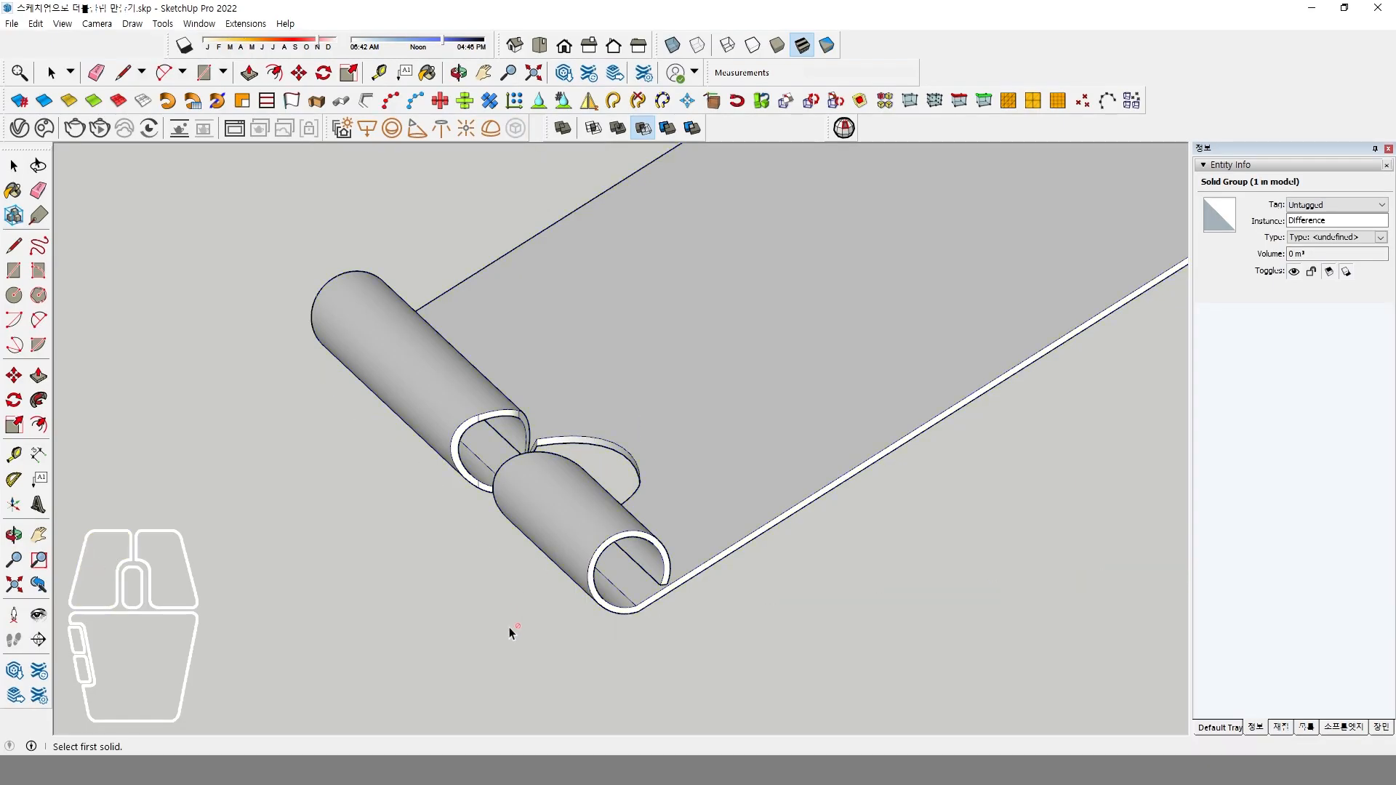
middle_drag(564, 571, 217, 450)
click(217, 450)
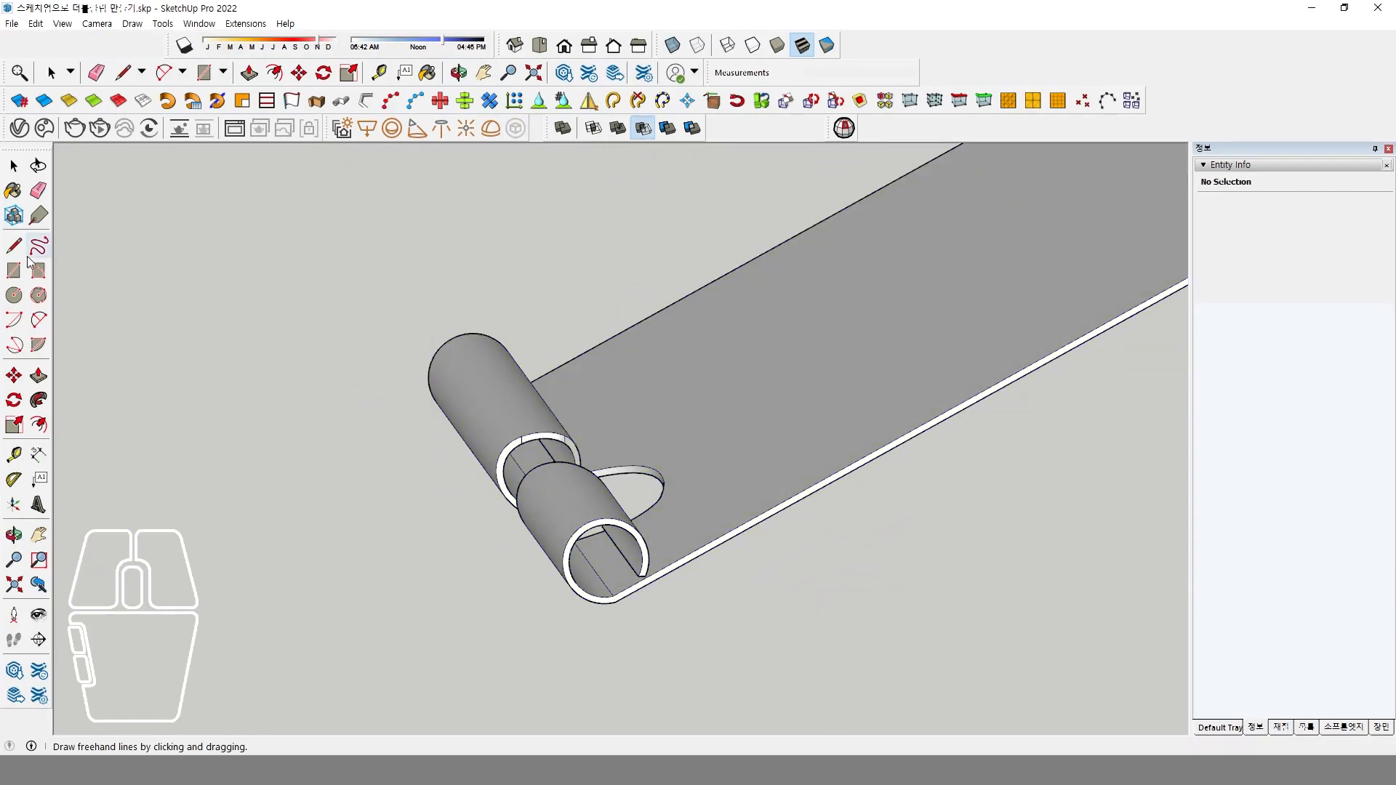
Draw a rectangle about 134 by 35 mm on the ground beside the rolled edge and switch the camera to perspective.
click(14, 271)
click(273, 542)
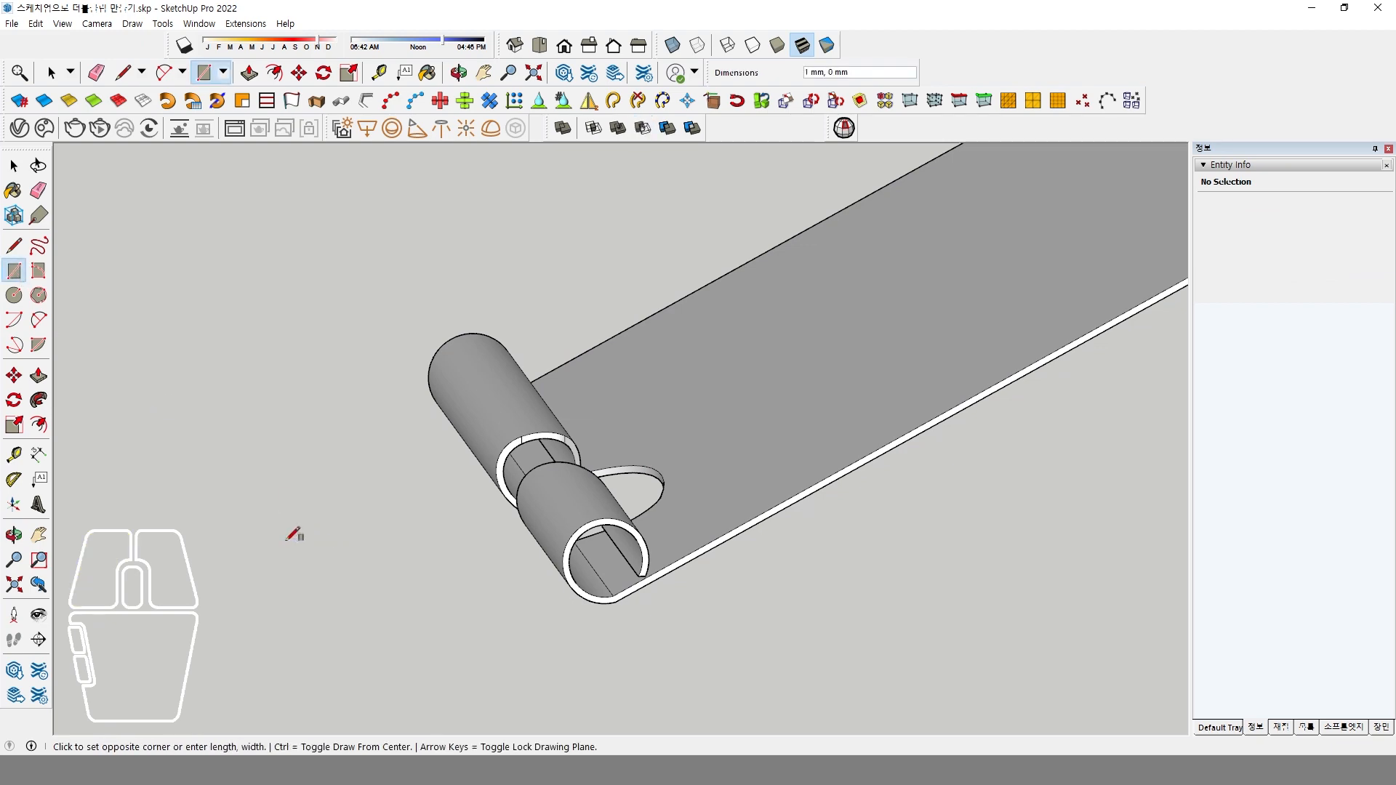
click(513, 662)
middle_drag(521, 546, 637, 504)
scroll(663, 591, down, 5)
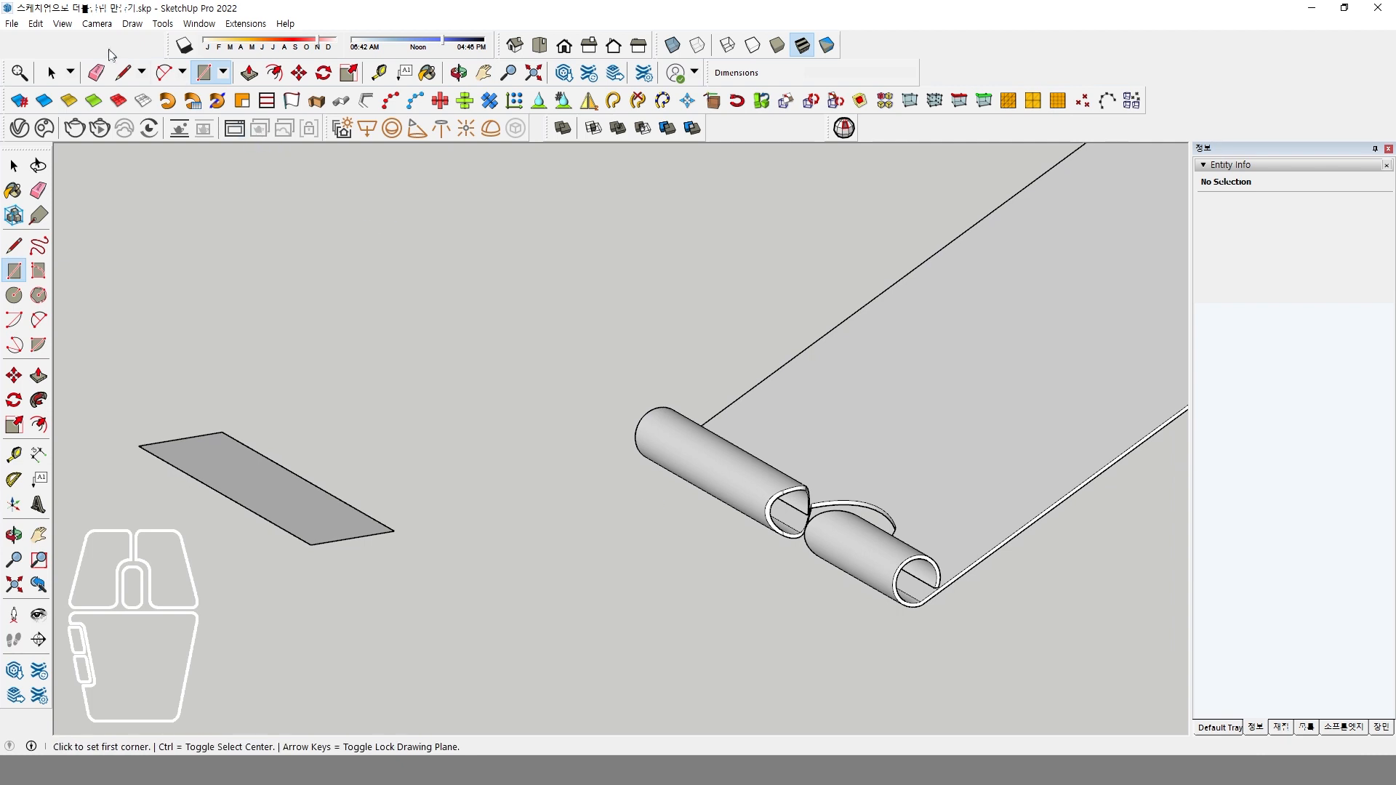
click(97, 23)
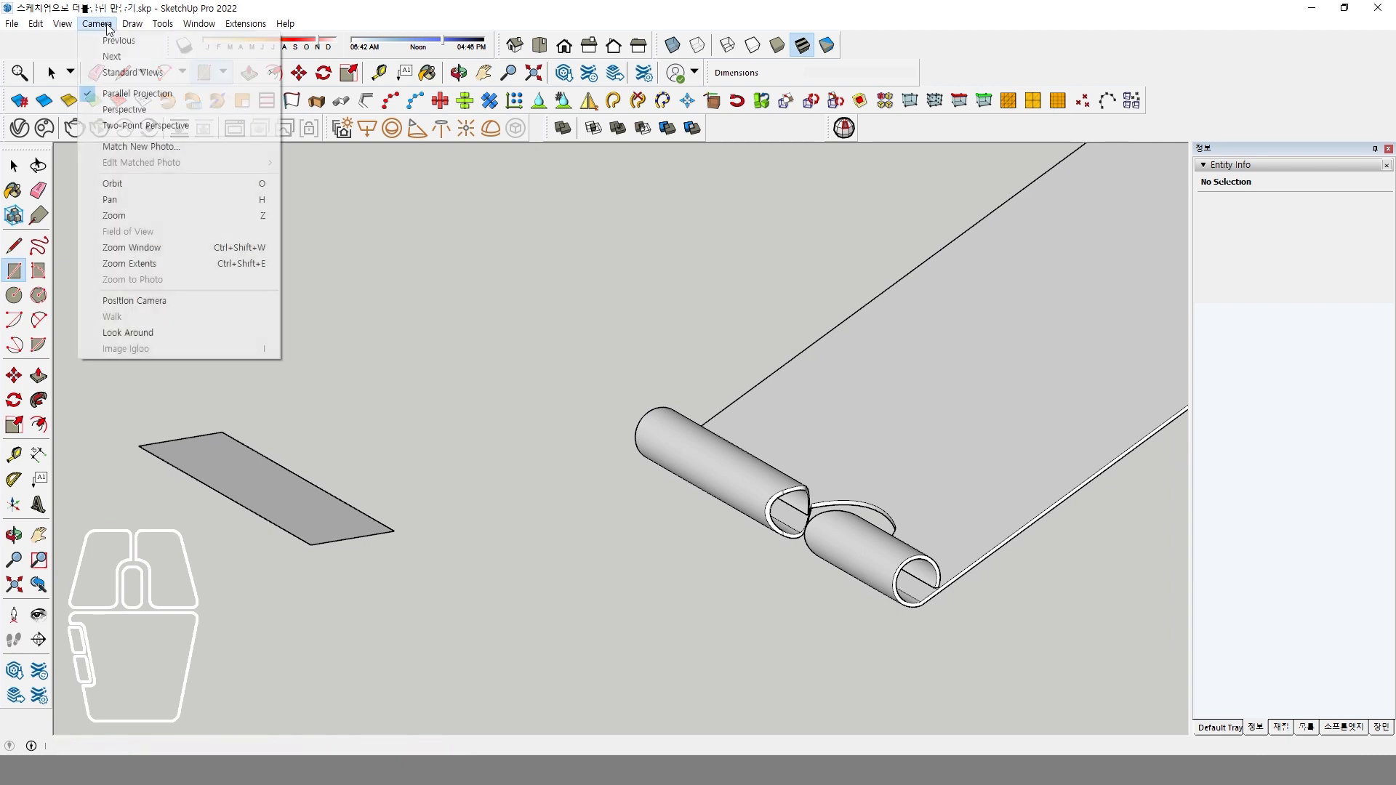
click(160, 110)
key(space)
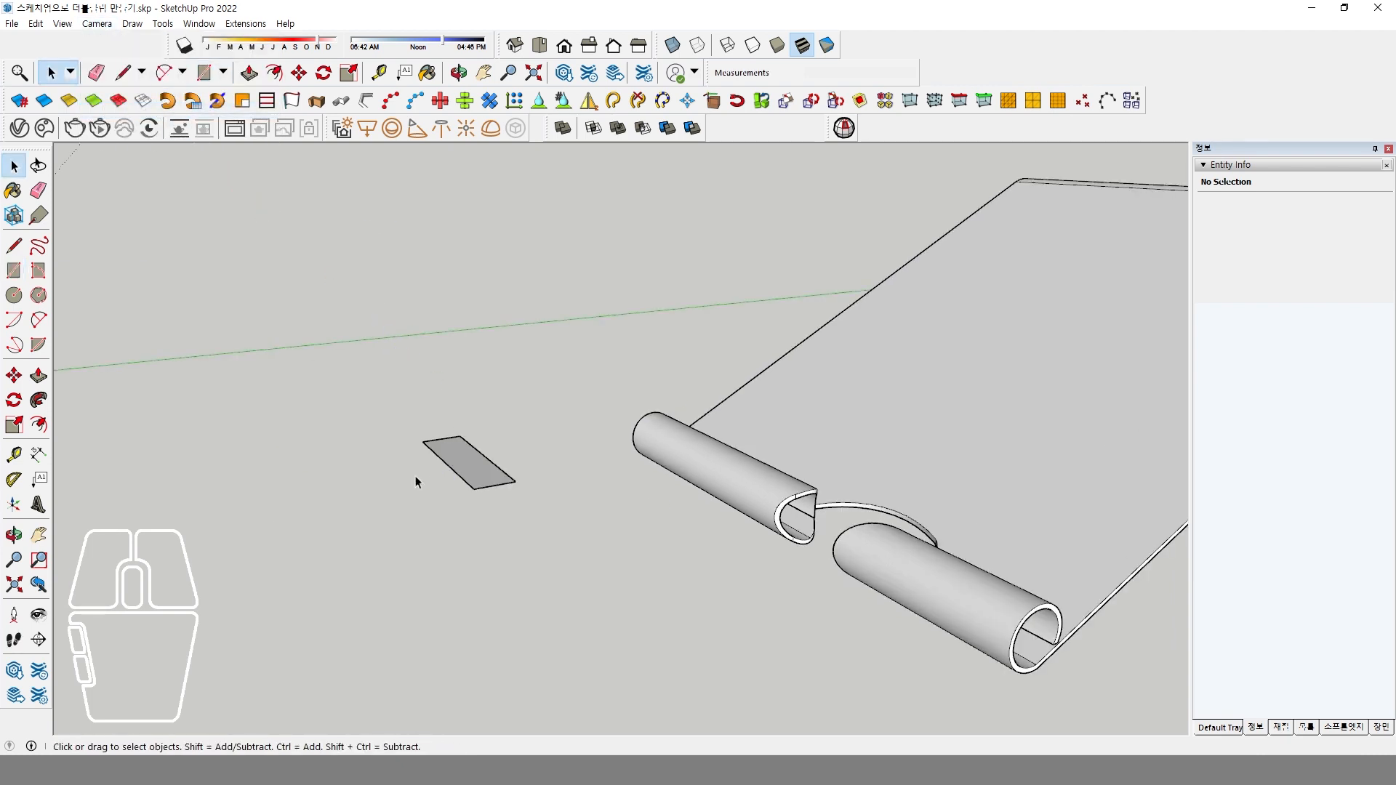
Extrude the rectangle upward into a box and make the whole box a group.
click(50, 382)
click(471, 469)
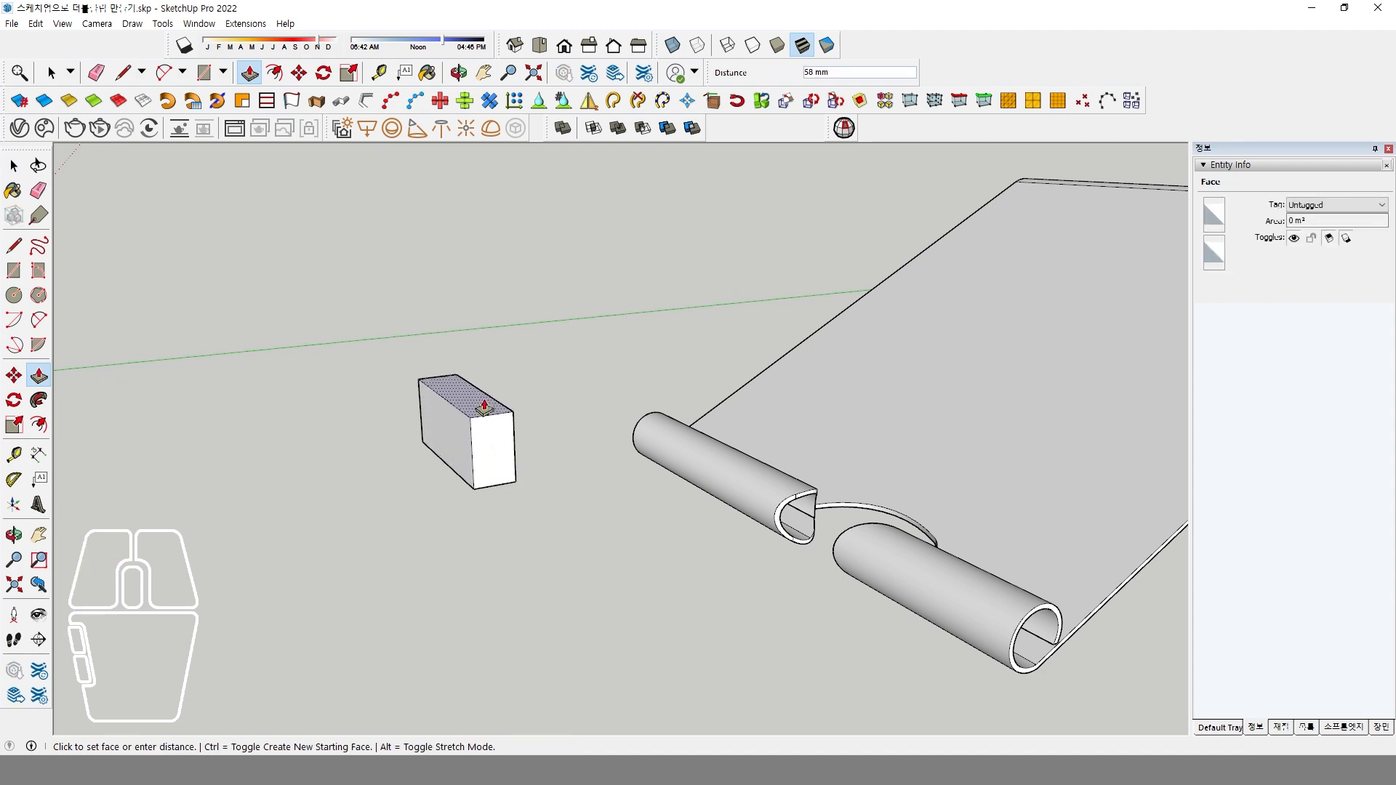
click(482, 425)
key(space)
triple_click(488, 452)
right_click(488, 454)
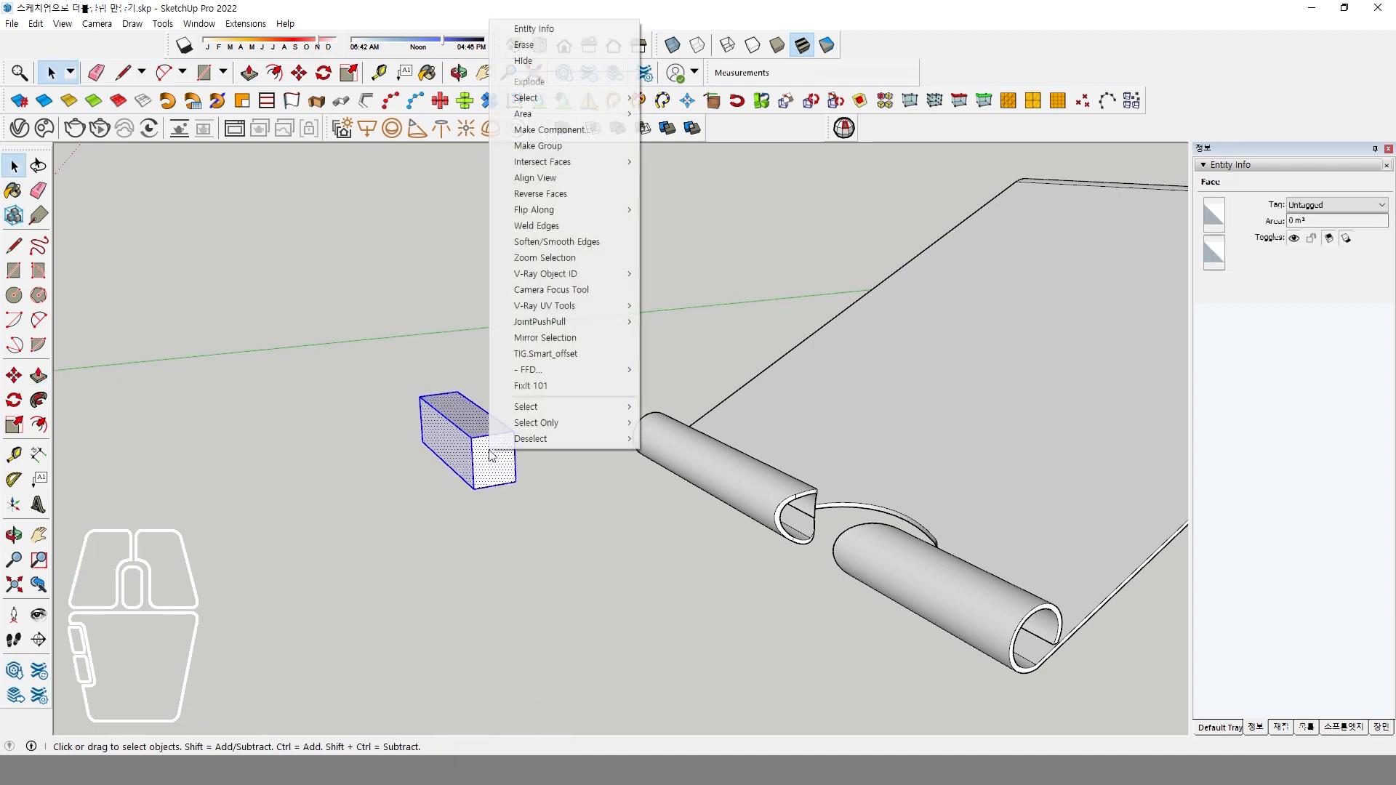
click(553, 145)
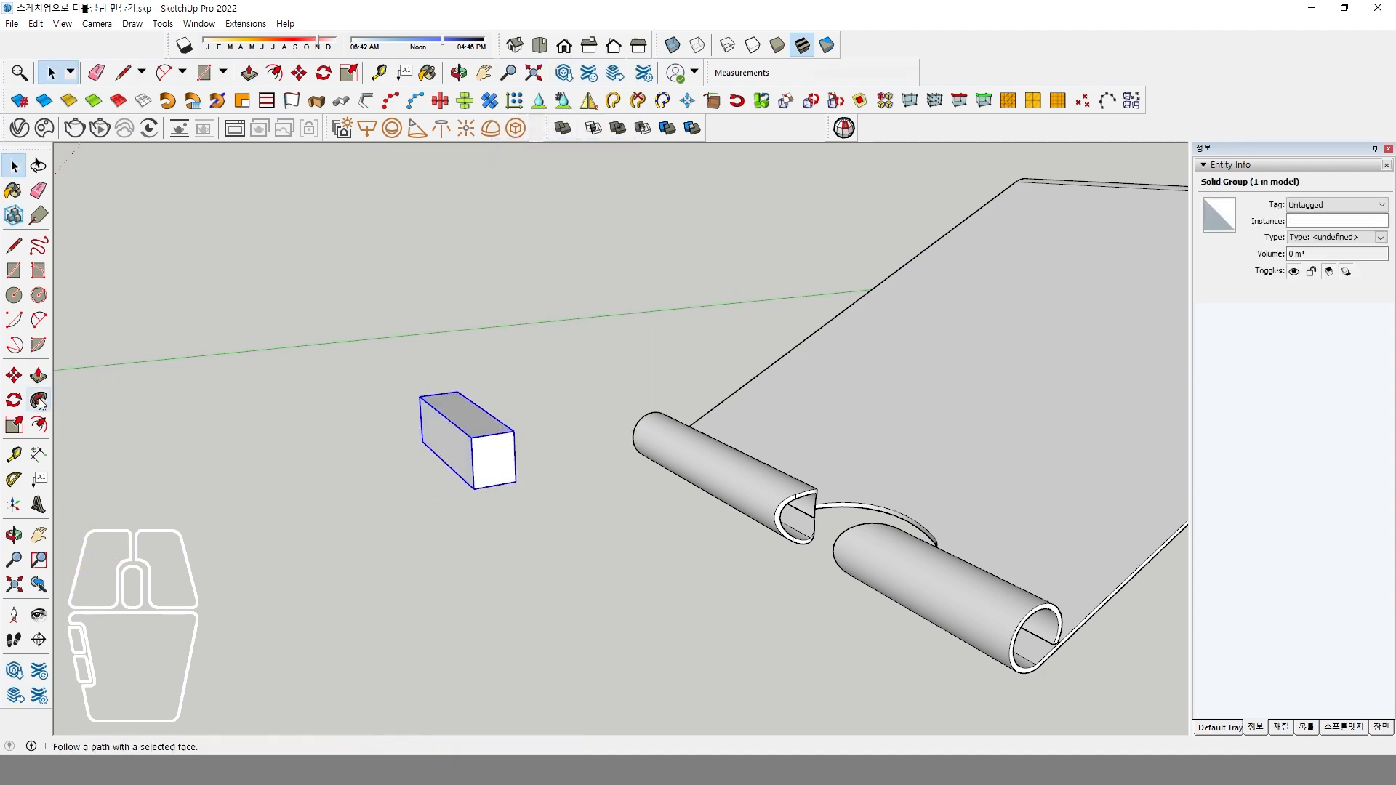
Move the box by its bottom front corner onto the endpoint at the open end of the shorter roll segment.
click(16, 377)
click(473, 489)
middle_drag(473, 489, 681, 547)
scroll(600, 407, down, 2)
scroll(666, 545, up, 3)
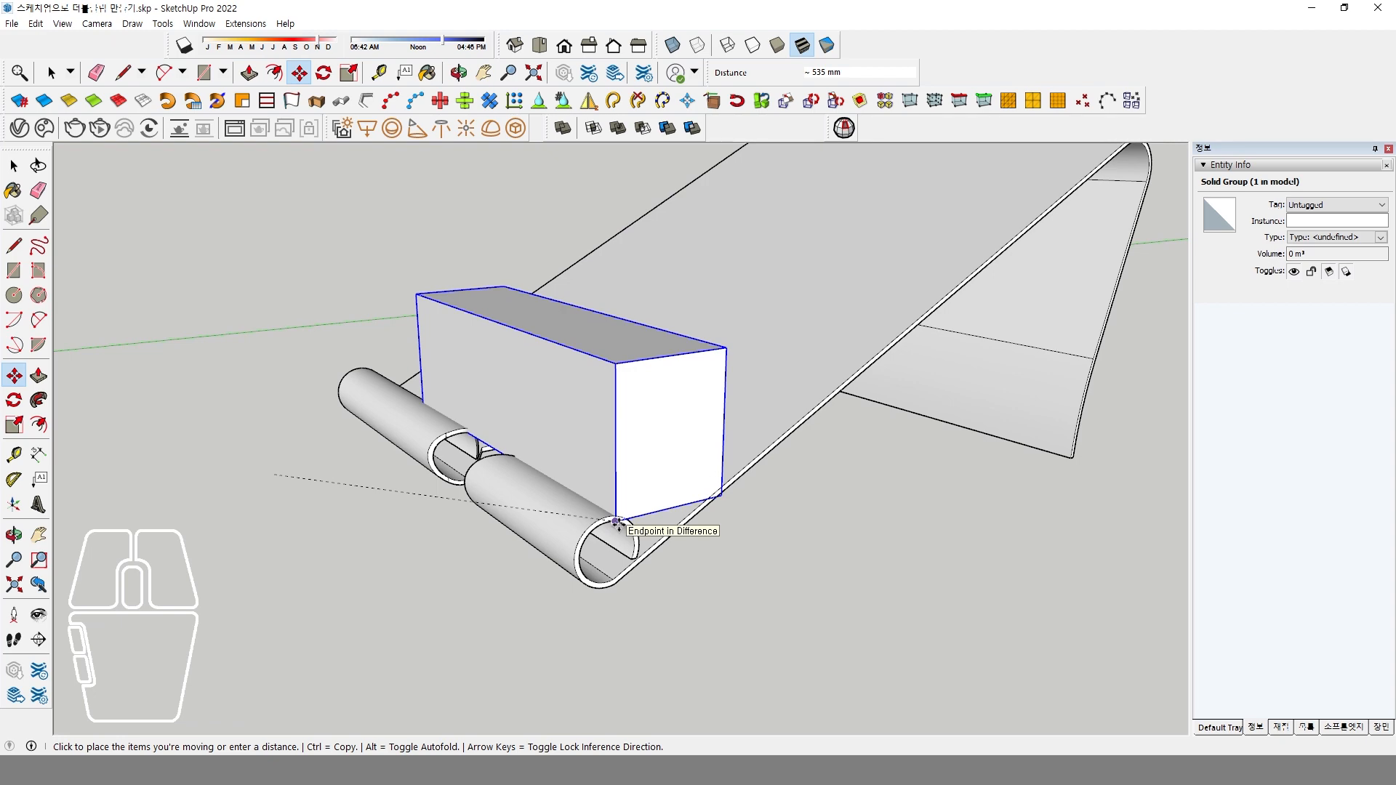
click(616, 522)
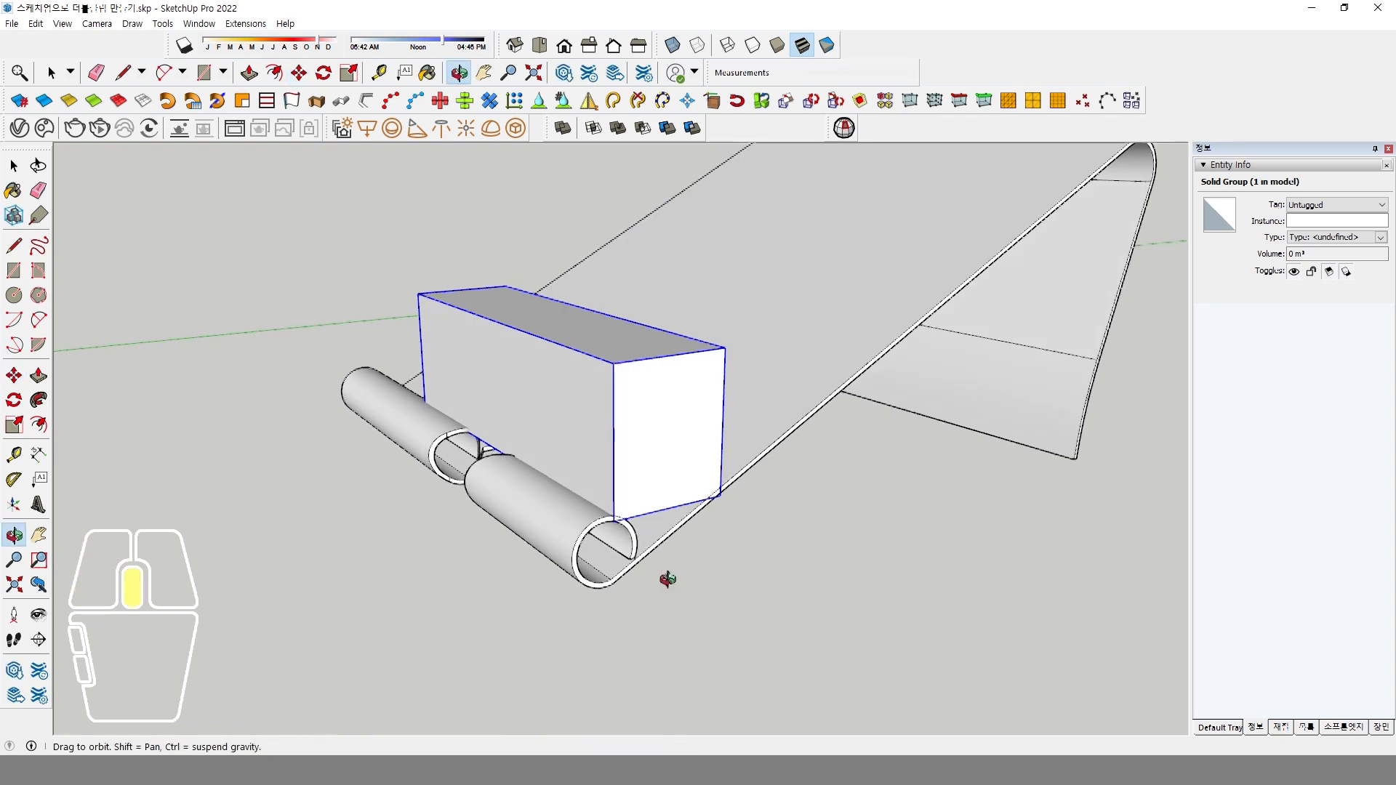
Inside the box group, push the end over the longer roll segment back into the gap, and push in the side facing the plate.
middle_drag(663, 577, 797, 559)
scroll(553, 520, up, 1)
key(space)
middle_drag(647, 534, 706, 542)
double_click(548, 415)
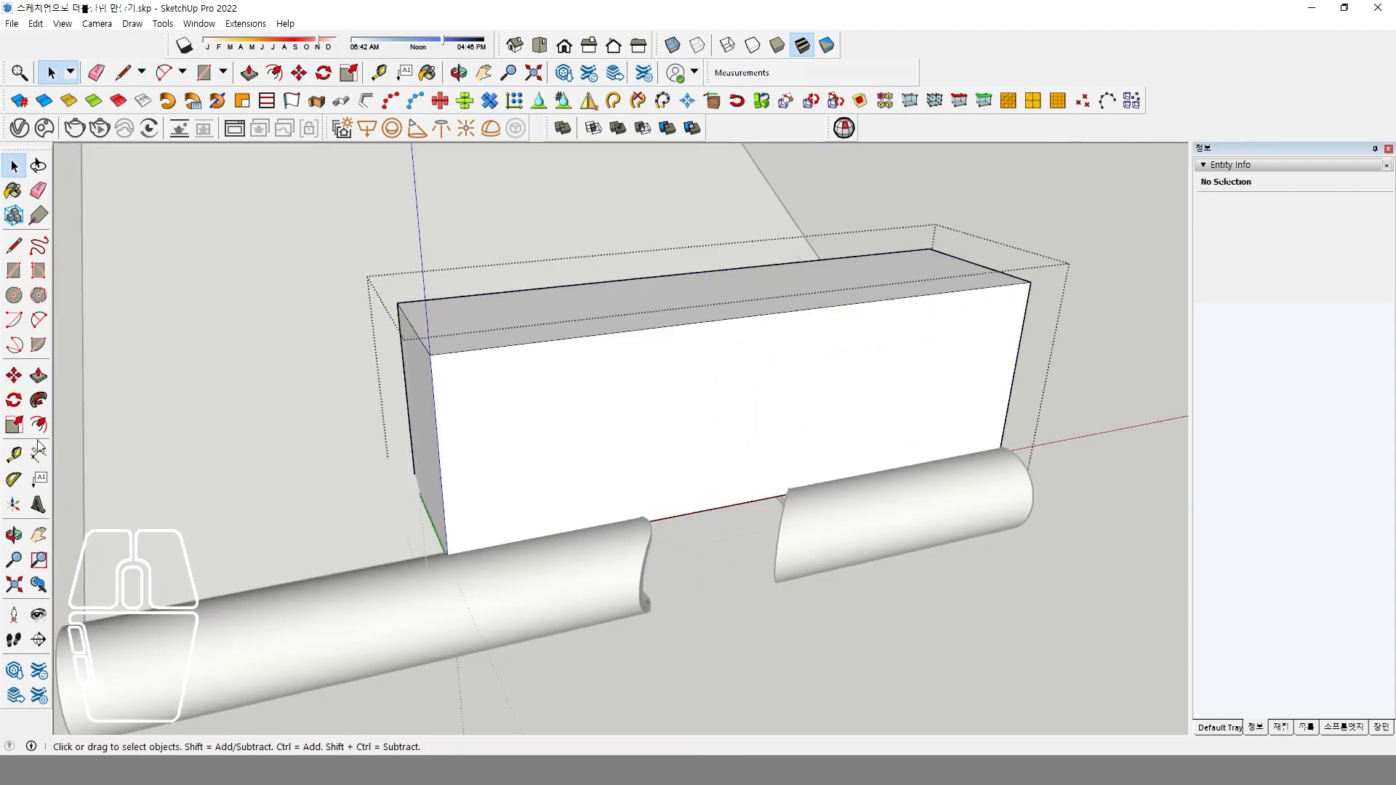
click(38, 375)
click(402, 431)
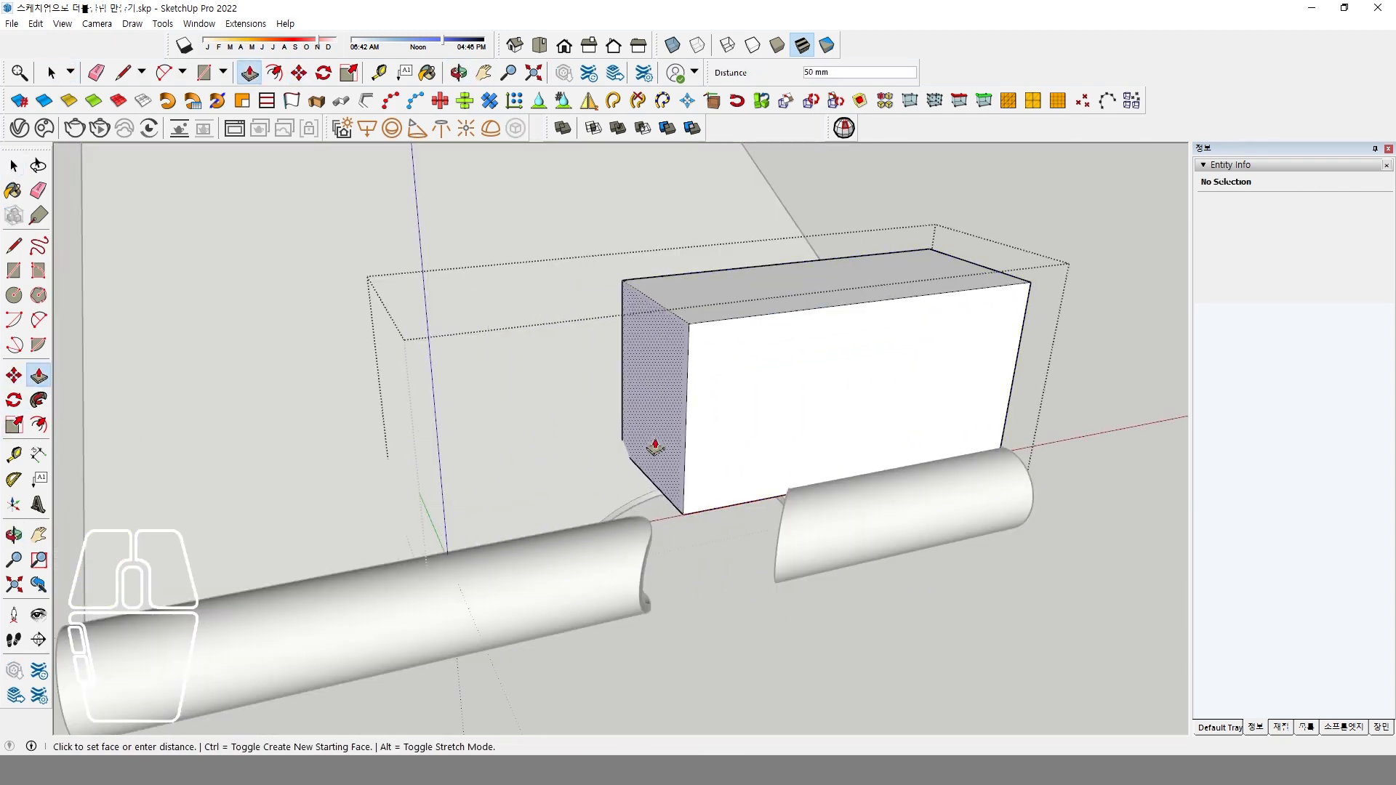
click(704, 442)
middle_drag(779, 530, 671, 291)
click(687, 280)
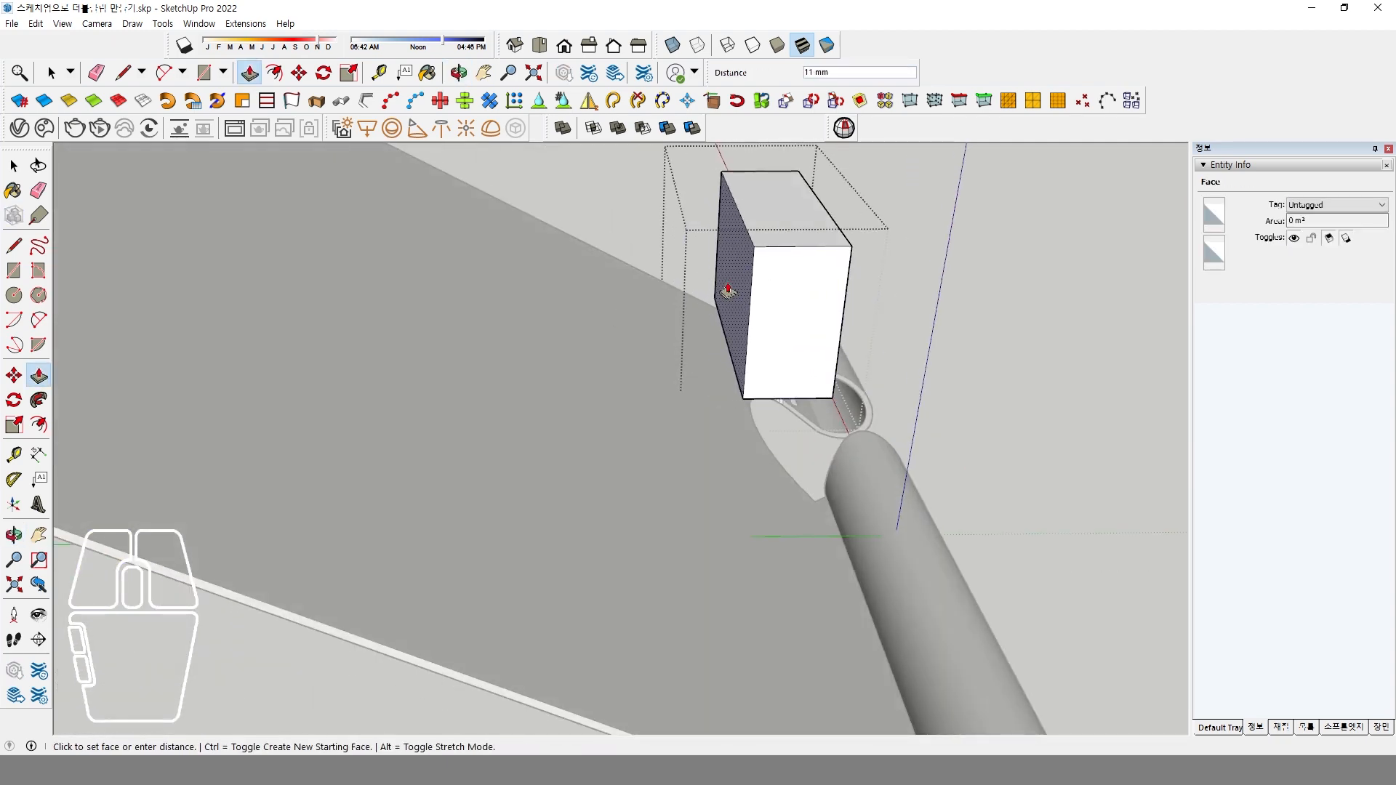
click(746, 295)
Pull the box's end out beyond the roll's open end, extend its outer long side over the roll, and close the group.
middle_drag(885, 411, 555, 390)
click(571, 380)
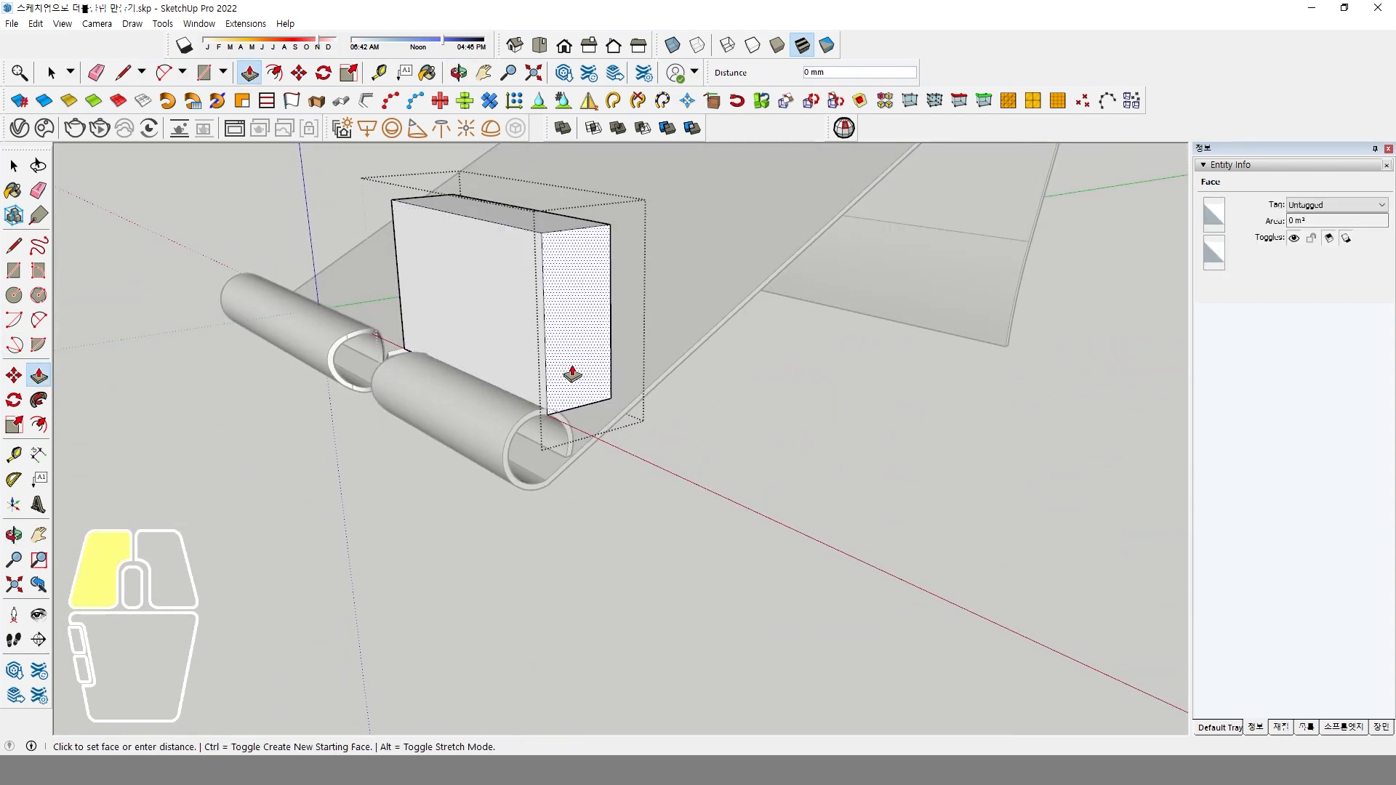
click(590, 387)
click(541, 375)
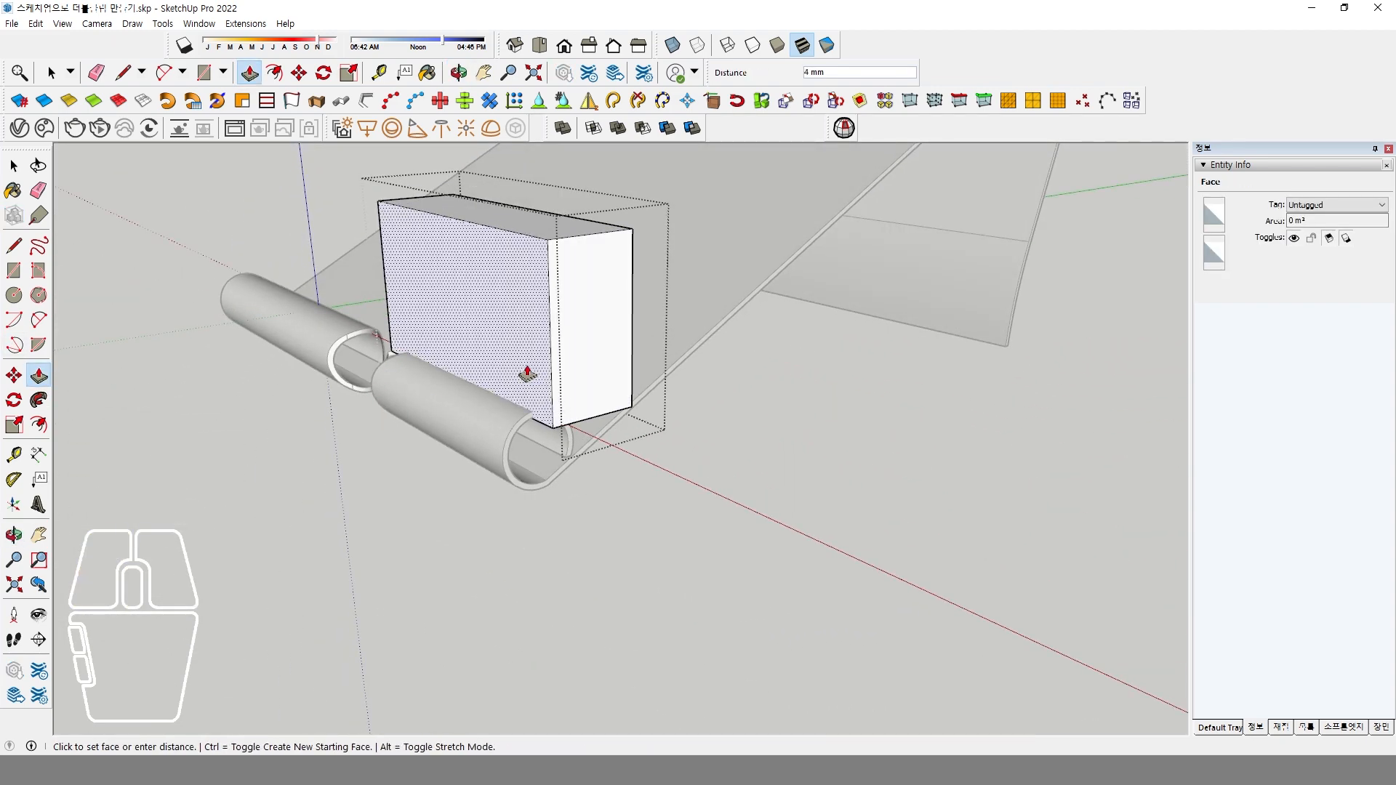
click(525, 375)
middle_drag(525, 374, 541, 406)
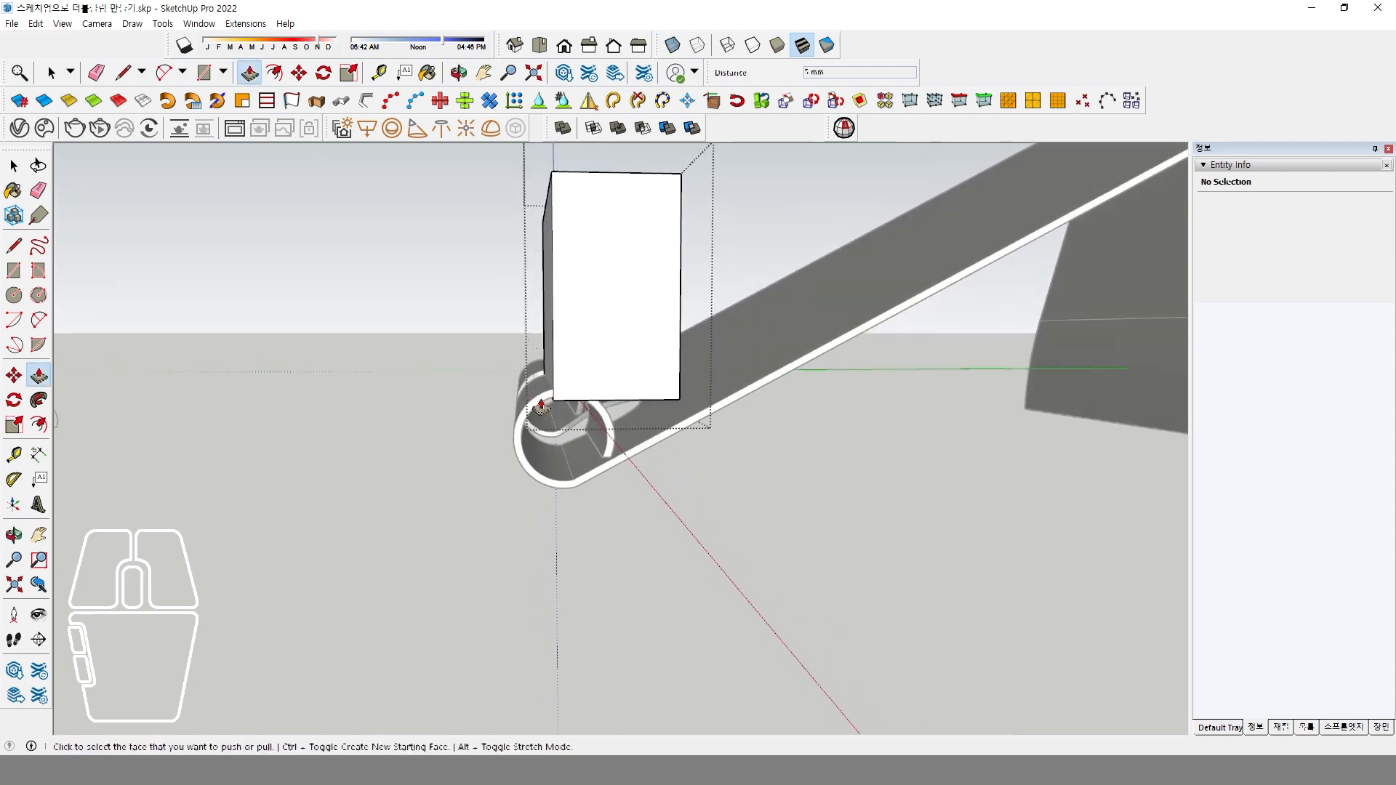
key(space)
click(656, 491)
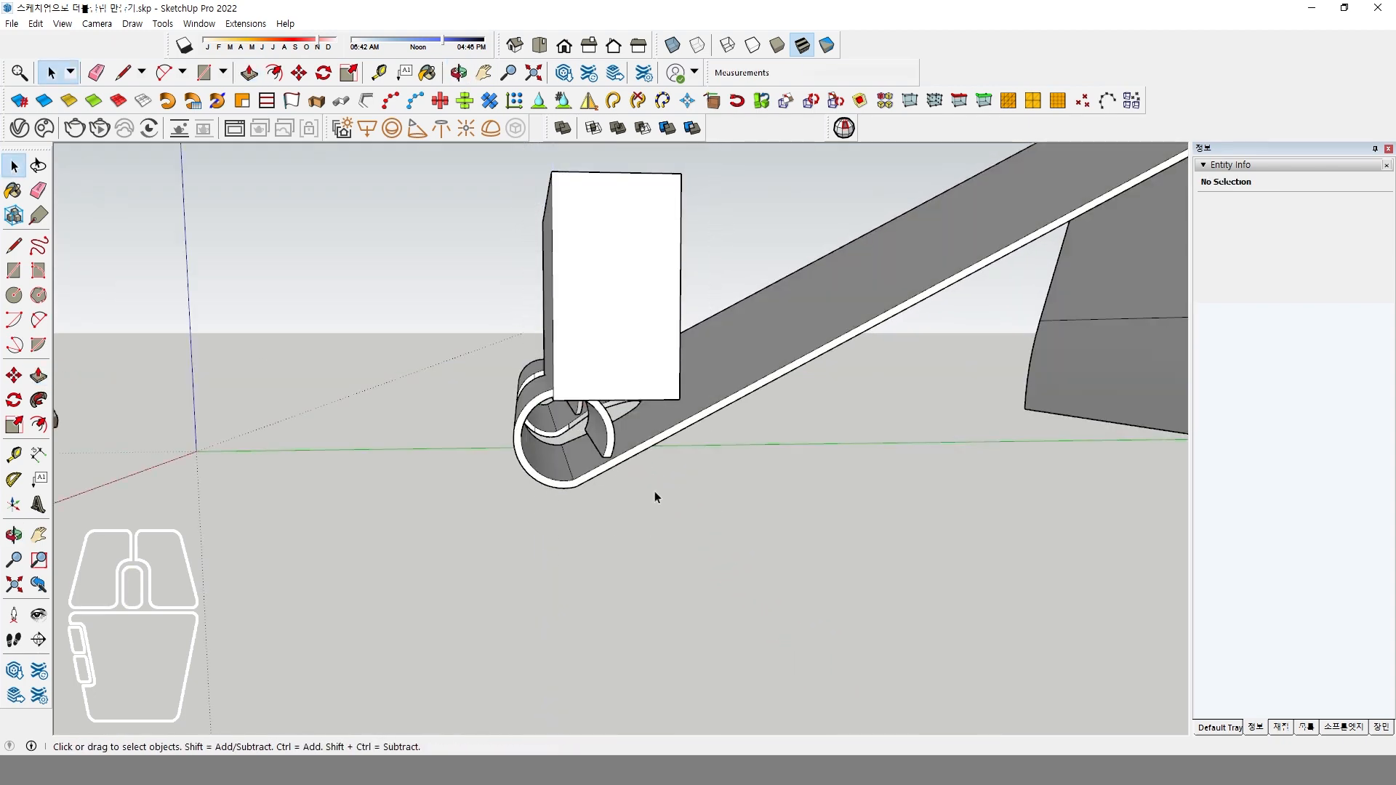
Subtract the box from the clip plate to cut open the shorter roll segment.
middle_drag(653, 491, 739, 527)
click(631, 352)
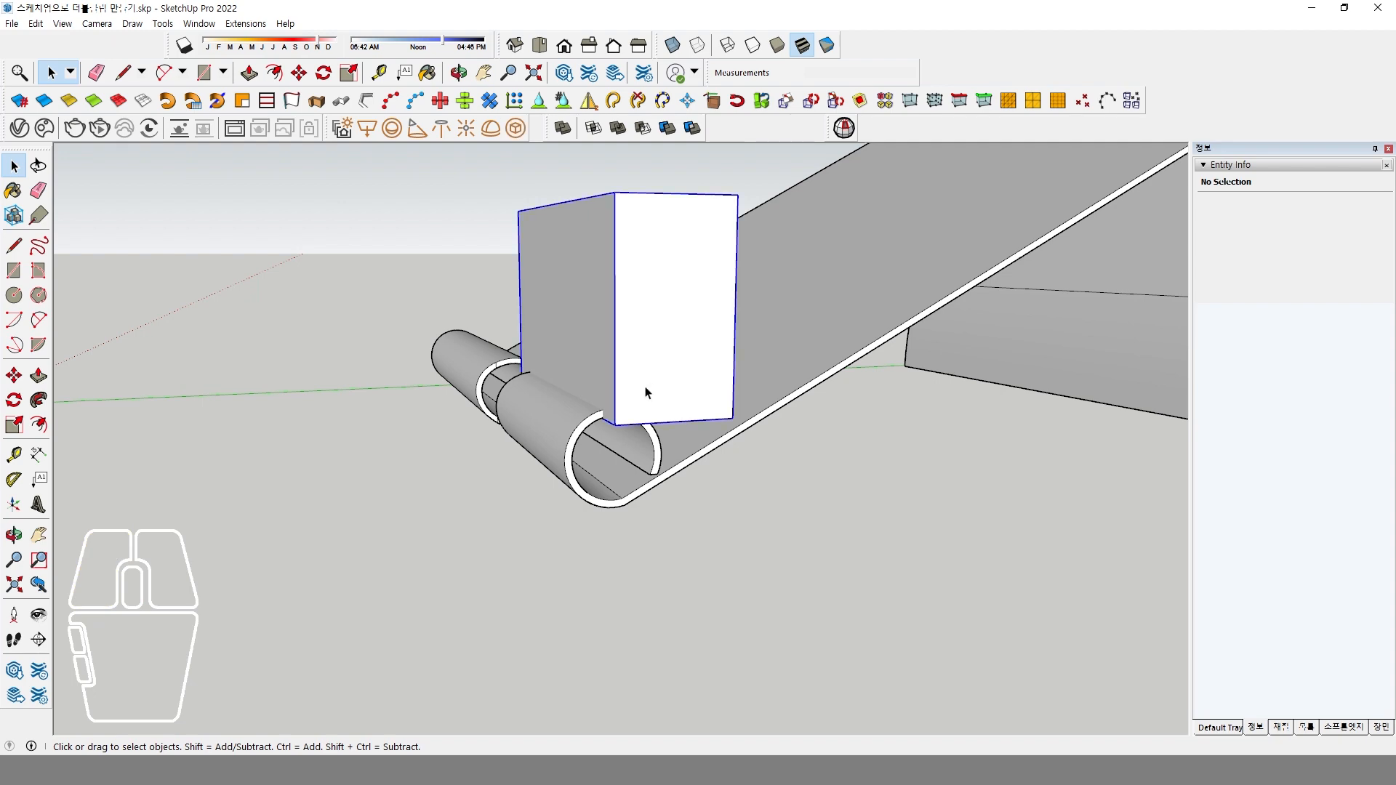
click(644, 131)
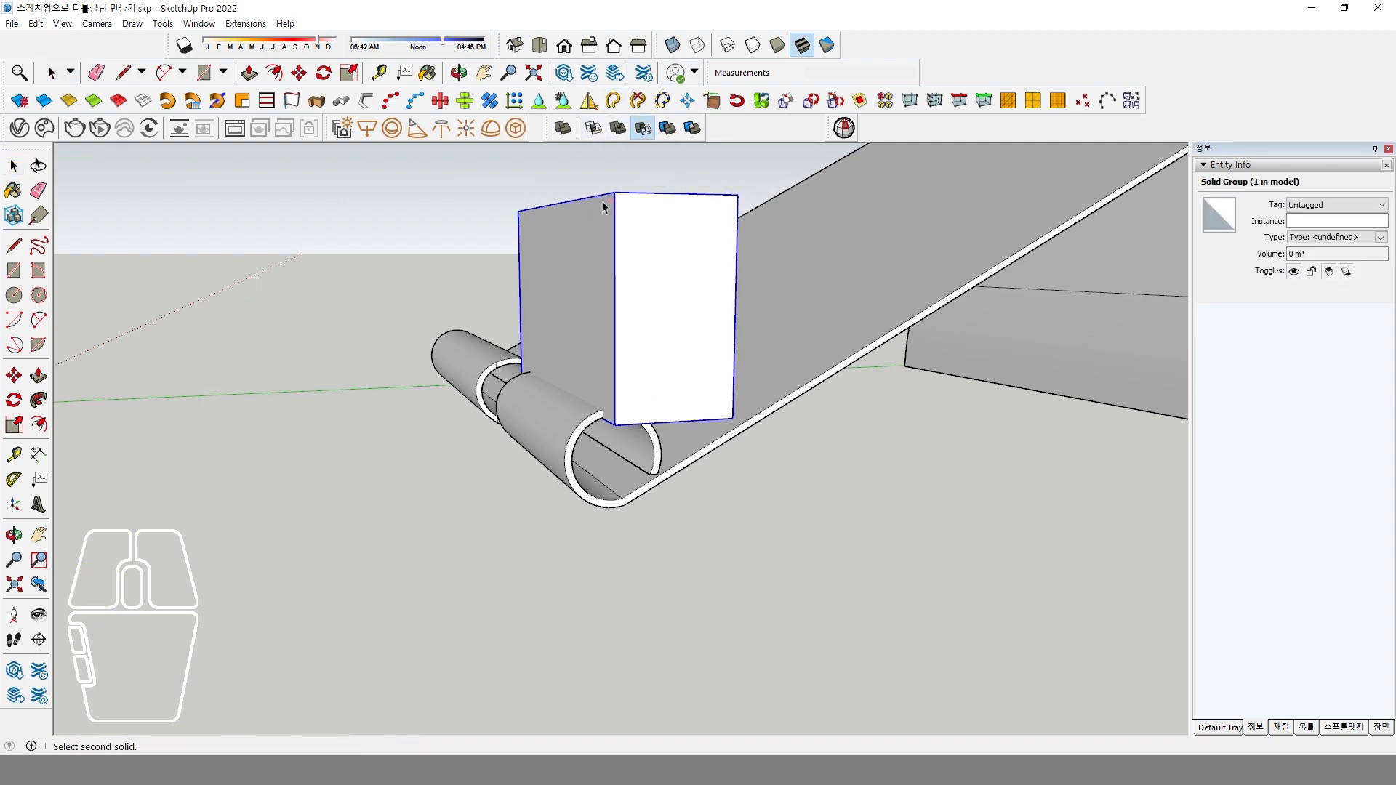
click(550, 432)
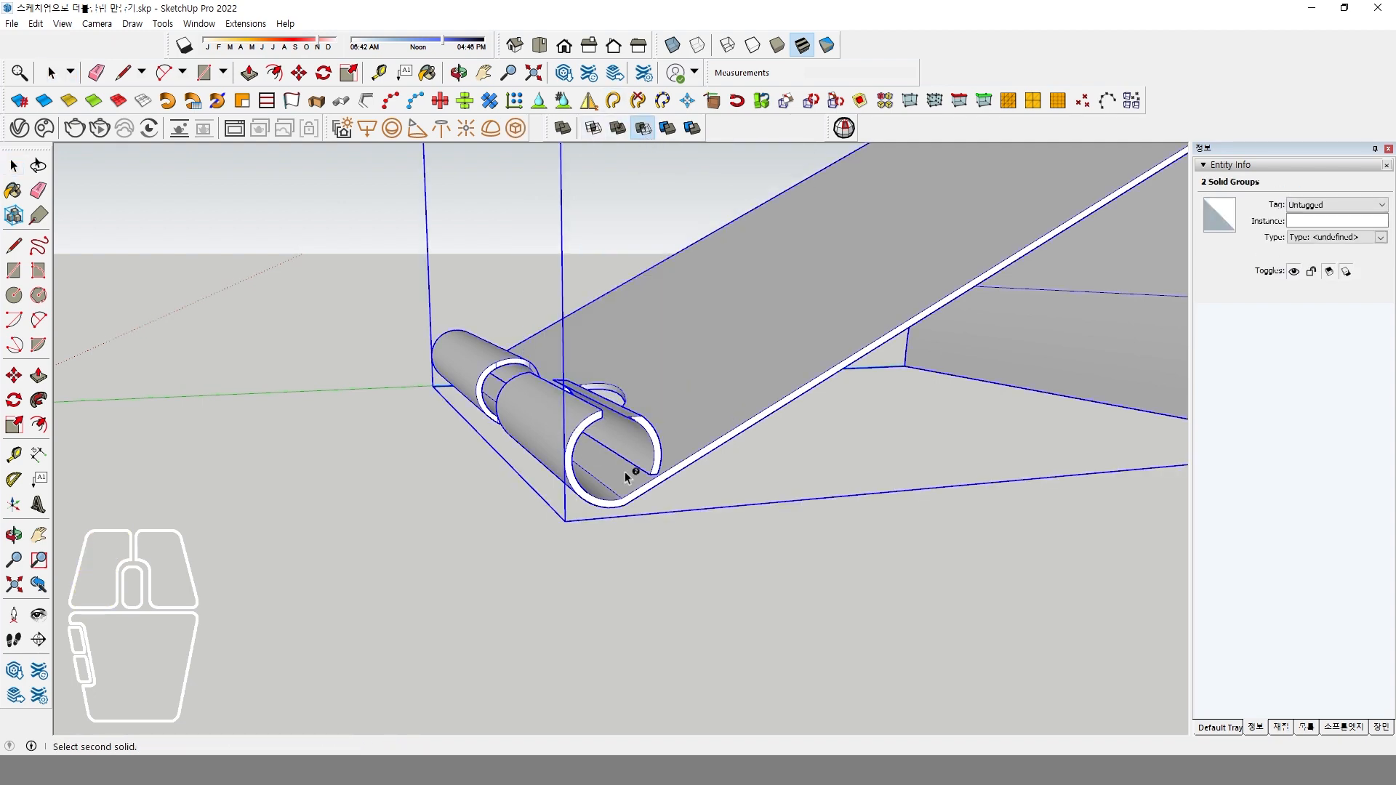
Delete the detached curved piece beside the cut roll segment inside the clip group and close the group.
middle_drag(633, 469, 499, 534)
double_click(592, 403)
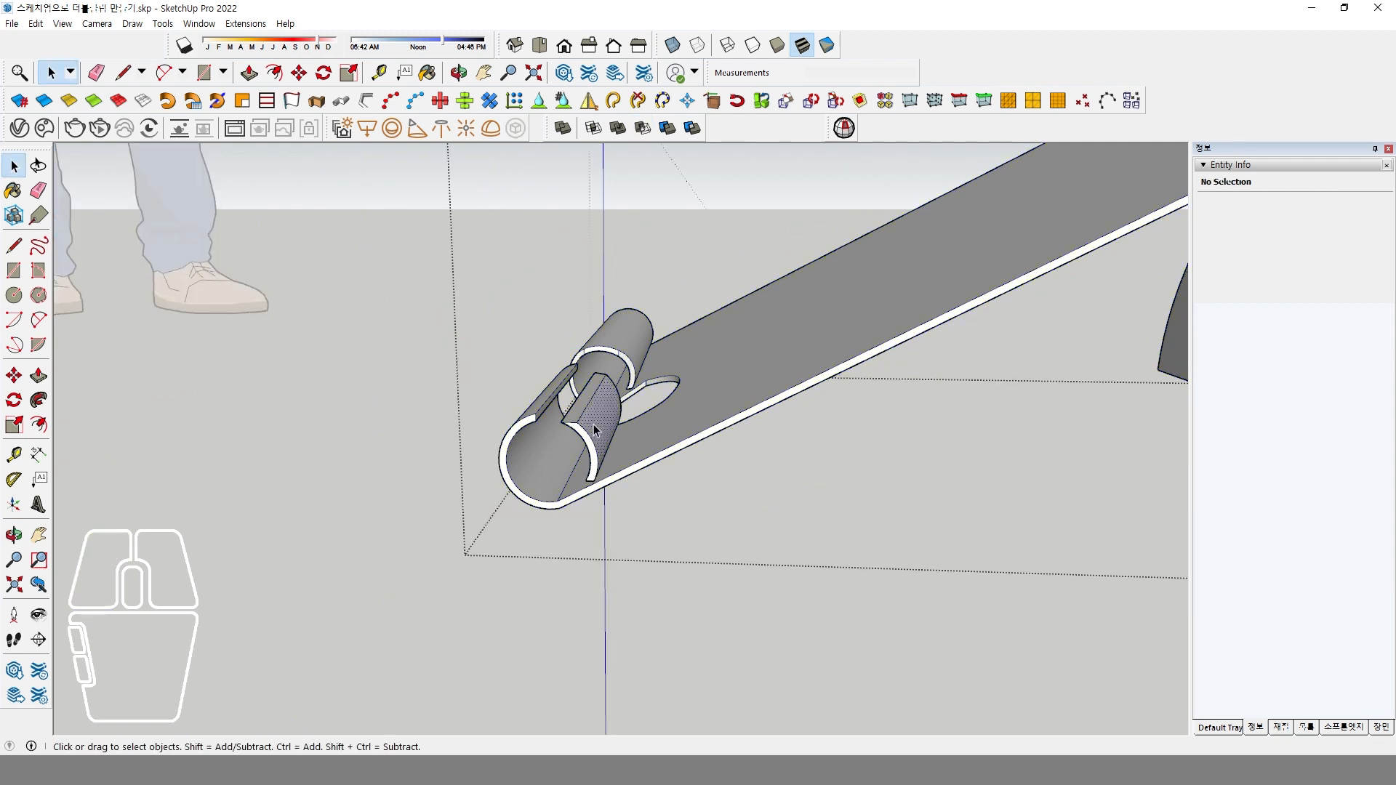
triple_click(594, 424)
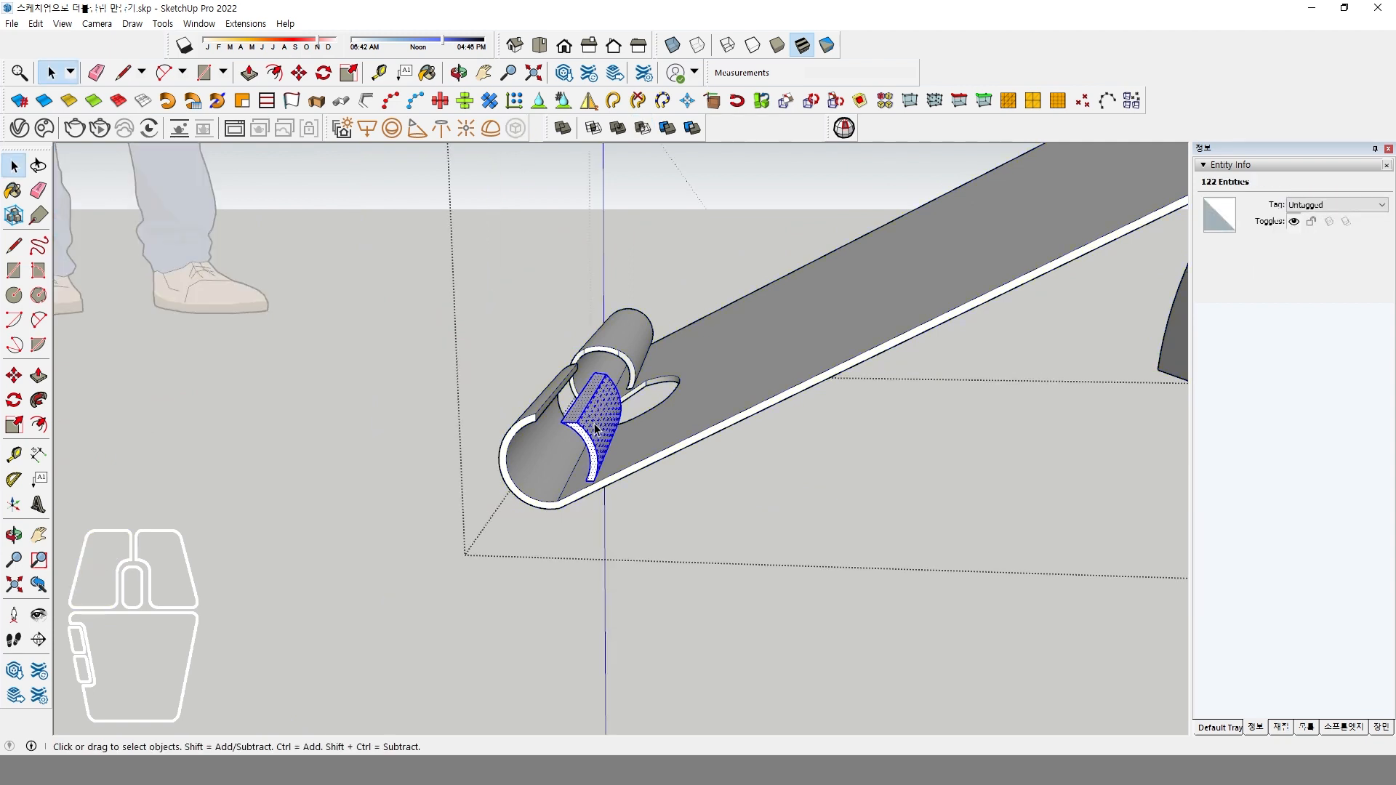
key(Delete)
click(603, 539)
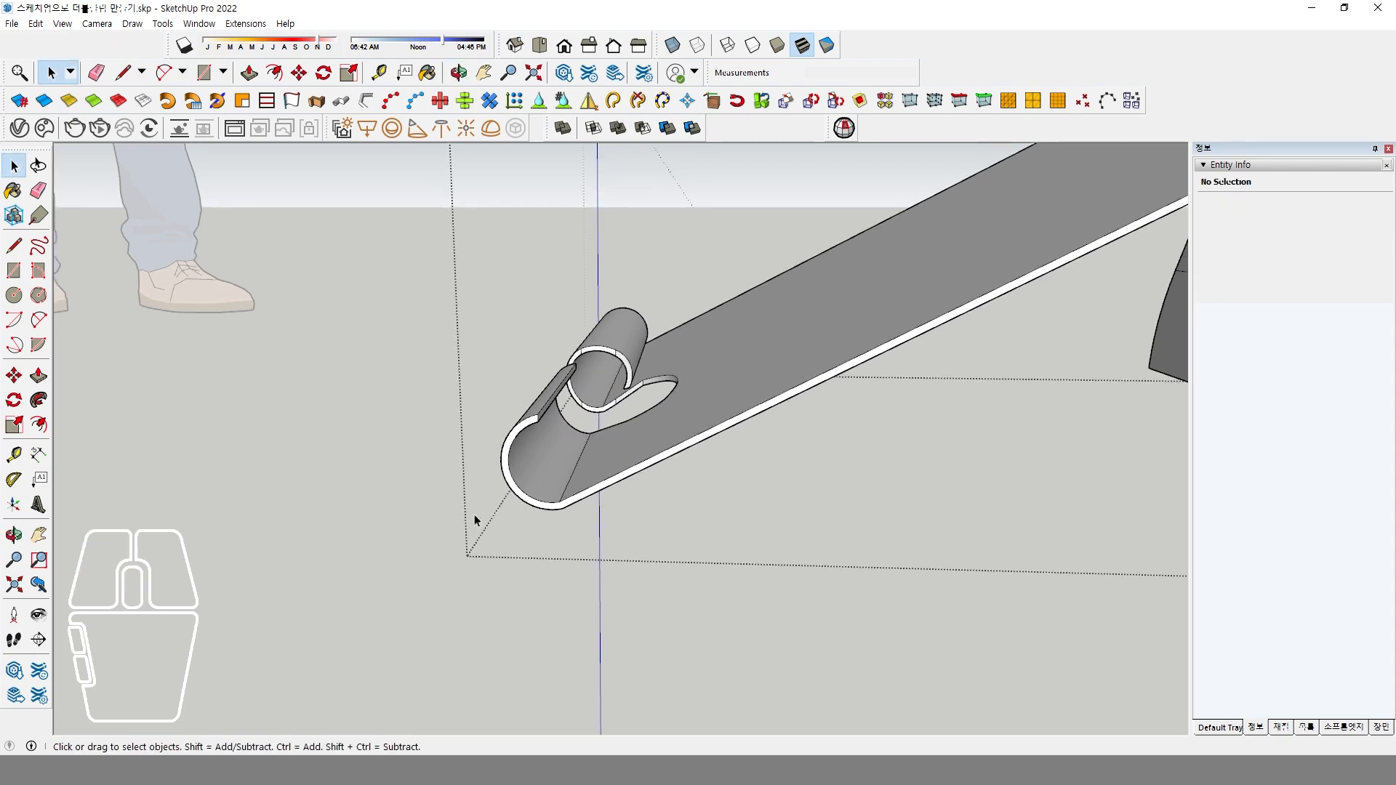
scroll(474, 513, down, 2)
middle_drag(461, 501, 606, 499)
scroll(695, 488, down, 3)
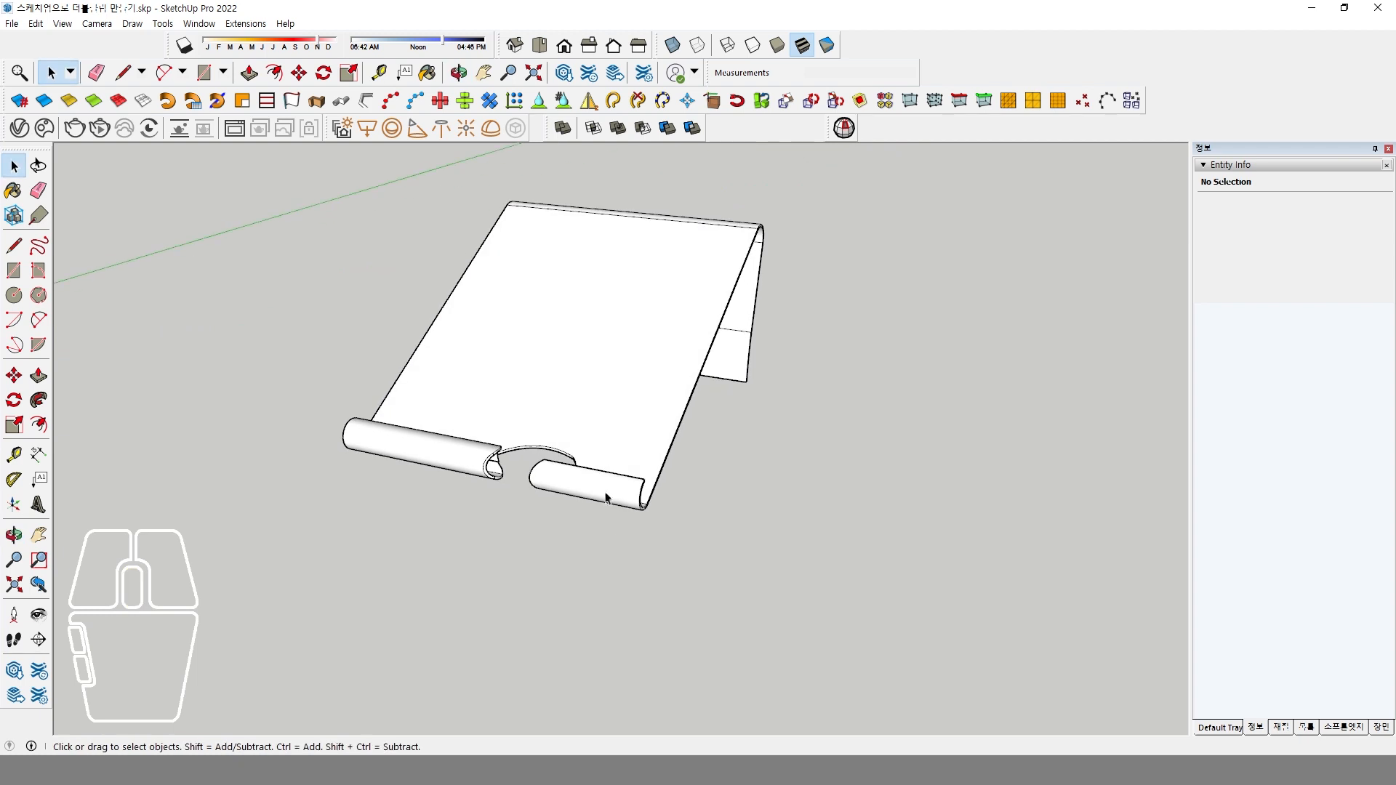
Copy the clip plate 200 mm sideways along its width, edge to edge with the original.
click(607, 499)
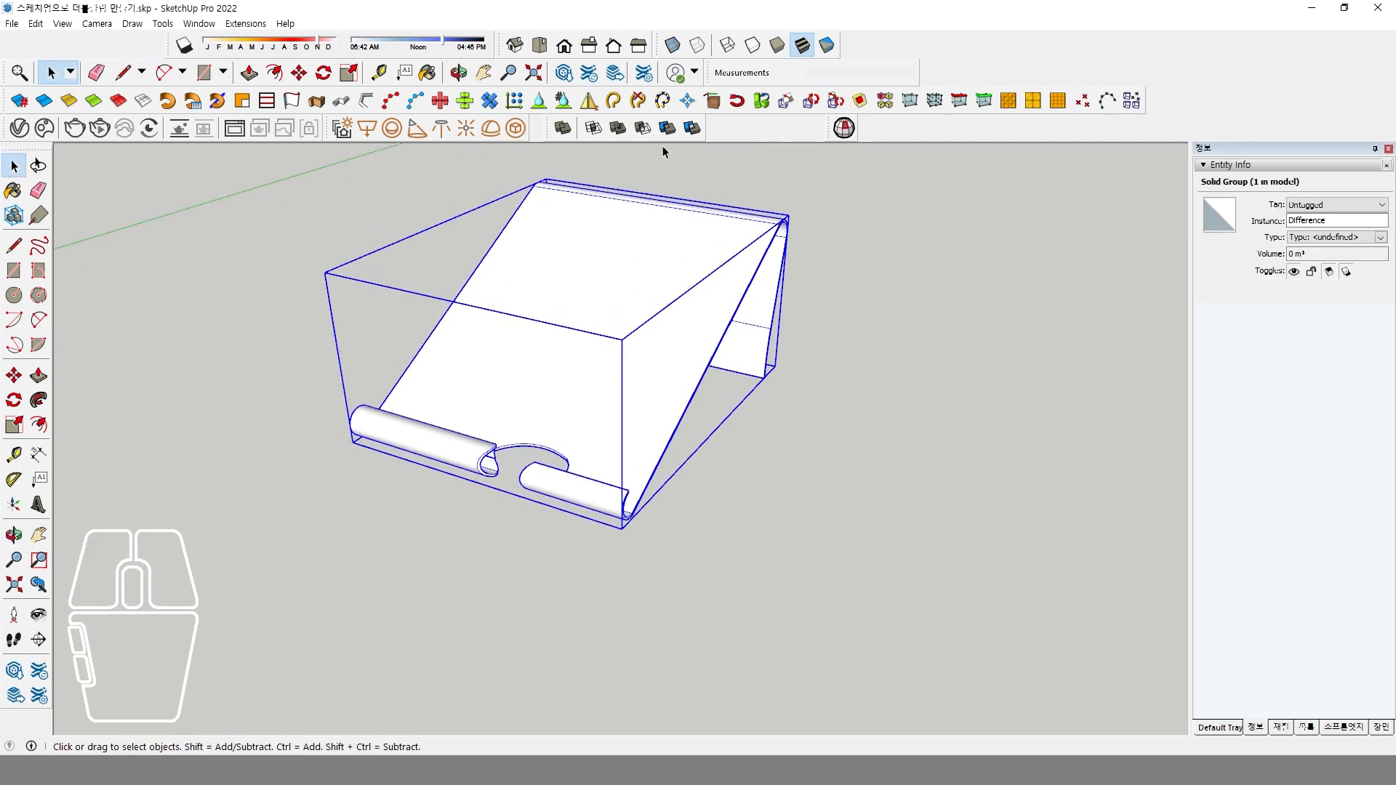
middle_drag(528, 421, 568, 439)
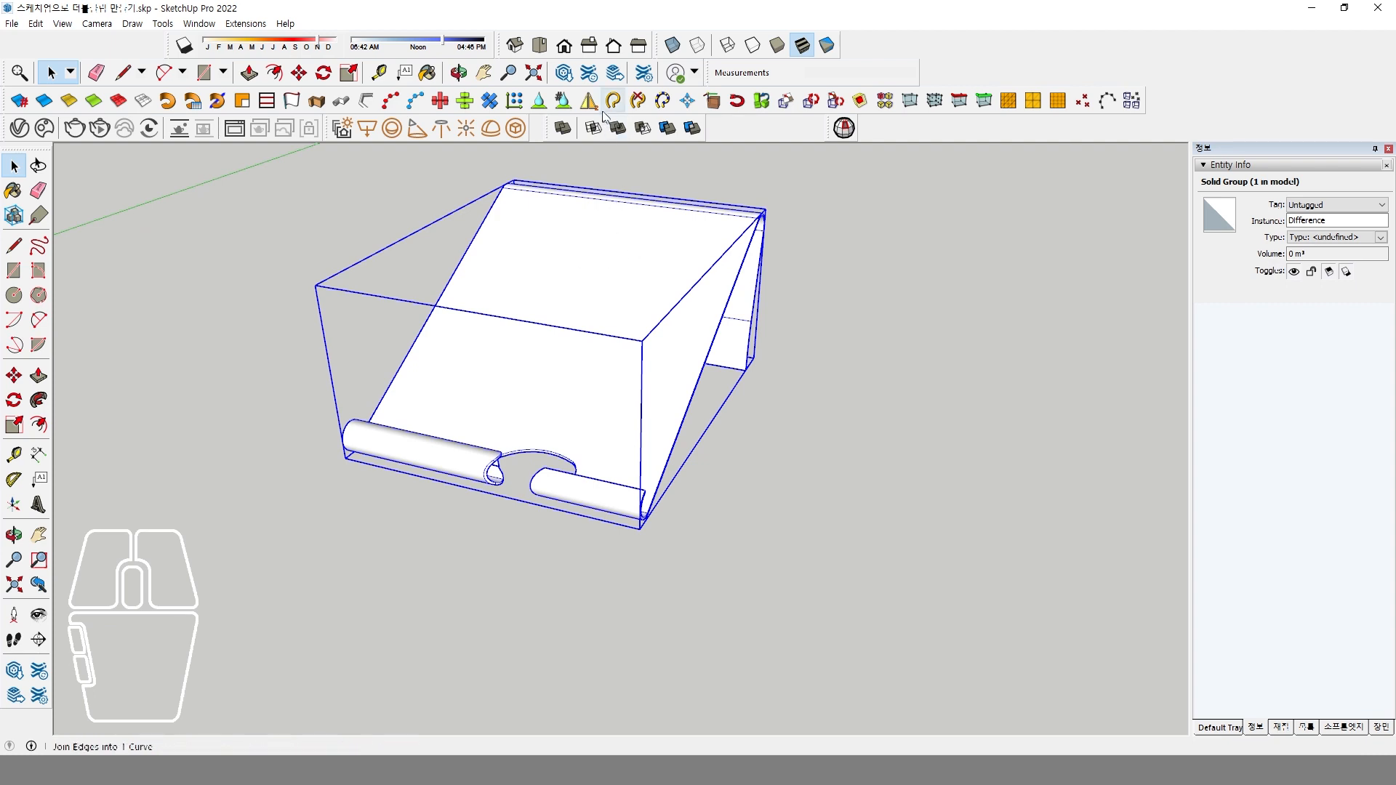
middle_drag(551, 471, 597, 500)
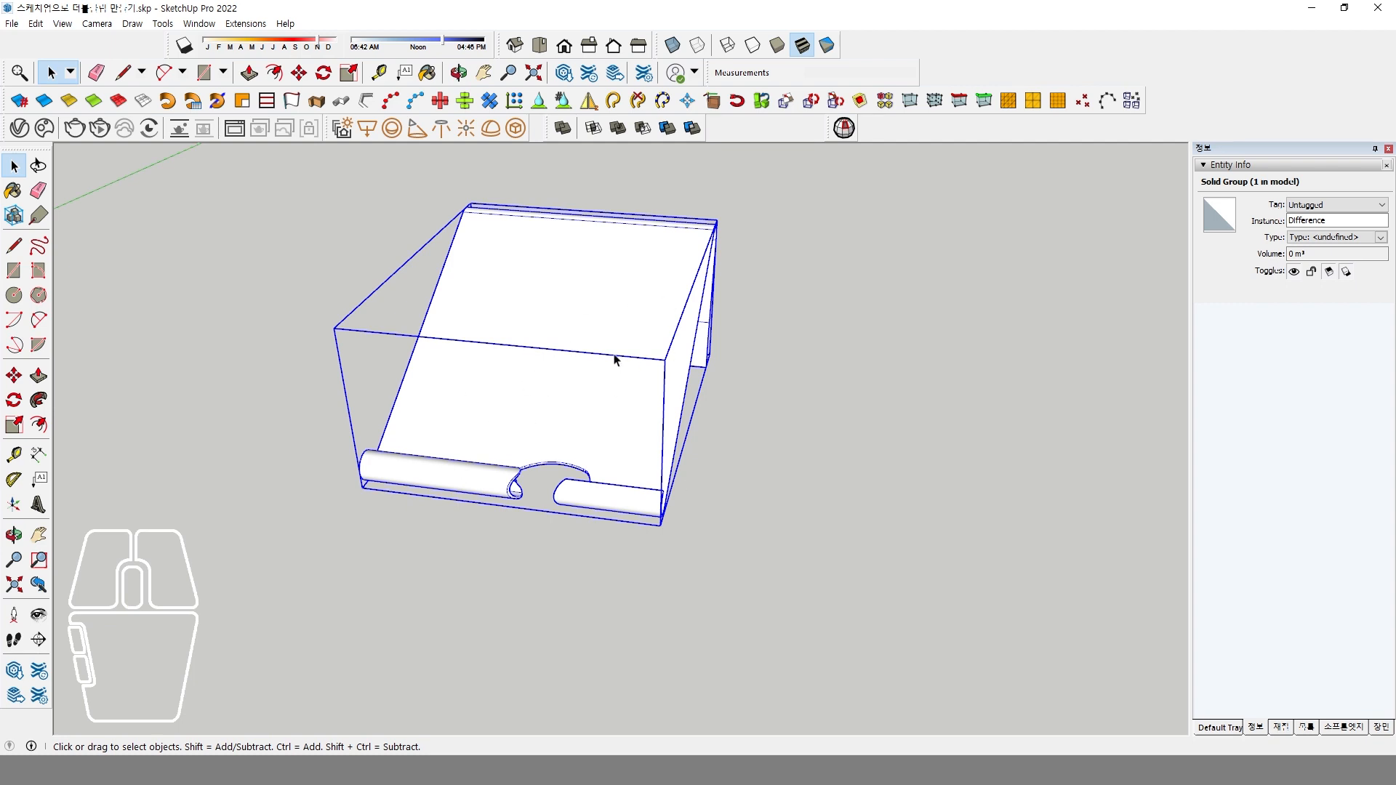
click(13, 375)
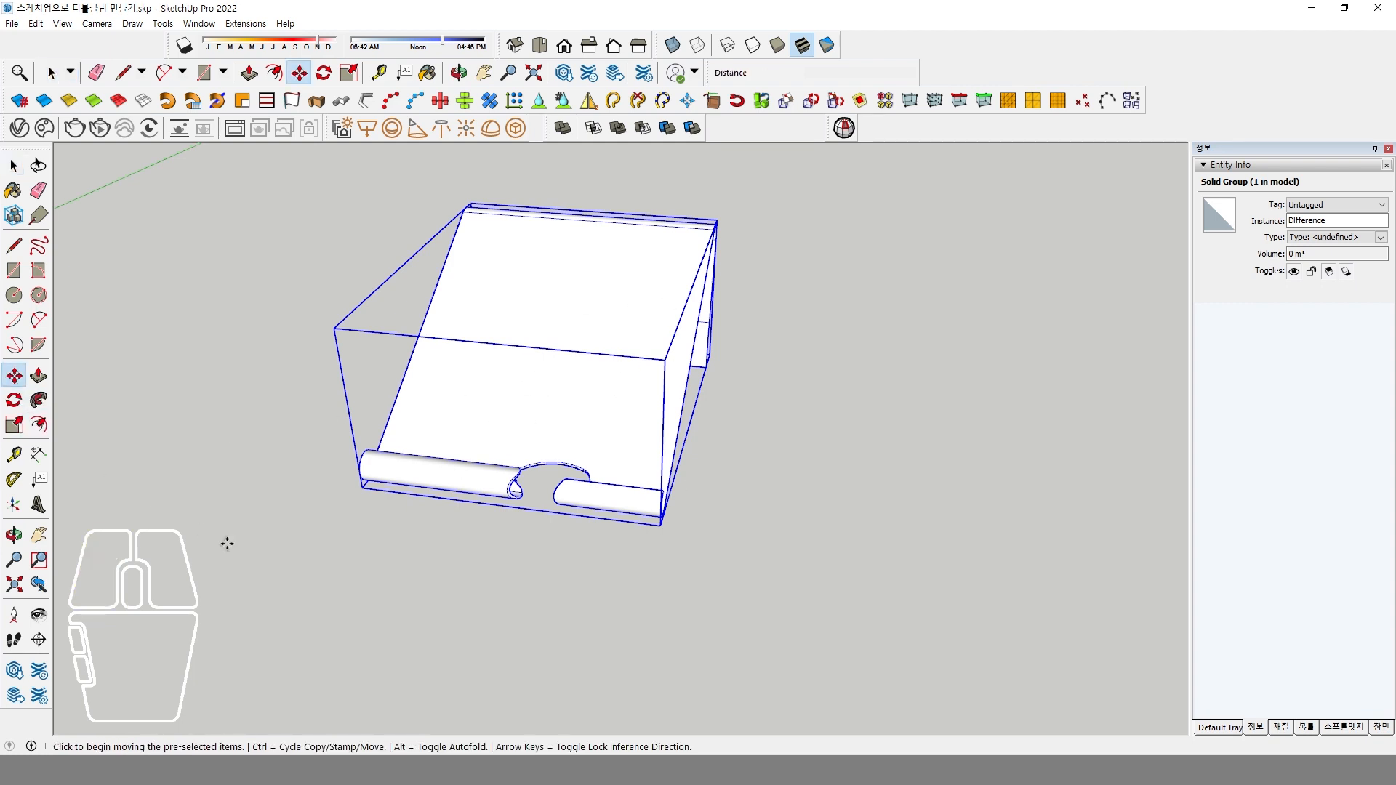
middle_drag(335, 503, 366, 490)
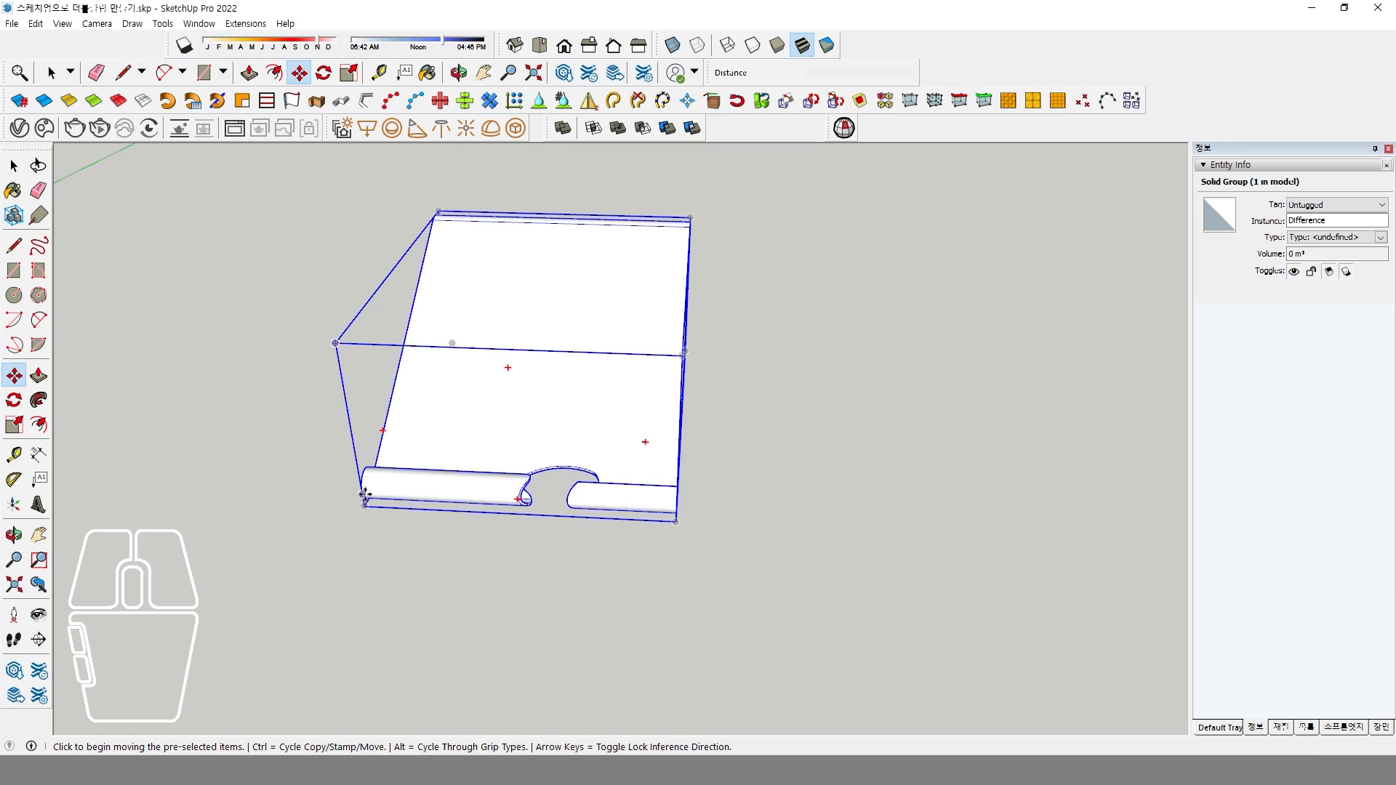
click(427, 262)
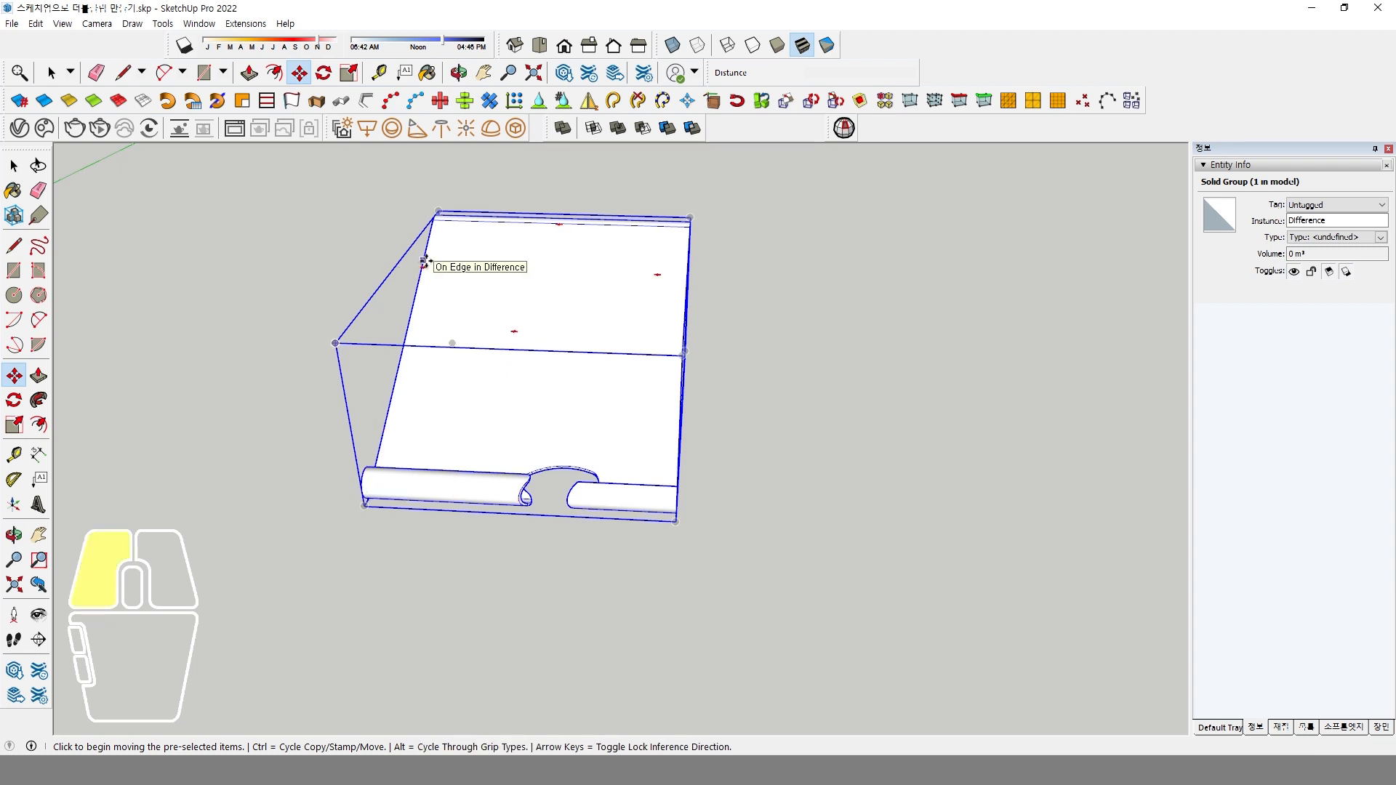
key(ctrl)
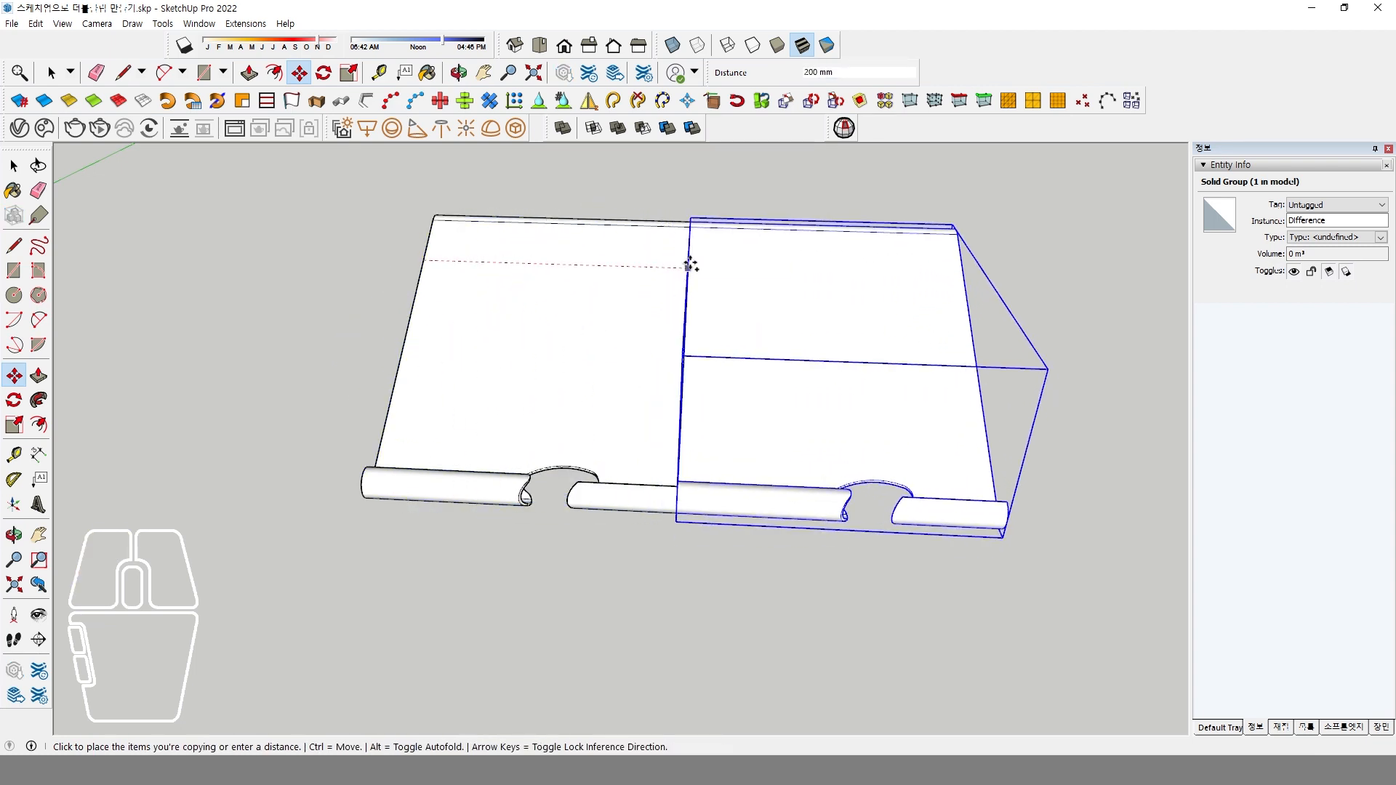
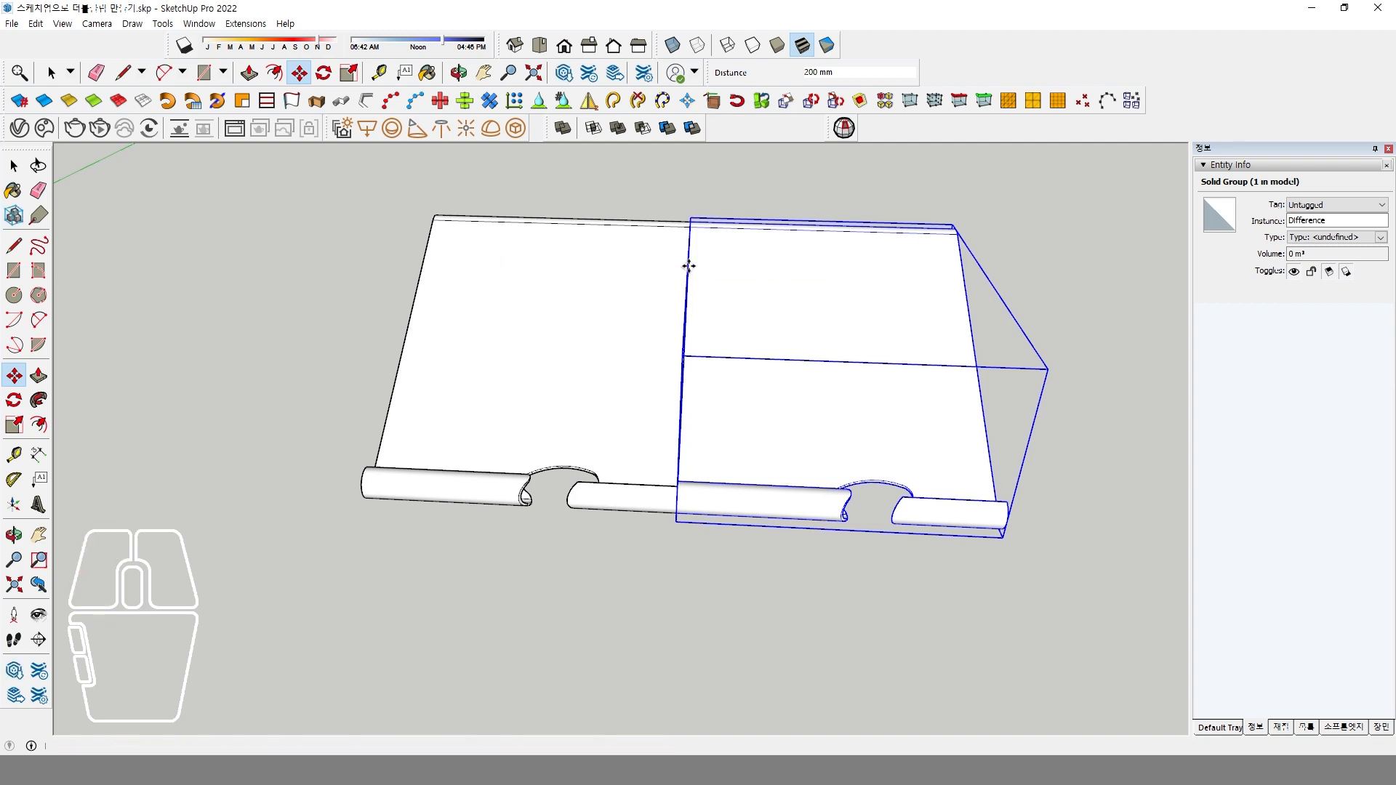
Flip the copied clip plate along its group's red axis so it mirrors the original.
click(688, 266)
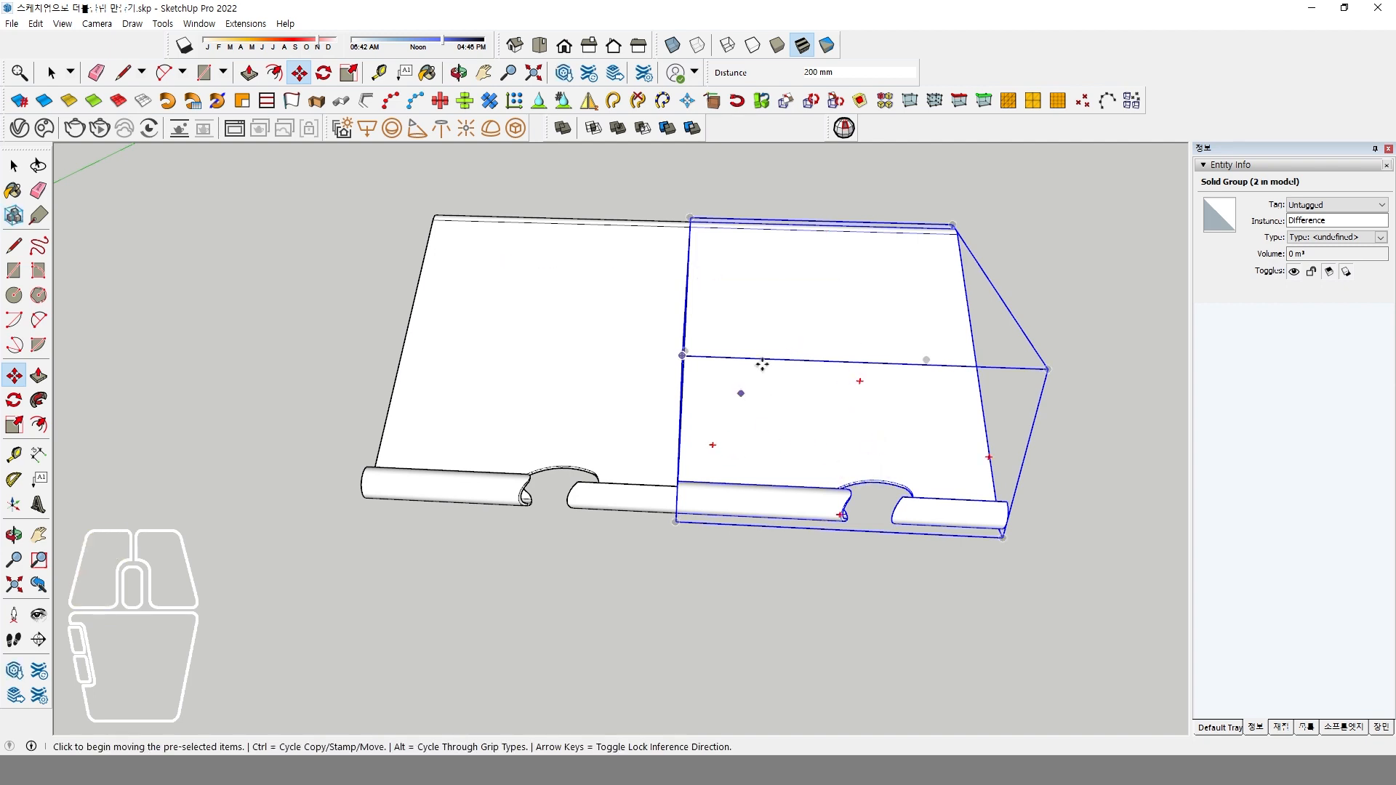
key(space)
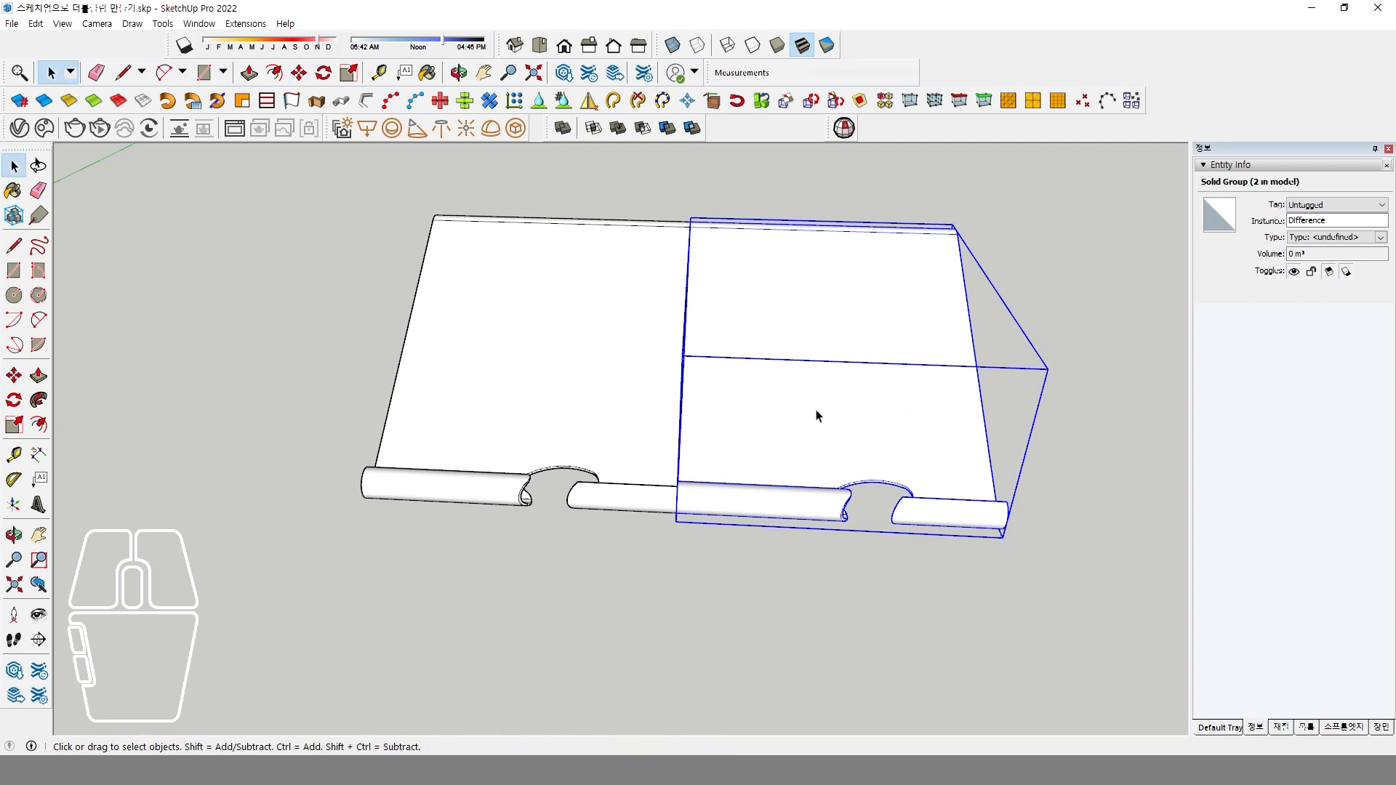
right_click(813, 400)
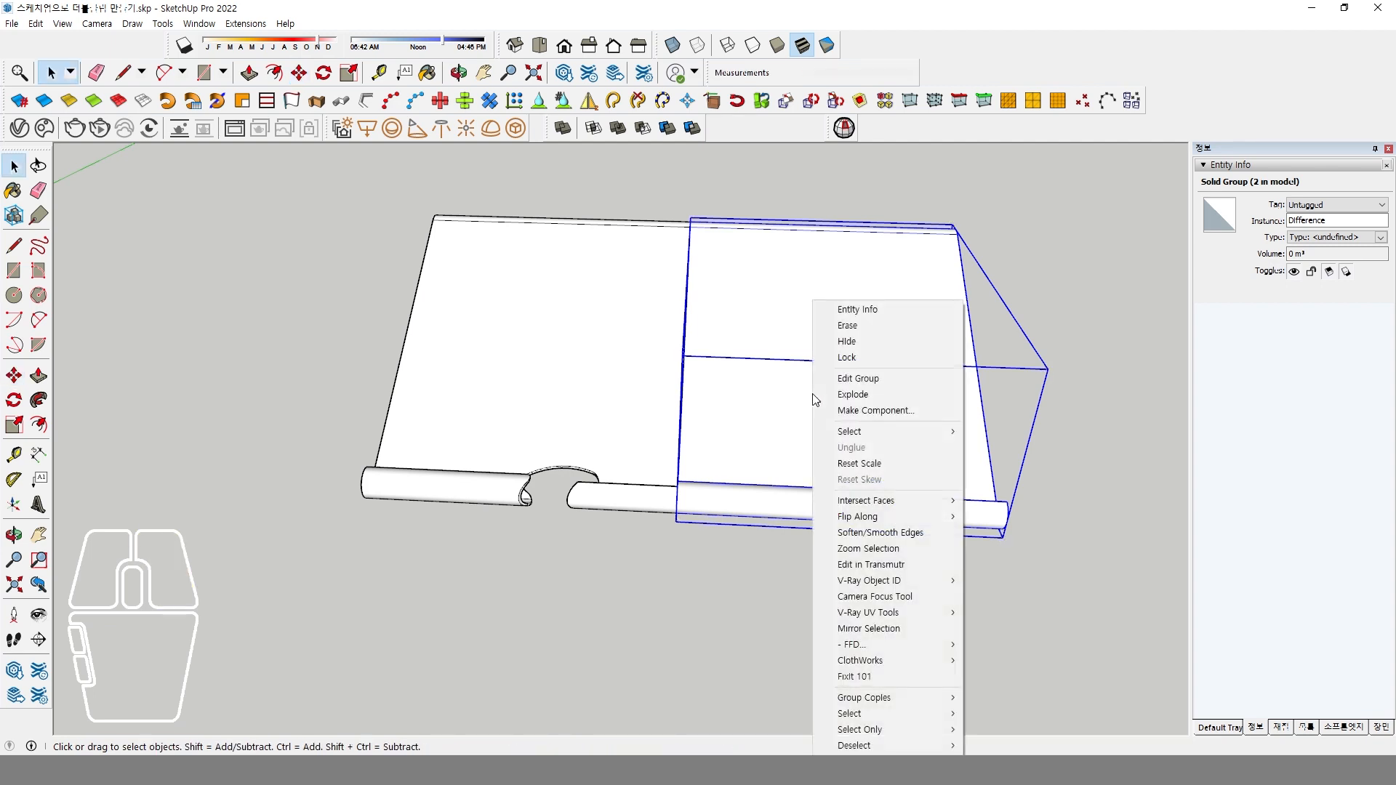
mouse_move(877, 518)
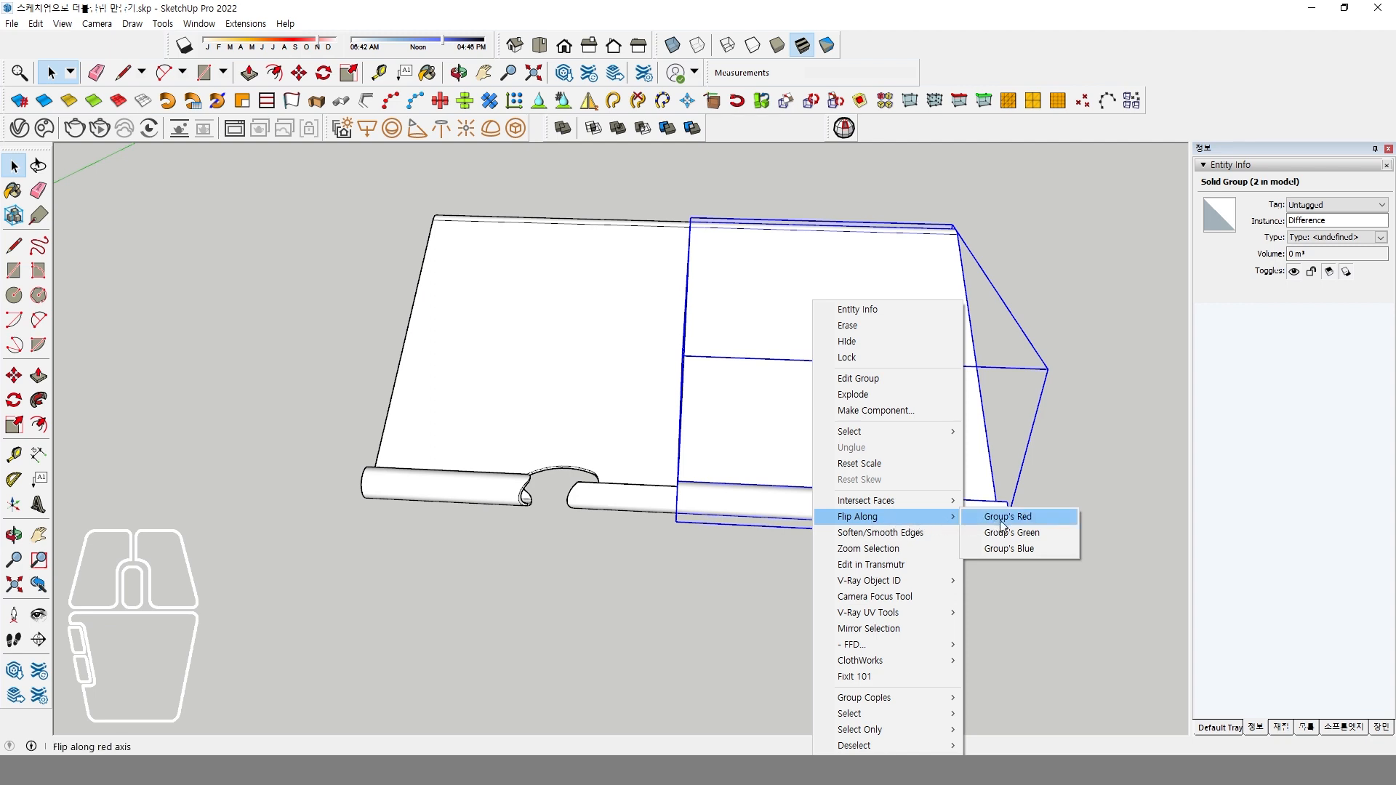
click(724, 439)
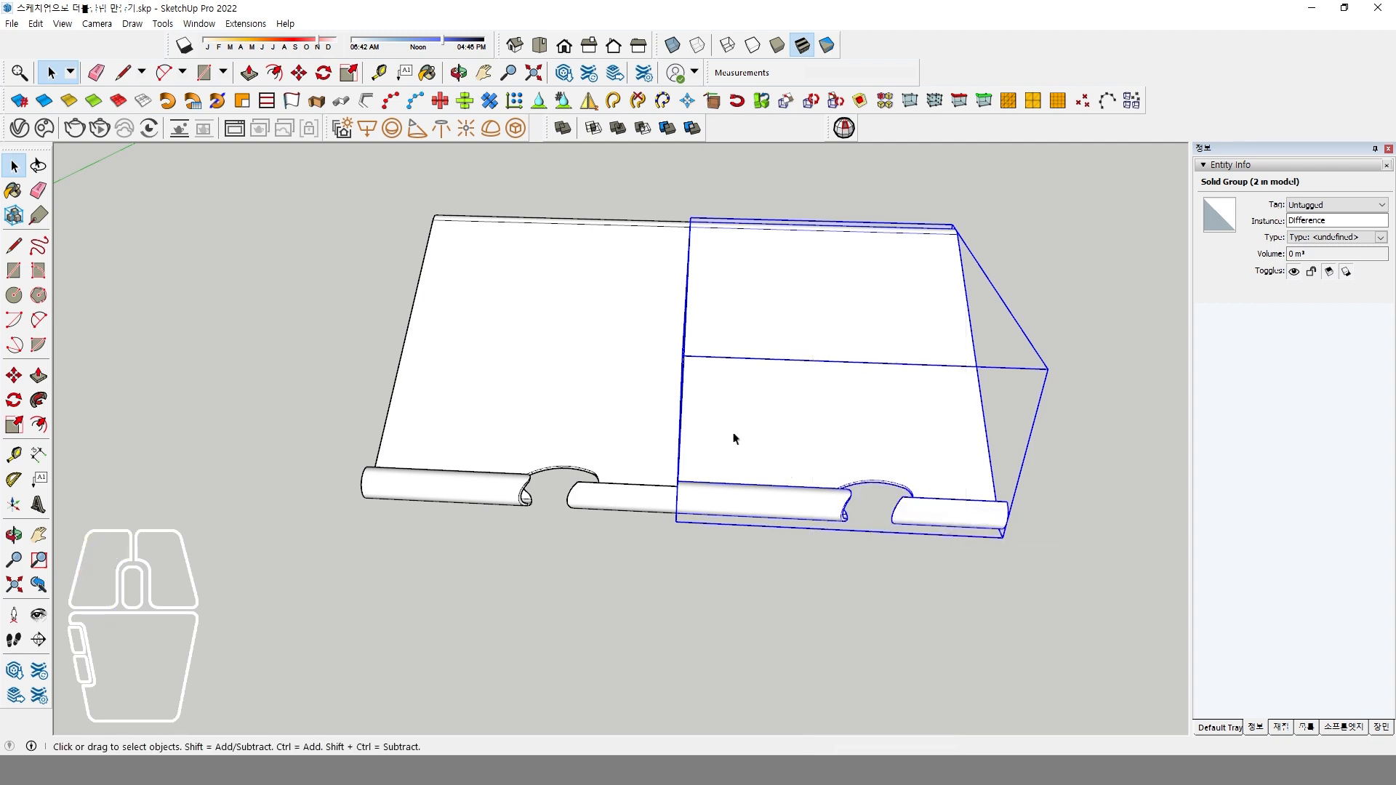
double_click(853, 427)
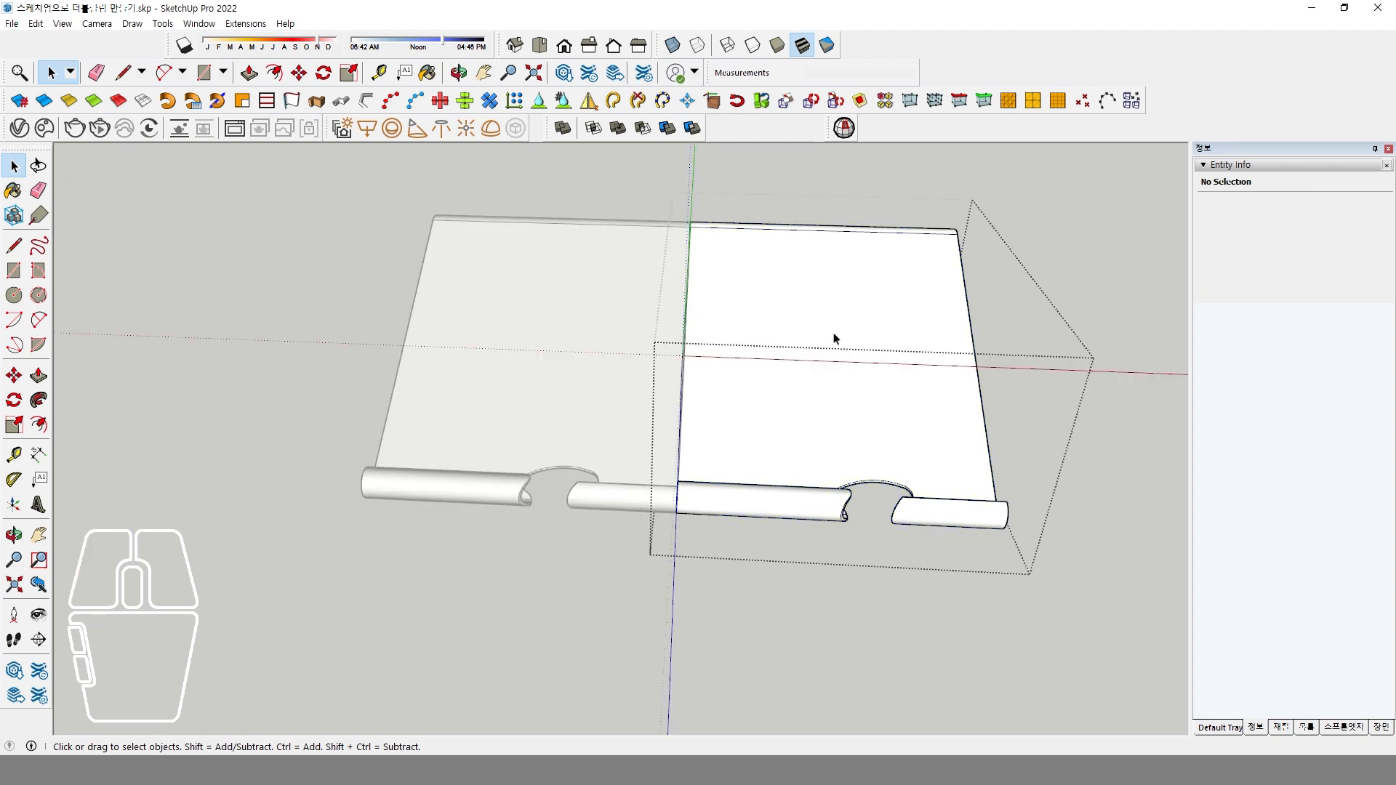
click(1130, 599)
click(803, 324)
right_click(804, 321)
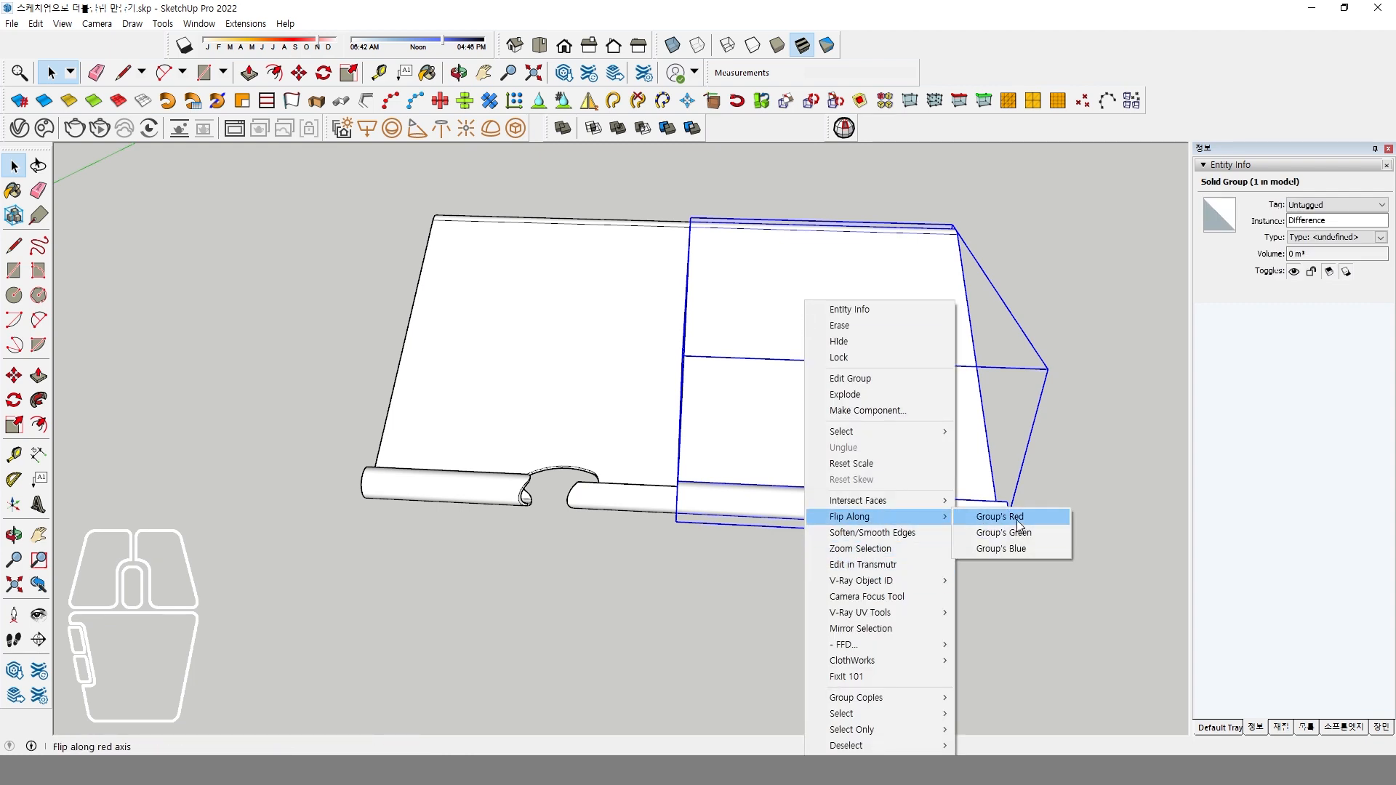
click(1018, 525)
click(809, 612)
Try to merge the two clip plate halves into one solid with Union.
middle_drag(810, 615, 809, 549)
drag(809, 549, 646, 378)
middle_drag(646, 378, 720, 244)
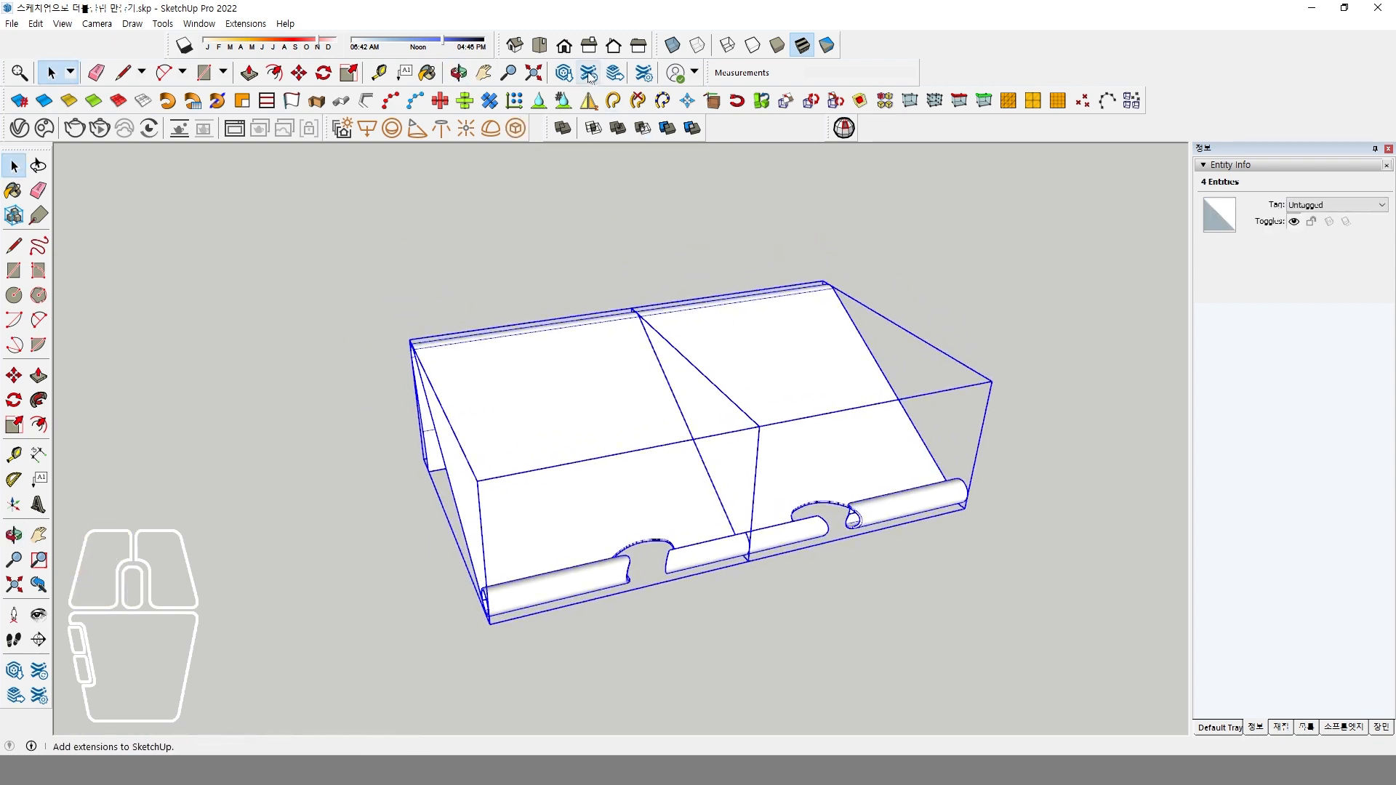
click(620, 129)
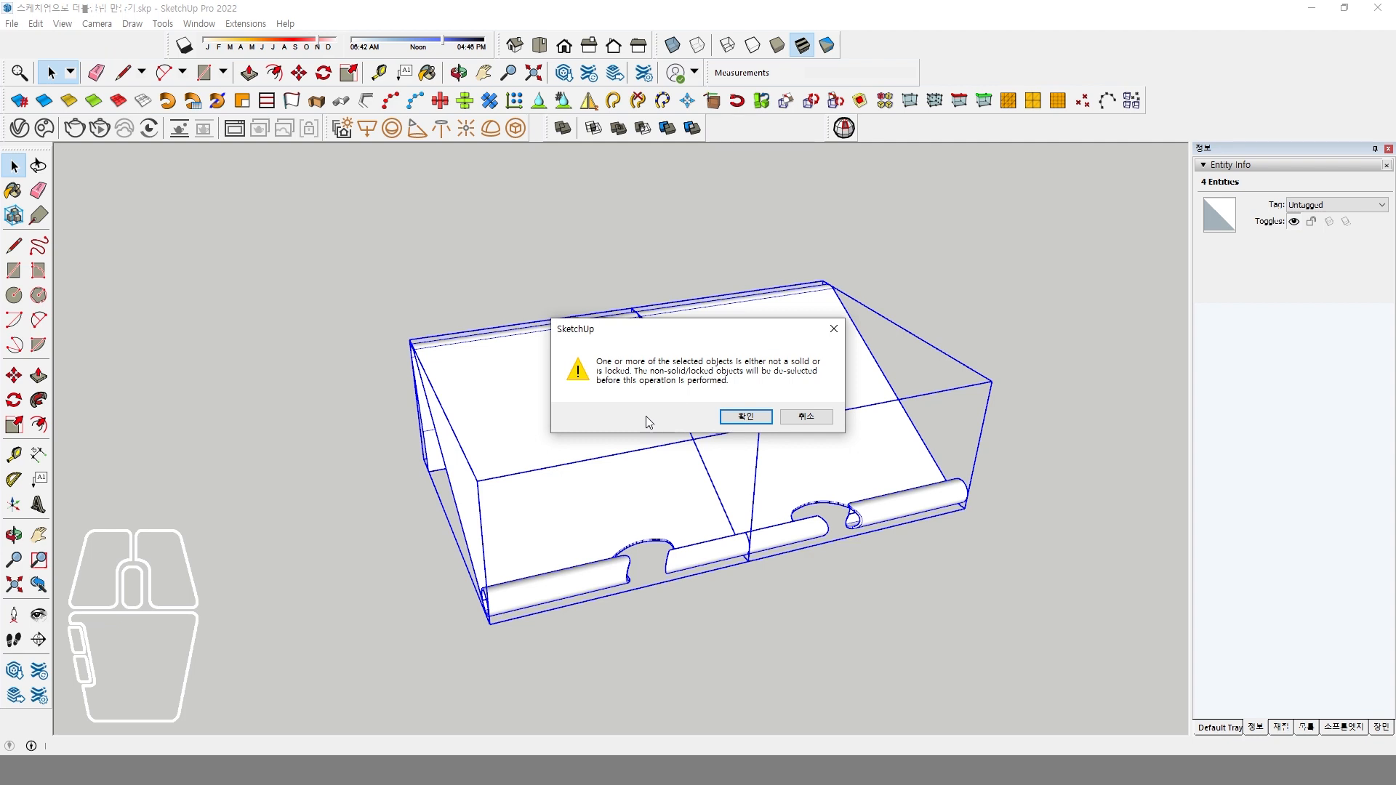
click(806, 417)
click(761, 617)
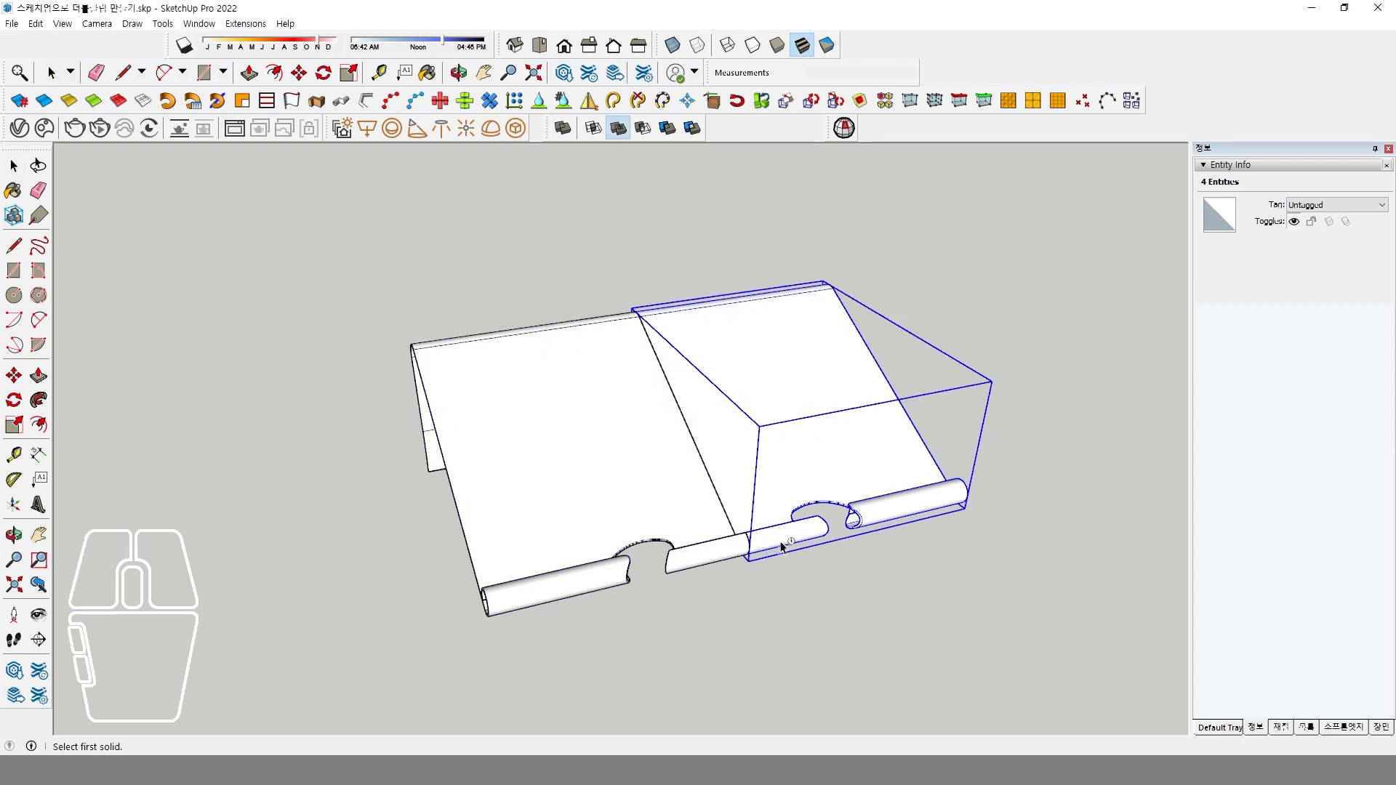
Check the original clip plate half for solid errors with Solid Inspector.
click(757, 515)
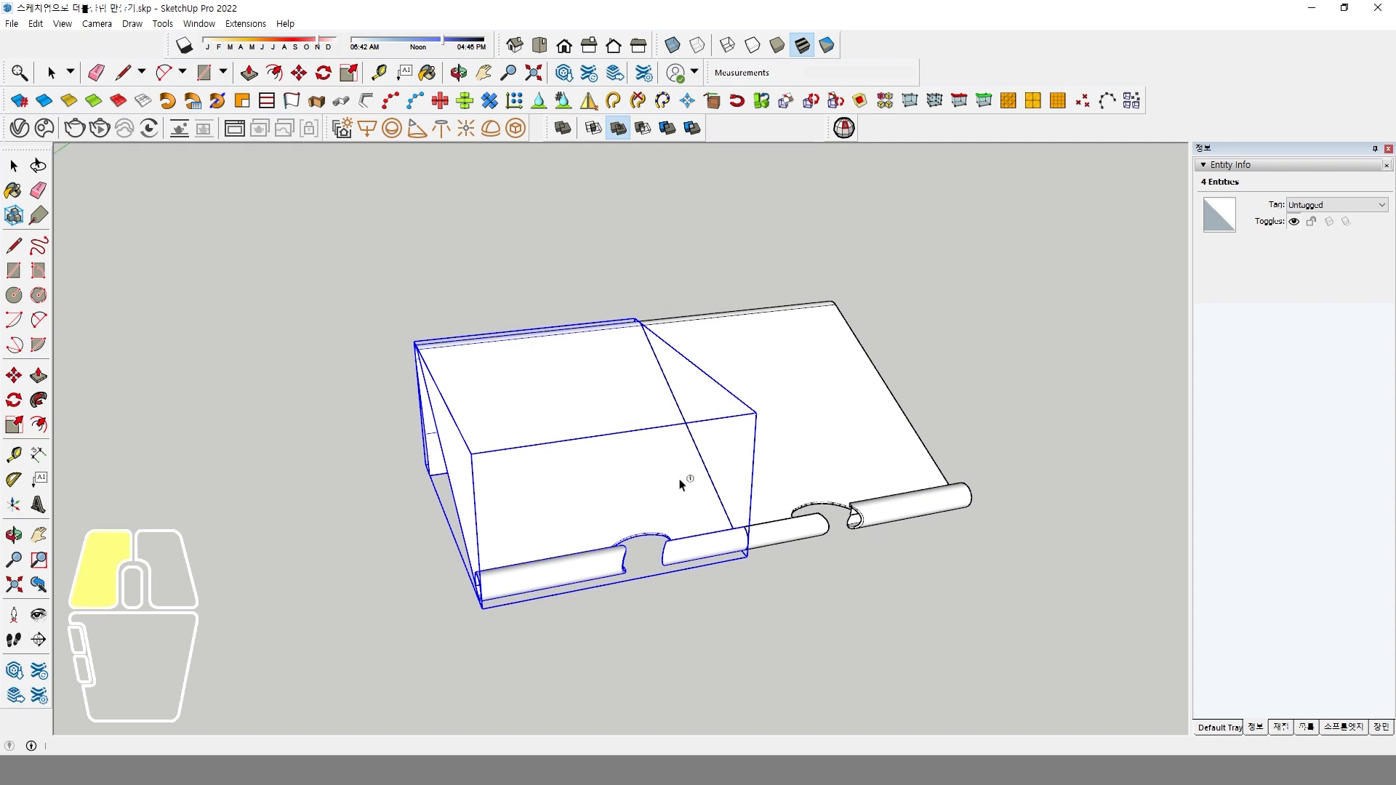
click(844, 128)
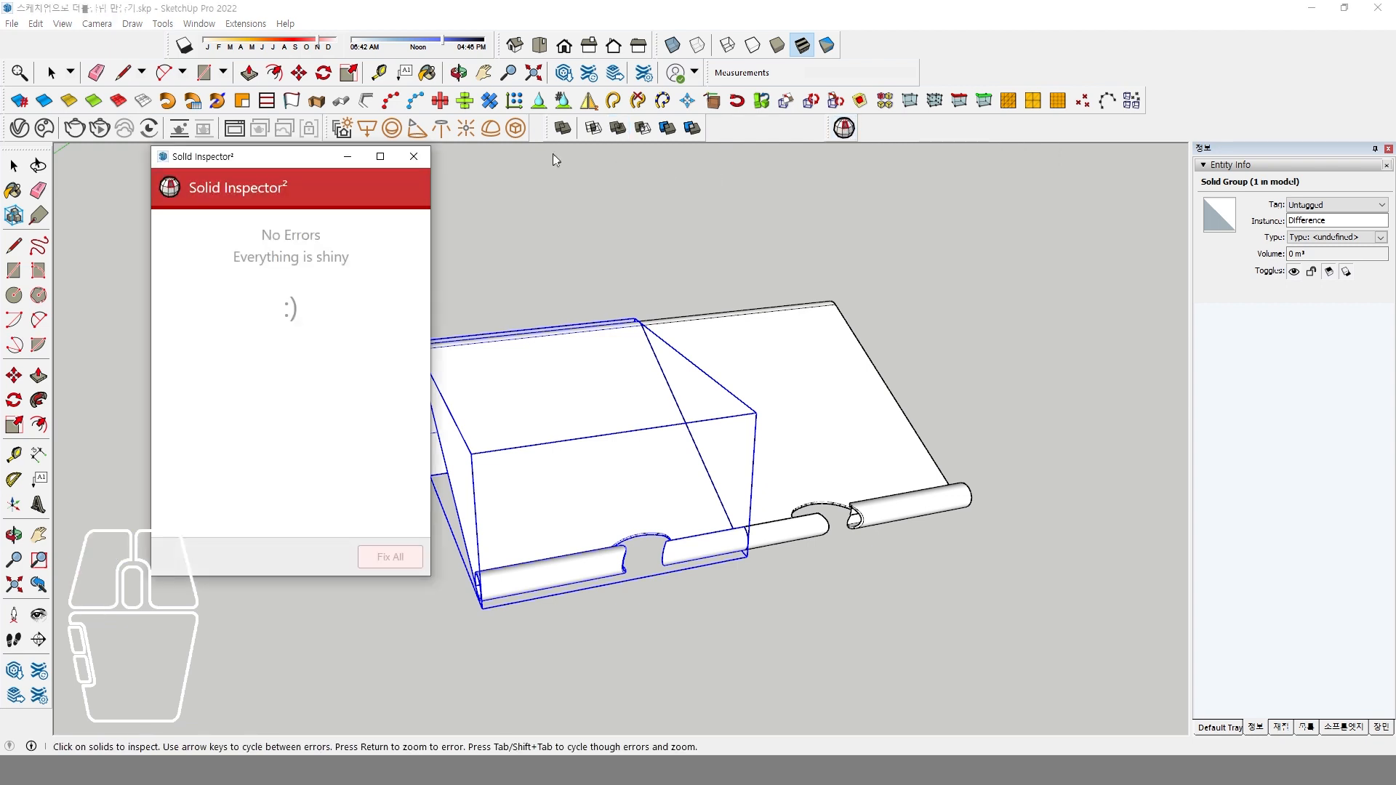
click(415, 158)
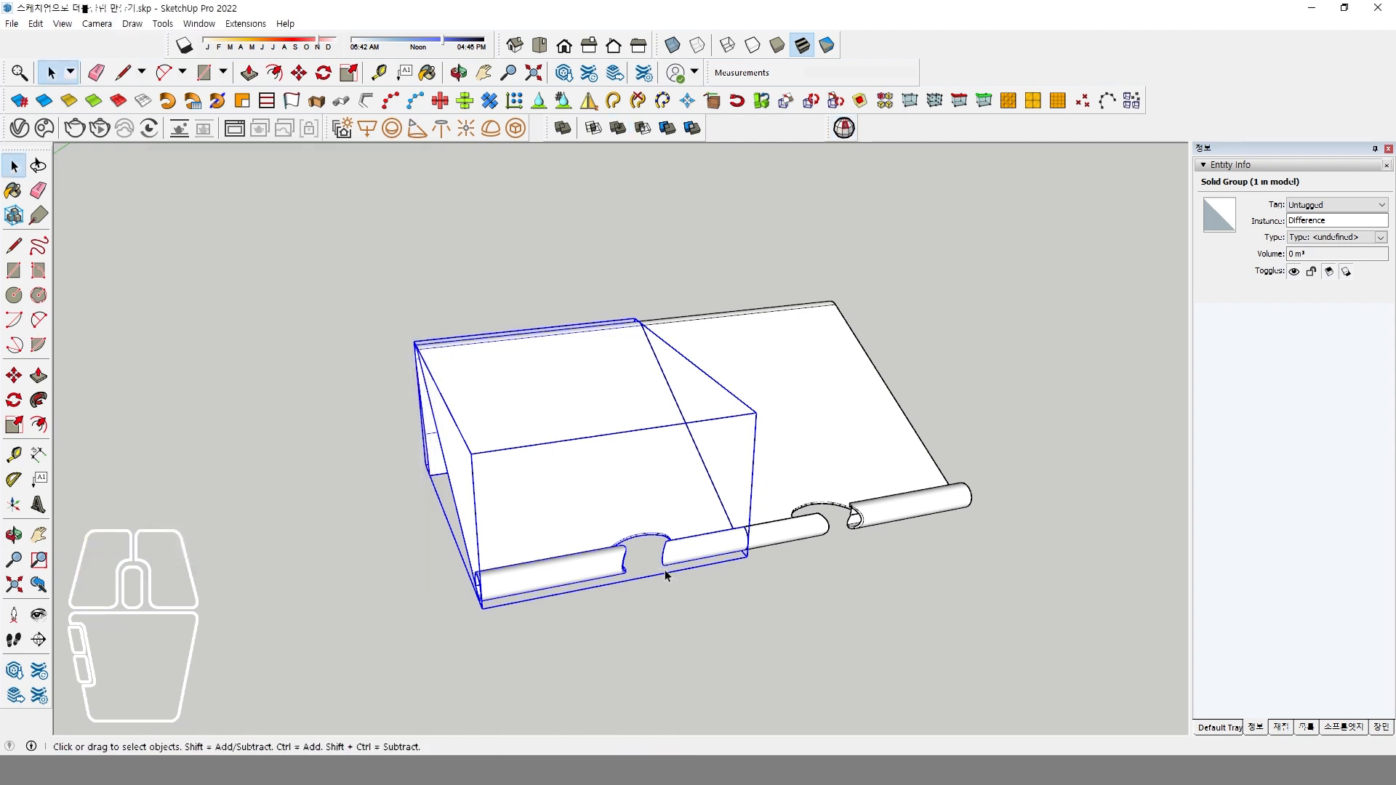
Combine the original and mirrored clip plate halves into one group.
scroll(666, 575, up, 5)
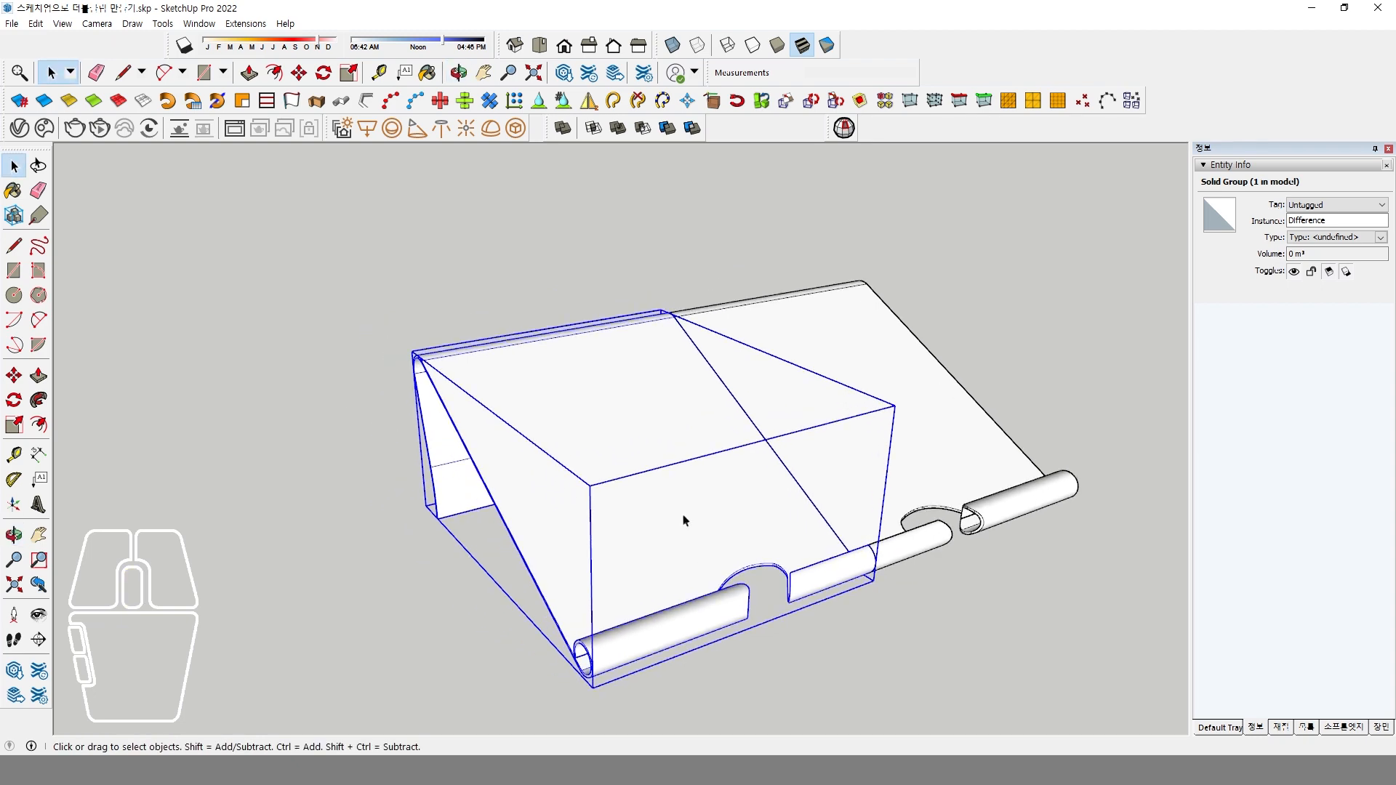
middle_drag(671, 533, 763, 390)
scroll(757, 530, up, 5)
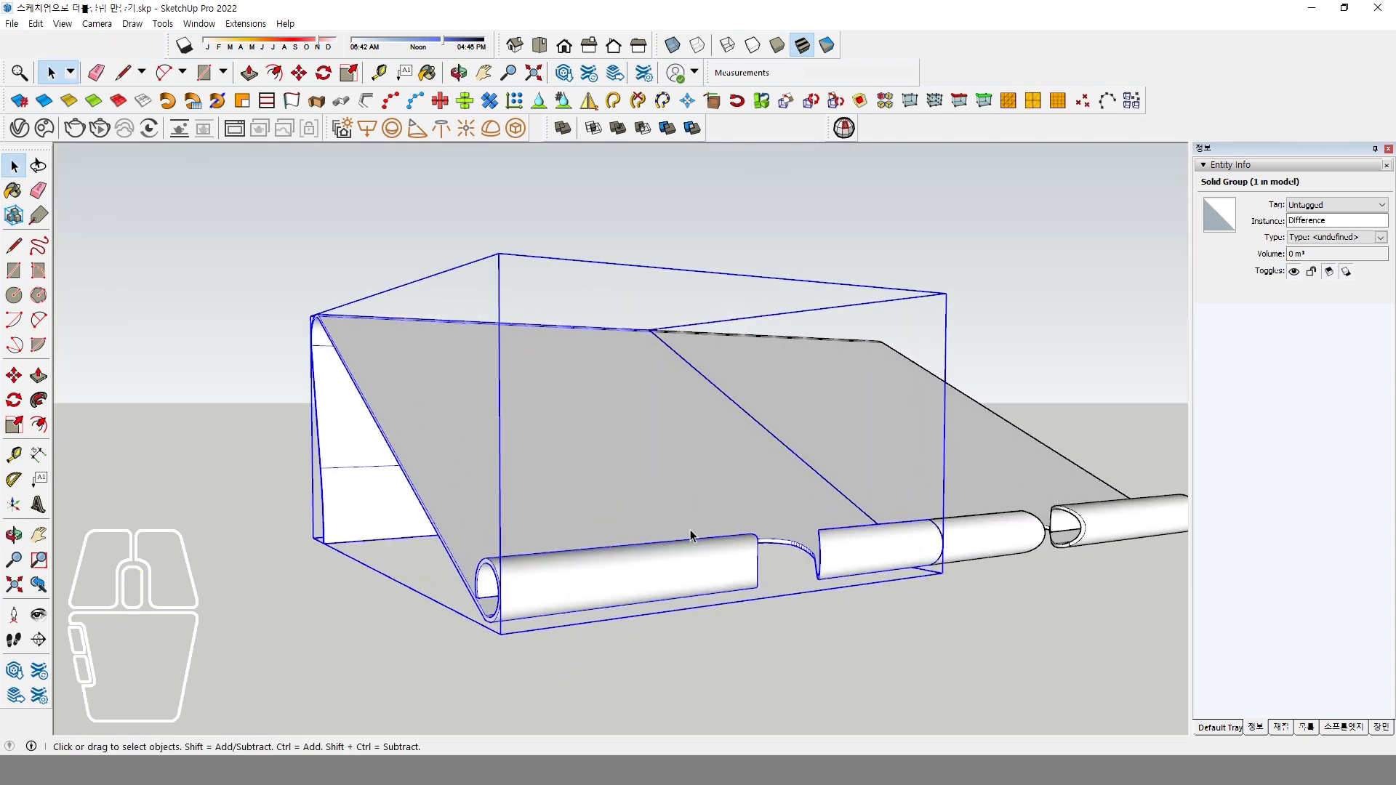
middle_drag(722, 531, 676, 530)
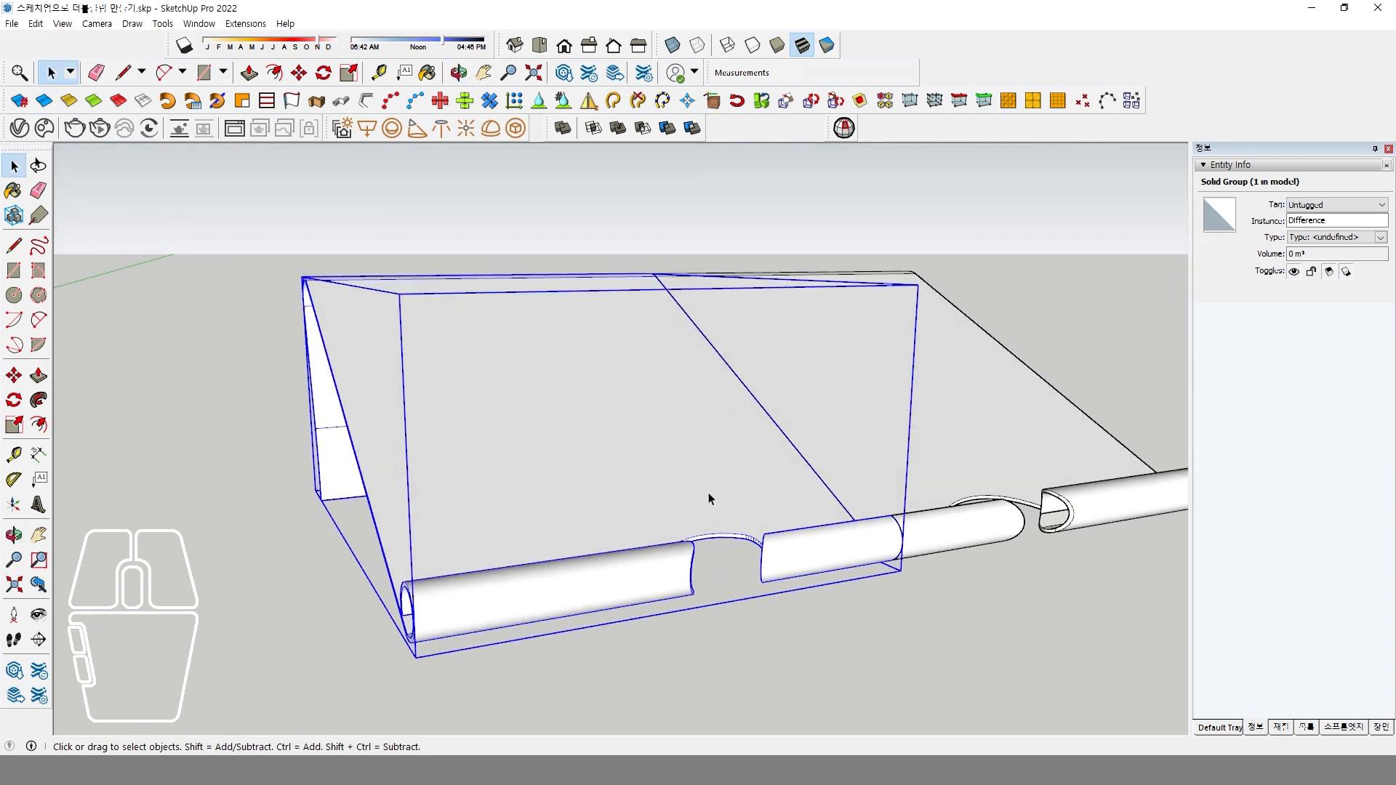
middle_drag(710, 498, 826, 533)
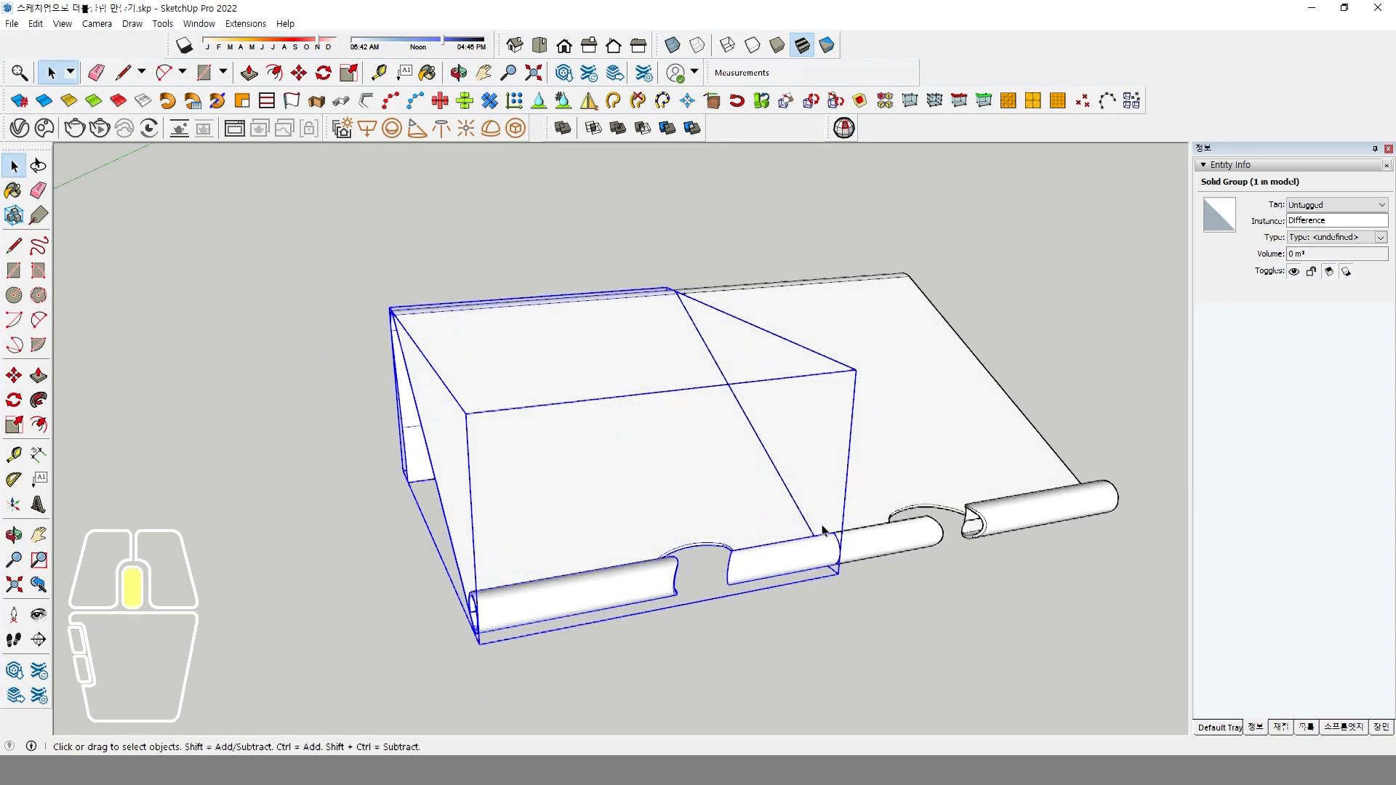
ctrl+click(914, 486)
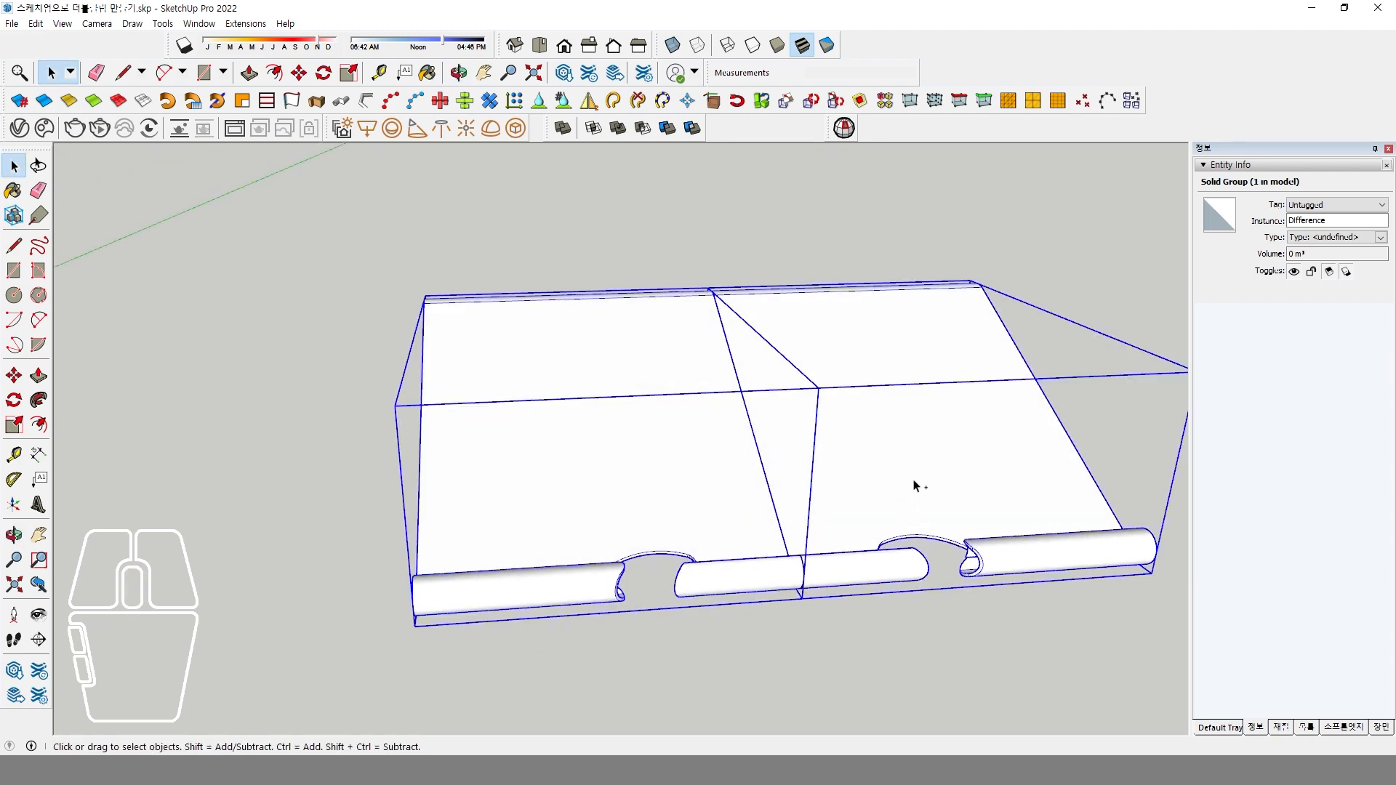
middle_drag(914, 486, 689, 427)
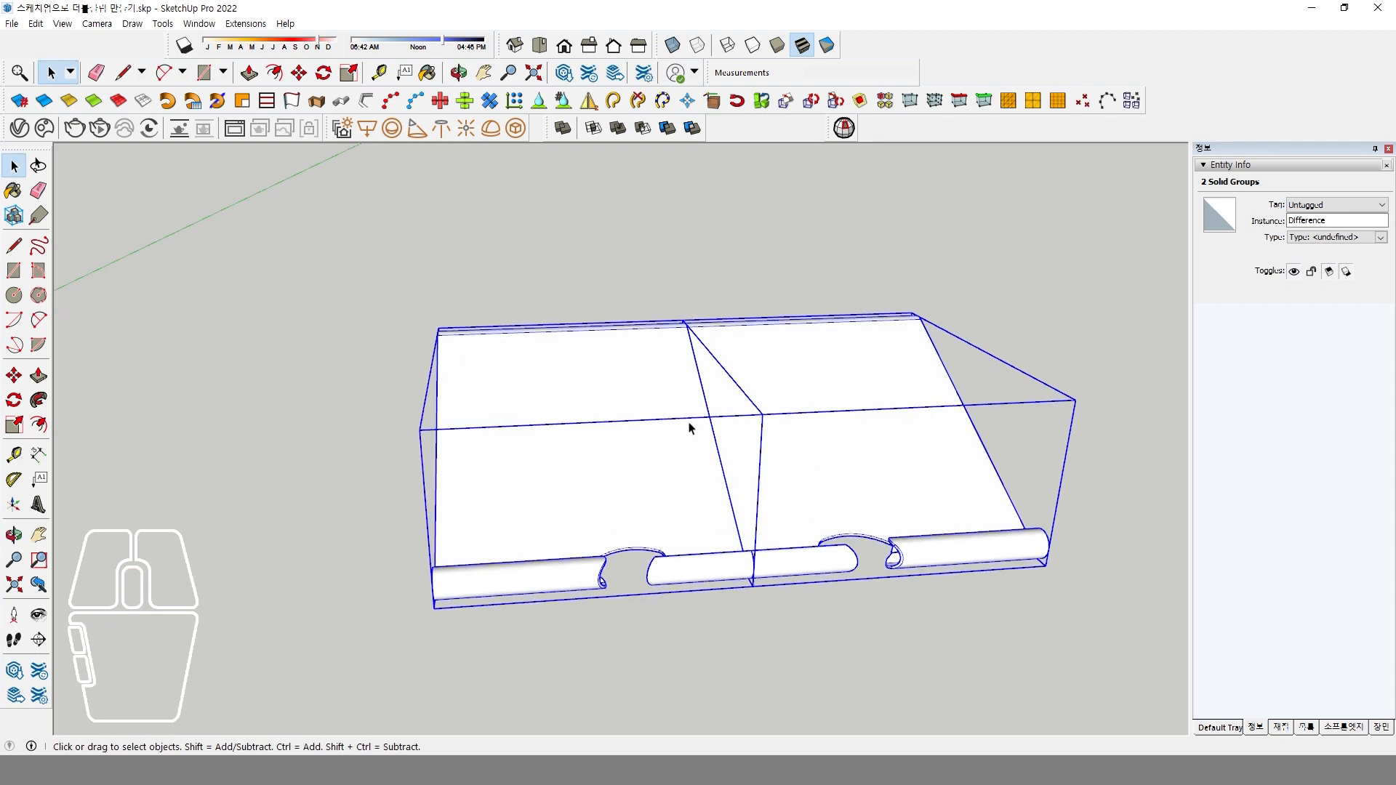
right_click(689, 427)
click(762, 450)
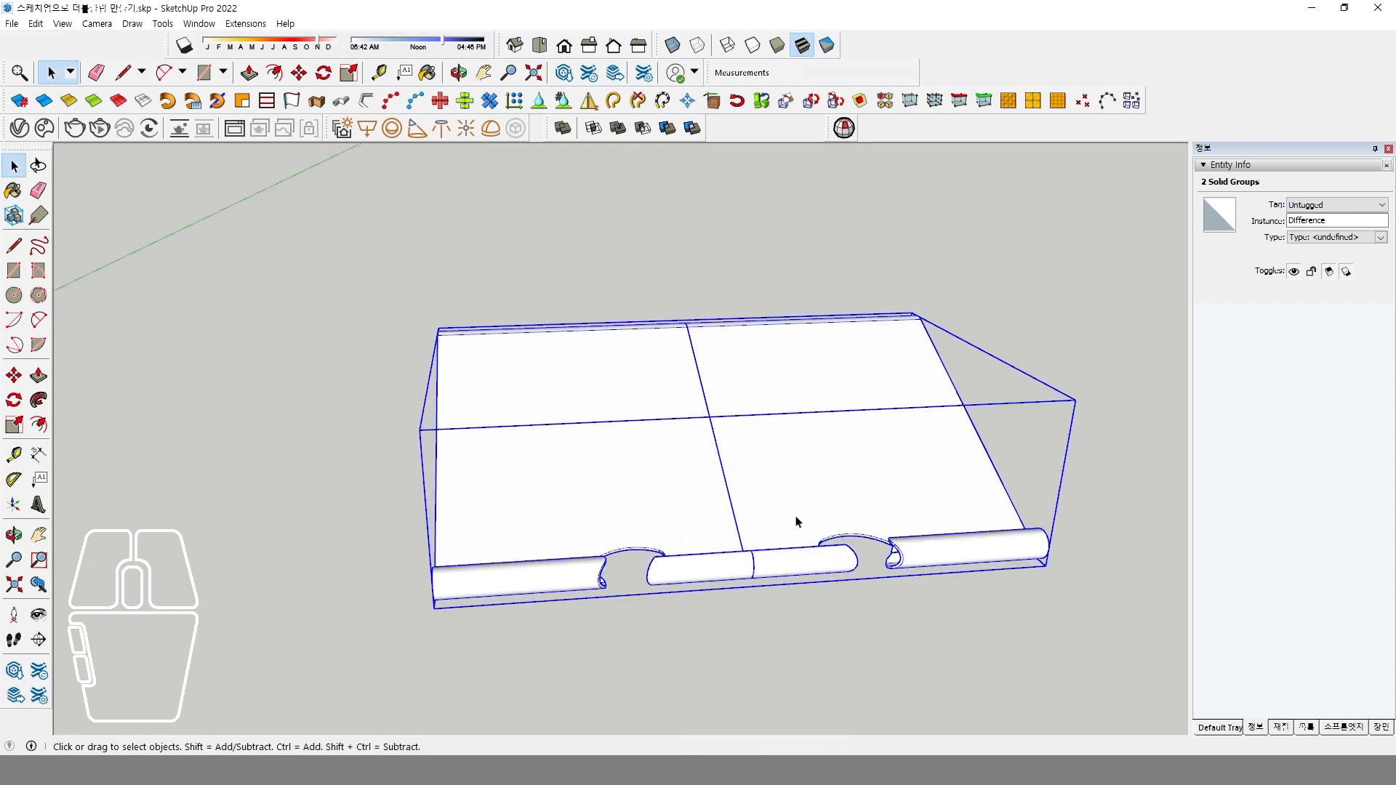
Explode the two nested plate halves inside the combined group and close the group.
double_click(779, 480)
middle_drag(779, 480, 741, 333)
drag(695, 286, 771, 635)
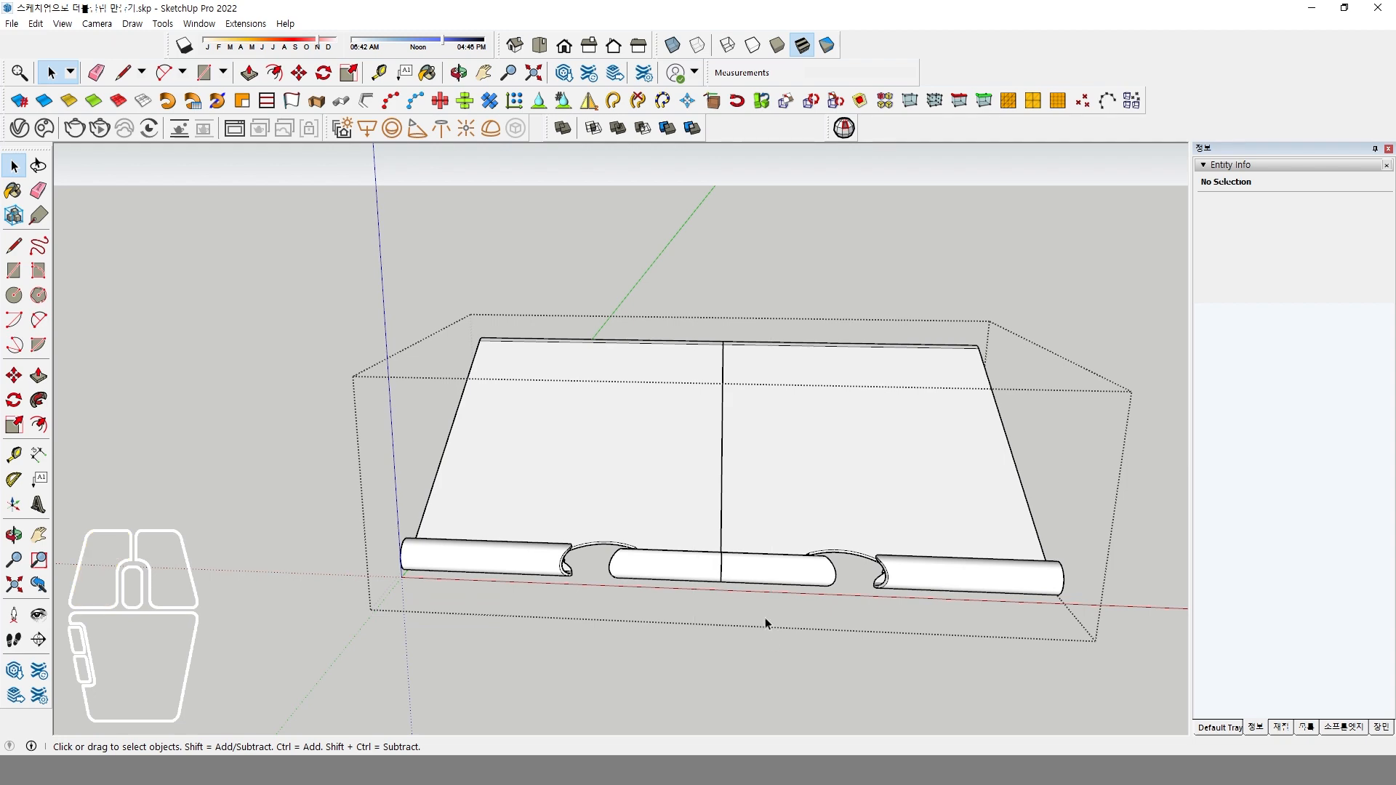
click(792, 474)
middle_drag(701, 504, 785, 489)
click(680, 464)
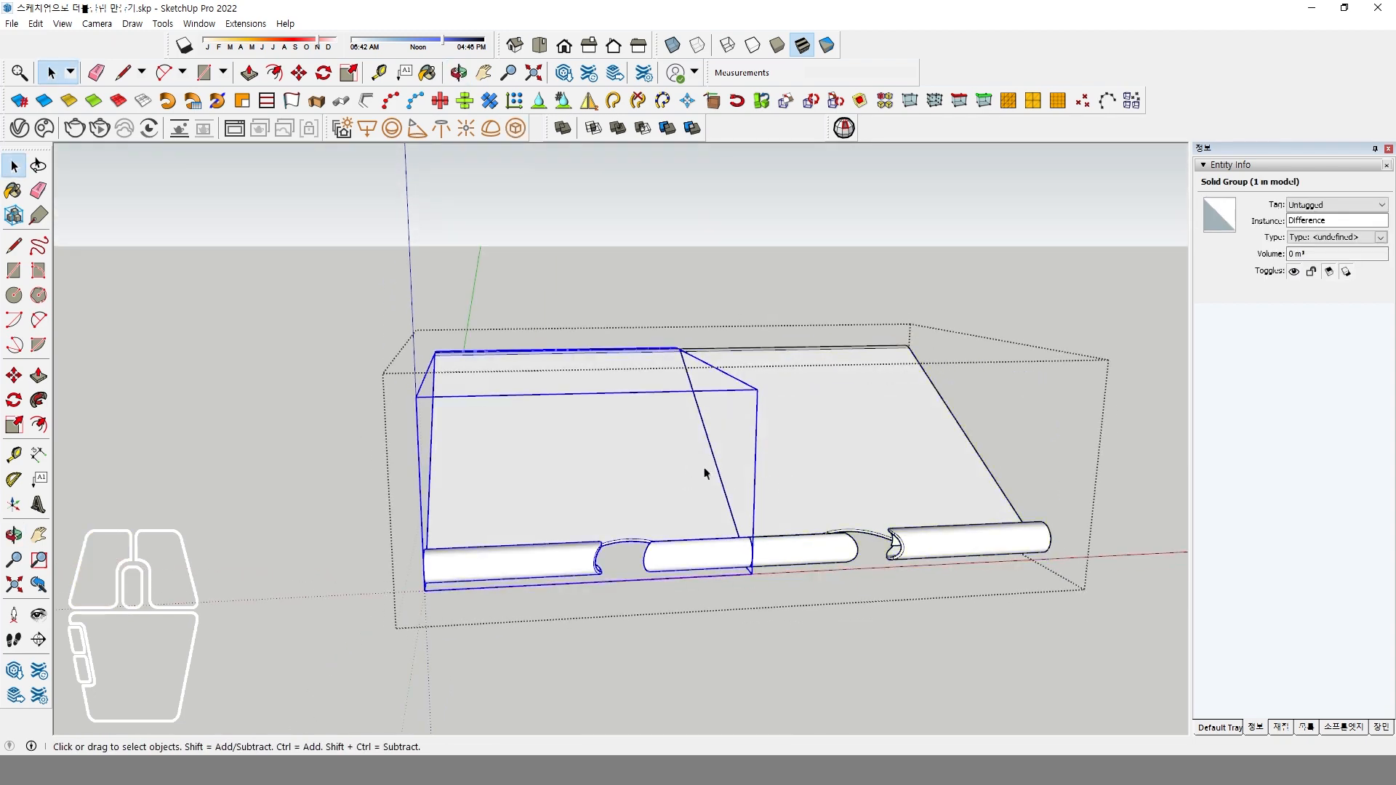
click(811, 464)
click(639, 468)
click(825, 460)
click(654, 462)
click(842, 444)
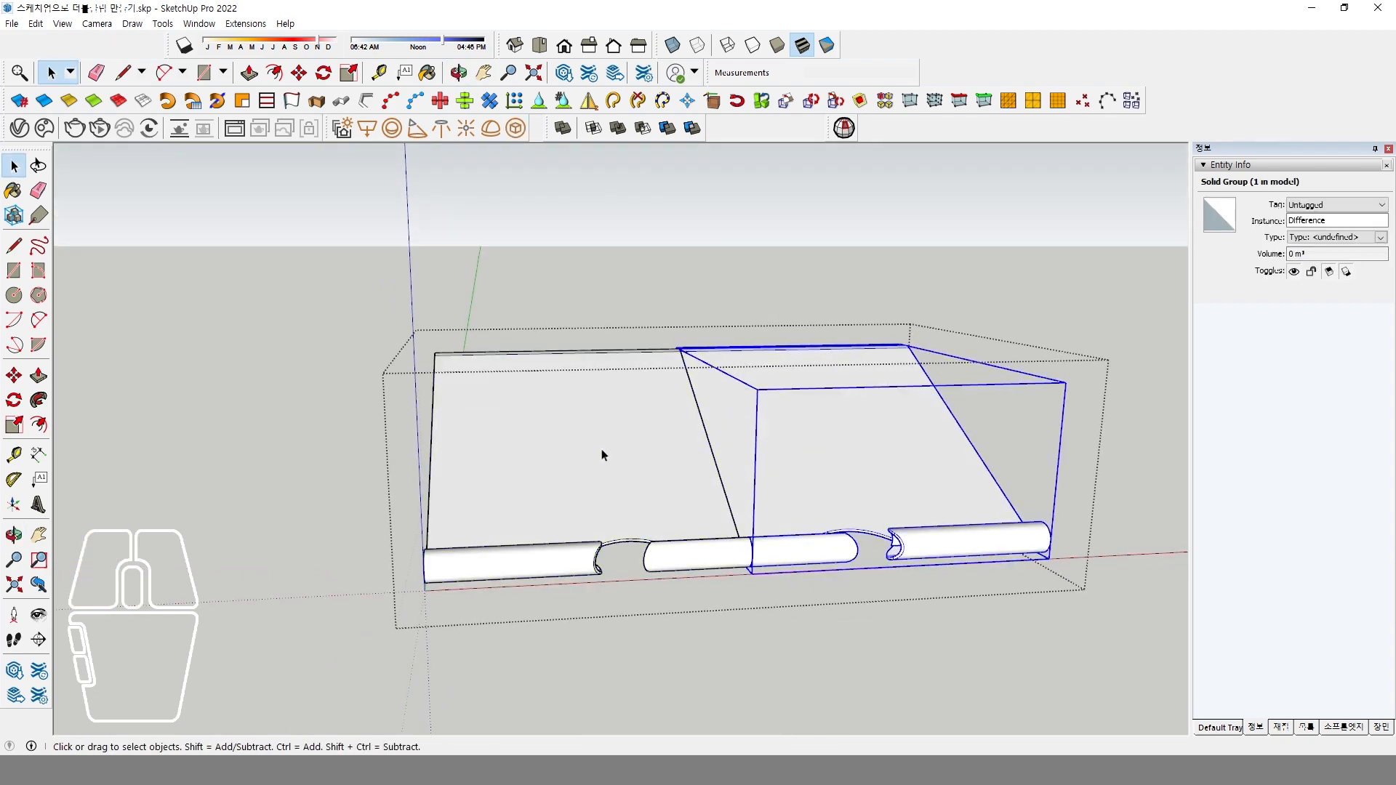
click(614, 456)
click(764, 436)
click(710, 445)
click(693, 467)
shift+click(654, 454)
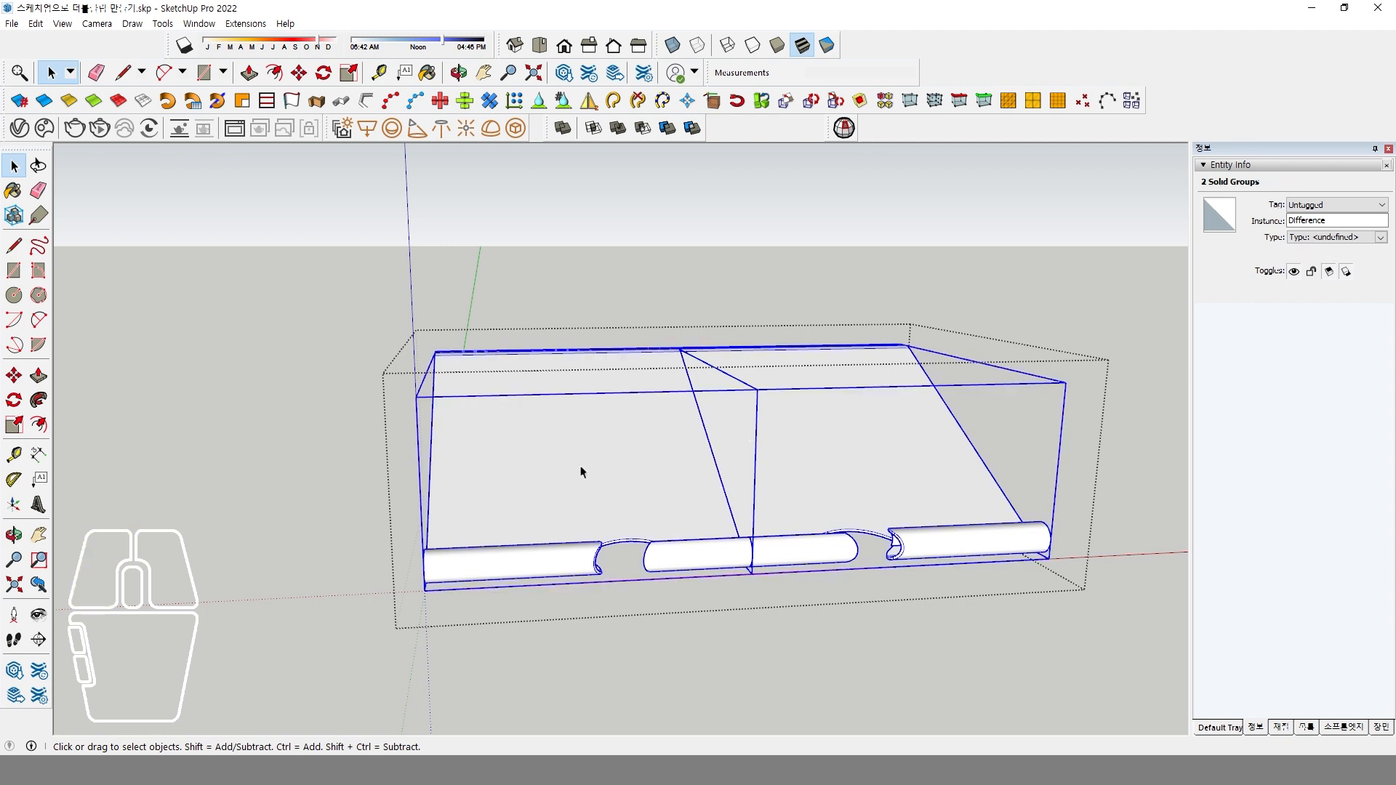
right_click(655, 451)
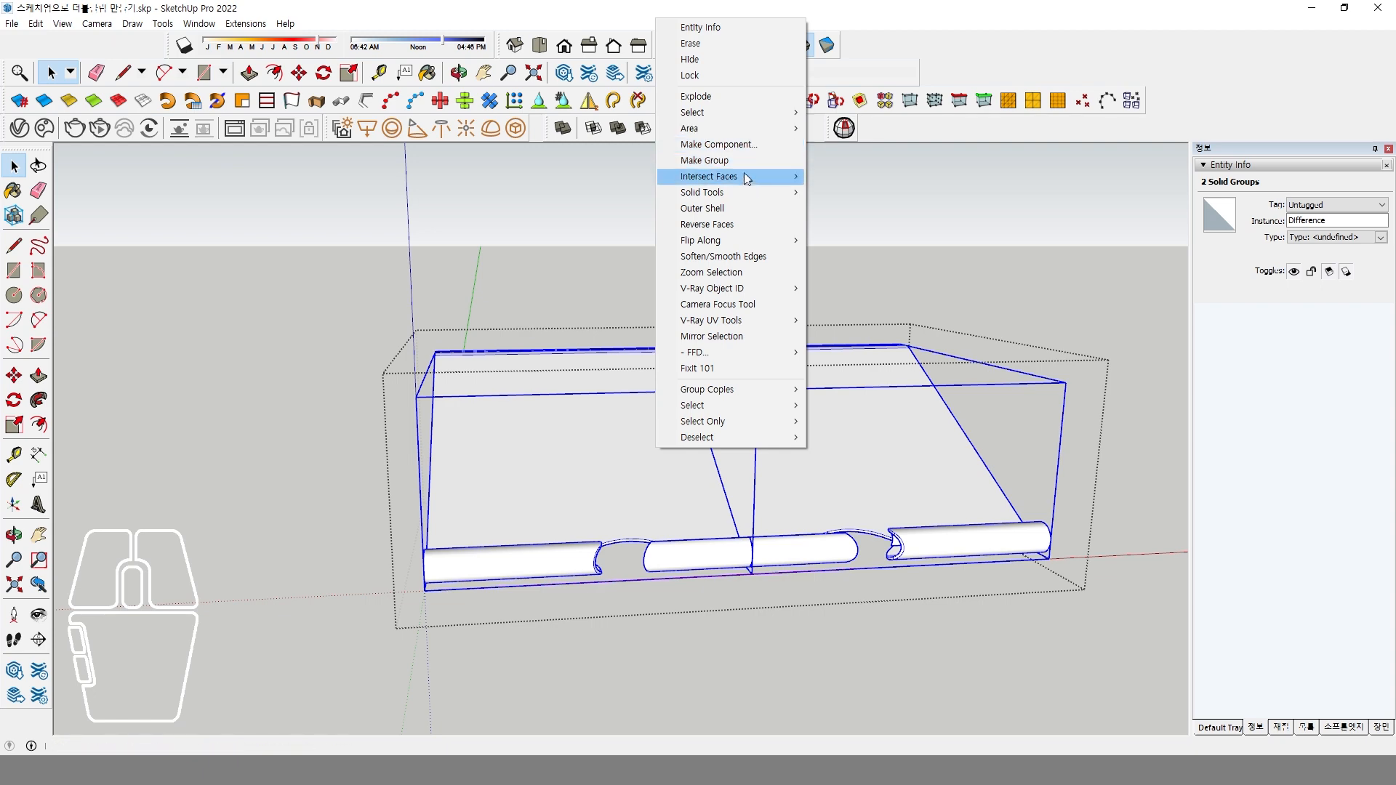
click(744, 98)
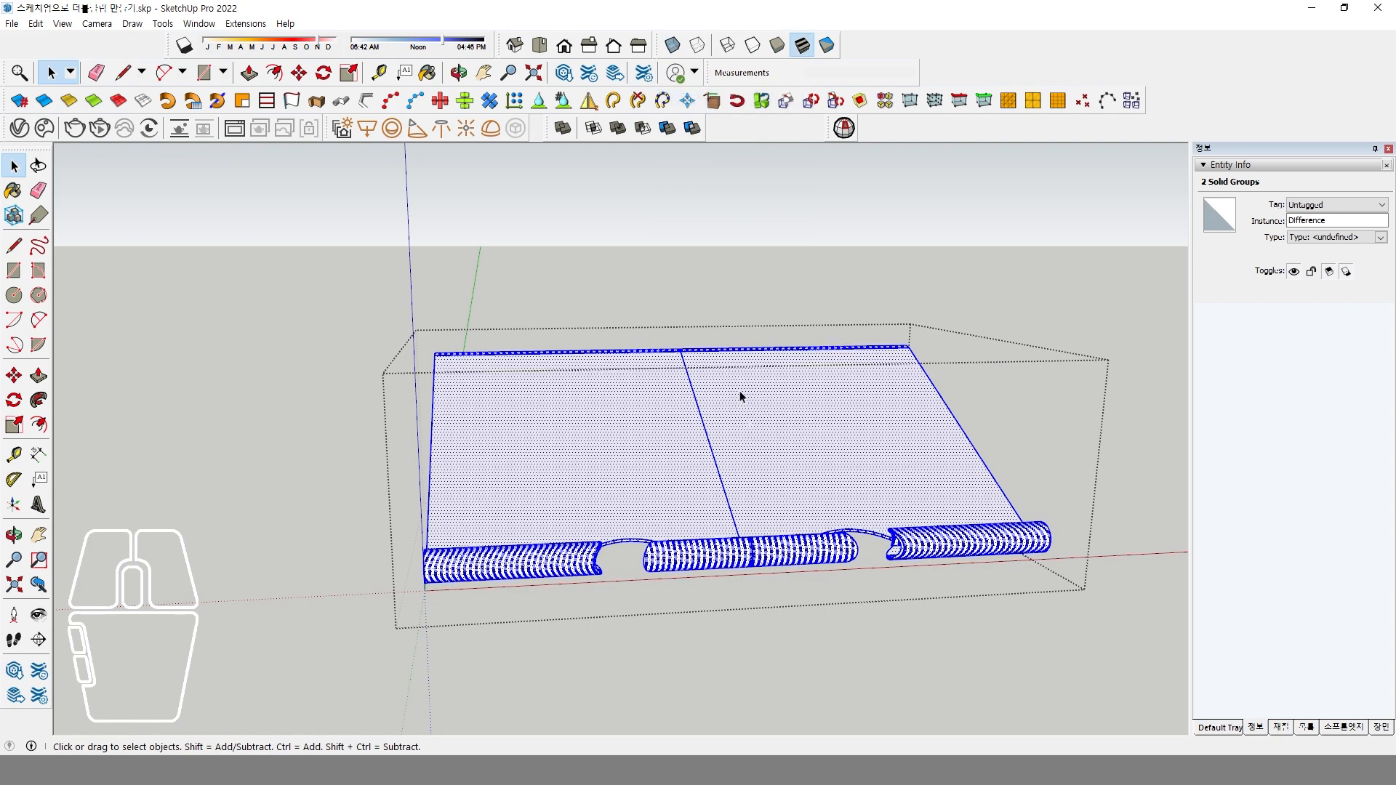
click(789, 619)
Delete the seam geometry along the middle joint inside the clip plate group and close the group.
middle_drag(804, 608, 727, 581)
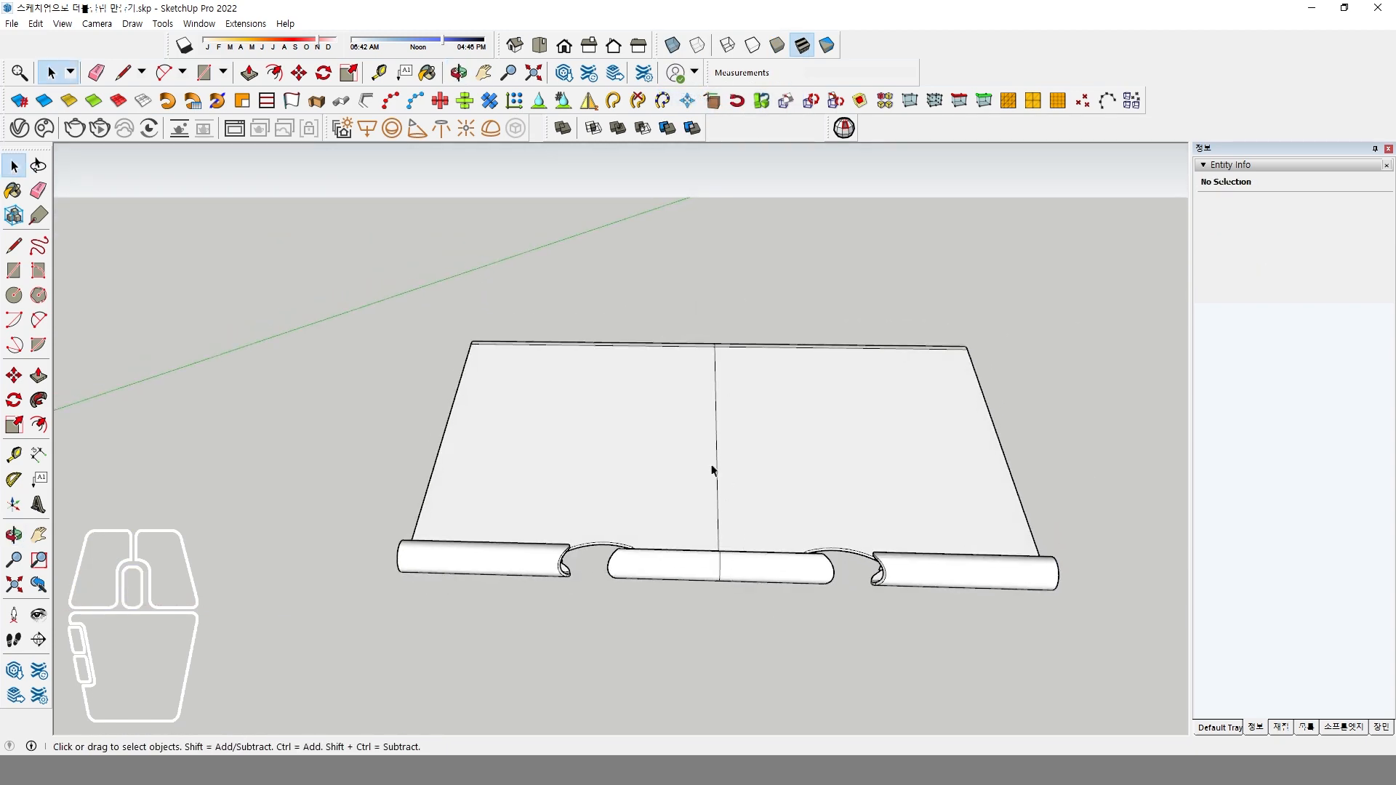
double_click(738, 445)
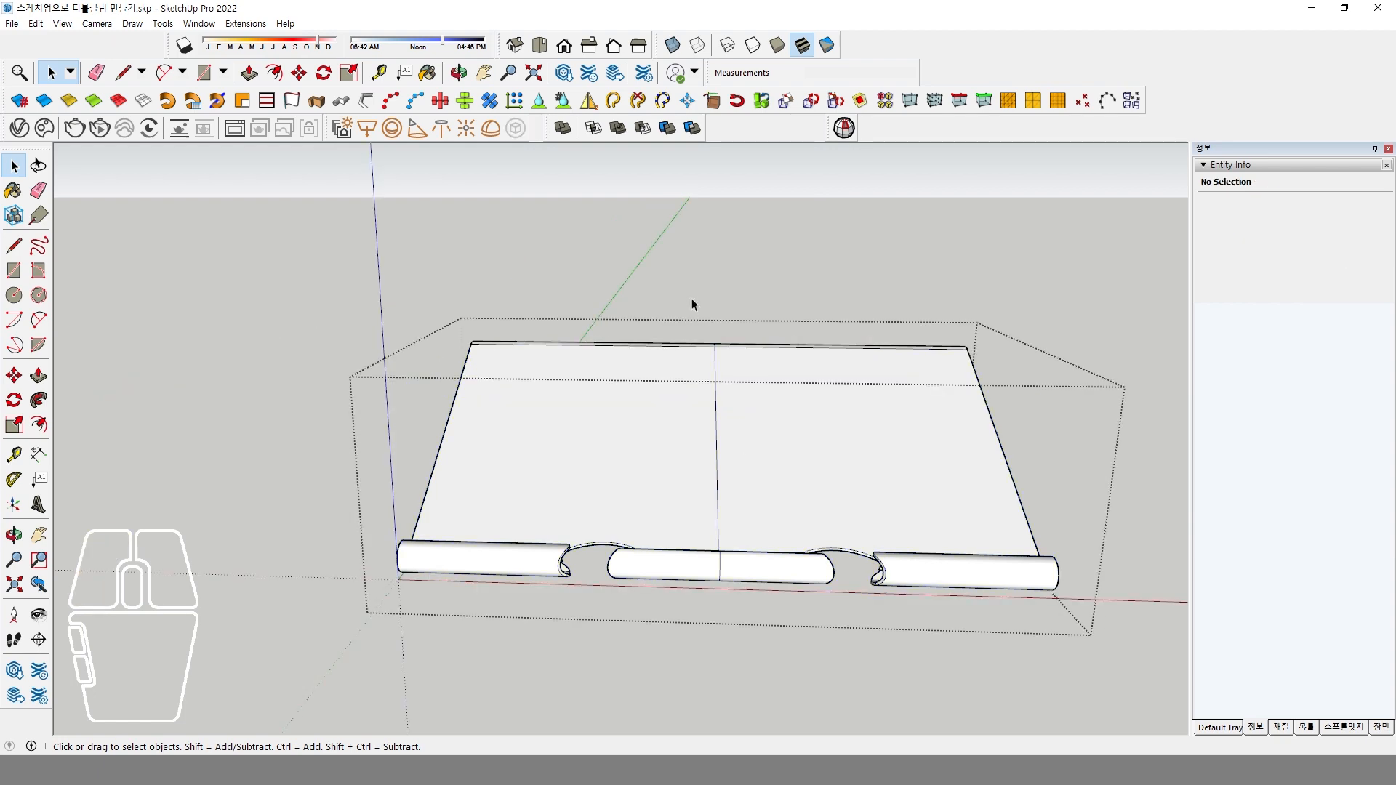
drag(687, 293, 758, 659)
middle_drag(640, 564, 354, 574)
key(ctrl+a)
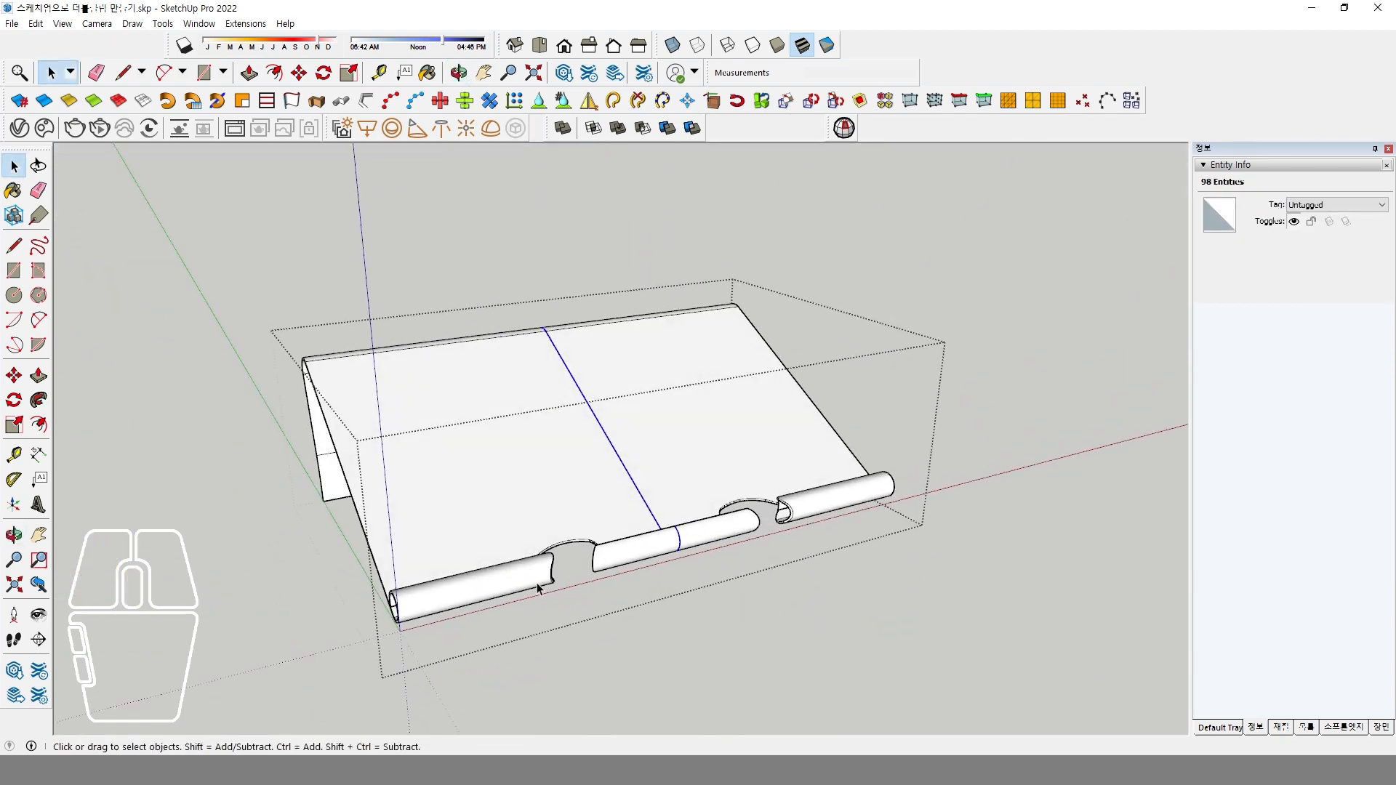
key(Escape)
click(938, 614)
Check the merged clip plate group for solid errors with Solid Inspector and view the plate from its end.
middle_drag(800, 591, 655, 606)
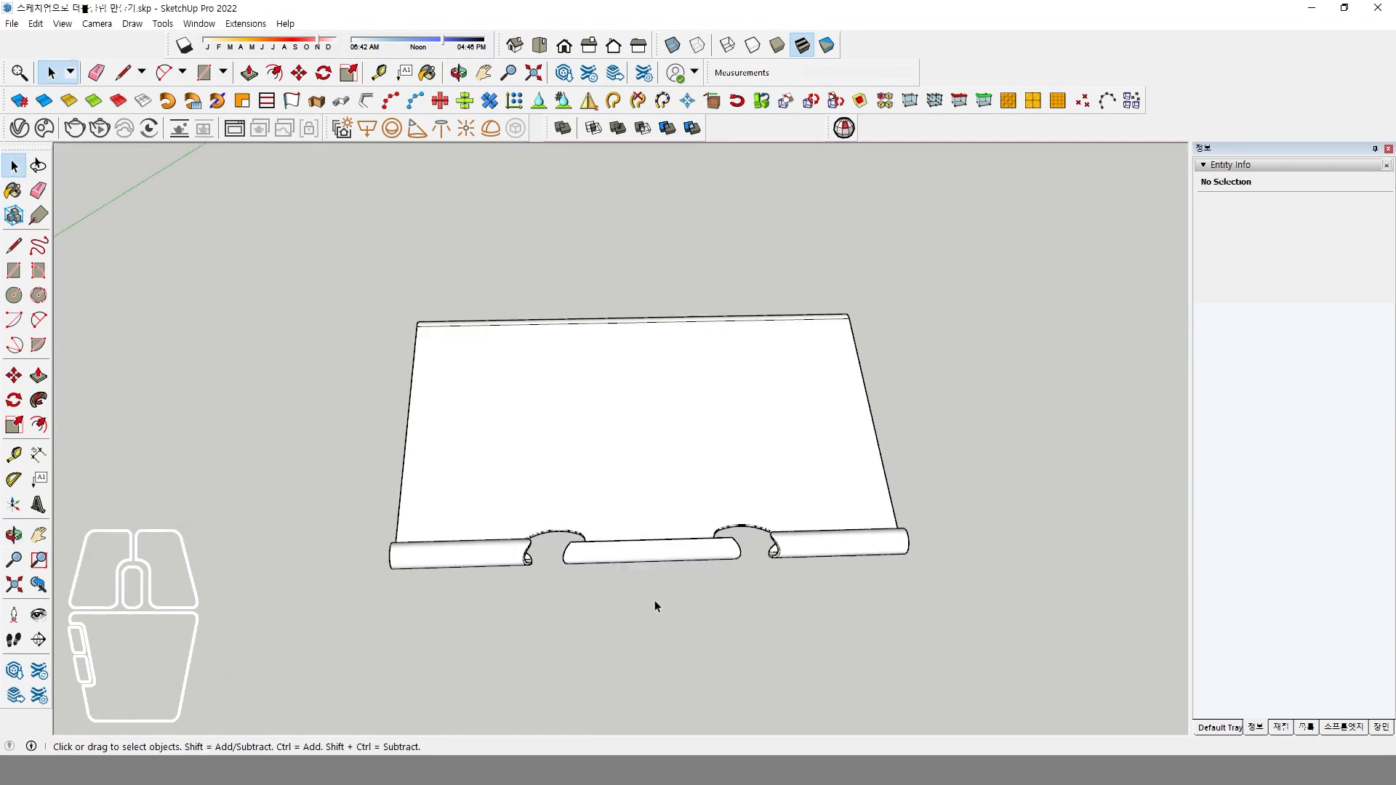
click(756, 480)
click(845, 128)
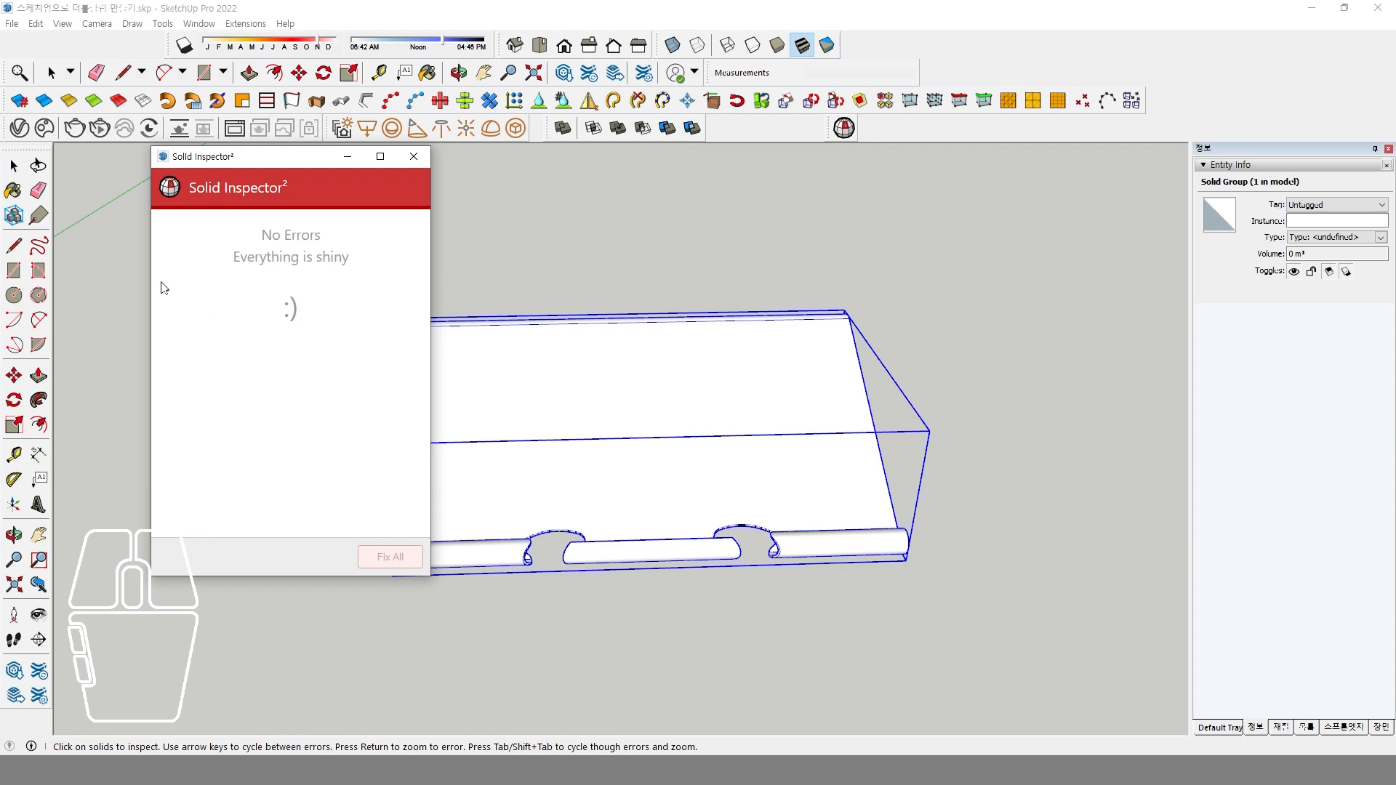
click(249, 318)
click(627, 229)
click(415, 155)
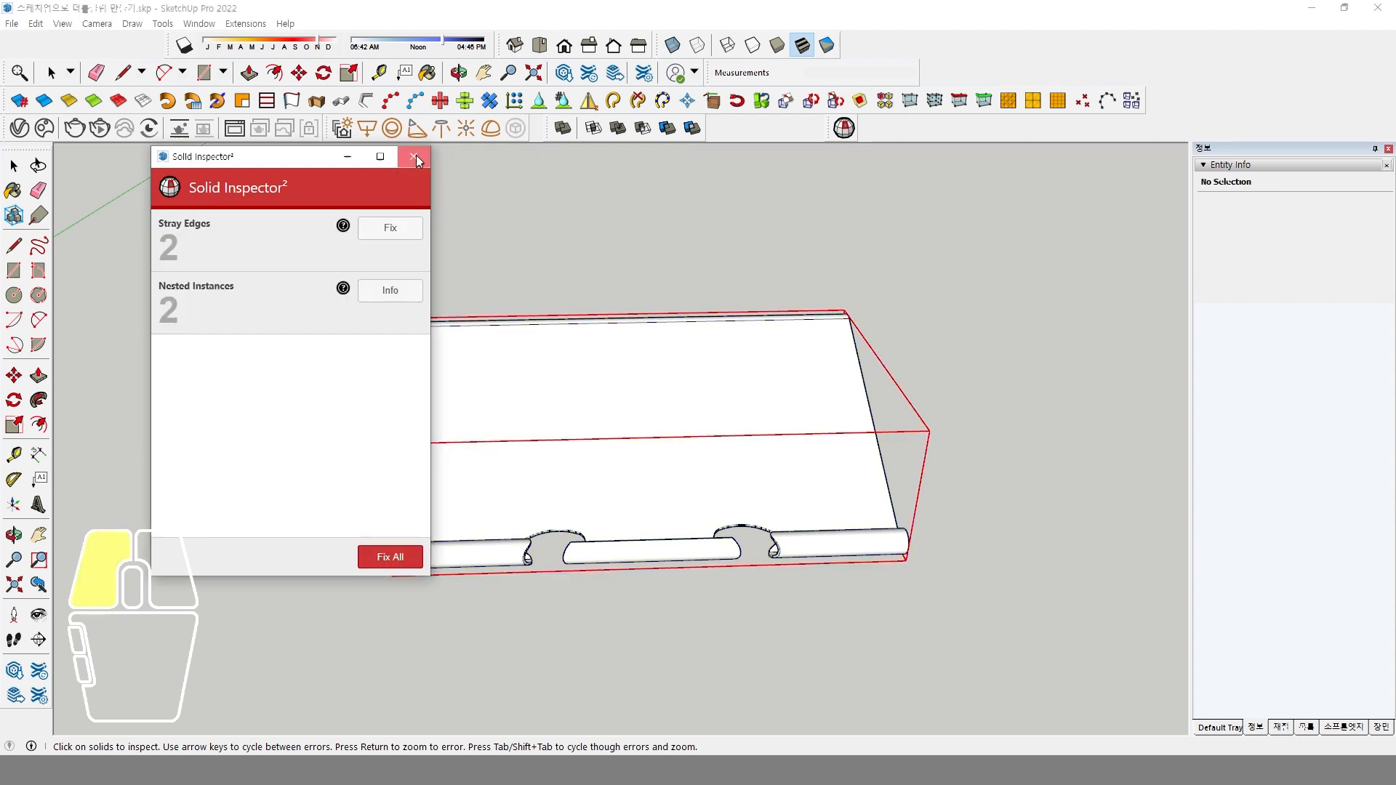
click(651, 435)
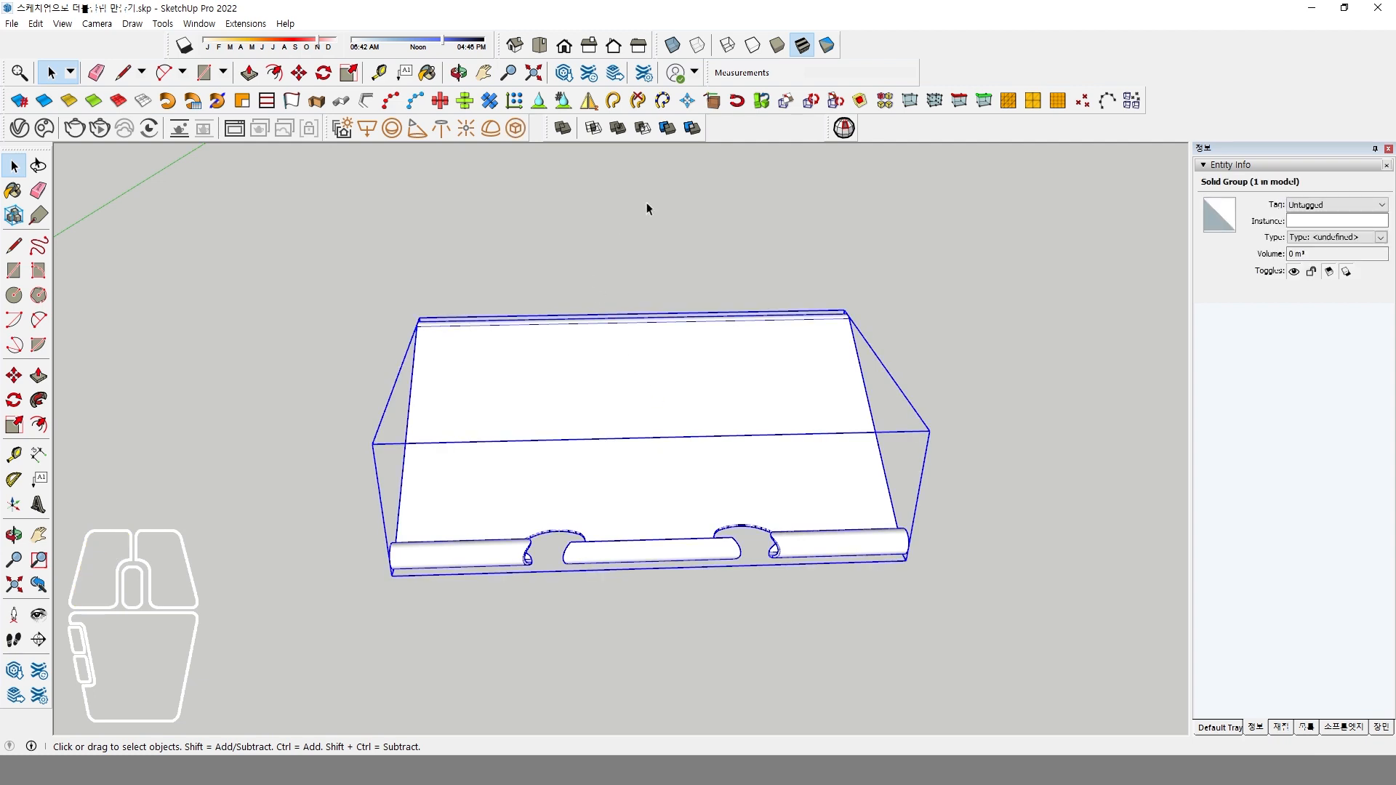
click(843, 128)
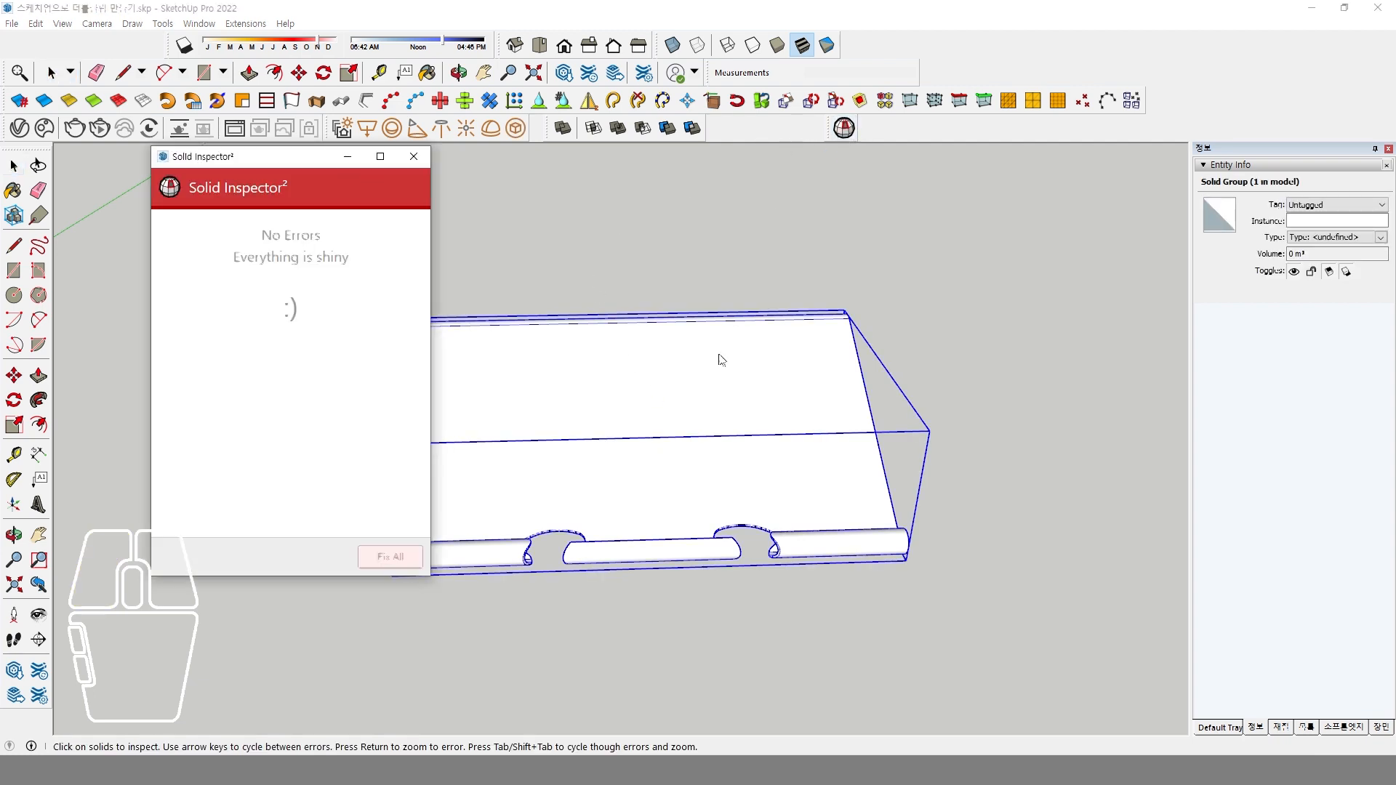
click(418, 158)
click(553, 252)
middle_drag(645, 386, 658, 451)
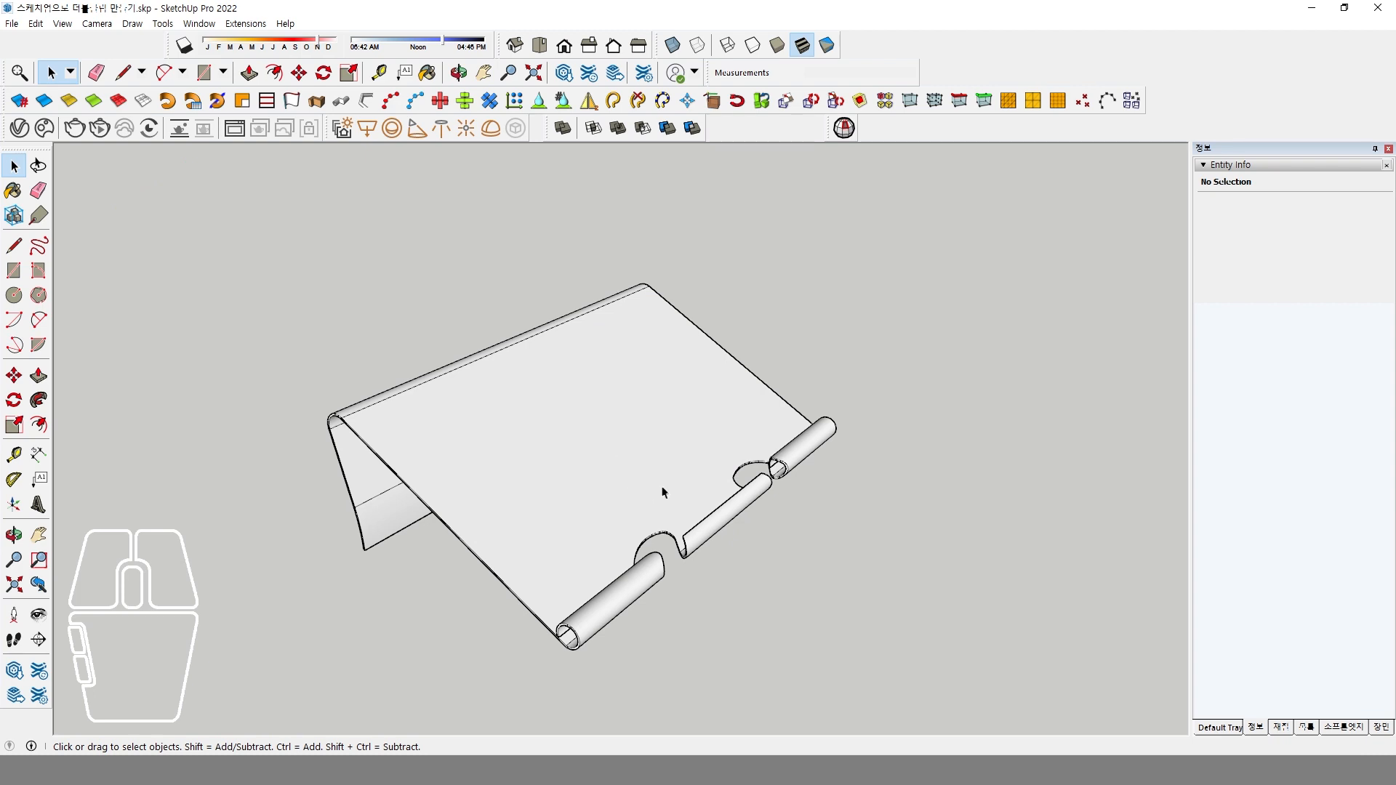
Compare the merged clip plate with the binder clip reference photo, and return to the SketchUp model.
middle_drag(665, 476, 639, 524)
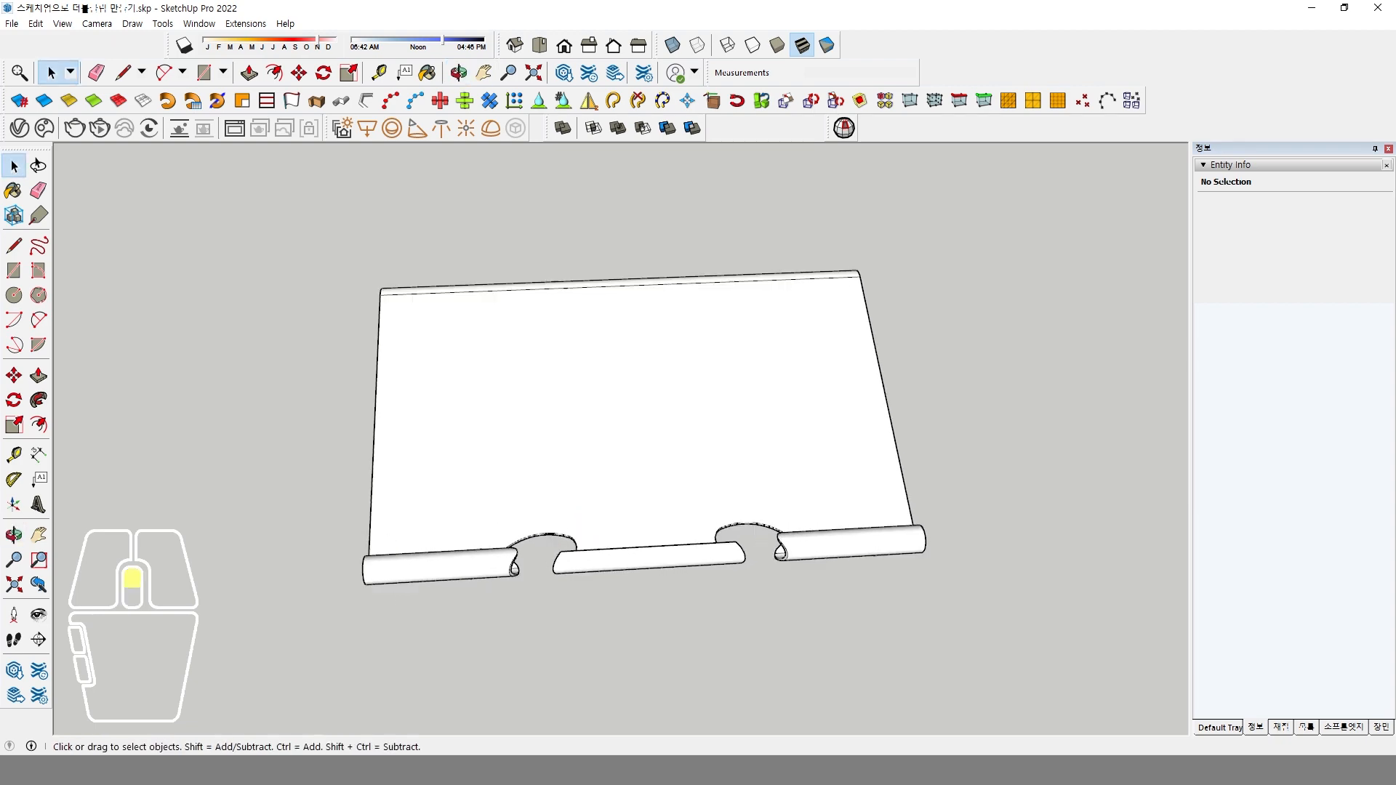
key(alt+Tab)
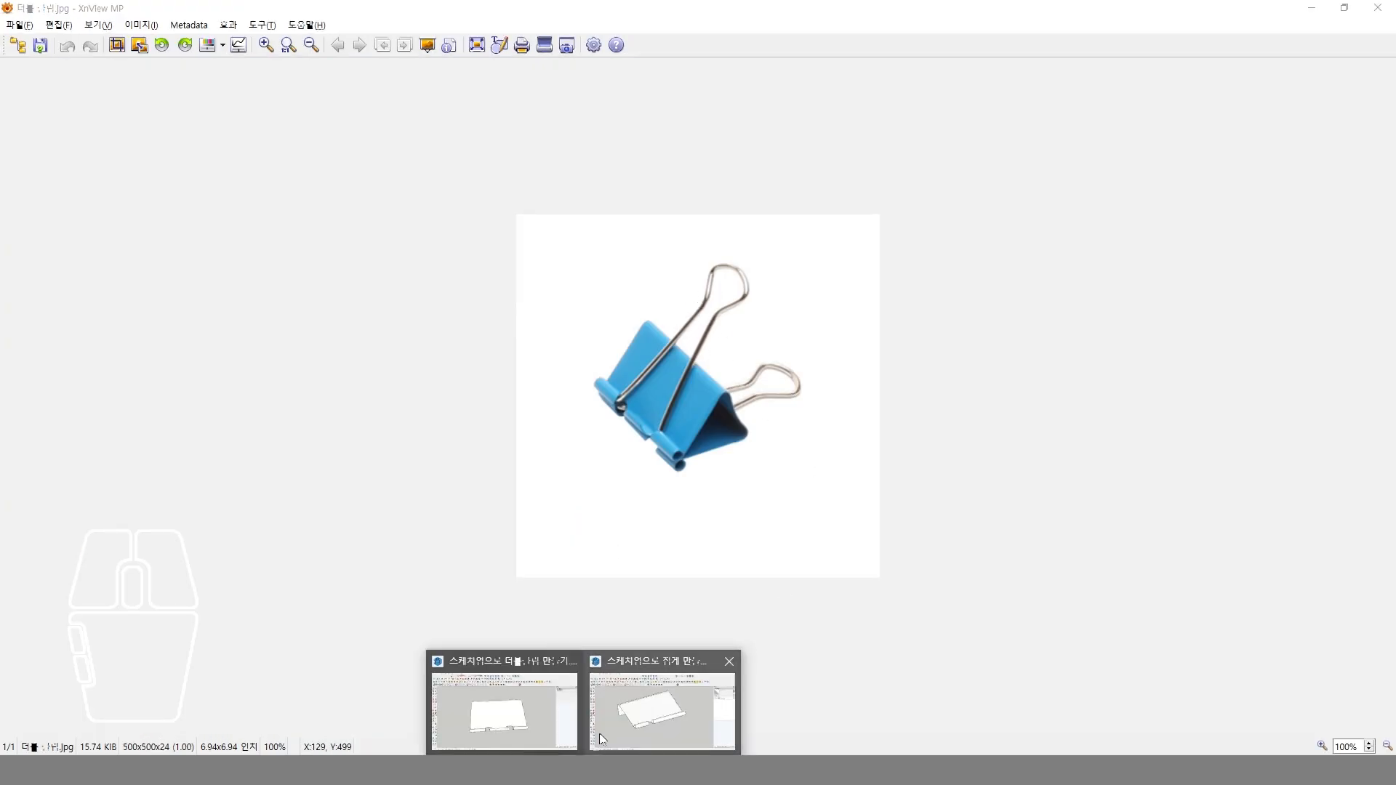
click(526, 720)
middle_drag(621, 458, 635, 458)
key(space)
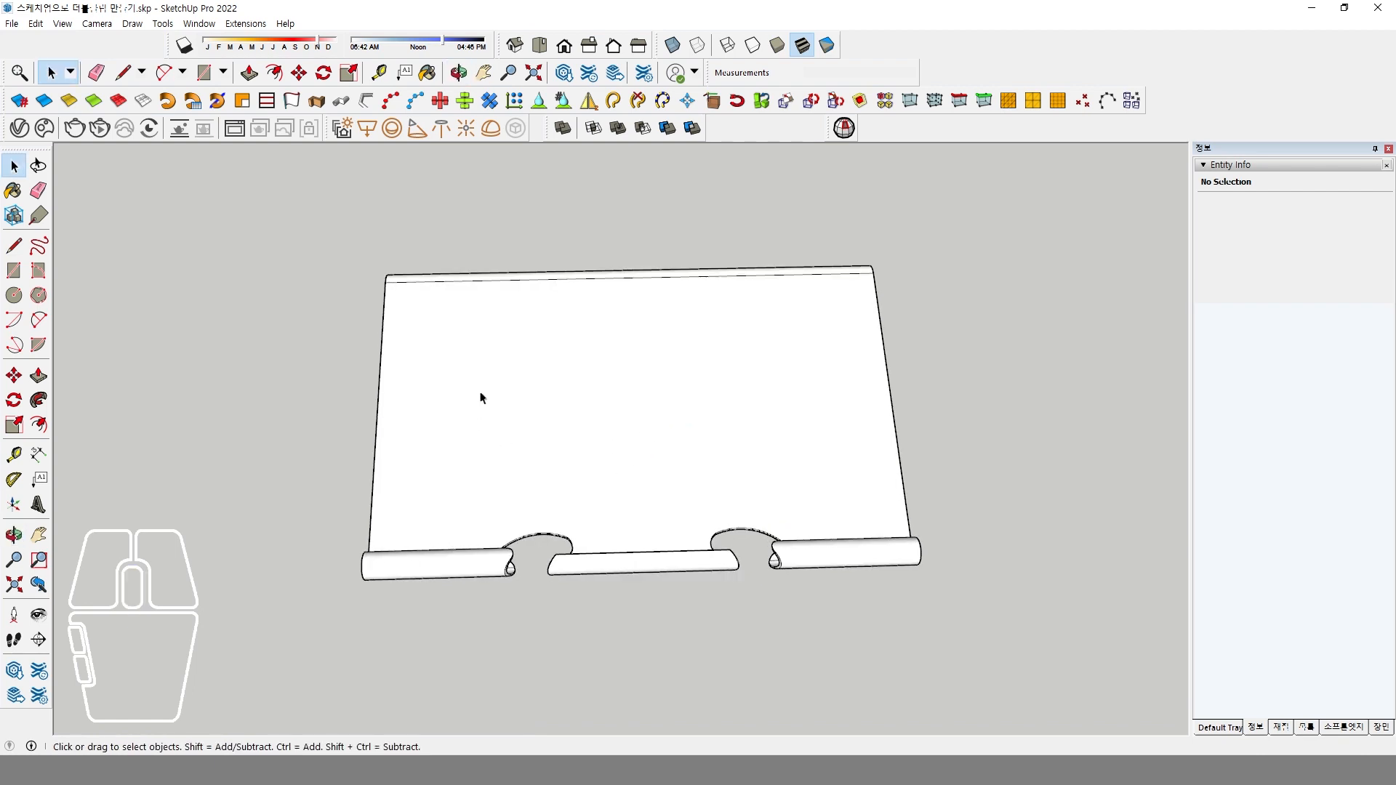
Show the clip plate from the top in parallel projection.
click(539, 47)
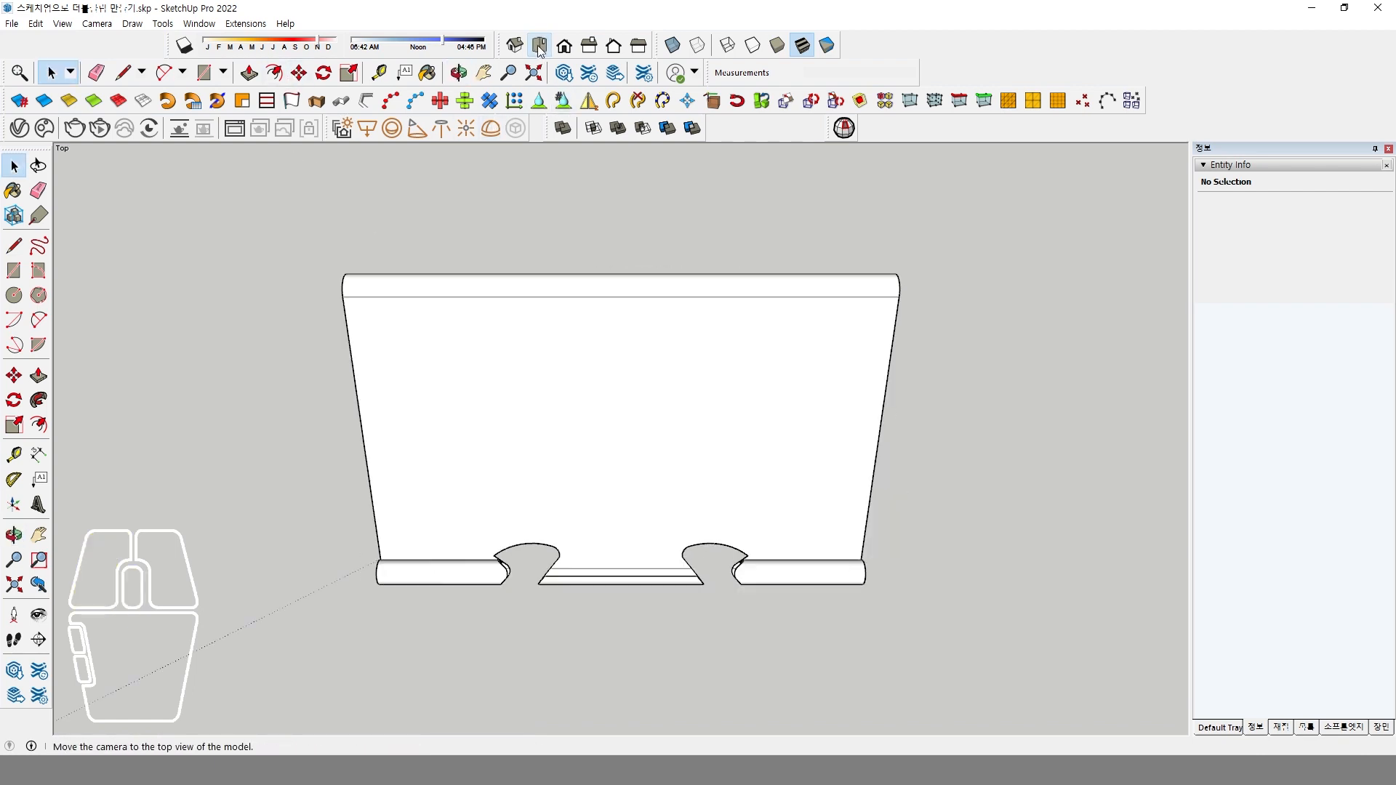
click(94, 24)
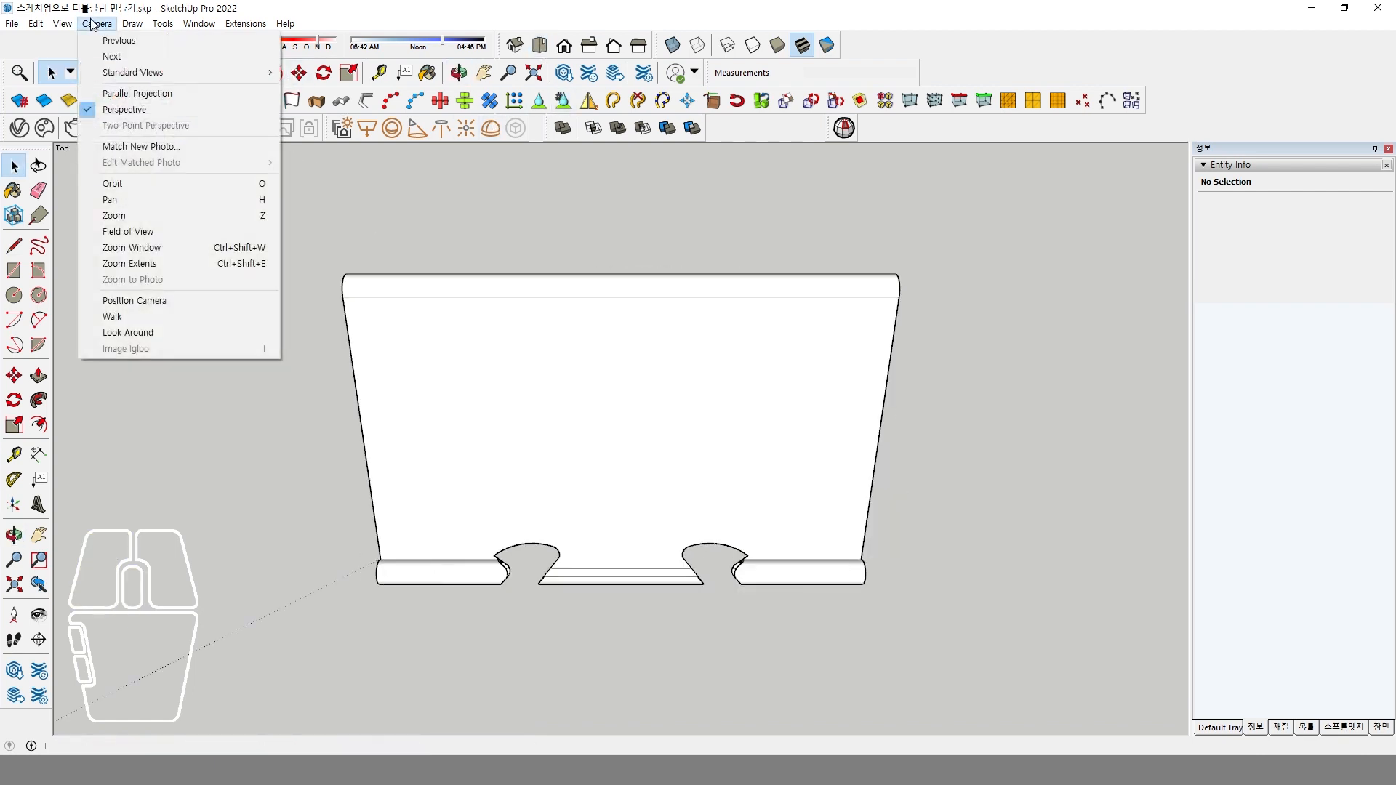
click(125, 93)
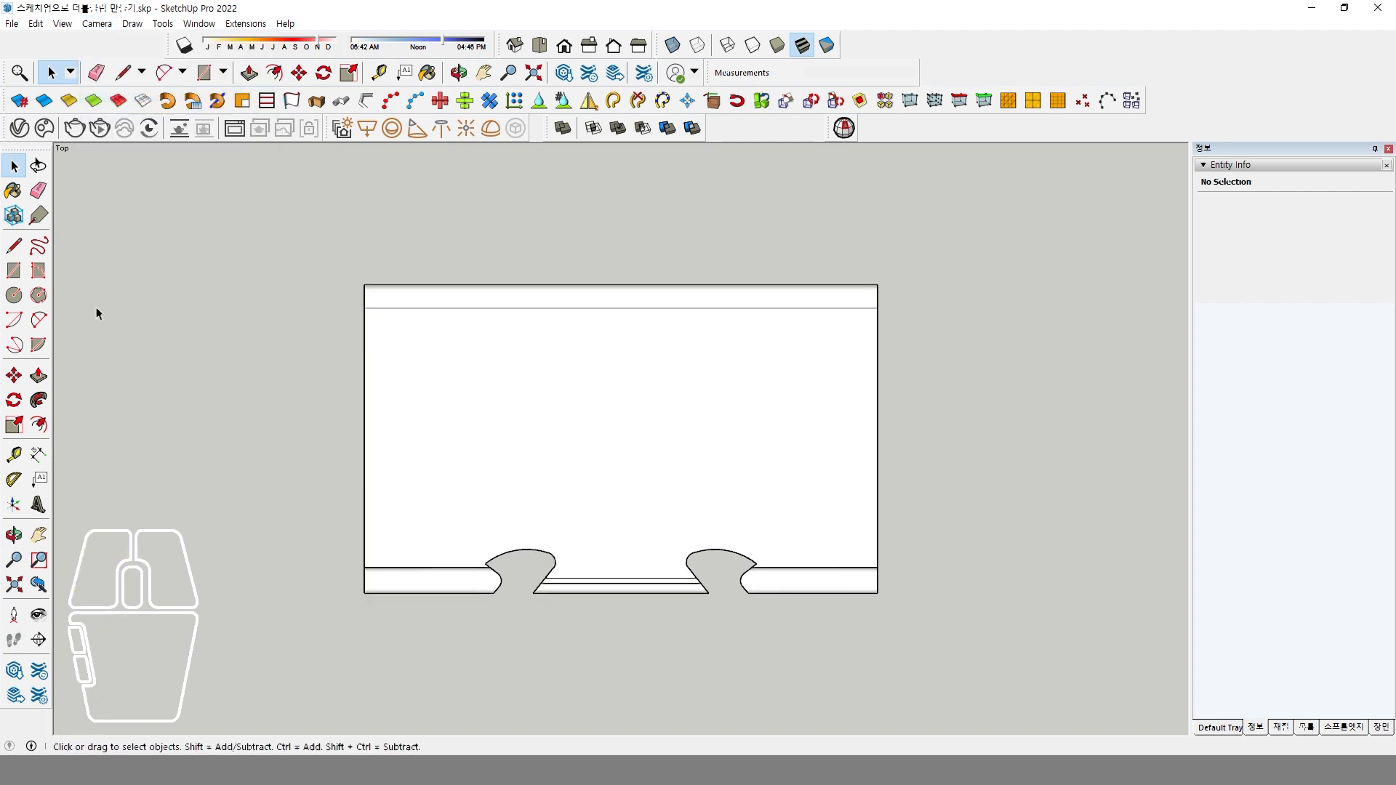
Draw a long rectangle on the ground in front of the clip plate's rolled edge and make it a group.
click(14, 271)
click(475, 633)
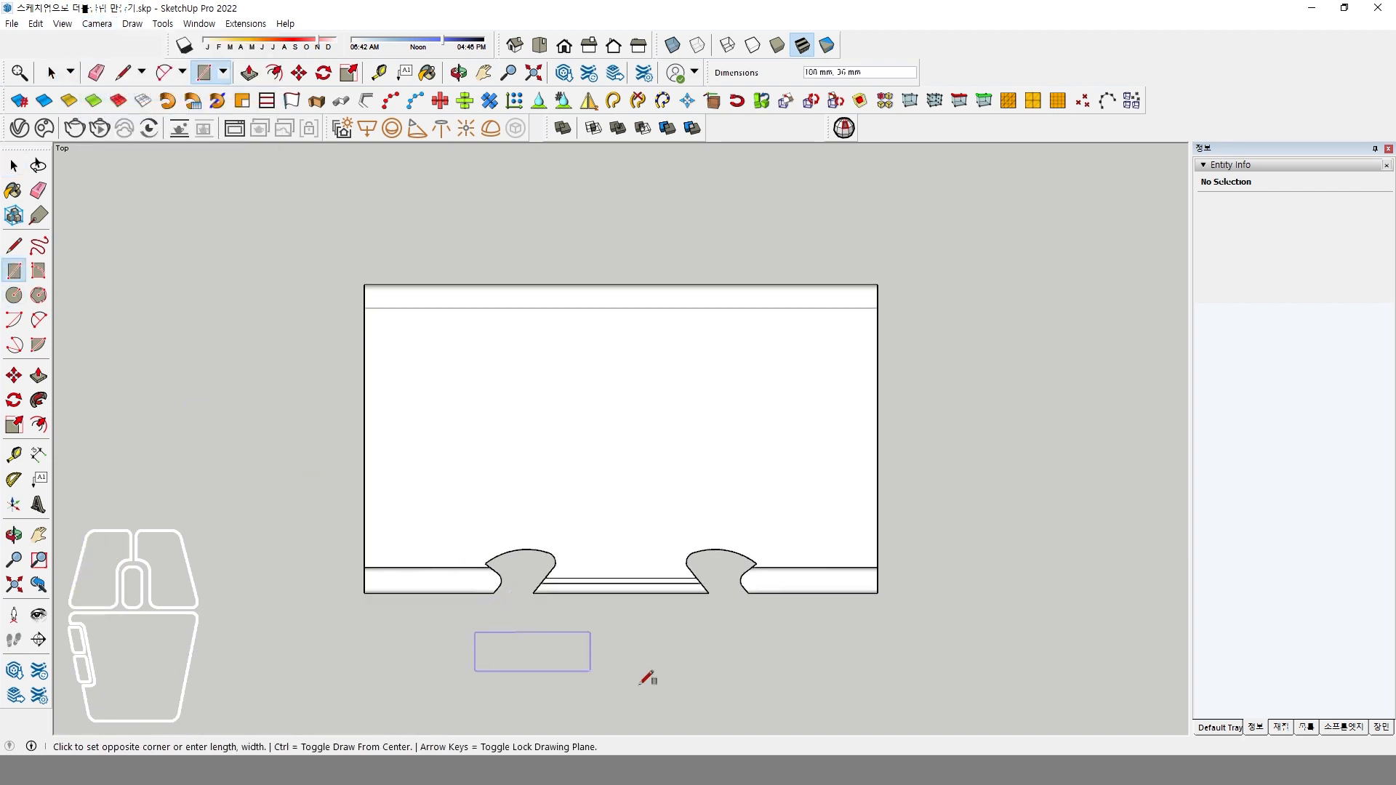
click(816, 709)
middle_drag(756, 672, 446, 427)
key(space)
double_click(393, 608)
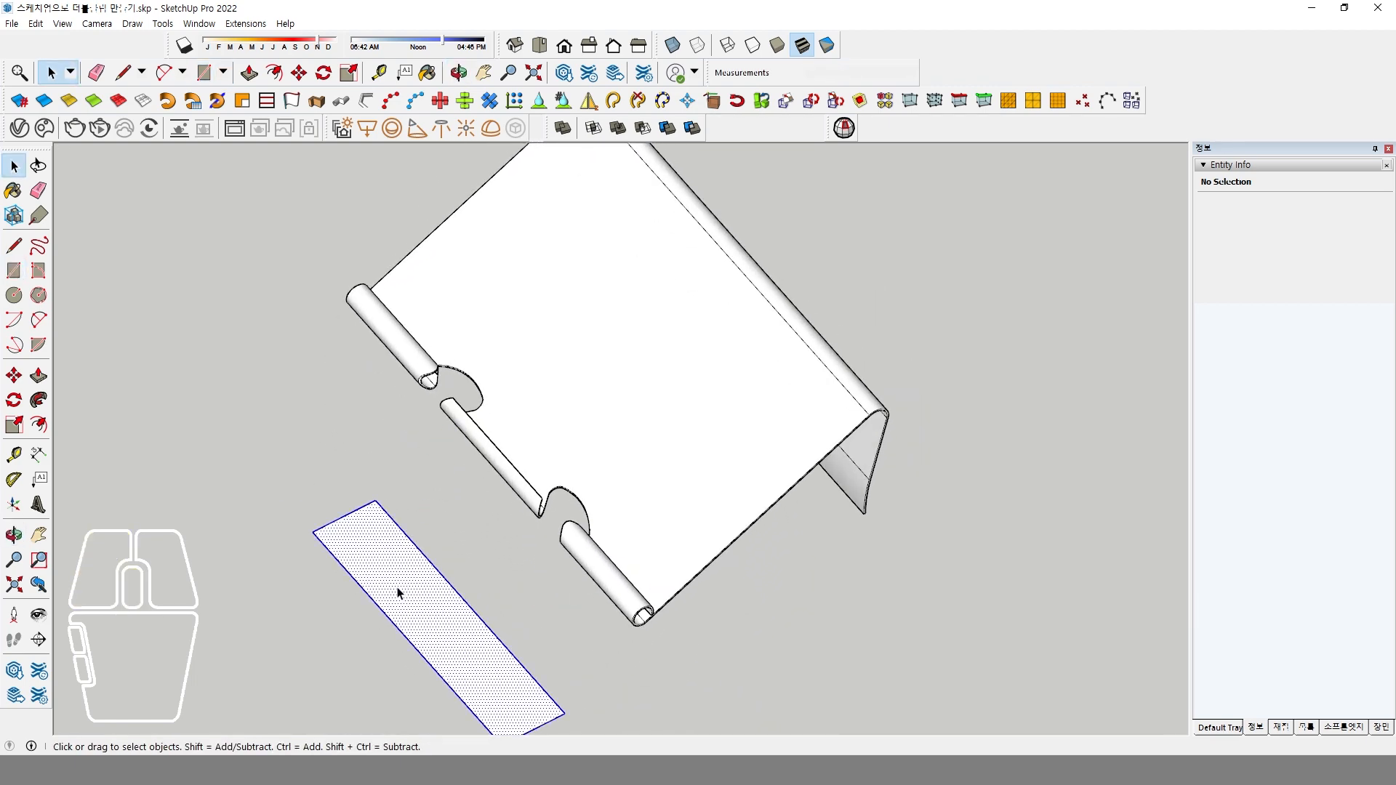
right_click(398, 586)
click(483, 299)
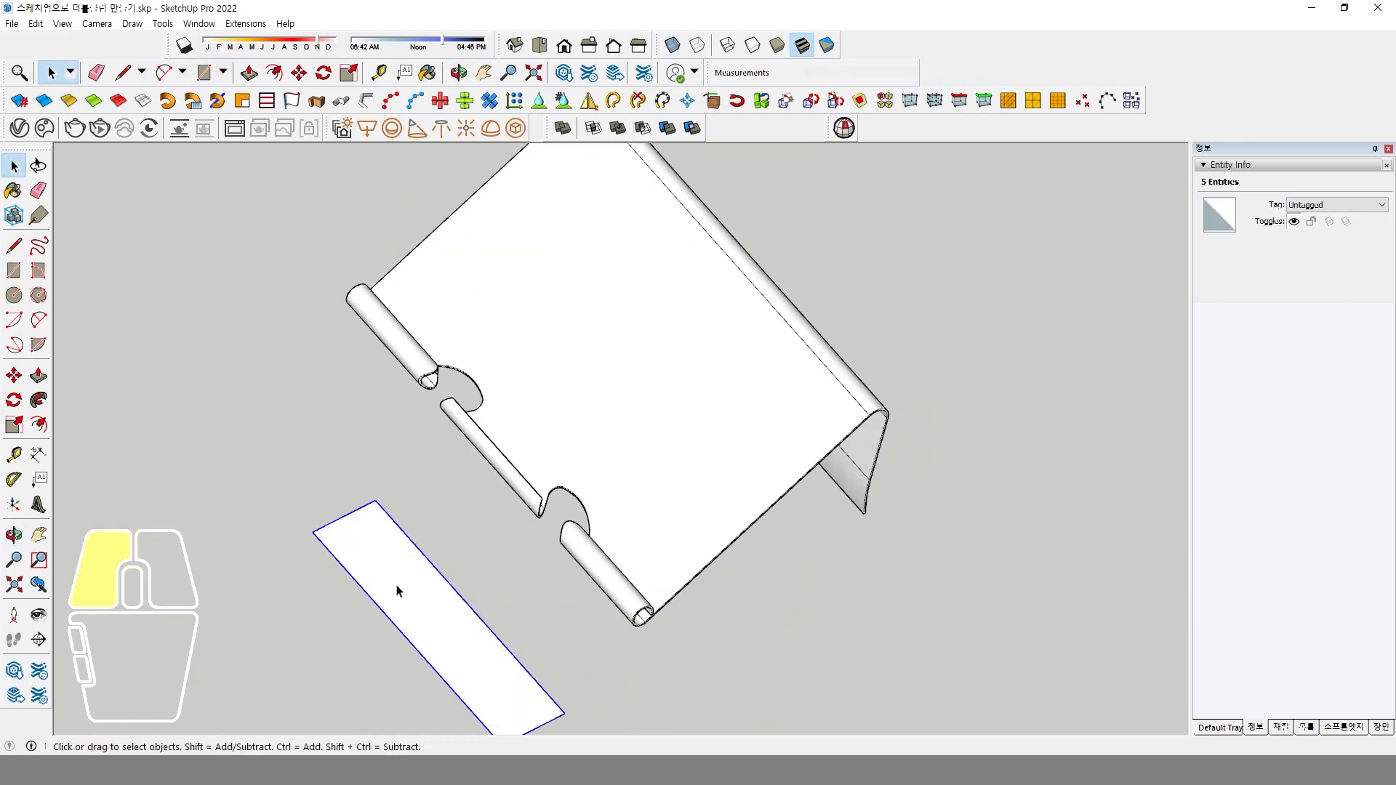
Inside the rectangle group, push/pull the face up into a box and extend its plate-side face back about 329 mm.
double_click(396, 588)
click(38, 375)
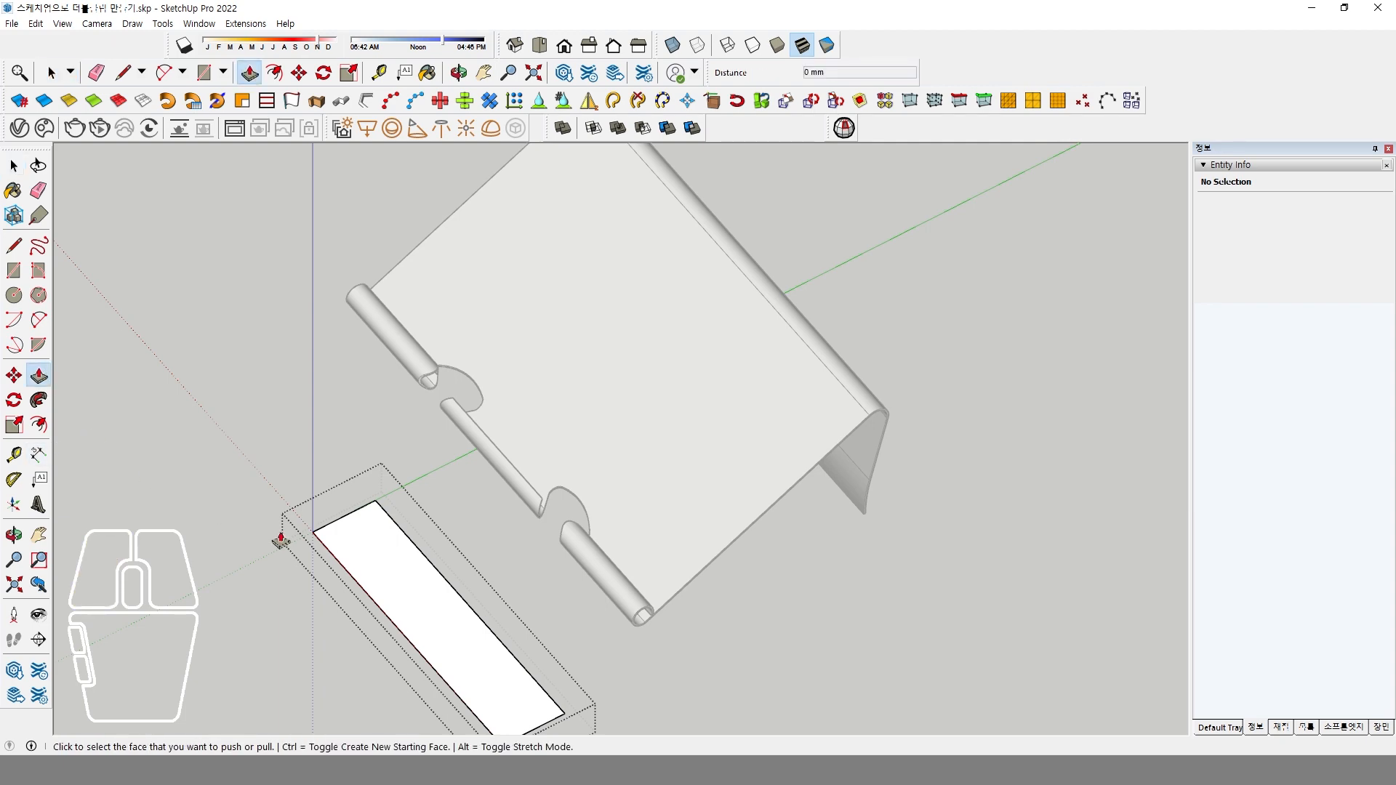
click(405, 582)
click(374, 366)
middle_drag(564, 485, 425, 469)
click(495, 361)
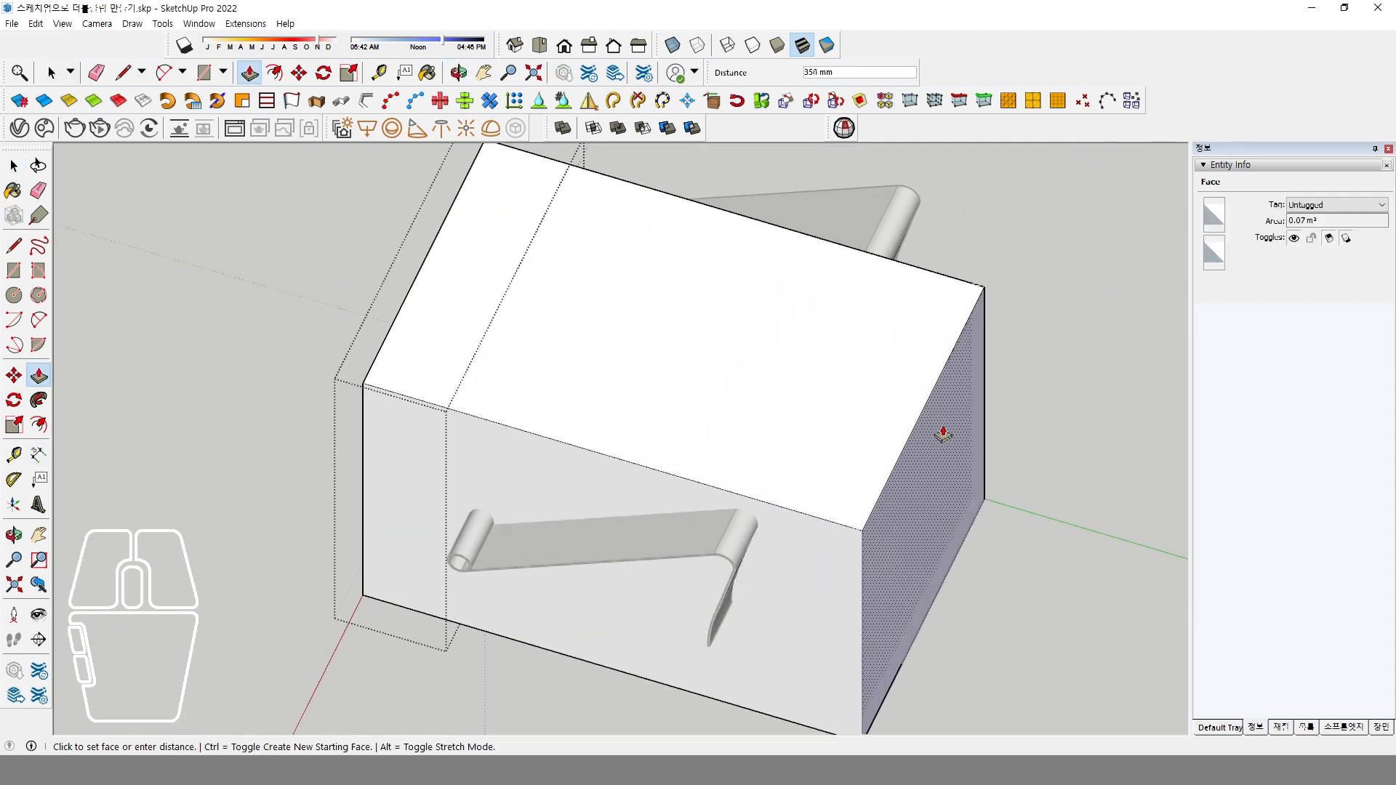
click(905, 426)
middle_drag(900, 430, 1007, 514)
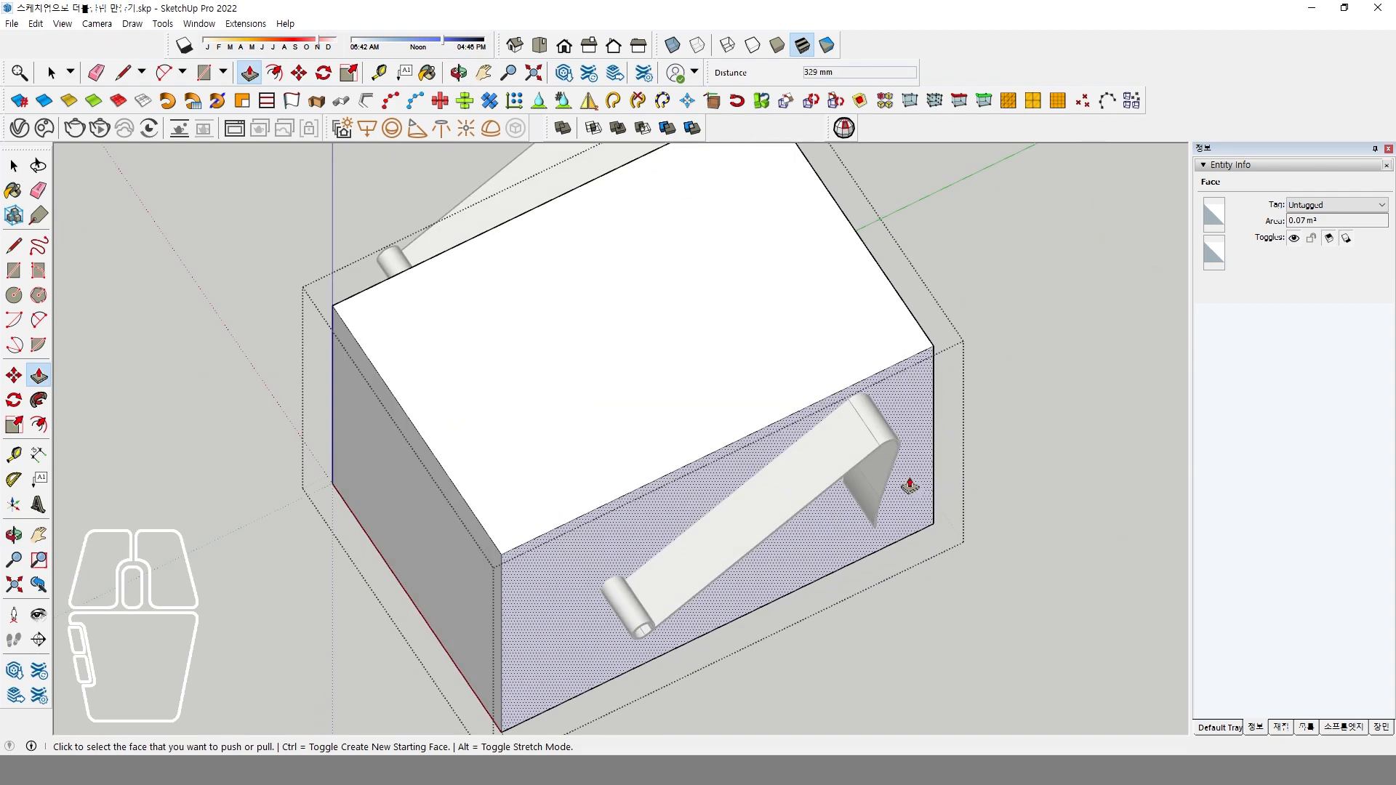
Close the box group, select the box and turn on X-ray display.
key(space)
click(957, 352)
middle_drag(498, 572, 658, 491)
click(634, 509)
click(672, 45)
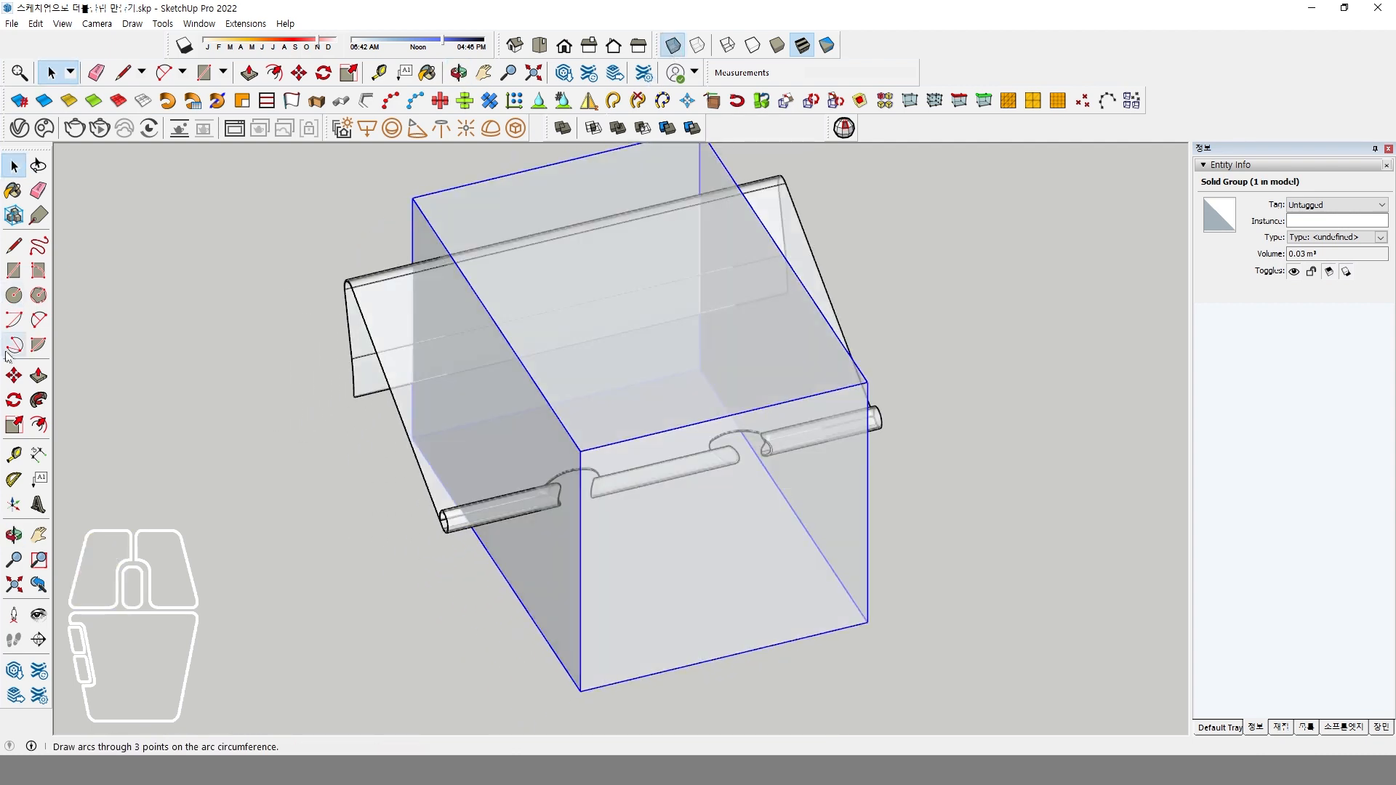
Move the box by the midpoint of its upper front edge onto the middle of the plate's central rolled section.
click(14, 375)
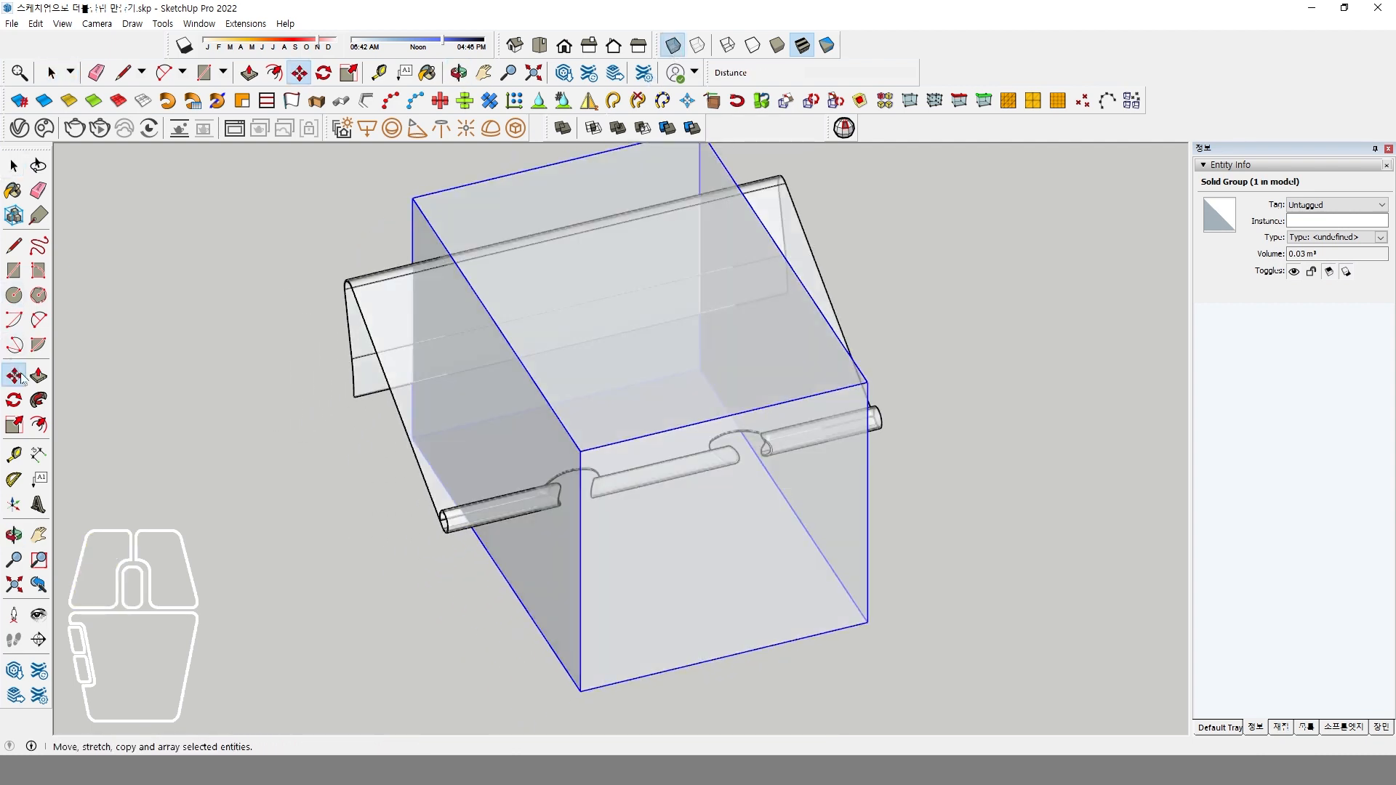
click(726, 418)
scroll(684, 502, up, 4)
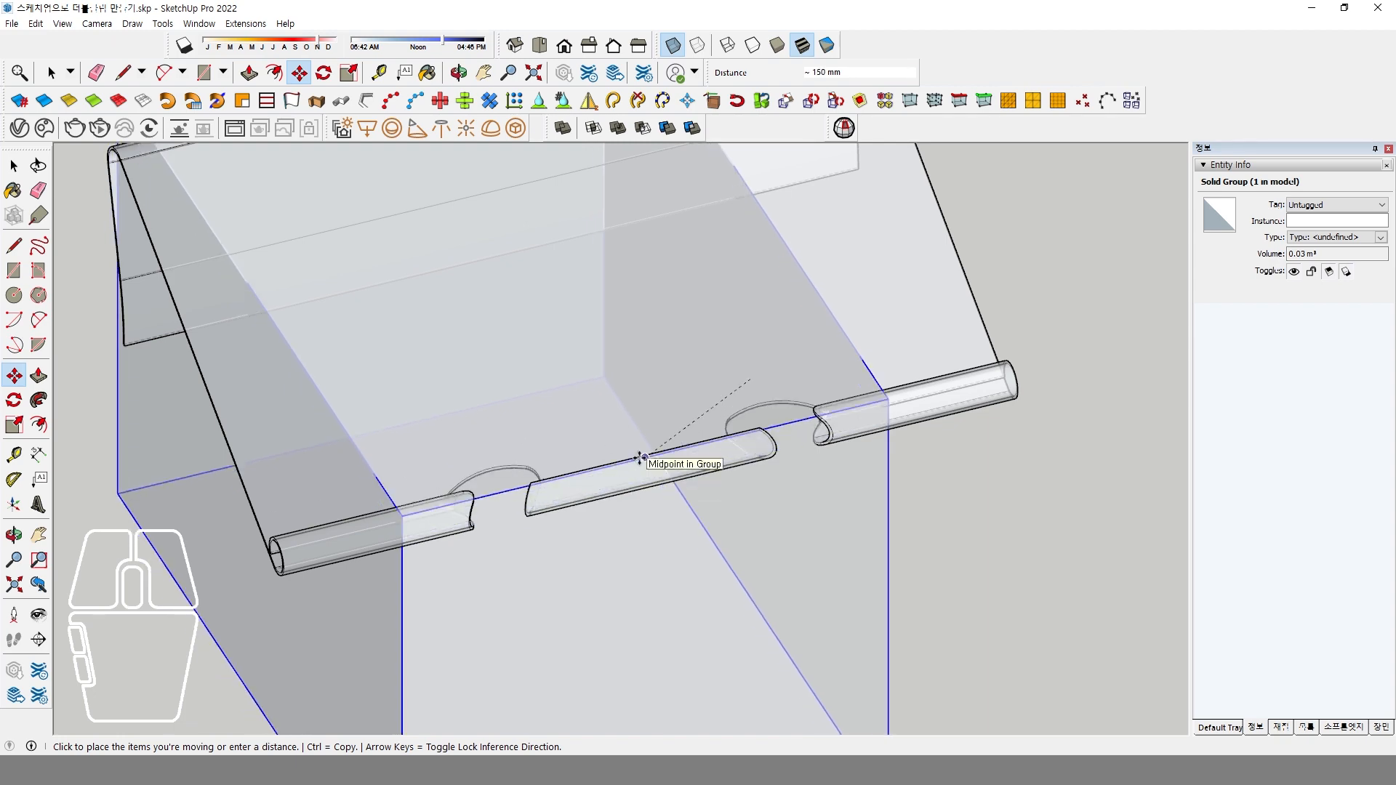
click(640, 458)
Raise the box straight up about 50 mm relative to the clip plate.
mouse_move(640, 458)
middle_down()
mouse_move(670, 499)
mouse_move(520, 603)
mouse_move(546, 713)
middle_up()
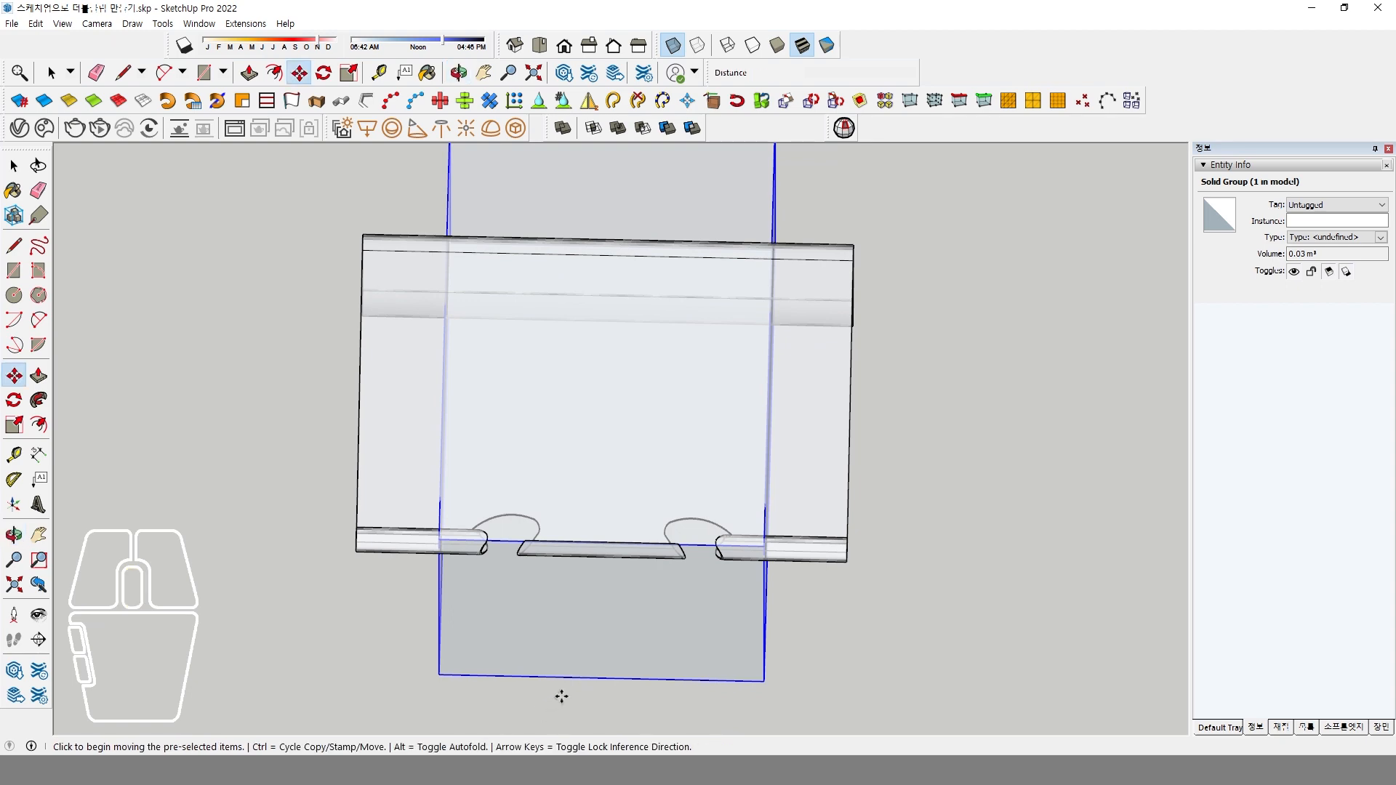
middle_drag(763, 552, 1014, 649)
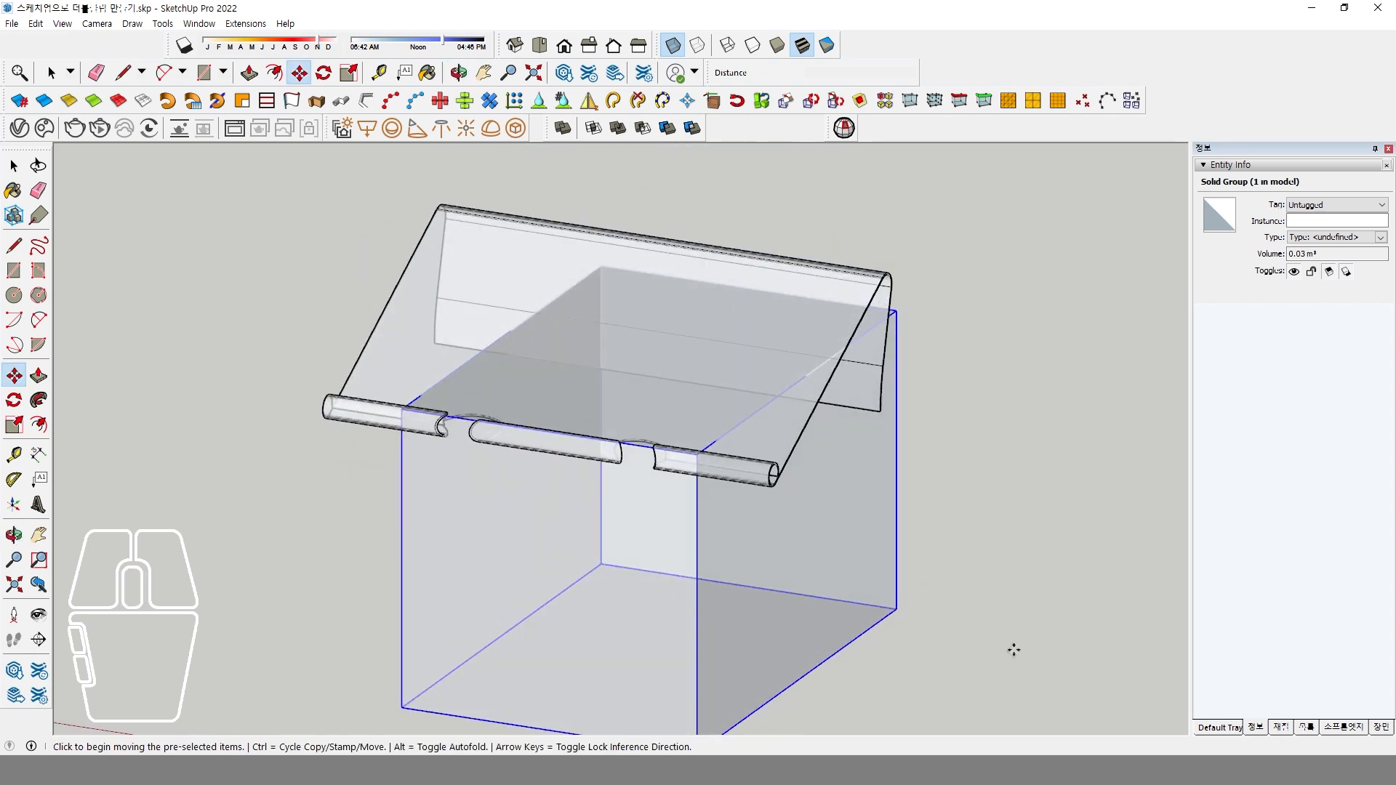
click(930, 631)
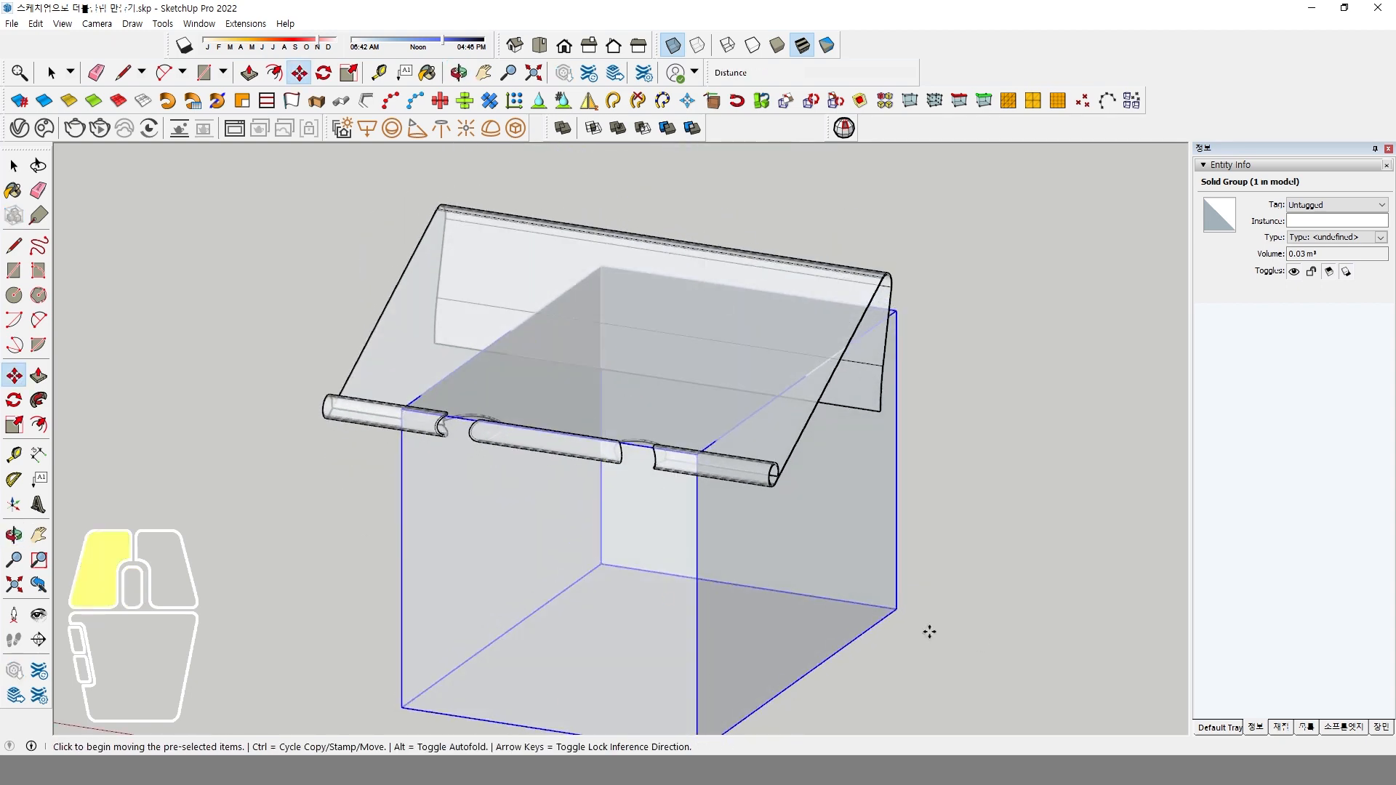
click(928, 575)
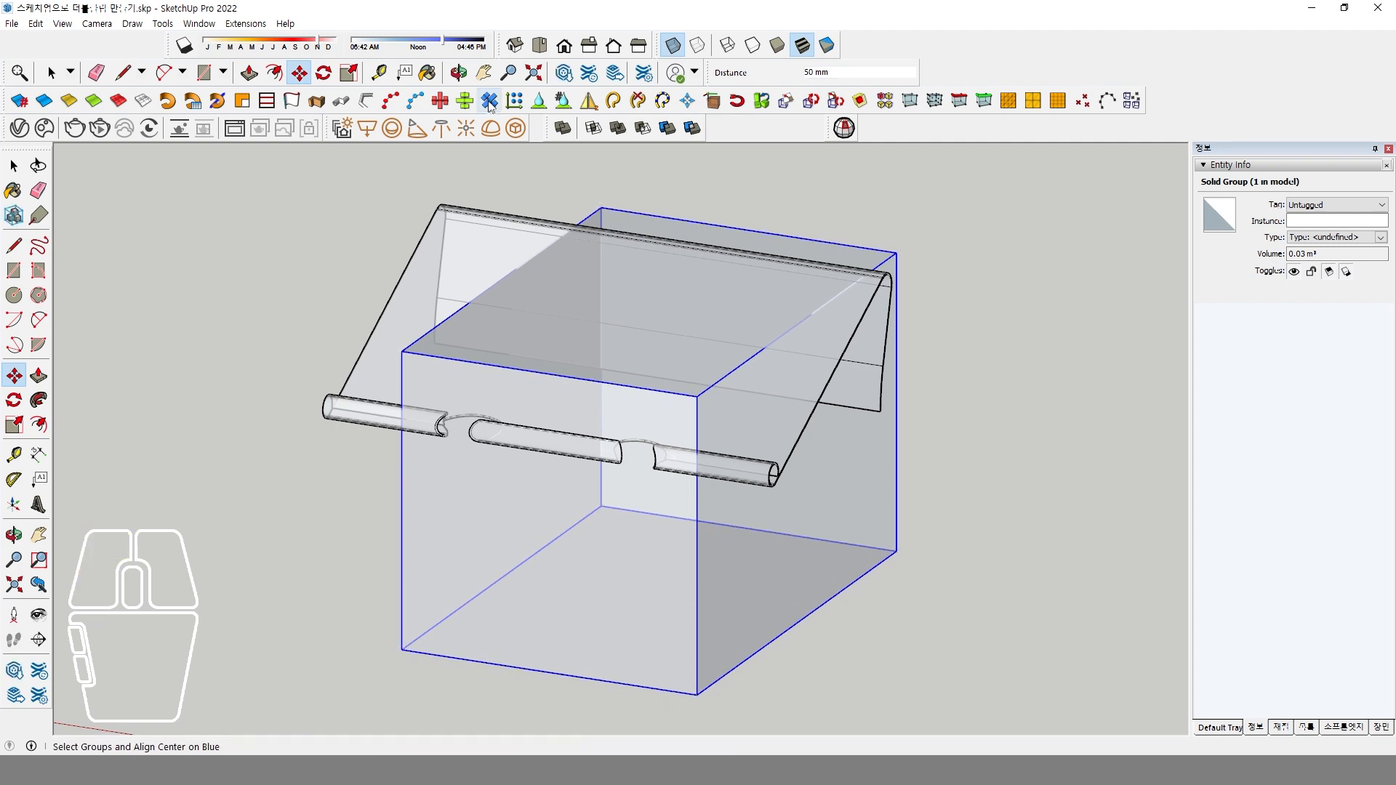
In top view, shift the box about 25 mm forward past the plate's rolled edge.
click(539, 45)
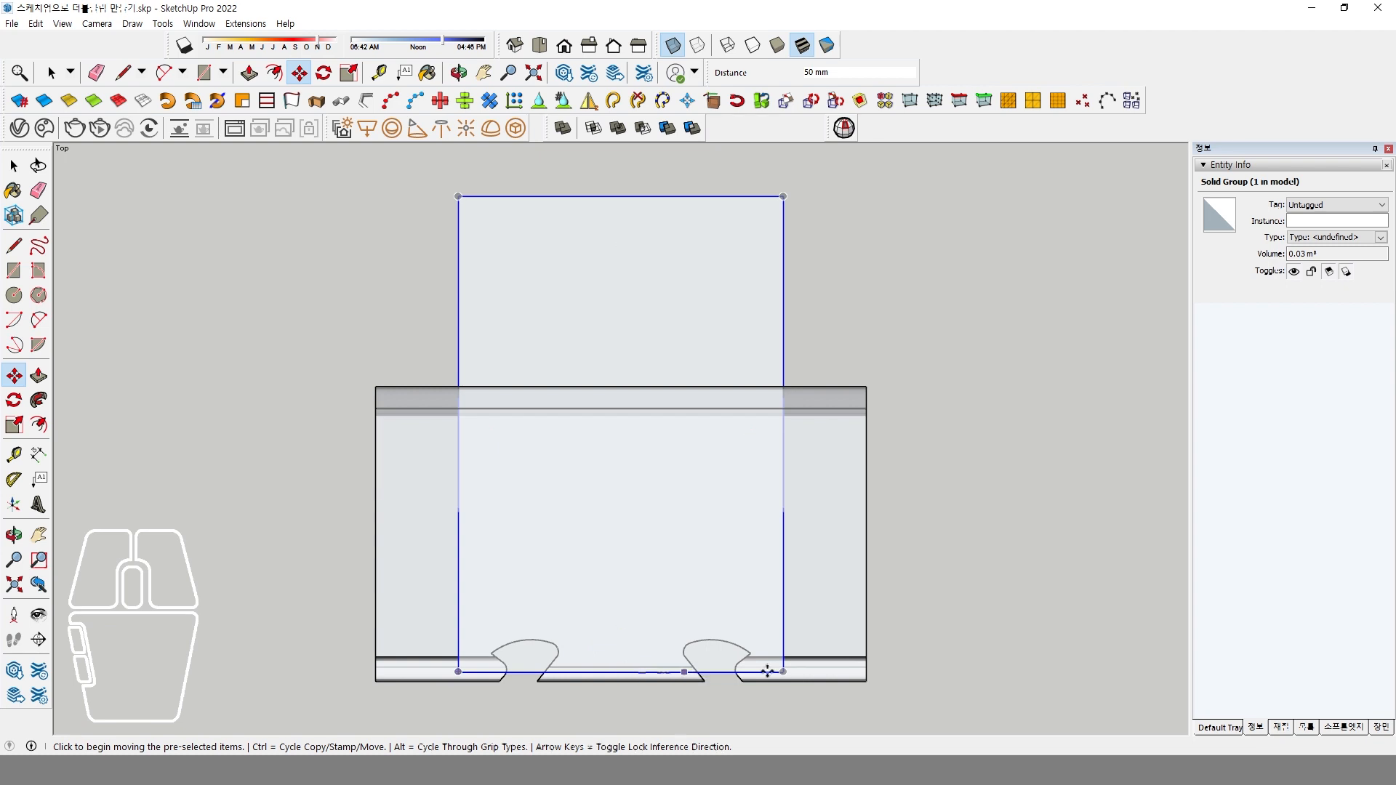
click(951, 410)
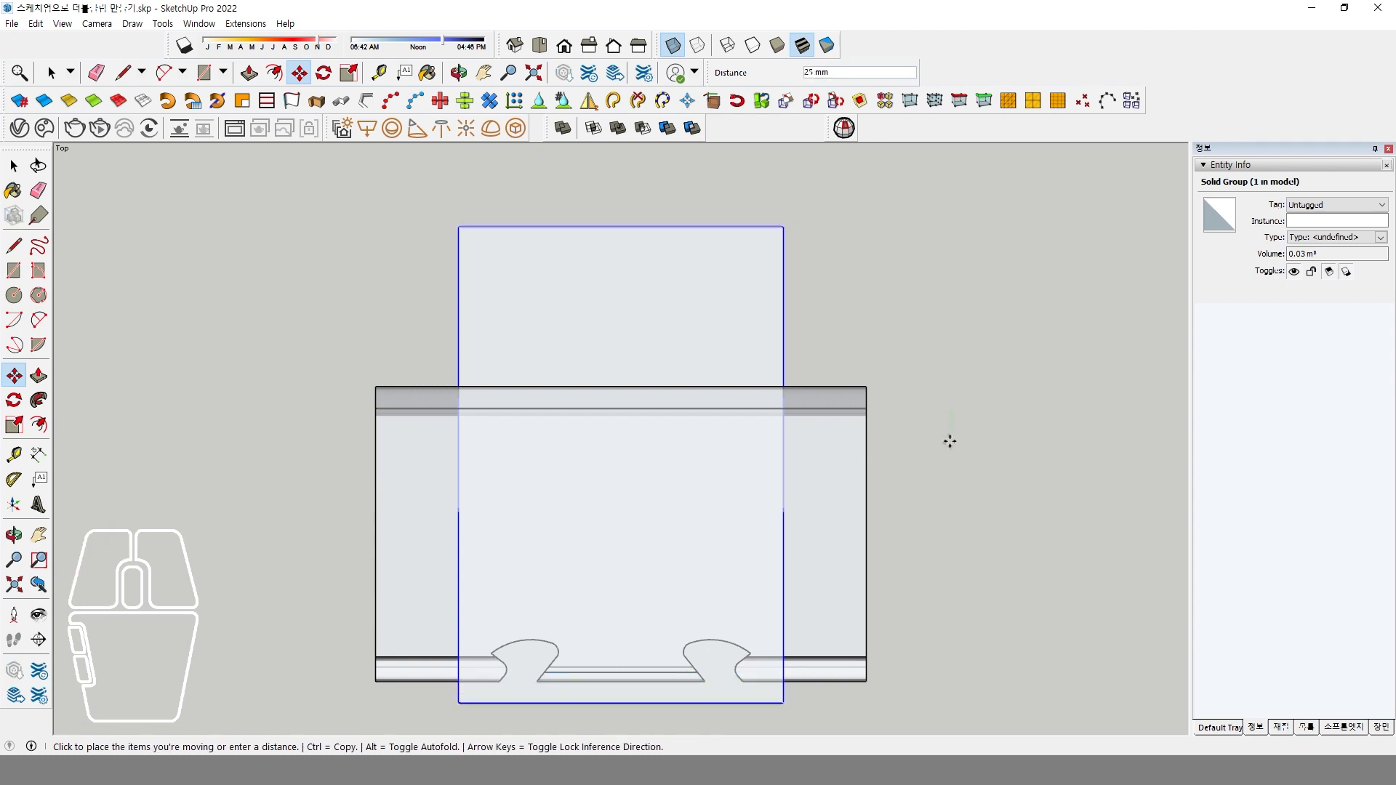
click(950, 443)
Draw a 60 mm radius circle centred on the midpoint of the box's rear edge and give it 50 segments.
shift+middle_drag(885, 536, 926, 461)
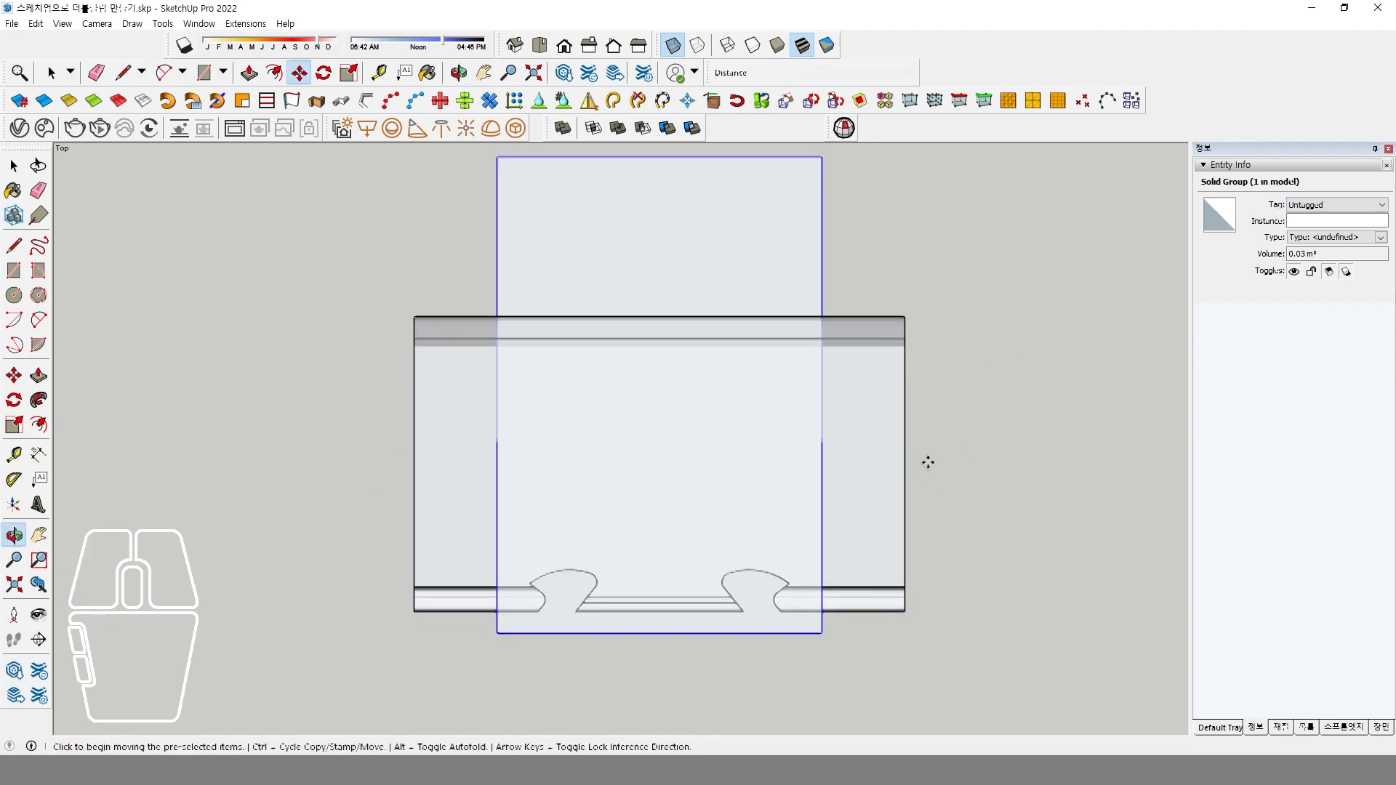
scroll(624, 621, up, 1)
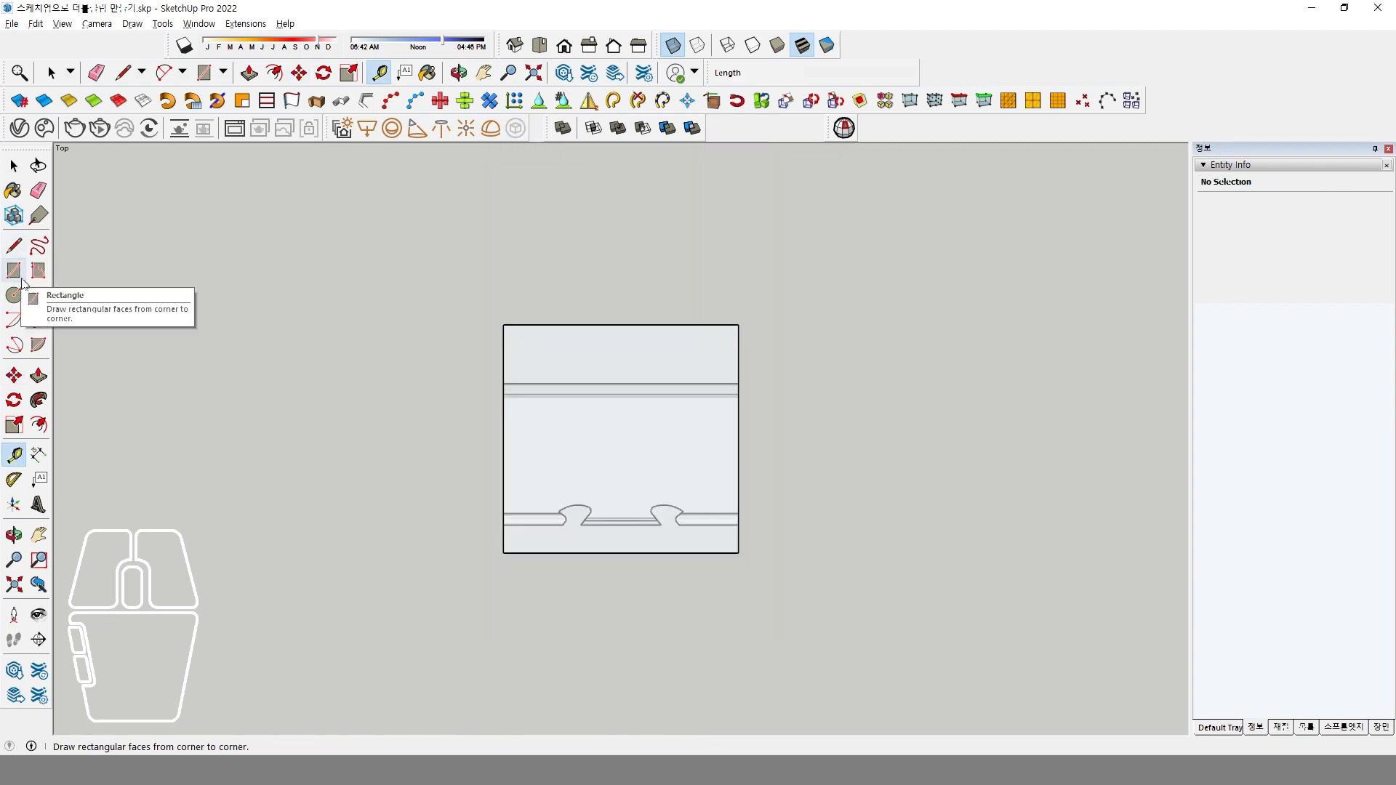
click(21, 295)
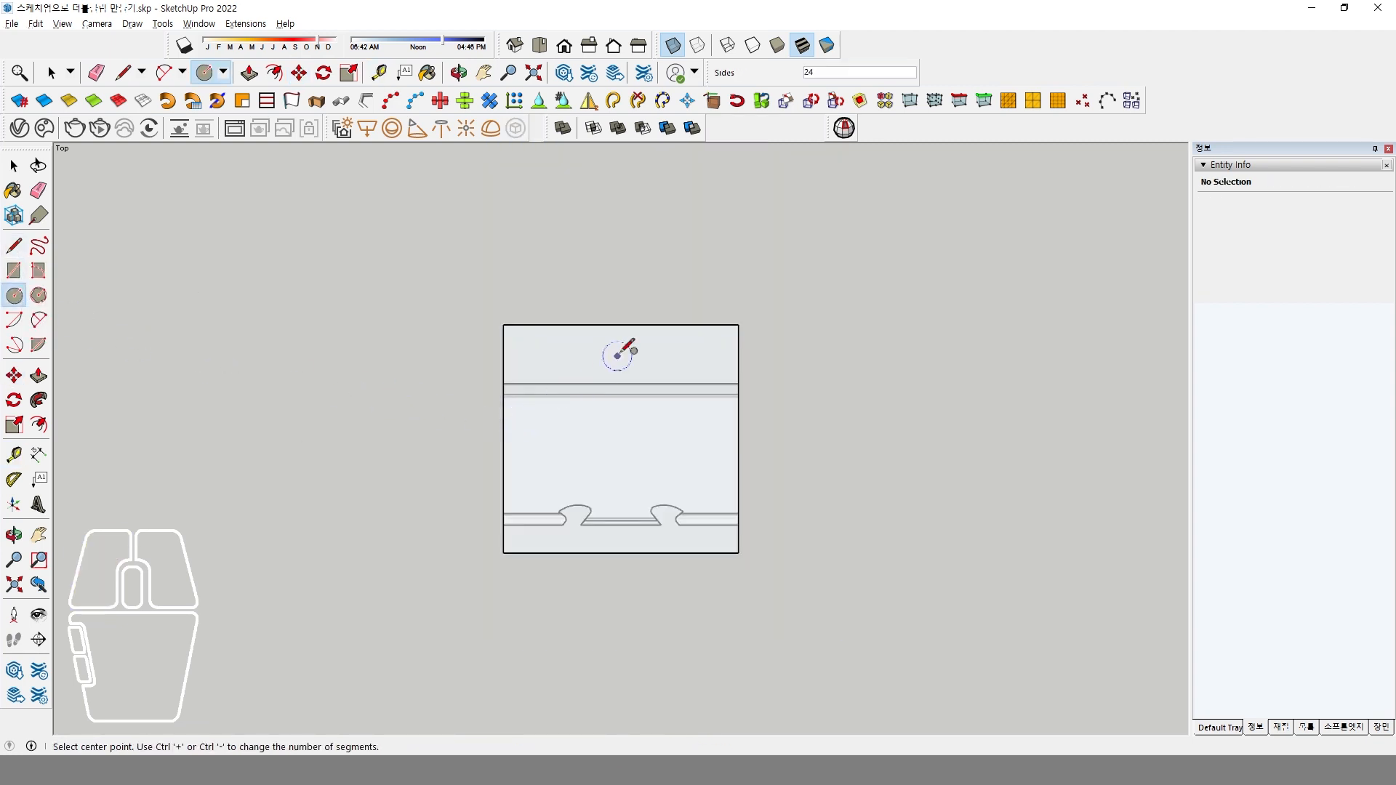
click(621, 325)
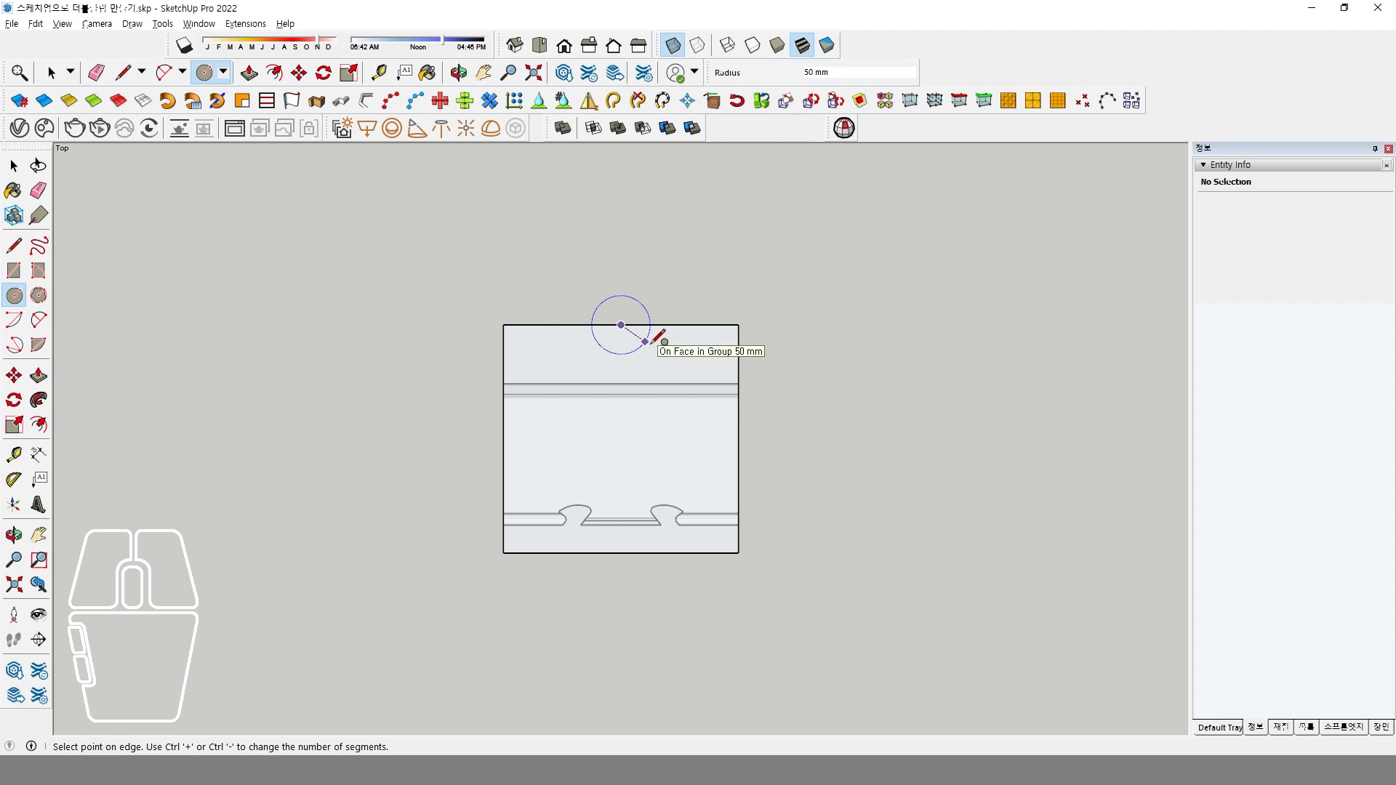
click(652, 342)
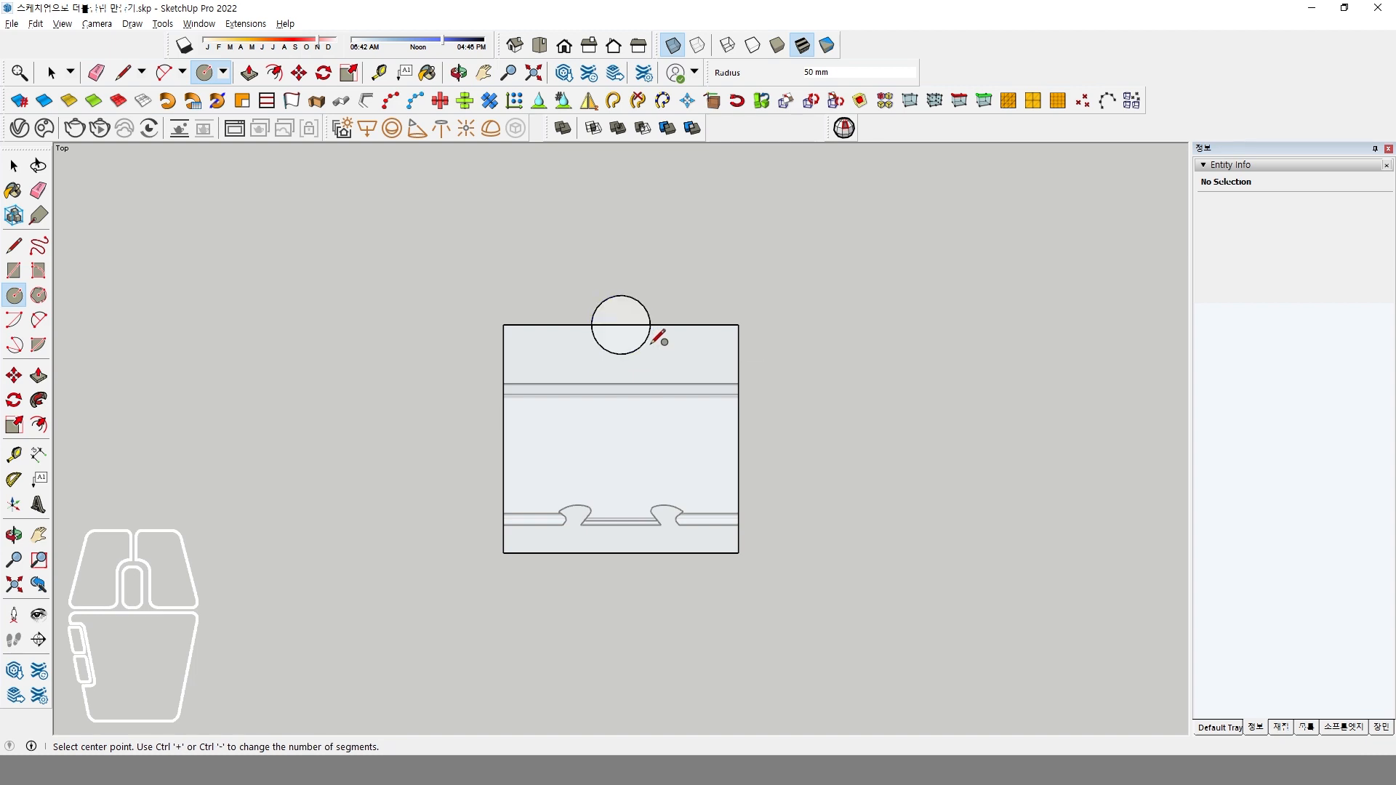
key(Return)
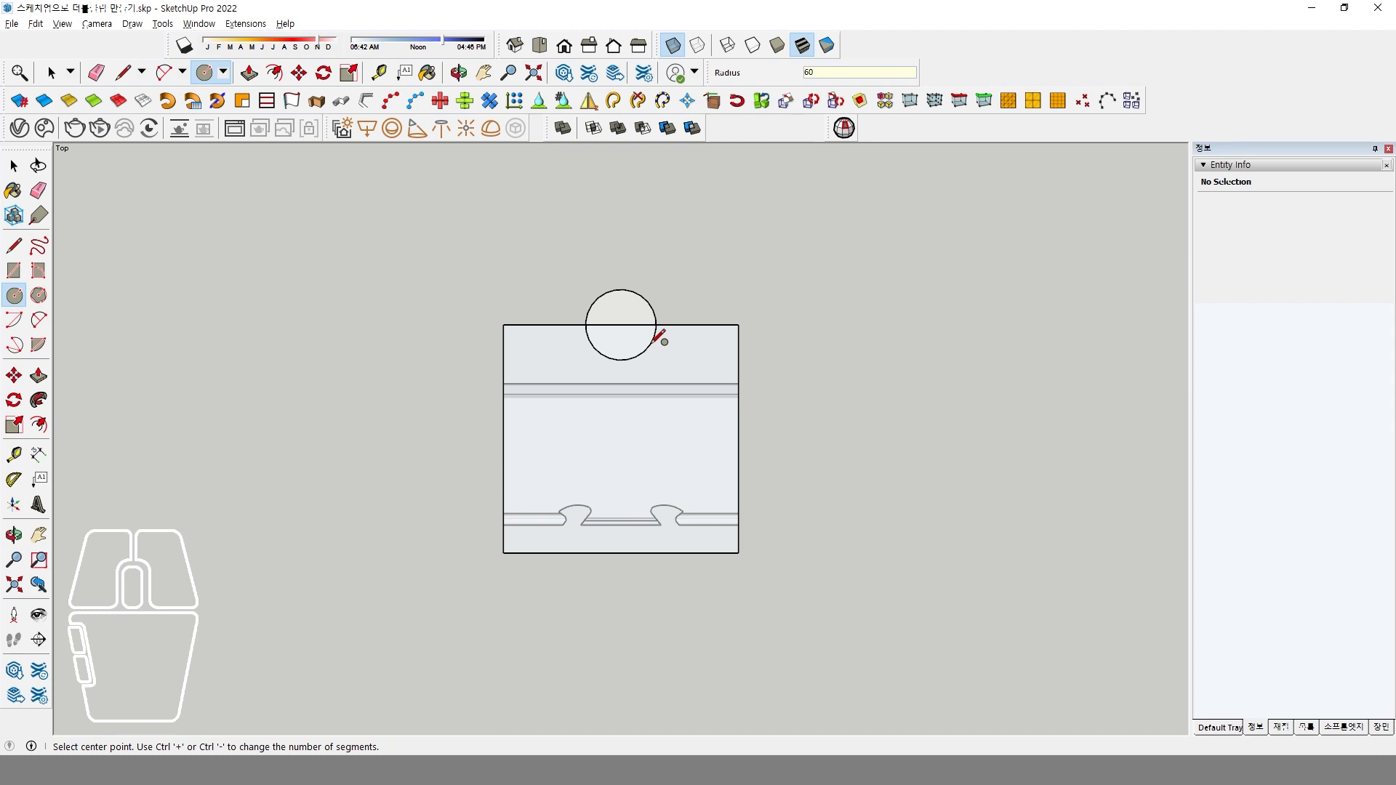
key(space)
scroll(652, 310, up, 2)
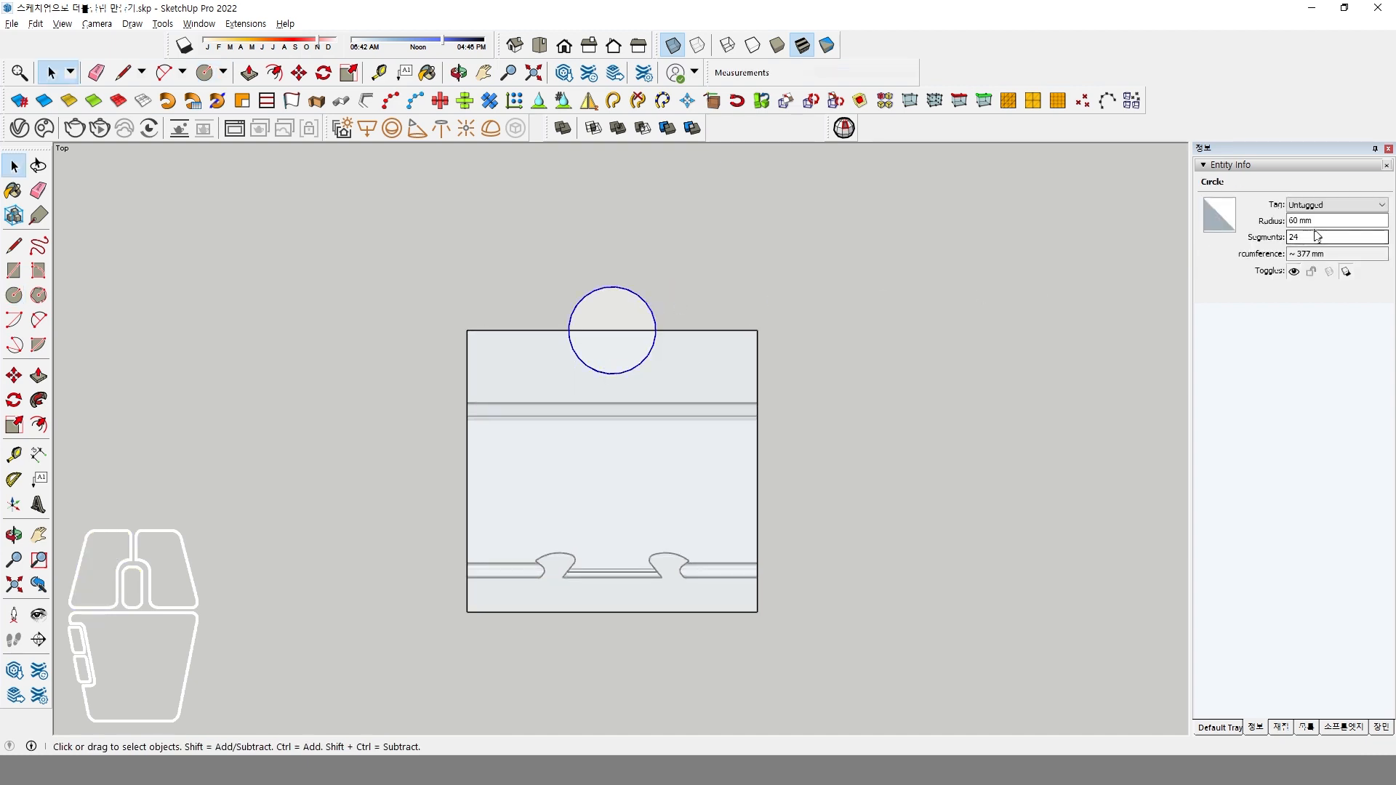
double_click(1315, 237)
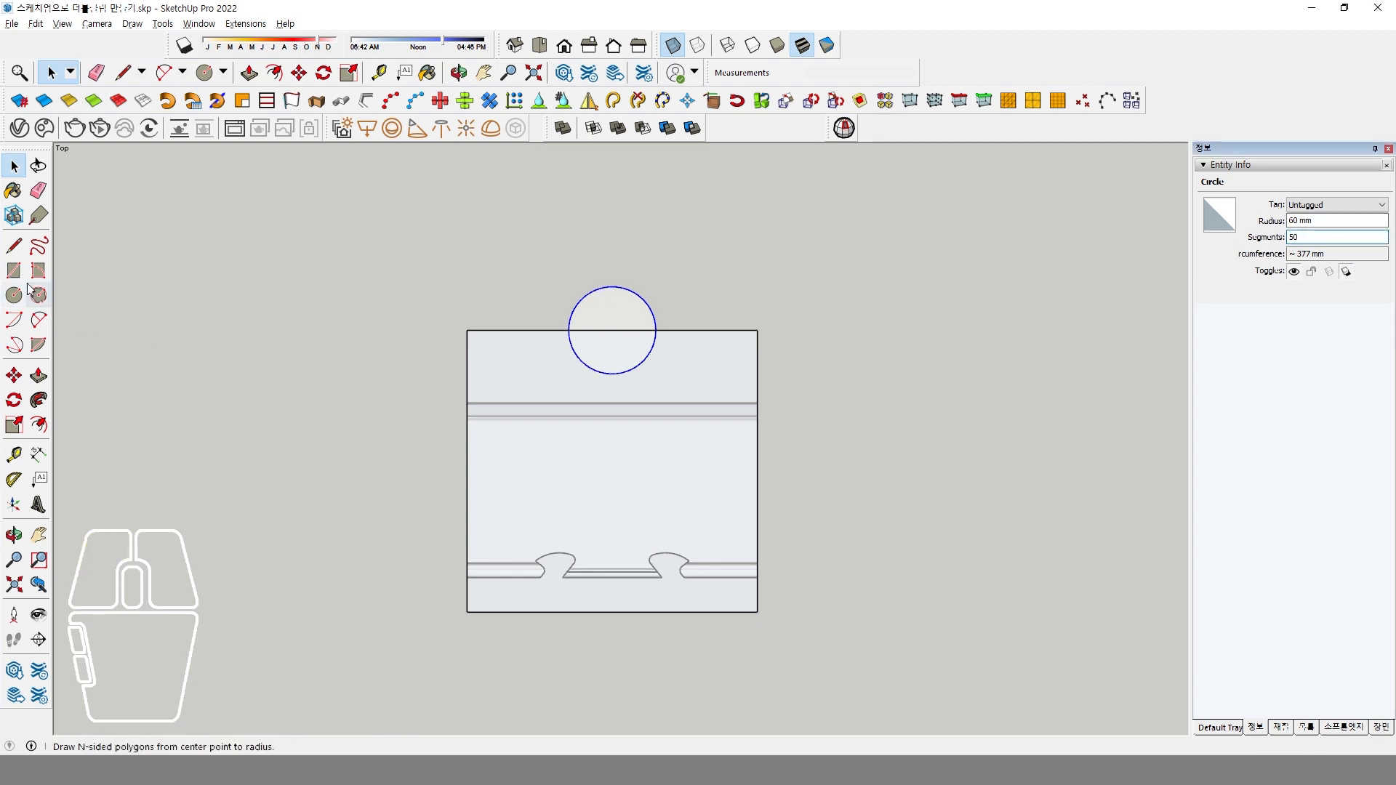
Draw an 83 mm line along the plate's rolled edge to the left notch, continuing with a 281 mm sloped line to the circle.
click(14, 246)
scroll(526, 564, up, 2)
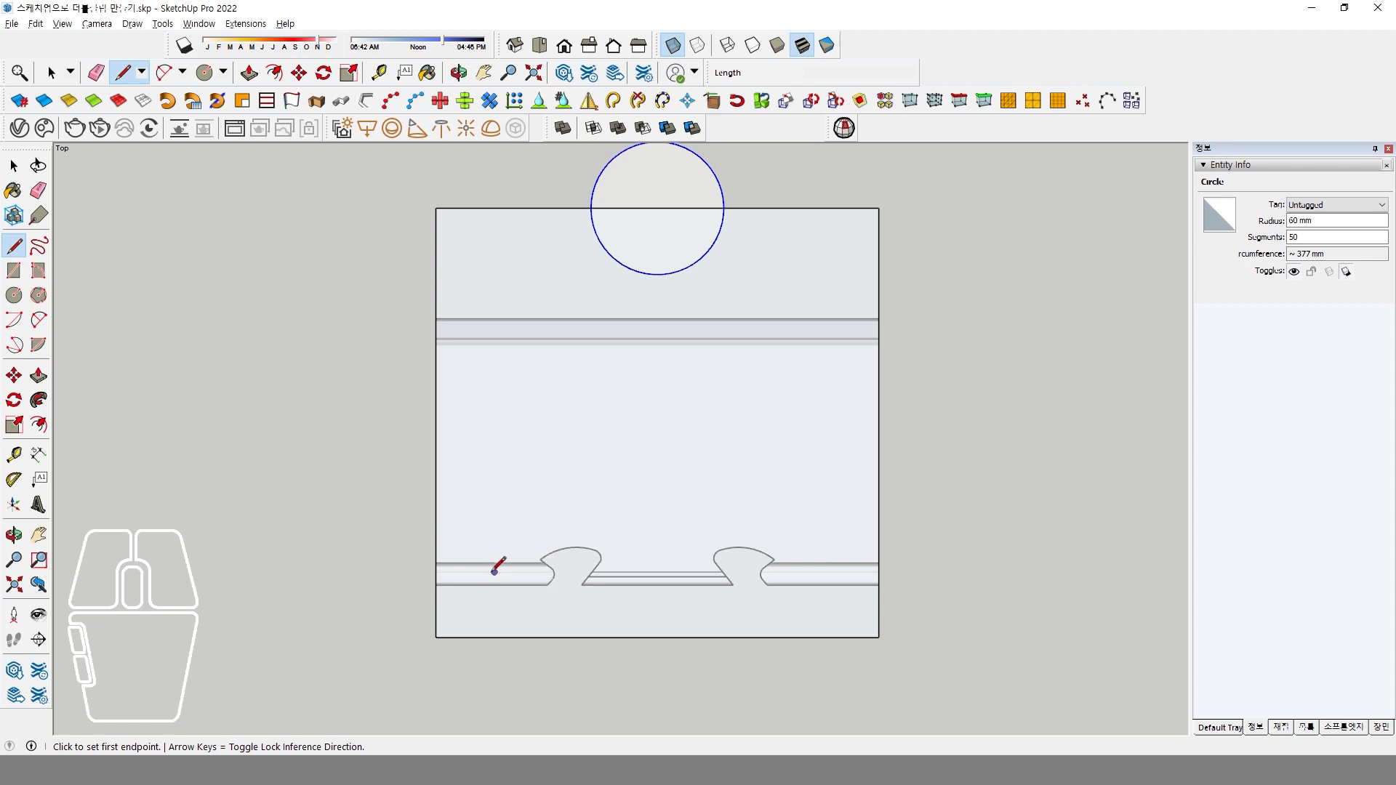
click(457, 556)
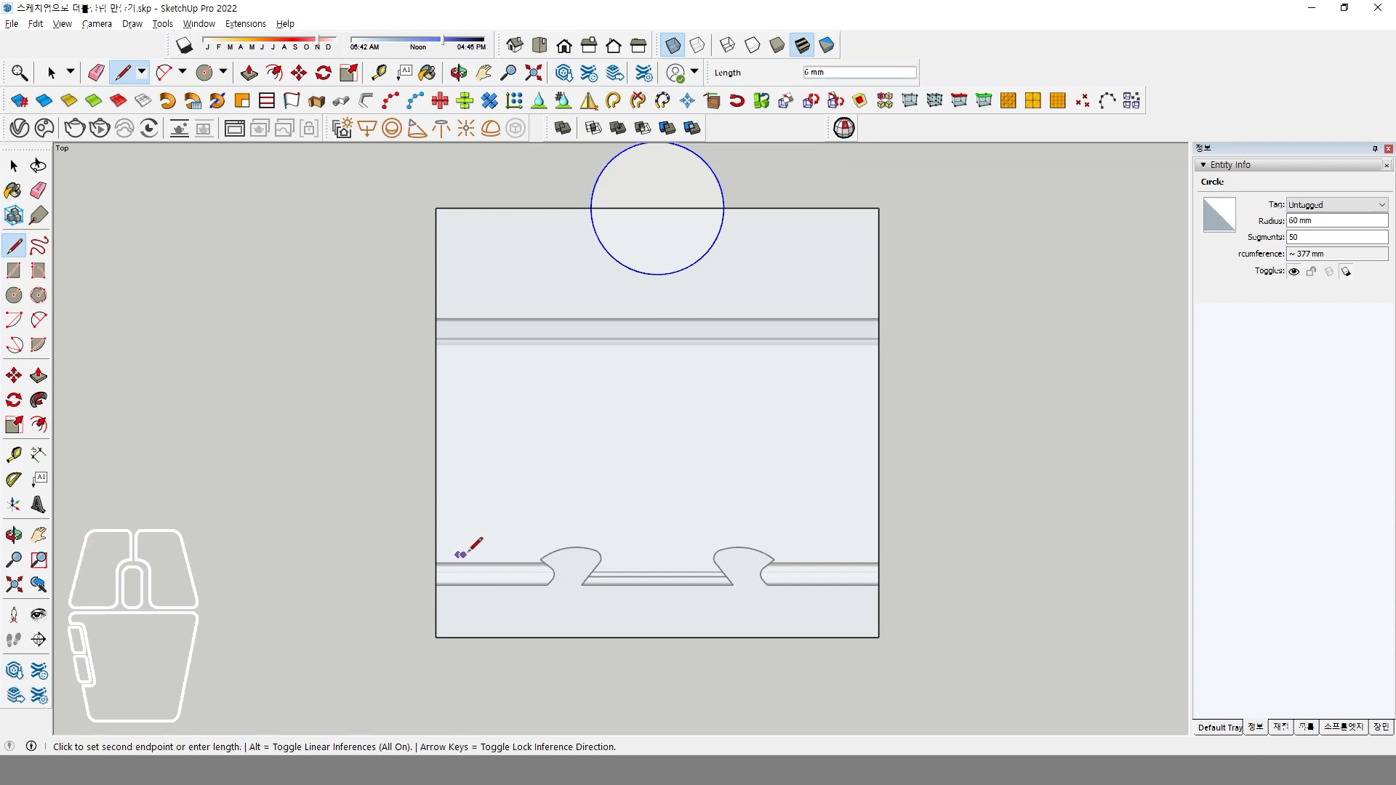
click(550, 555)
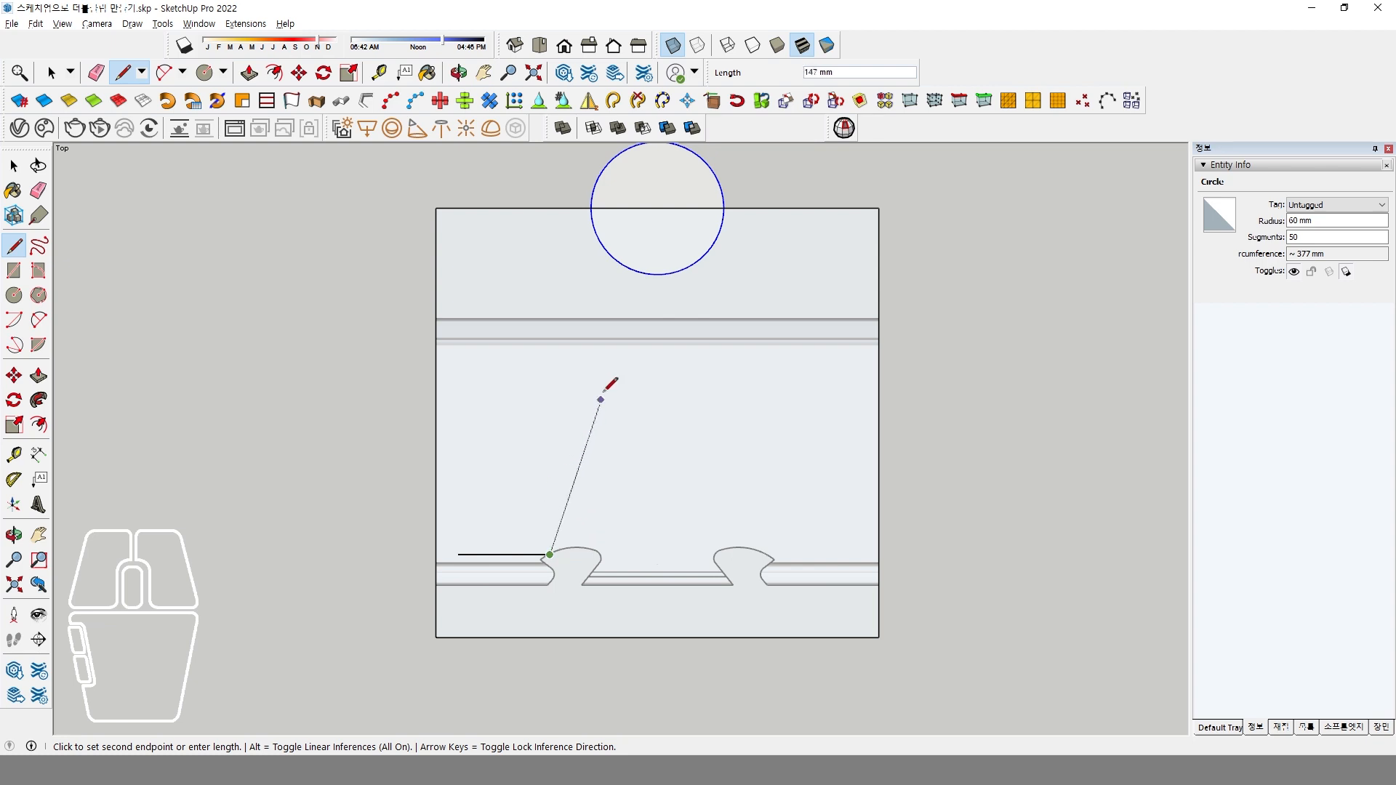
click(604, 248)
key(space)
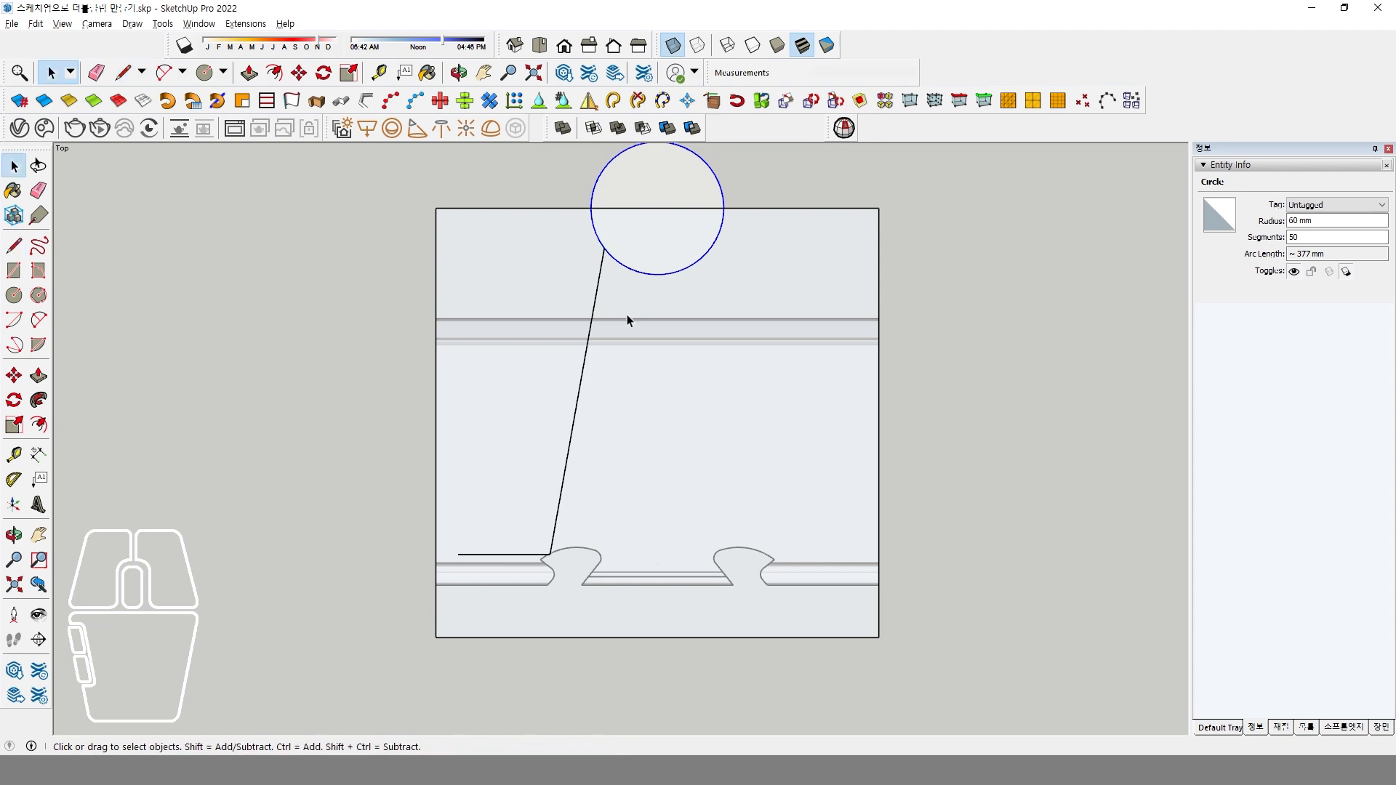
Round the corner between the short edge line and the sloped line with a tangent two-point arc, trimming the corner.
click(551, 546)
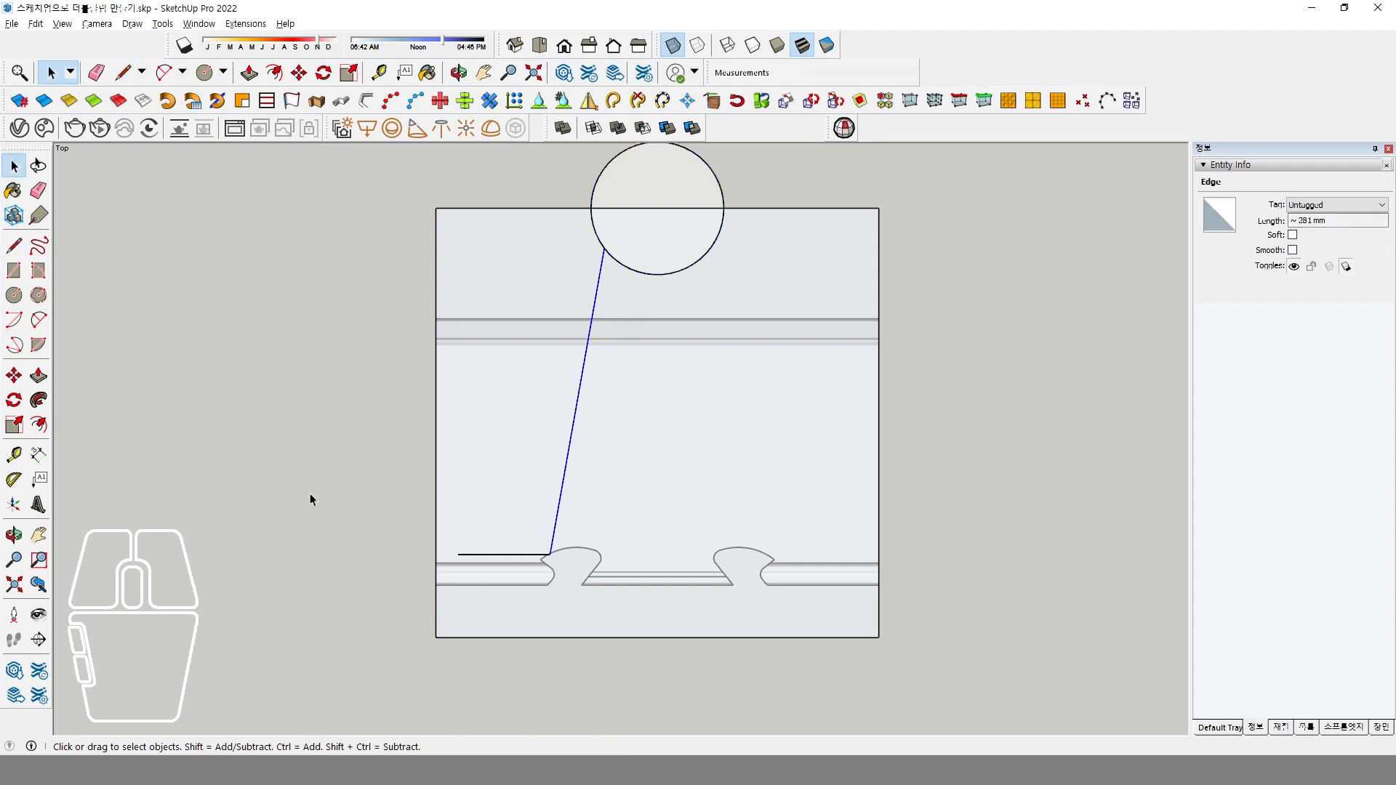
click(217, 356)
click(39, 320)
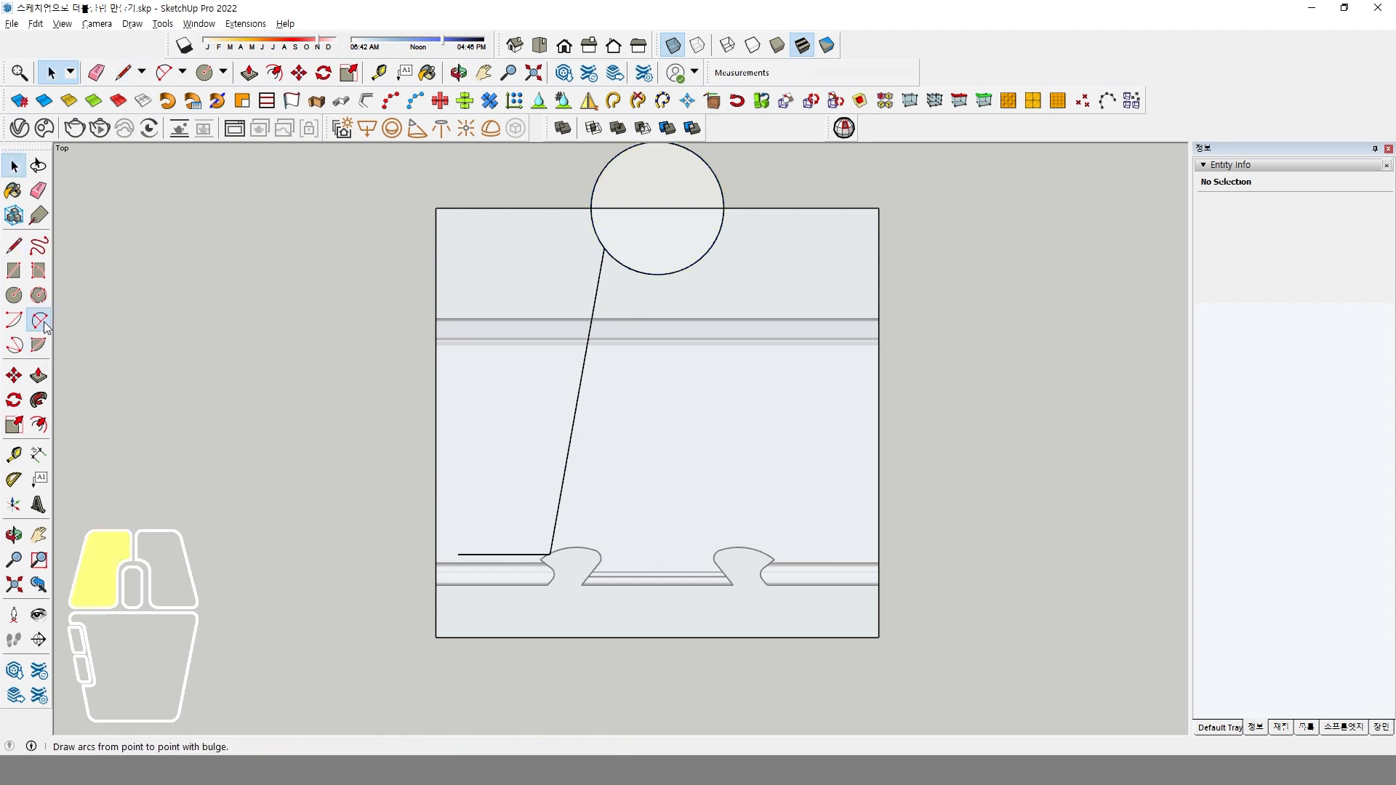
click(526, 555)
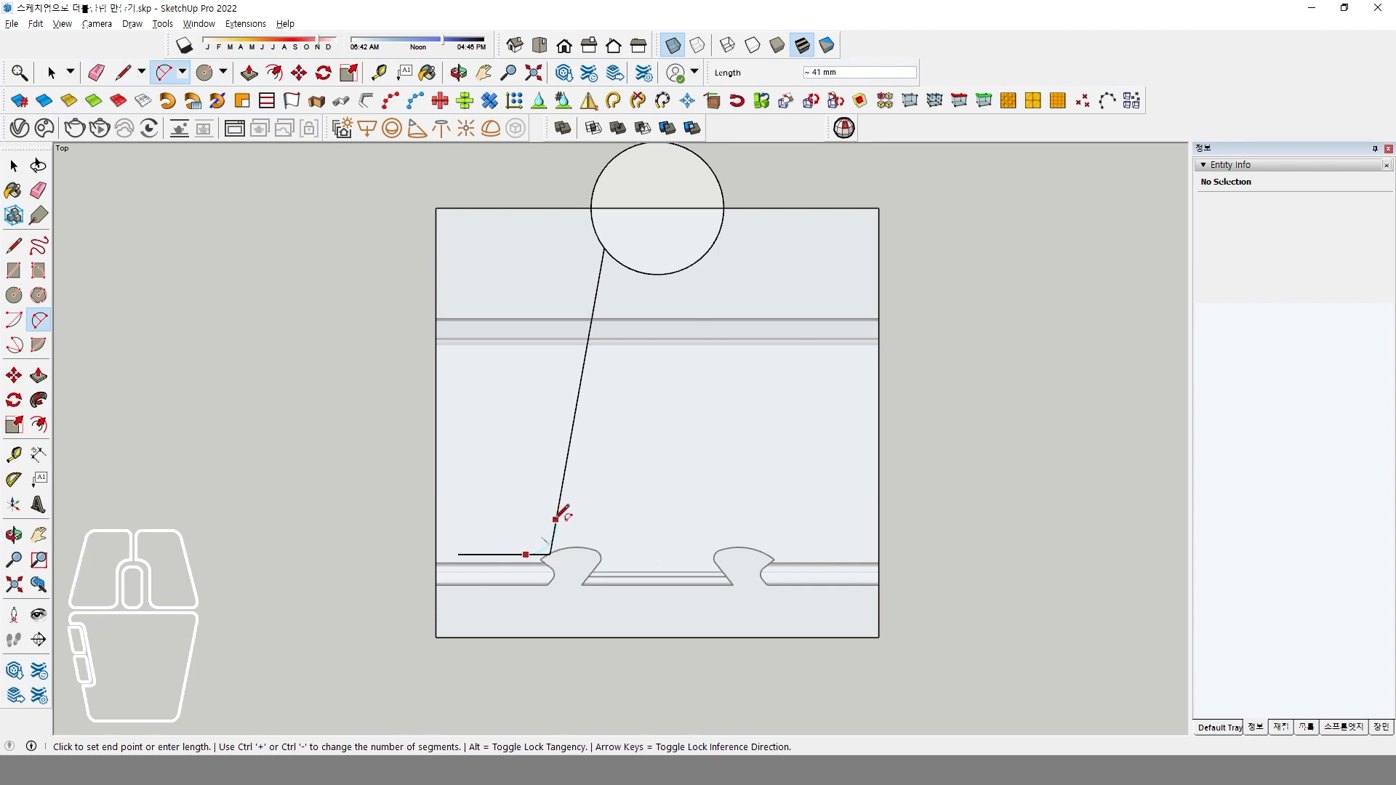
double_click(555, 529)
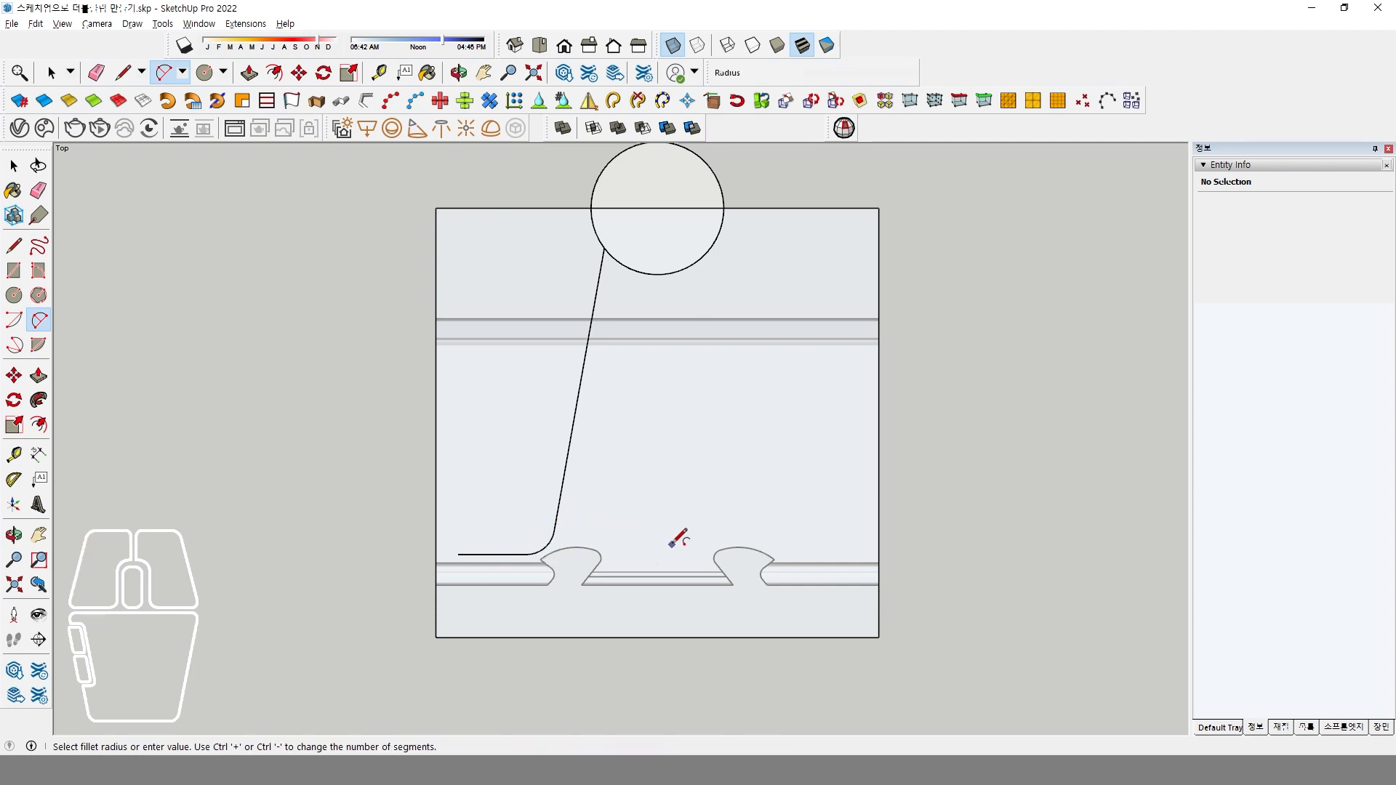
Draw a tangent arc with a chord of about 60 mm blending the circle's lower-left side into the sloped line.
key(space)
middle_drag(608, 264, 507, 380)
scroll(513, 476, up, 2)
scroll(484, 488, down, 3)
scroll(508, 379, up, 3)
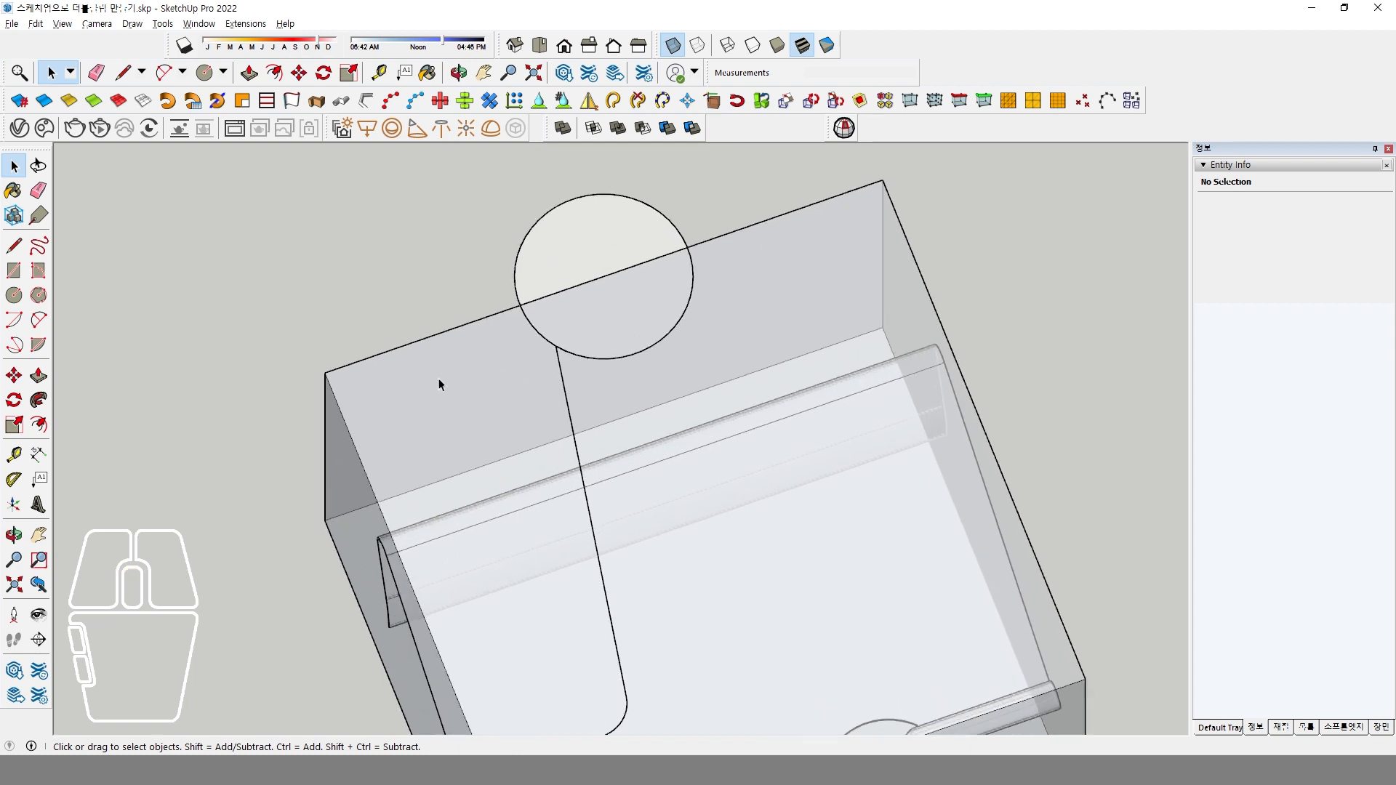
click(39, 320)
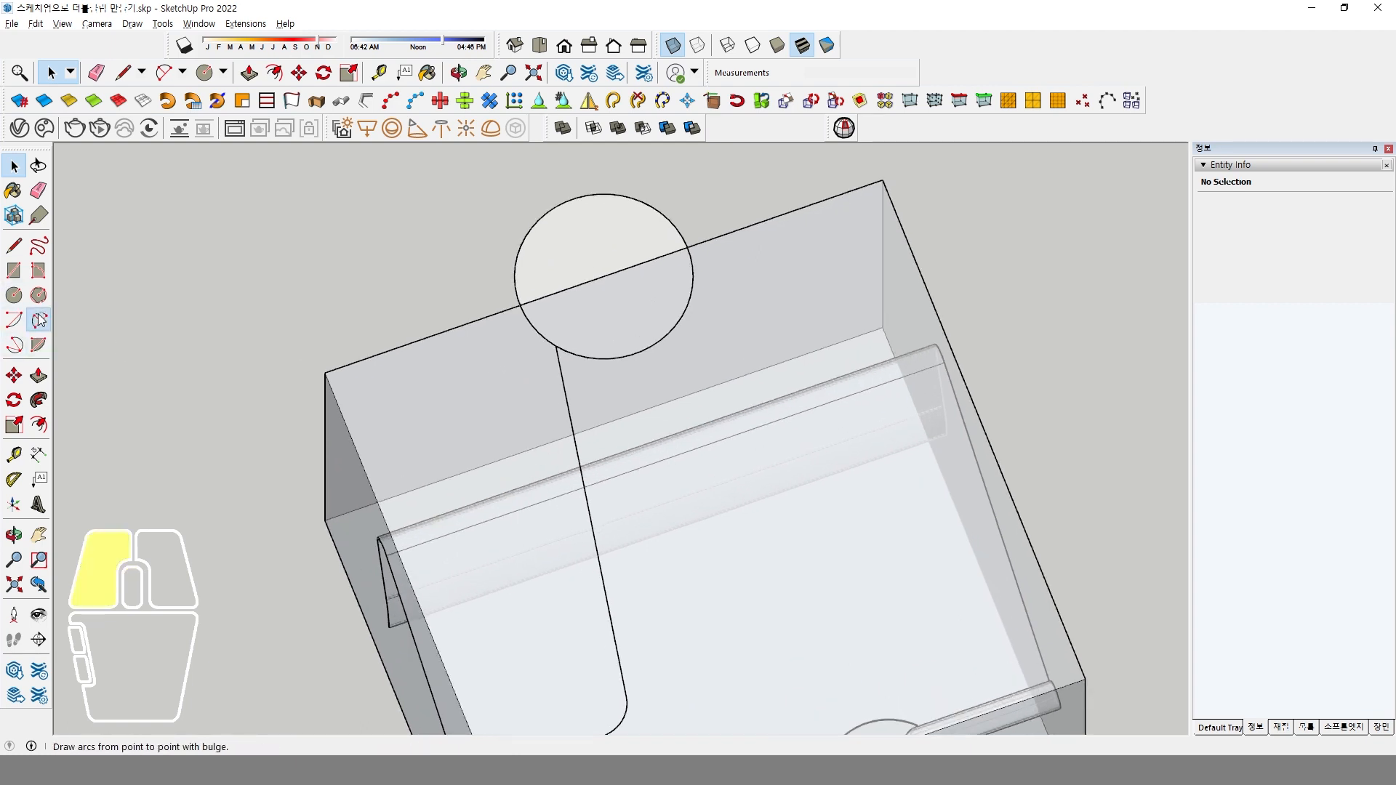
click(531, 325)
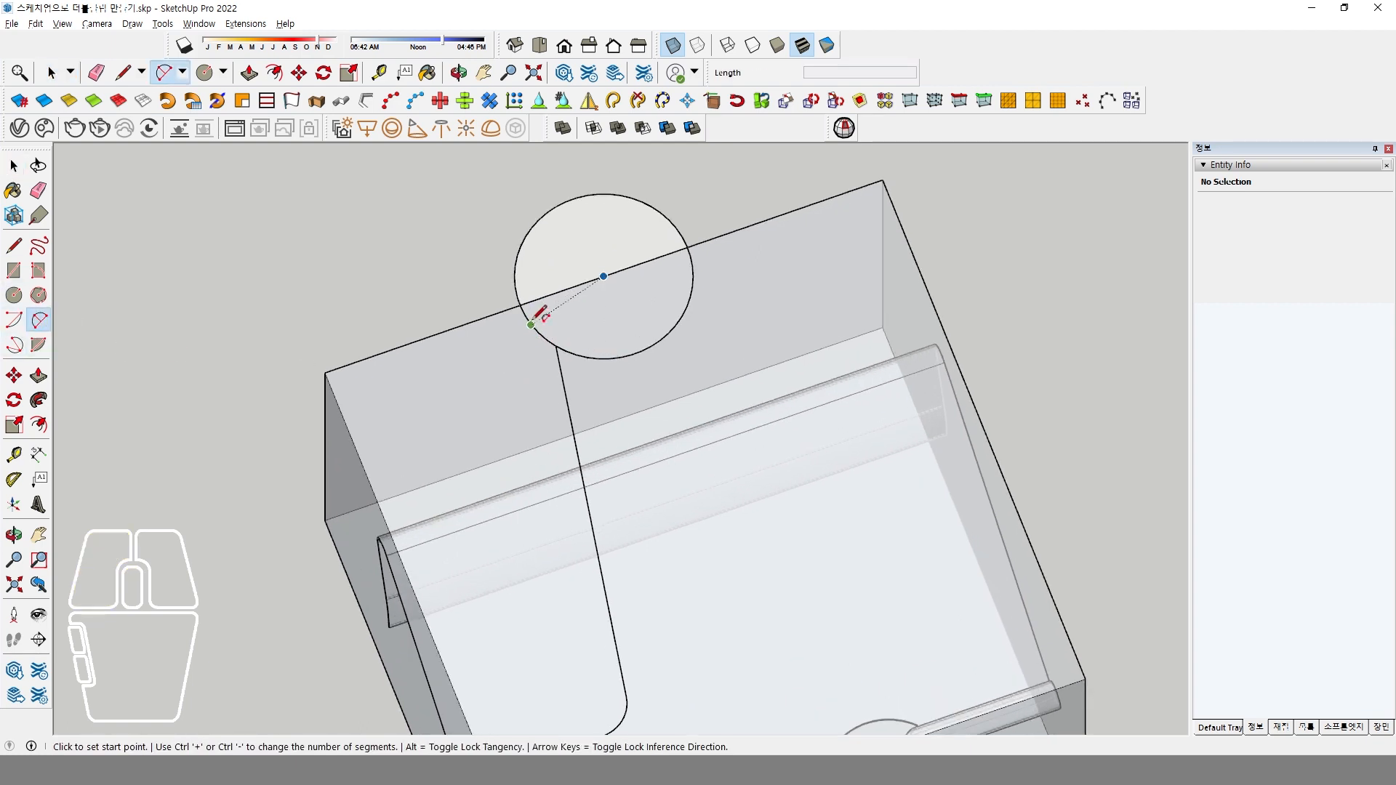
click(568, 401)
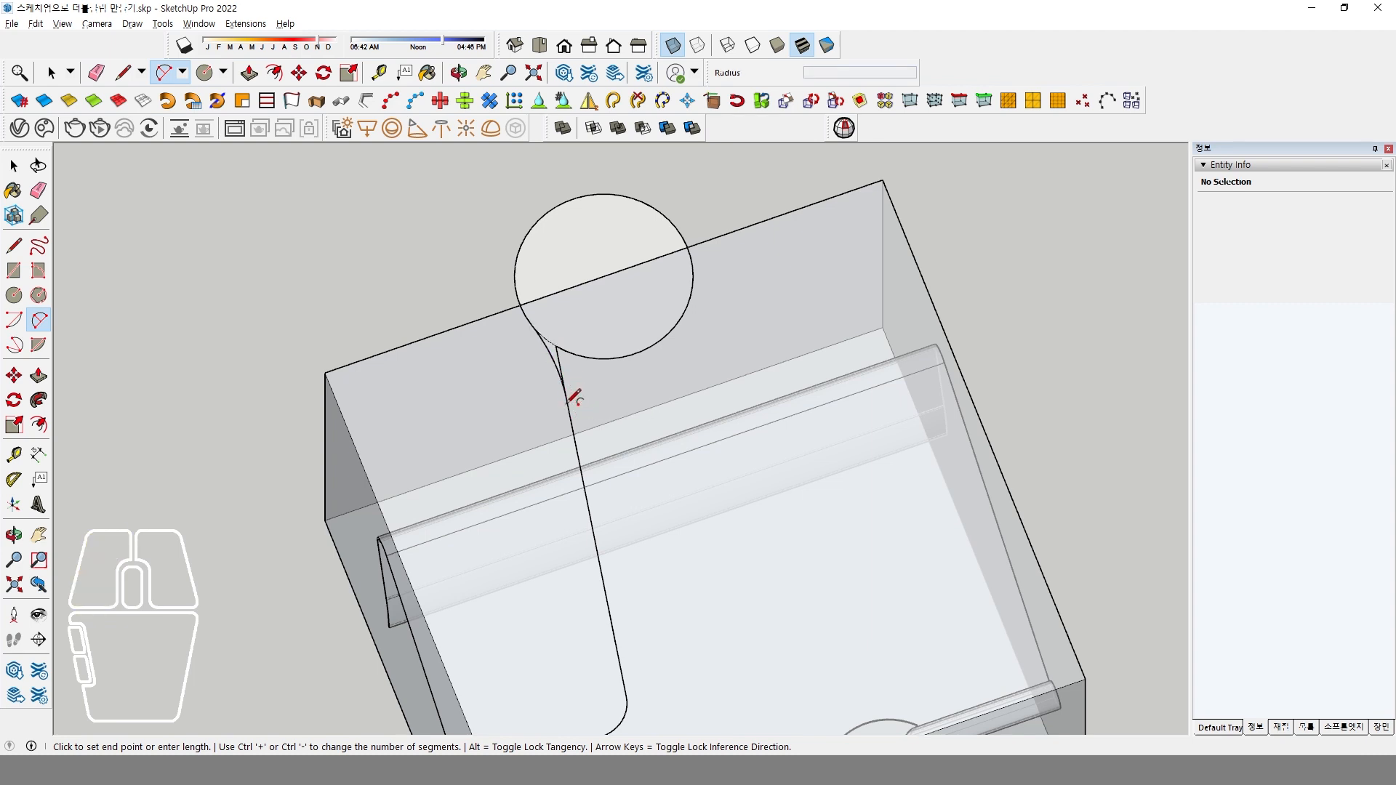
Draw a line through the circle's centre along the green axis, about 84 mm backward and 76 mm forward.
click(15, 247)
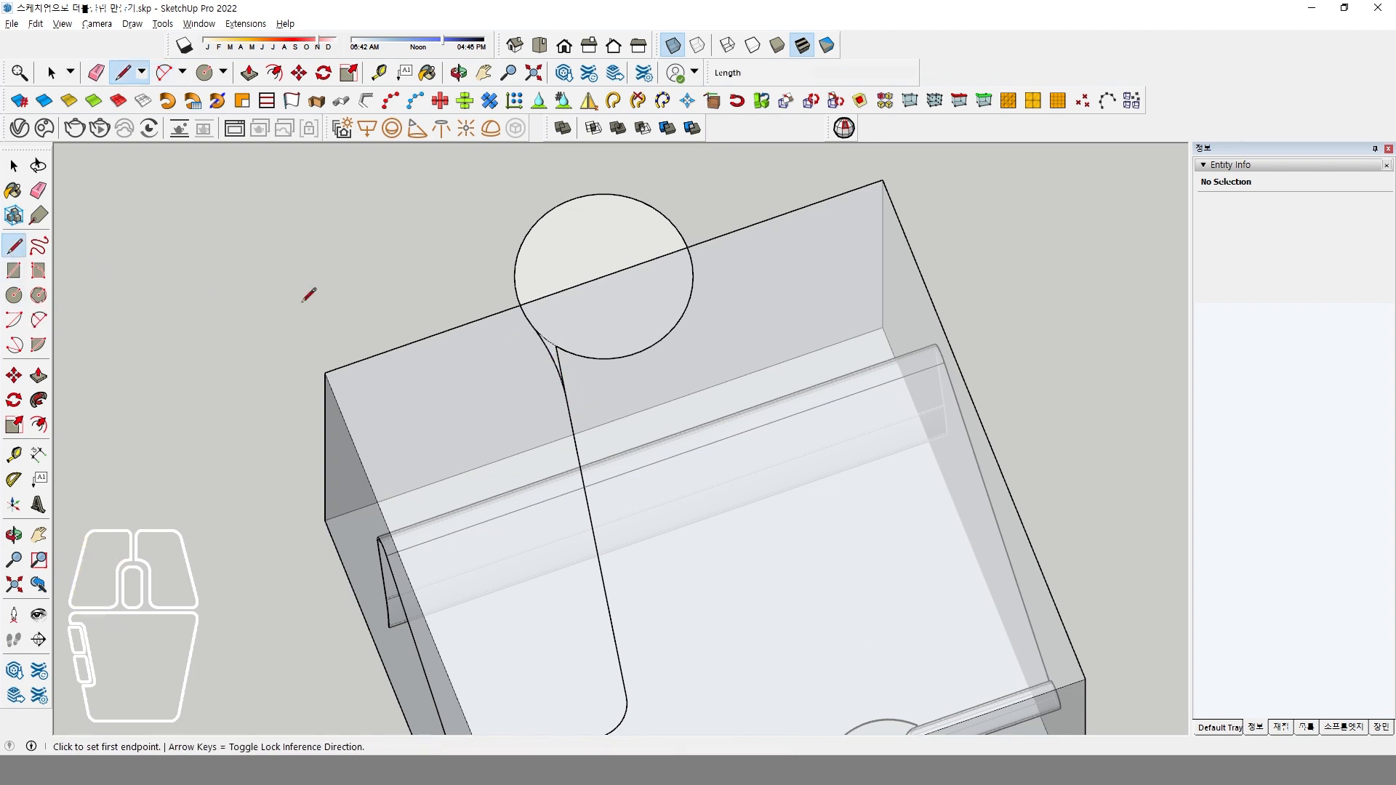
click(604, 276)
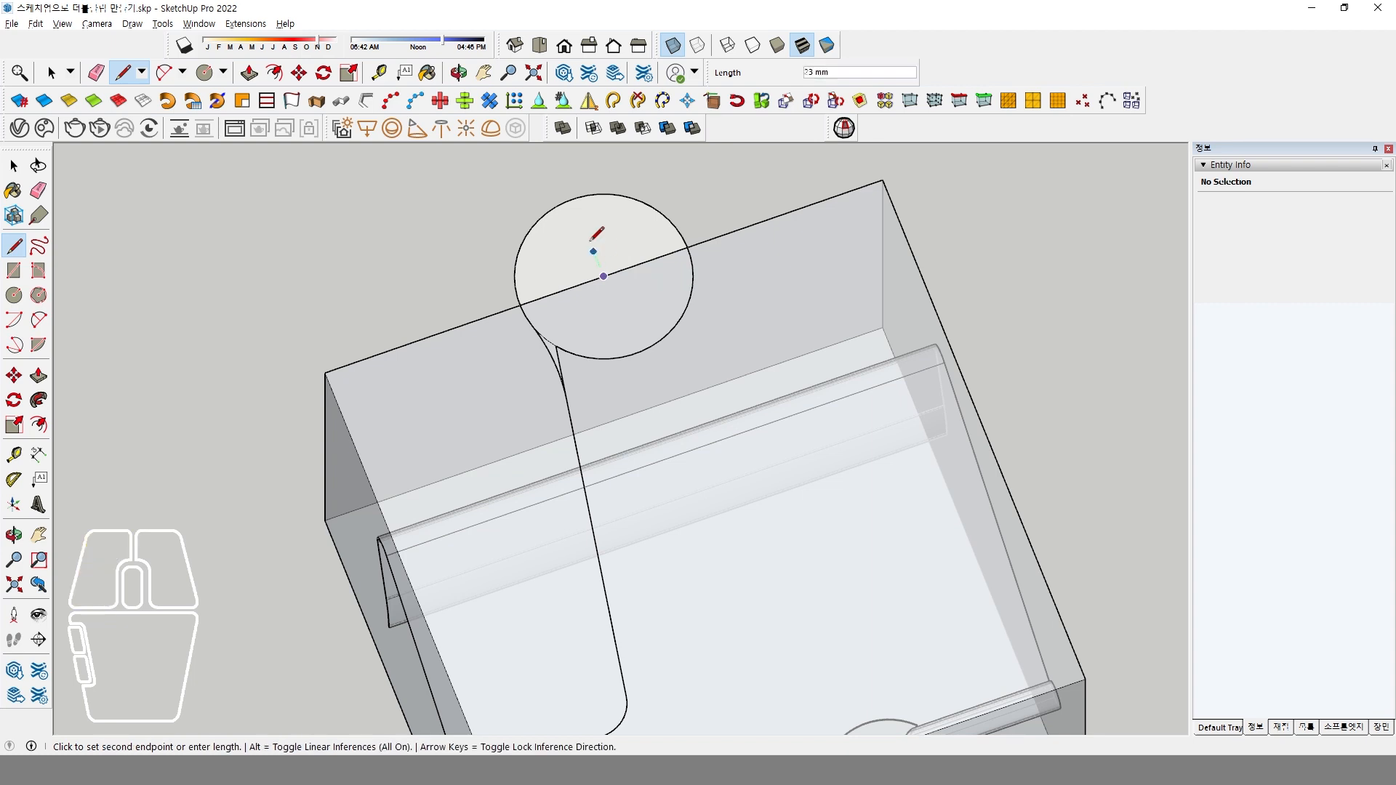
click(558, 167)
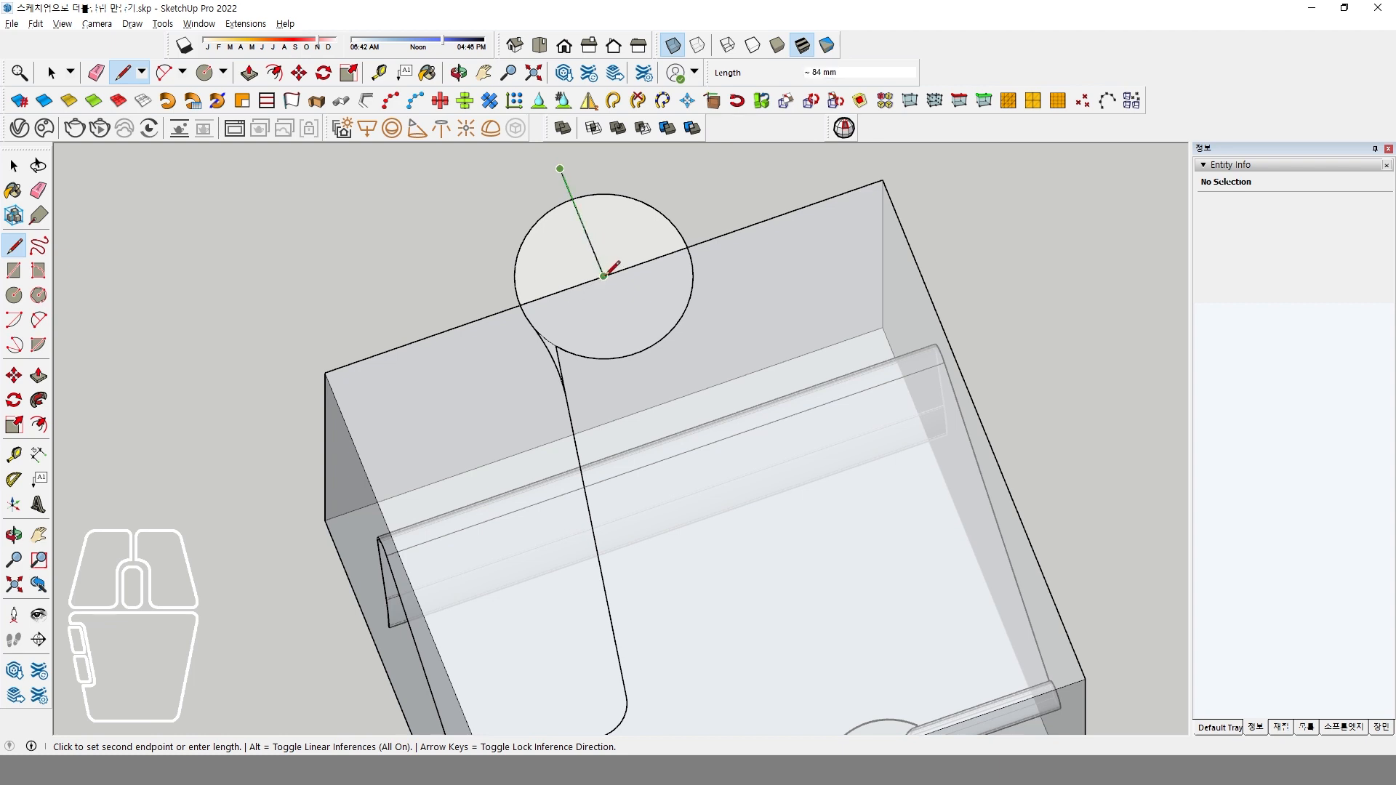
click(643, 374)
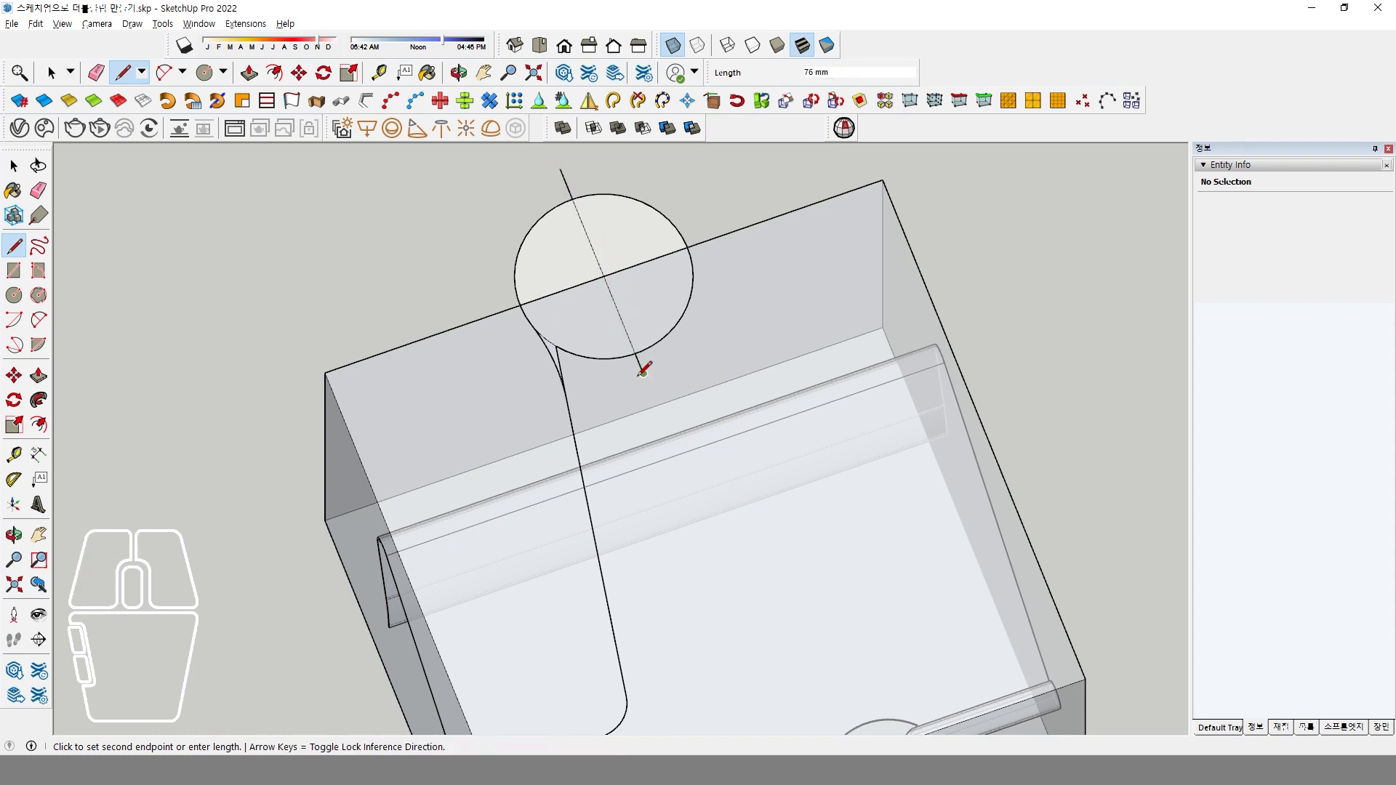
key(space)
Erase the circle's right half, the rear line overhang and the leftover pieces around the tangent arc, leaving the left handle outline.
click(37, 191)
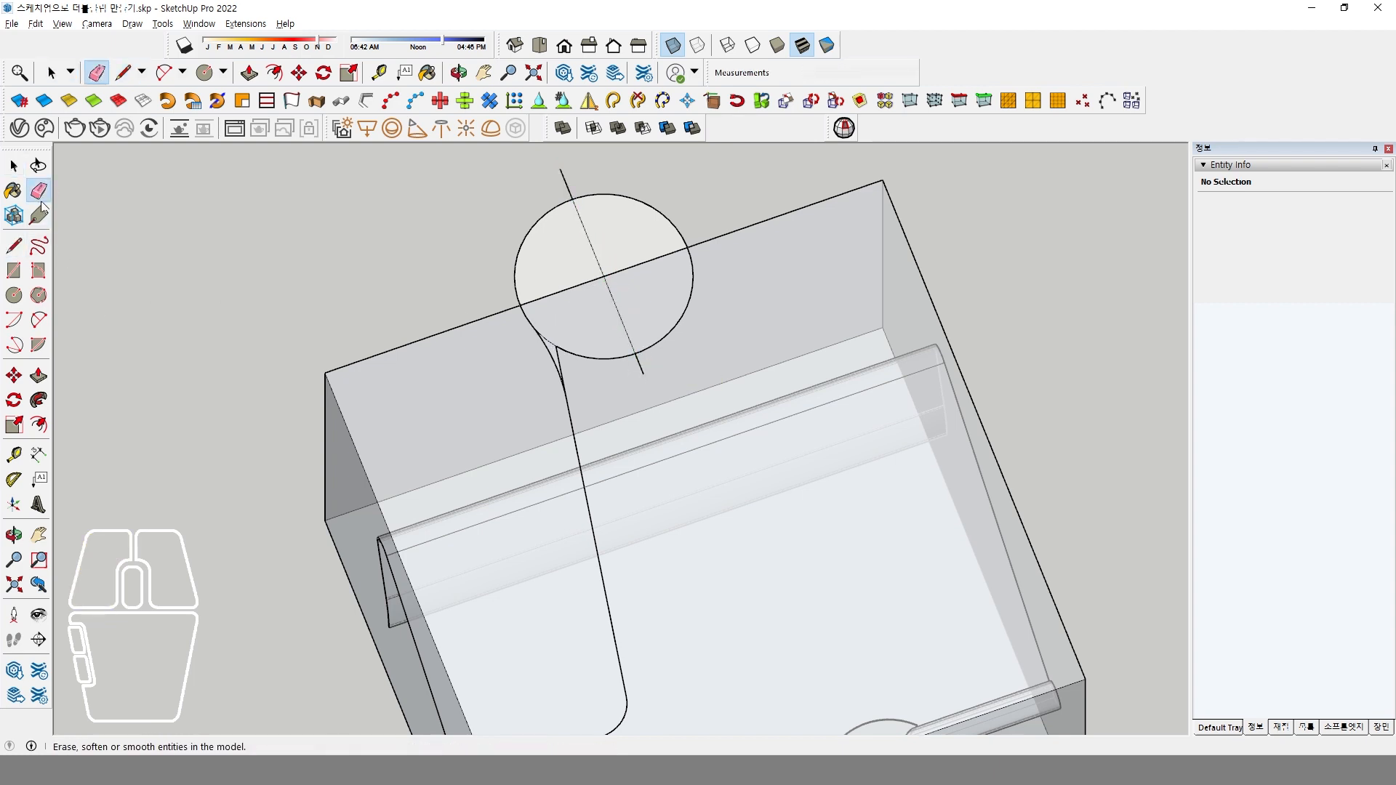
click(623, 196)
click(567, 182)
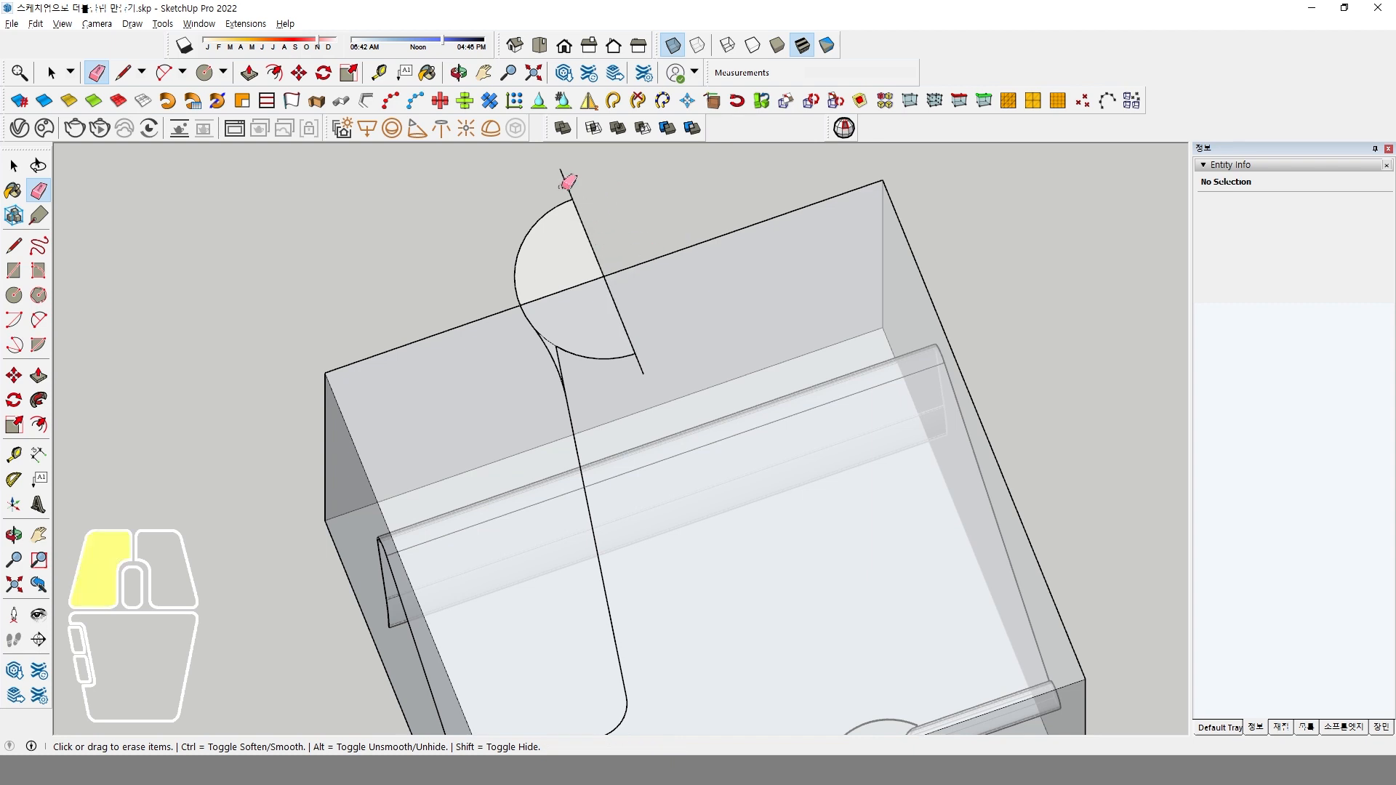
scroll(566, 341, up, 1)
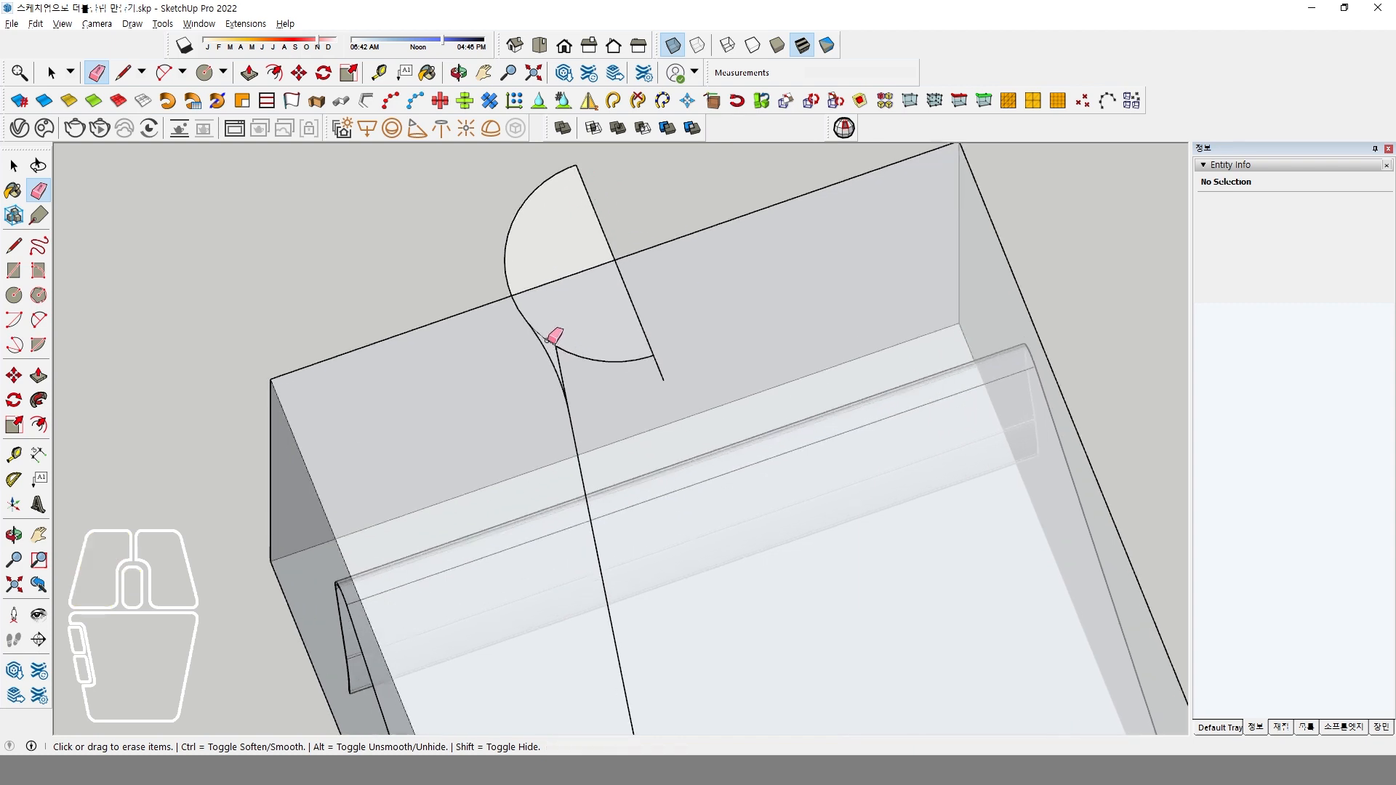
click(561, 352)
click(580, 357)
scroll(582, 369, down, 3)
middle_drag(580, 368, 673, 349)
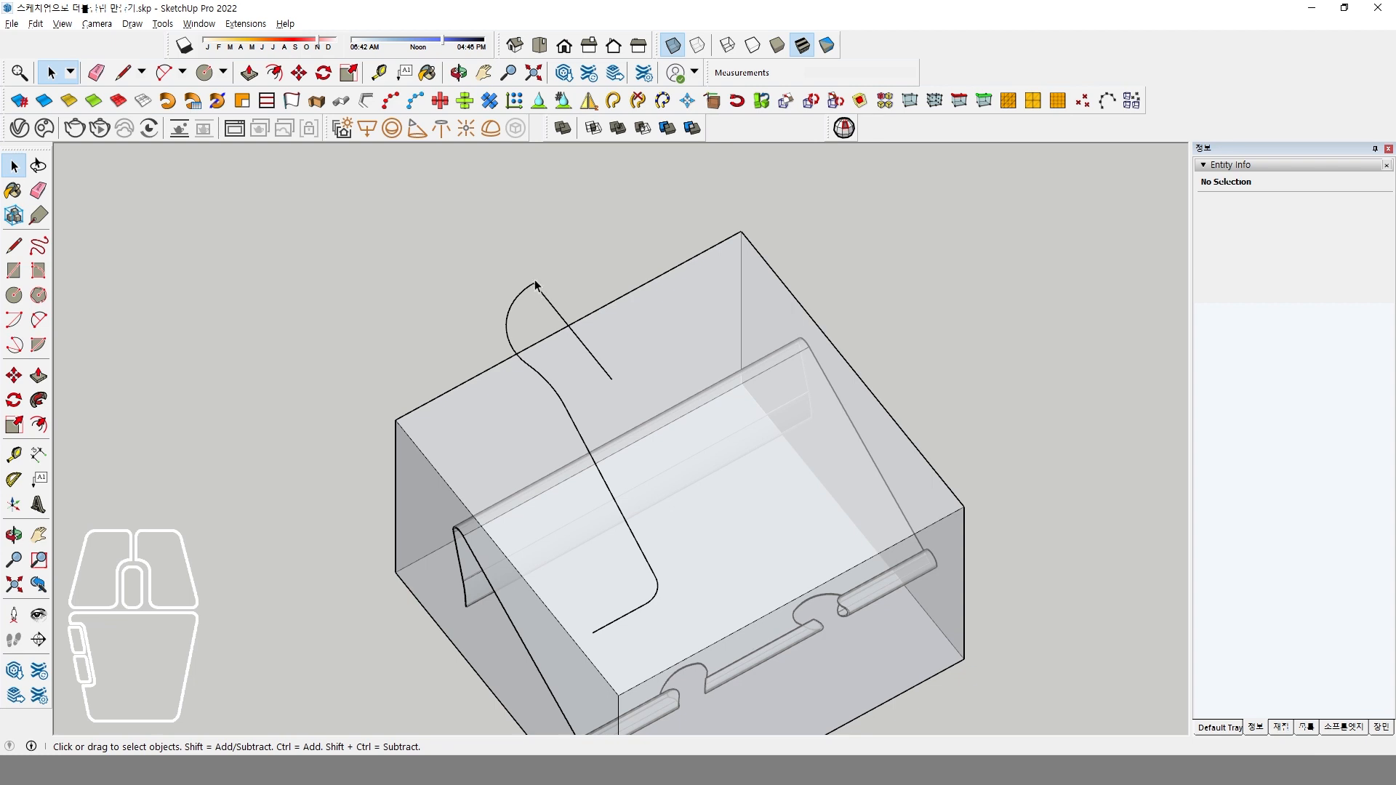
Mirror-copy the left handle outline across the centre line in the green direction, and delete the leftover centre line.
click(518, 319)
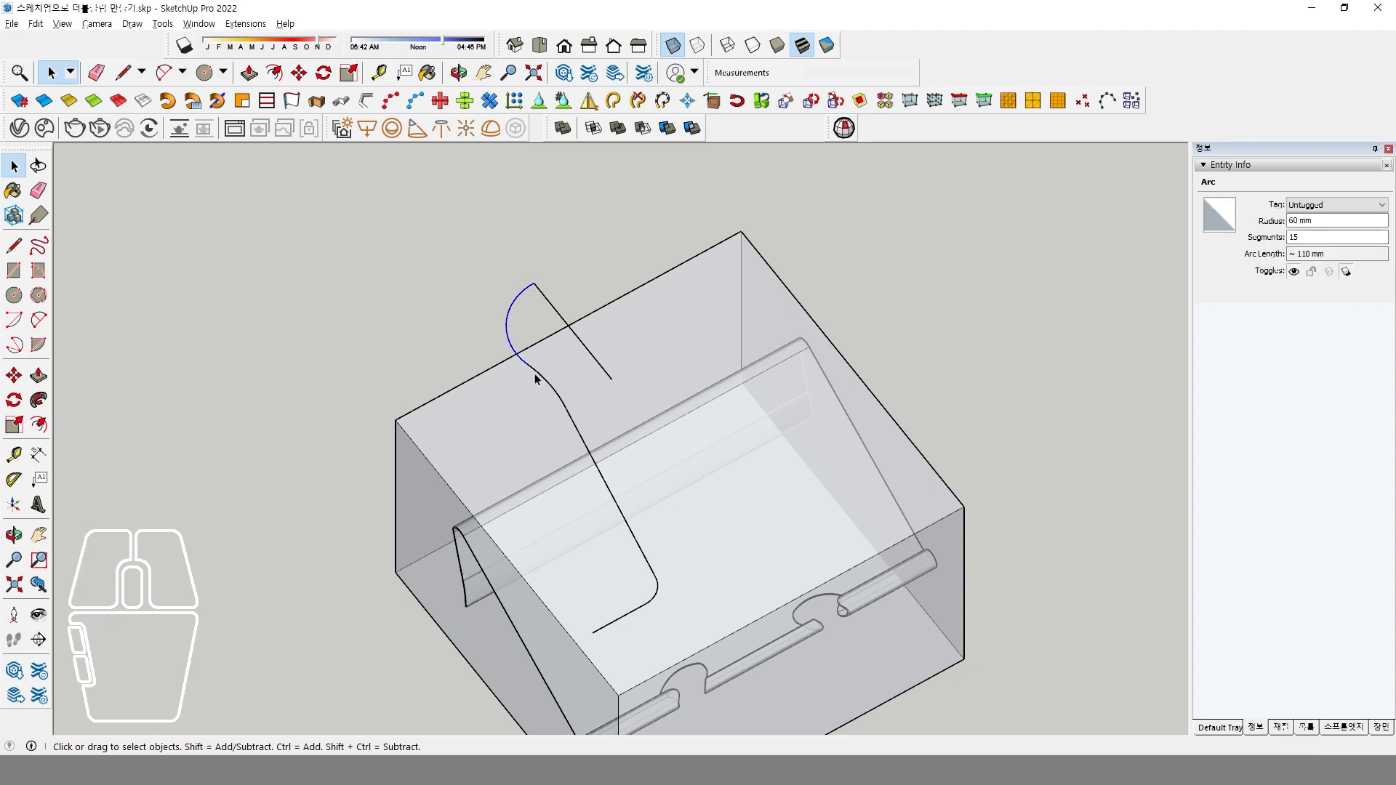
shift+click(564, 418)
shift+click(573, 429)
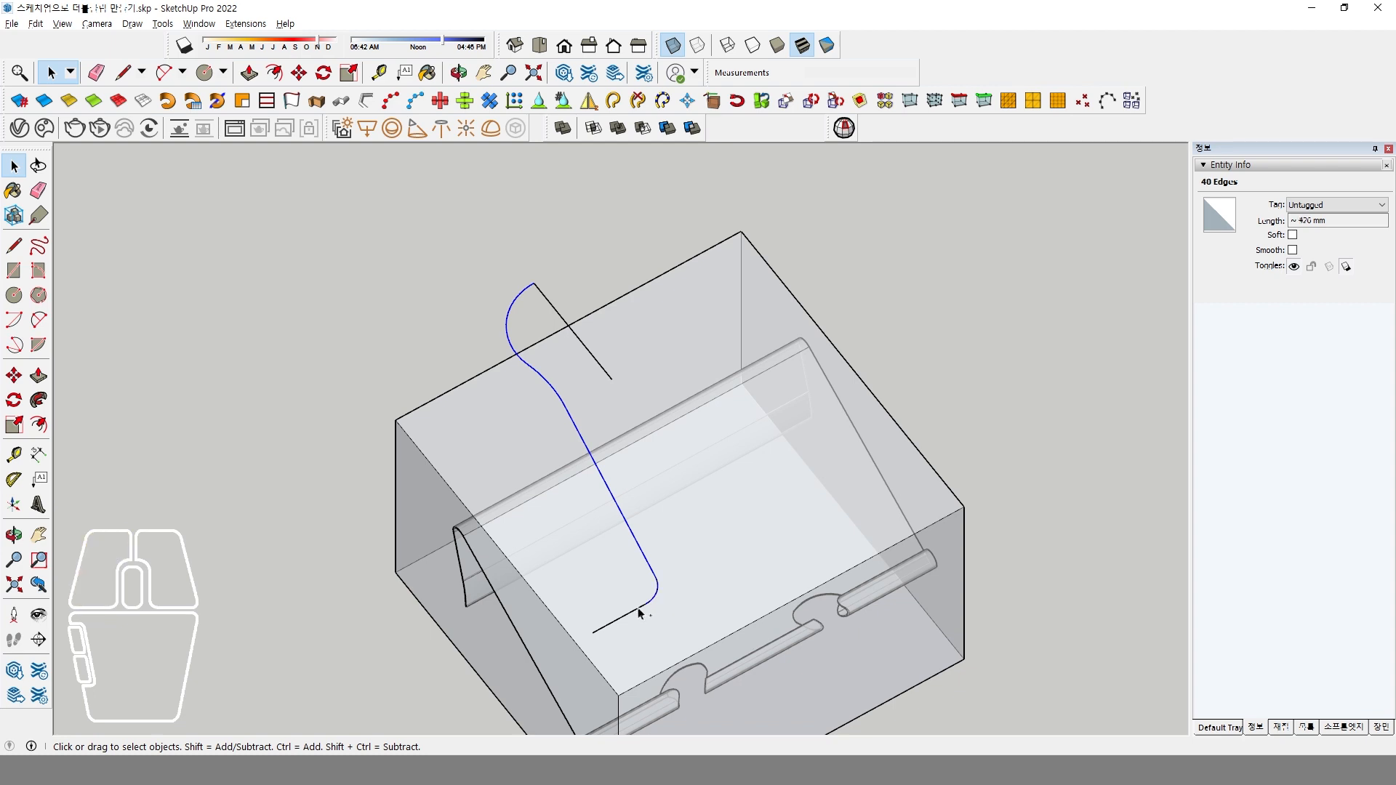
click(588, 101)
click(534, 283)
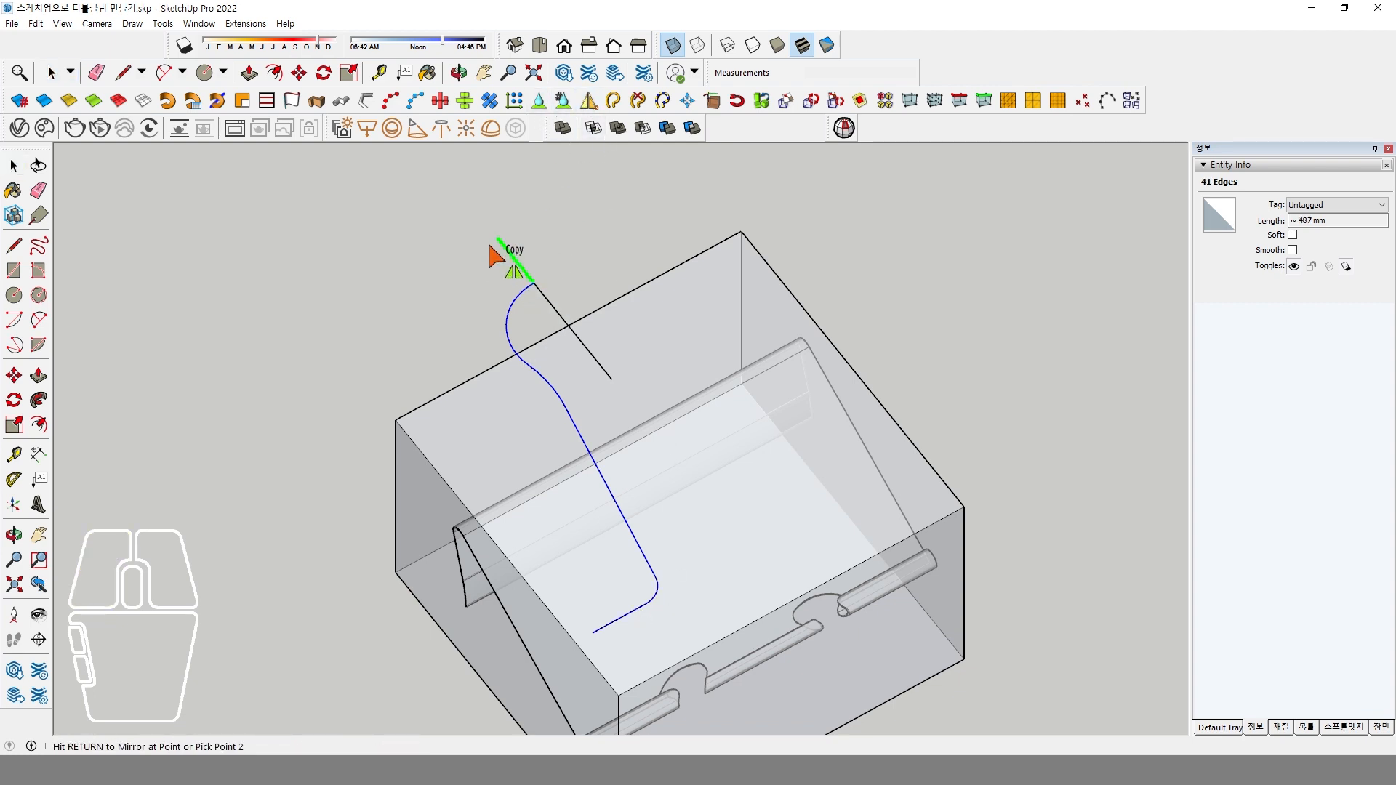
click(496, 237)
click(494, 188)
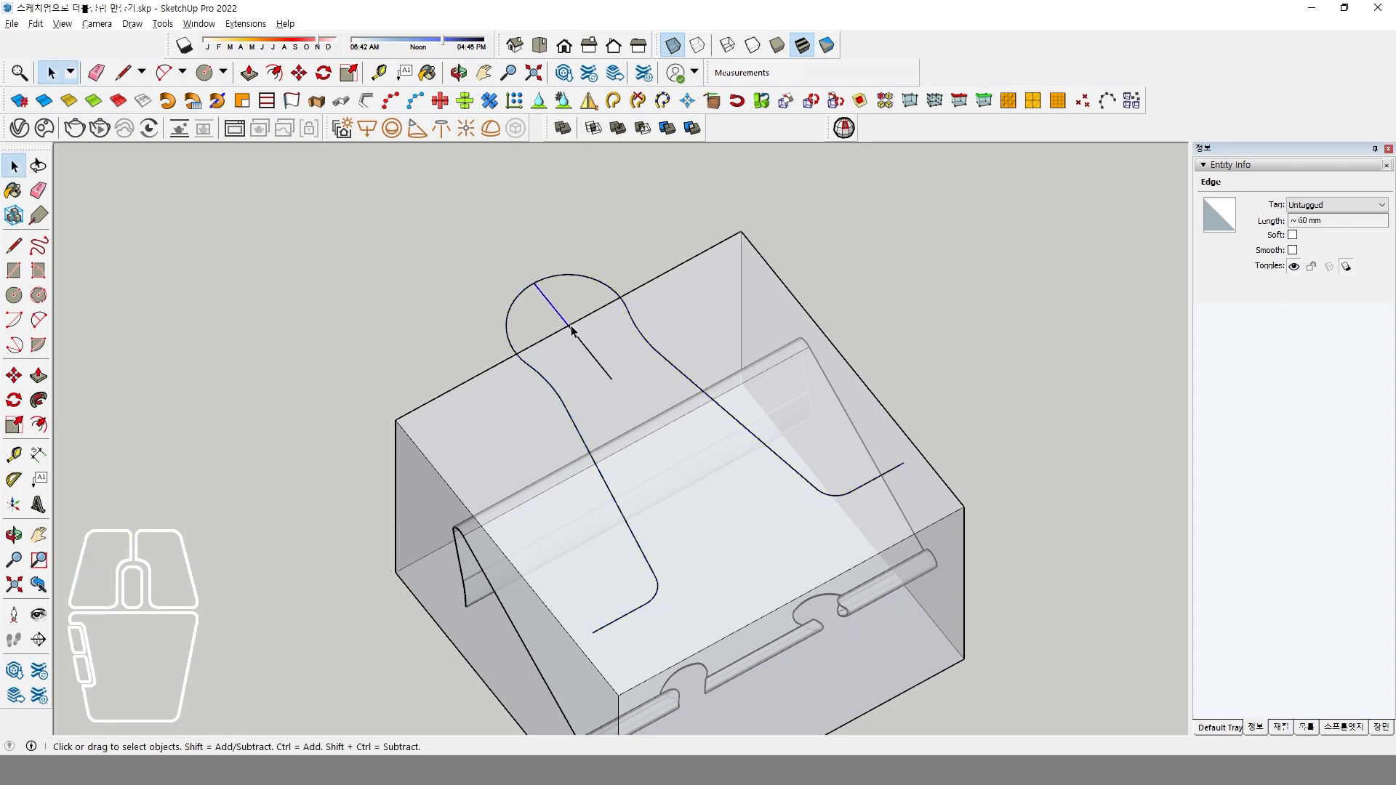
click(590, 355)
middle_drag(616, 391, 582, 351)
Turn off the X-ray display and hide the standing scale figure.
middle_drag(685, 333, 704, 458)
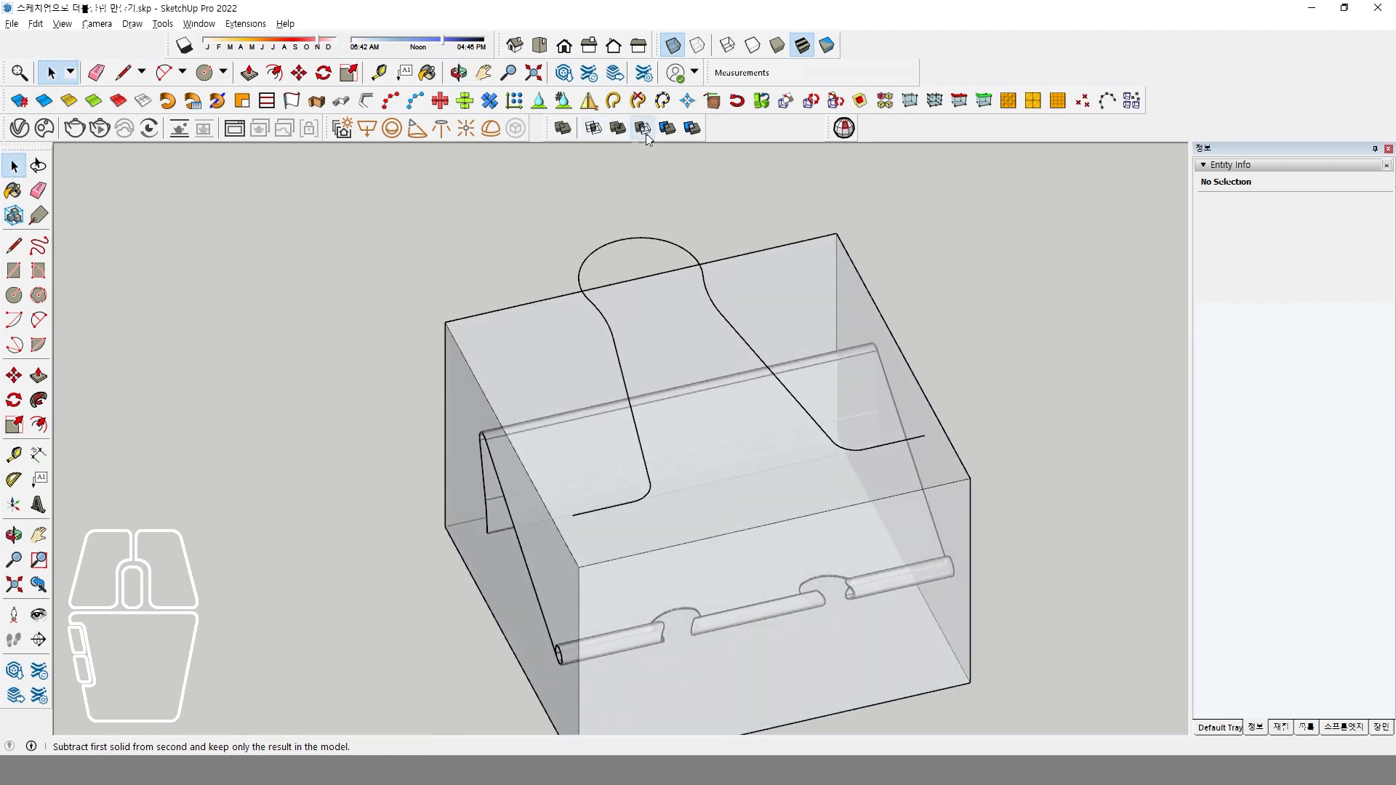
middle_drag(693, 407, 617, 496)
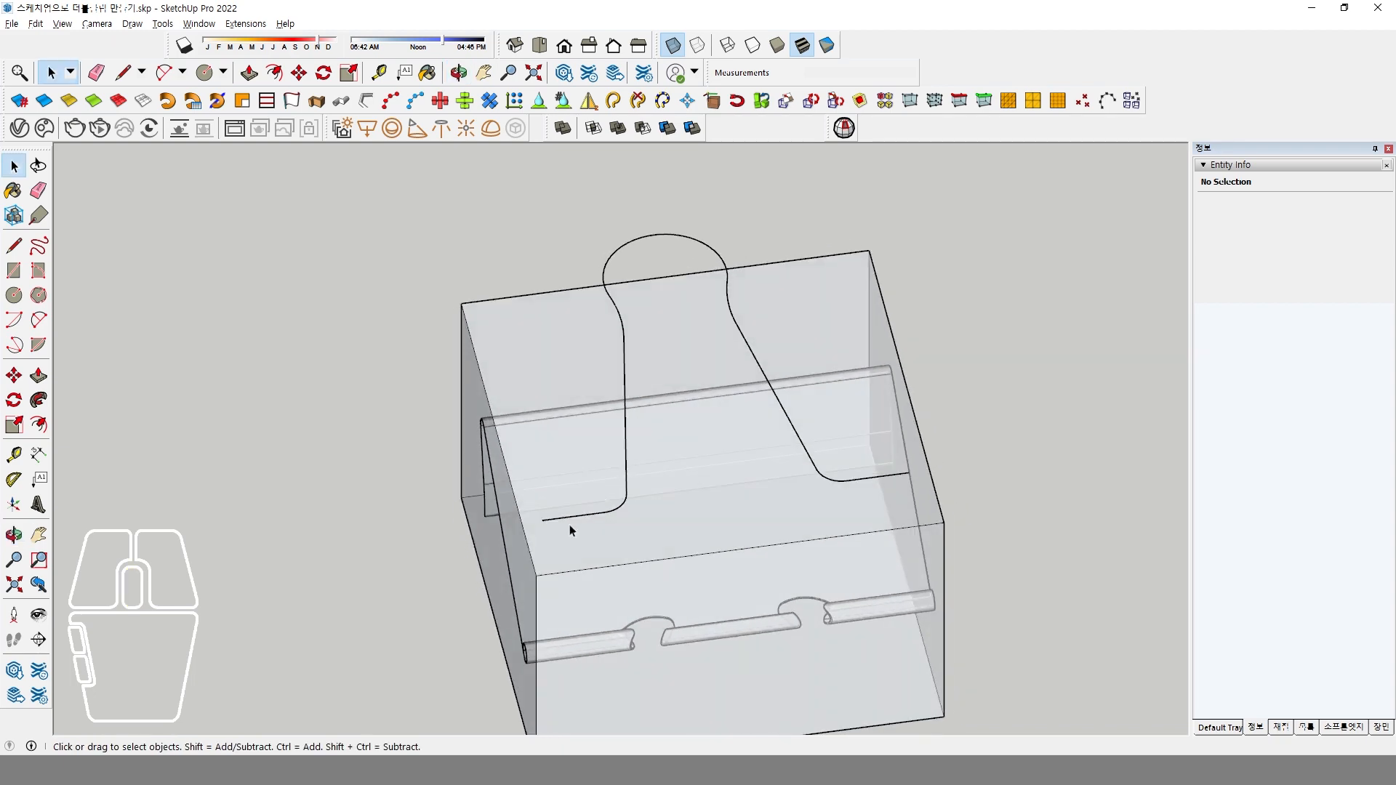
middle_drag(747, 422, 658, 455)
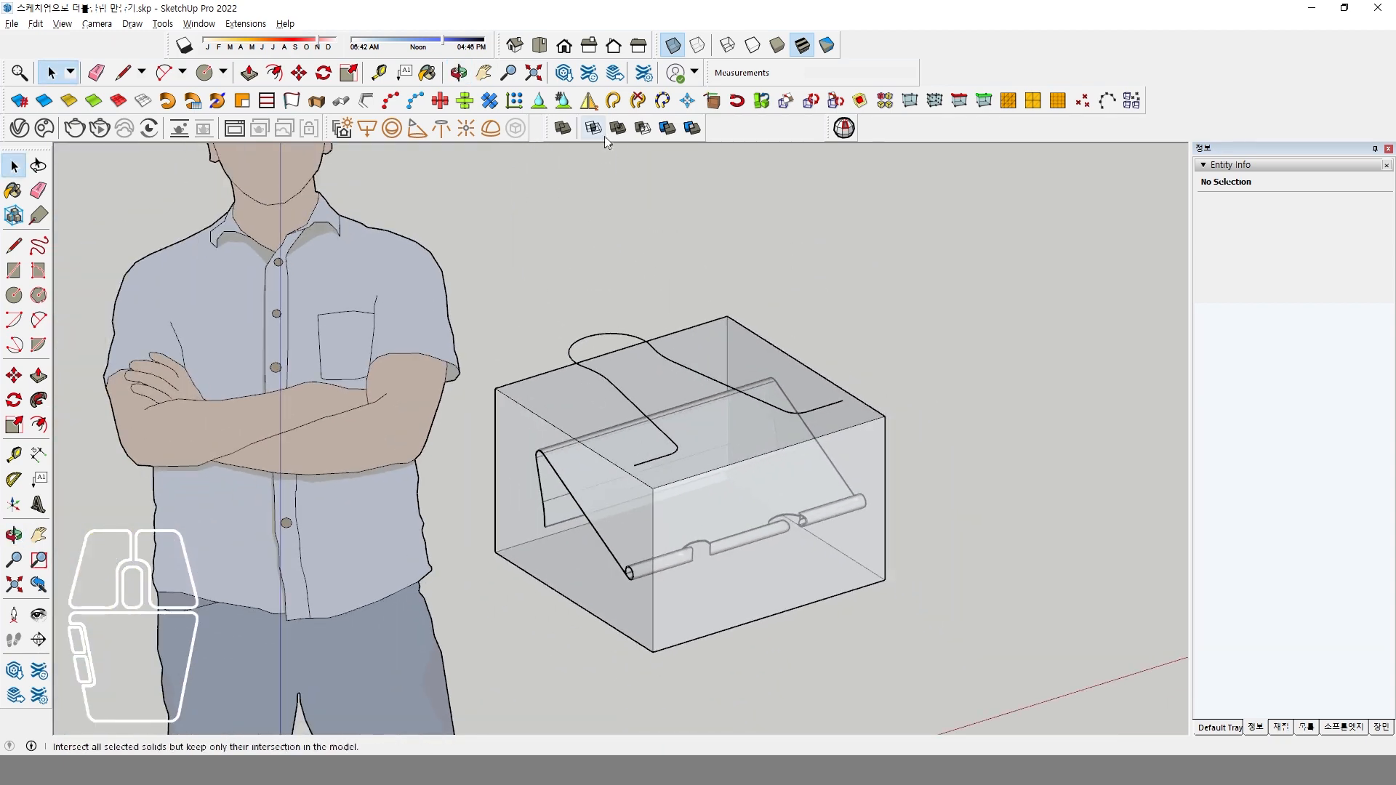
click(673, 45)
click(324, 318)
right_click(323, 317)
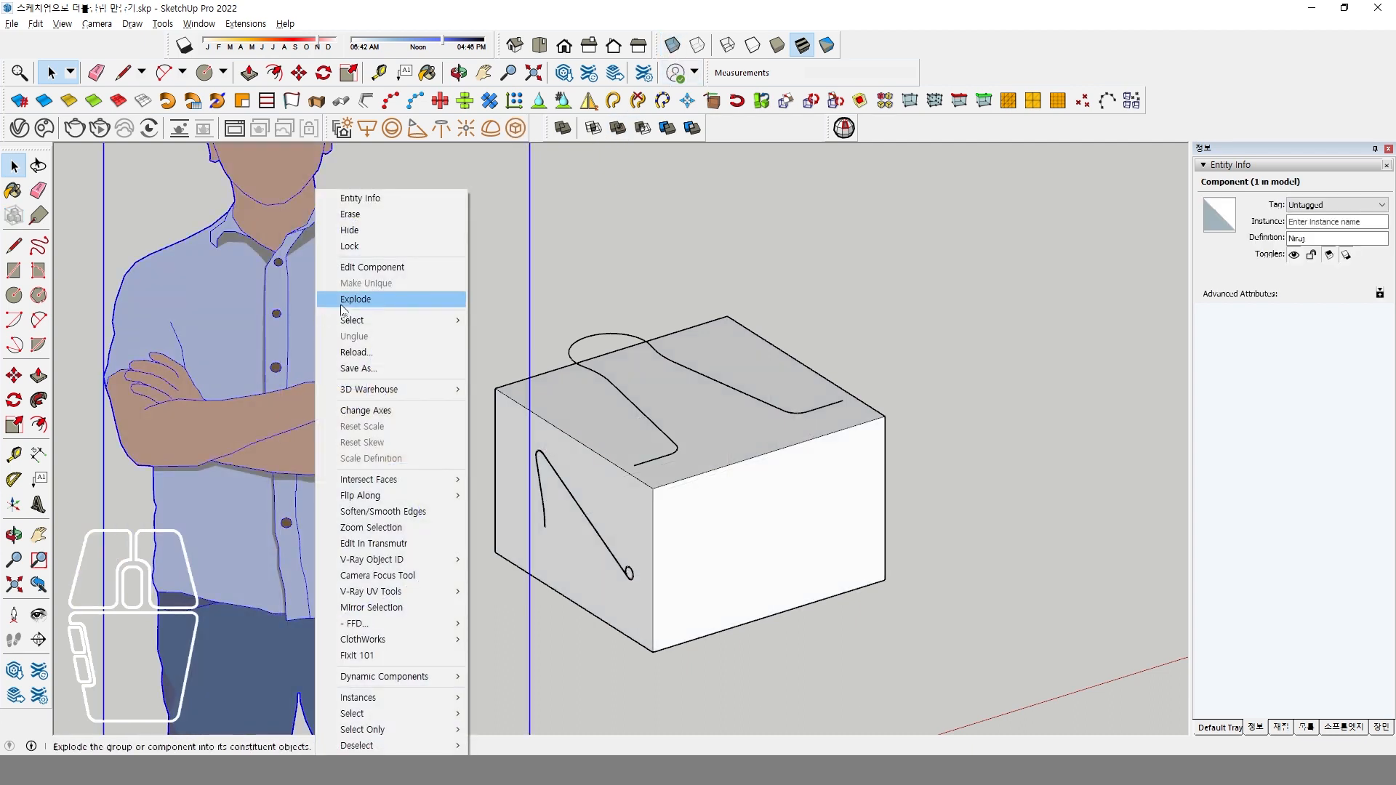
click(364, 230)
Delete the helper box under the handle outline.
scroll(566, 481, up, 5)
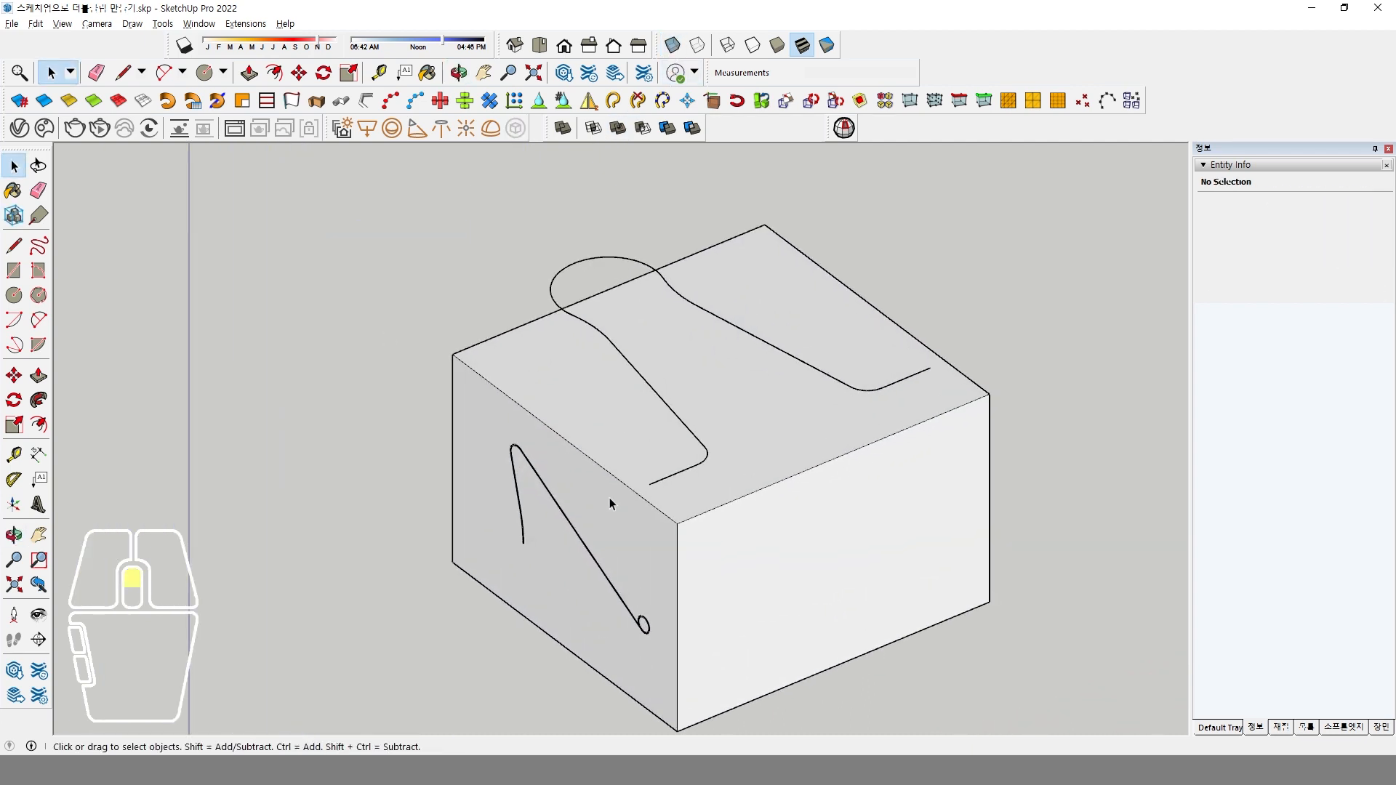
click(600, 472)
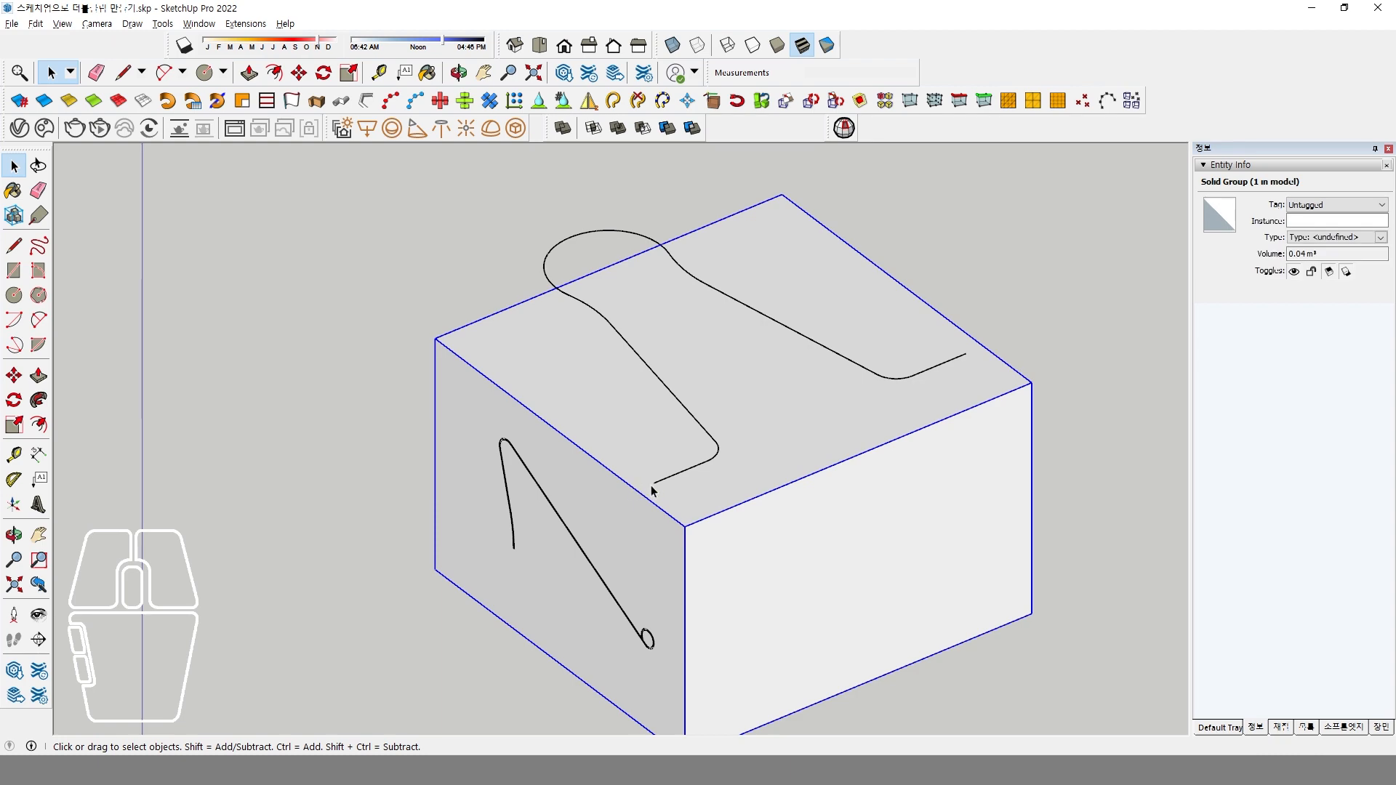
key(Delete)
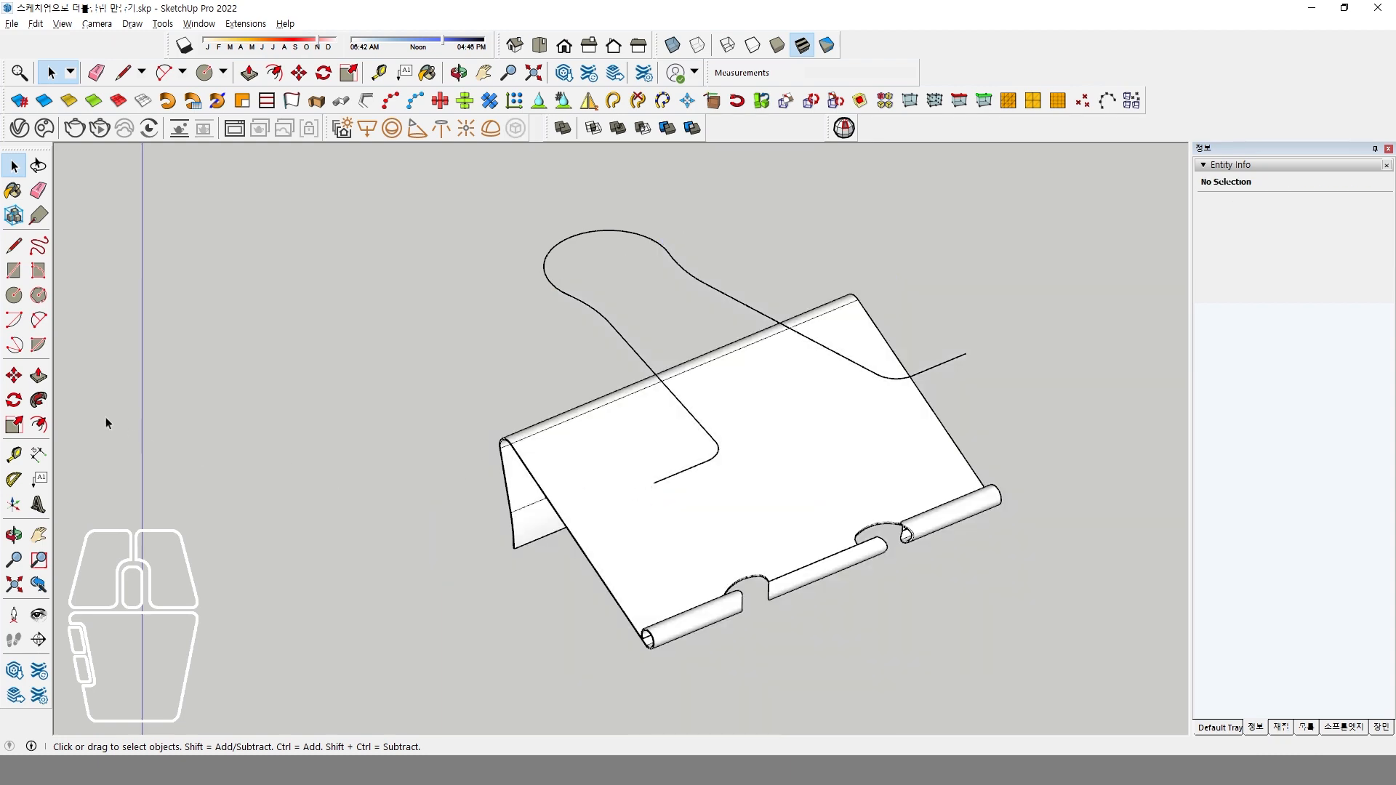
Check the inner radius of the plate's rolled edge with the Circle tool at its open end.
click(14, 296)
mouse_move(696, 559)
middle_down()
mouse_move(691, 477)
mouse_move(691, 557)
middle_up()
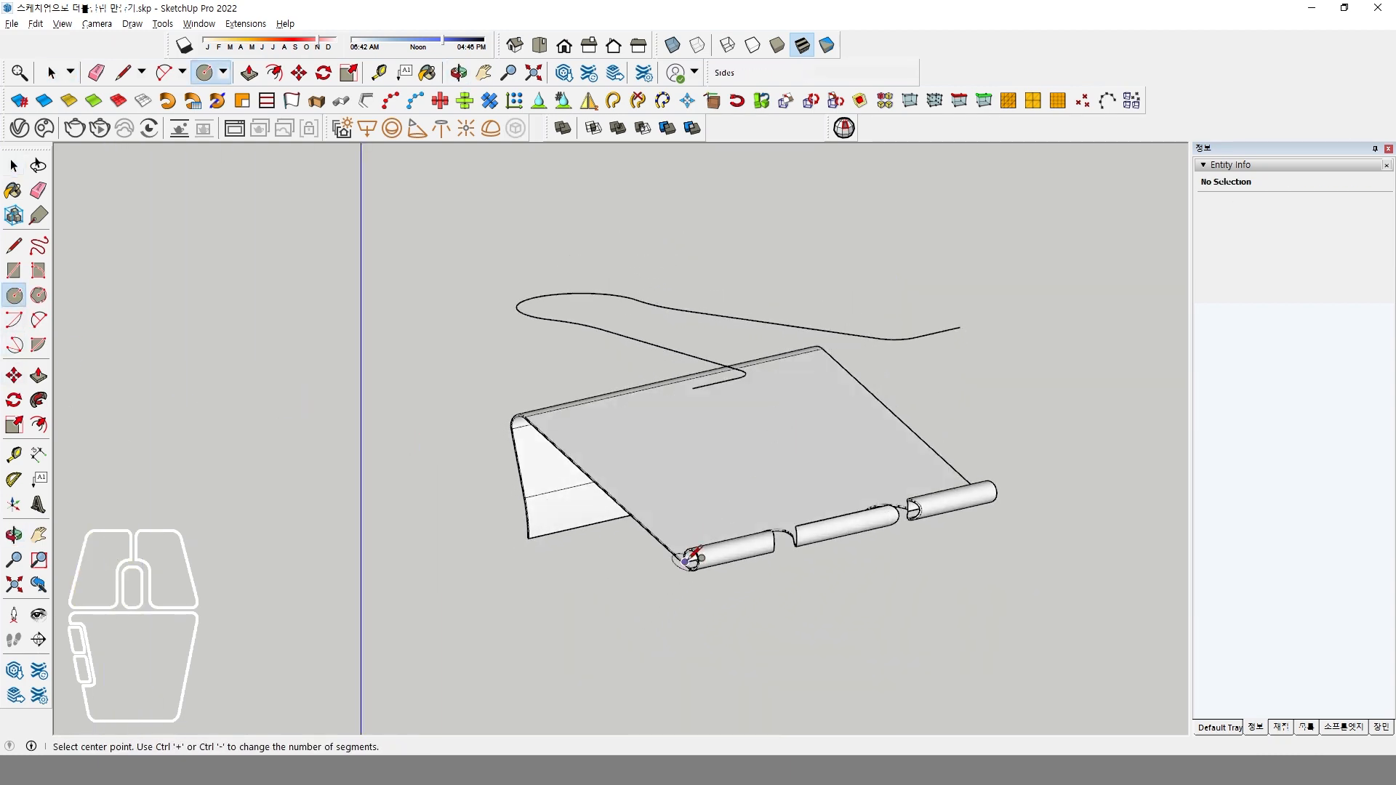
scroll(692, 557, up, 5)
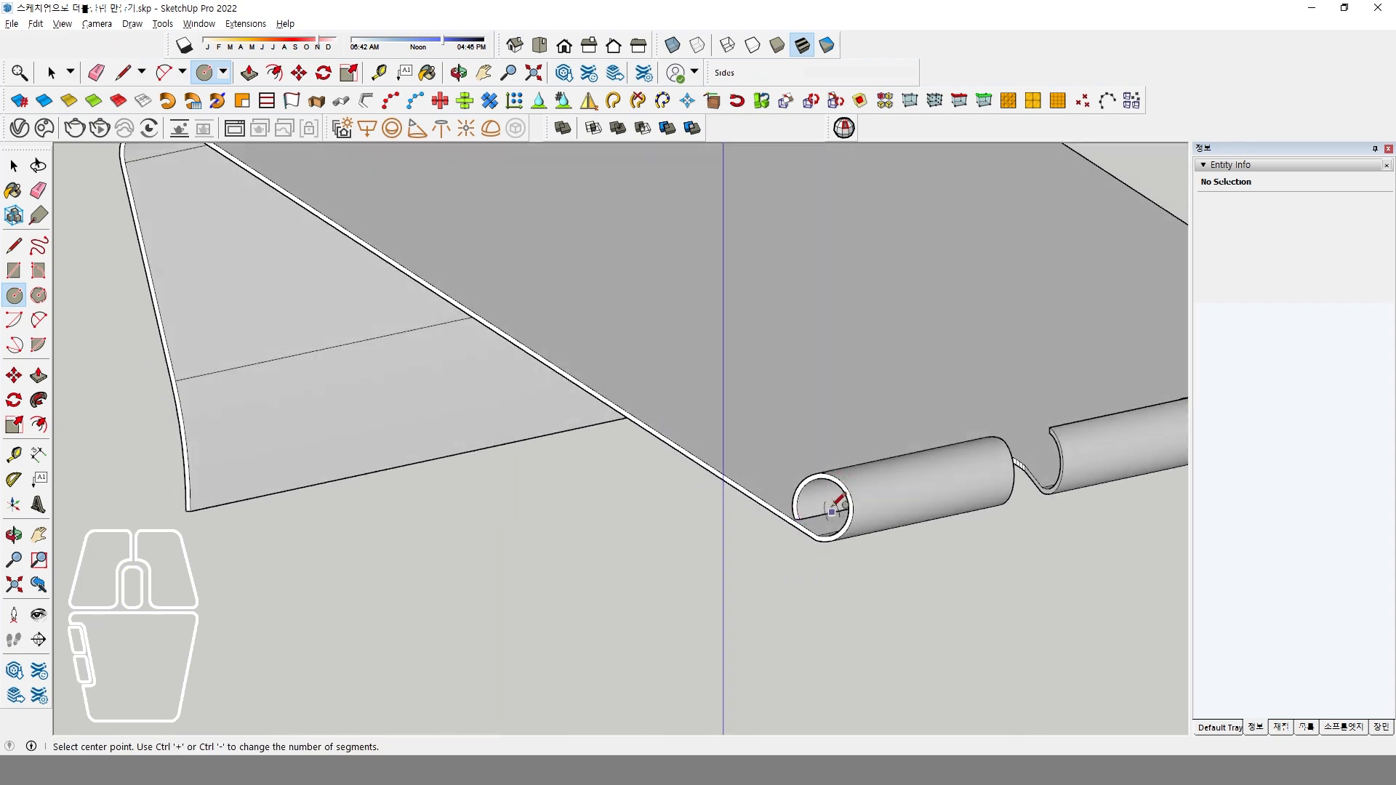
middle_drag(823, 509, 972, 461)
scroll(968, 471, up, 2)
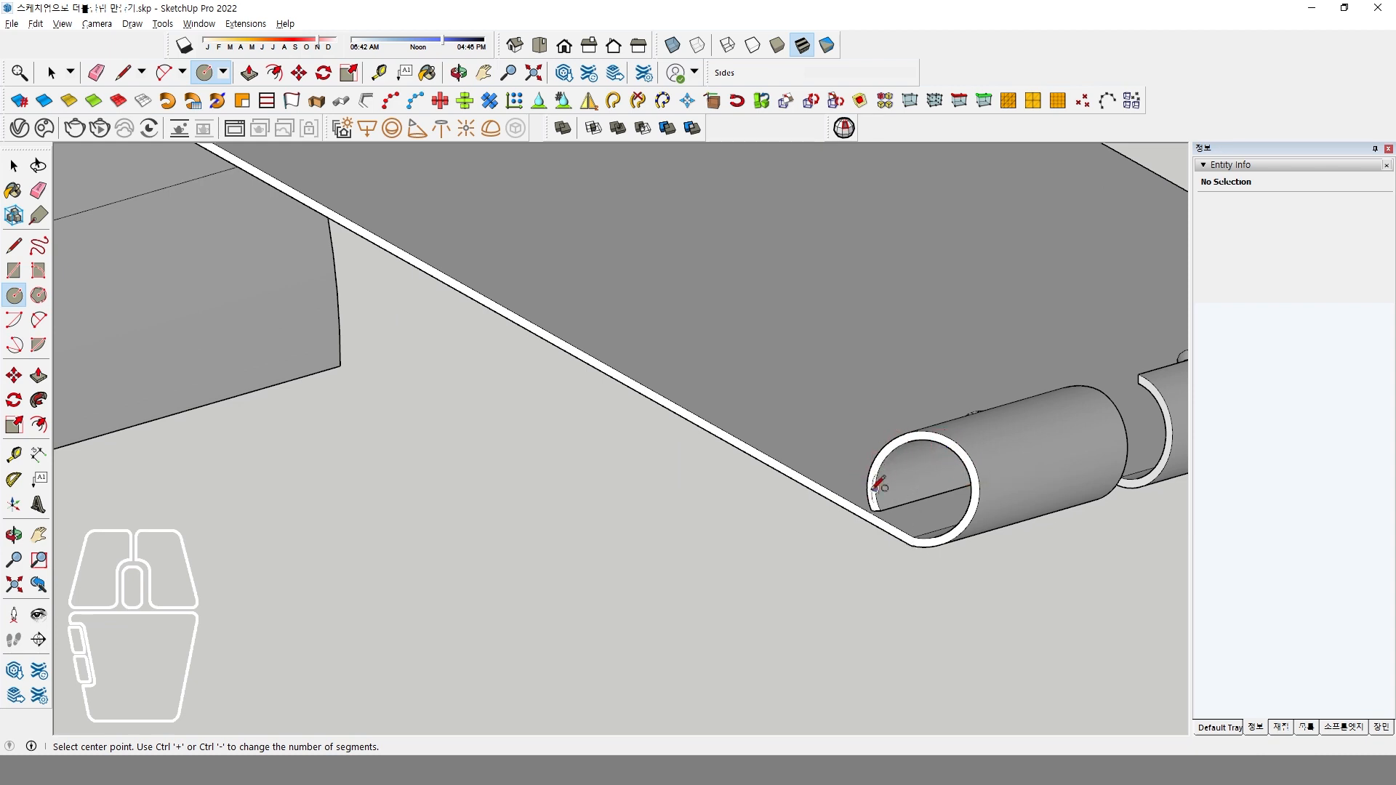
click(923, 488)
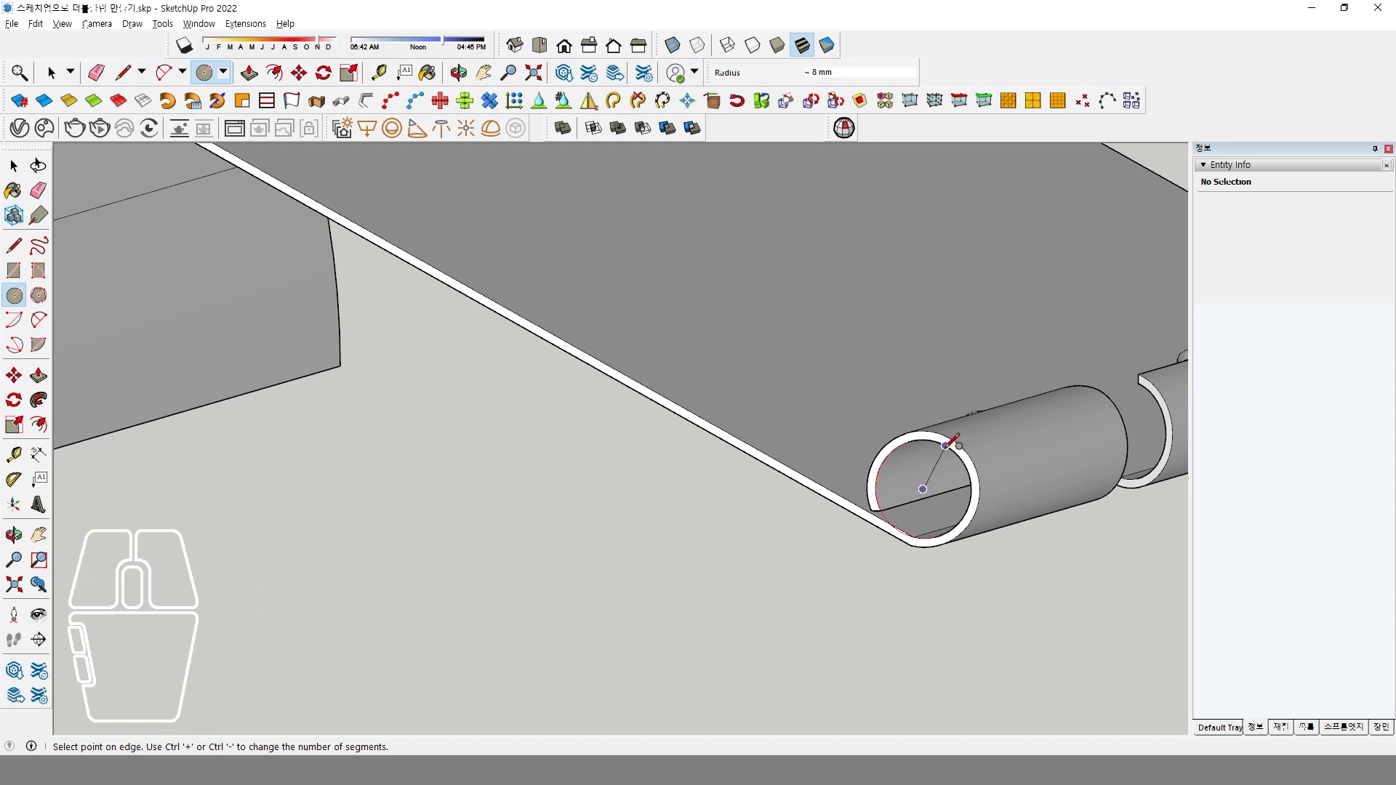
click(952, 442)
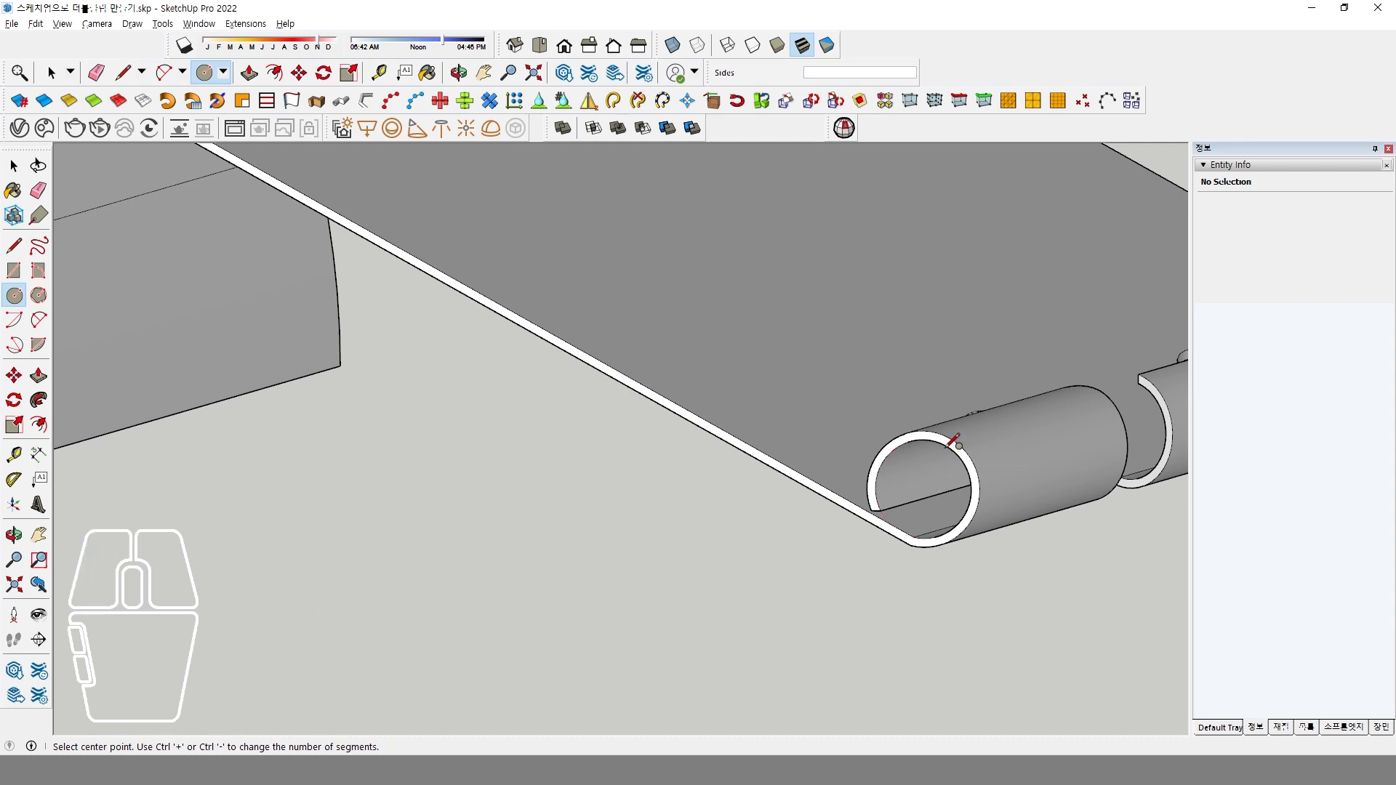
Draw a circle of 6 mm radius on the free end of the handle outline, perpendicular to its short line.
scroll(913, 468, down, 8)
scroll(795, 415, up, 6)
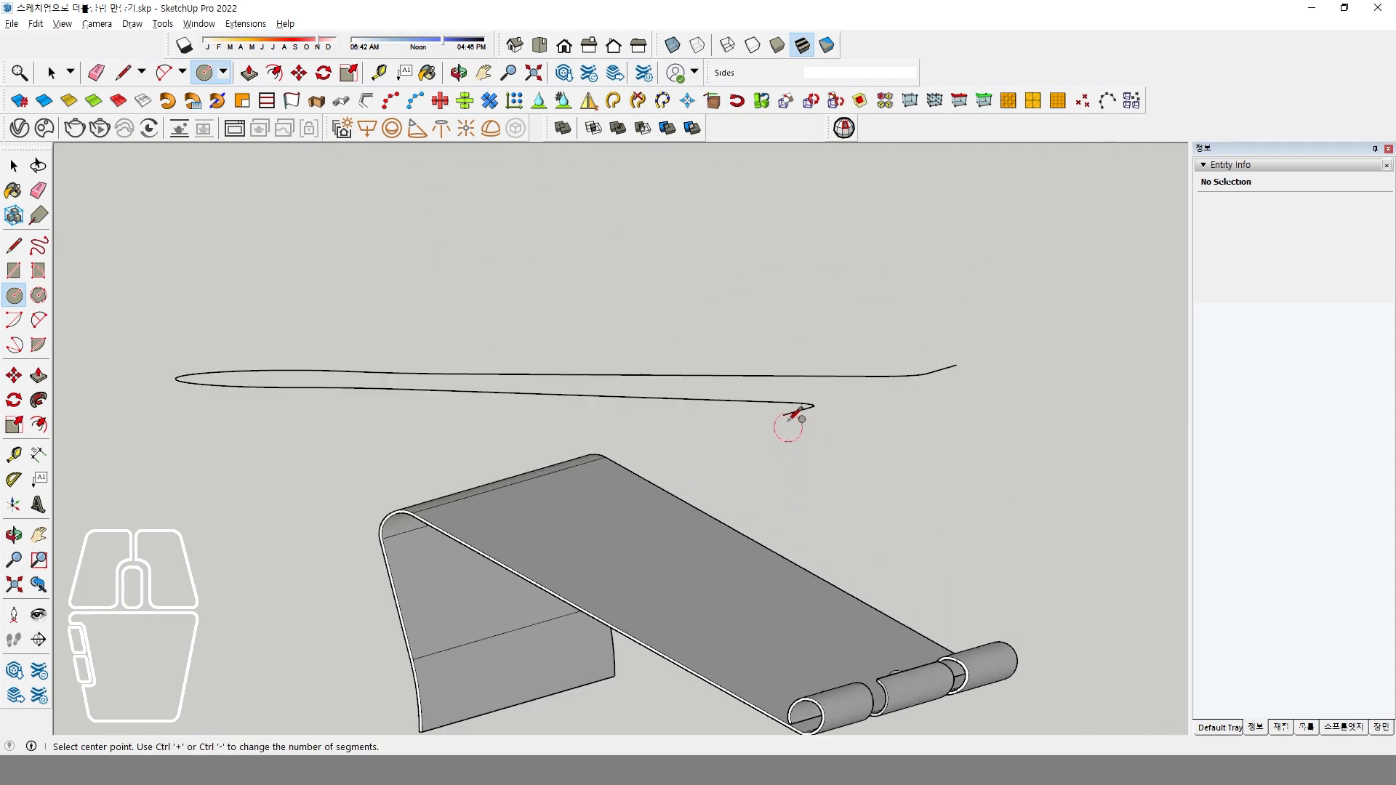
click(795, 405)
middle_drag(795, 405, 609, 524)
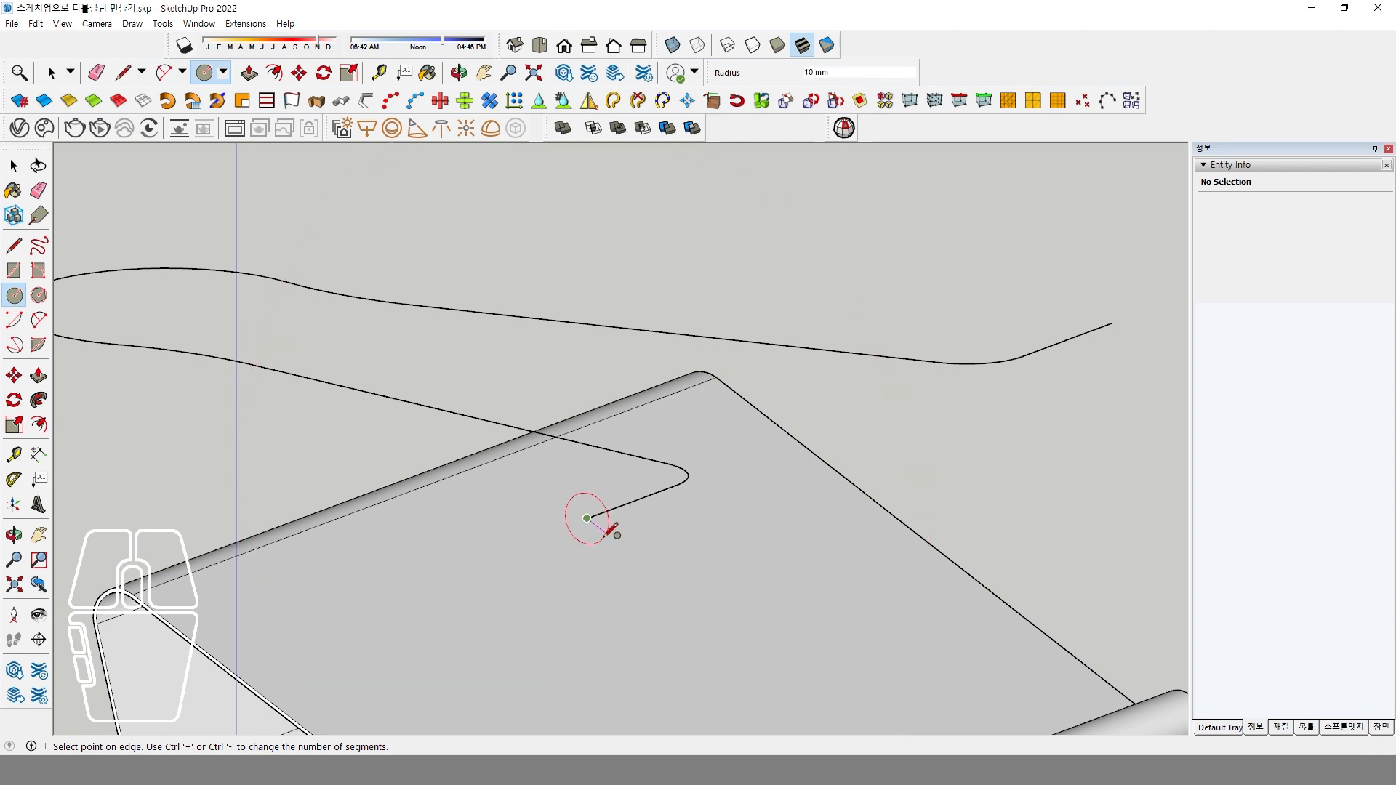
click(607, 534)
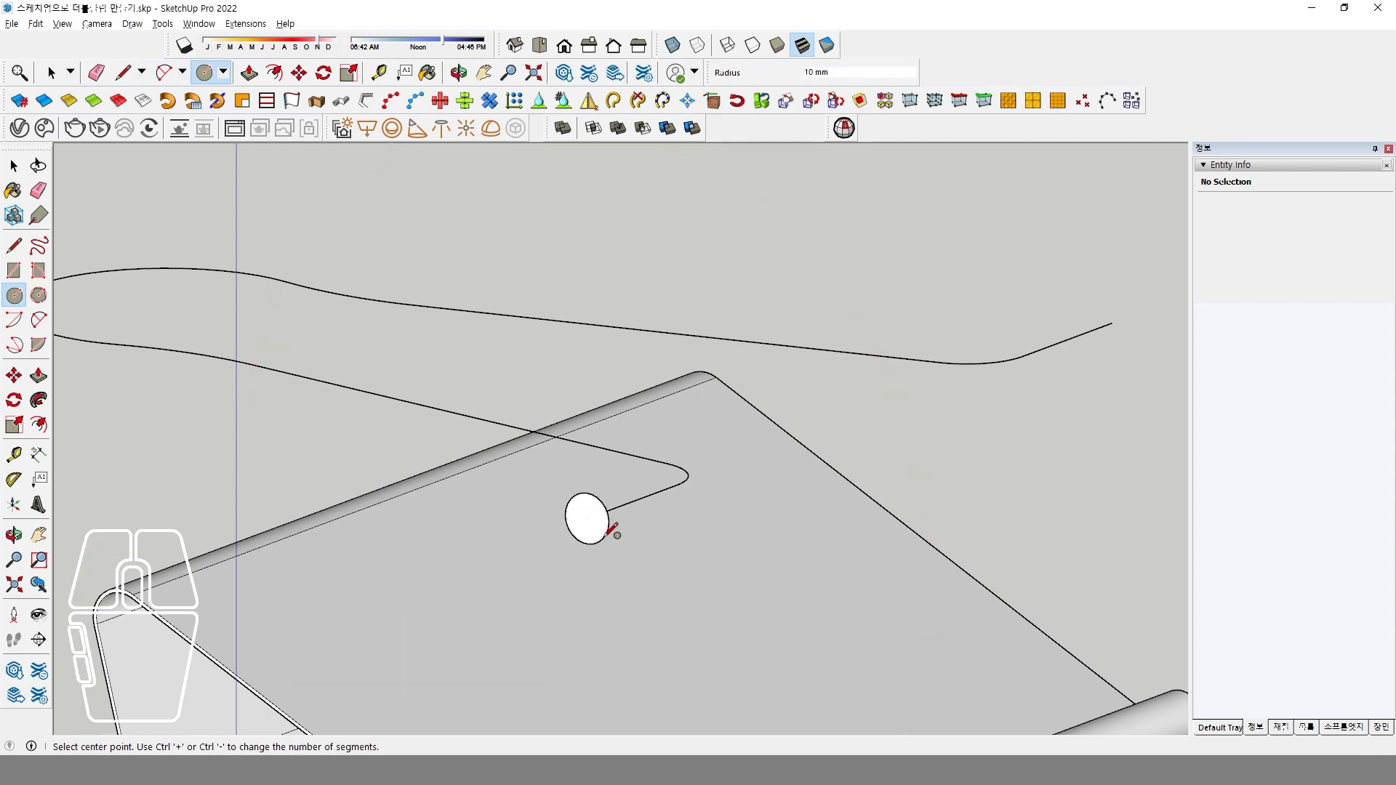
key(Return)
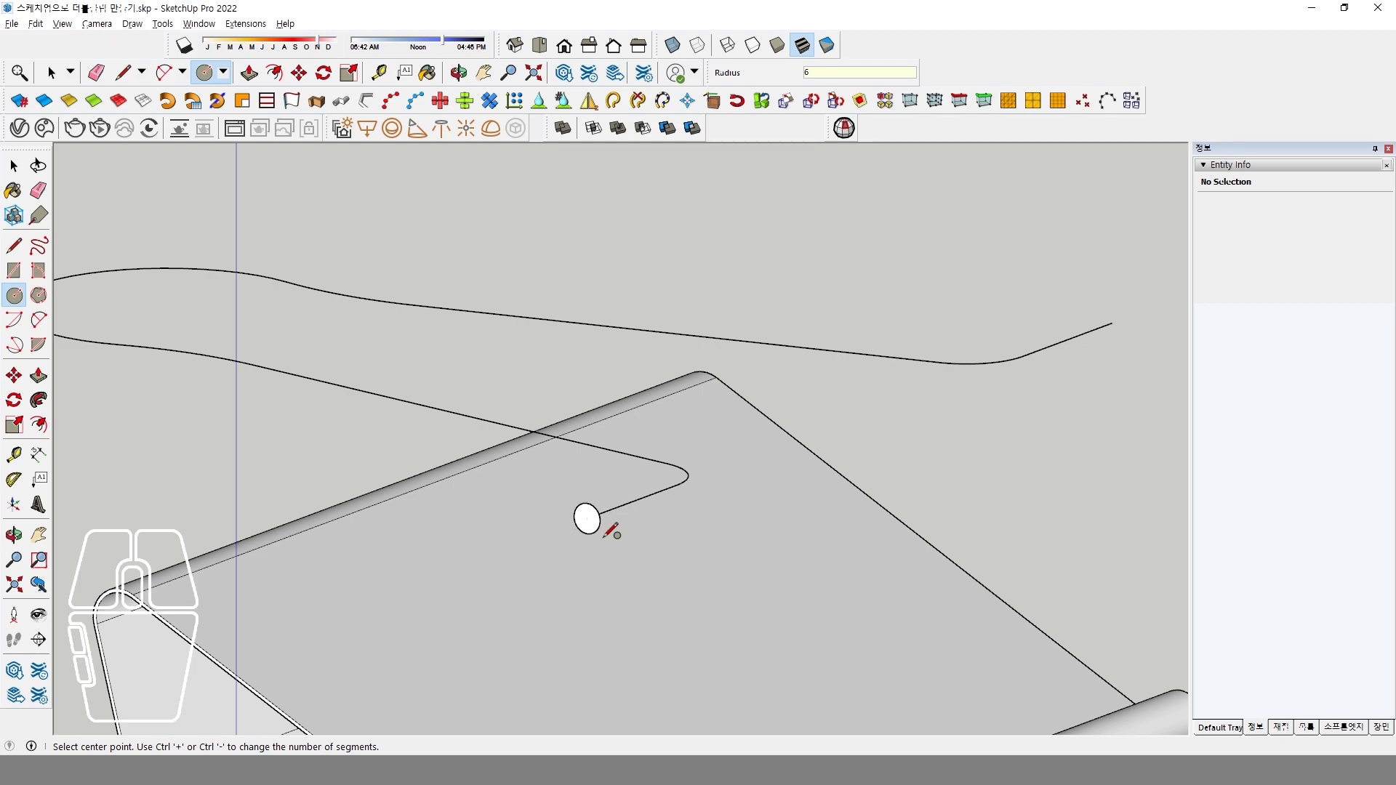
Sweep the circular profile along the whole handle outline with Follow Me to form the wire handle.
key(space)
middle_drag(648, 544, 427, 487)
drag(984, 471, 739, 453)
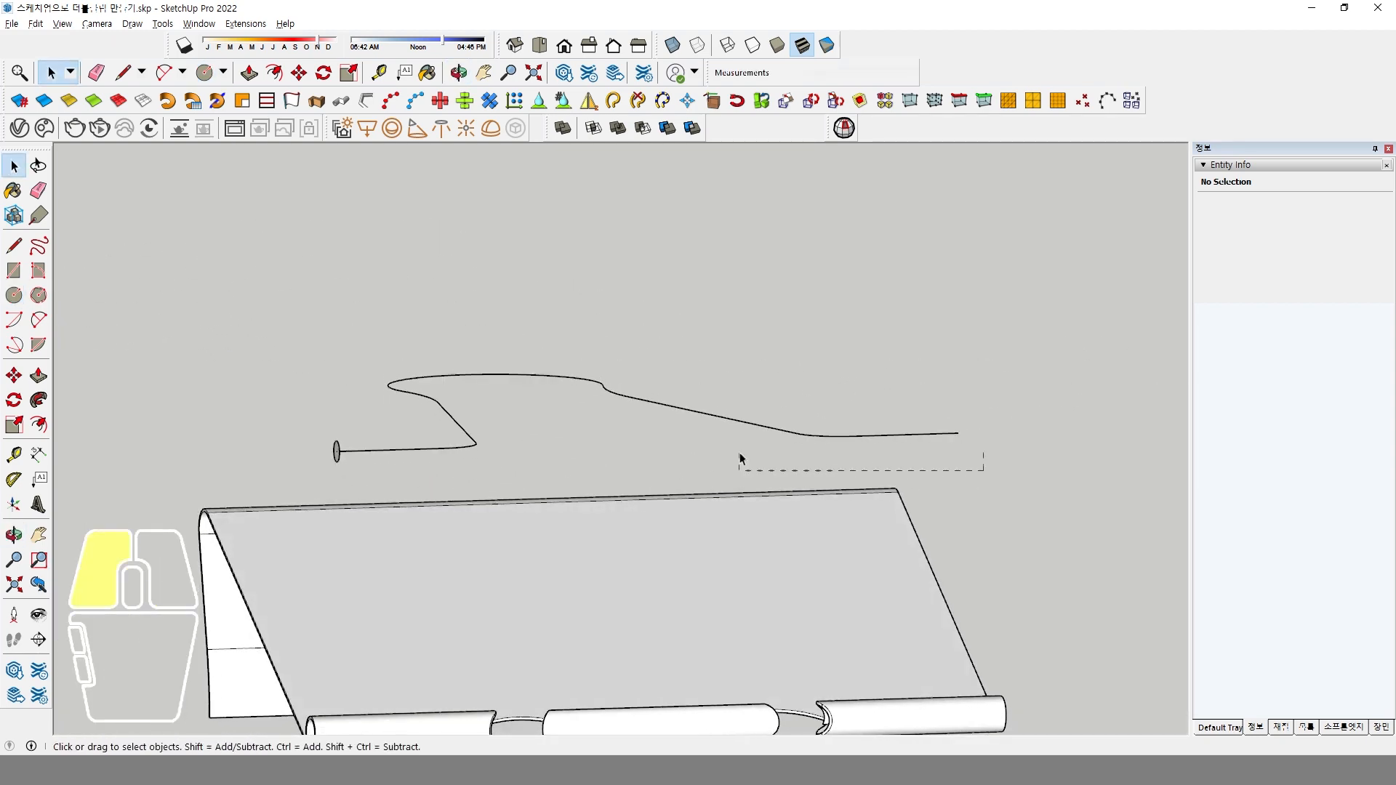
drag(441, 353, 409, 322)
click(39, 399)
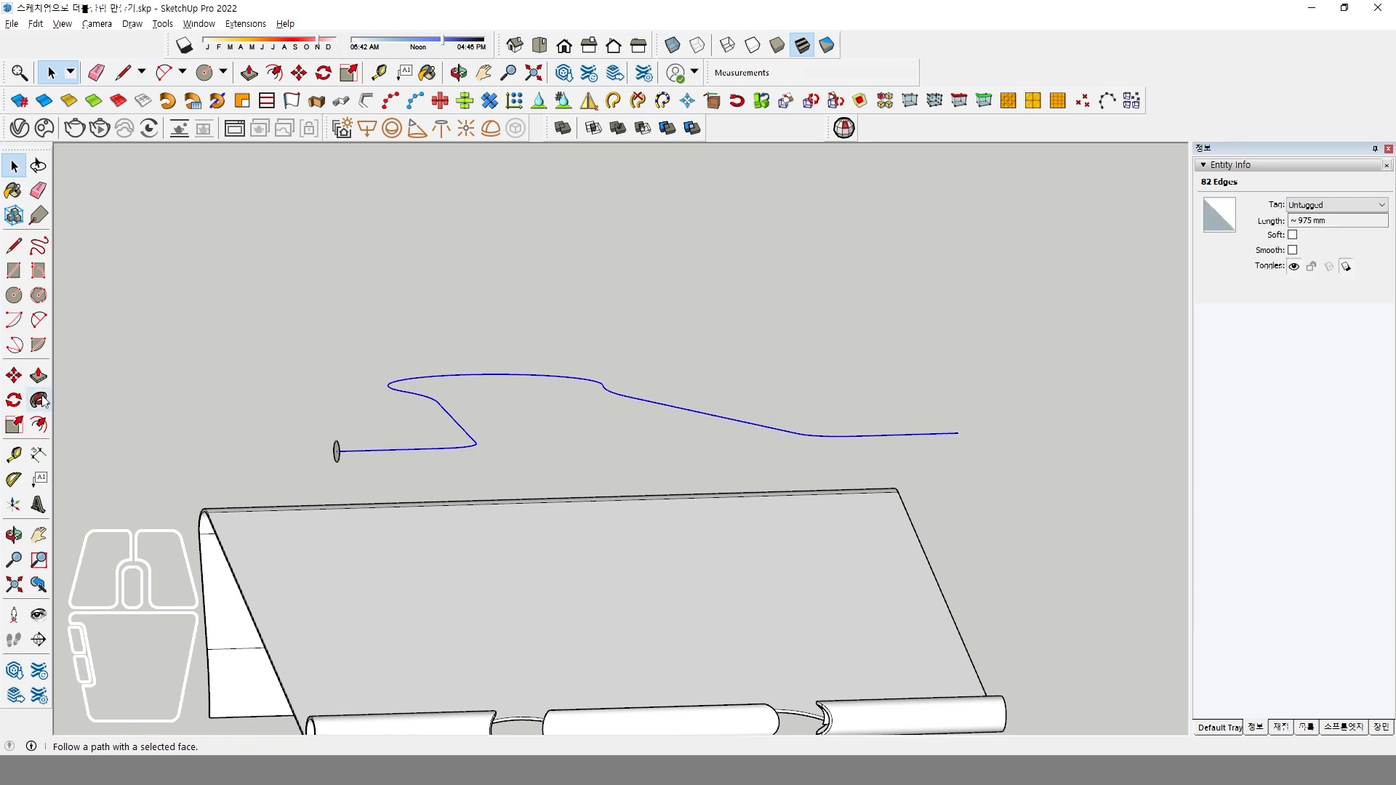
scroll(396, 517, up, 6)
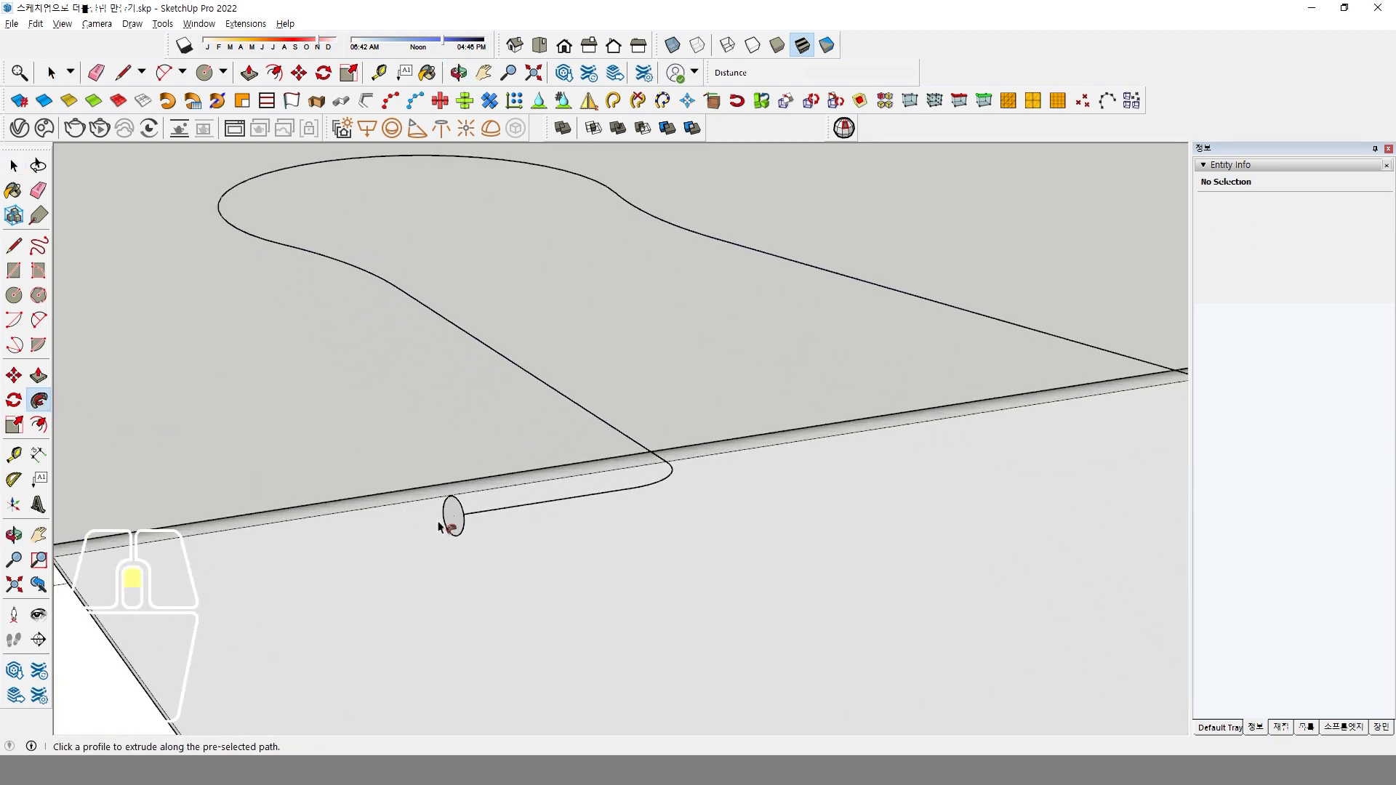
click(453, 518)
middle_drag(452, 515, 508, 567)
Select all the geometry of the swept wire handle and make it a group.
key(space)
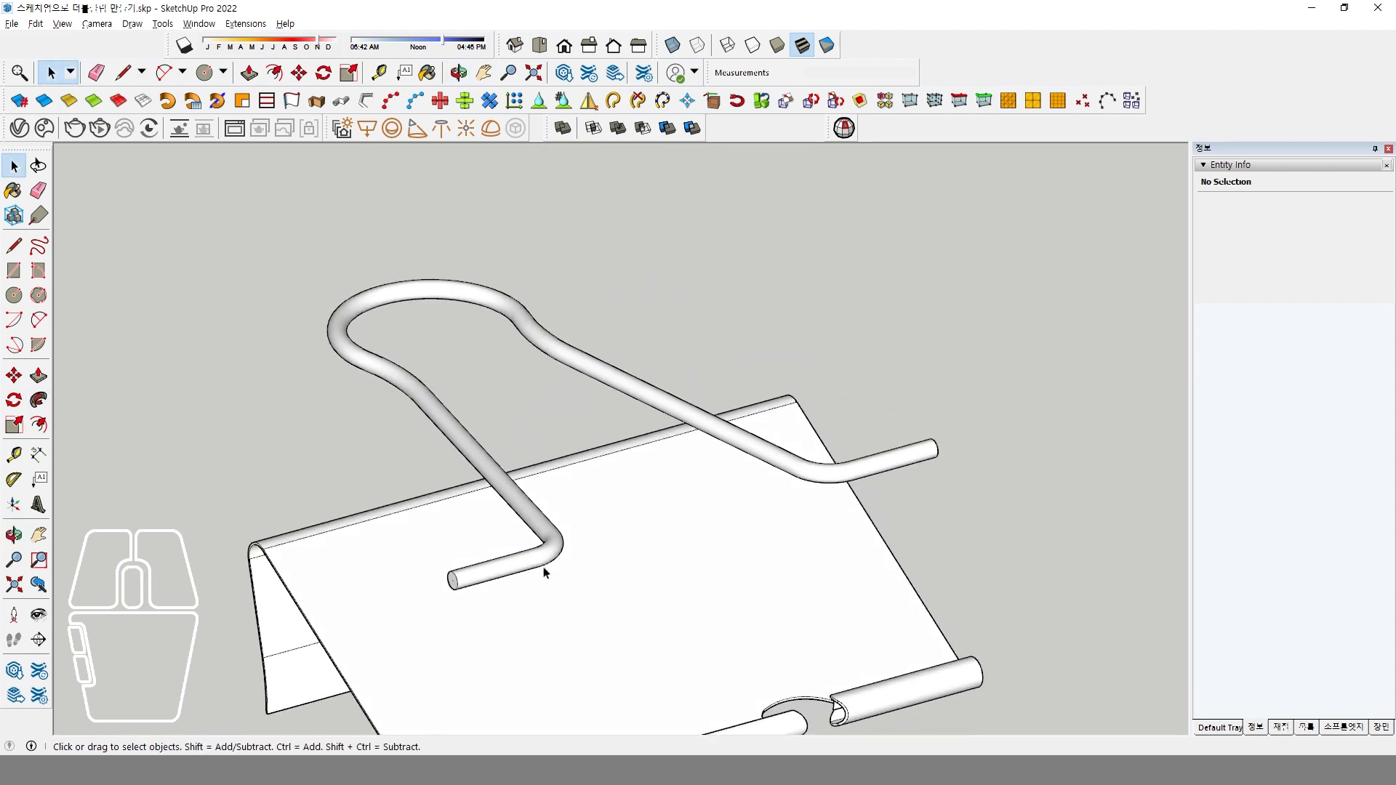
triple_click(543, 563)
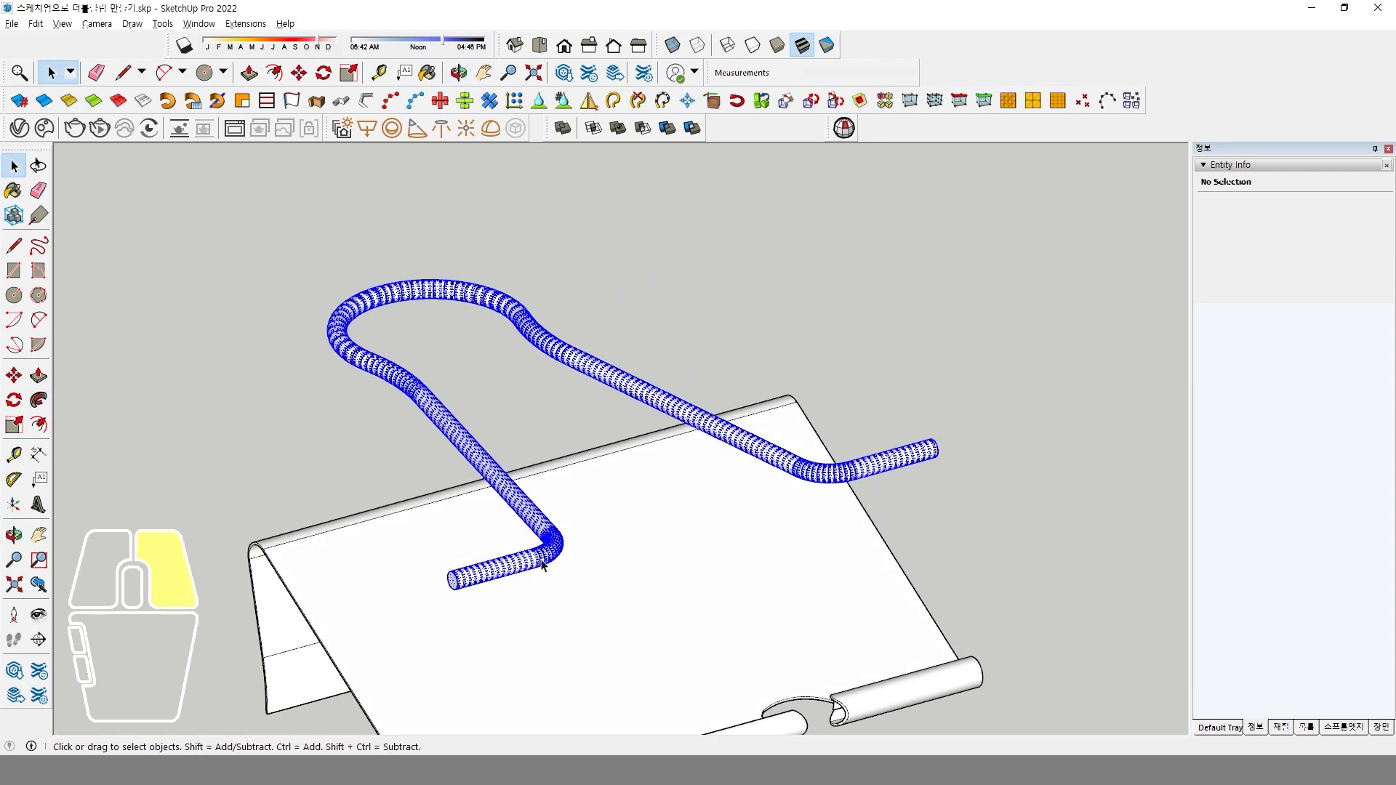
right_click(547, 561)
click(590, 223)
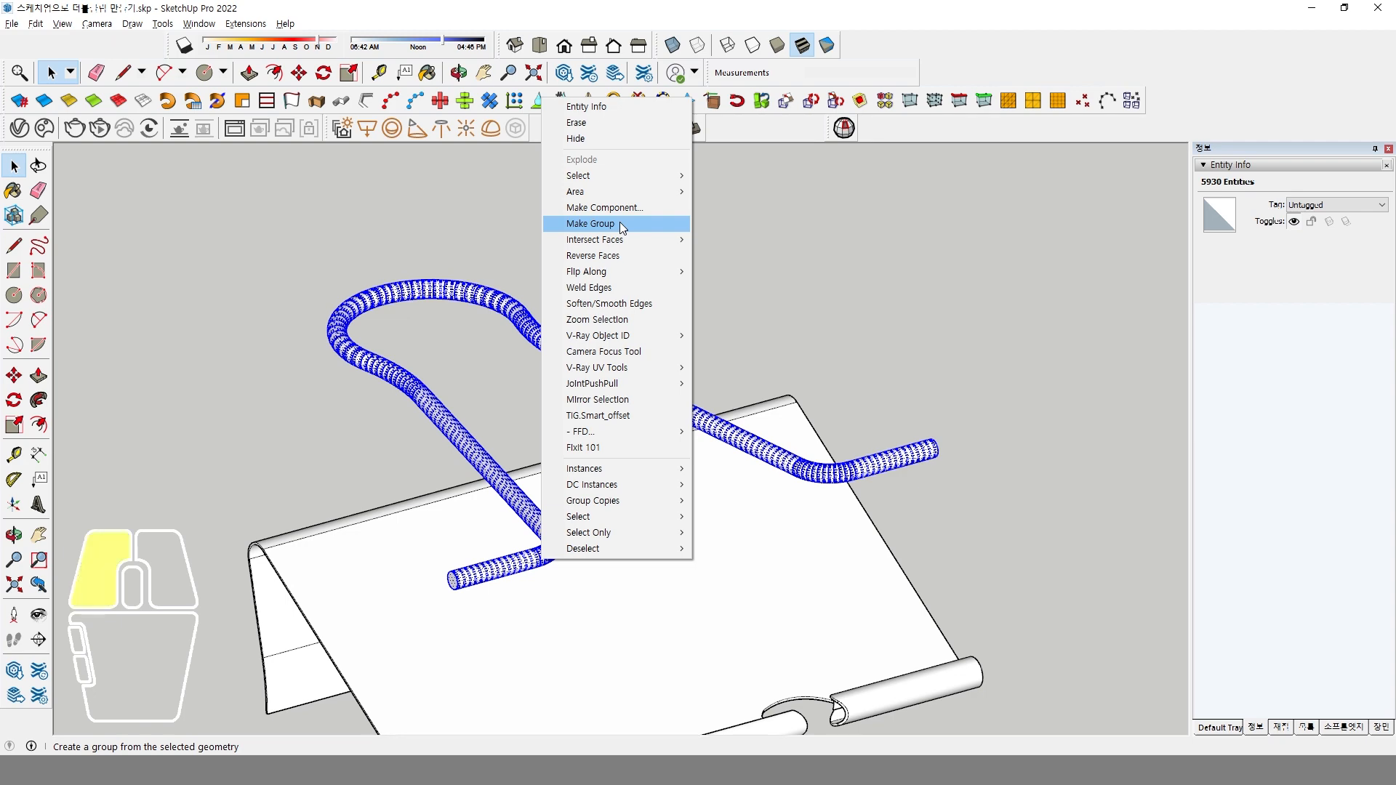
scroll(573, 365, down, 5)
mouse_move(573, 365)
middle_down()
mouse_move(555, 461)
mouse_move(658, 483)
middle_up()
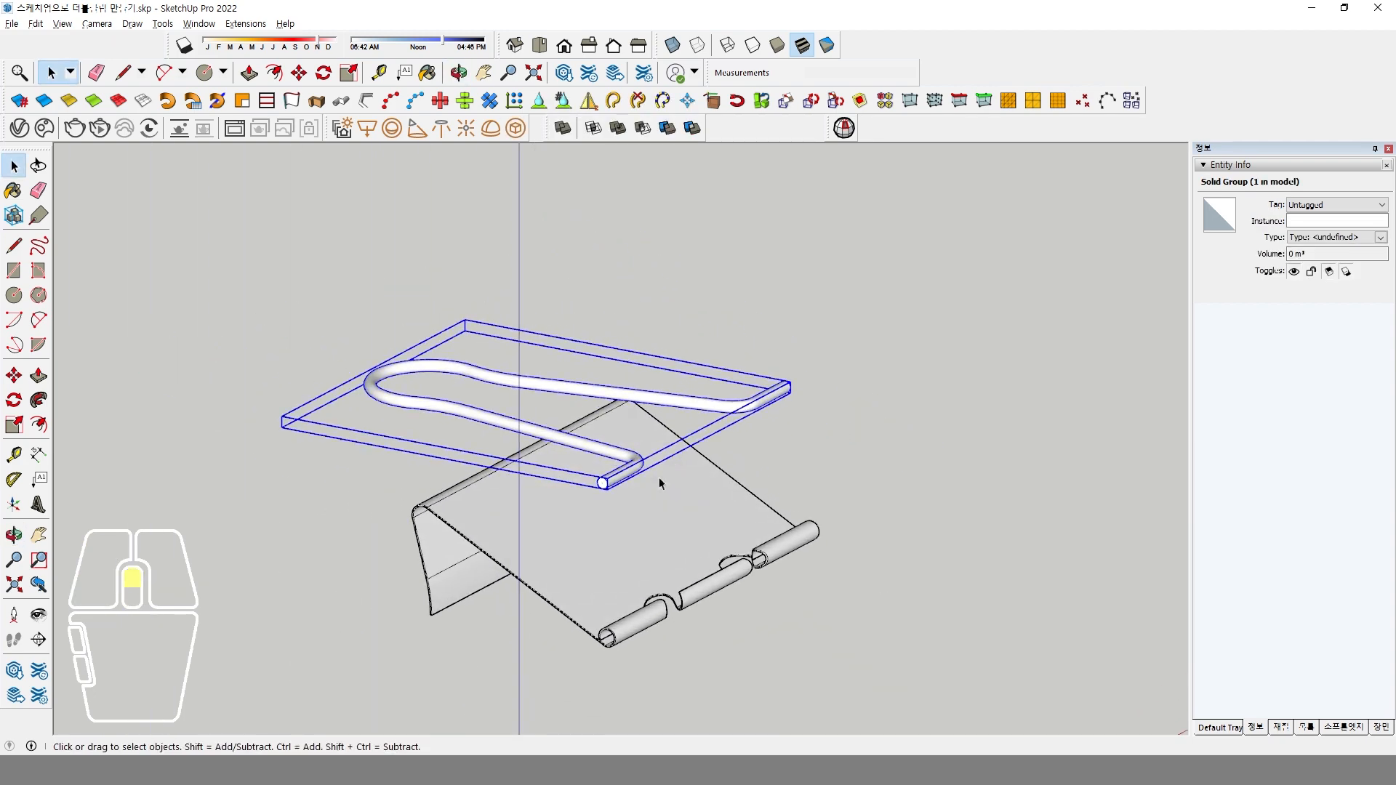
Move the handle group 17 mm in top view toward the plate's rolled edge.
scroll(614, 484, up, 6)
scroll(611, 486, down, 5)
key(m)
click(673, 45)
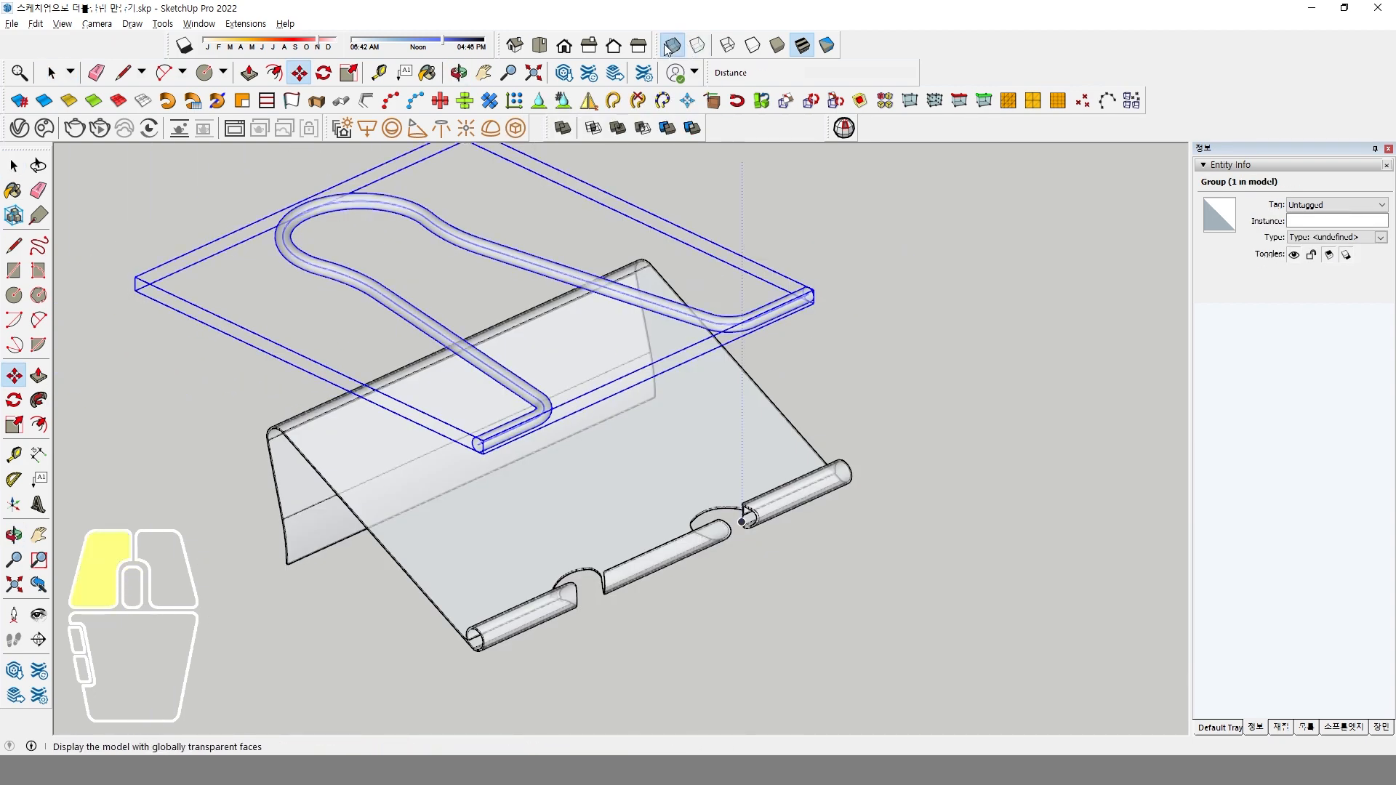
scroll(635, 473, up, 2)
mouse_move(617, 475)
middle_down()
mouse_move(620, 451)
mouse_move(639, 524)
mouse_move(696, 452)
middle_up()
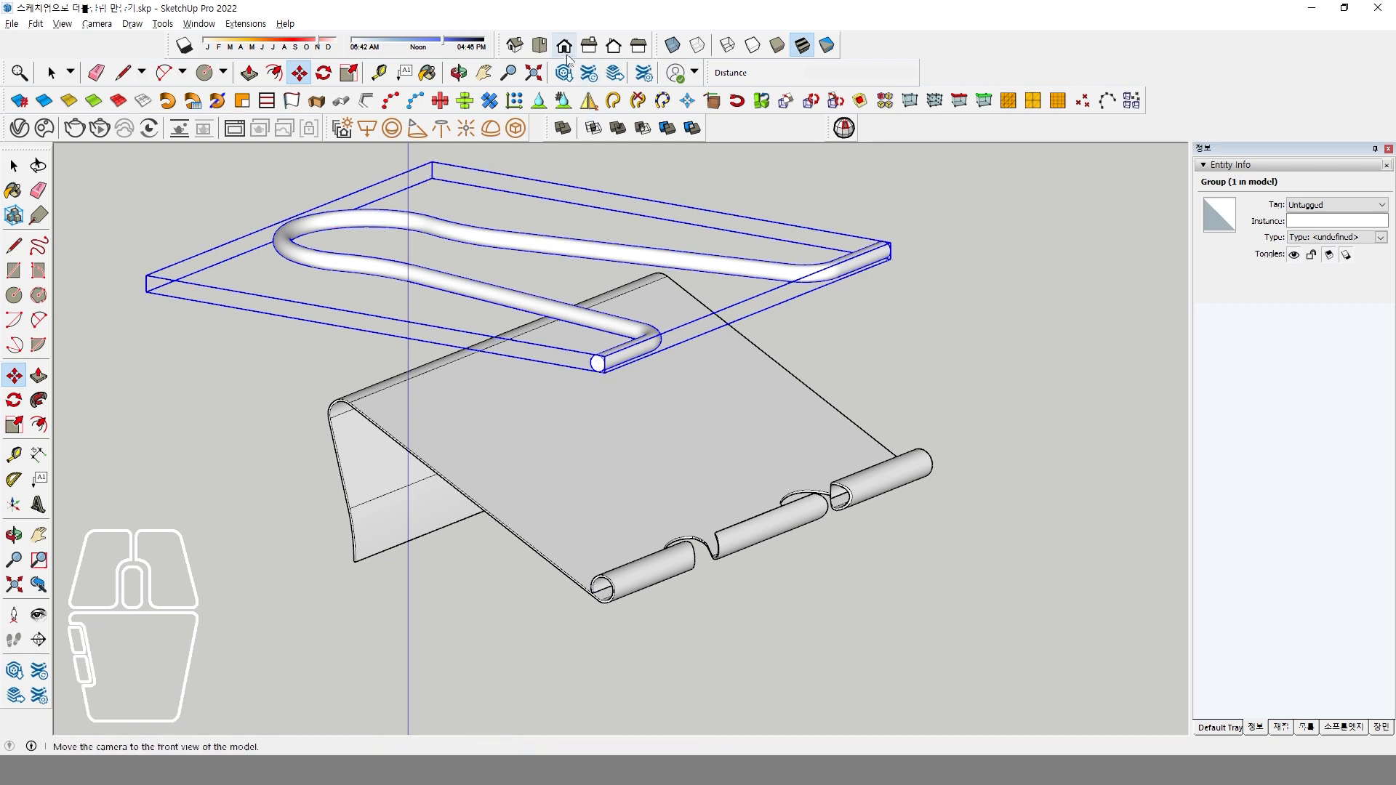
click(539, 45)
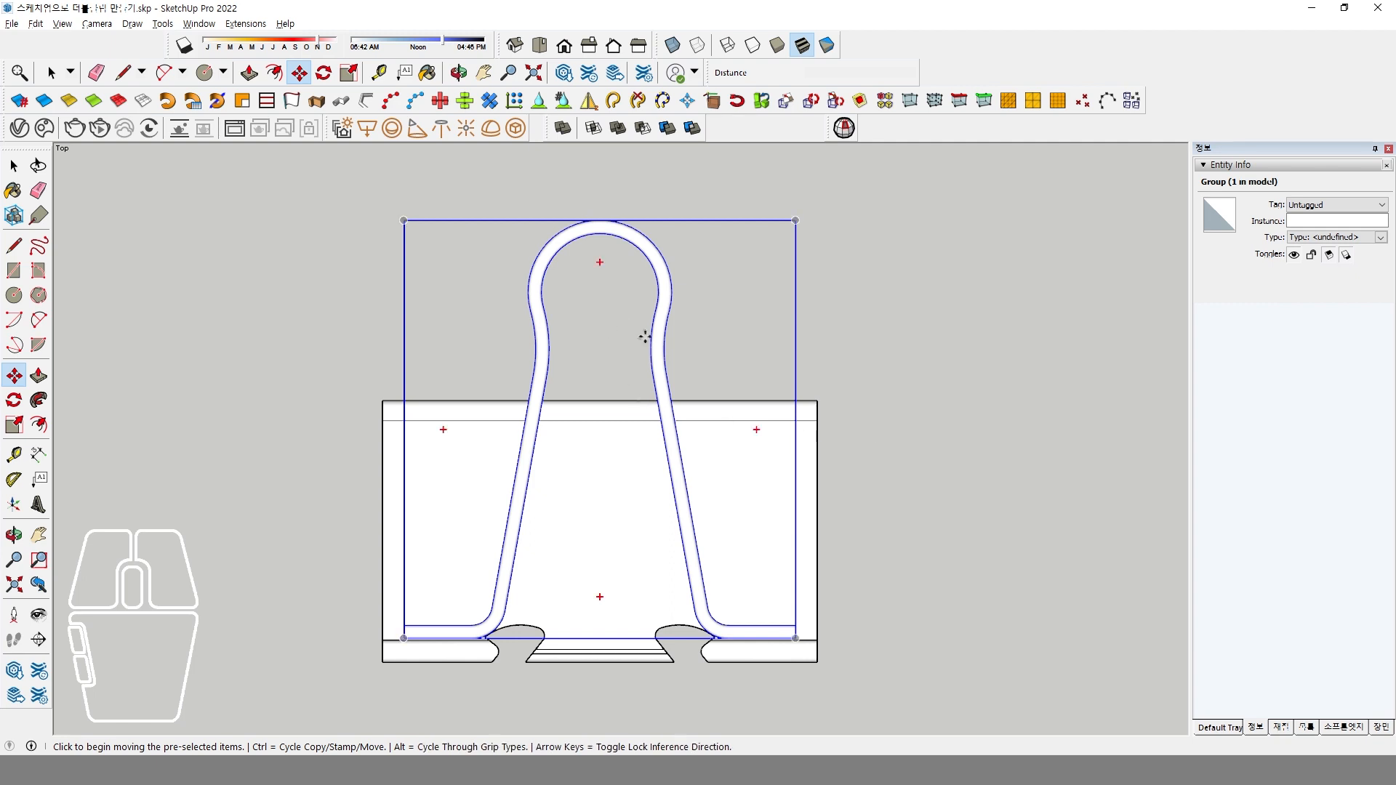
click(866, 410)
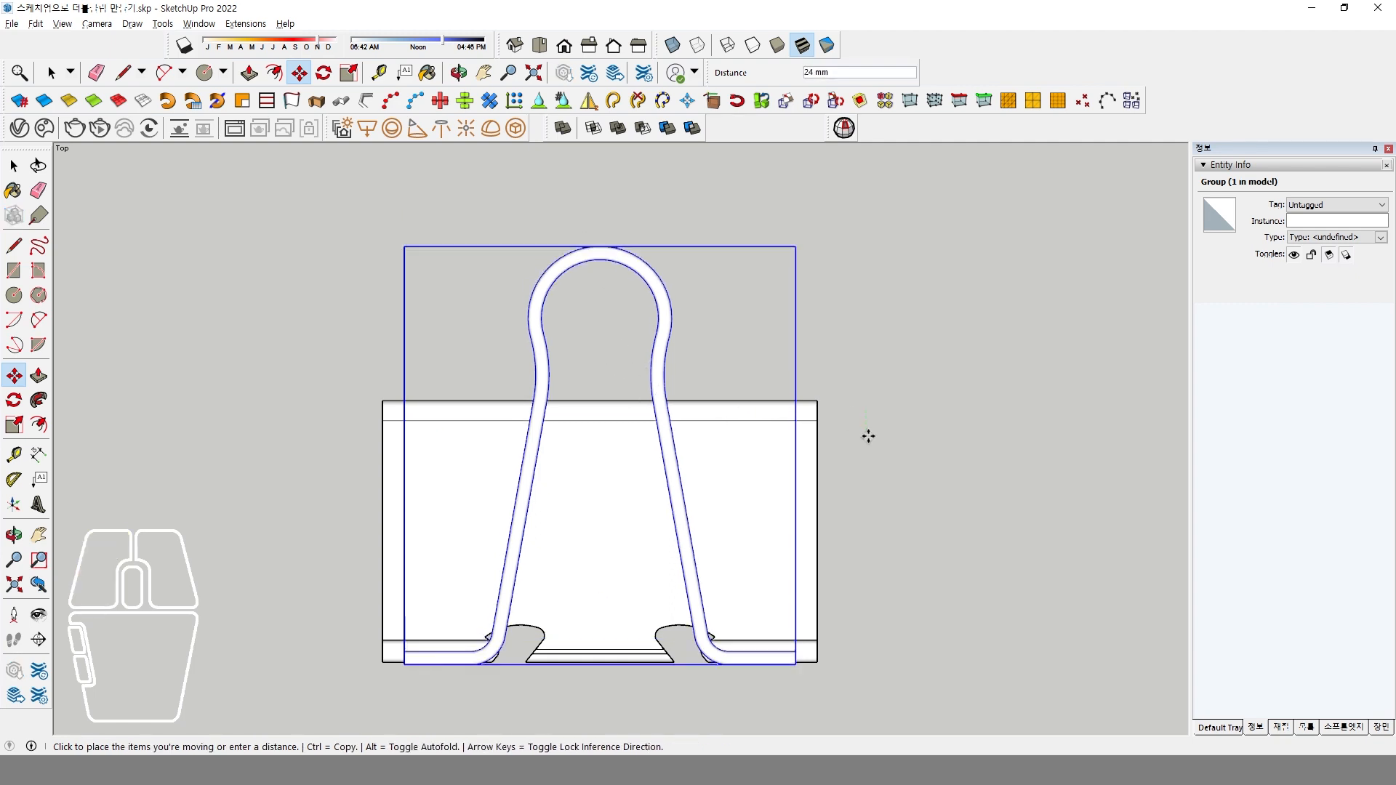
click(869, 436)
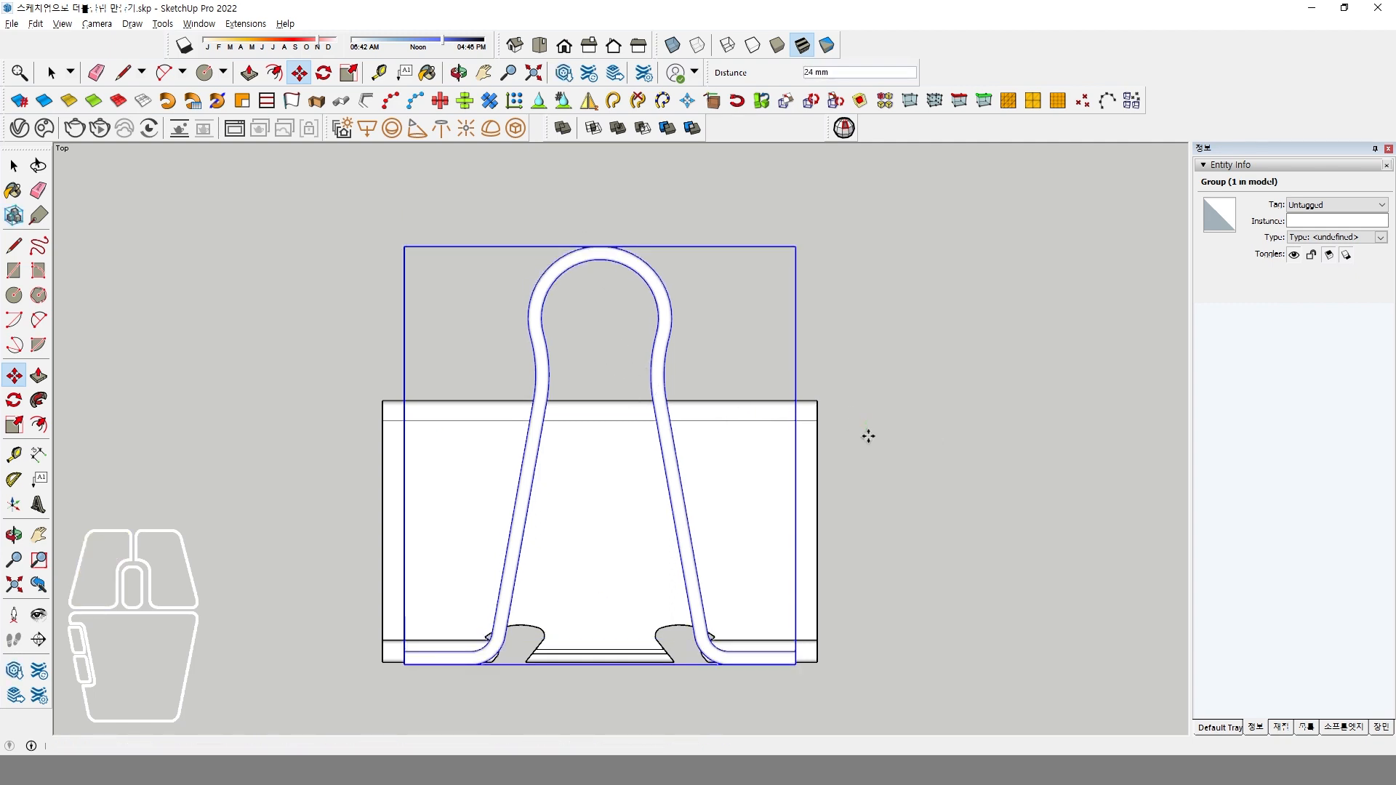
key(ctrl+z)
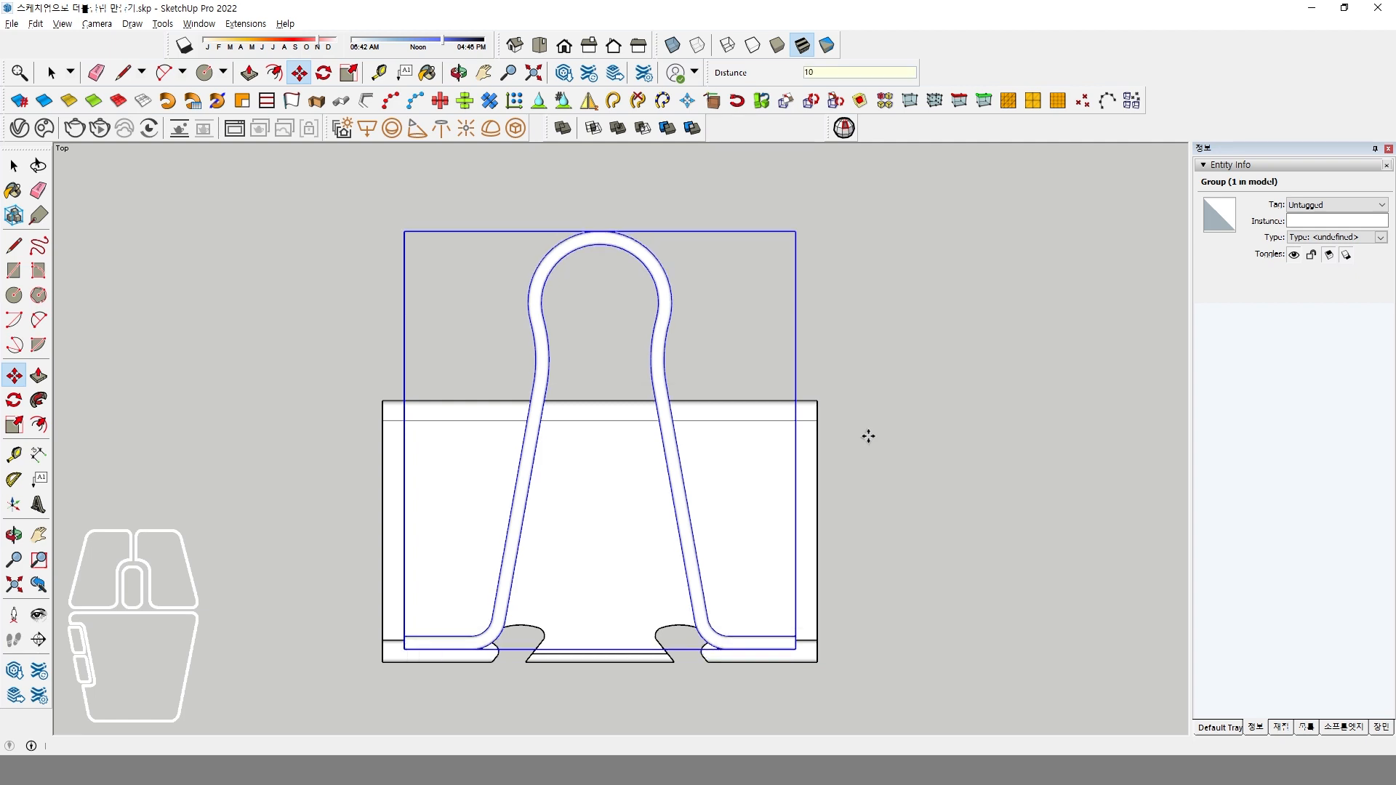
key(Return)
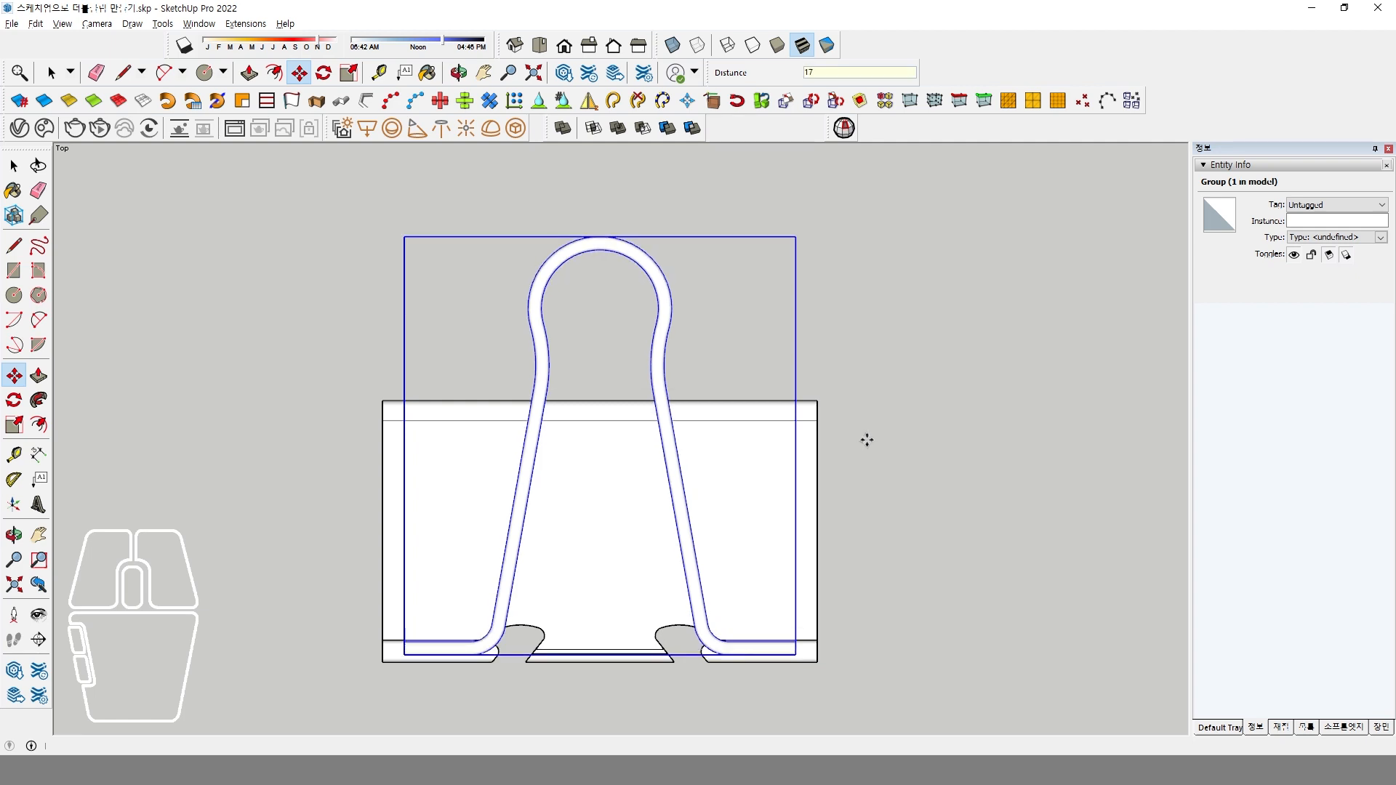
key(Return)
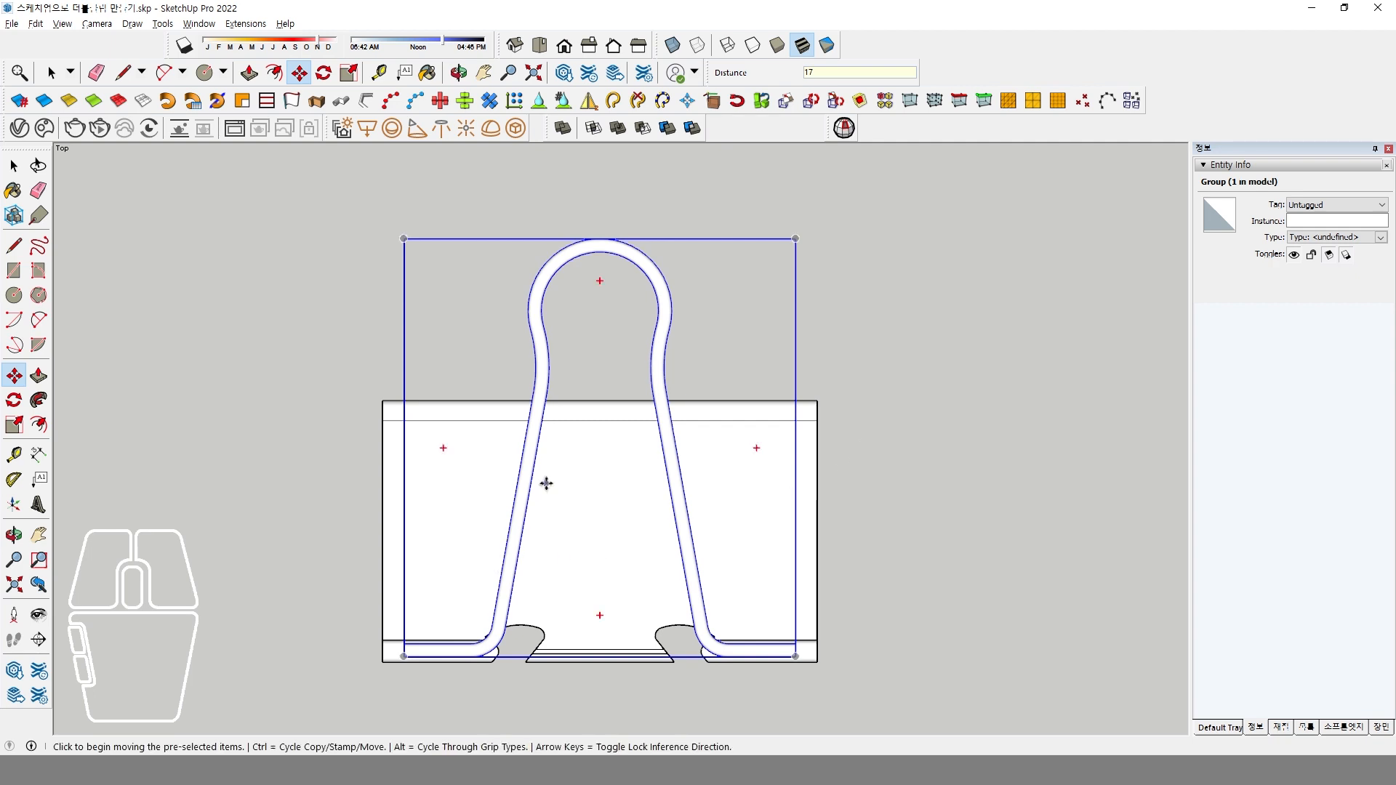
Lower the handle group about 157 mm along the blue axis so its ends sit inside the plate's rolled edge.
click(589, 45)
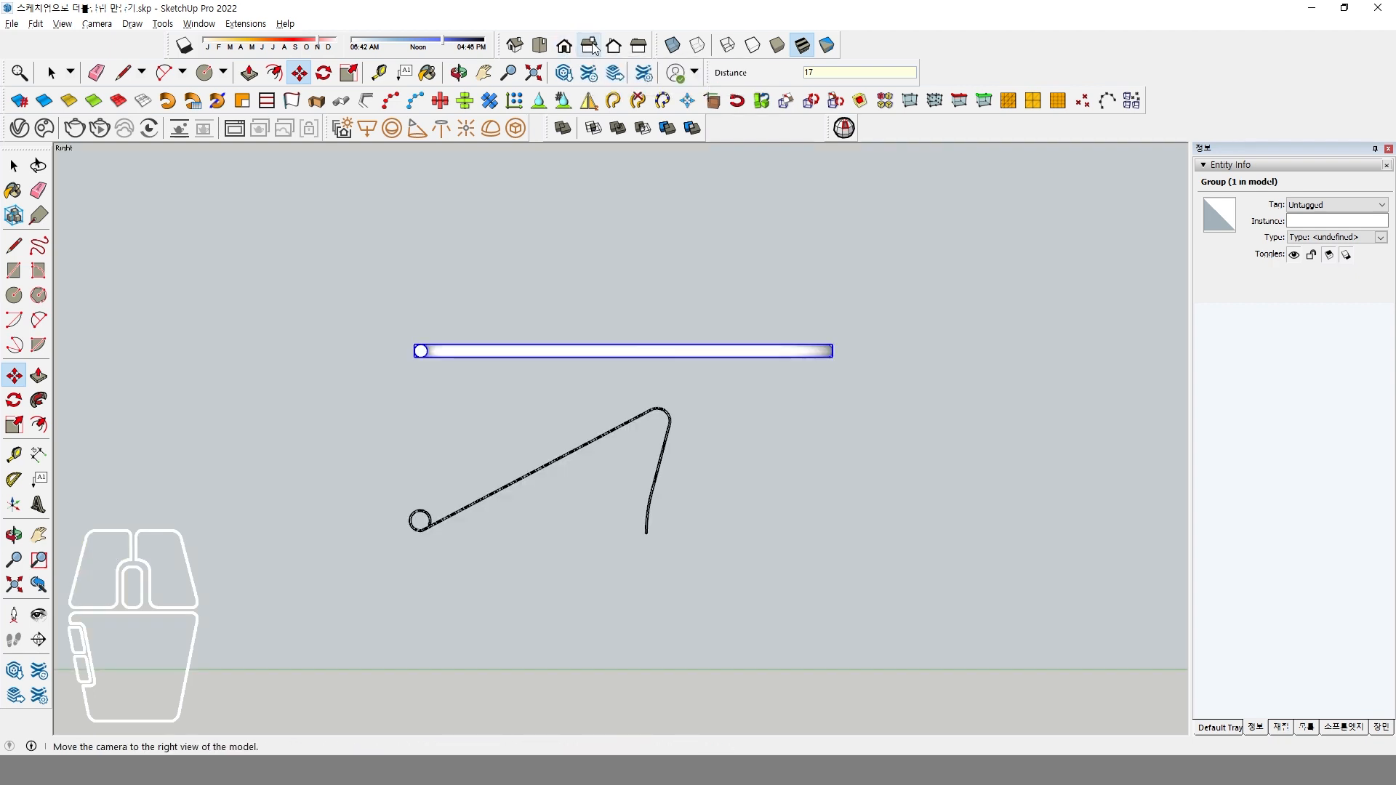
click(390, 333)
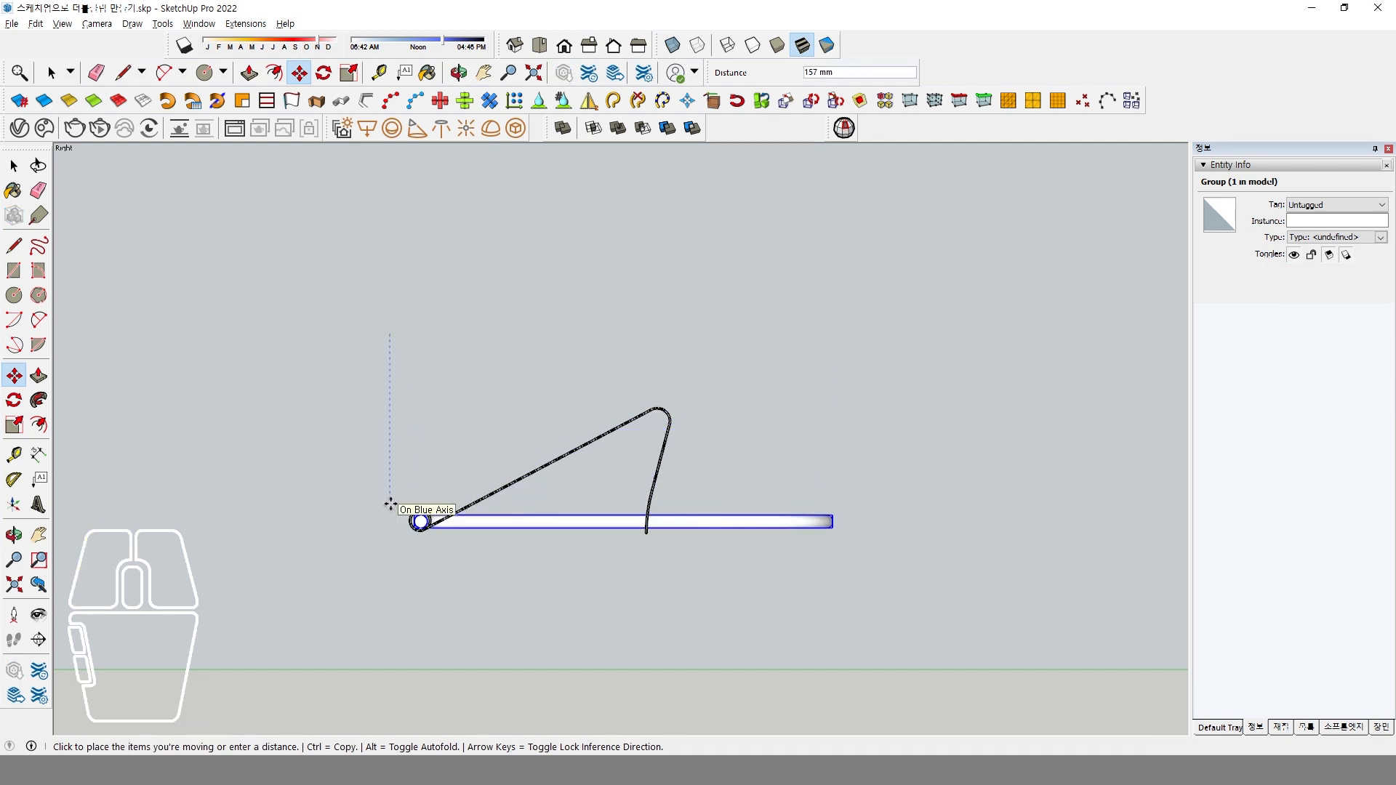
click(390, 503)
middle_drag(512, 514, 575, 558)
Rotate the handle group about 27.9° around the rolled edge's centre so it lies along the sloping plate.
key(m)
click(24, 405)
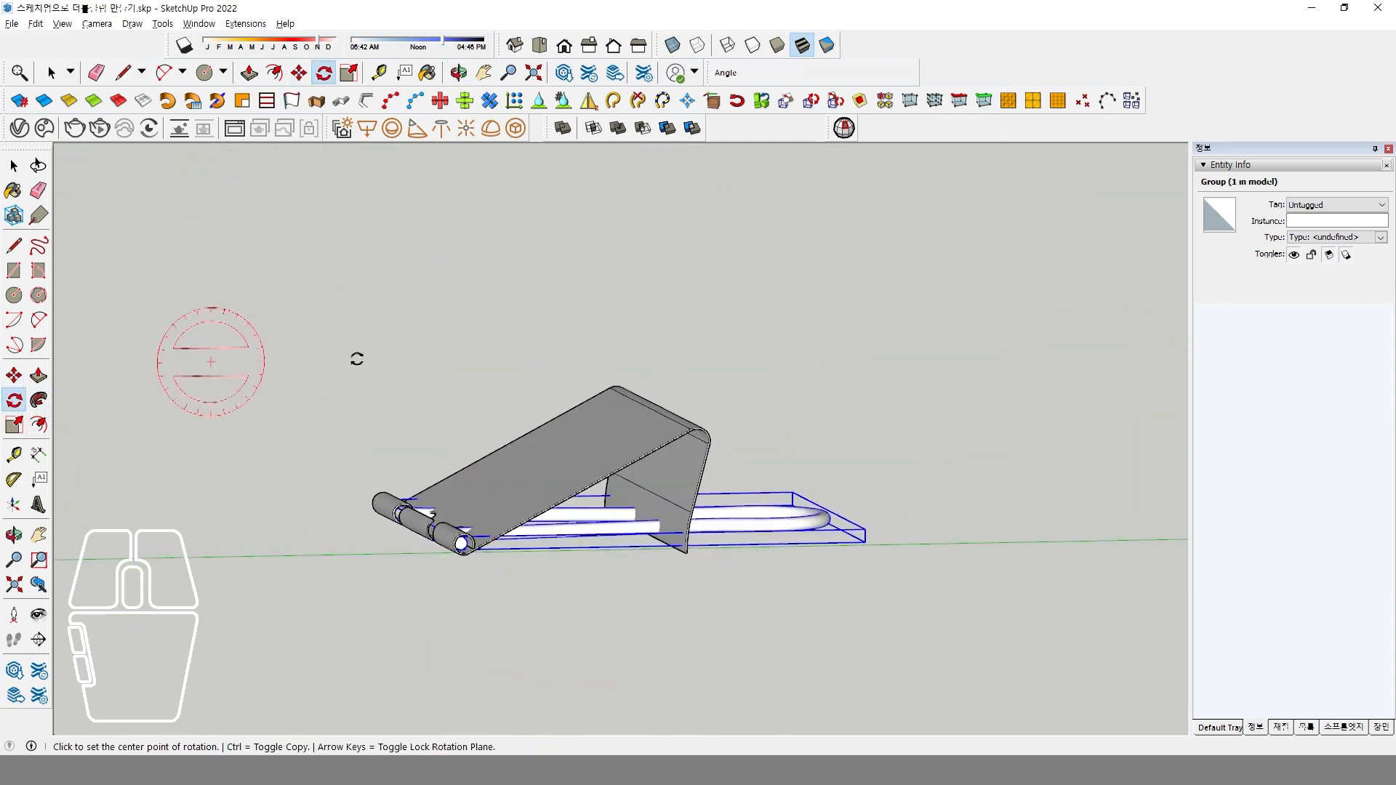
click(588, 50)
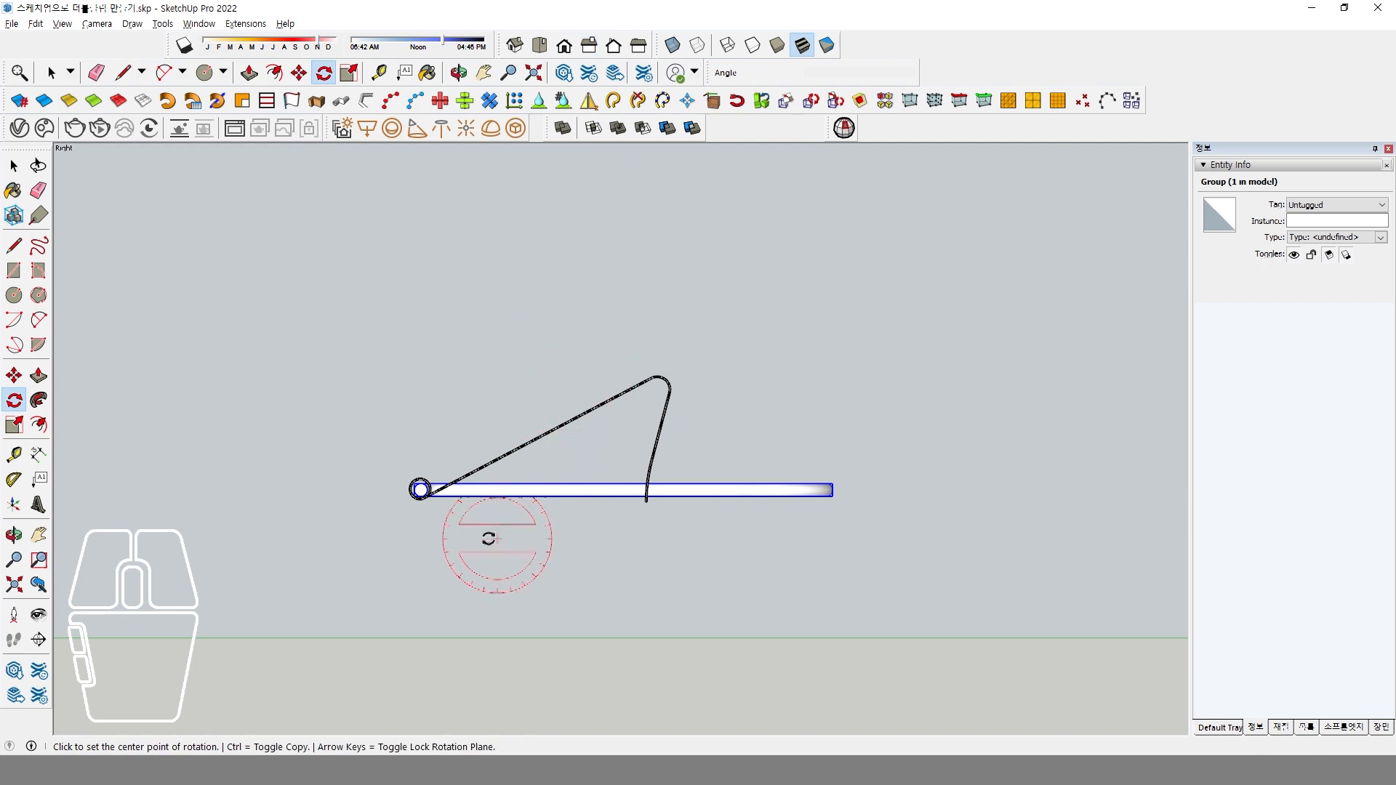
scroll(409, 480, up, 5)
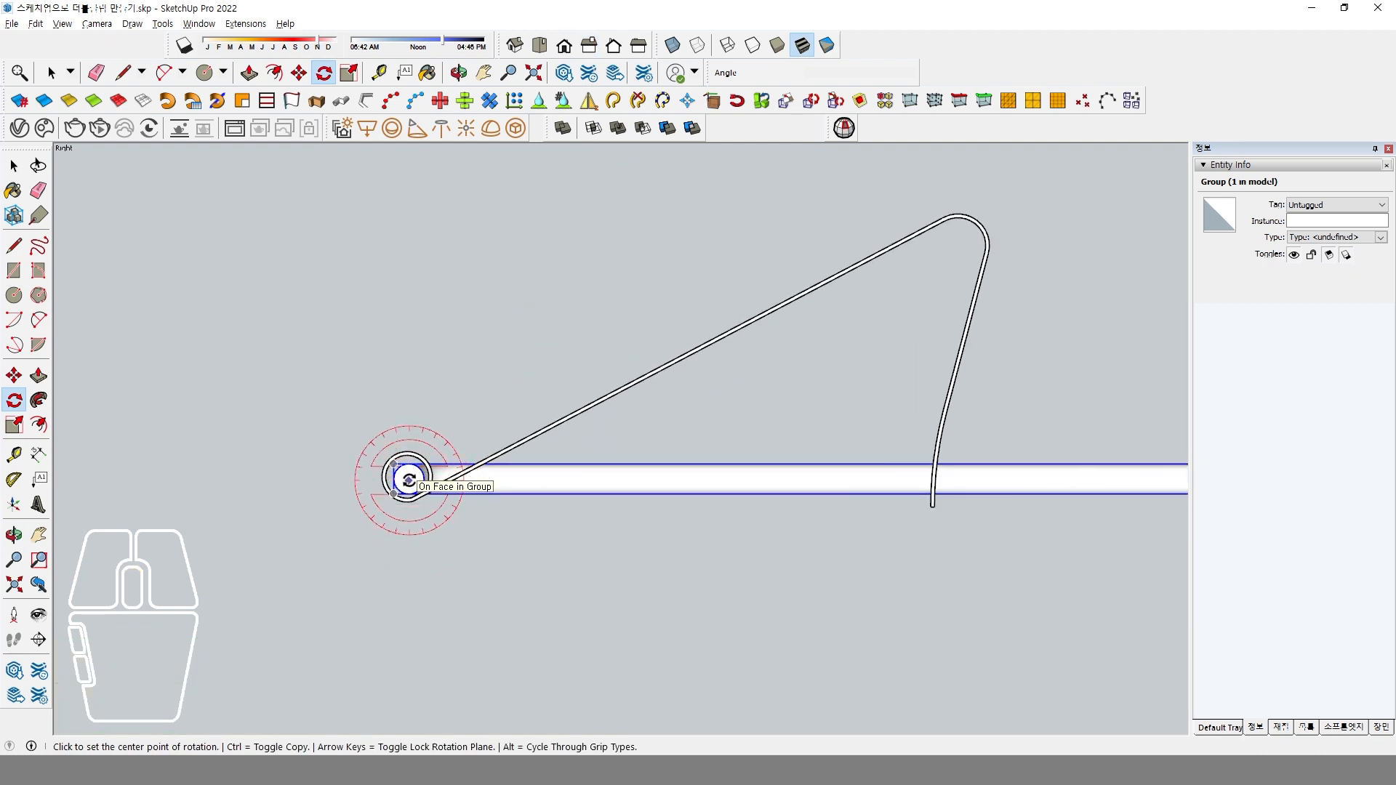
click(409, 480)
click(888, 480)
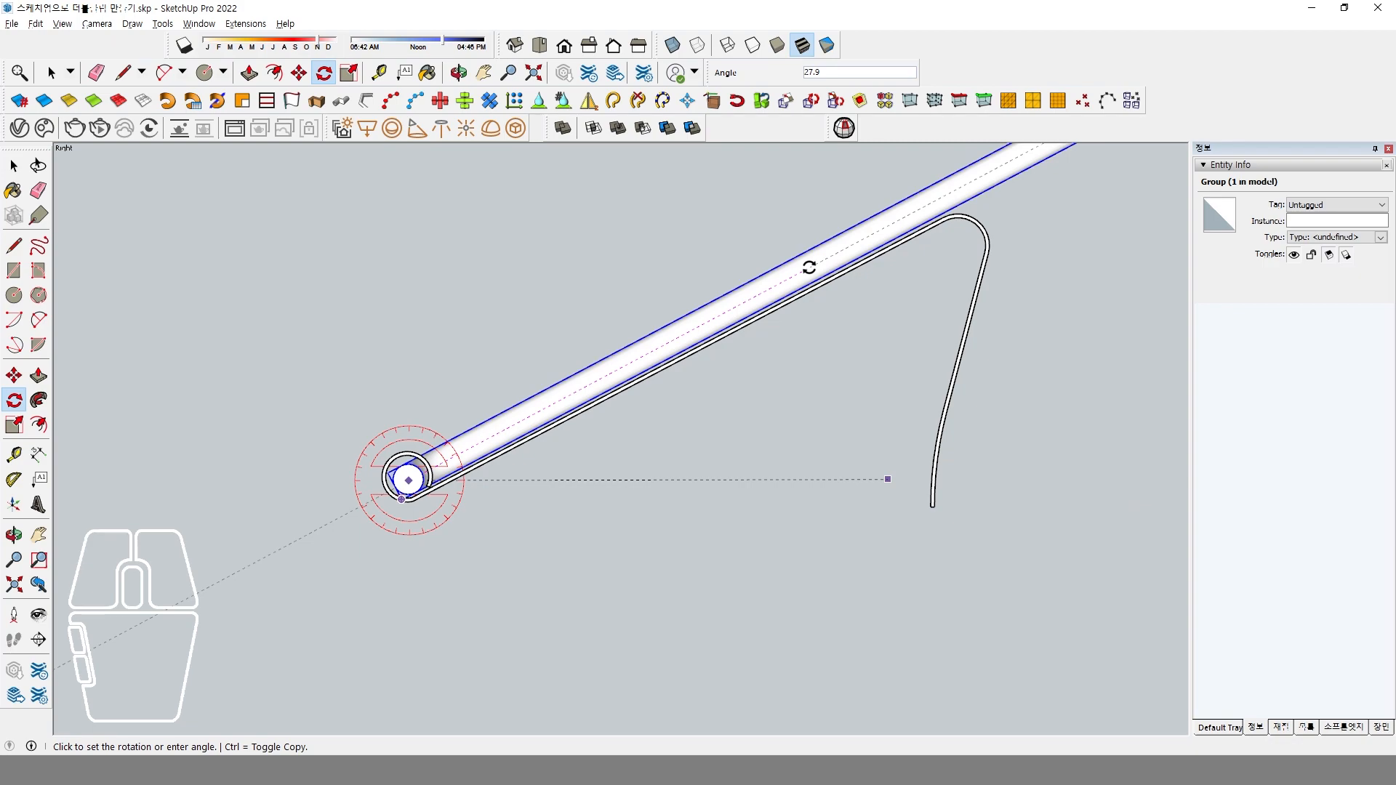
click(809, 267)
Scale the handle group's width along the red axis about its centre by a factor of 0.95.
middle_drag(698, 429, 415, 524)
scroll(434, 524, up, 3)
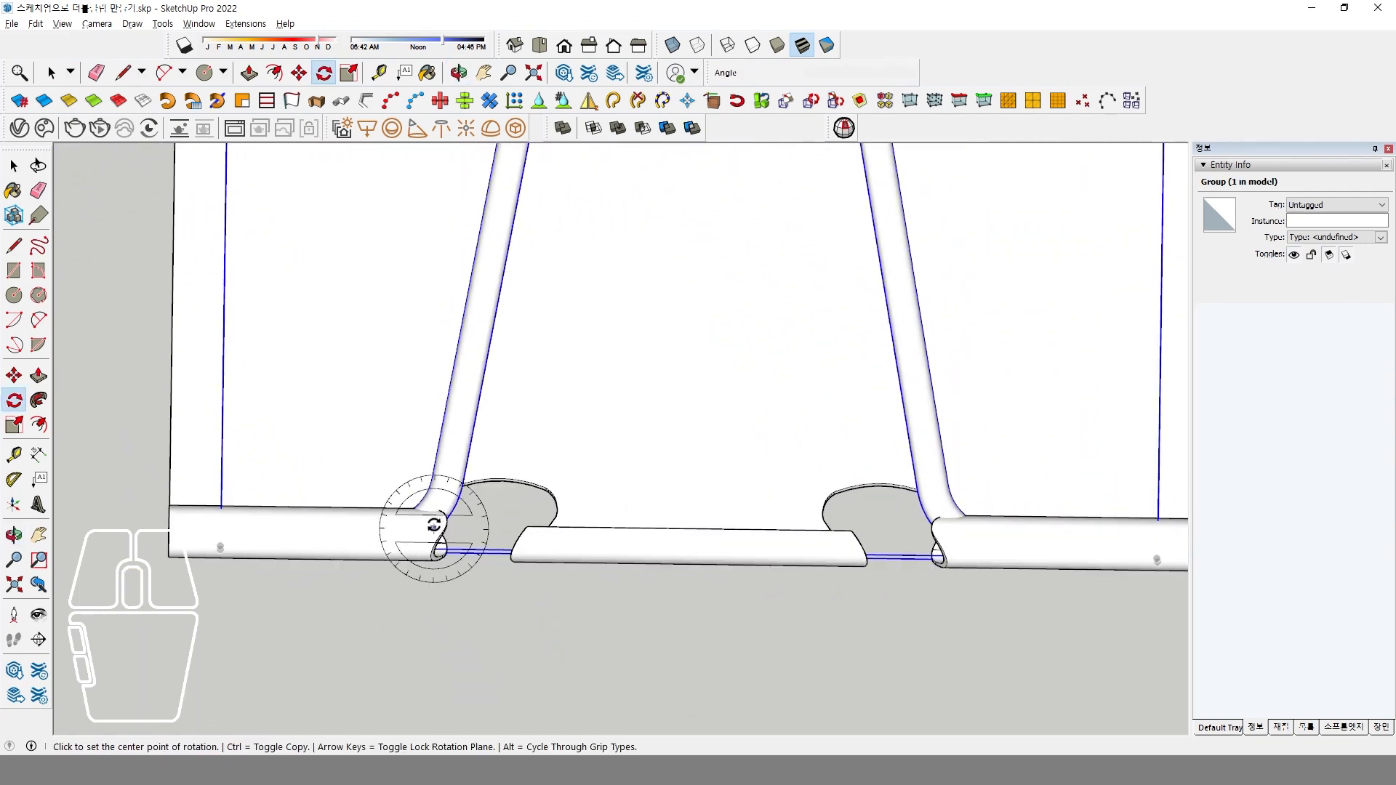
scroll(465, 505, down, 5)
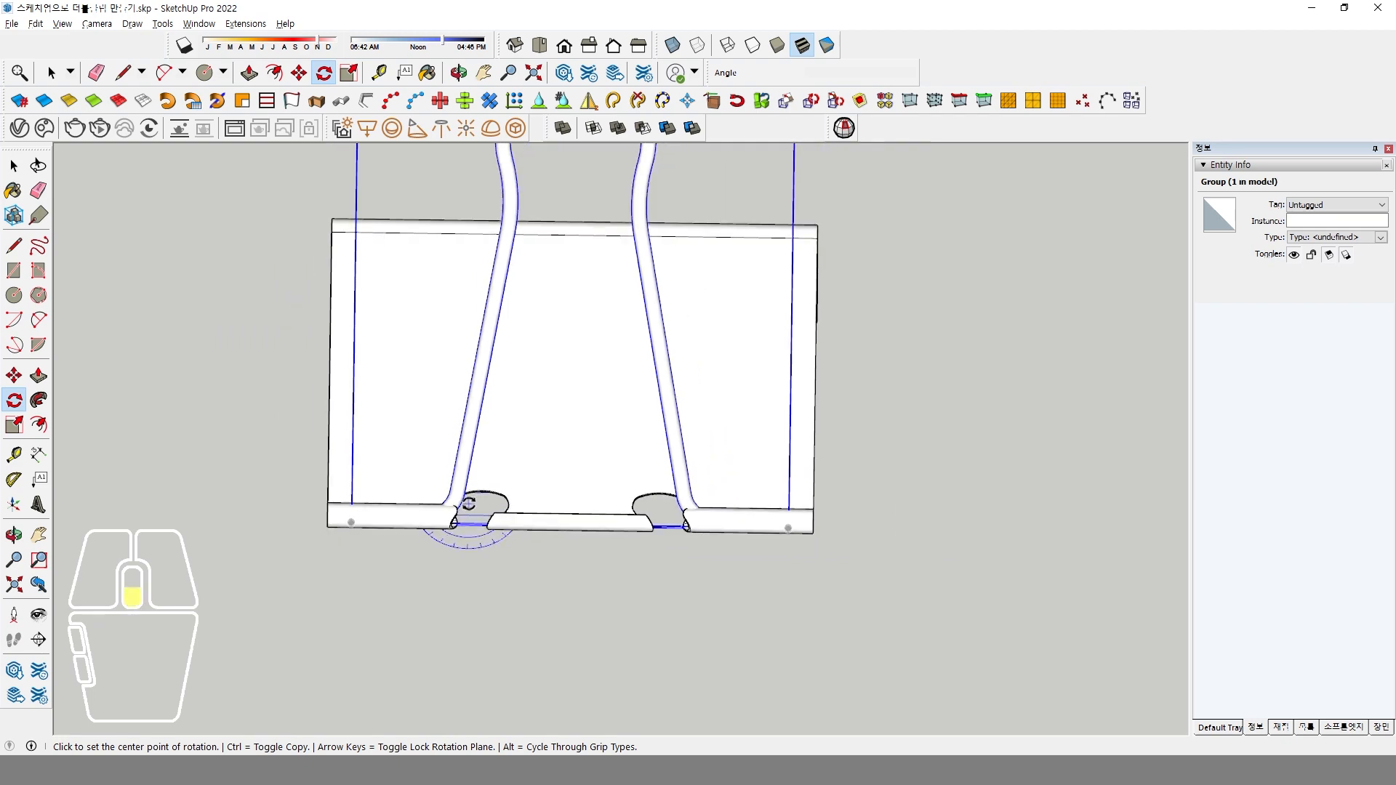
scroll(469, 503, down, 5)
middle_drag(499, 624, 542, 555)
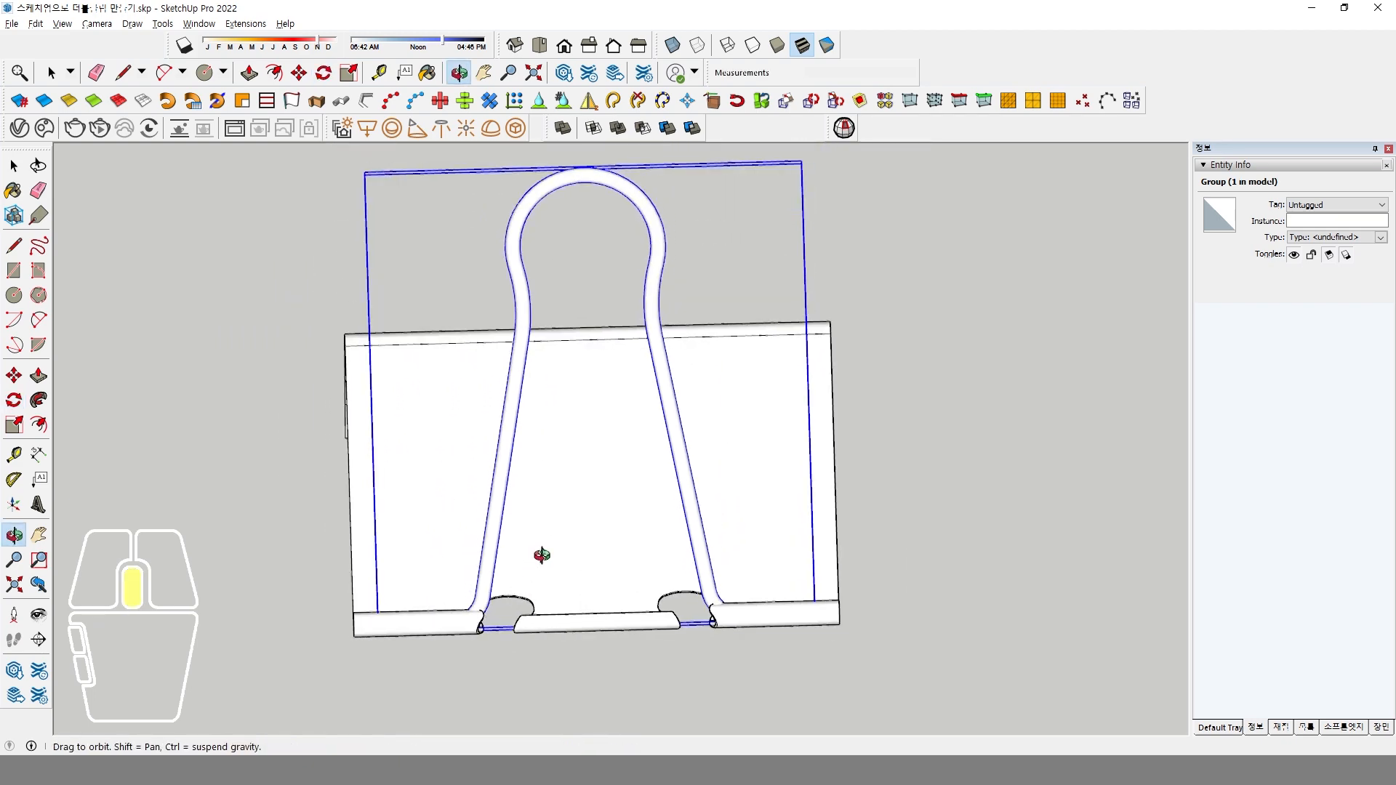
click(15, 421)
middle_drag(910, 524, 841, 461)
scroll(842, 460, up, 6)
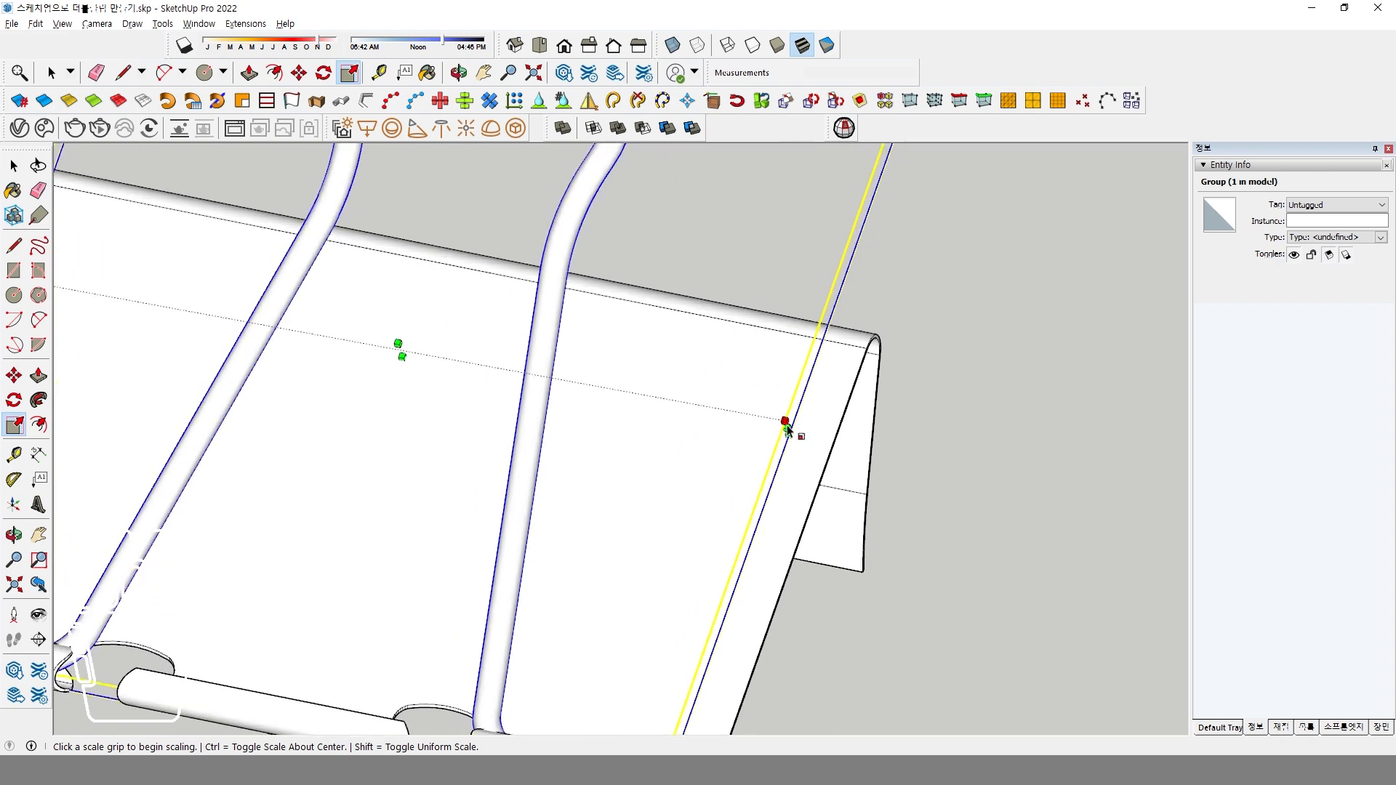
scroll(788, 436, up, 3)
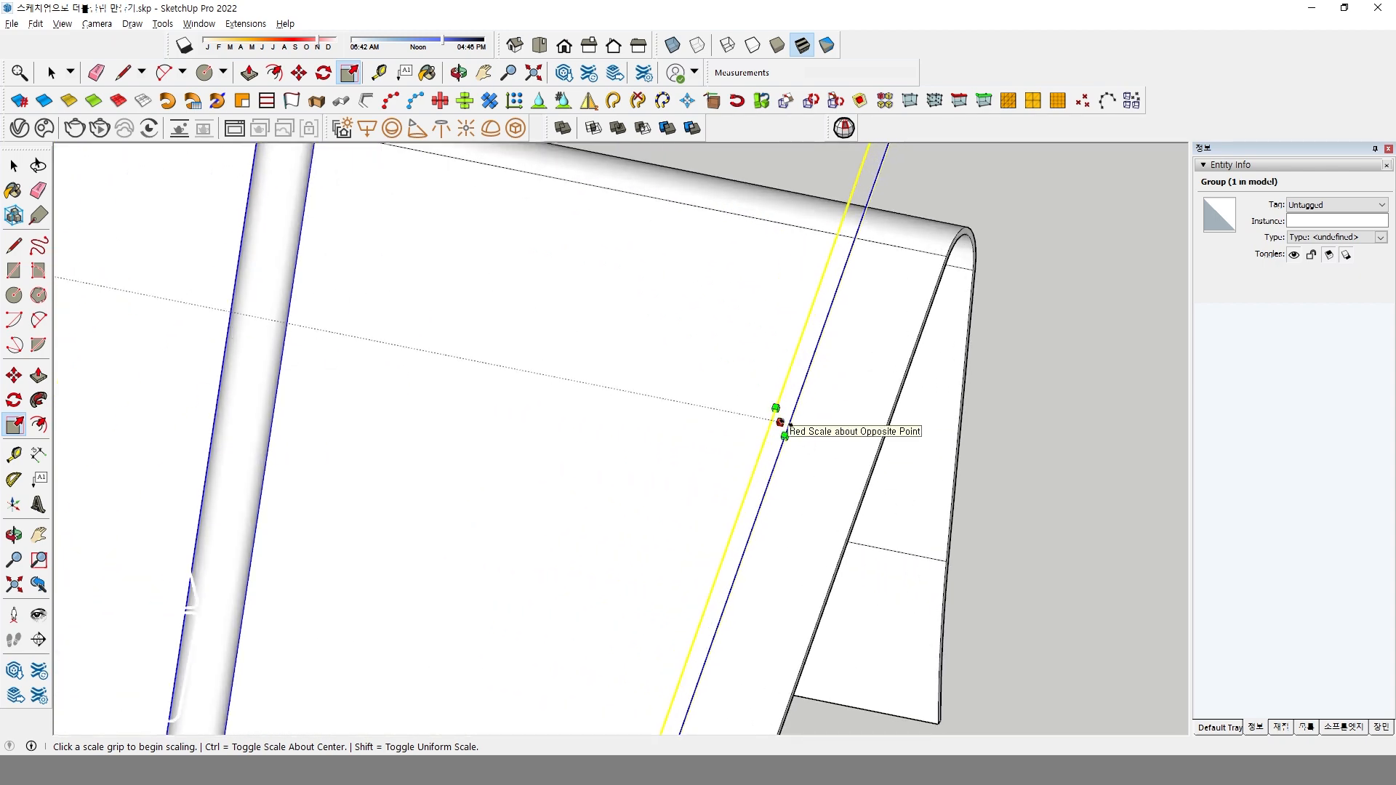
click(782, 423)
scroll(579, 401, down, 6)
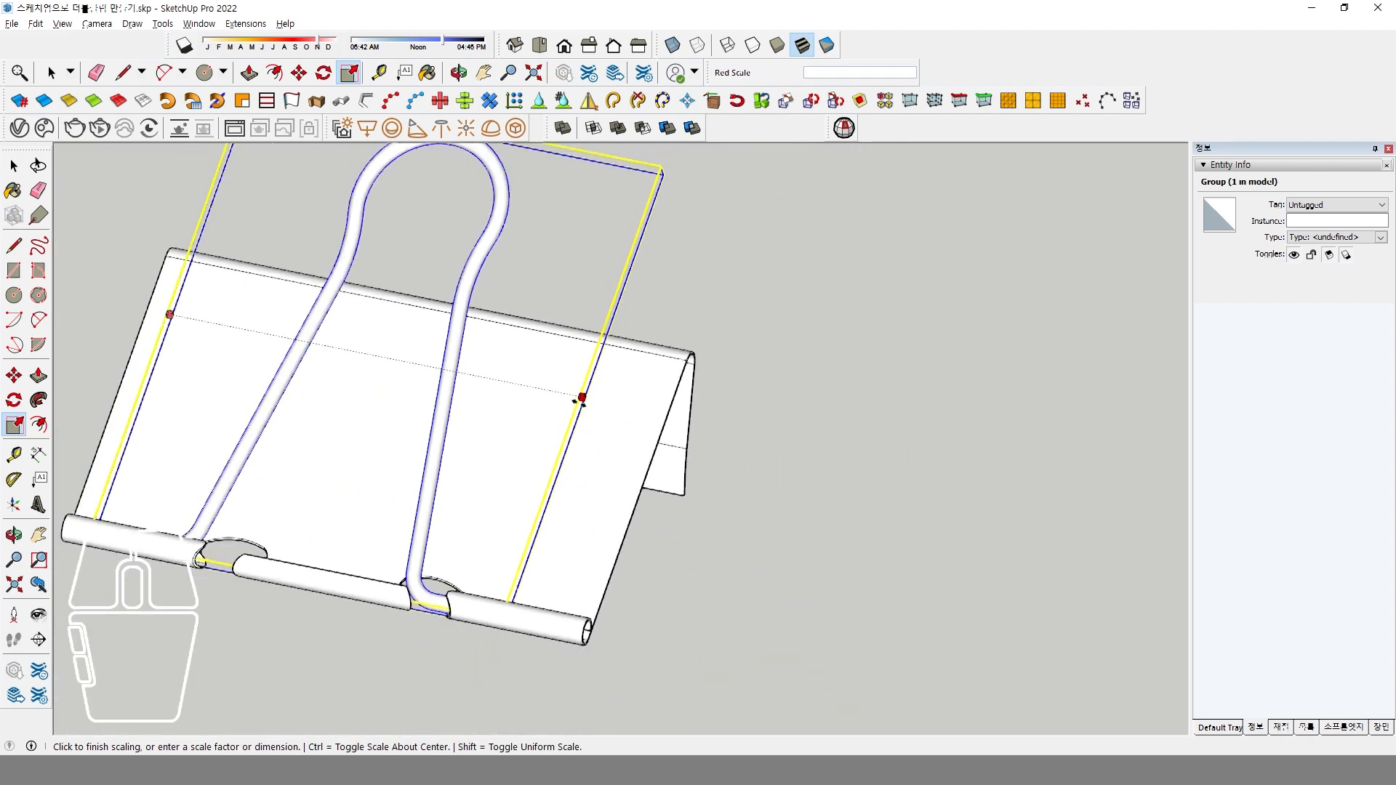
middle_drag(580, 401, 676, 446)
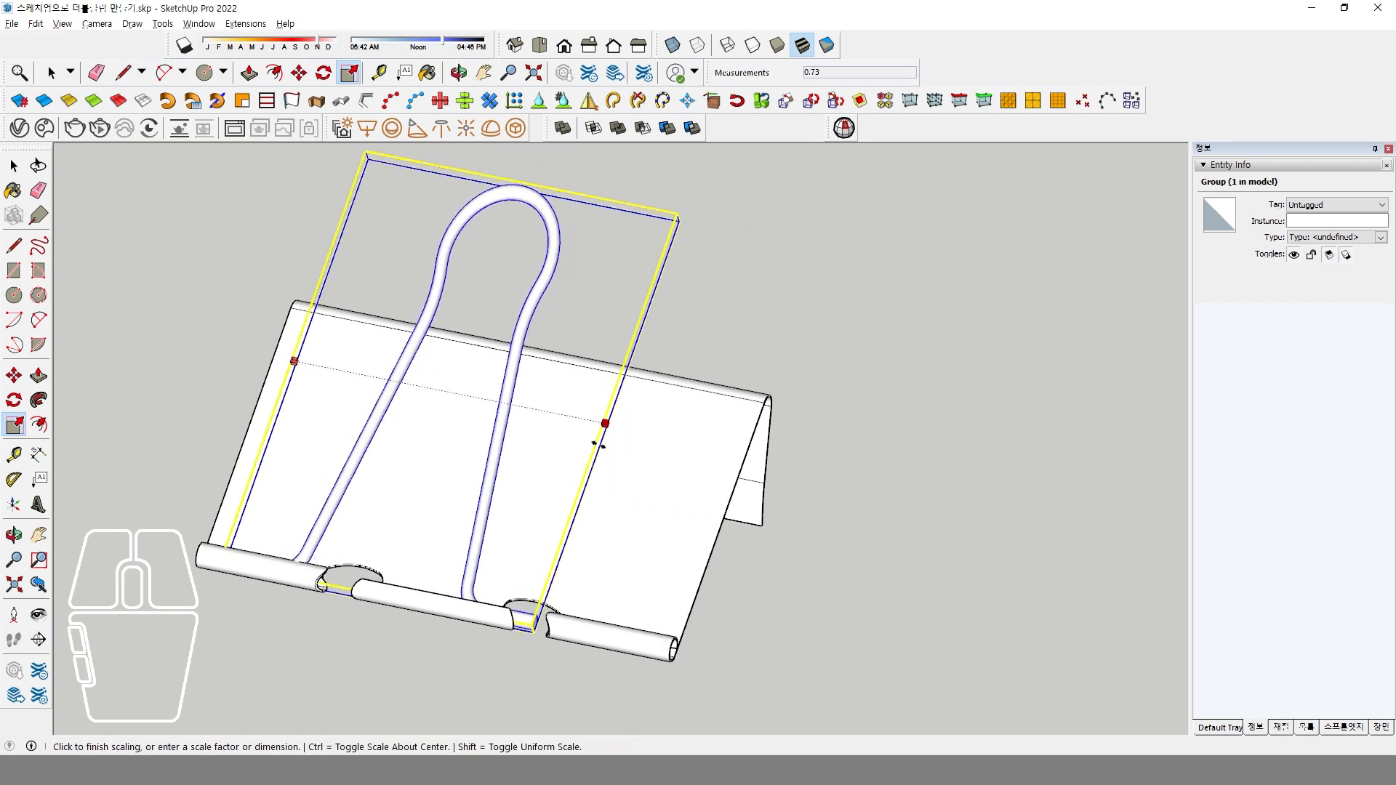
key(ctrl)
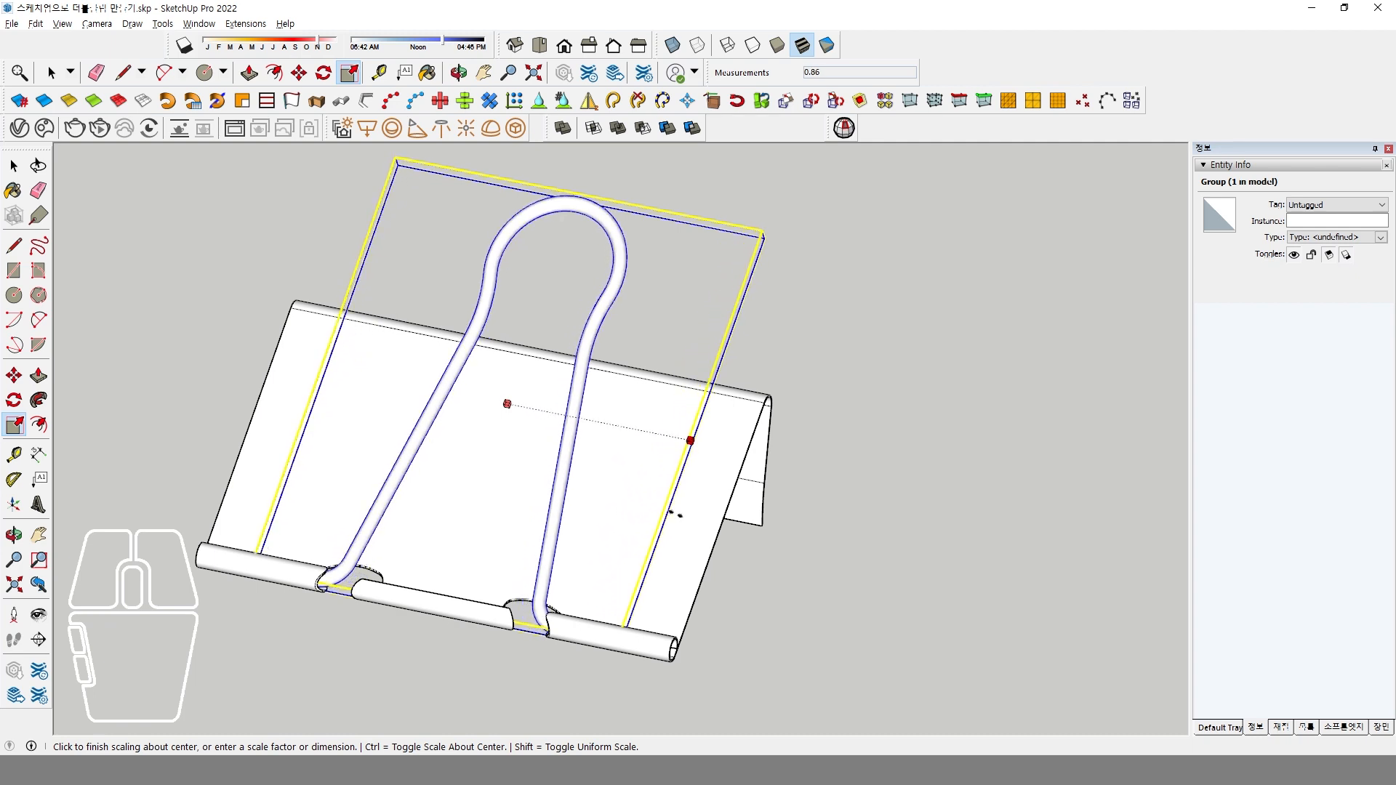
click(676, 514)
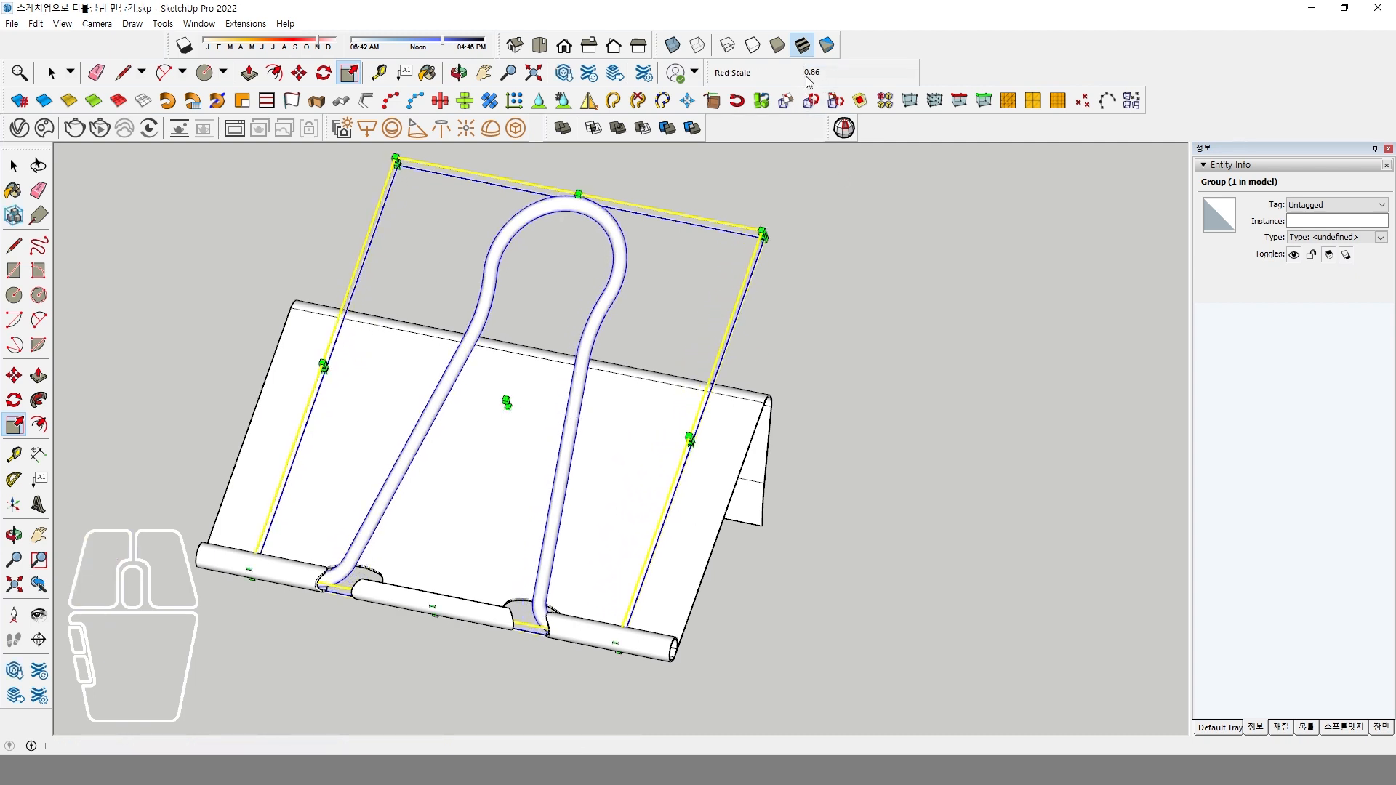
text(0)
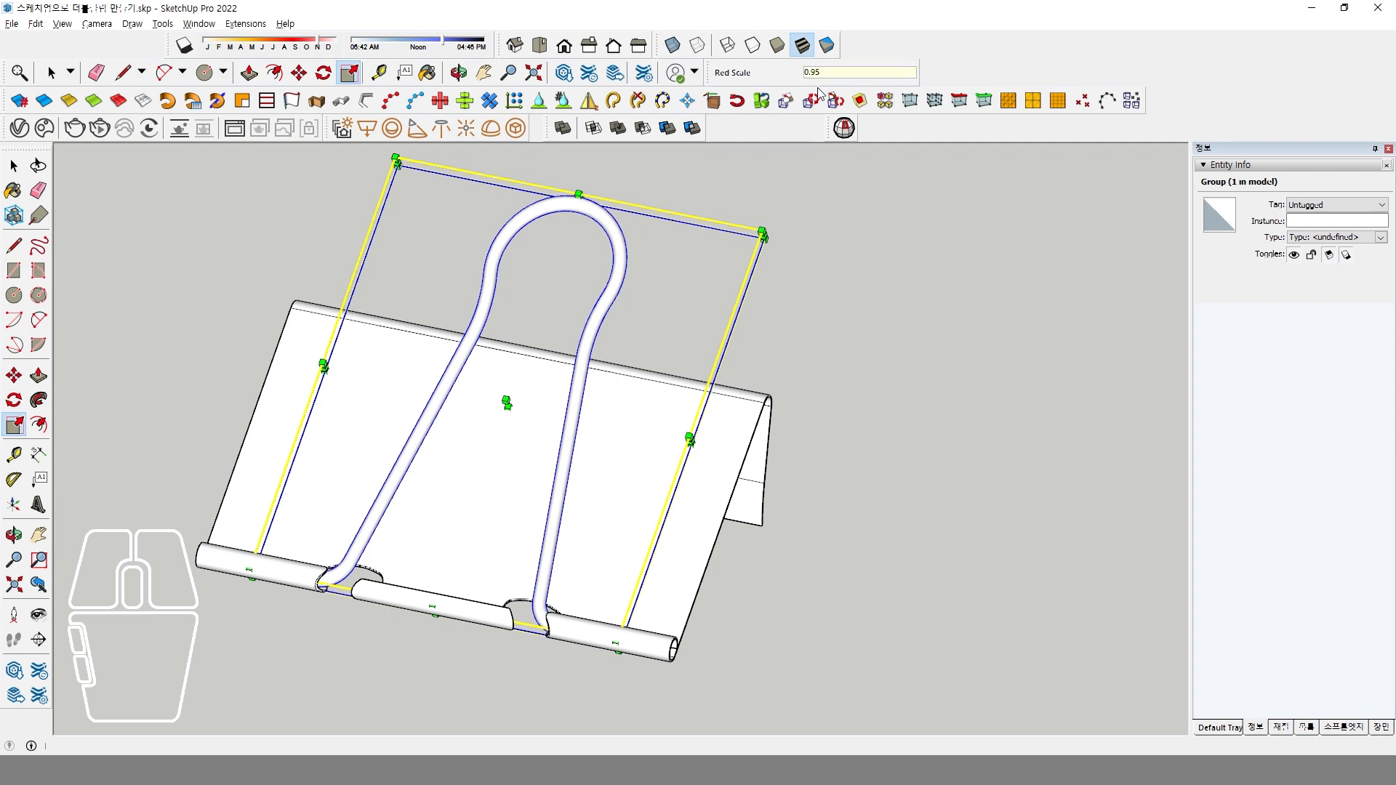
key(Return)
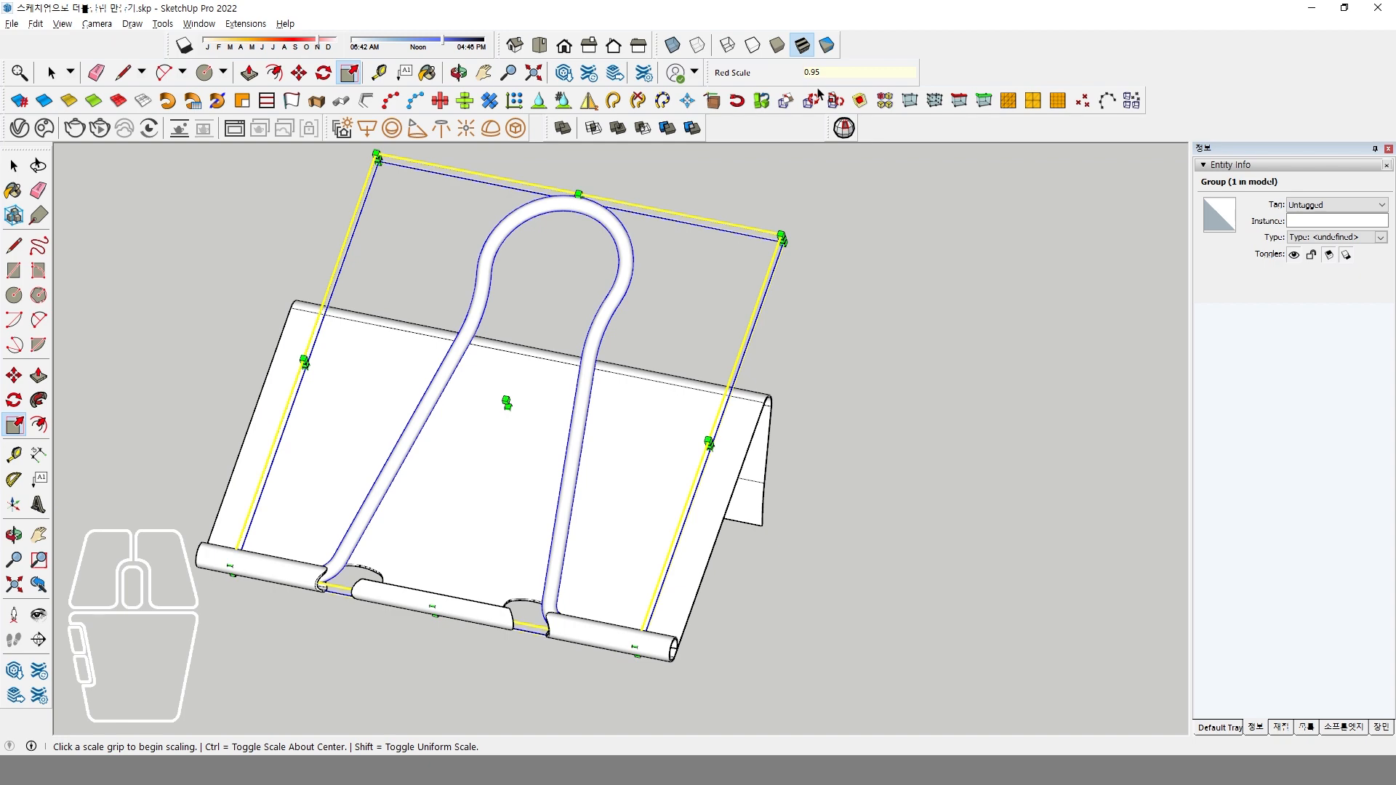
Try scale factors of 0.96 and 0.94 for the handle group's width along the red axis.
middle_drag(599, 336, 321, 533)
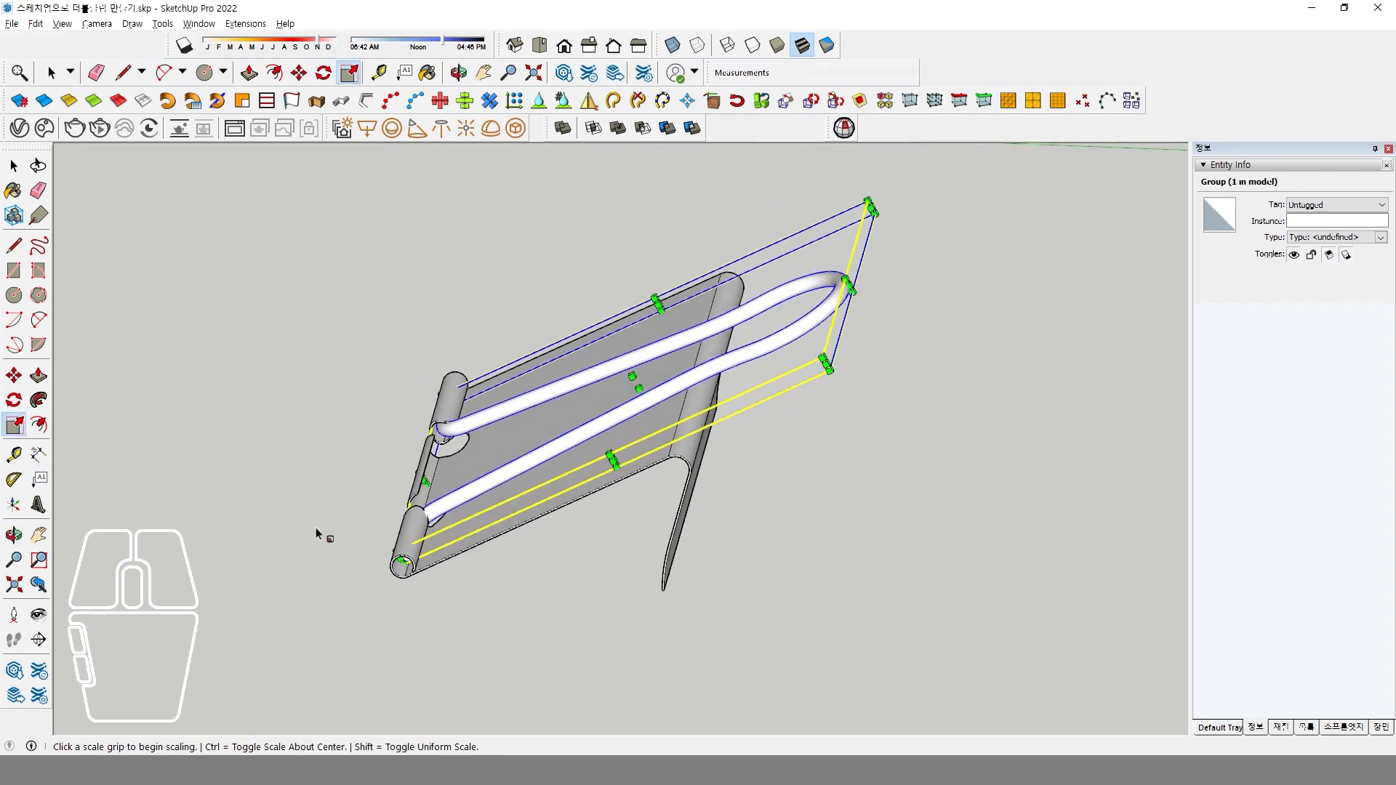
scroll(436, 523, up, 2)
scroll(436, 523, up, 3)
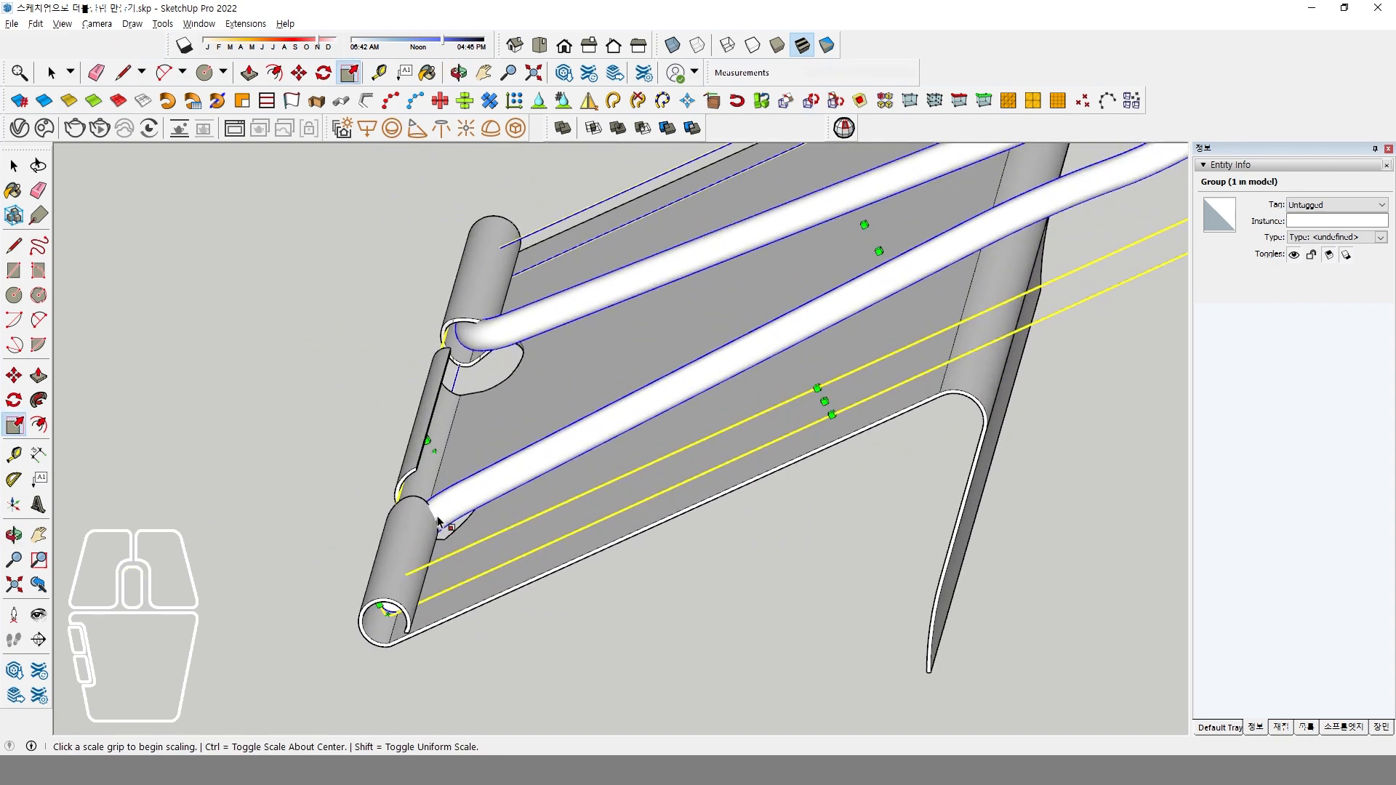
text(0.)
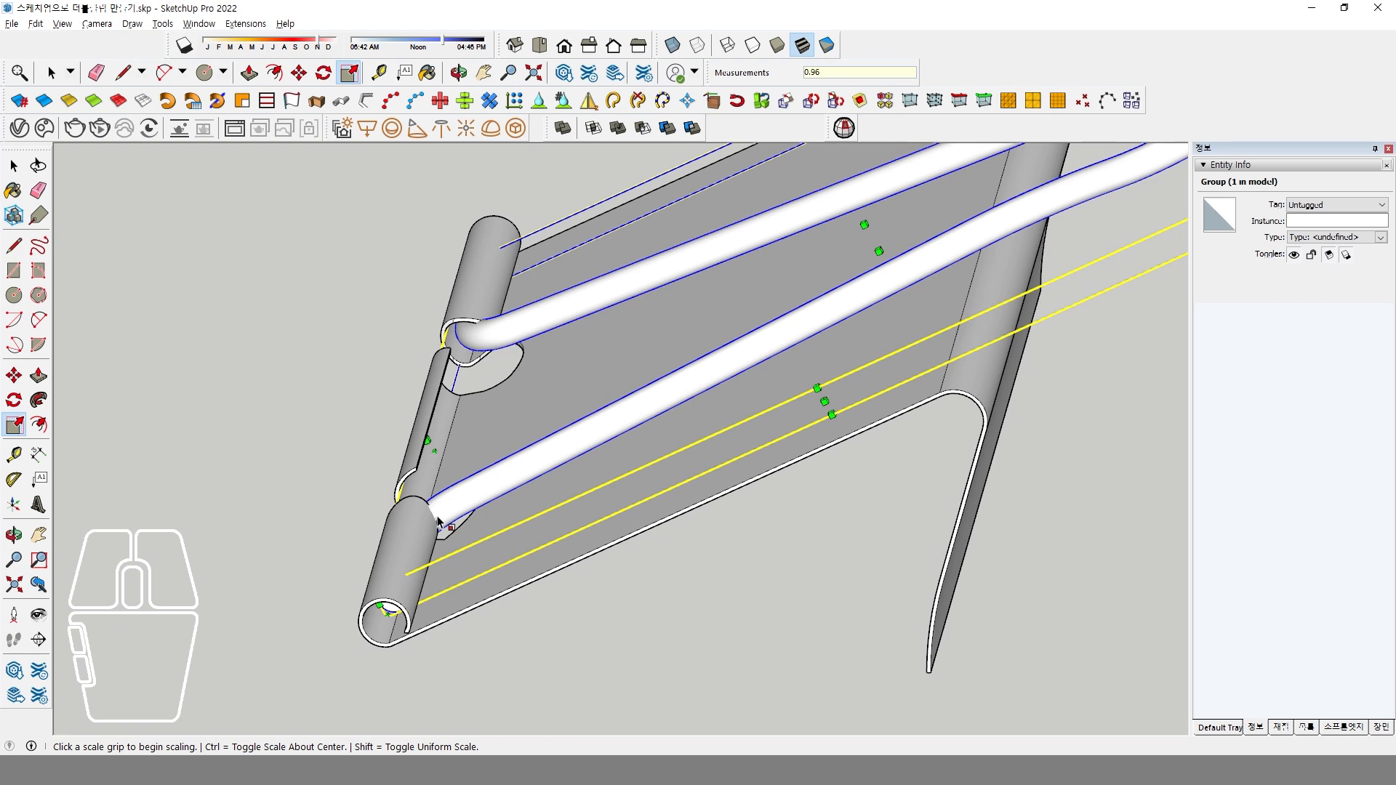
text(96)
key(Return)
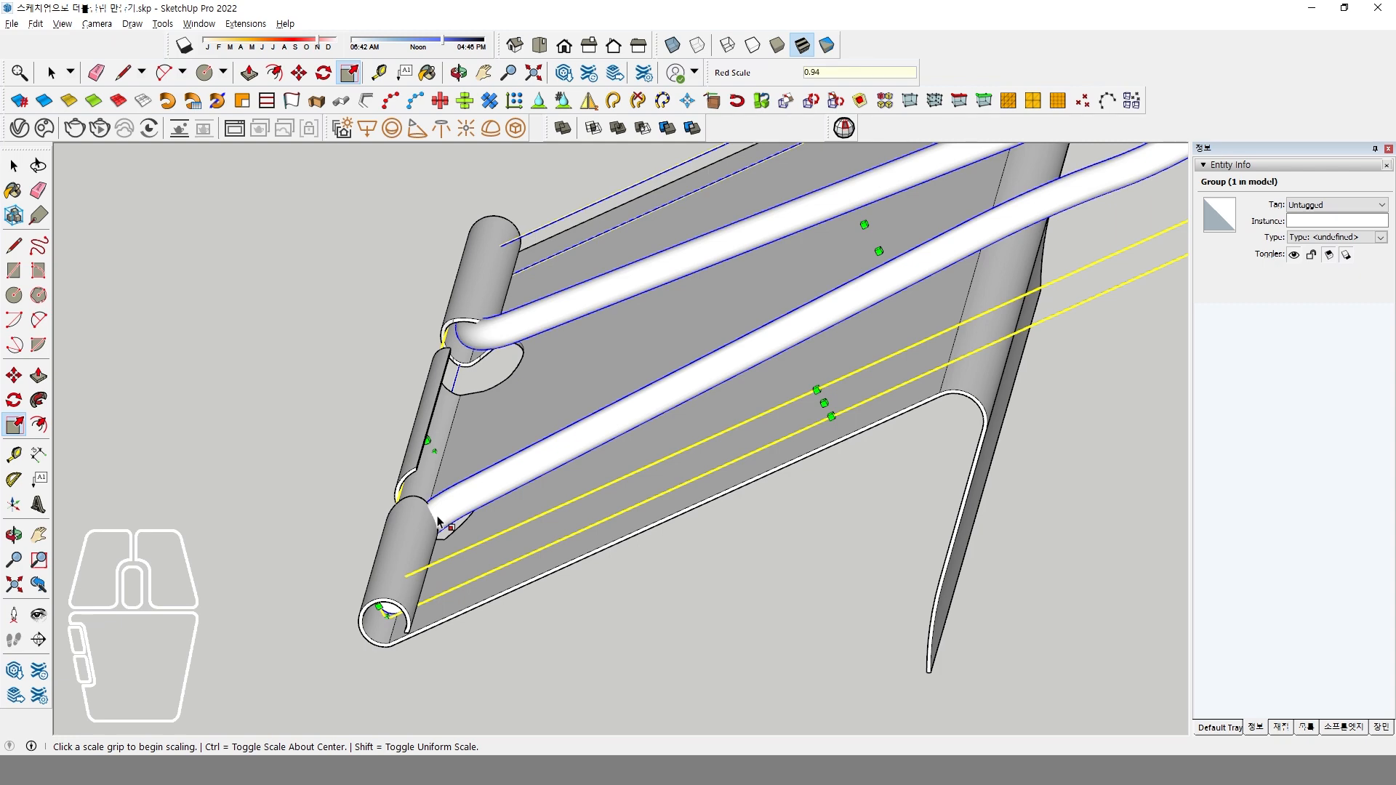
key(Return)
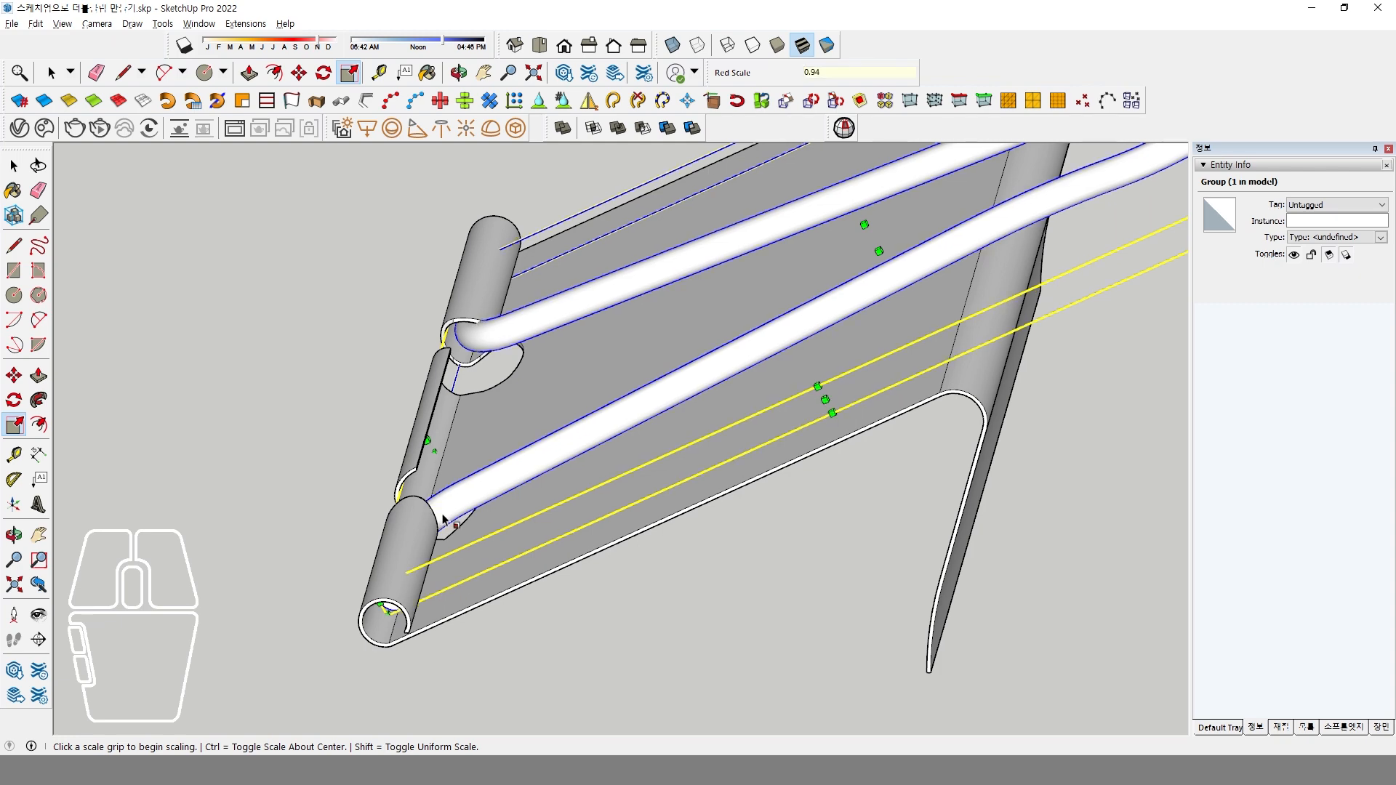
Set the handle group's red-axis scale factor to 0.9 so its ends fit inside the plate's rolled edge.
middle_drag(444, 518, 711, 509)
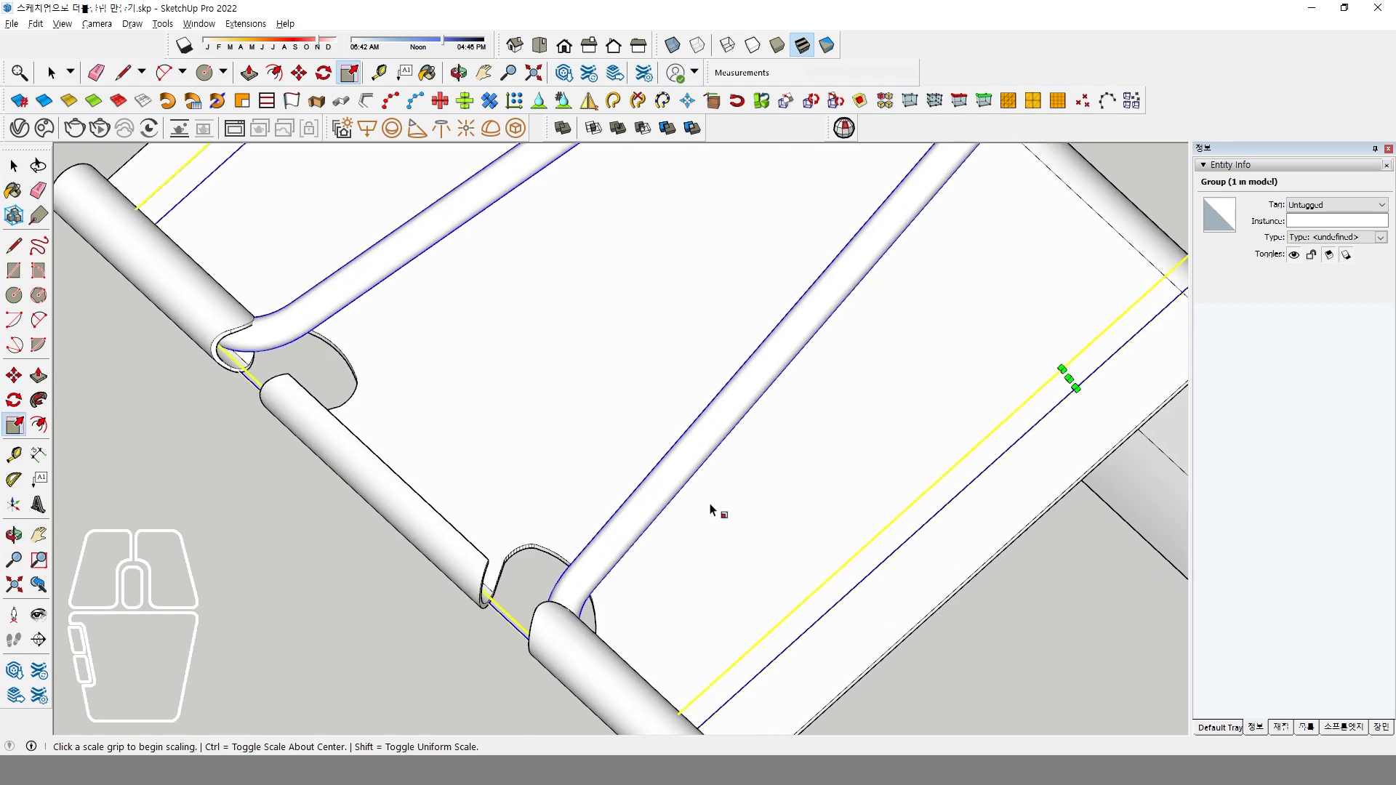
text(0.9)
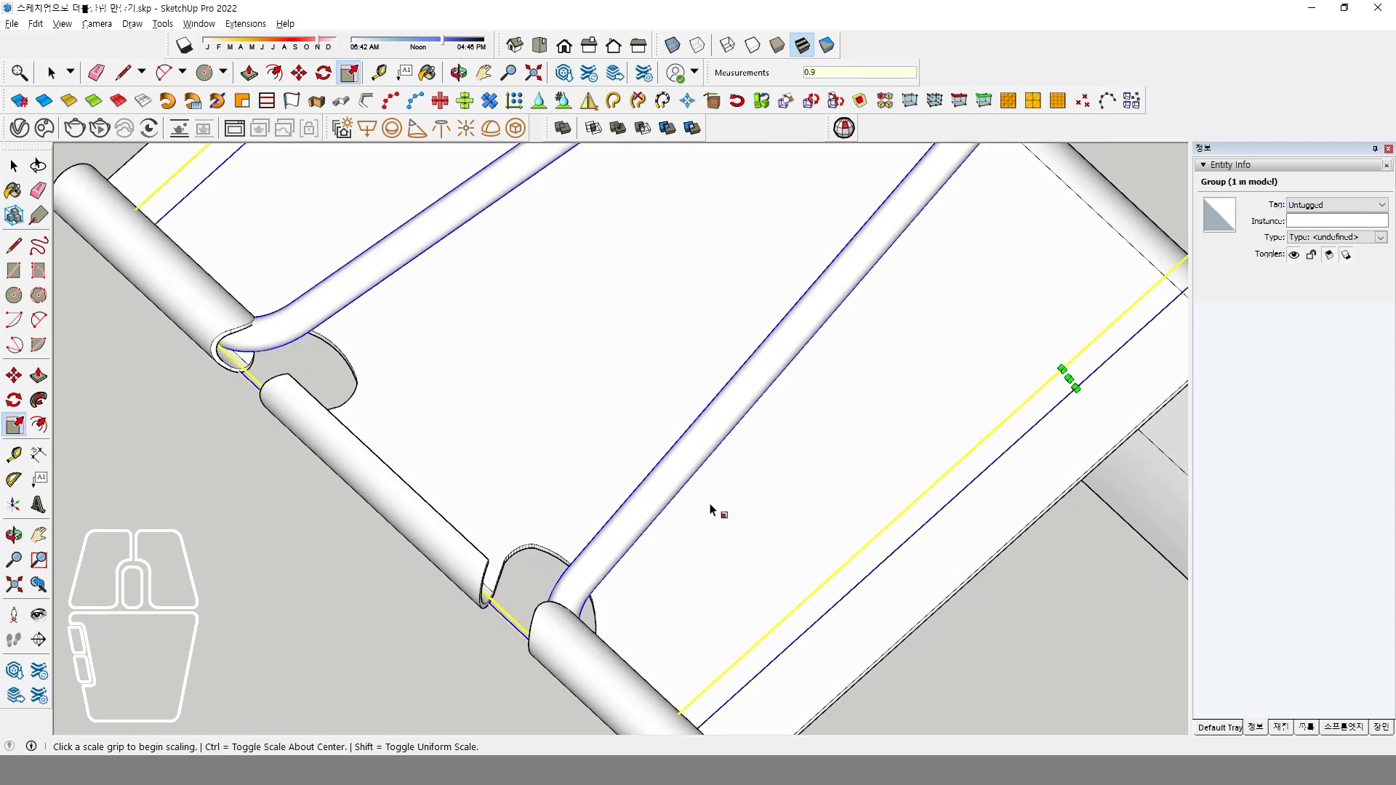
key(Return)
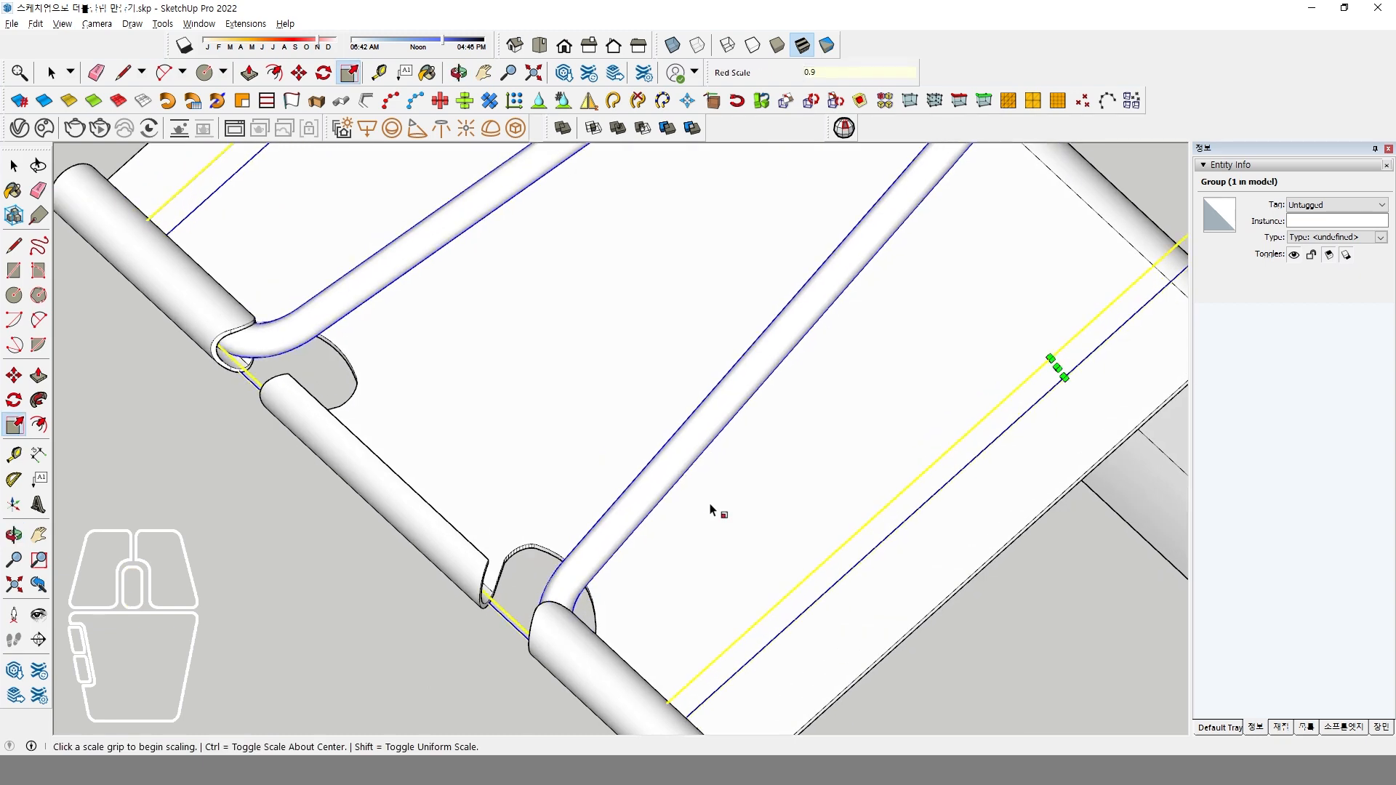
middle_drag(722, 514, 637, 540)
scroll(574, 517, down, 6)
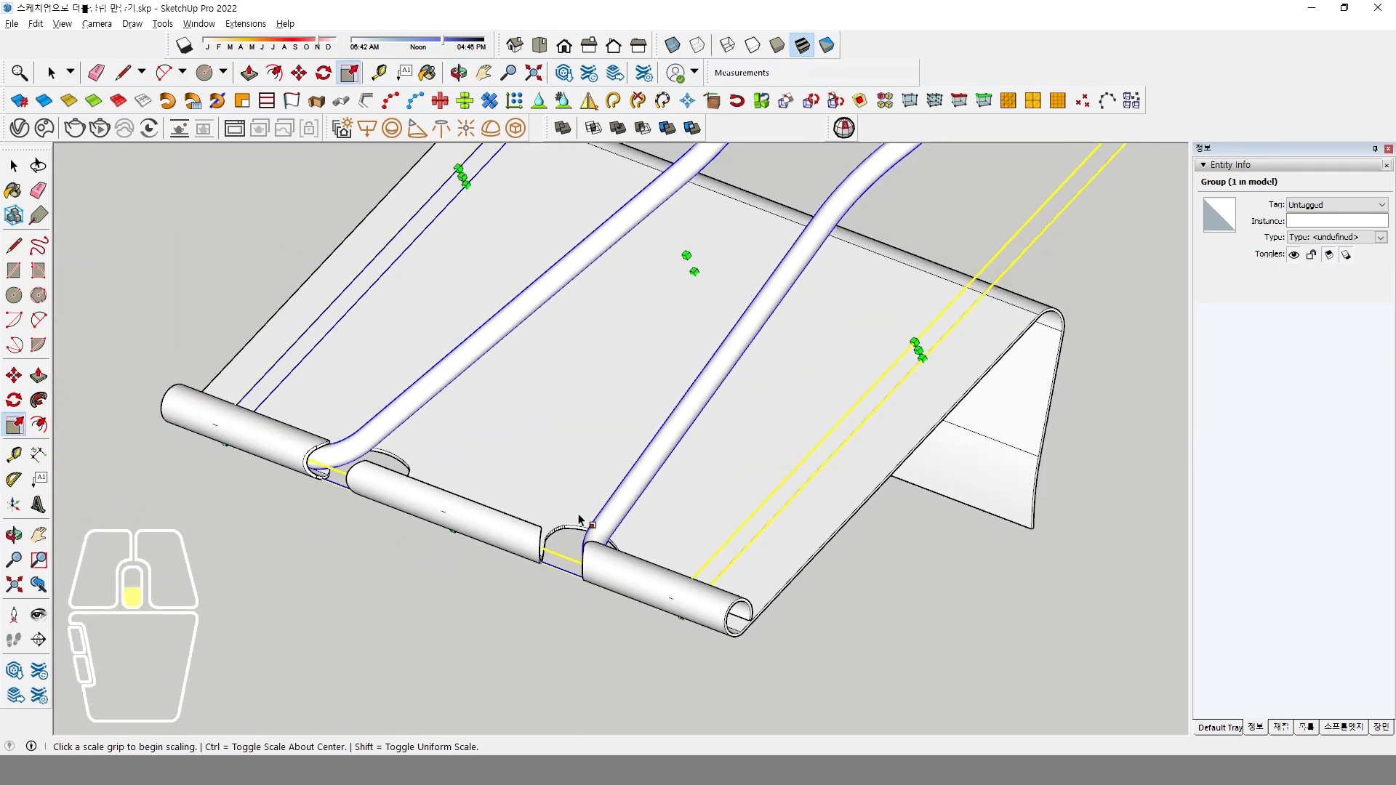
middle_drag(466, 509, 462, 498)
key(s)
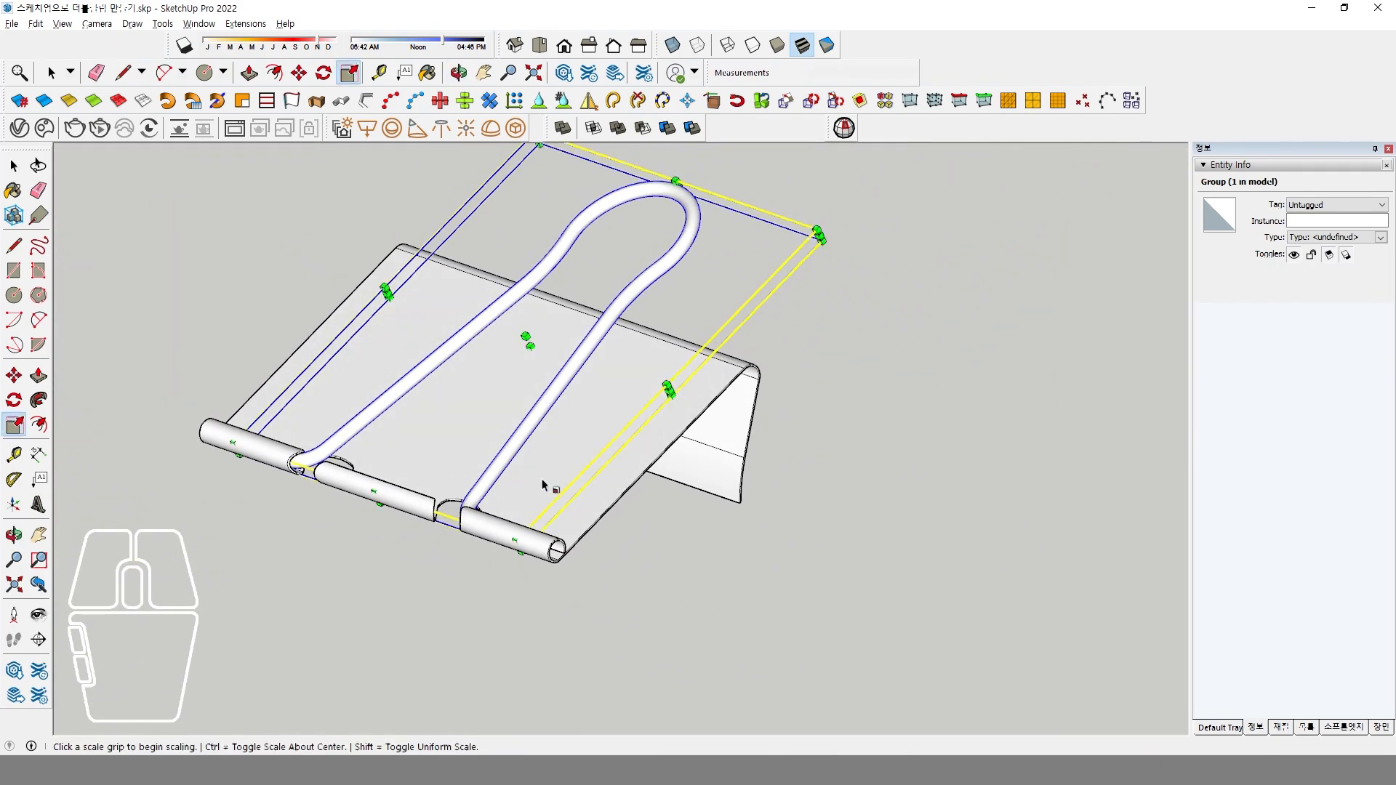
Mirror a copy of the plate and handle groups across the horizontal plane through the lower edge of the plate's back.
key(space)
drag(801, 458, 445, 331)
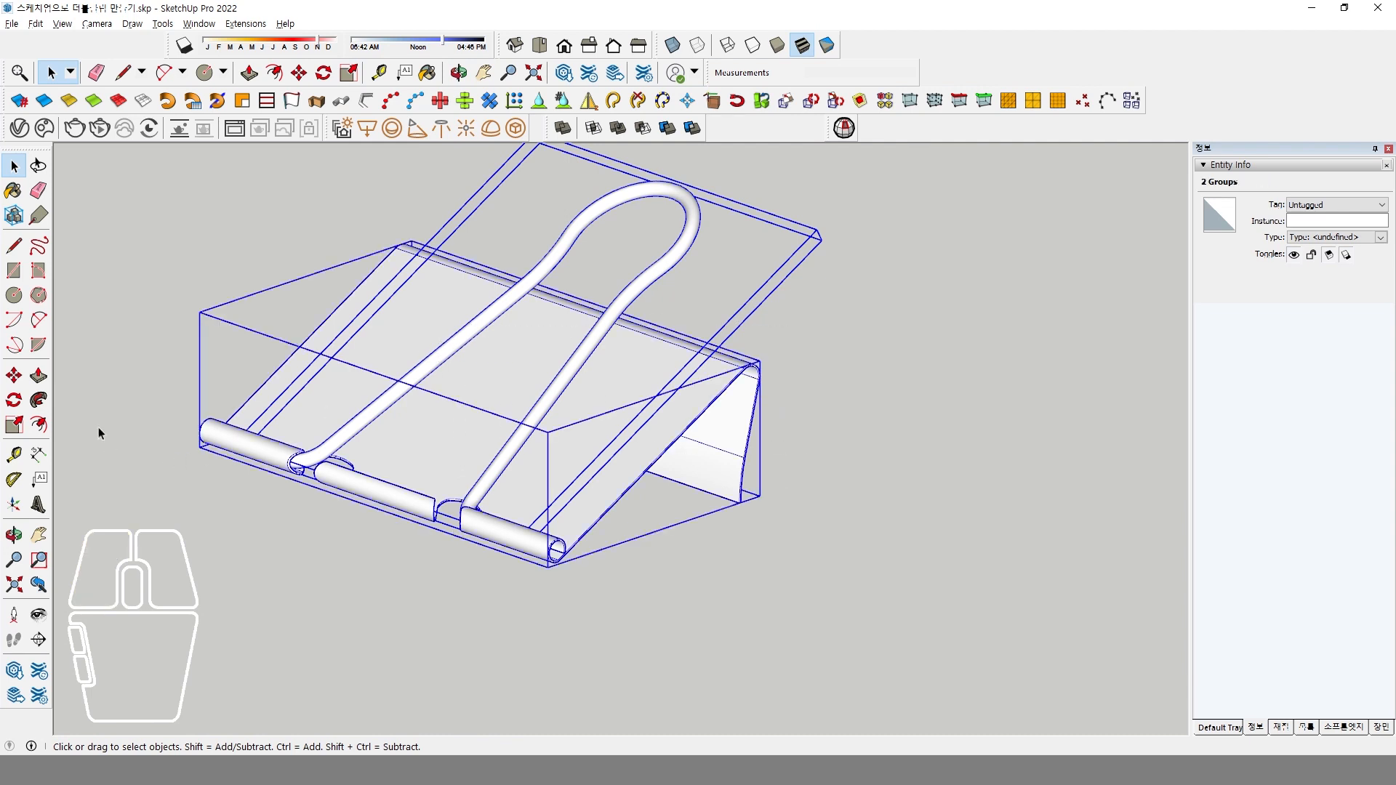
click(589, 100)
click(740, 502)
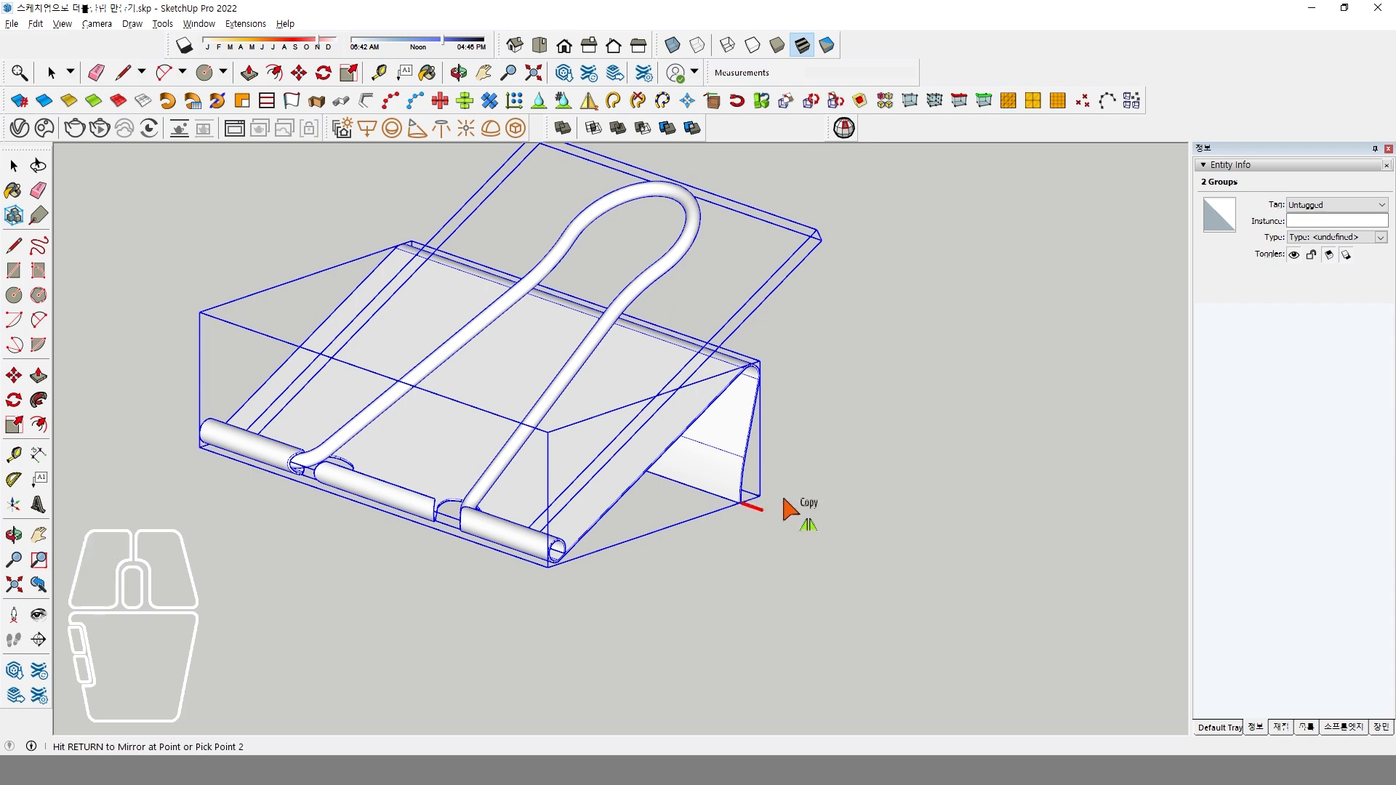
click(915, 445)
click(989, 476)
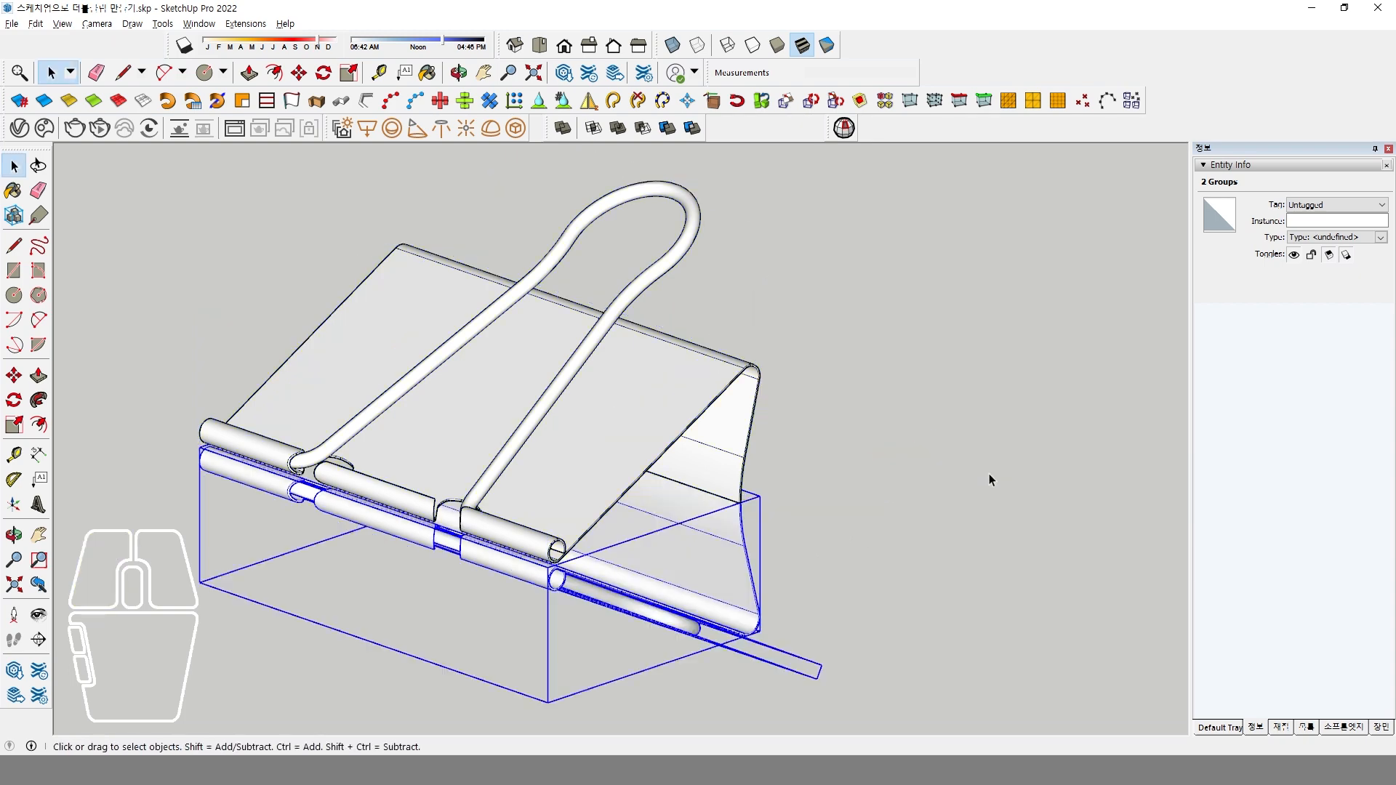
Select the original and mirrored plate groups and join them into one solid with Union.
click(857, 567)
middle_drag(858, 567, 735, 501)
drag(775, 511, 641, 460)
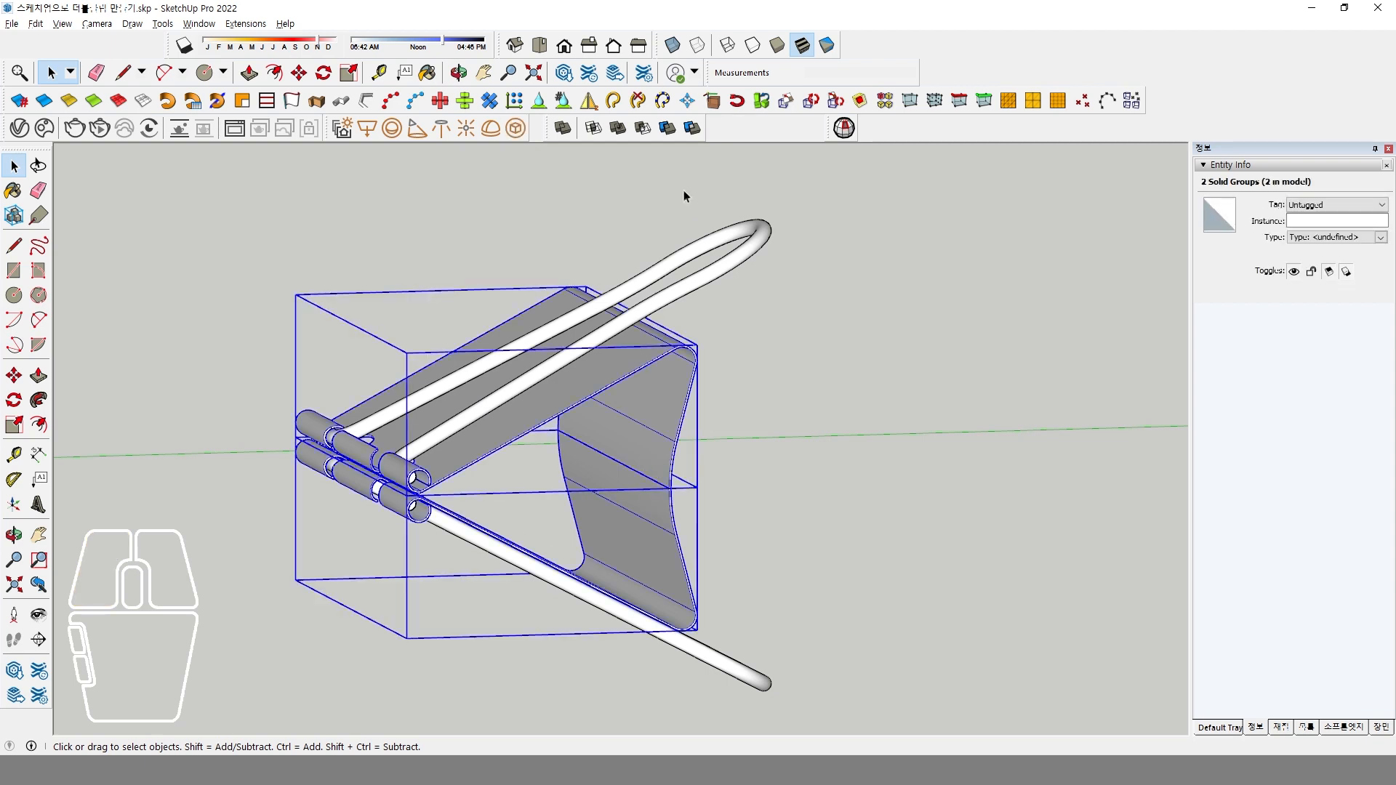
click(626, 132)
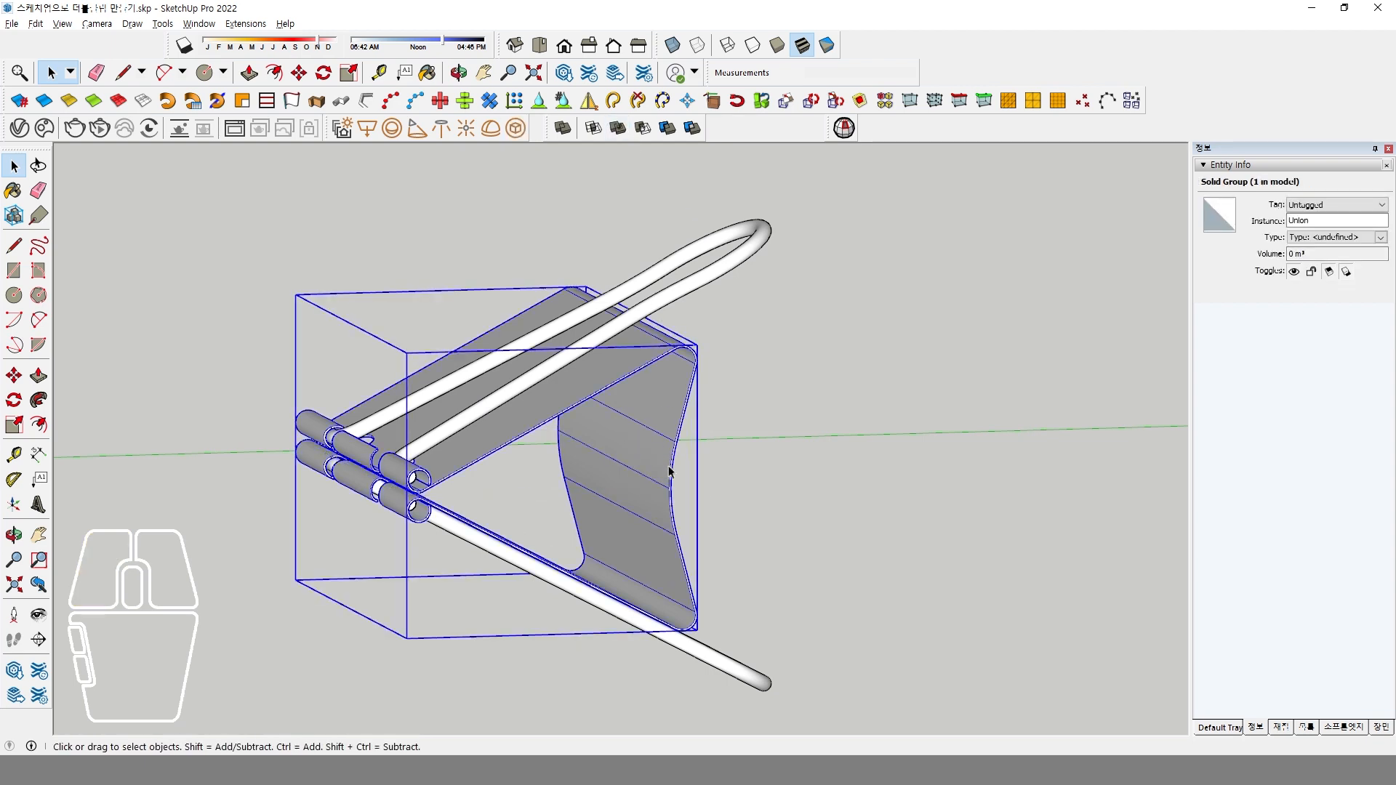
middle_drag(651, 520, 552, 524)
scroll(639, 536, down, 3)
drag(435, 290, 832, 686)
click(13, 401)
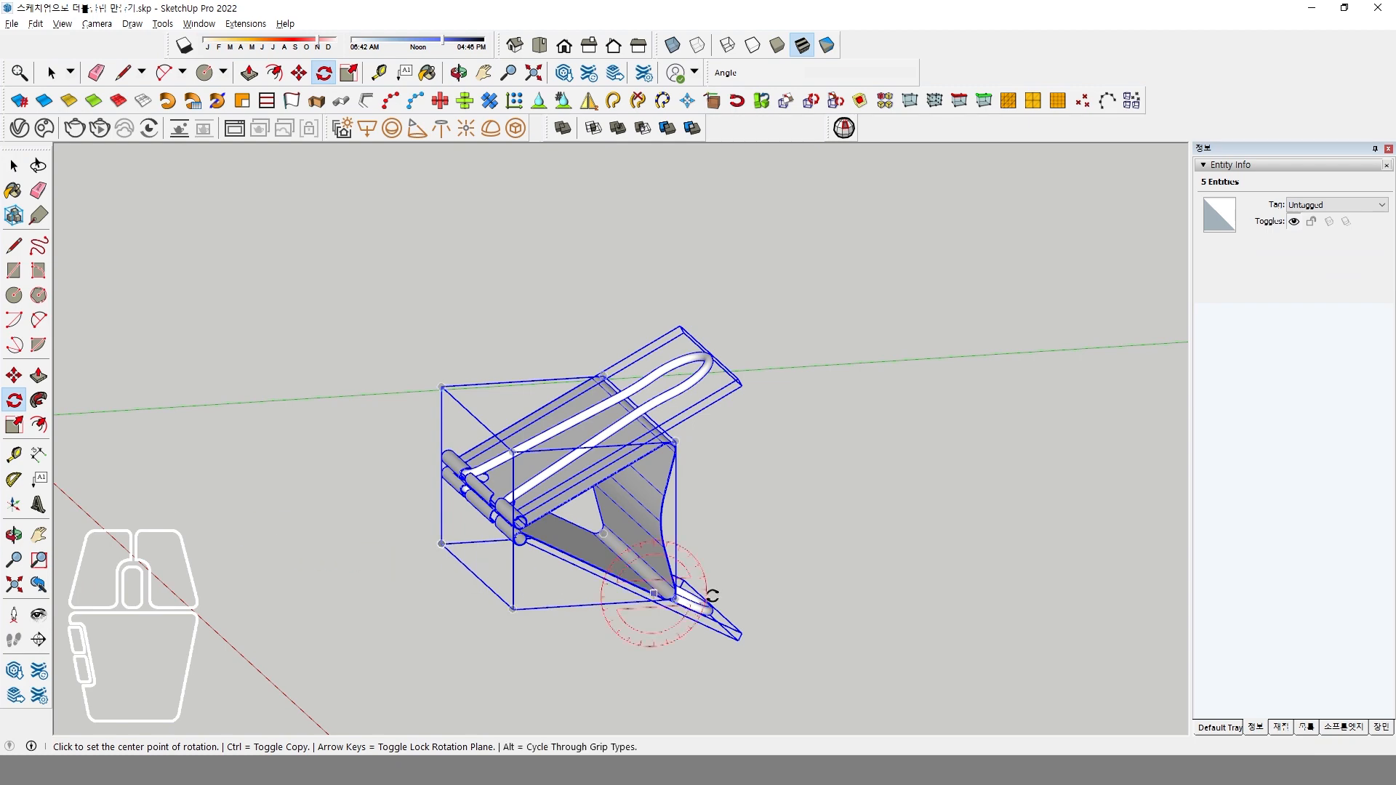
key(space)
click(778, 518)
middle_drag(622, 531, 483, 408)
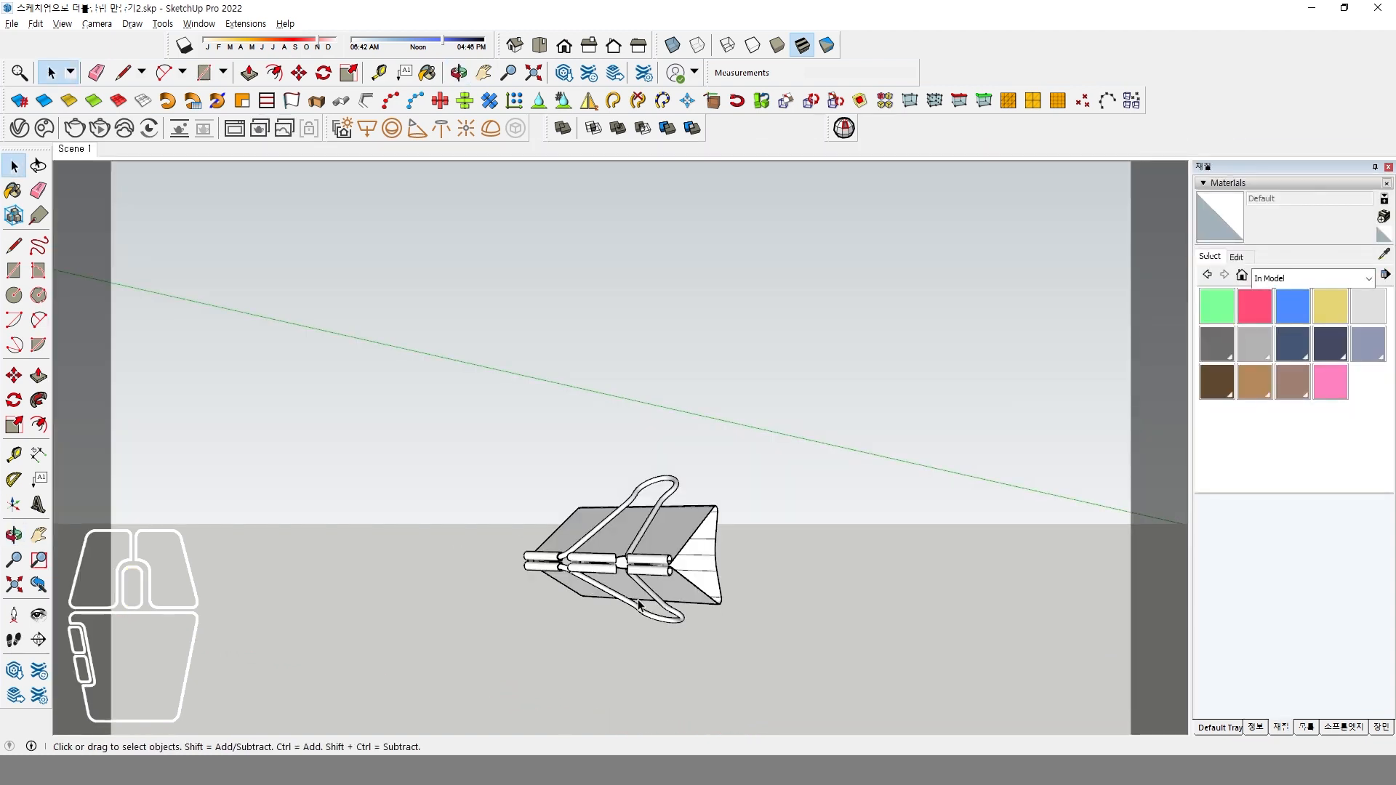
mouse_move(632, 538)
middle_down()
mouse_move(655, 533)
mouse_move(647, 561)
middle_up()
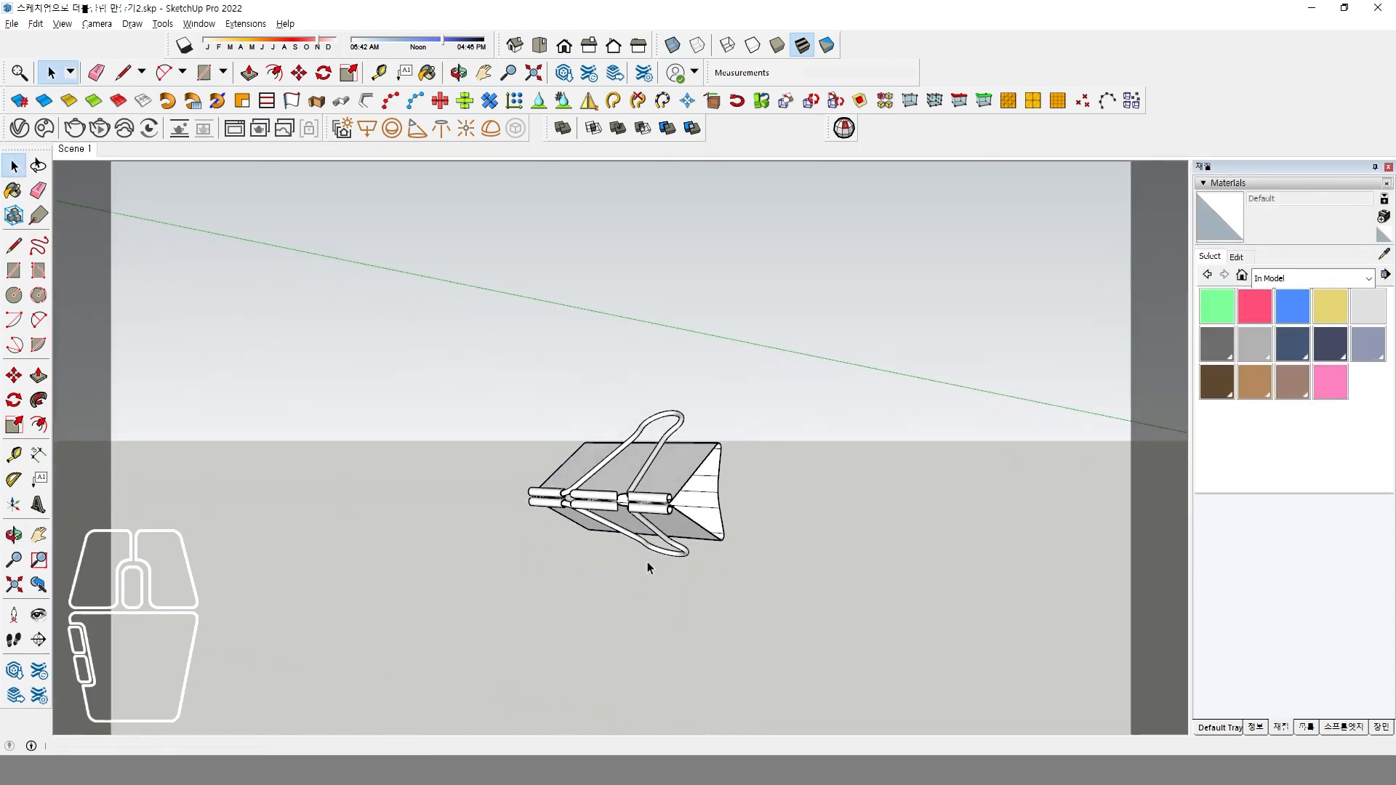